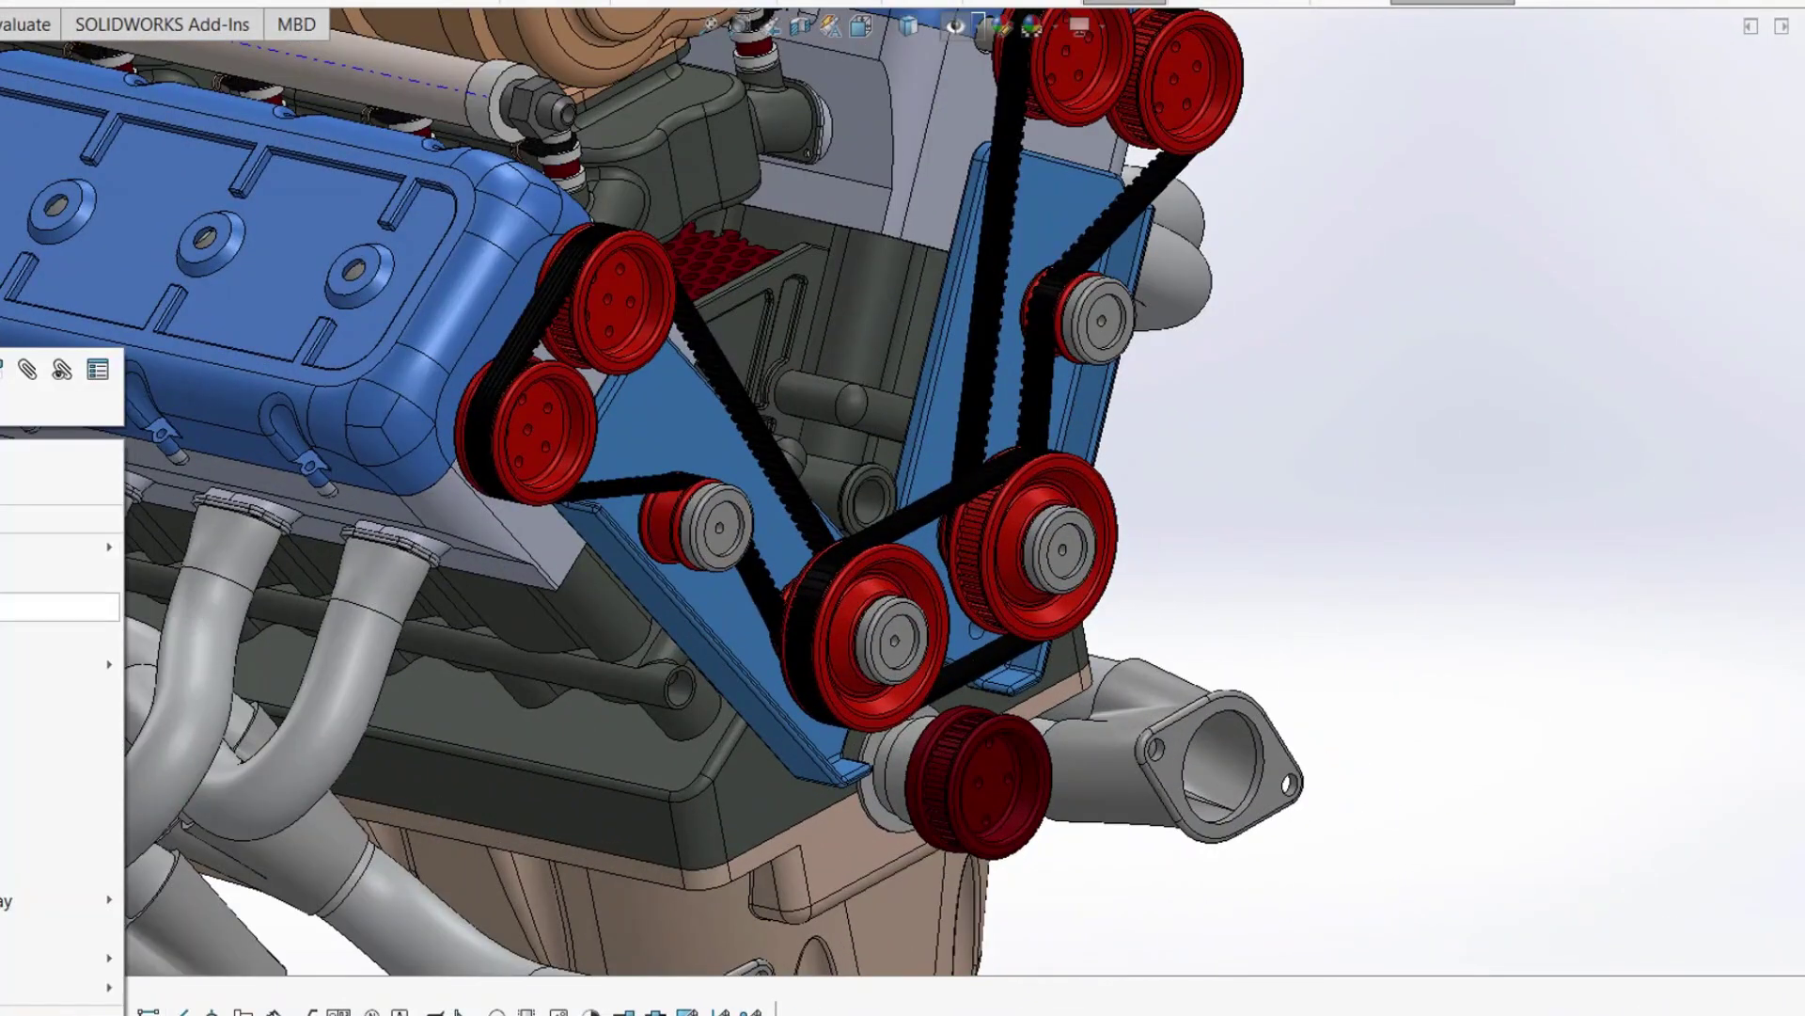
Step: Preview the belt guide bracket on its own beside the V8 engine assembly
{"action": "left_click", "coordinate": [14, 474]}
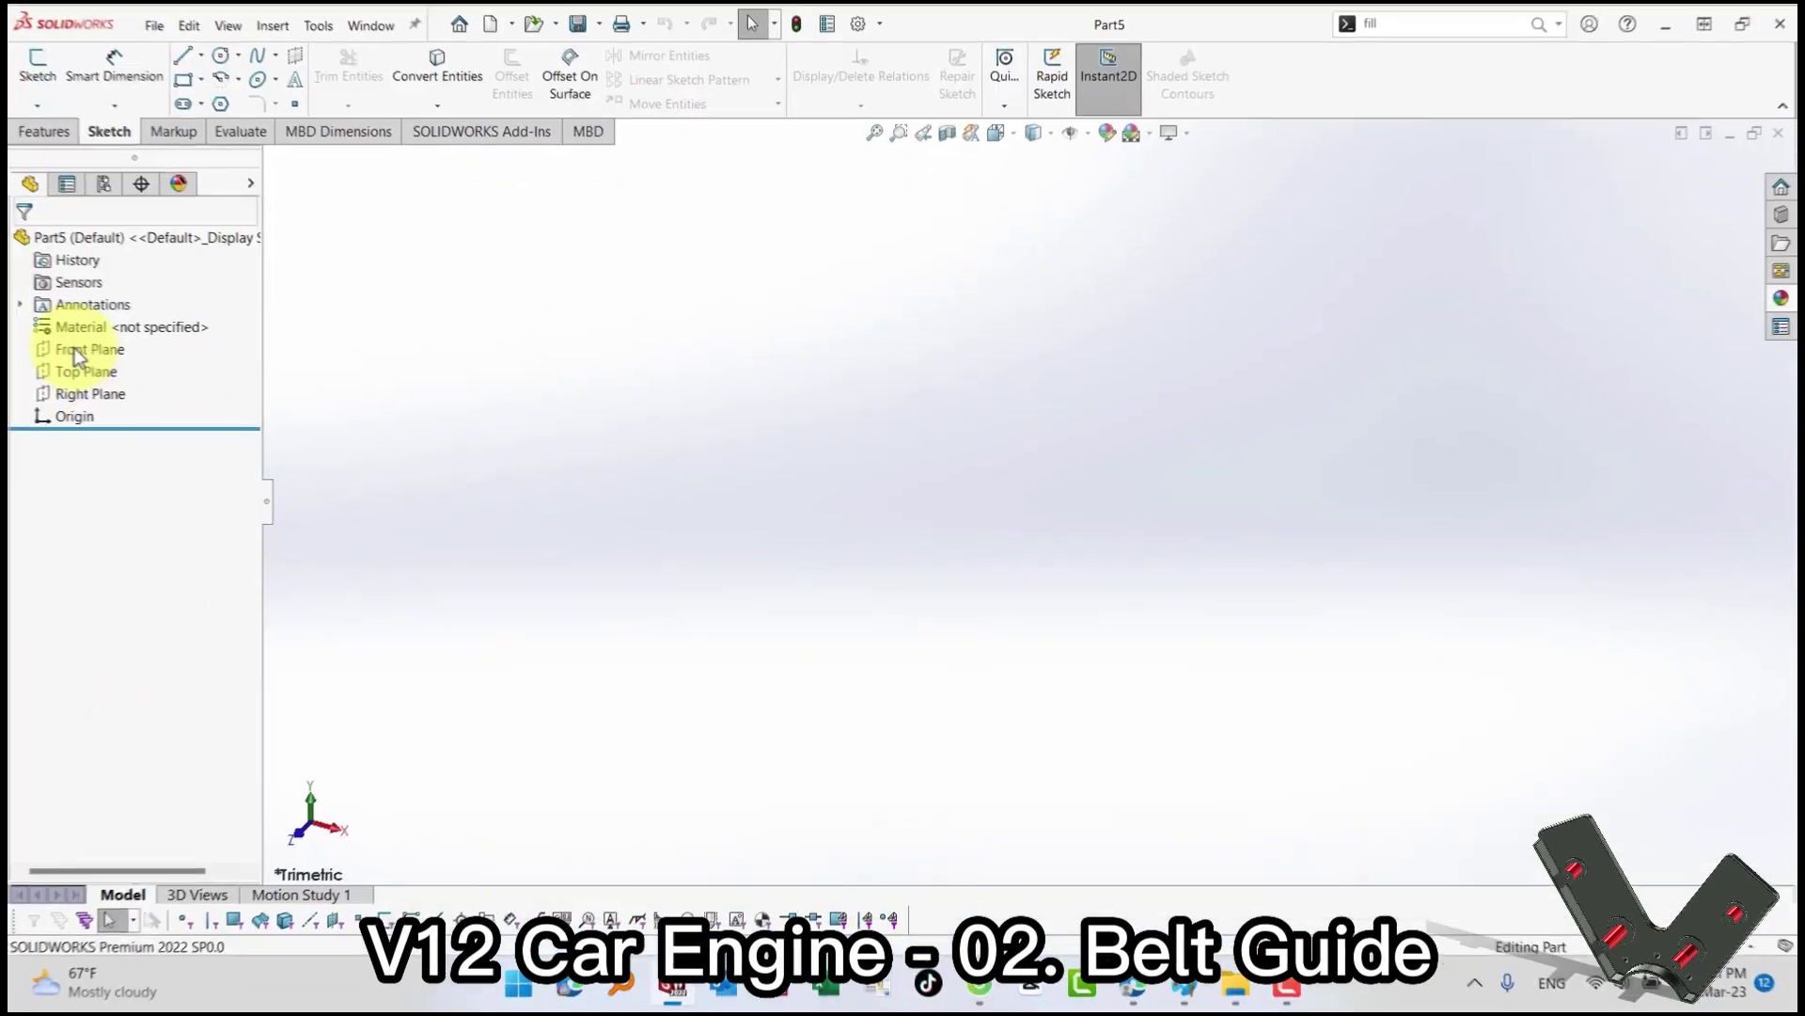
Step: Start a Front Plane sketch with a vertical centerline up from the origin
{"action": "left_click", "coordinate": [75, 353]}
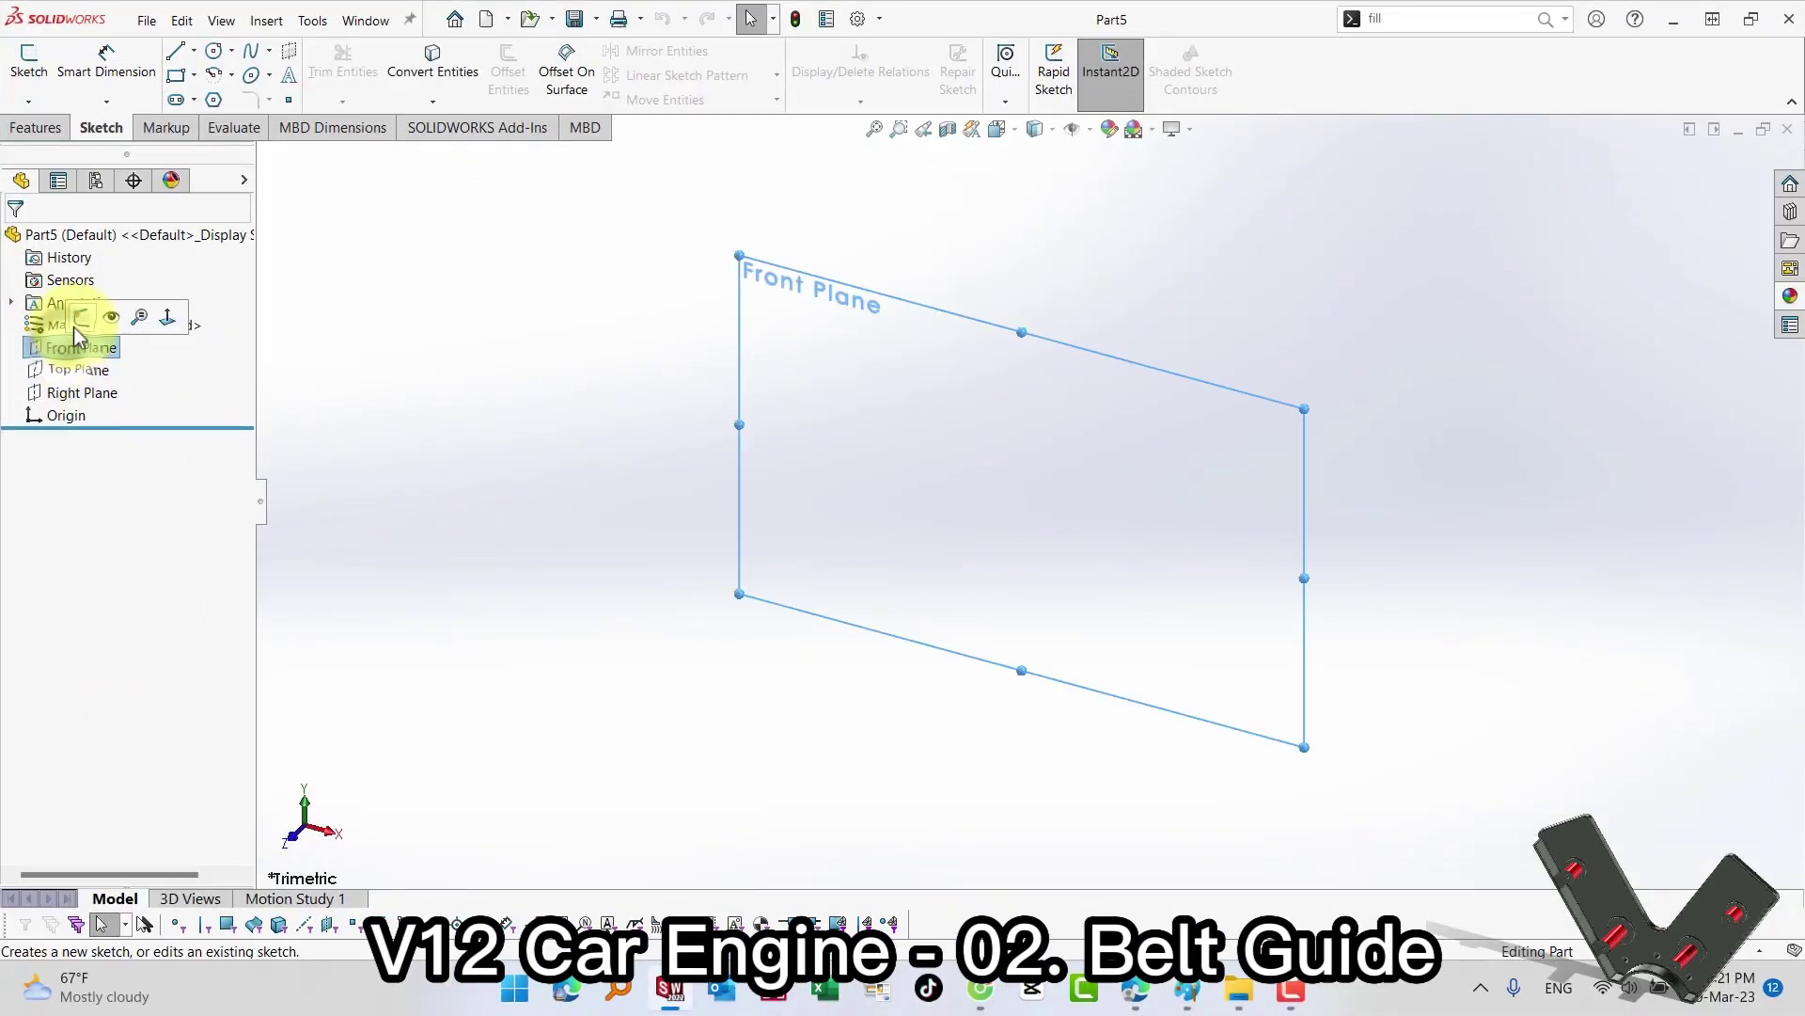
{"action": "left_click", "coordinate": [62, 318]}
{"action": "key", "text": "s"}
{"action": "left_click", "coordinate": [1099, 568]}
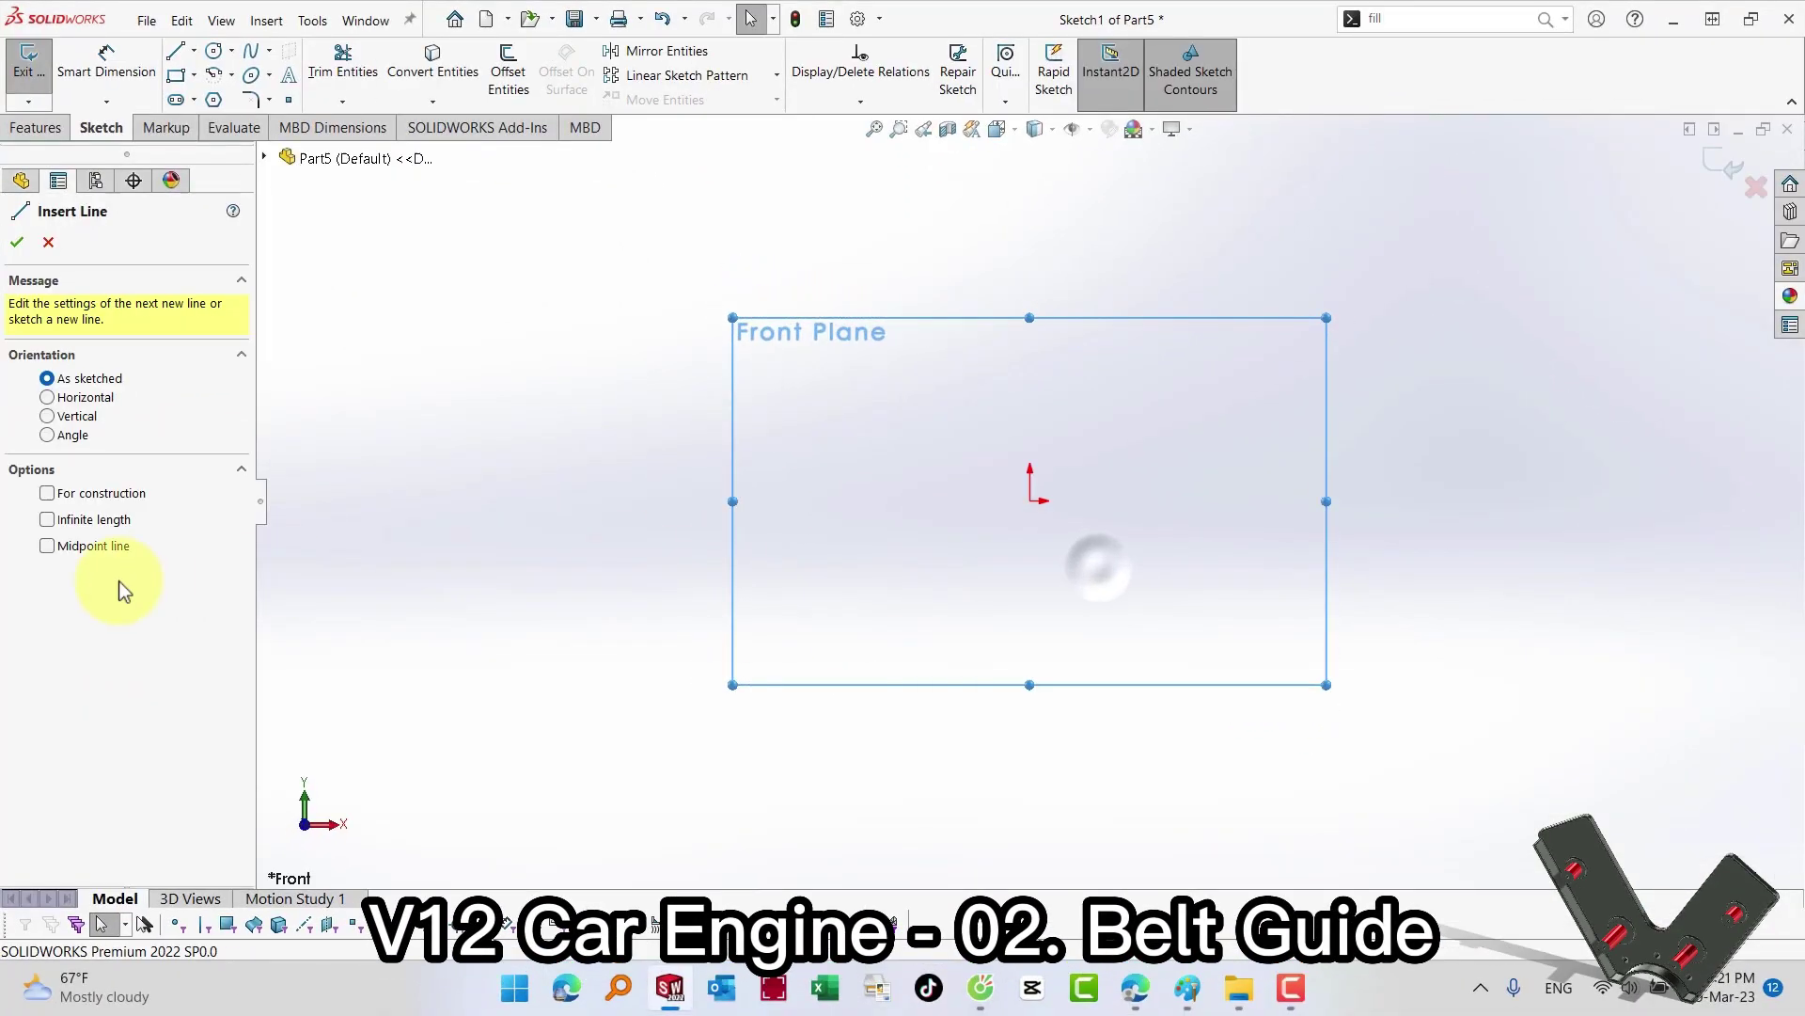
{"action": "left_click", "coordinate": [1030, 500]}
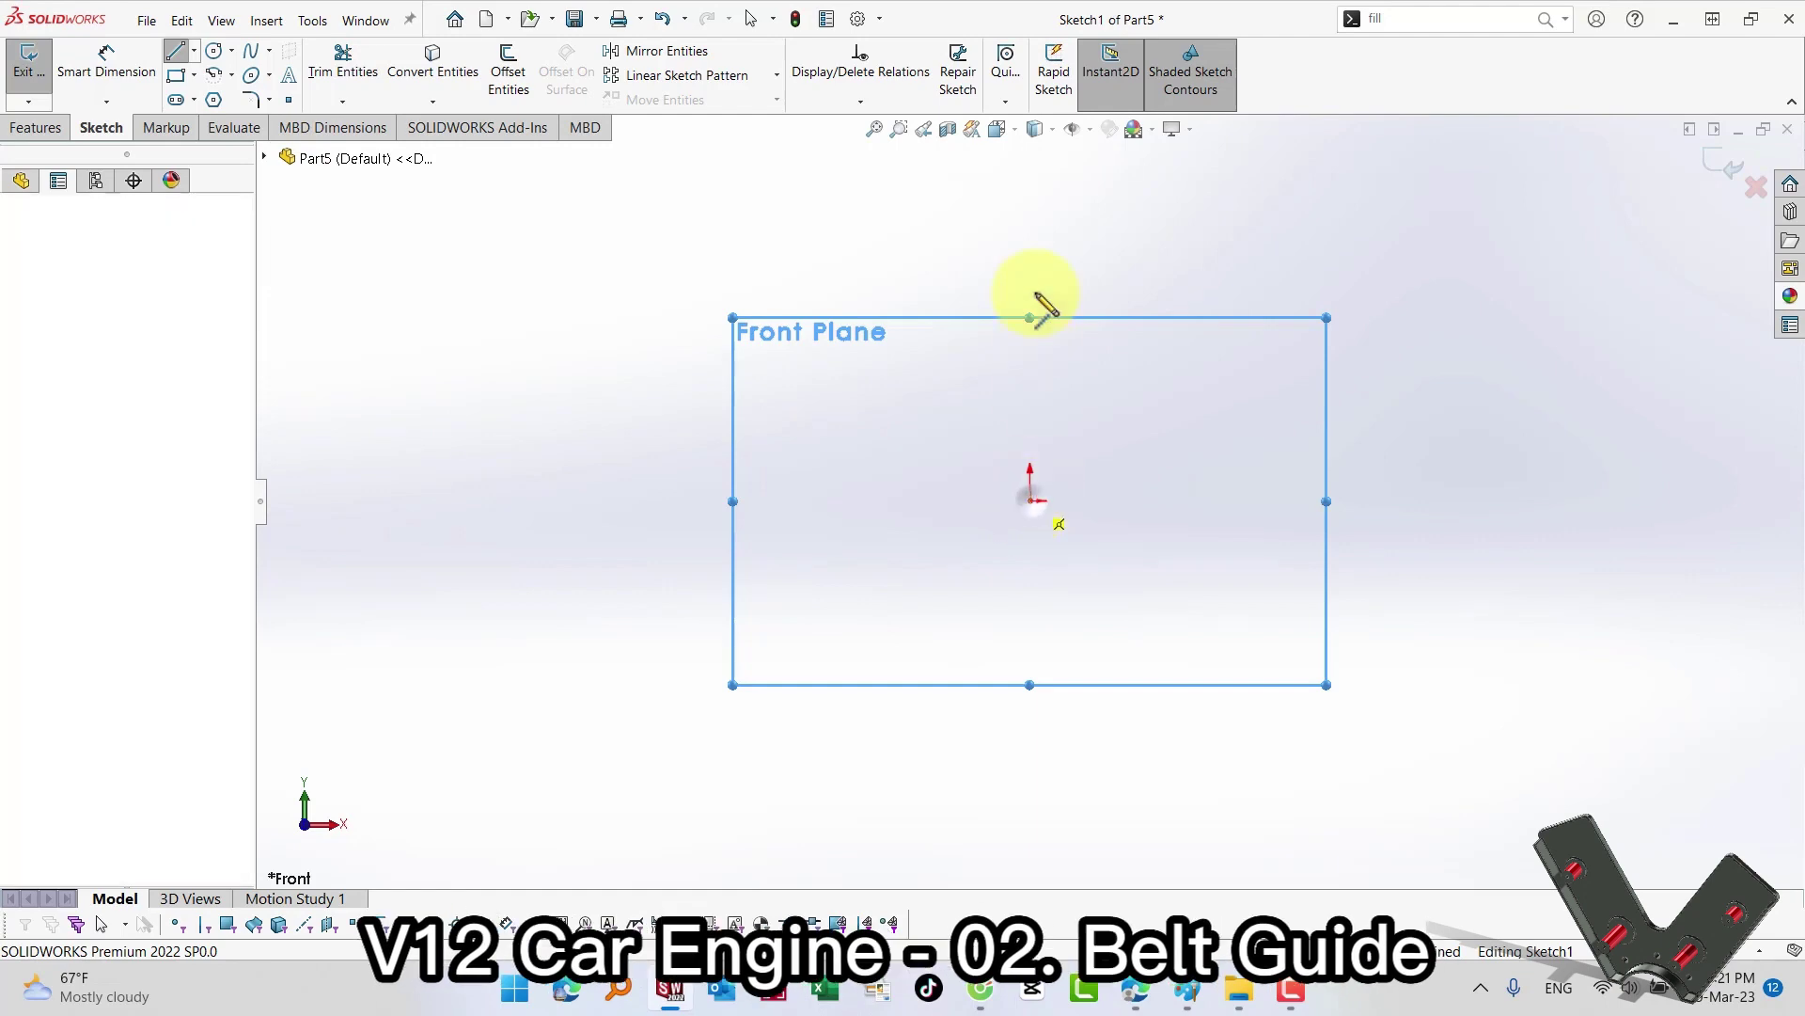
{"action": "left_click", "coordinate": [1029, 221]}
Step: Draw the right half of the V: base line, angled outer edge, top edge, inner edge
{"action": "key", "text": "s"}
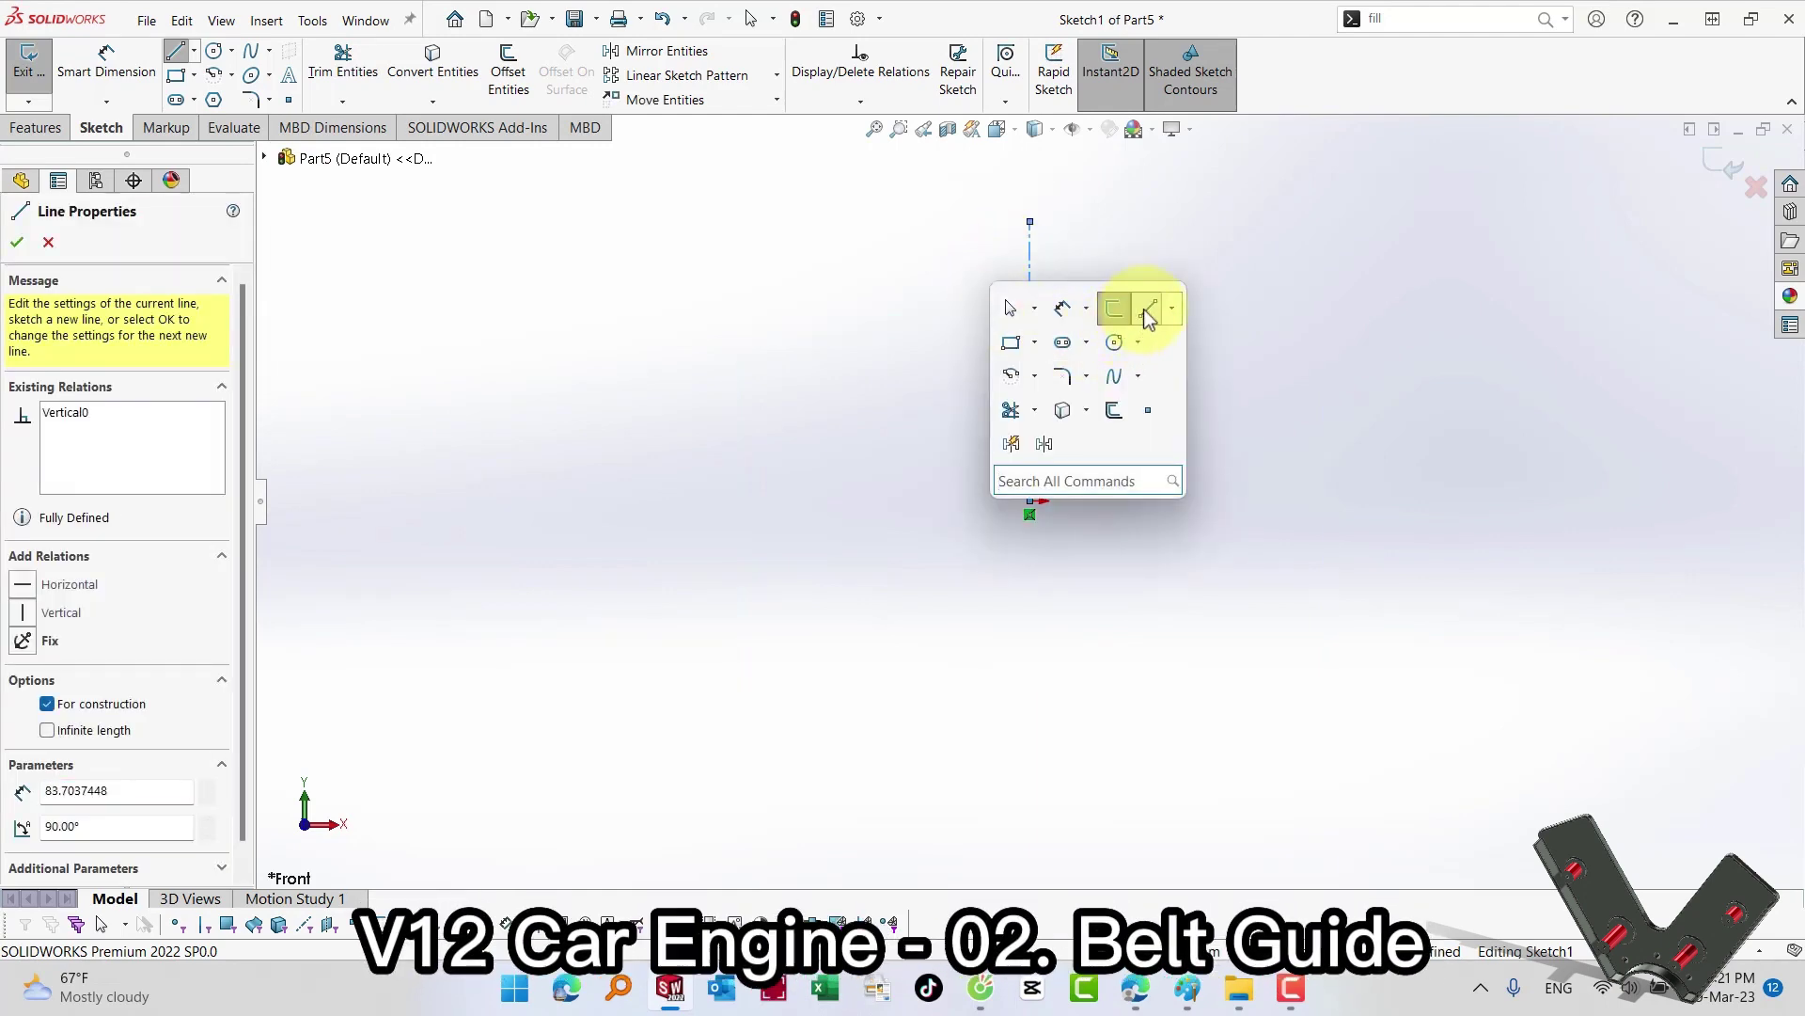
{"action": "left_click", "coordinate": [1148, 312]}
{"action": "left_click", "coordinate": [1031, 500]}
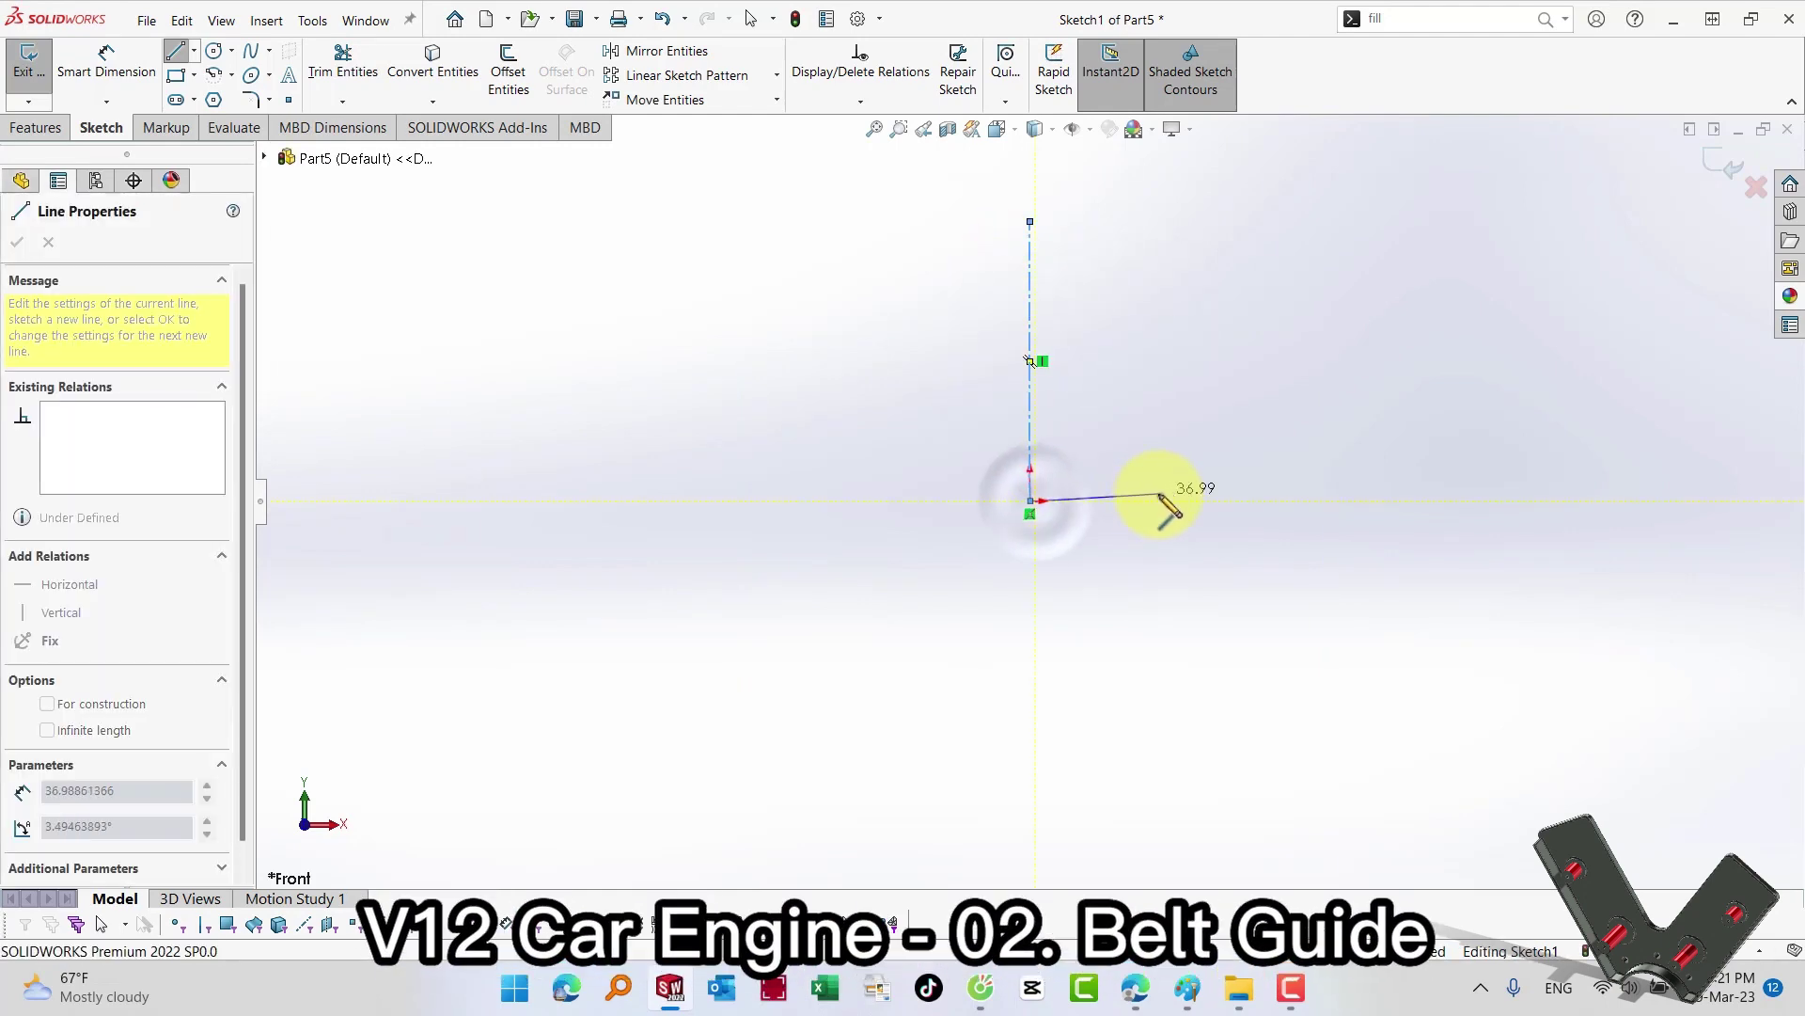
{"action": "left_click", "coordinate": [1166, 500]}
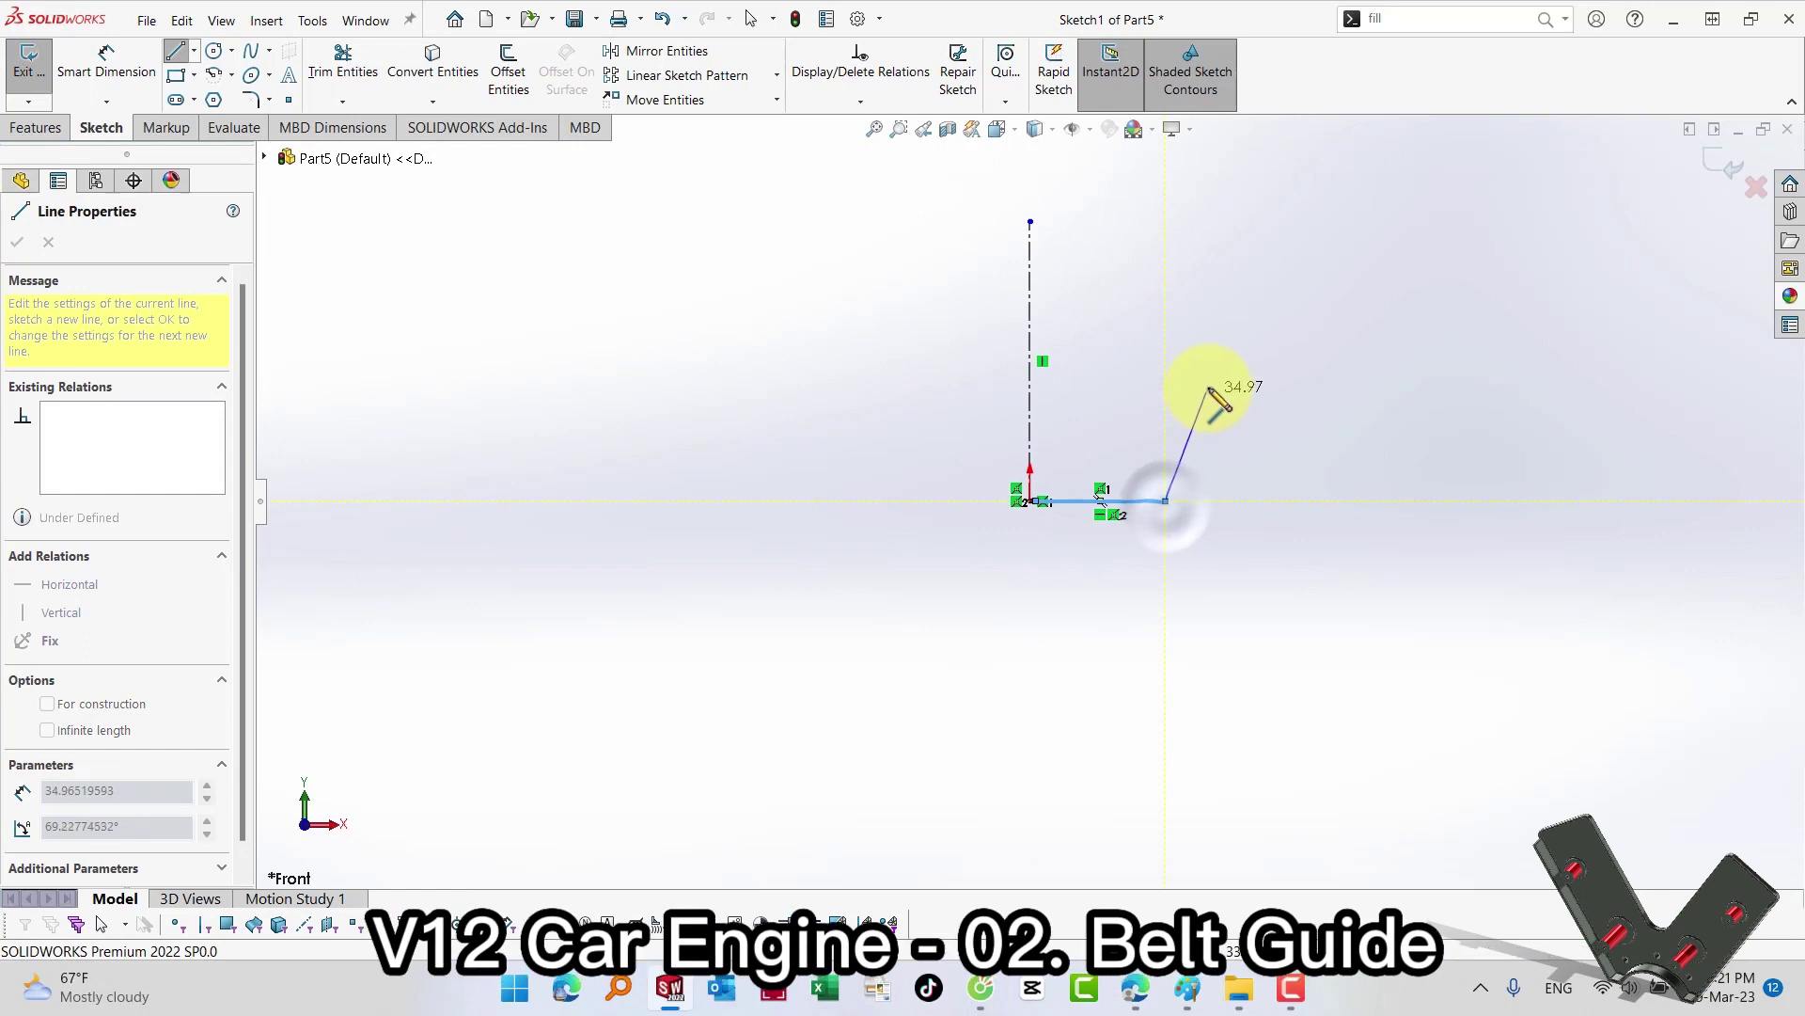
{"action": "left_click", "coordinate": [1318, 301]}
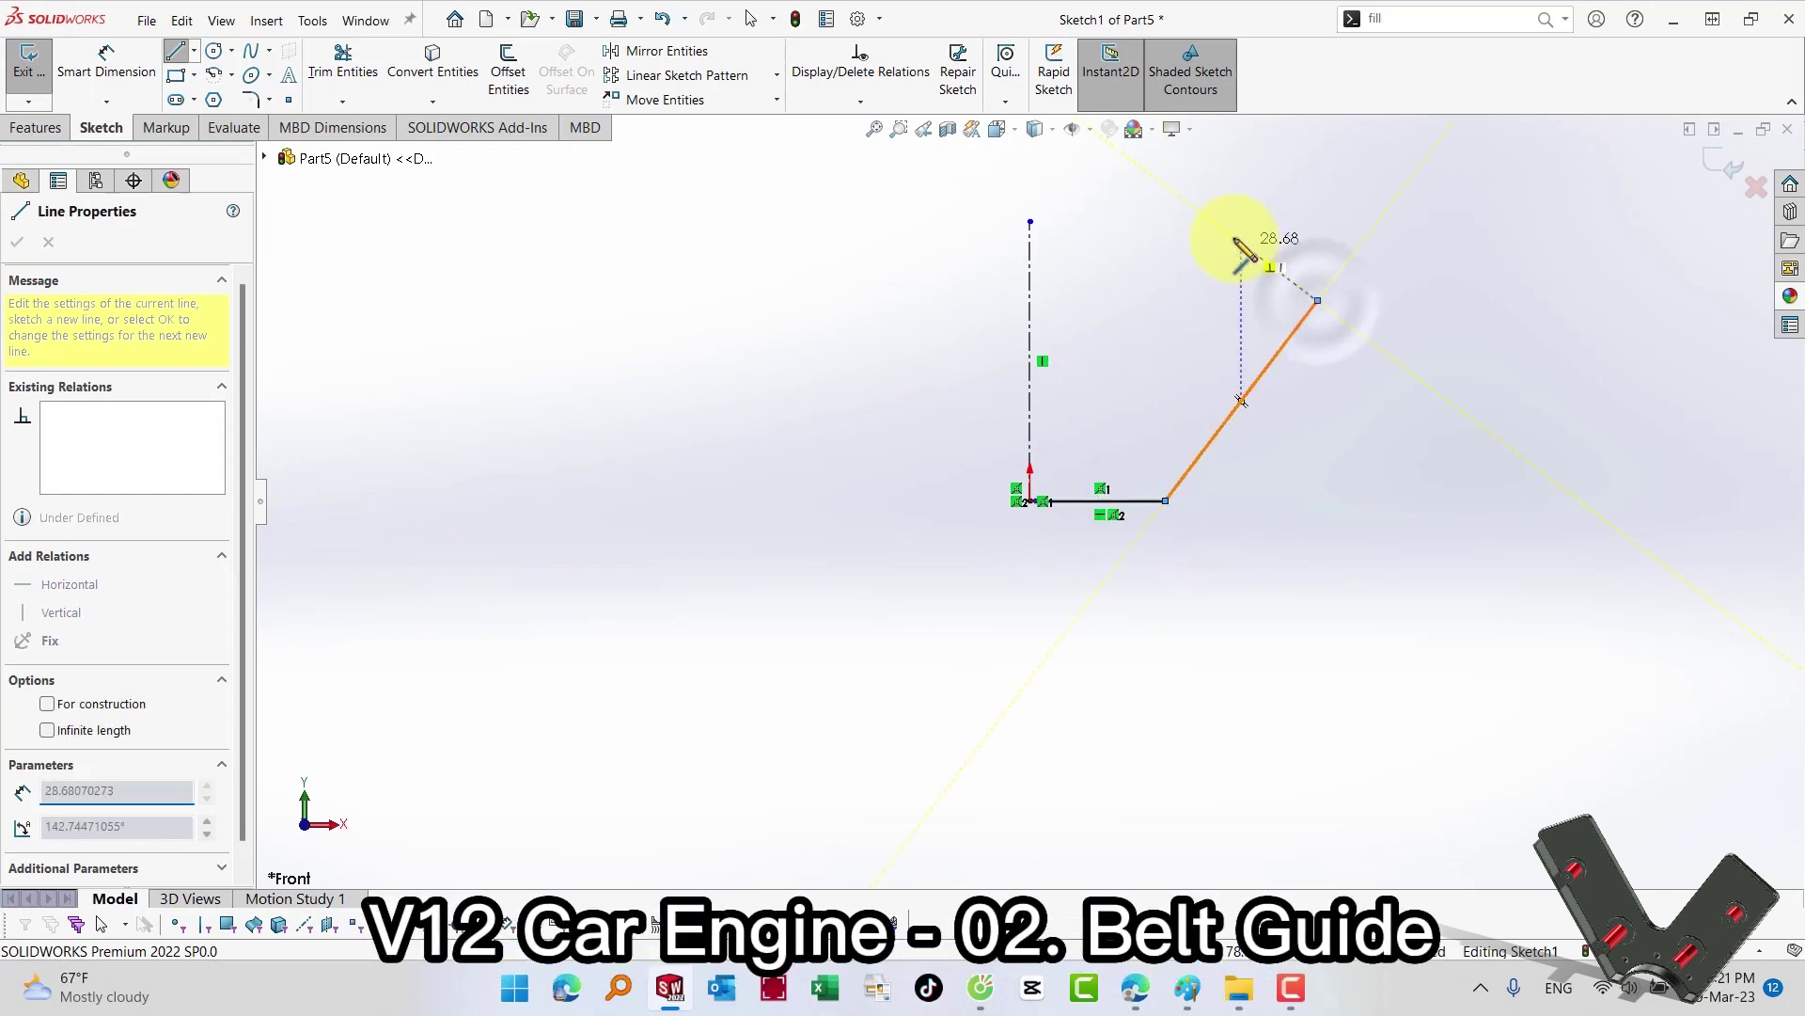
{"action": "left_click", "coordinate": [1180, 197]}
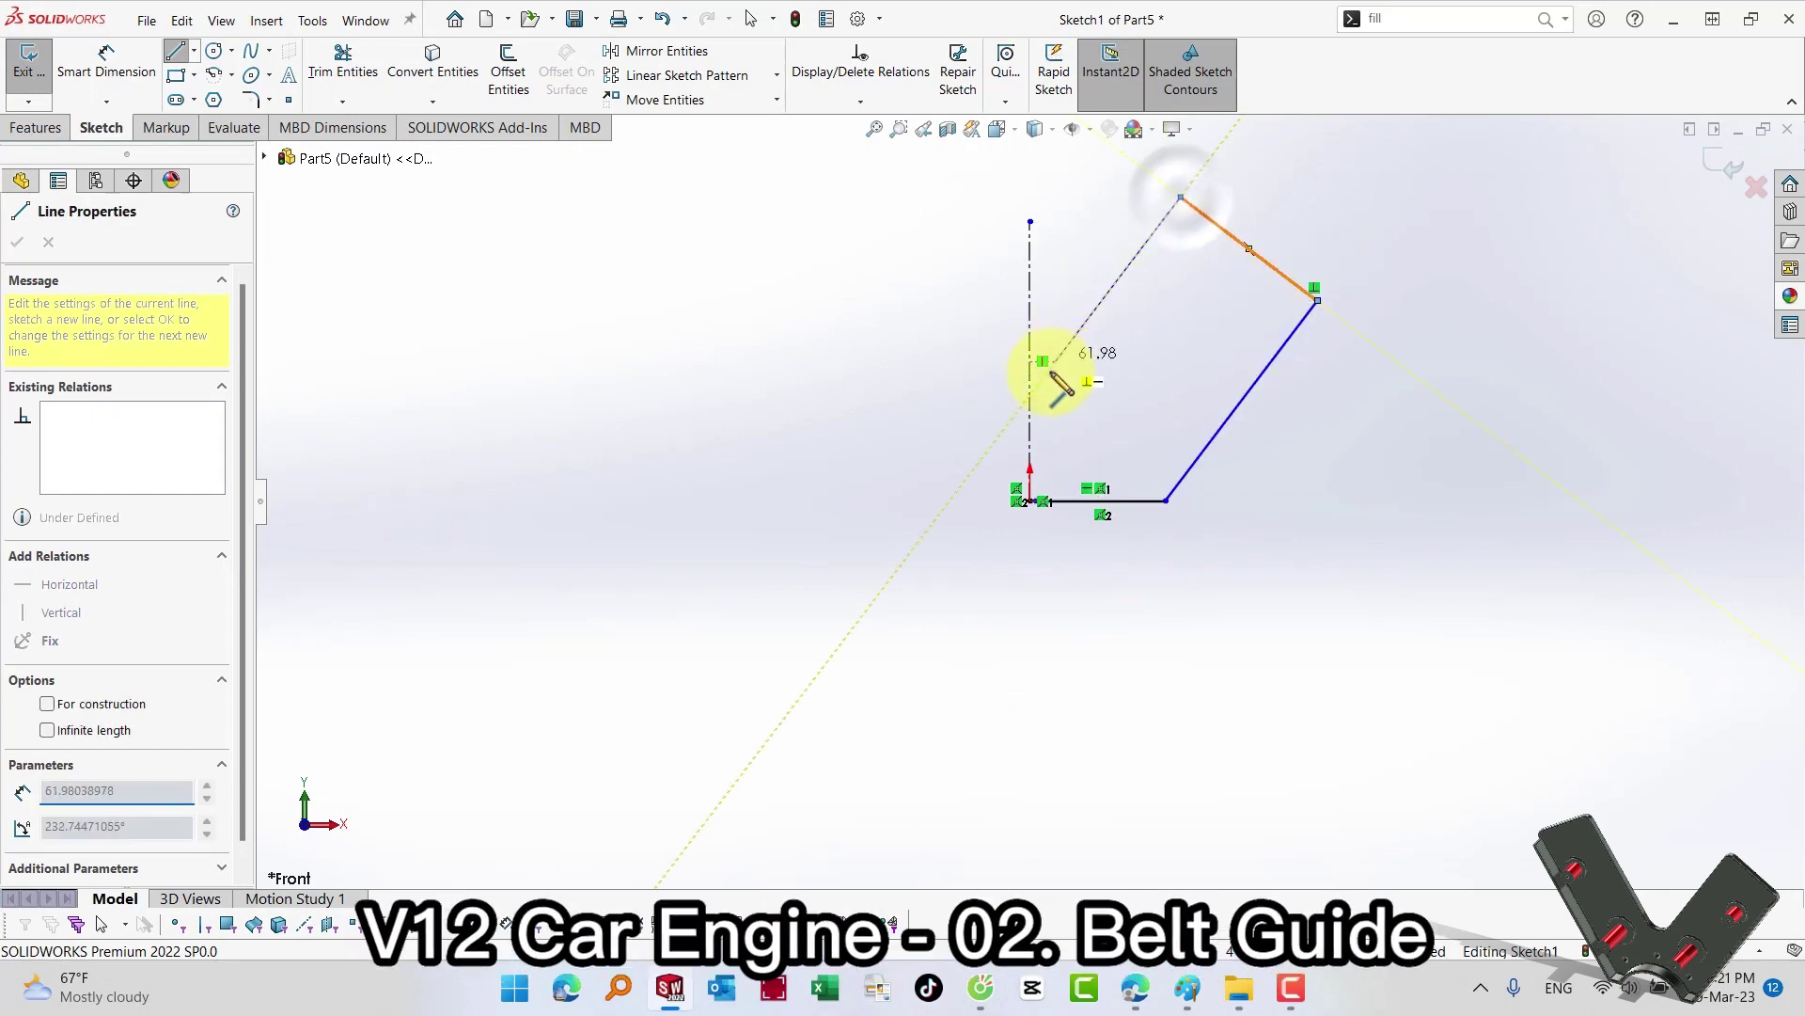
{"action": "left_click", "coordinate": [1011, 420]}
{"action": "key", "text": "Escape"}
Step: Trim the inner edge's stub that crosses past the centerline
{"action": "key", "text": "s"}
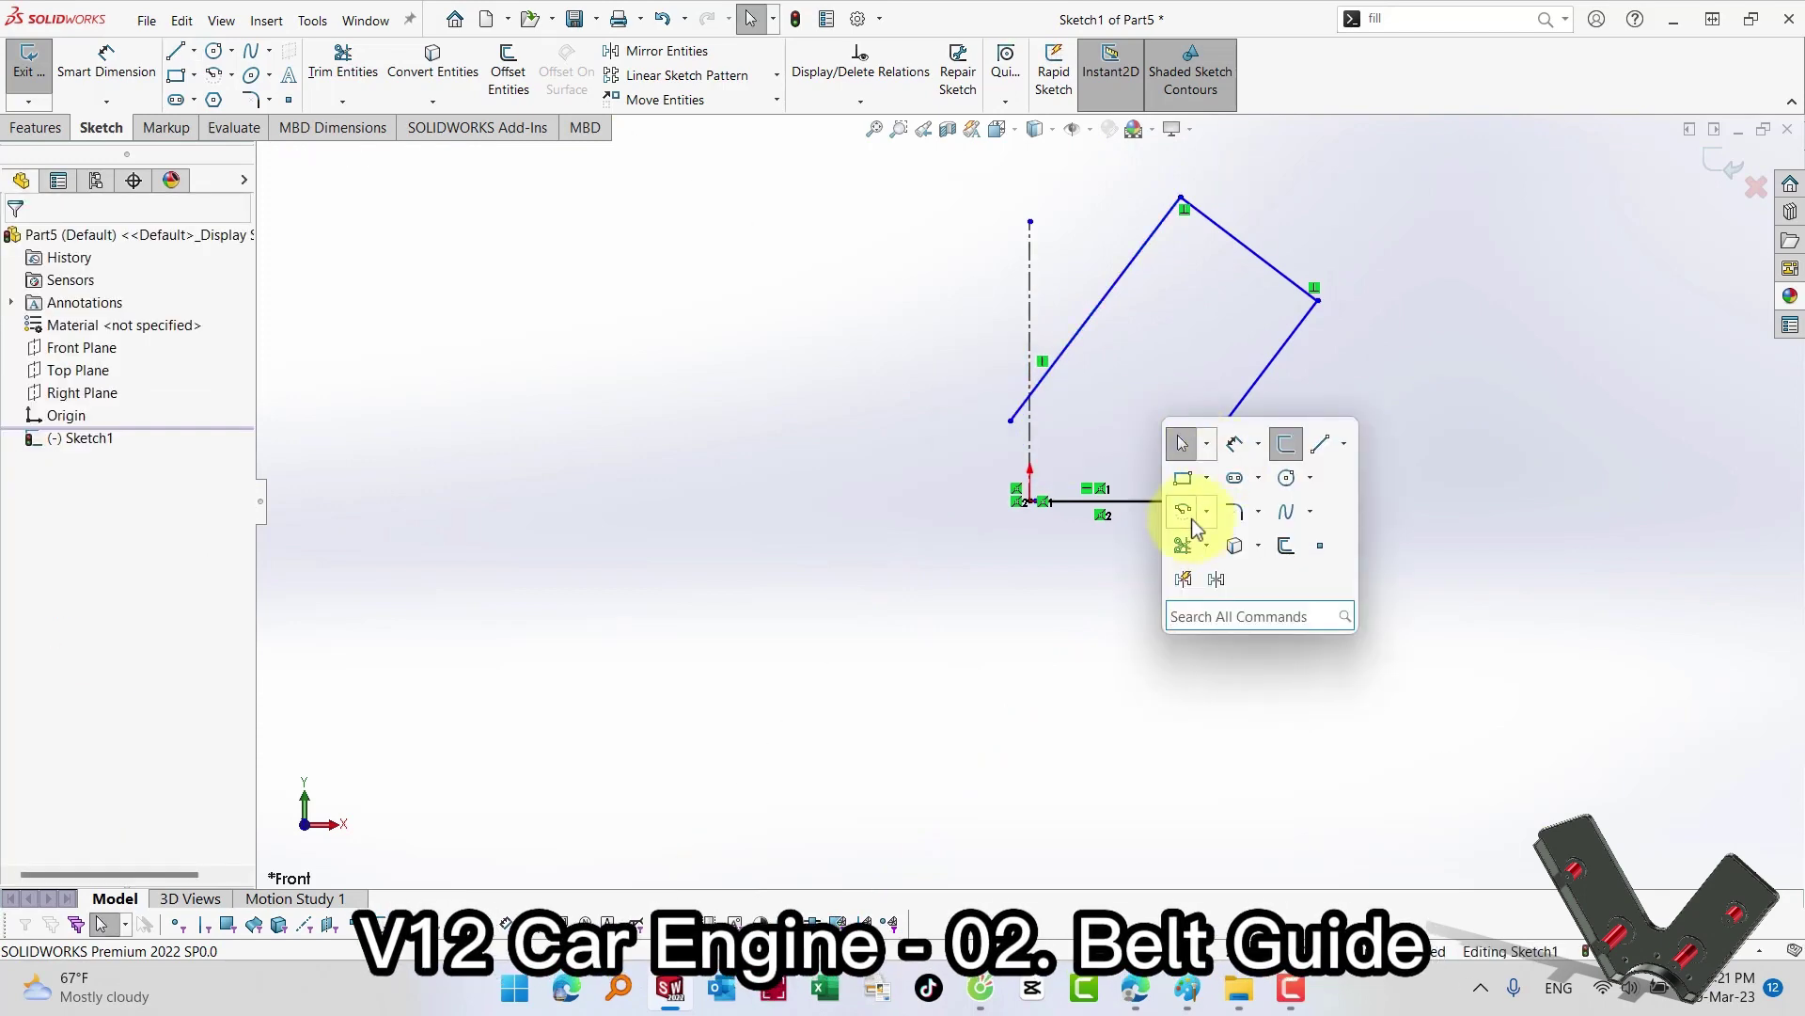
{"action": "left_click", "coordinate": [1183, 544]}
{"action": "left_click", "coordinate": [1020, 408]}
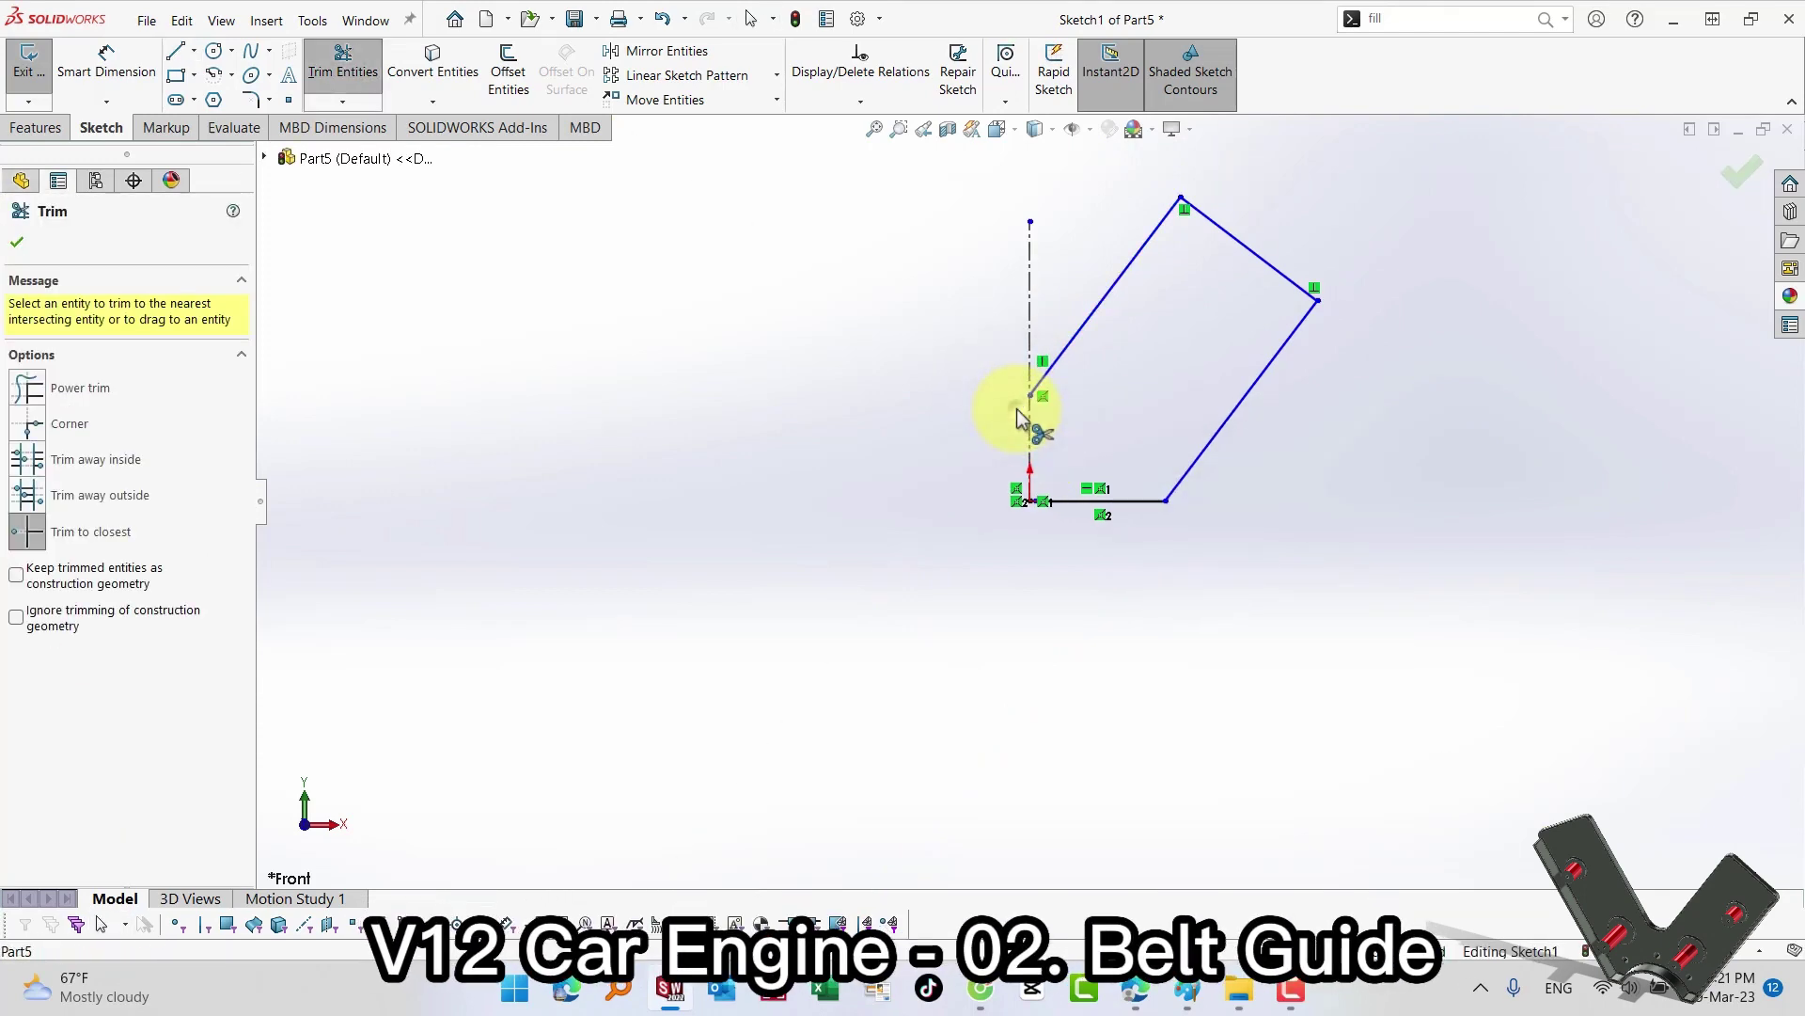
{"action": "key", "text": "Escape"}
Step: Mirror the right-half lines about the vertical centerline
{"action": "left_click", "coordinate": [668, 51]}
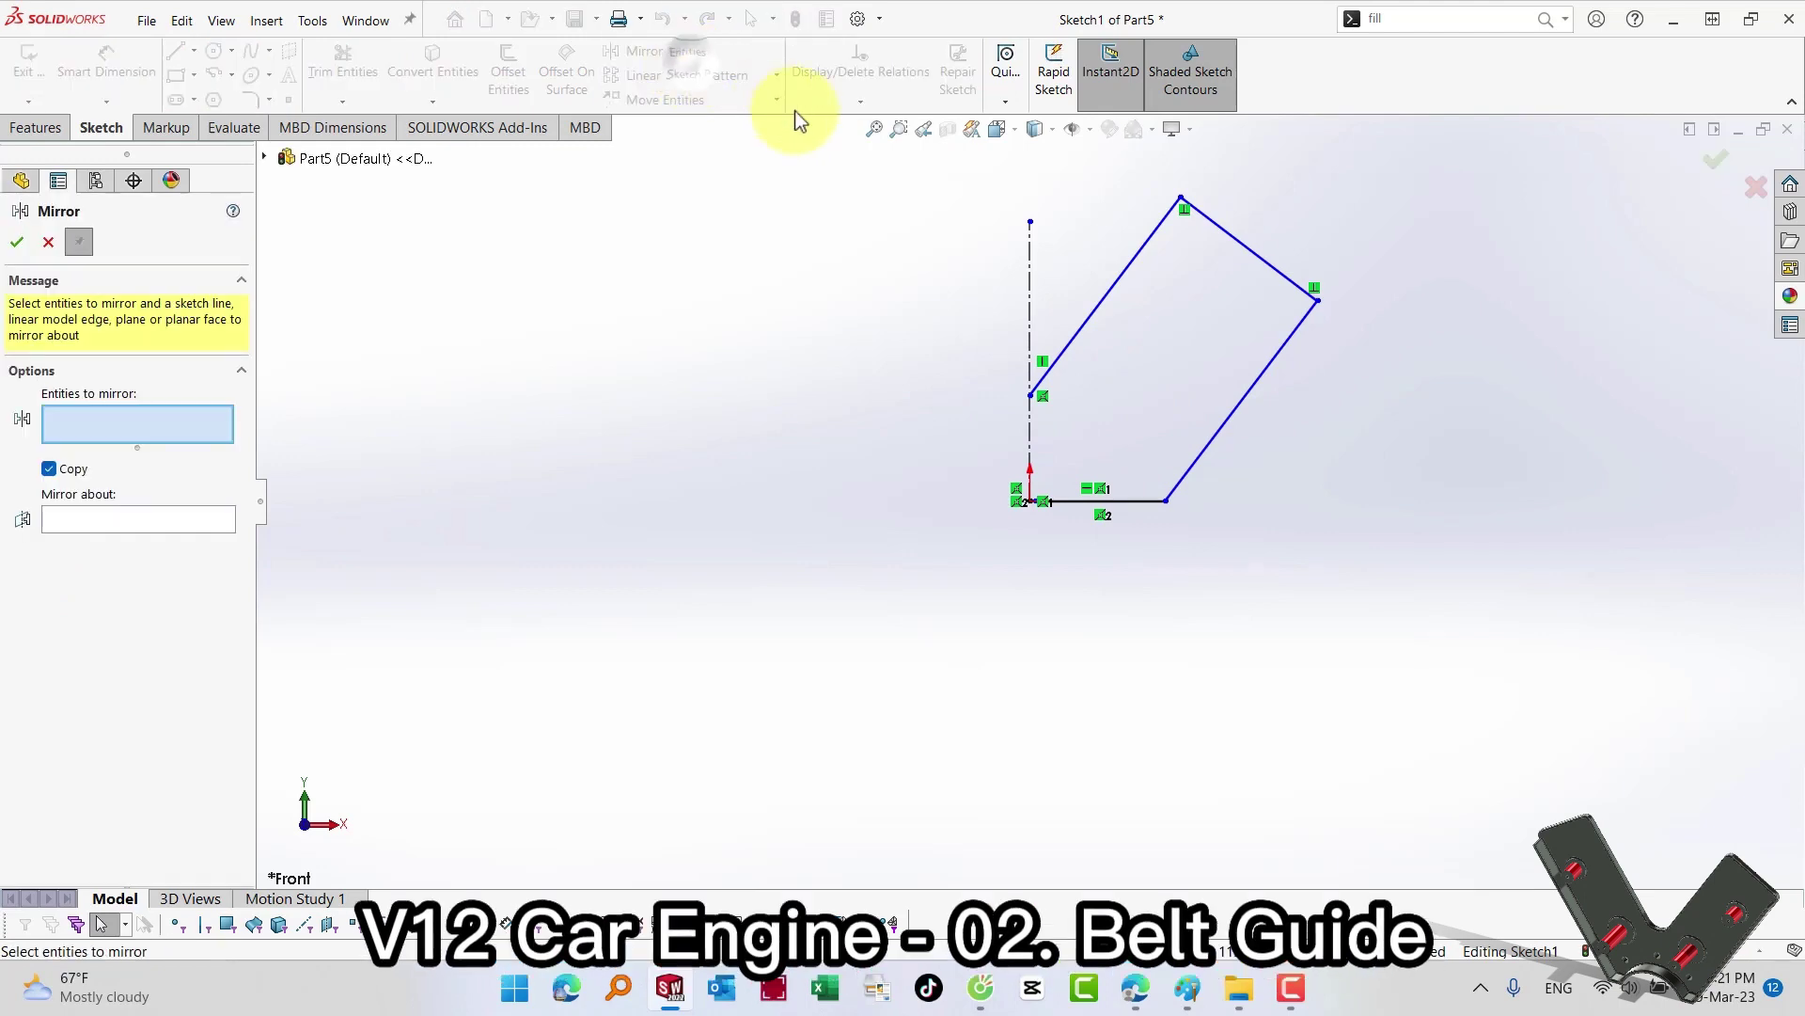
{"action": "left_click_drag", "start_coordinate": [1328, 517], "coordinate": [1328, 517]}
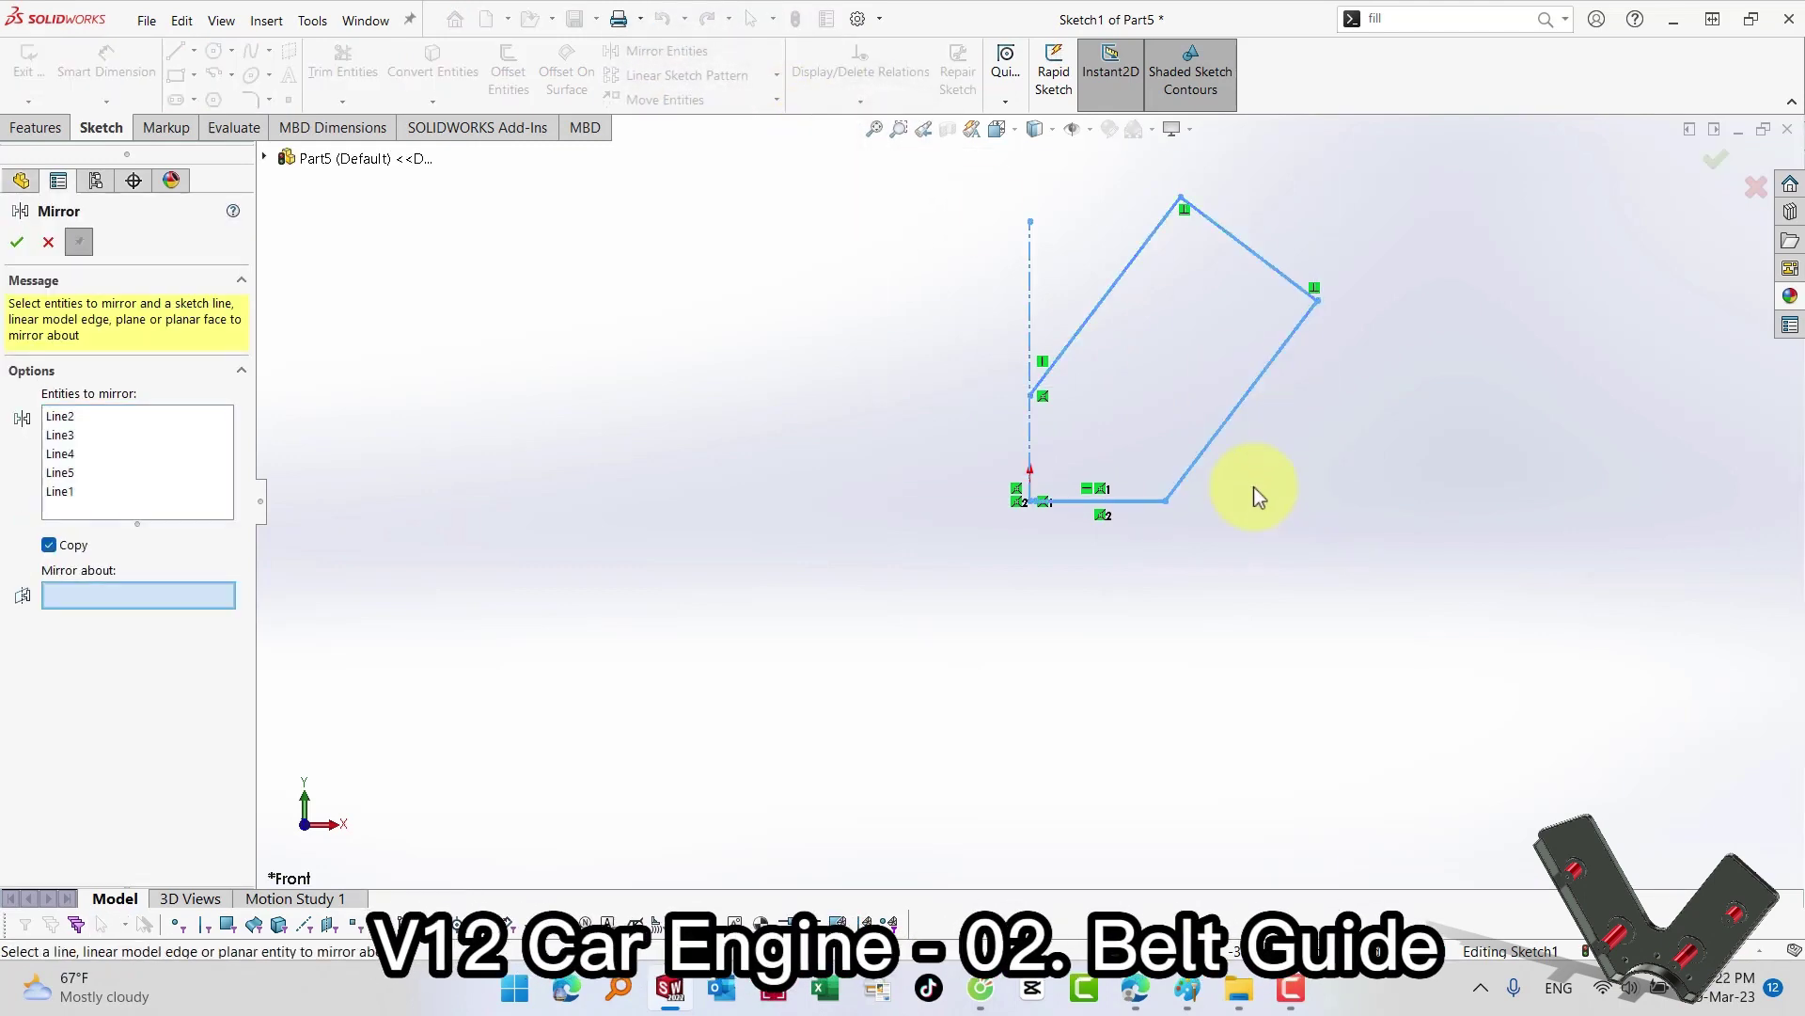
{"action": "left_click", "coordinate": [1034, 426]}
{"action": "right_click", "coordinate": [1038, 425]}
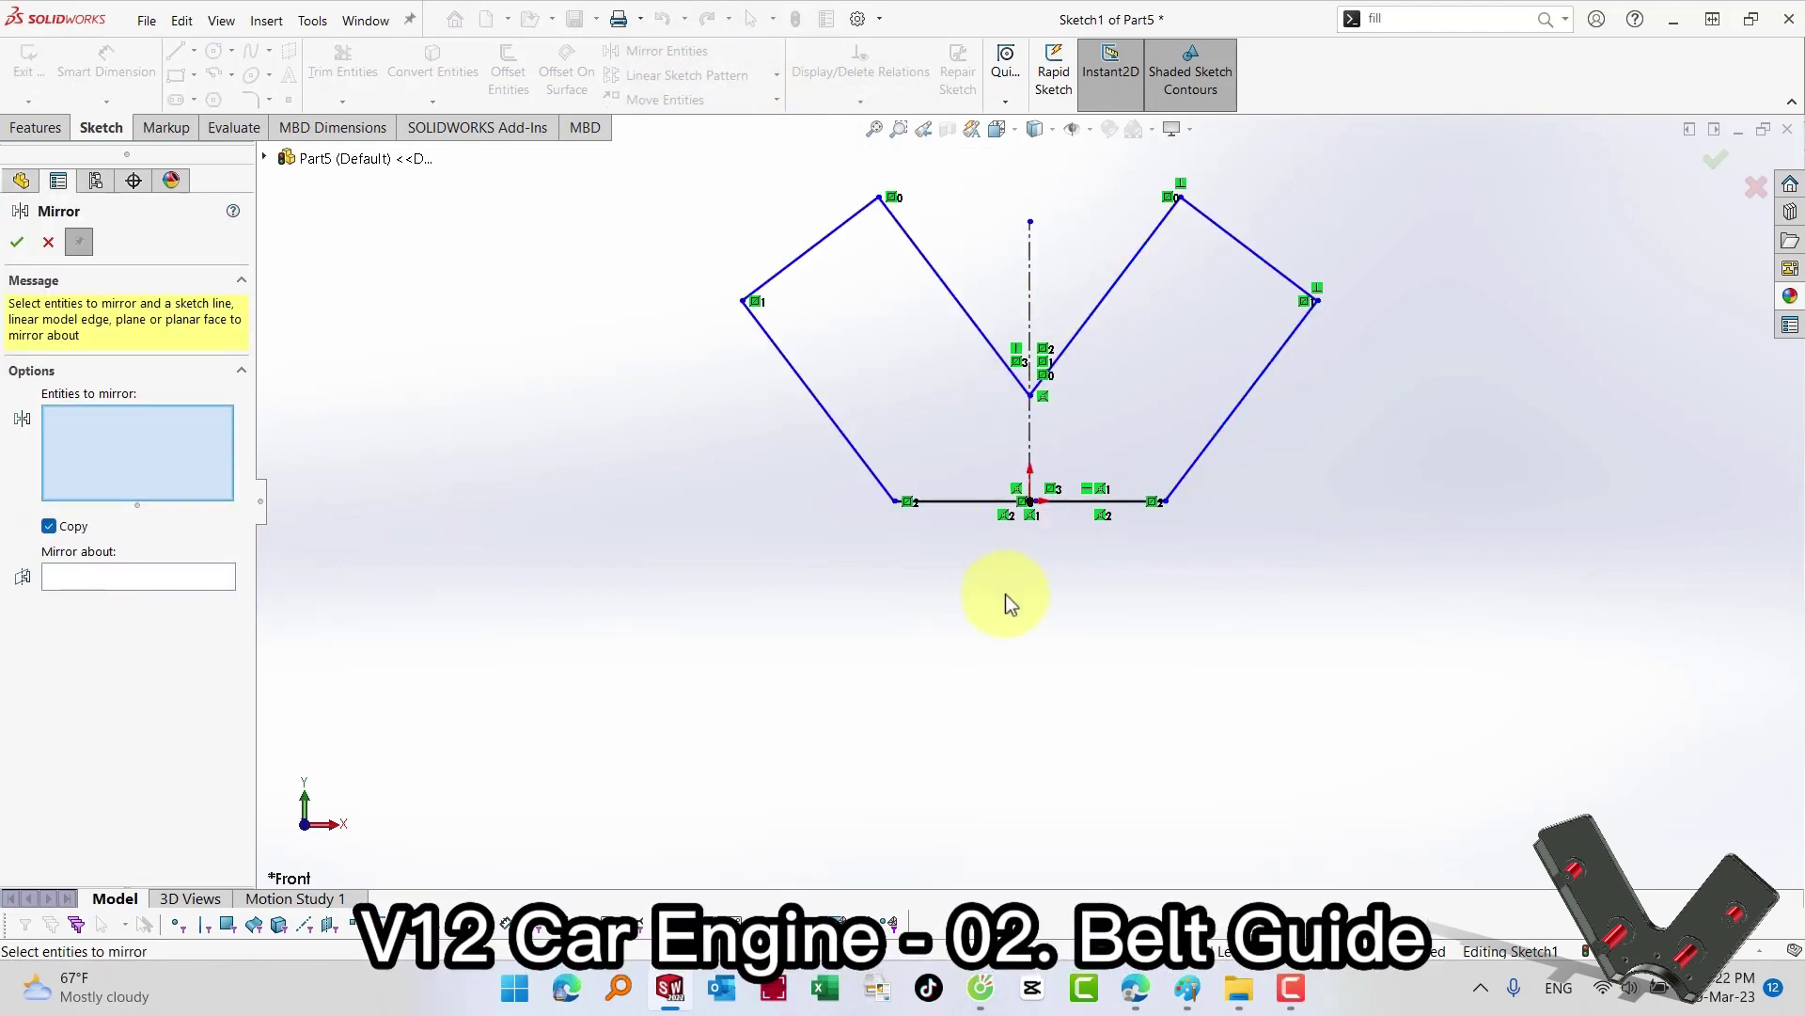
{"action": "key", "text": "Escape"}
Step: Draw a circle centred below the origin
{"action": "key", "text": "s"}
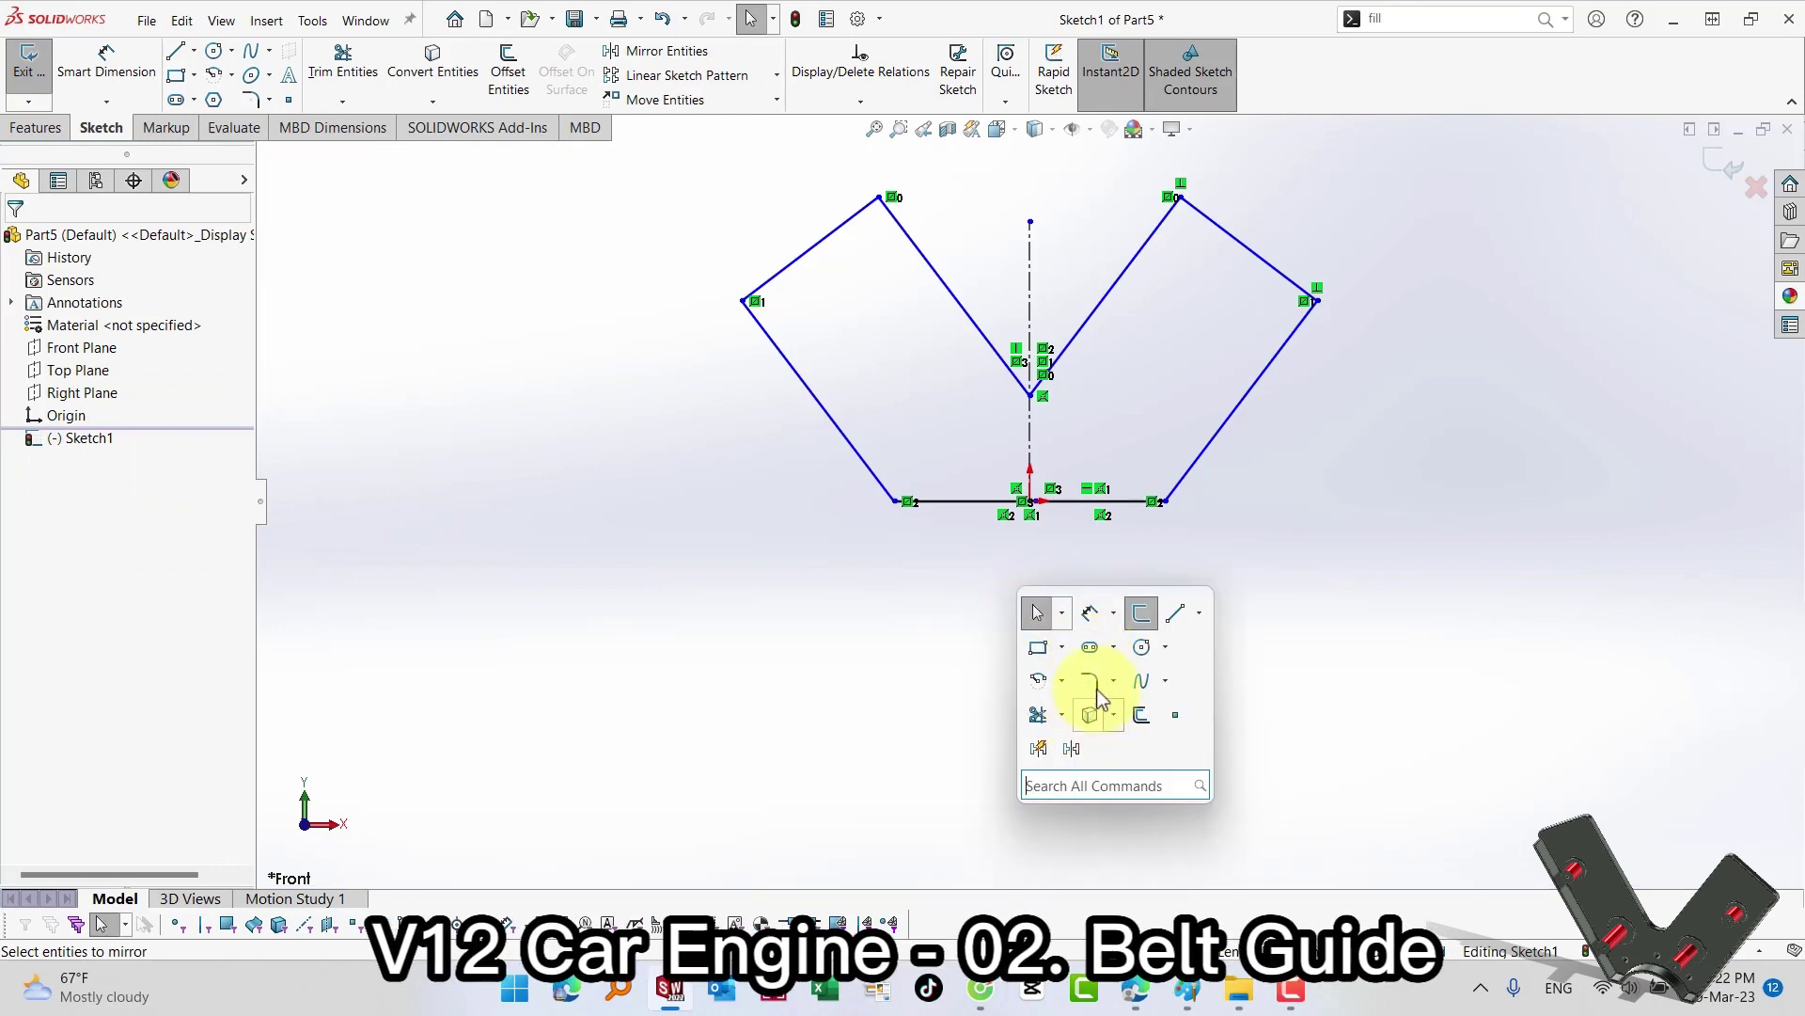
{"action": "left_click", "coordinate": [1140, 646]}
{"action": "left_click", "coordinate": [1029, 538]}
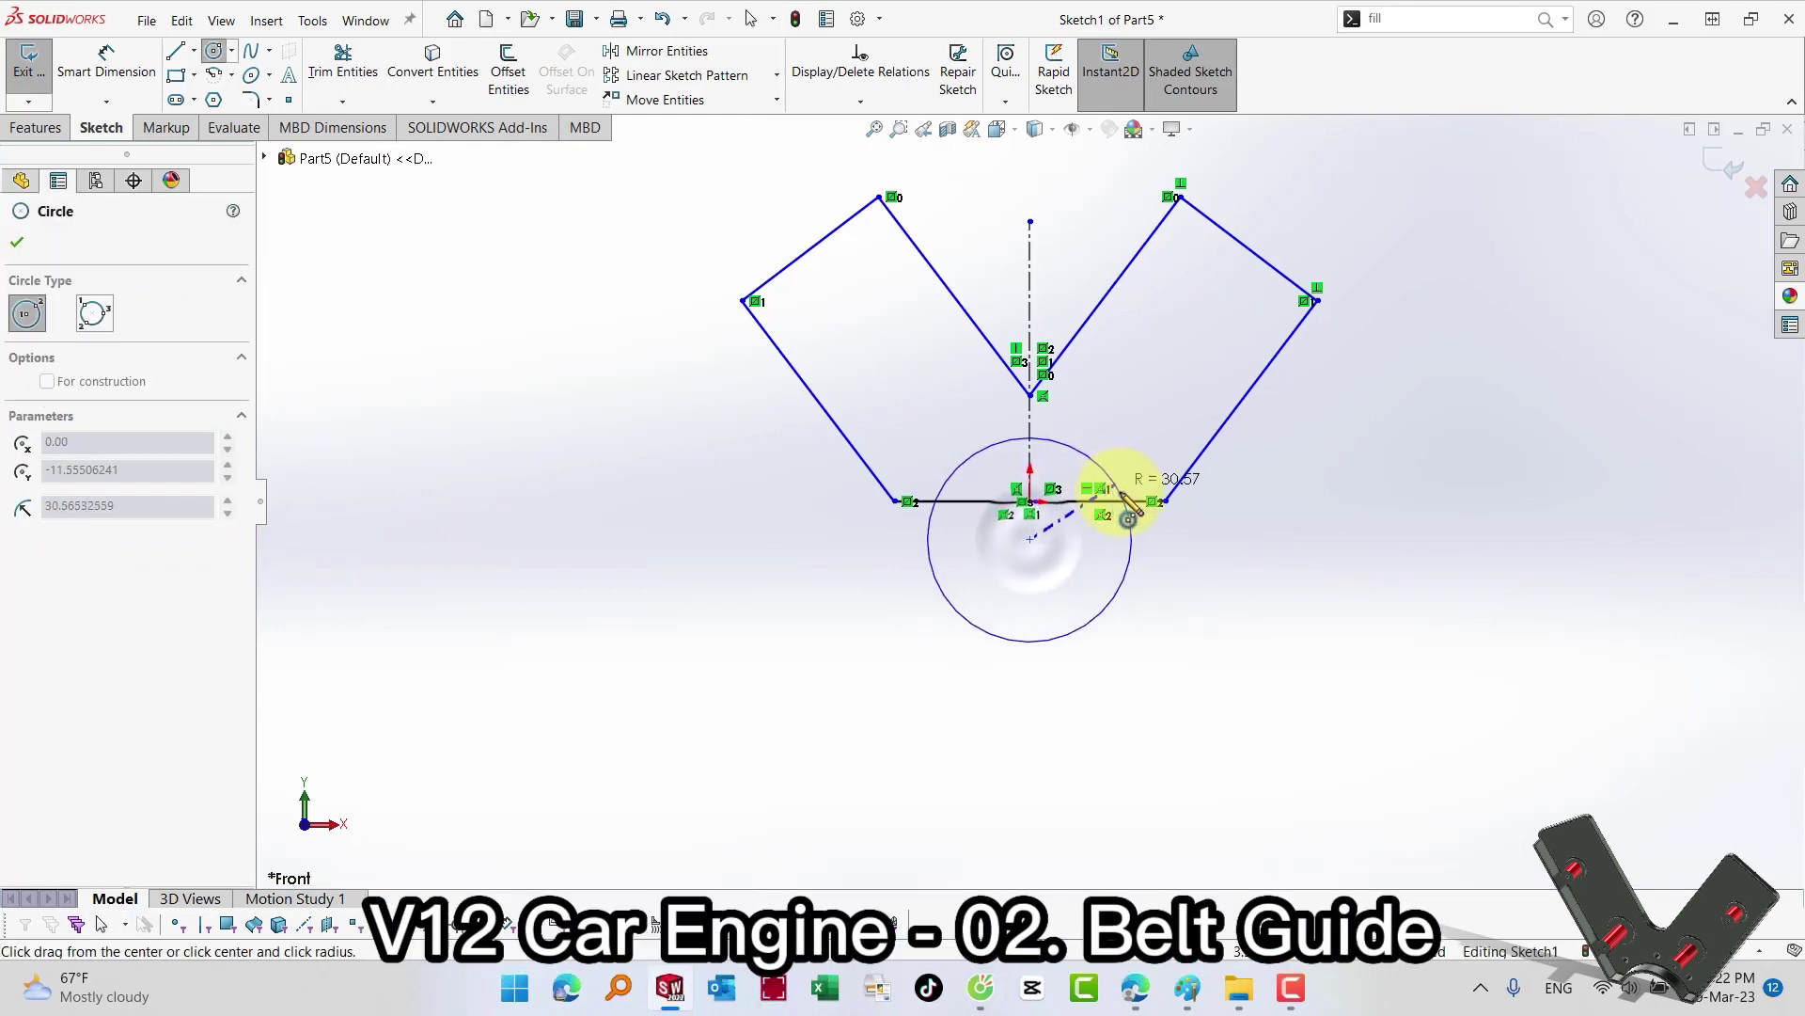
{"action": "left_click", "coordinate": [1119, 465]}
{"action": "key", "text": "Escape"}
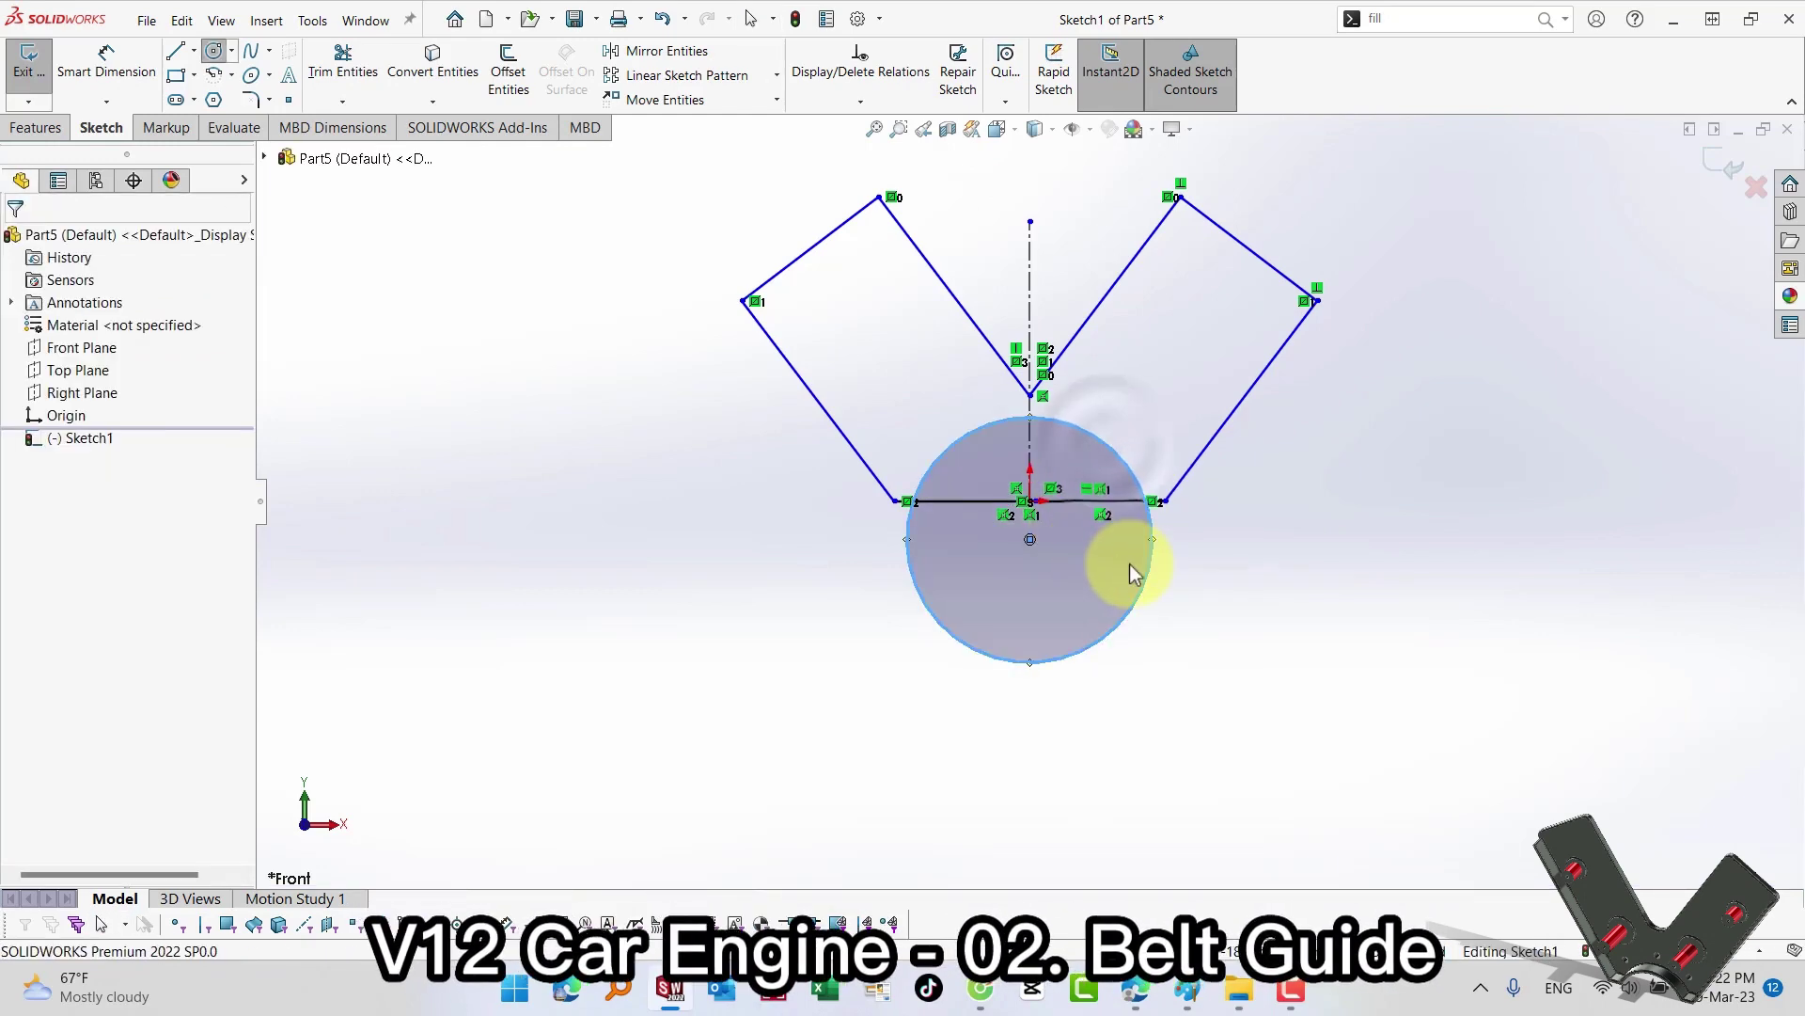
Step: Make the circle's centre point coincident with the vertical centerline
{"action": "left_click", "coordinate": [1031, 465], "text": "ctrl"}
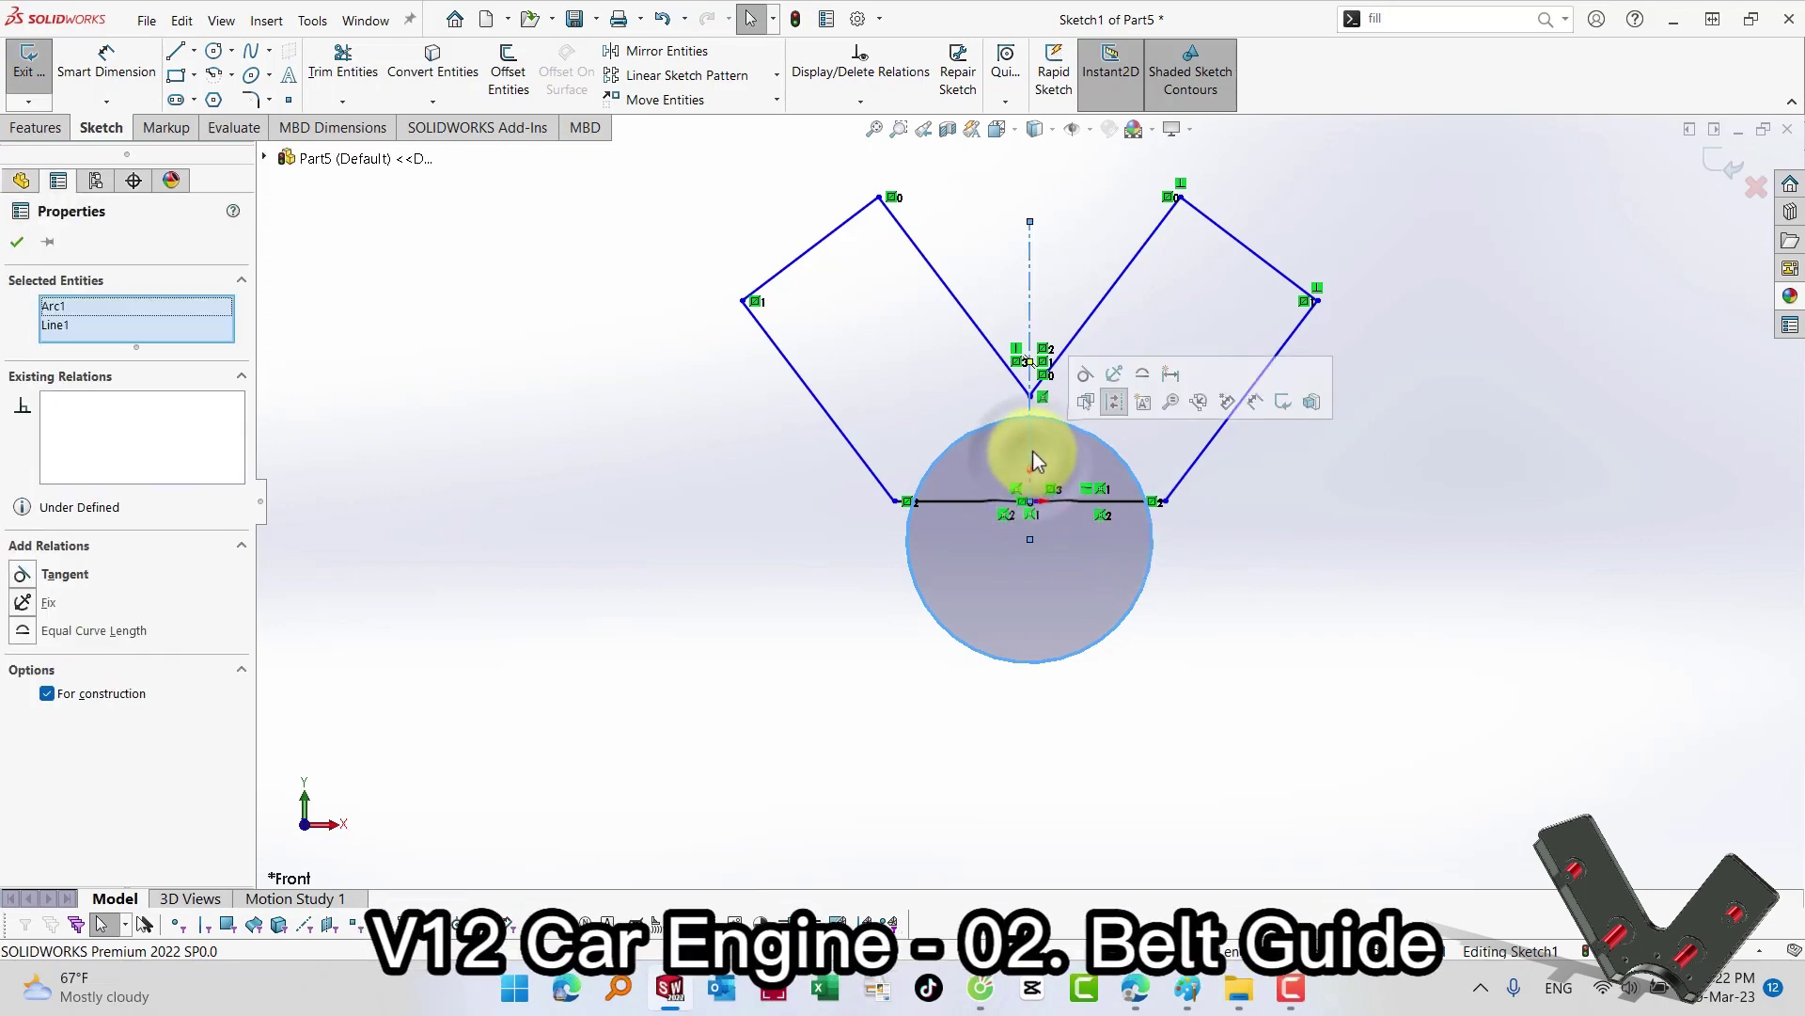
{"action": "left_click", "coordinate": [1284, 542]}
{"action": "left_click", "coordinate": [1031, 538]}
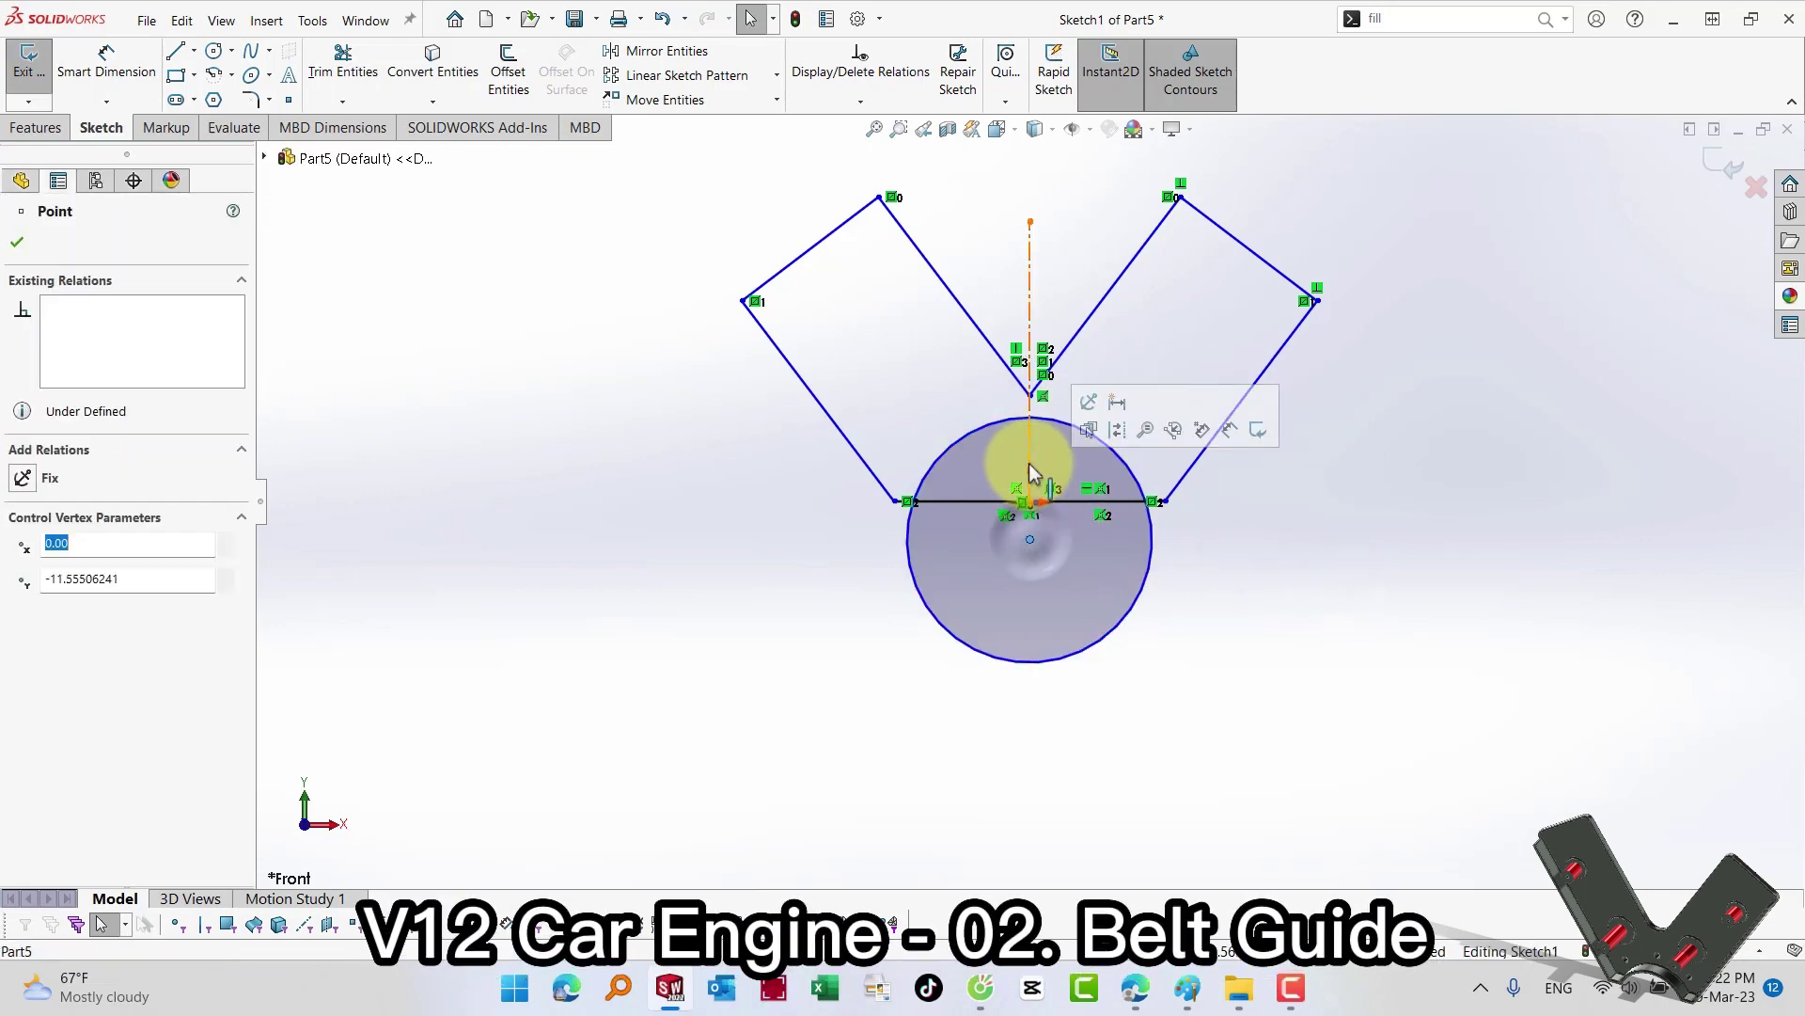
{"action": "left_click", "coordinate": [1030, 454], "text": "ctrl"}
{"action": "left_click", "coordinate": [1111, 374]}
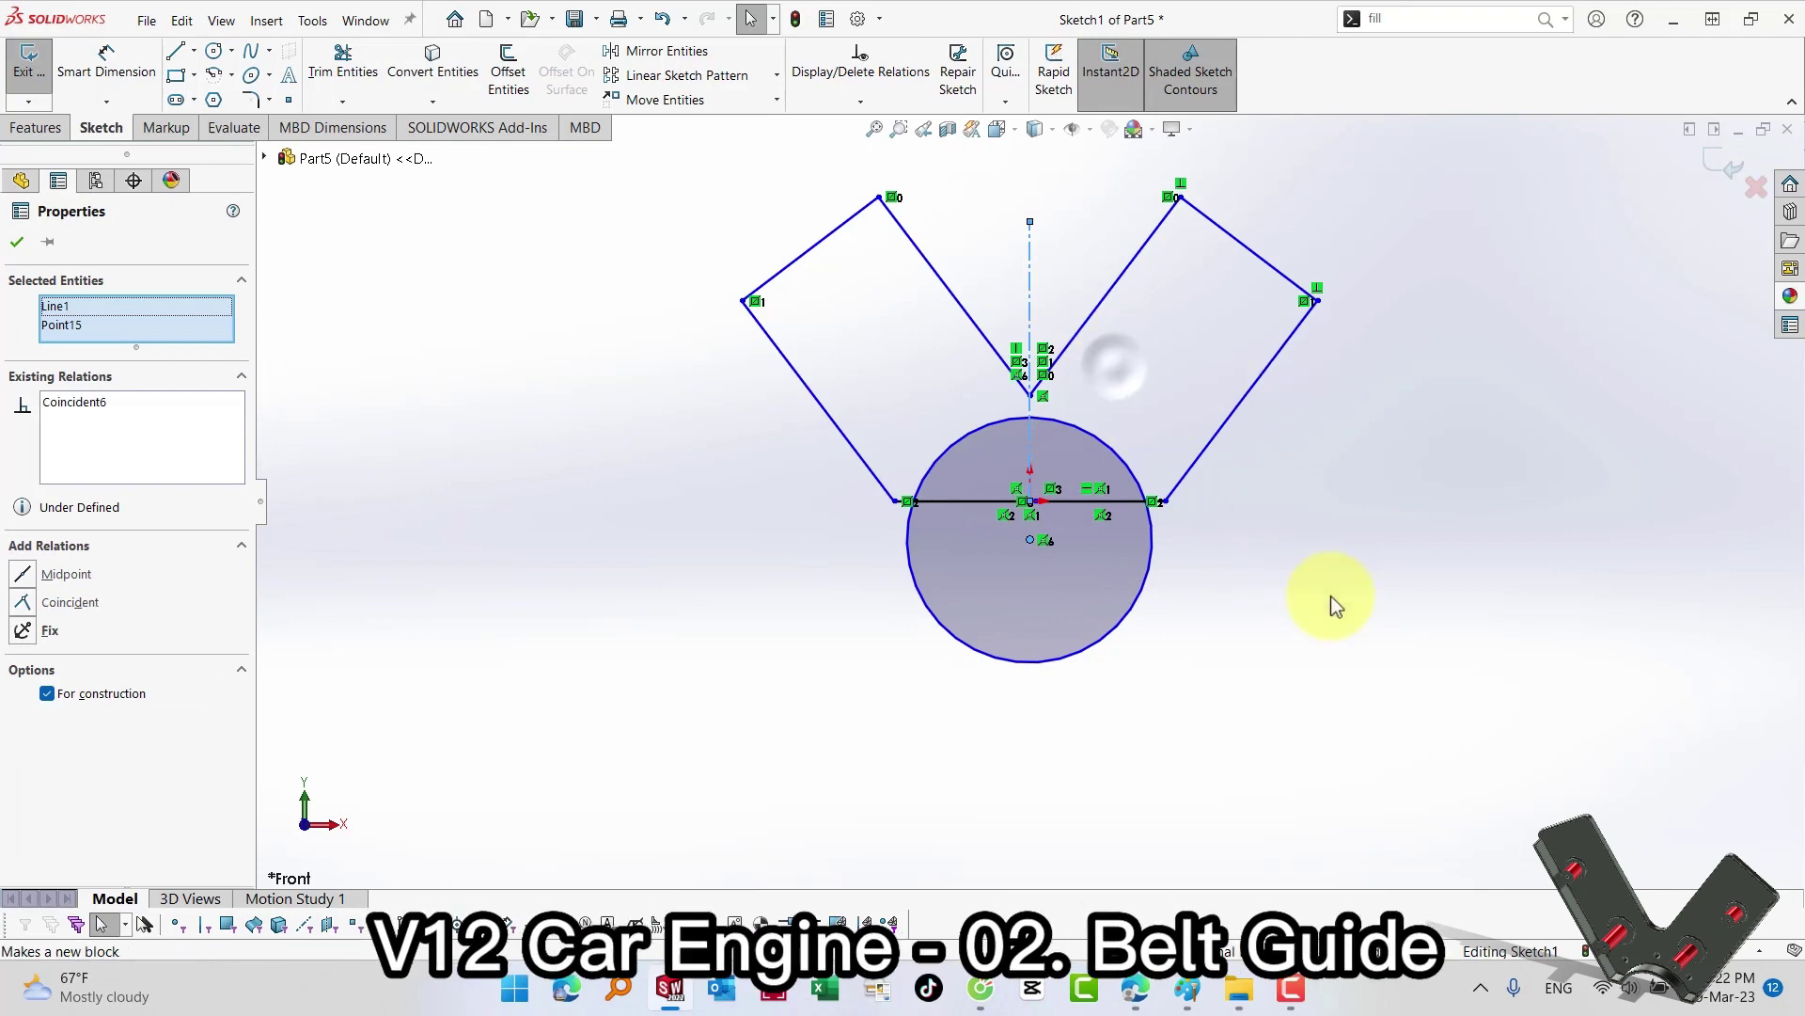
{"action": "left_click", "coordinate": [1330, 595]}
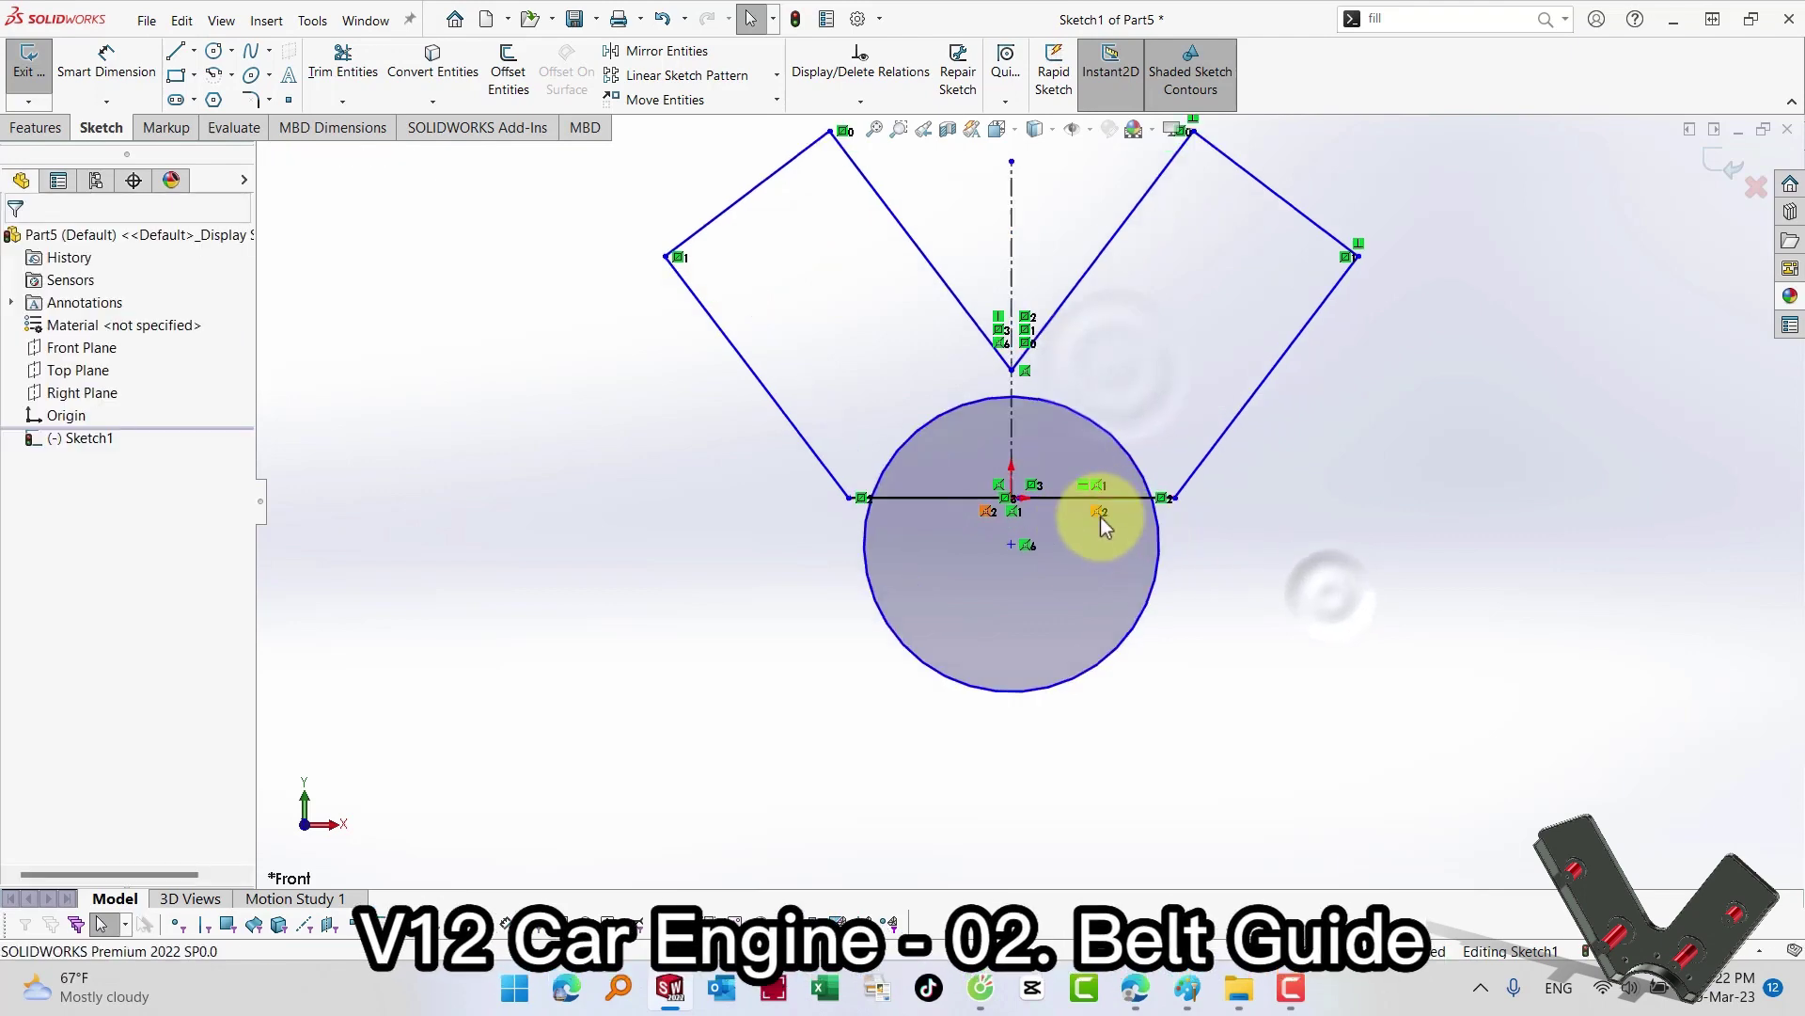
{"action": "left_click", "coordinate": [1008, 500]}
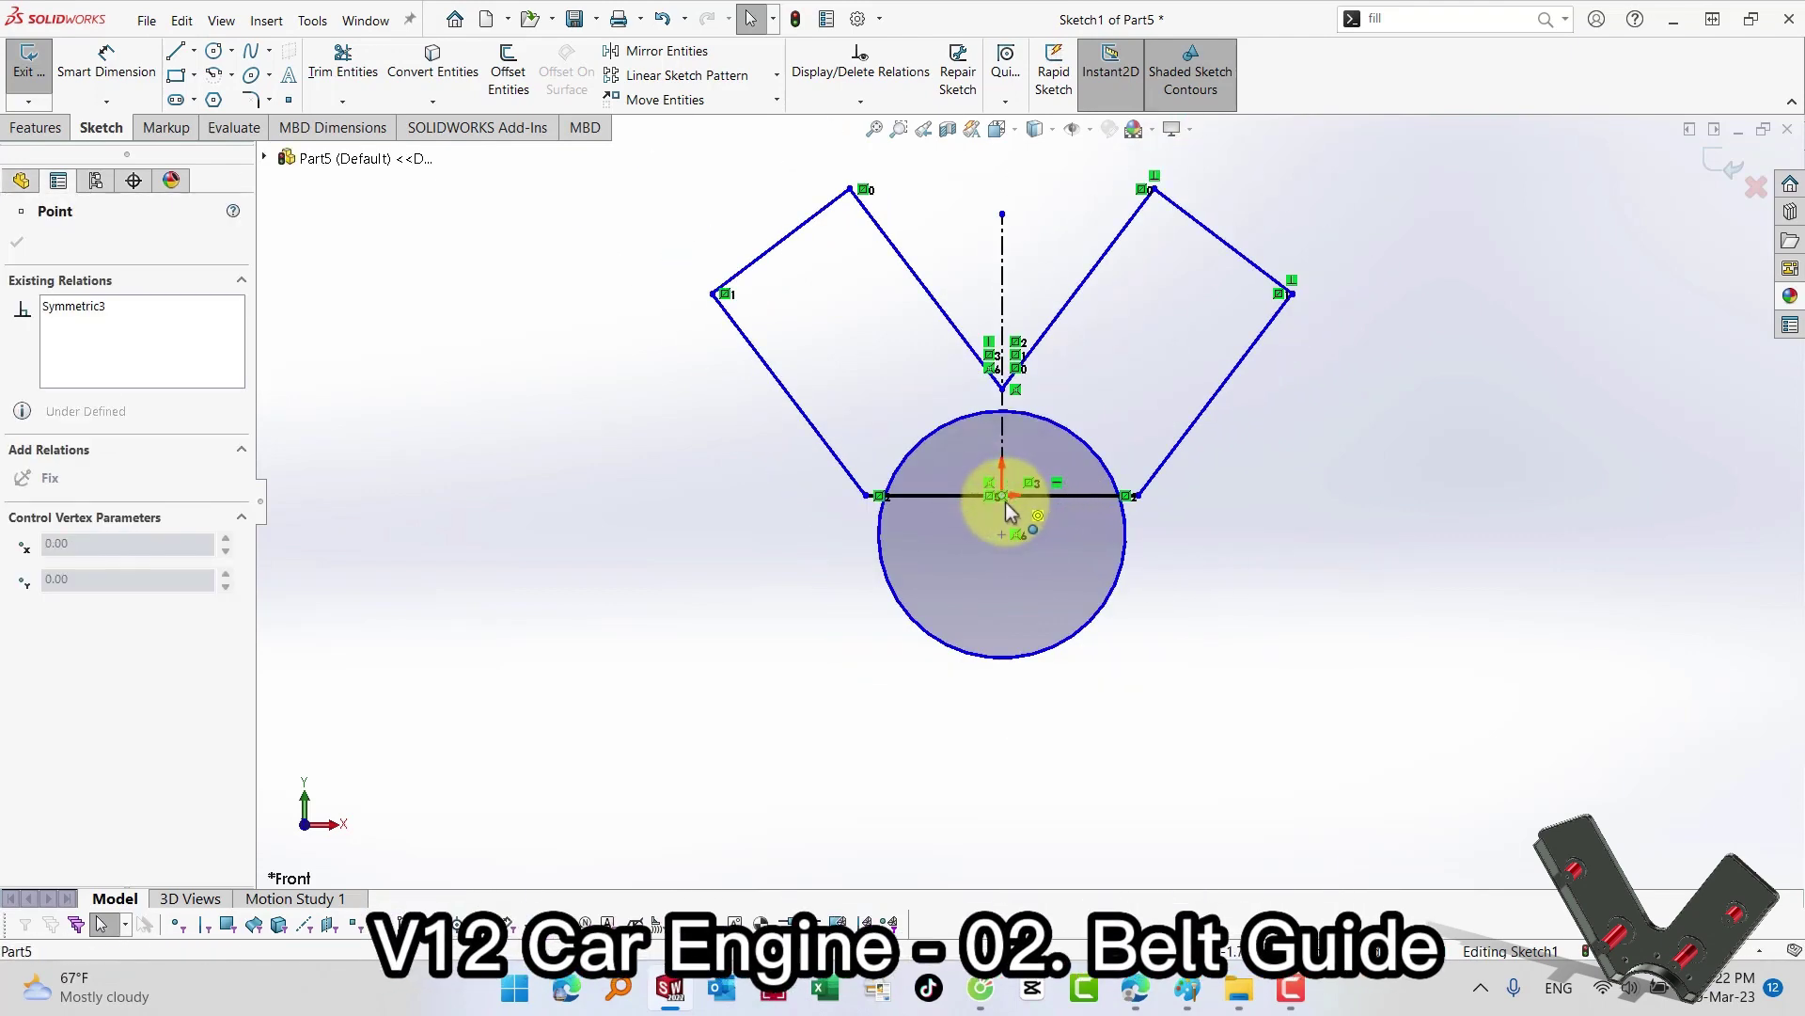
{"action": "key", "text": "Escape"}
Step: Trim the base line inside the circle and the circle's lower part into an arched notch
{"action": "key", "text": "s"}
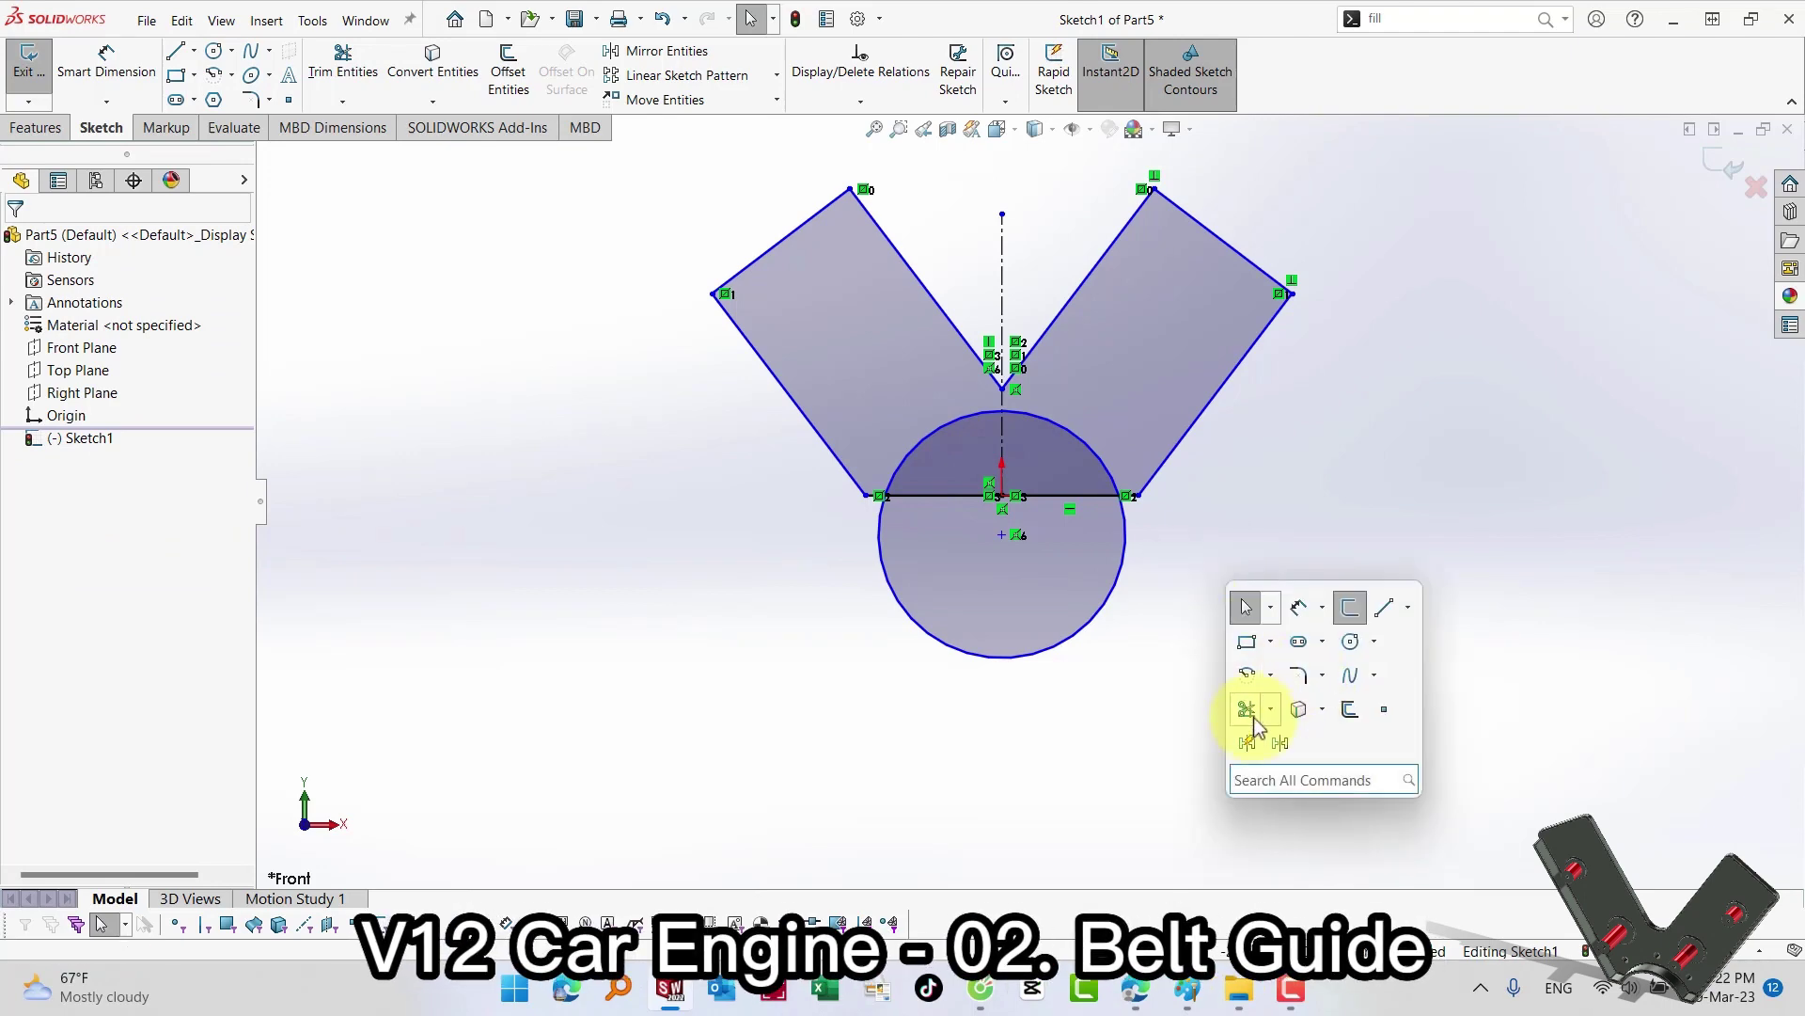
{"action": "key", "text": "t"}
{"action": "left_click", "coordinate": [1049, 493]}
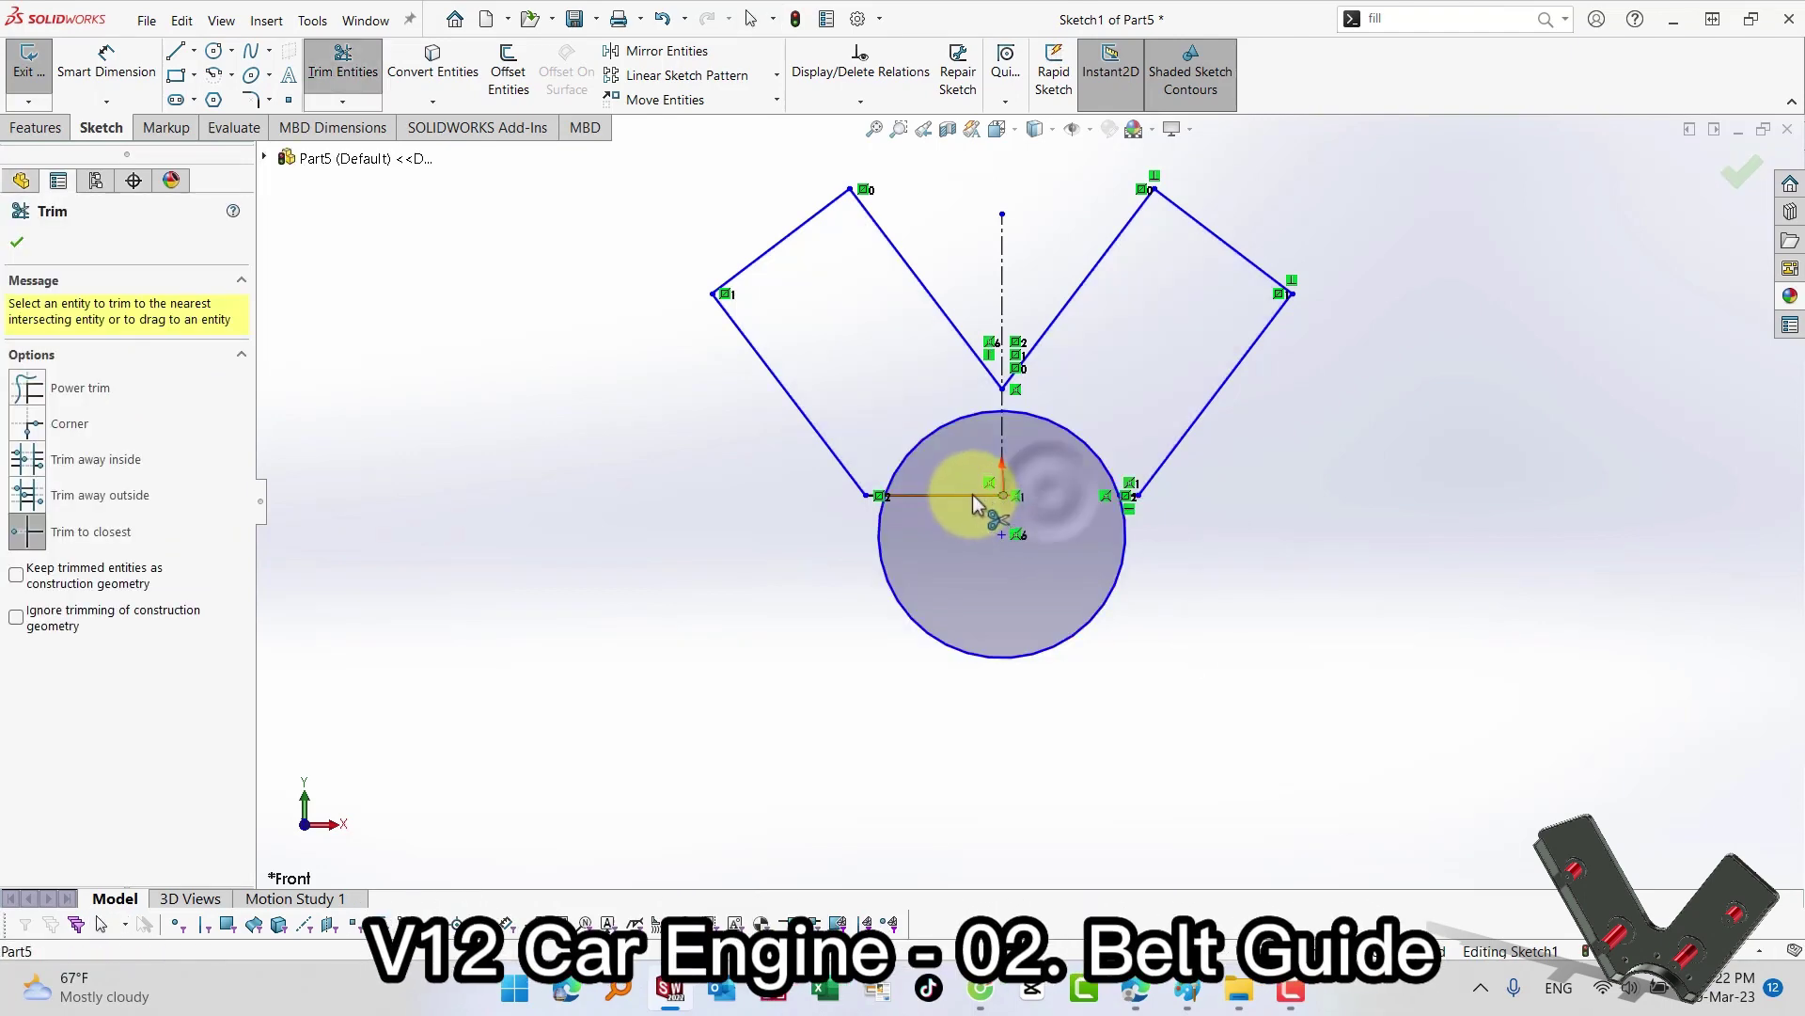
{"action": "left_click", "coordinate": [885, 571]}
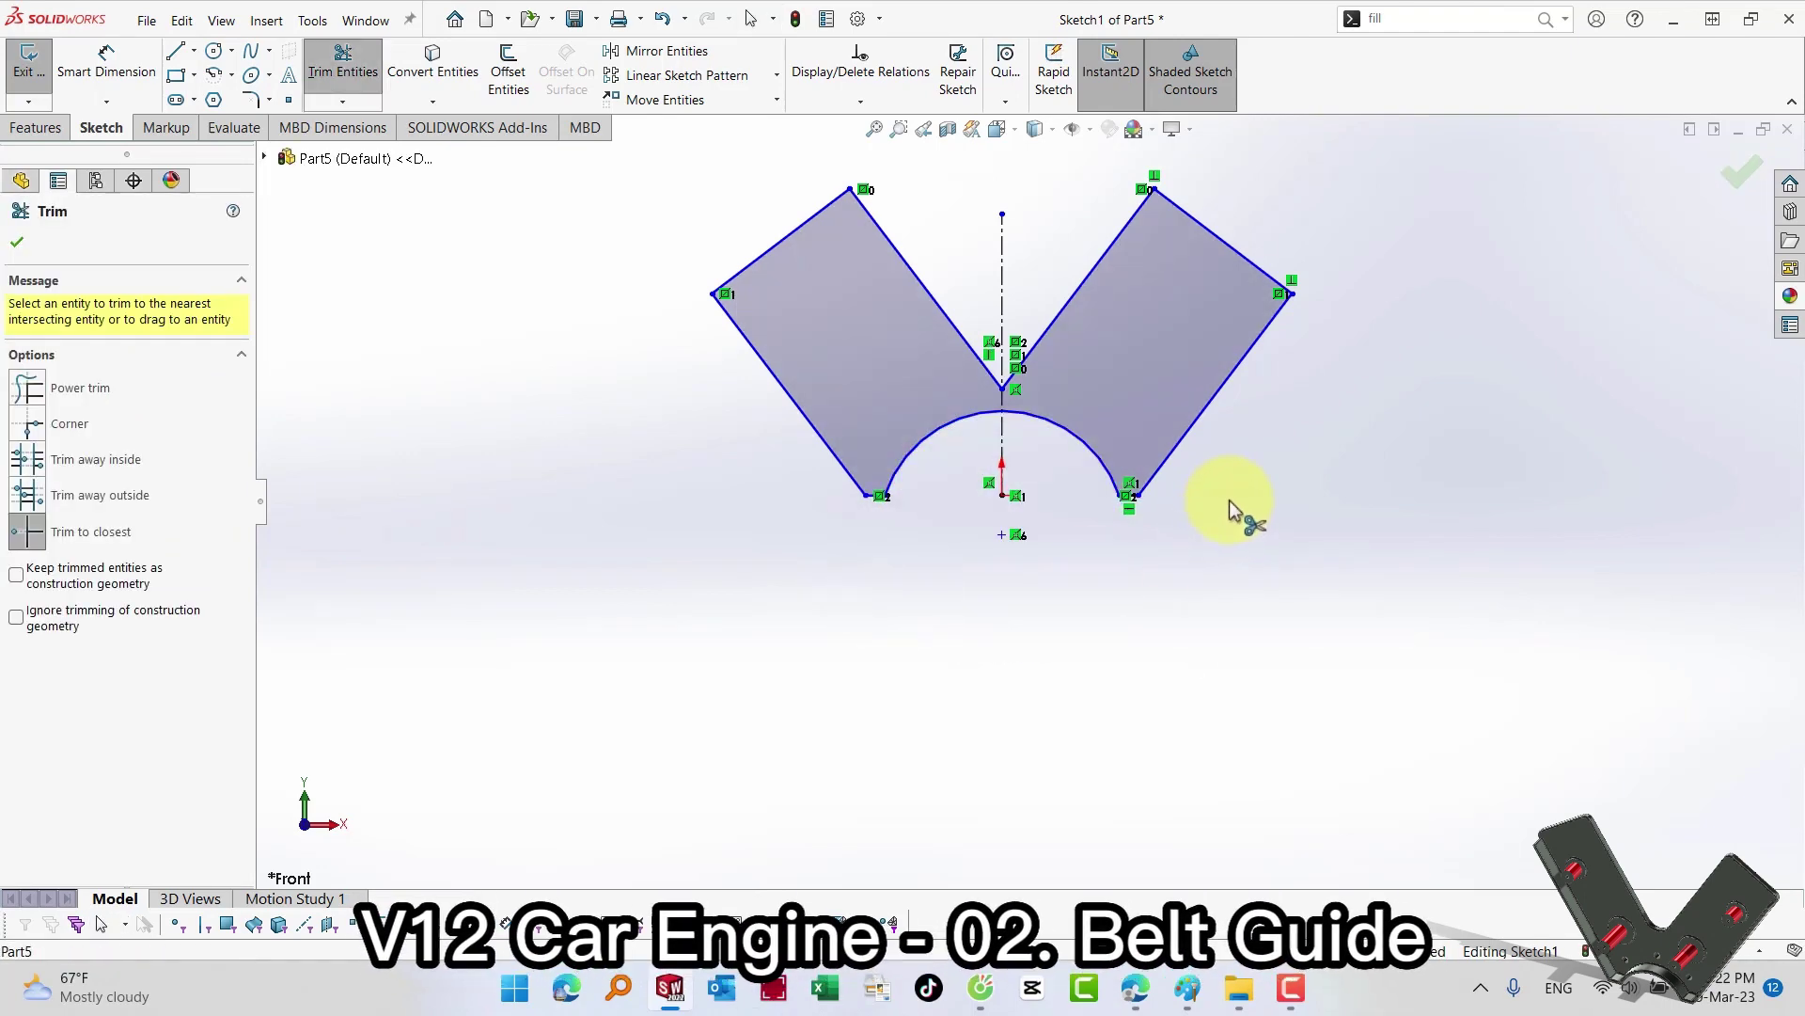
Step: Dimension the right arm's top edge to 95
{"action": "key", "text": "s"}
{"action": "left_click", "coordinate": [1281, 532]}
{"action": "left_click", "coordinate": [1241, 257]}
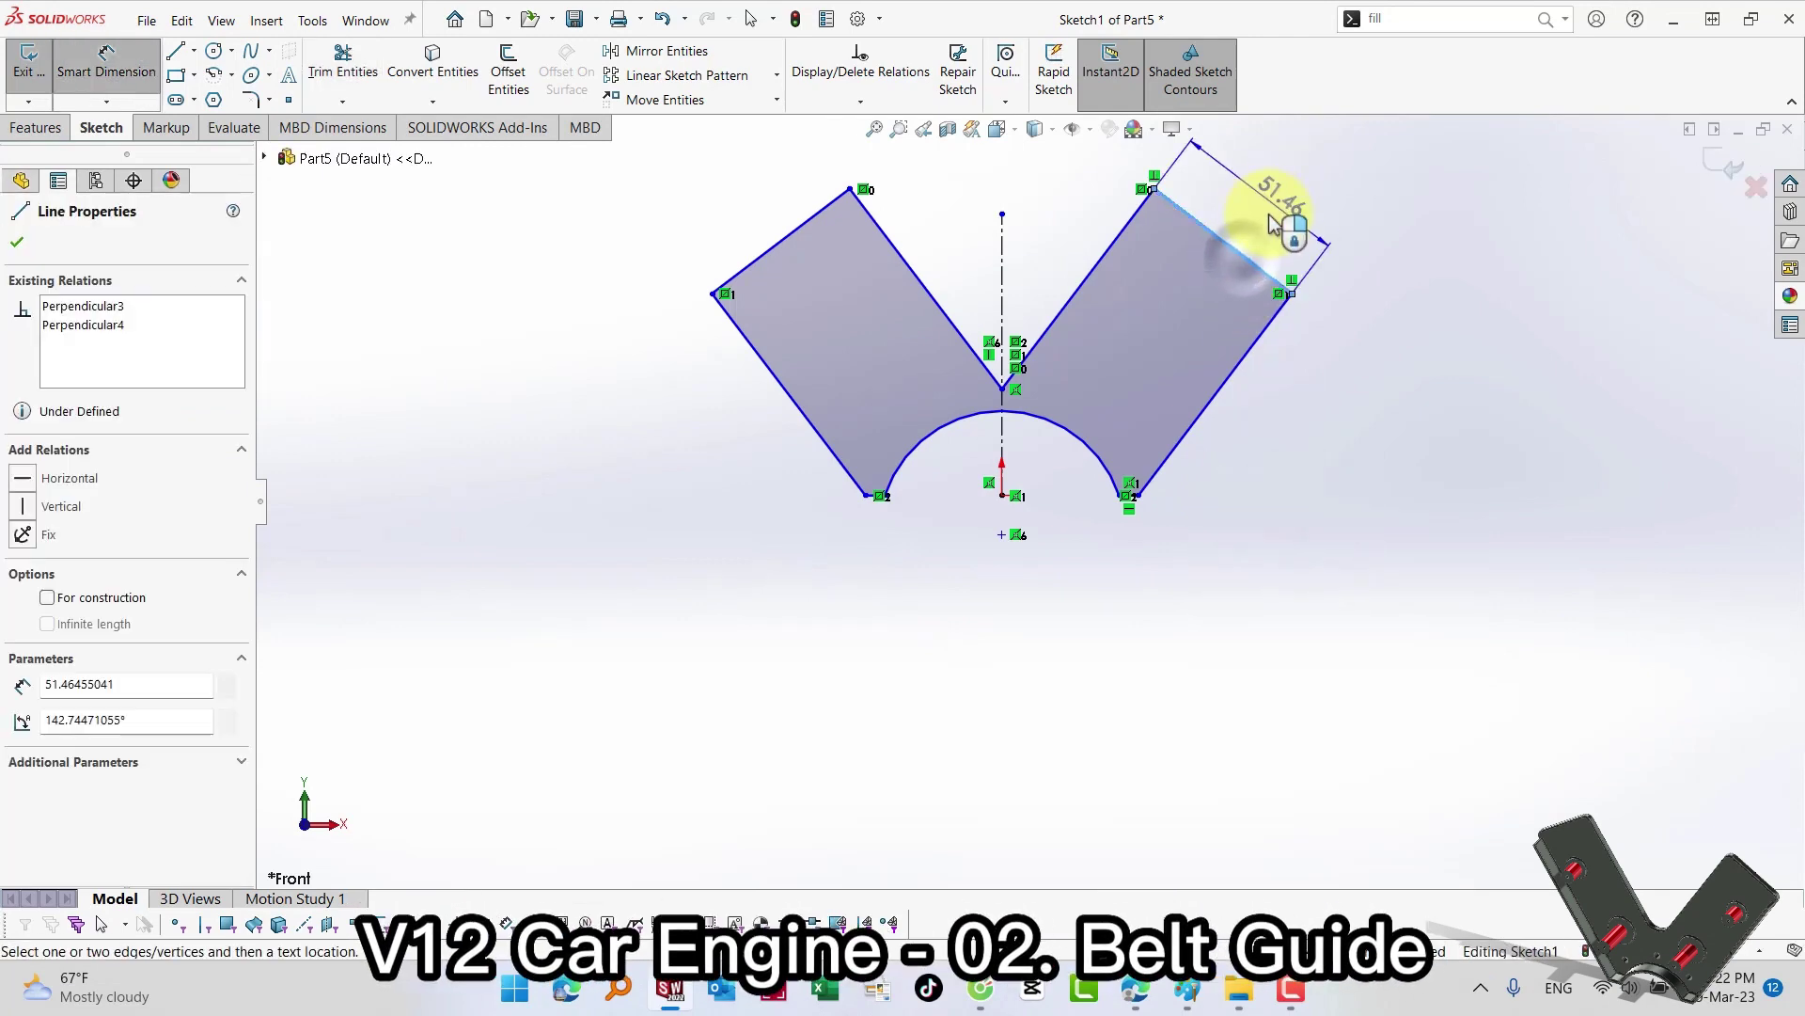
{"action": "left_click", "coordinate": [1271, 224]}
{"action": "type", "text": "95"}
{"action": "key", "text": "Return"}
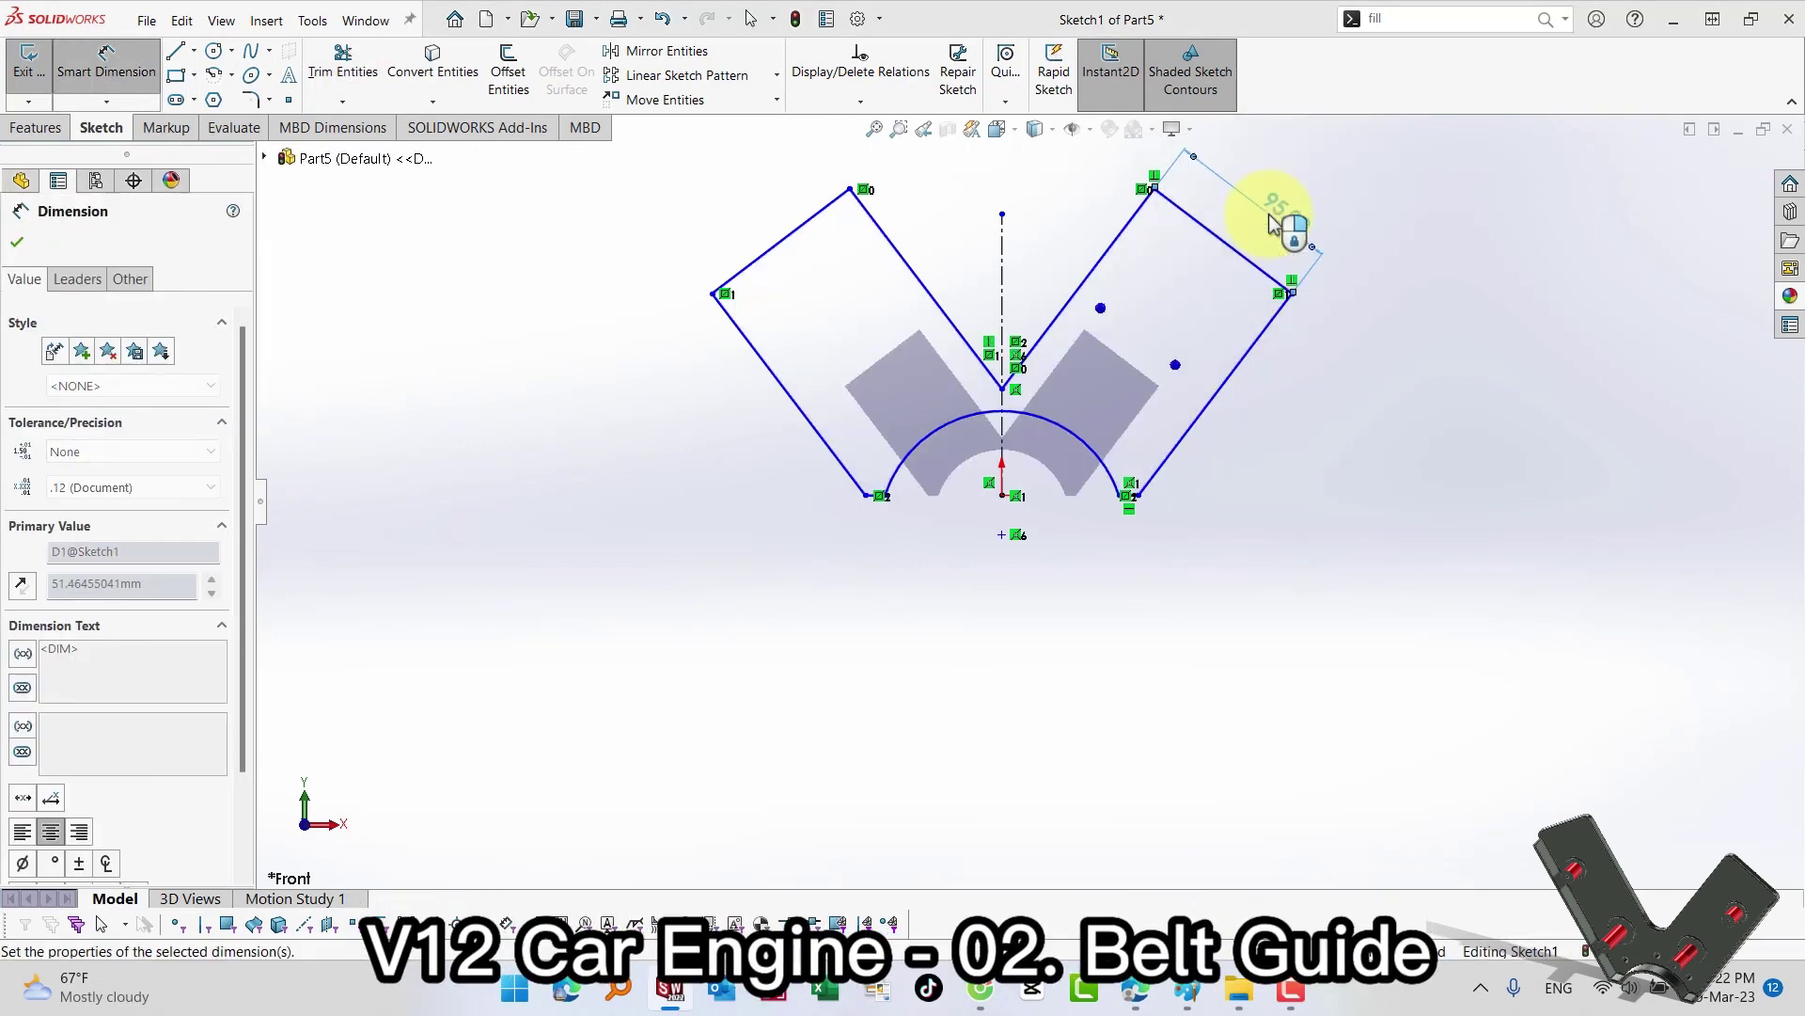
Step: Add the 20 mm vertical and 20 mm horizontal offset dimensions around the arc
{"action": "left_click", "coordinate": [1003, 534]}
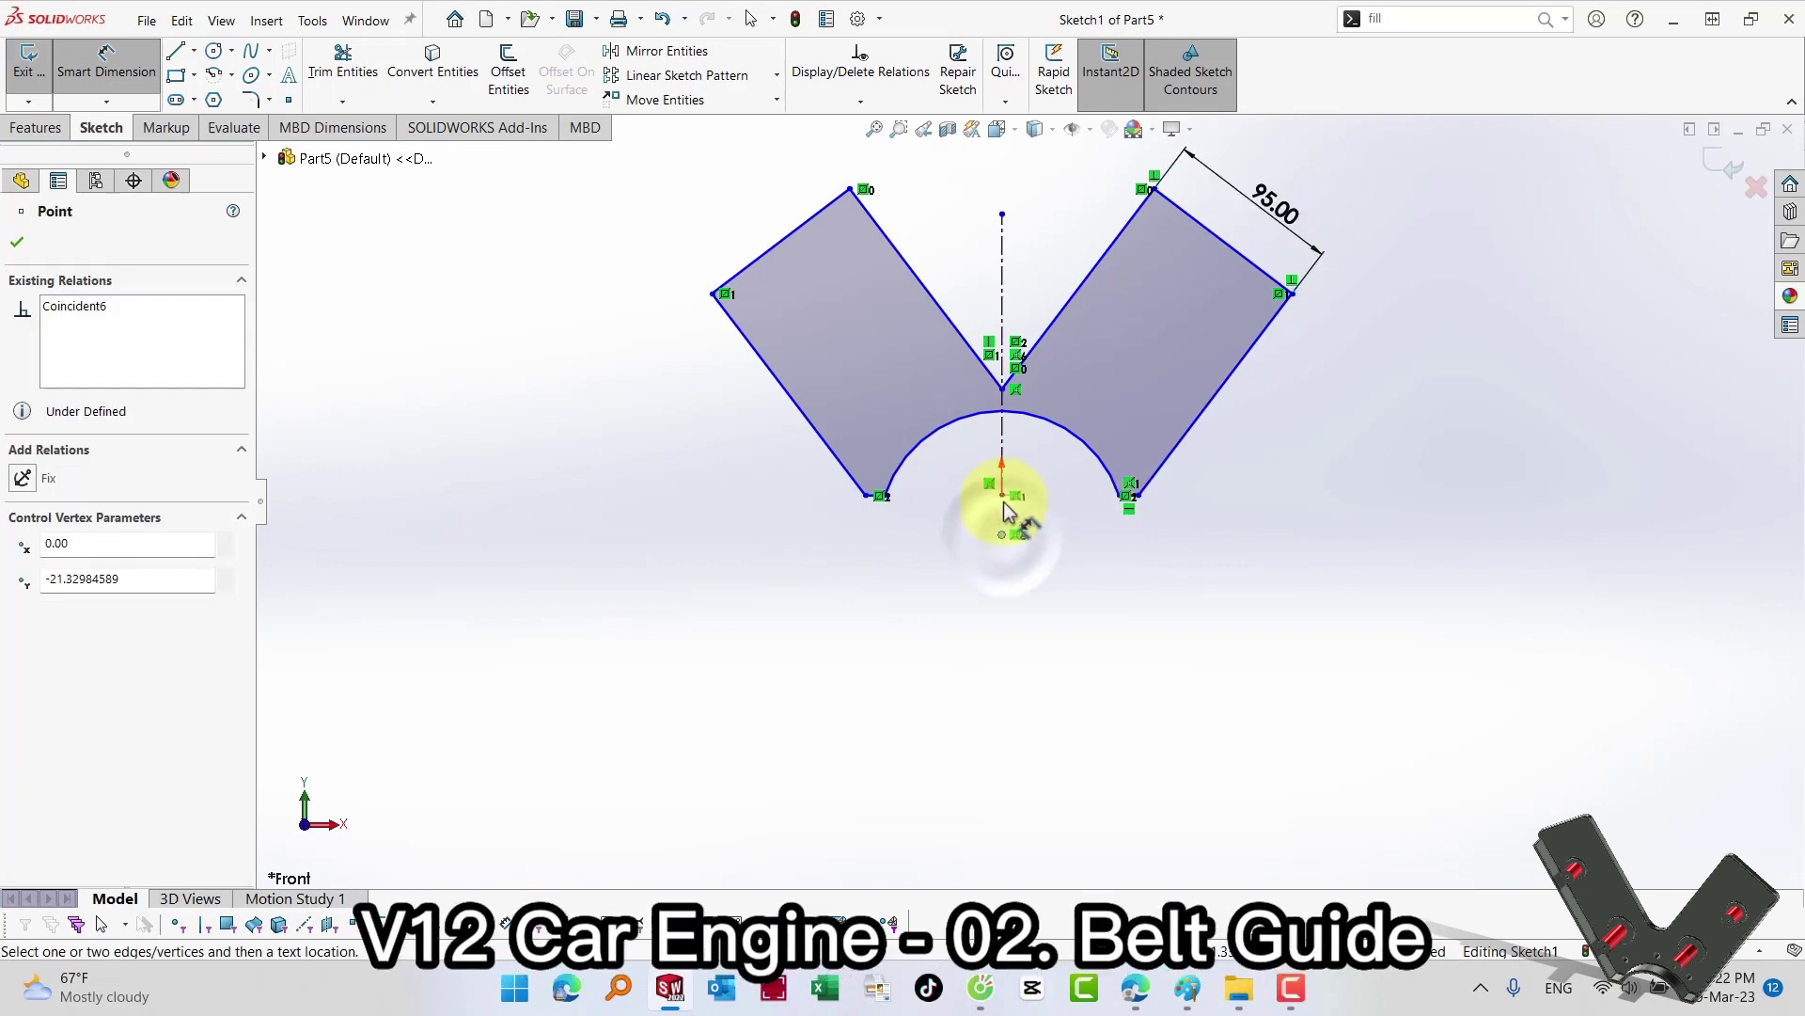
{"action": "left_click", "coordinate": [1003, 495]}
{"action": "left_click", "coordinate": [1335, 620]}
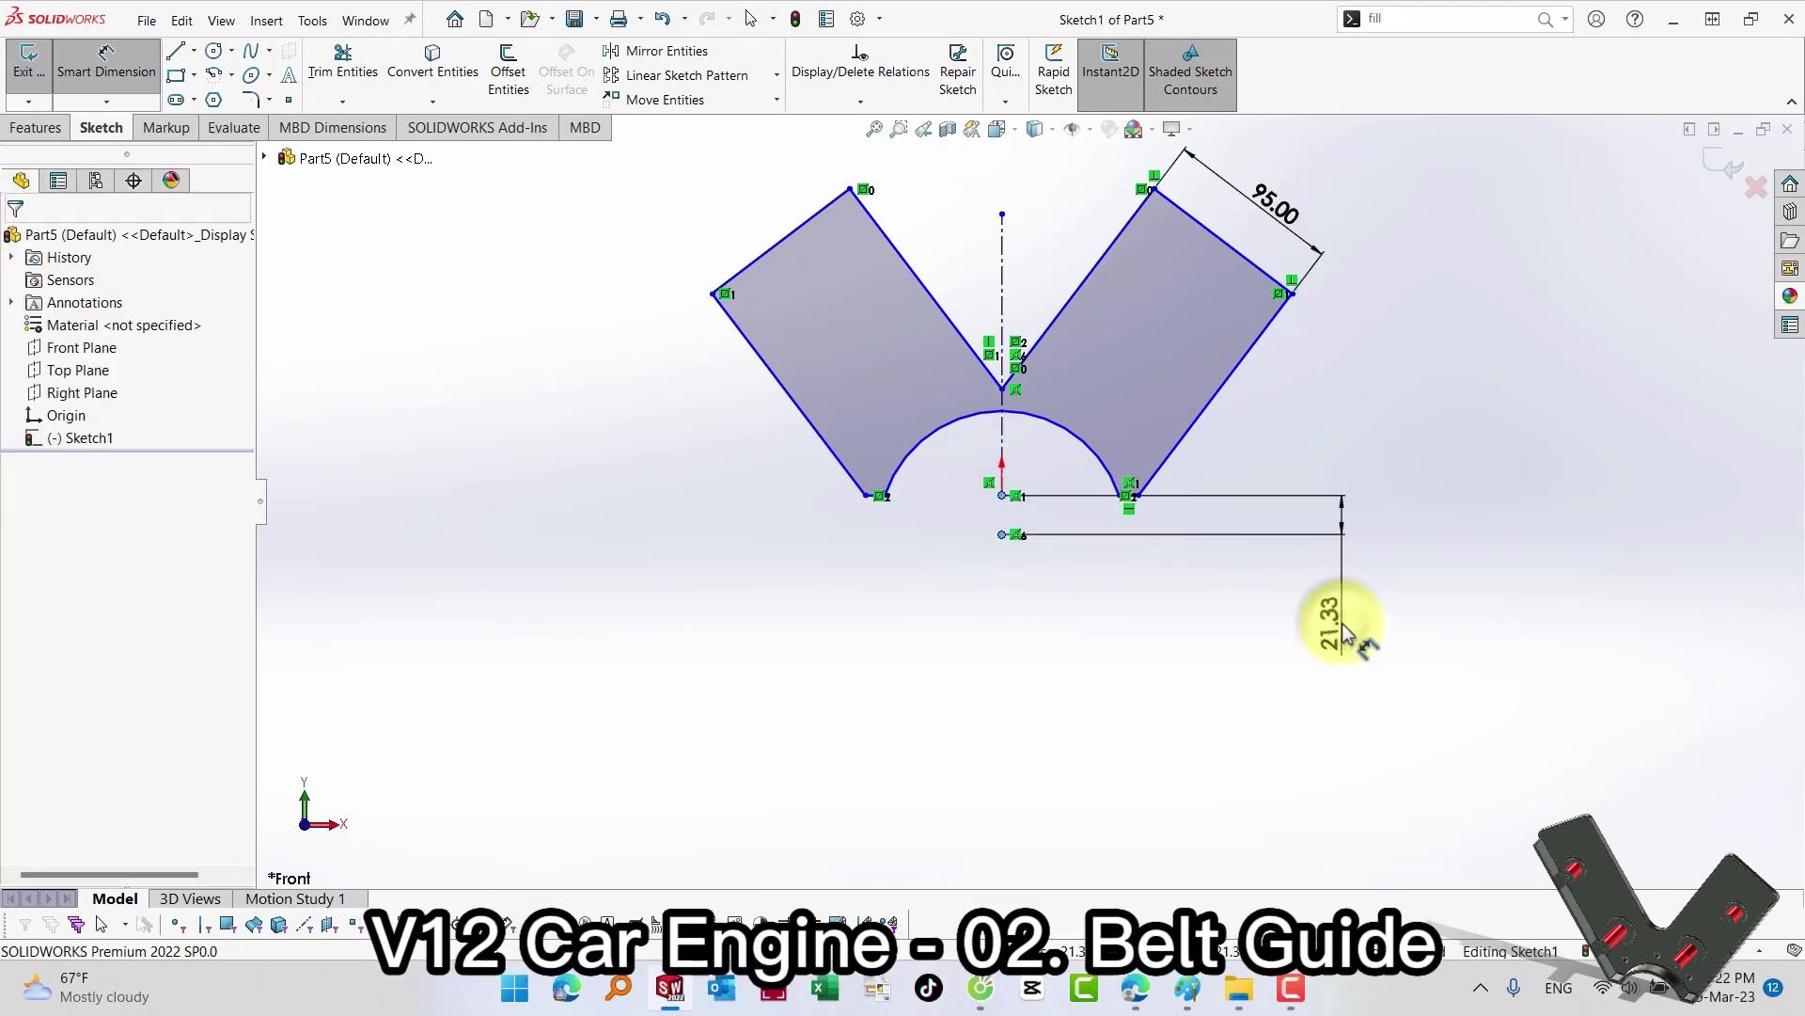
{"action": "type", "text": "0"}
{"action": "key", "text": "Return"}
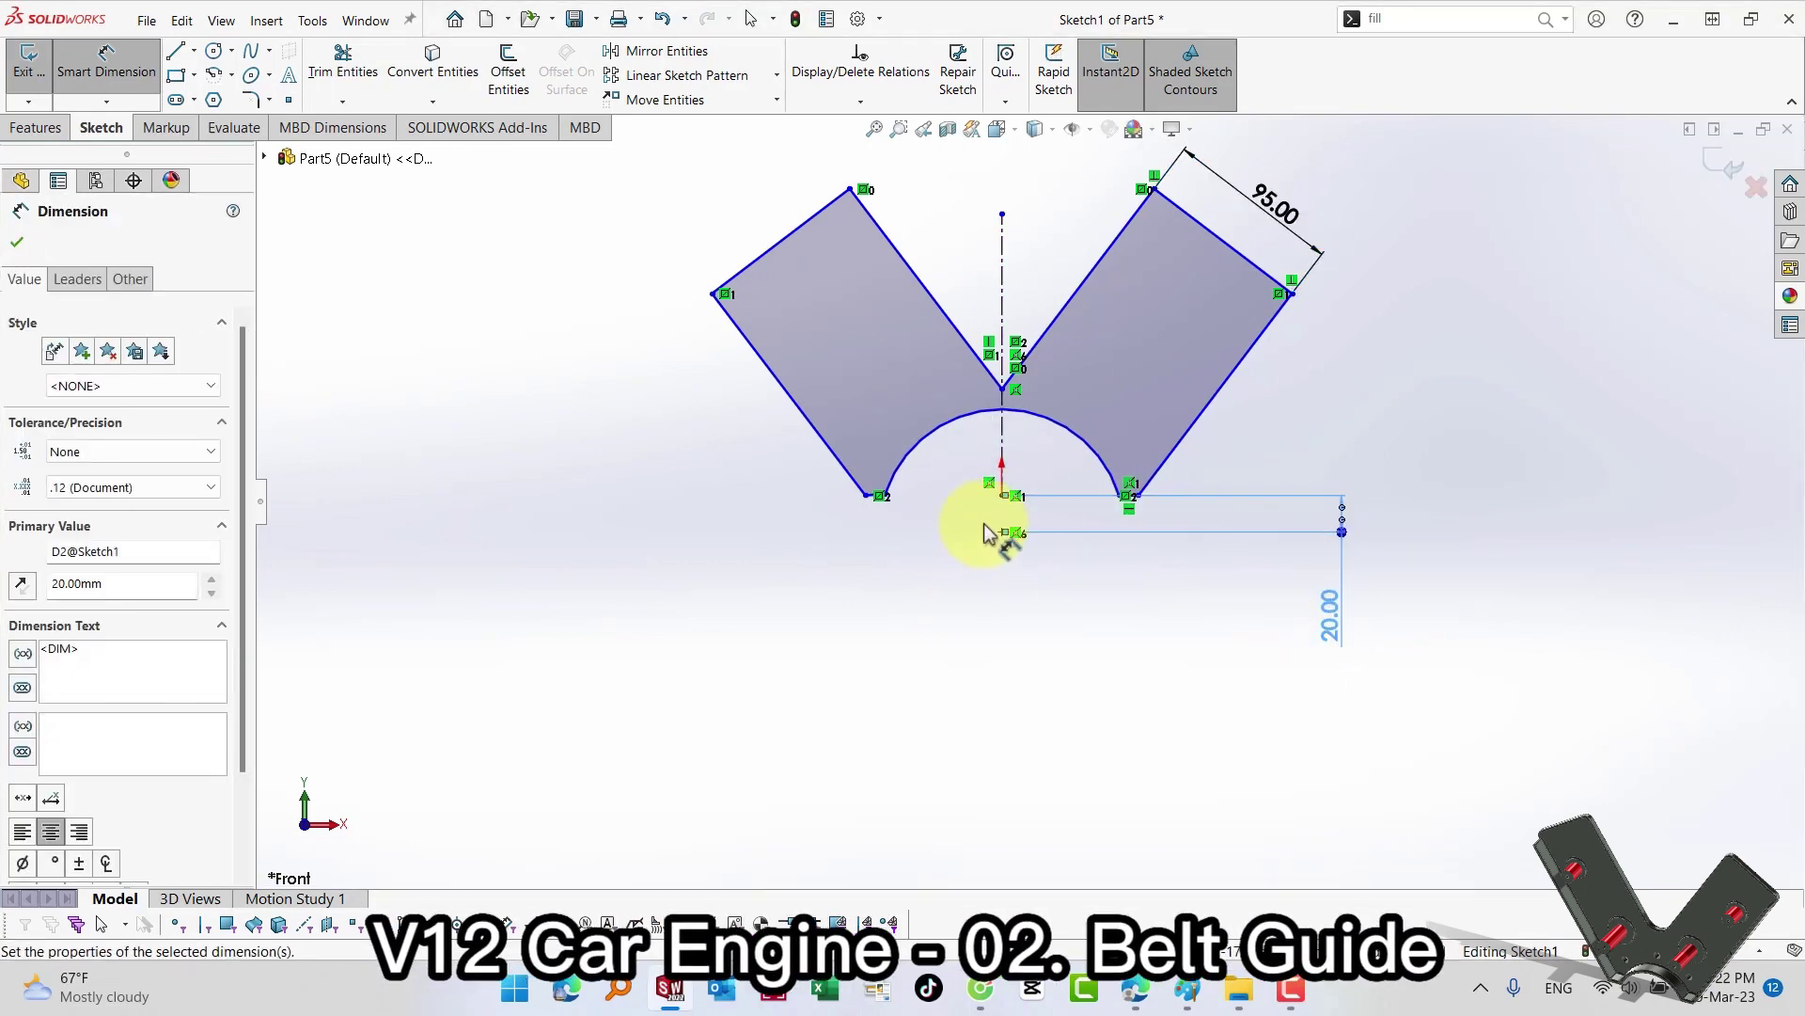
{"action": "scroll", "coordinate": [1158, 512], "scroll_direction": "down", "scroll_amount": 1}
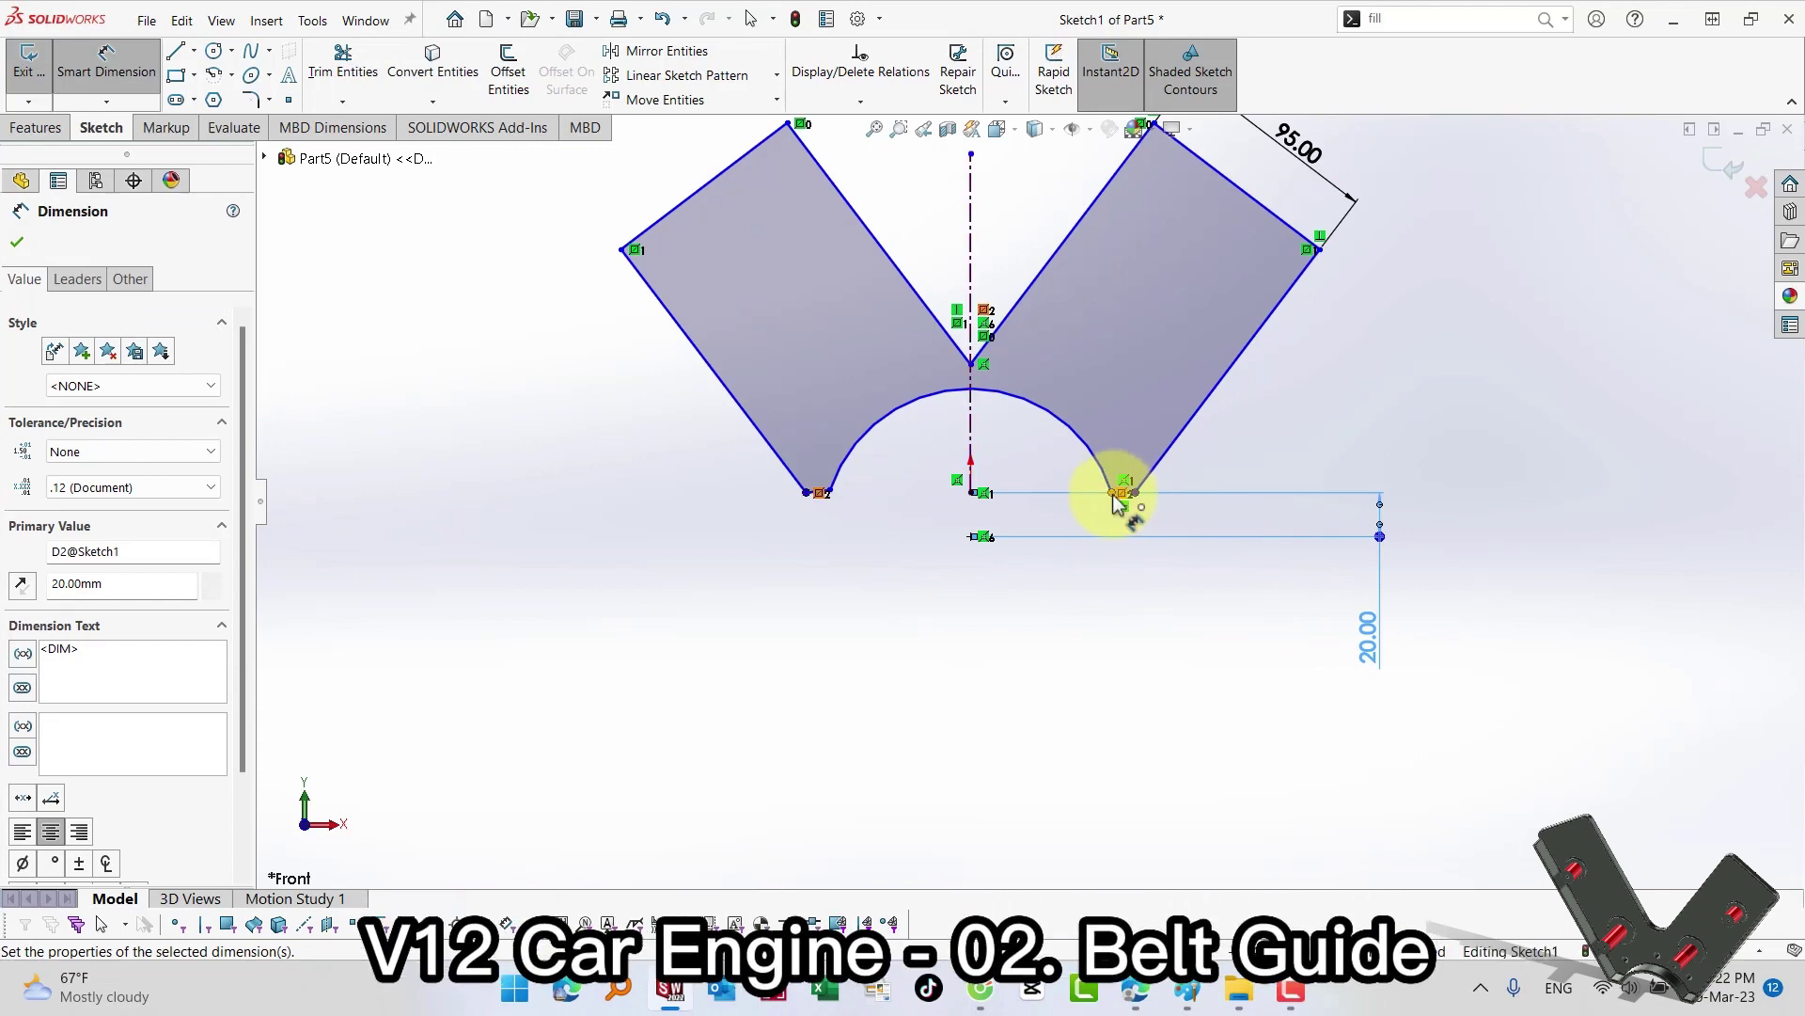
{"action": "left_click", "coordinate": [1117, 495]}
{"action": "left_click", "coordinate": [1135, 492]}
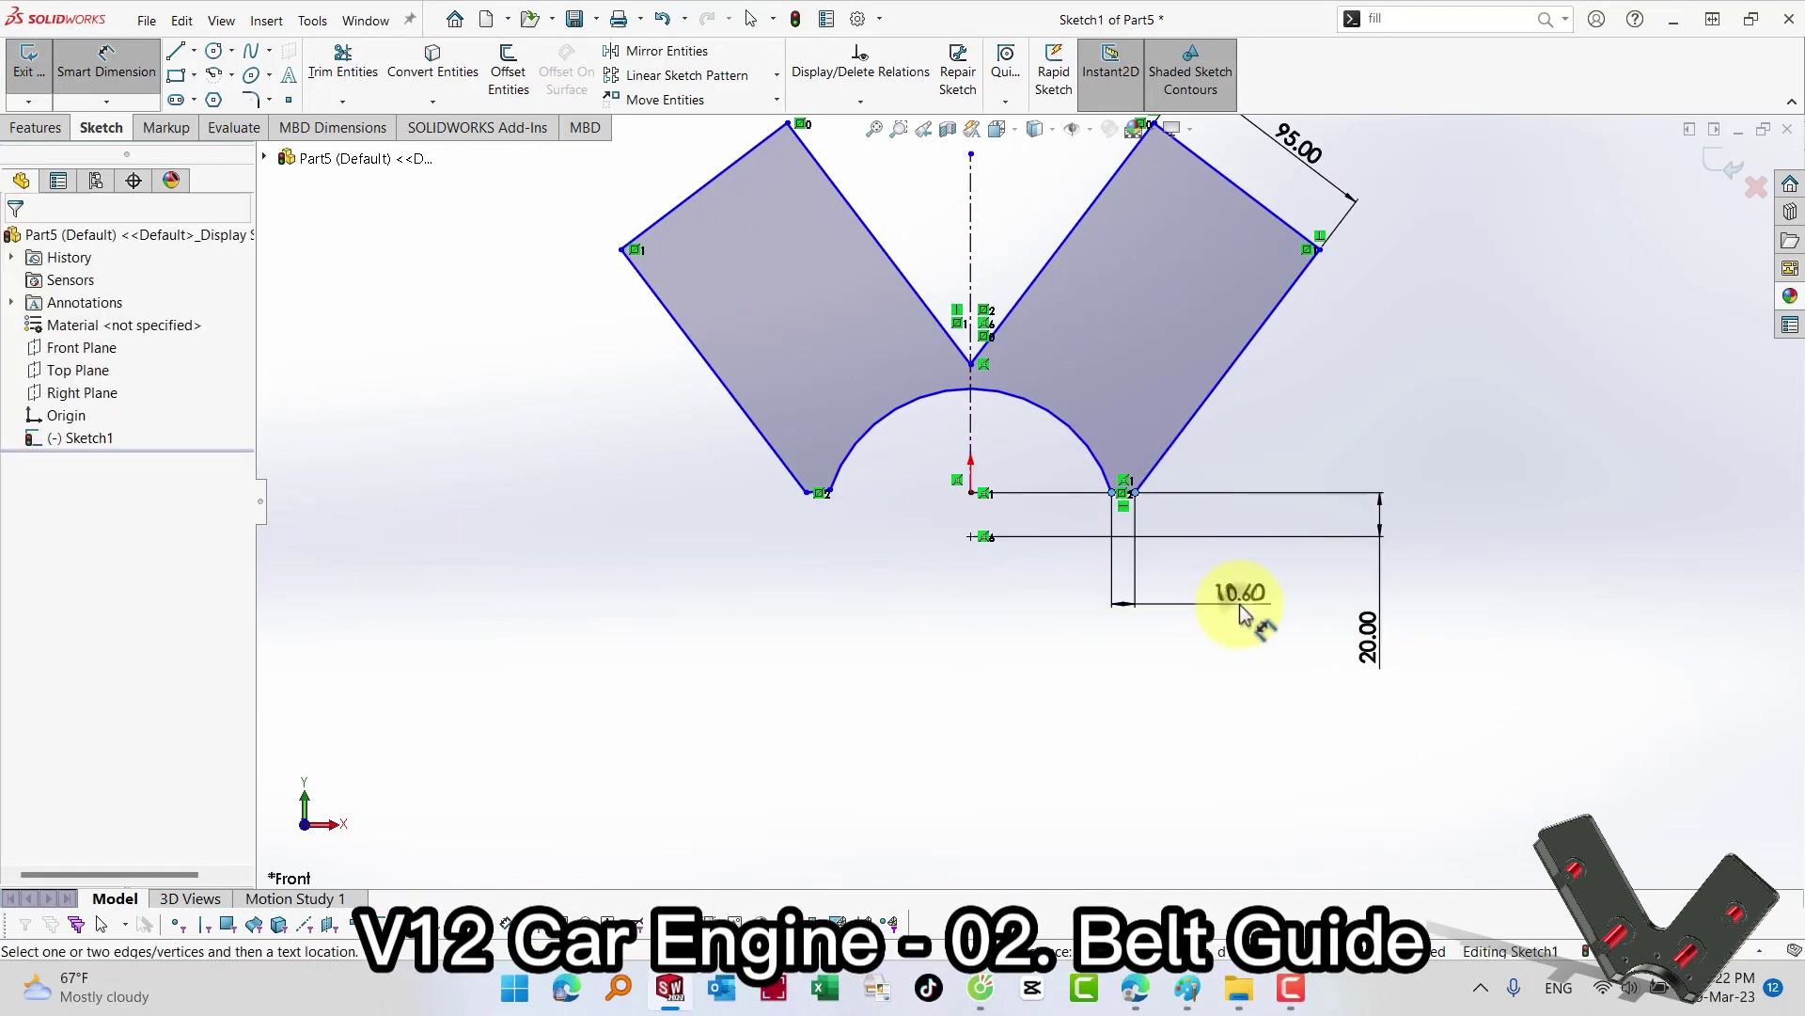
{"action": "left_click", "coordinate": [1241, 611]}
{"action": "type", "text": "20"}
{"action": "key", "text": "Return"}
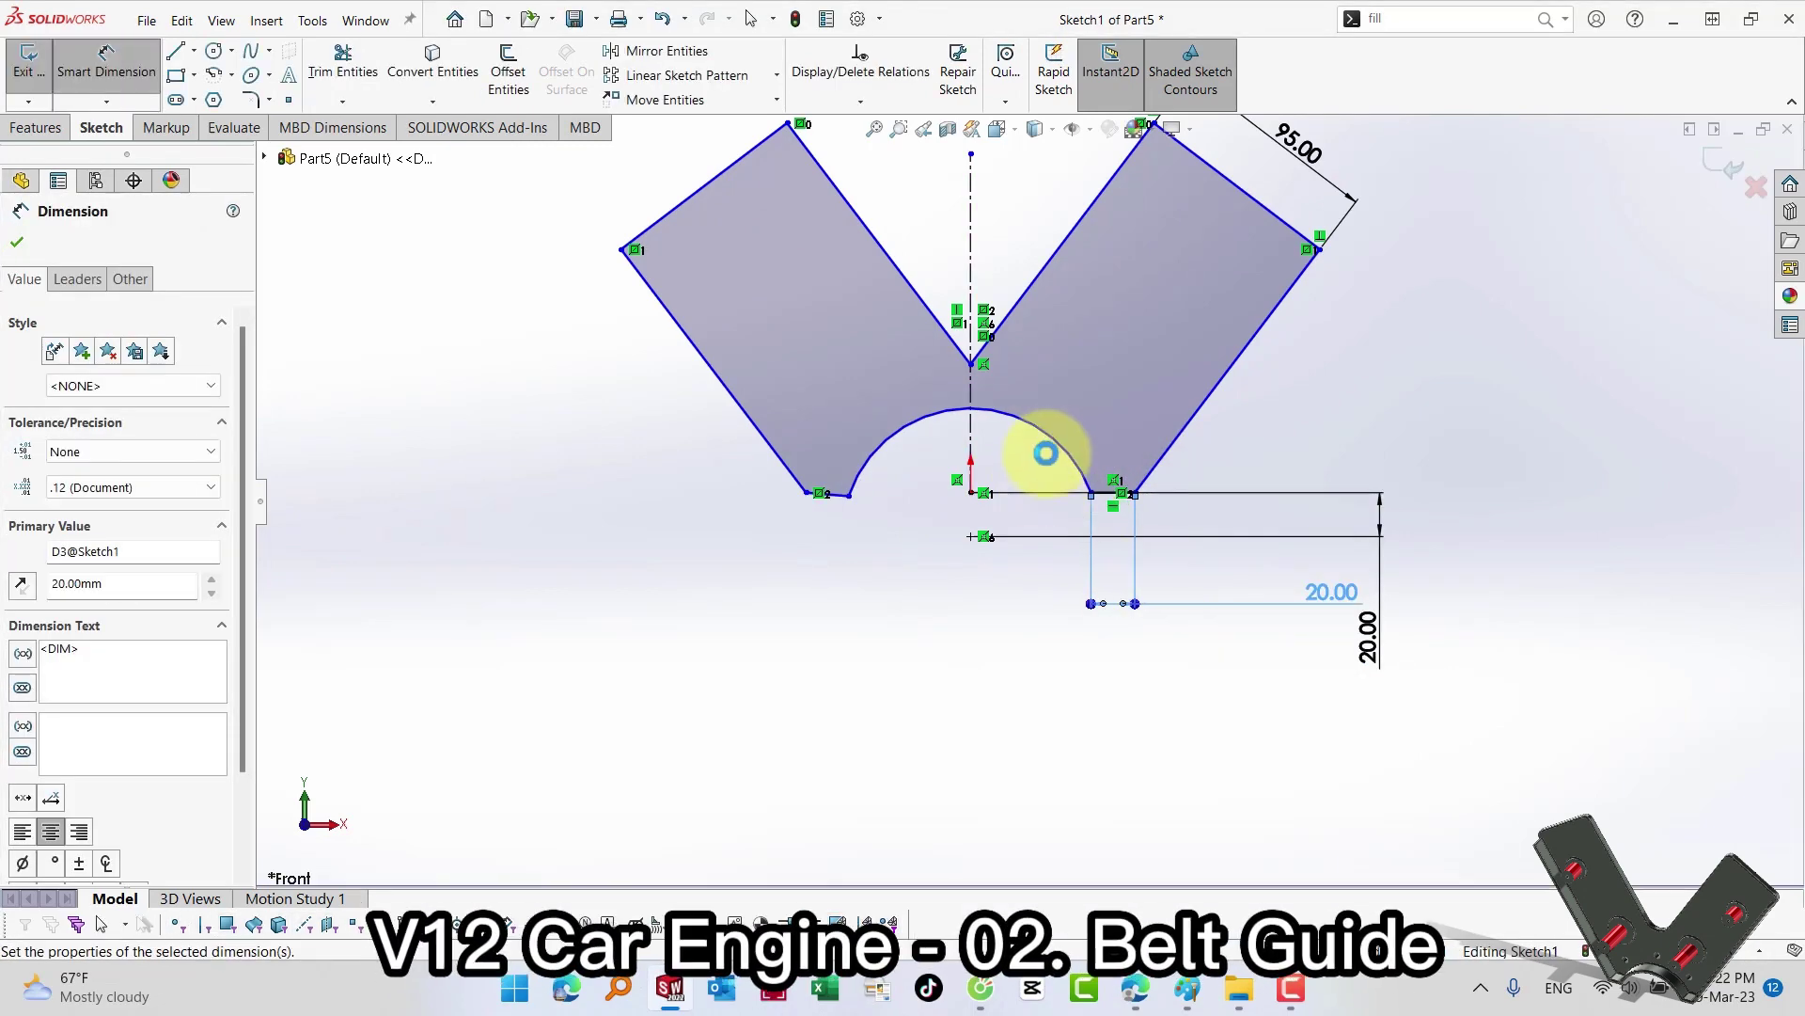
Step: Dimension the arc to R50 and the slanted outer leg edge to 230 mm
{"action": "left_click", "coordinate": [1064, 445]}
{"action": "left_click", "coordinate": [1119, 362]}
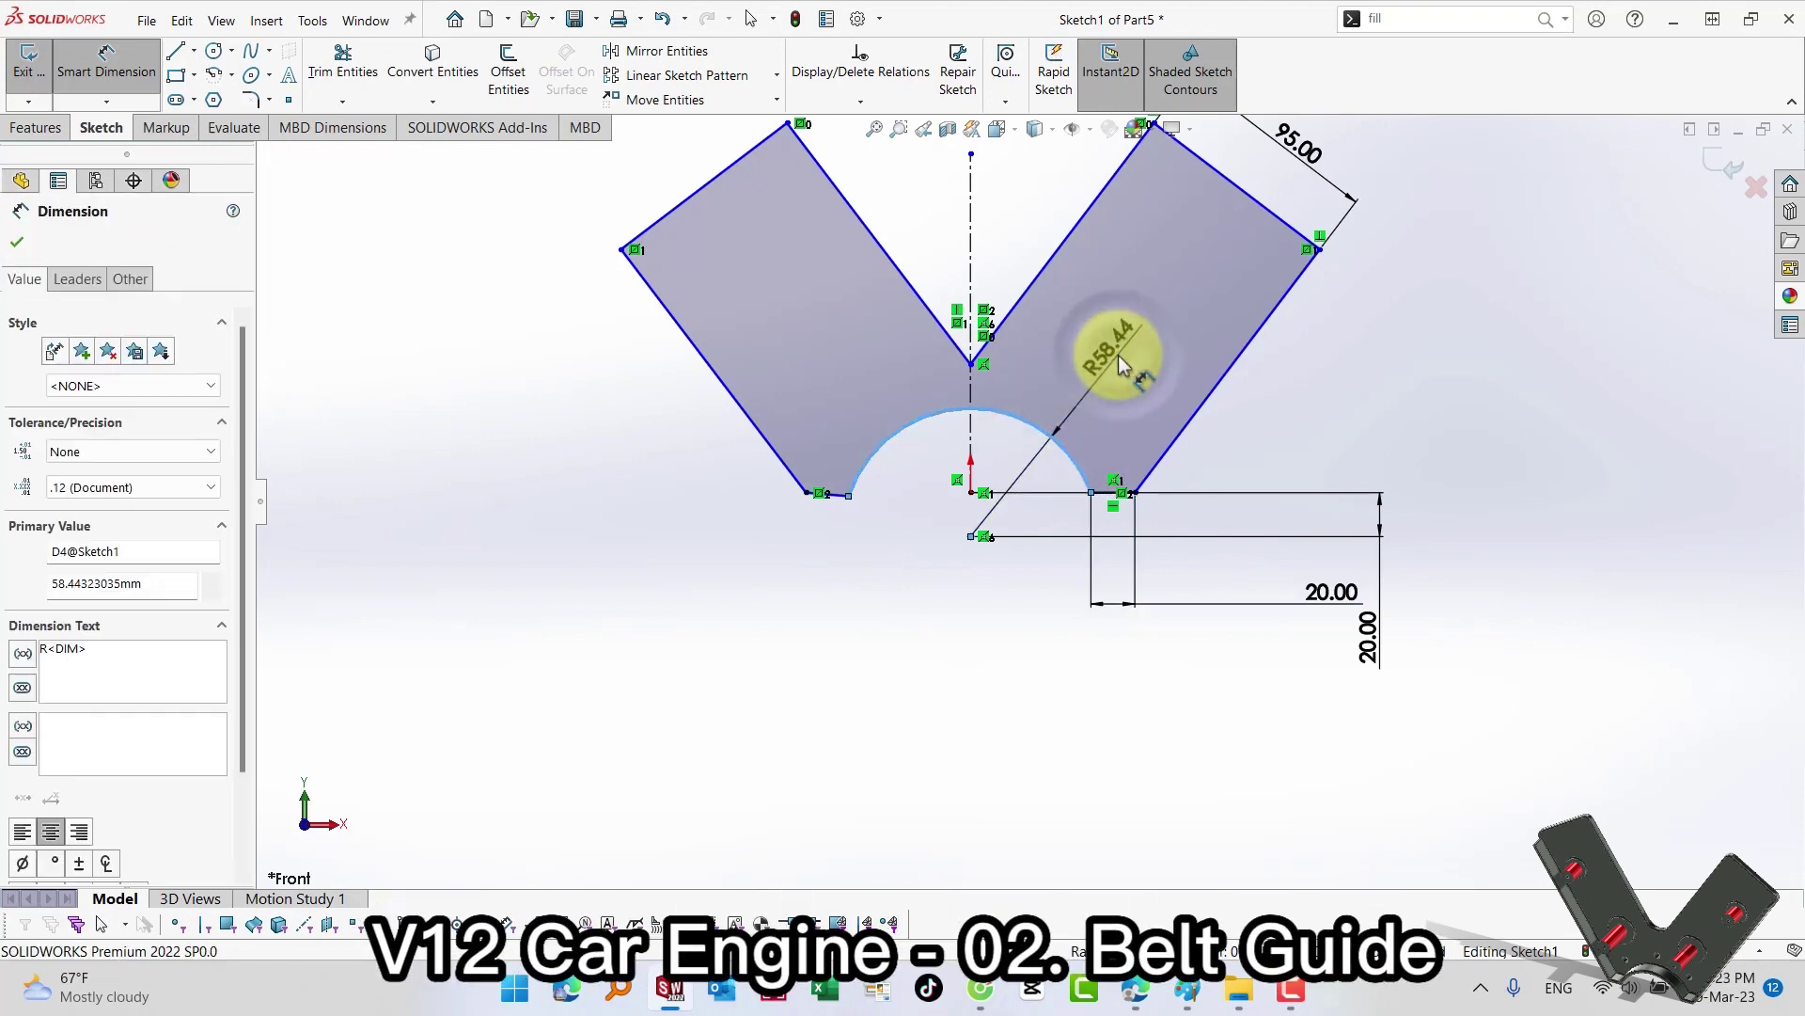
{"action": "type", "text": "50"}
{"action": "key", "text": "Return"}
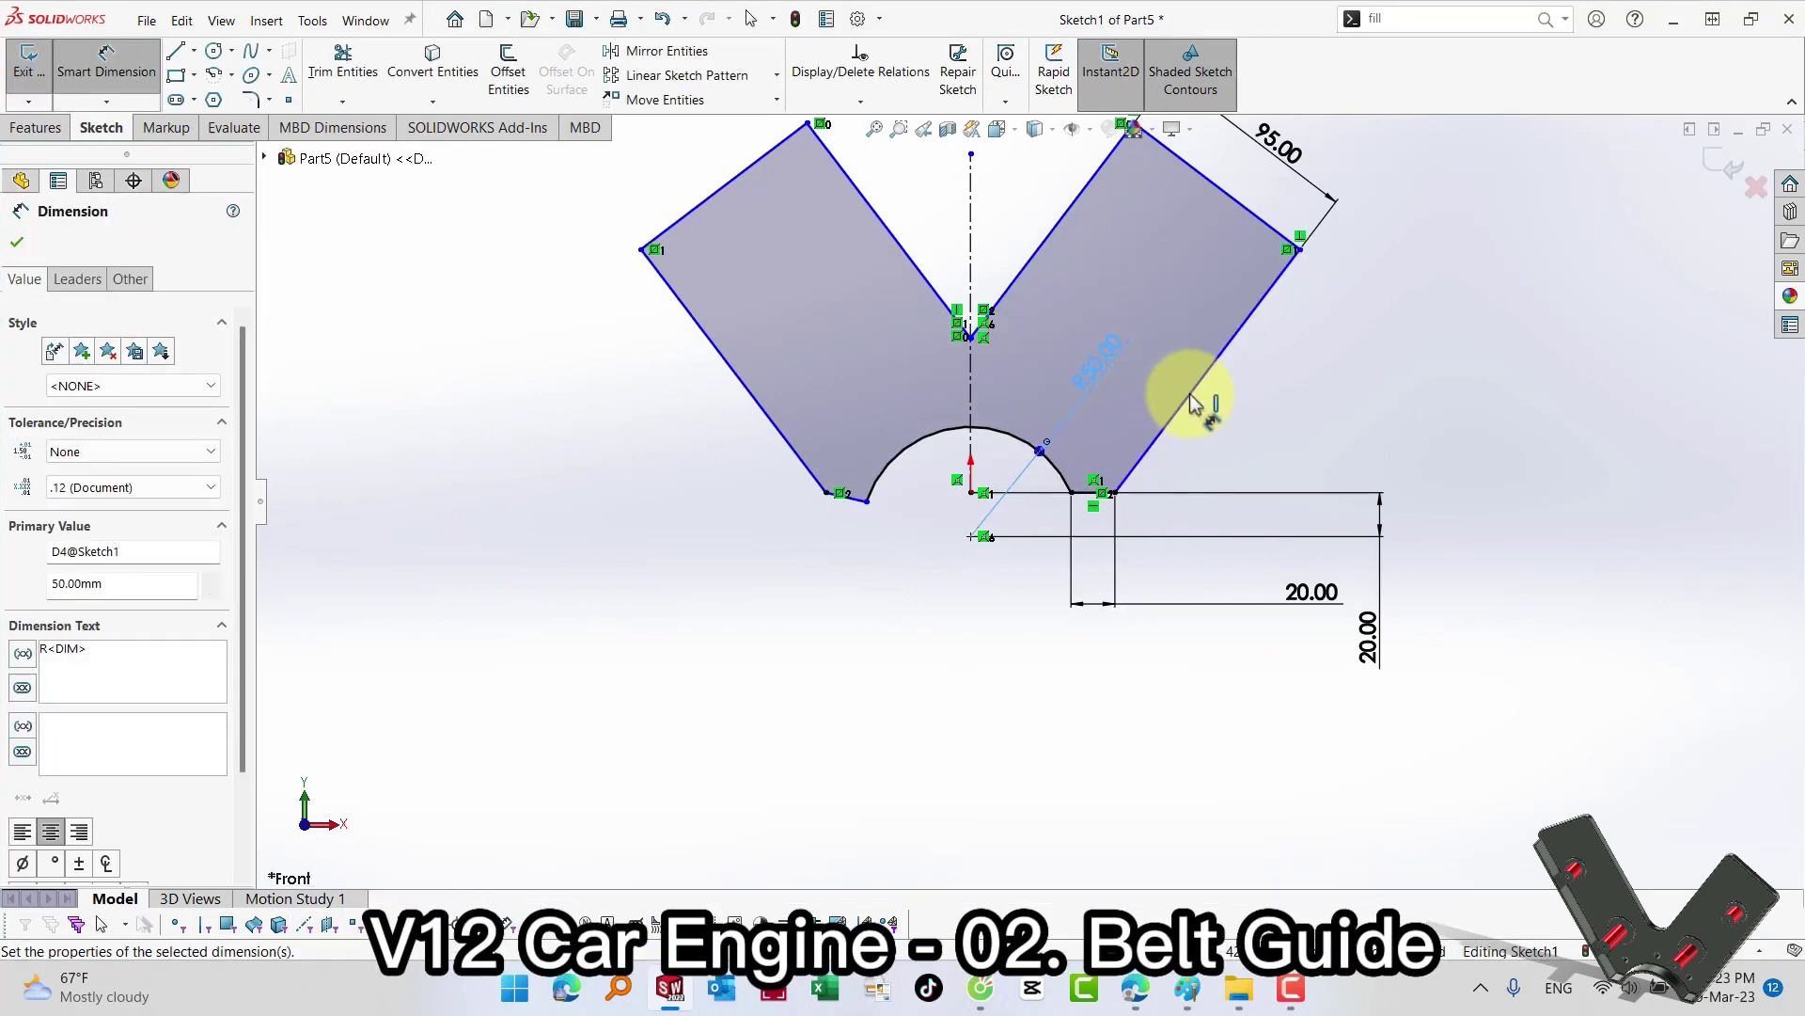
{"action": "left_click", "coordinate": [1190, 401]}
{"action": "left_click", "coordinate": [1279, 423]}
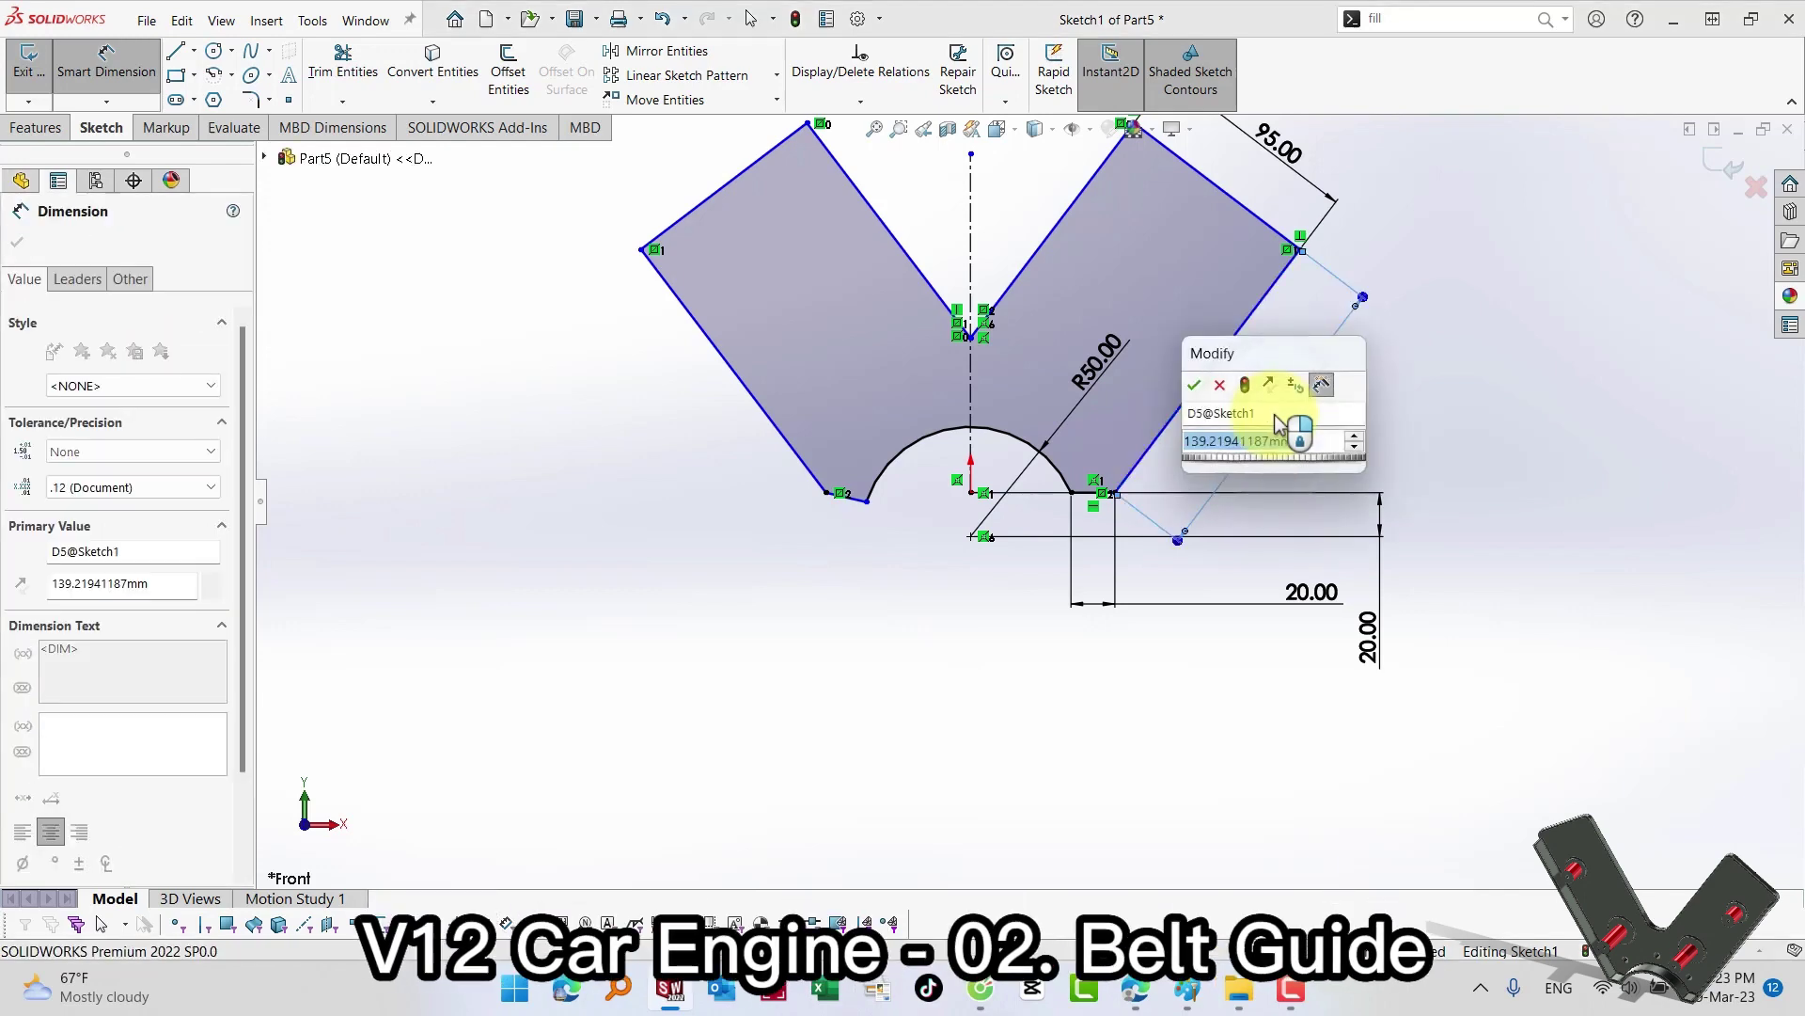
{"action": "type", "text": "2100"}
{"action": "key", "text": "Return"}
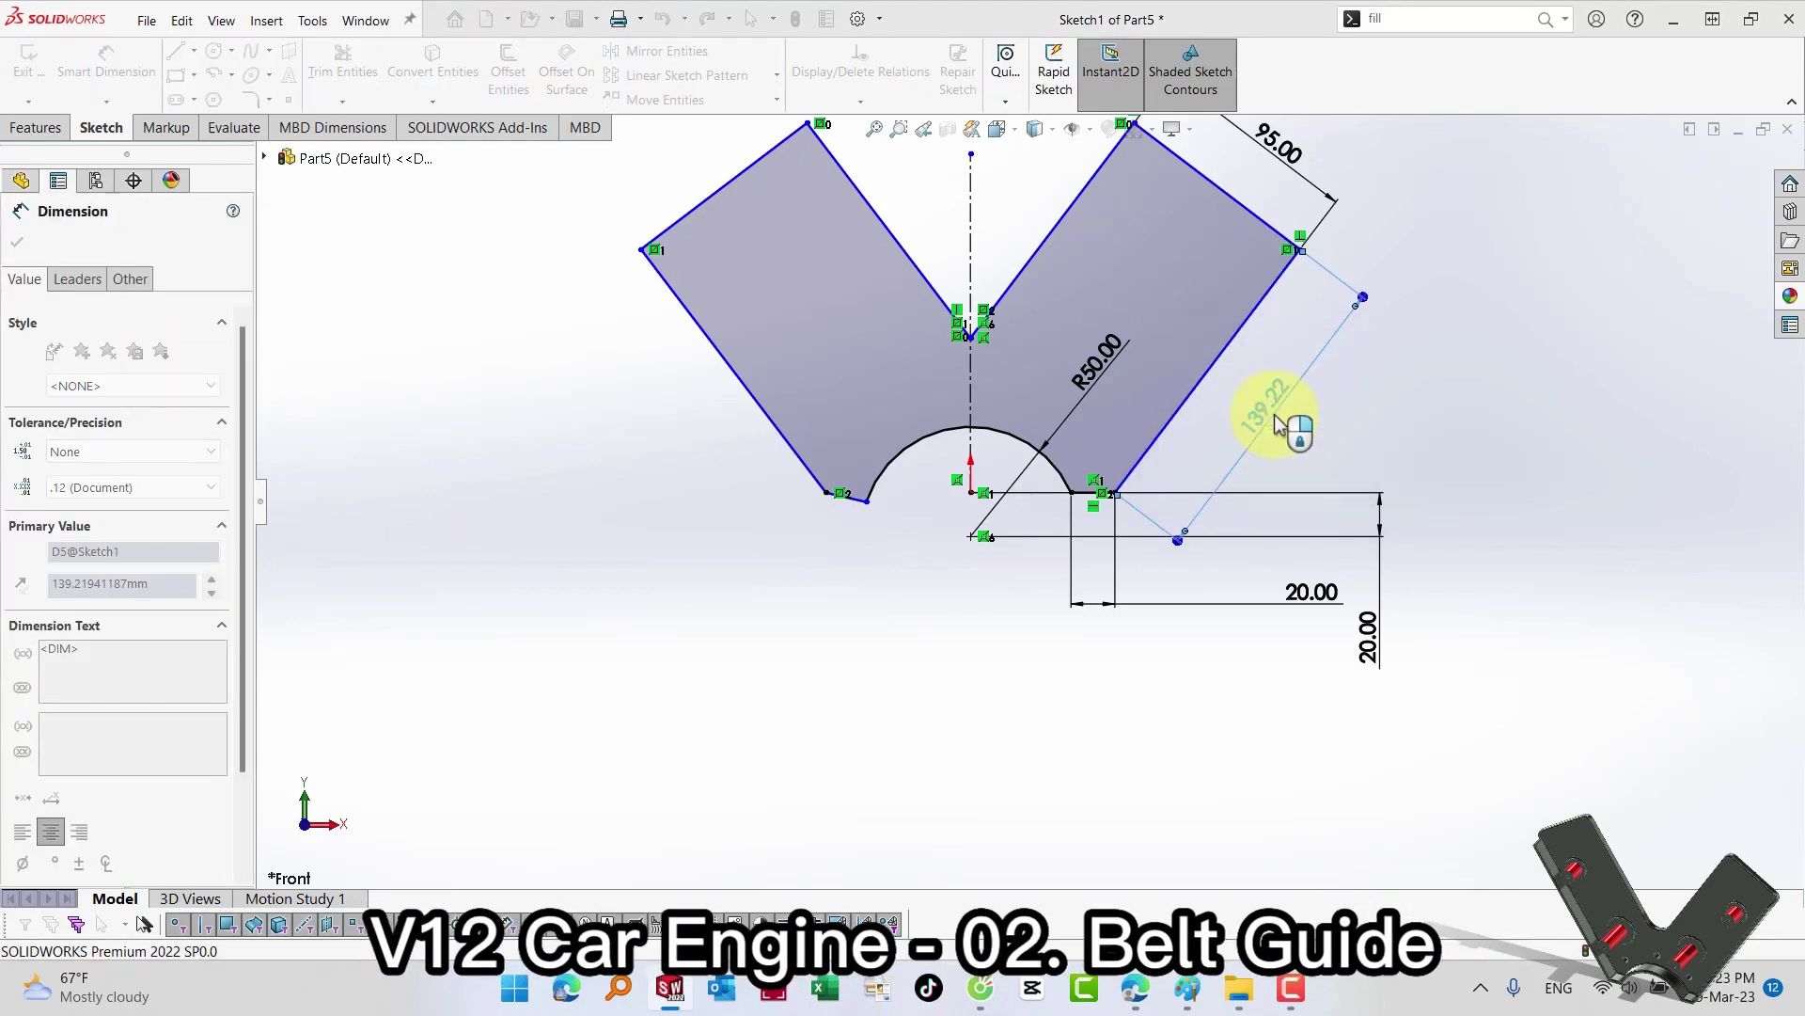
Step: Set the leg angle to 57.5° from the horizontal bottom line
{"action": "left_click", "coordinate": [1162, 438]}
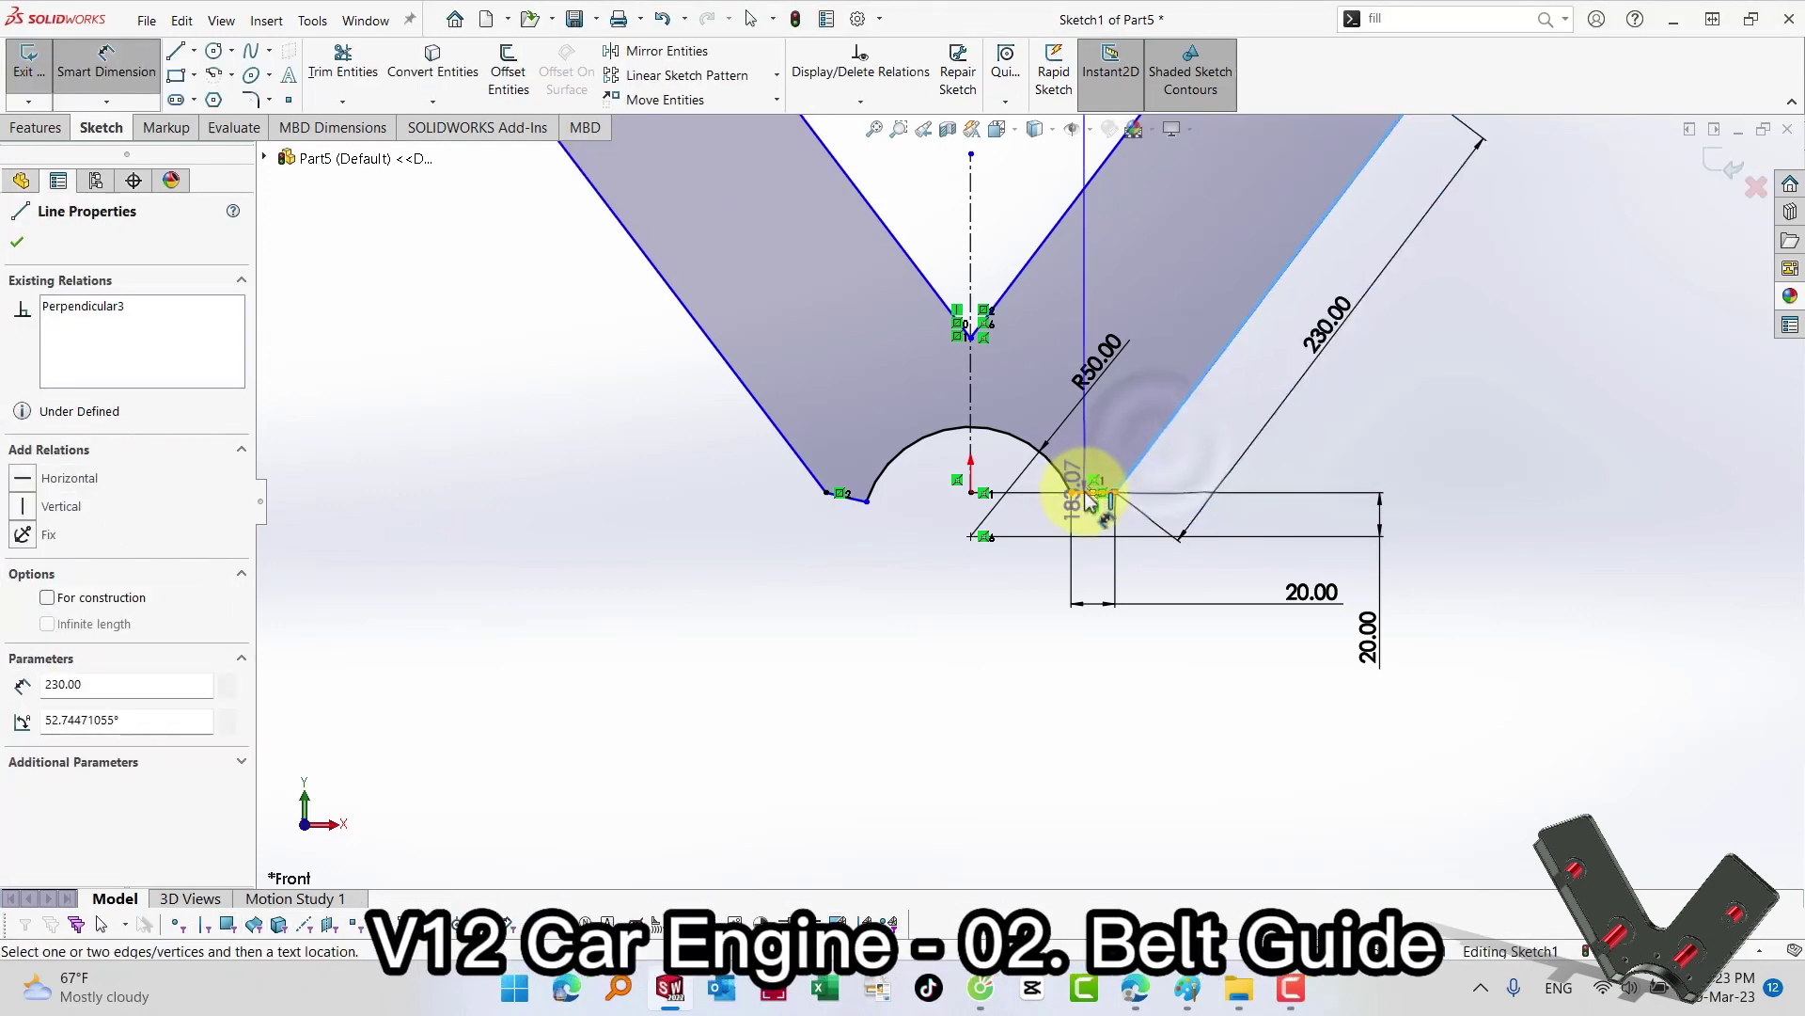
{"action": "left_click", "coordinate": [1091, 493]}
{"action": "left_click", "coordinate": [1194, 473]}
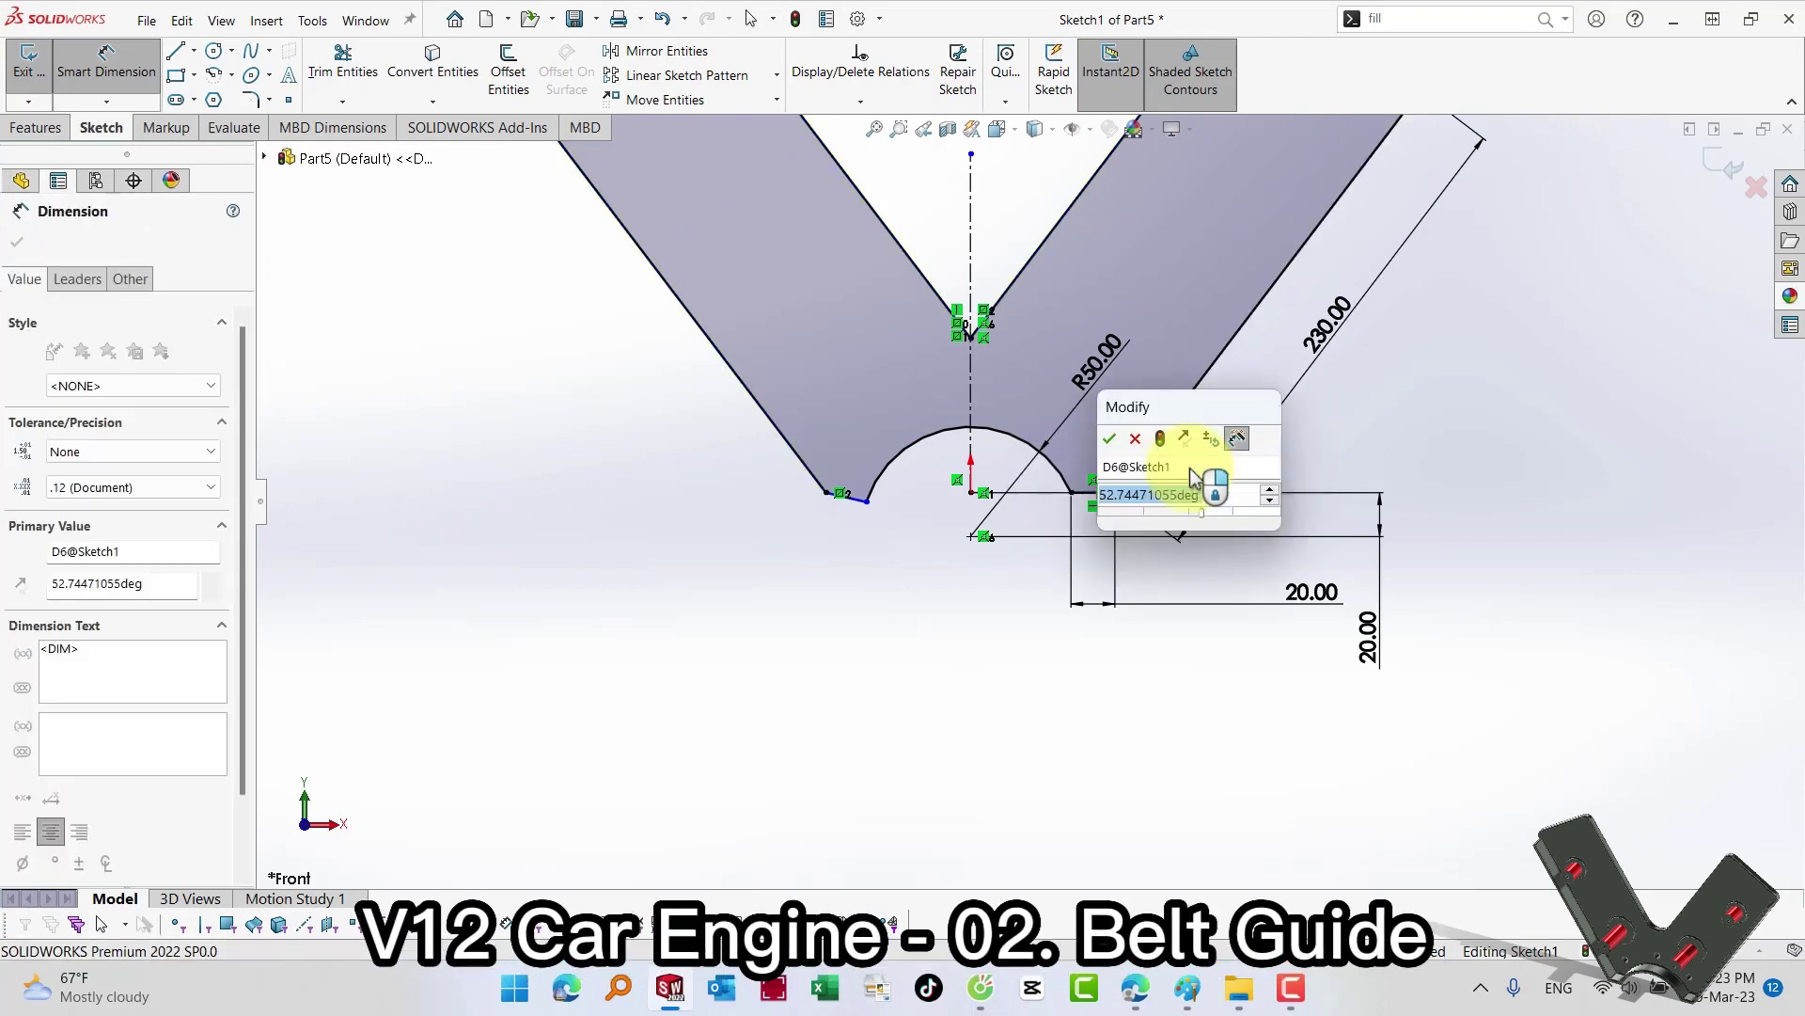
{"action": "type", "text": "57.5"}
{"action": "key", "text": "Return"}
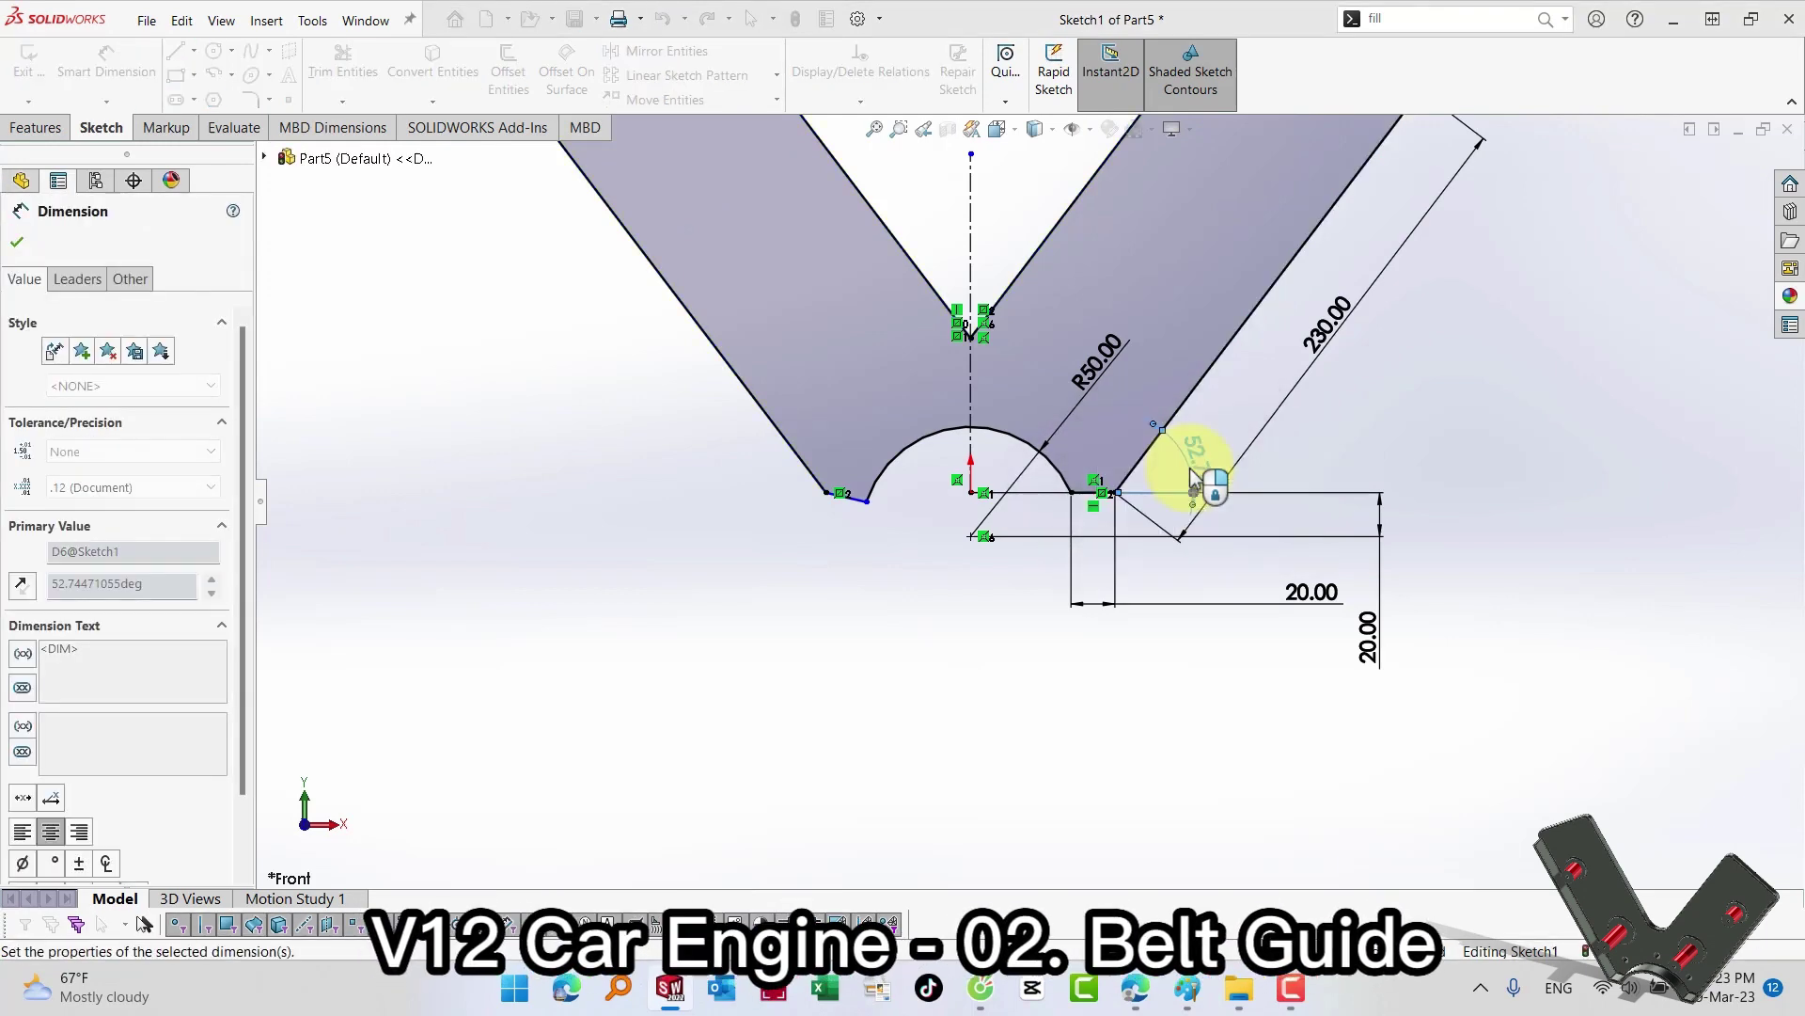
{"action": "key", "text": "Escape"}
Step: Make the two short bottom lines collinear
{"action": "left_click", "coordinate": [860, 500]}
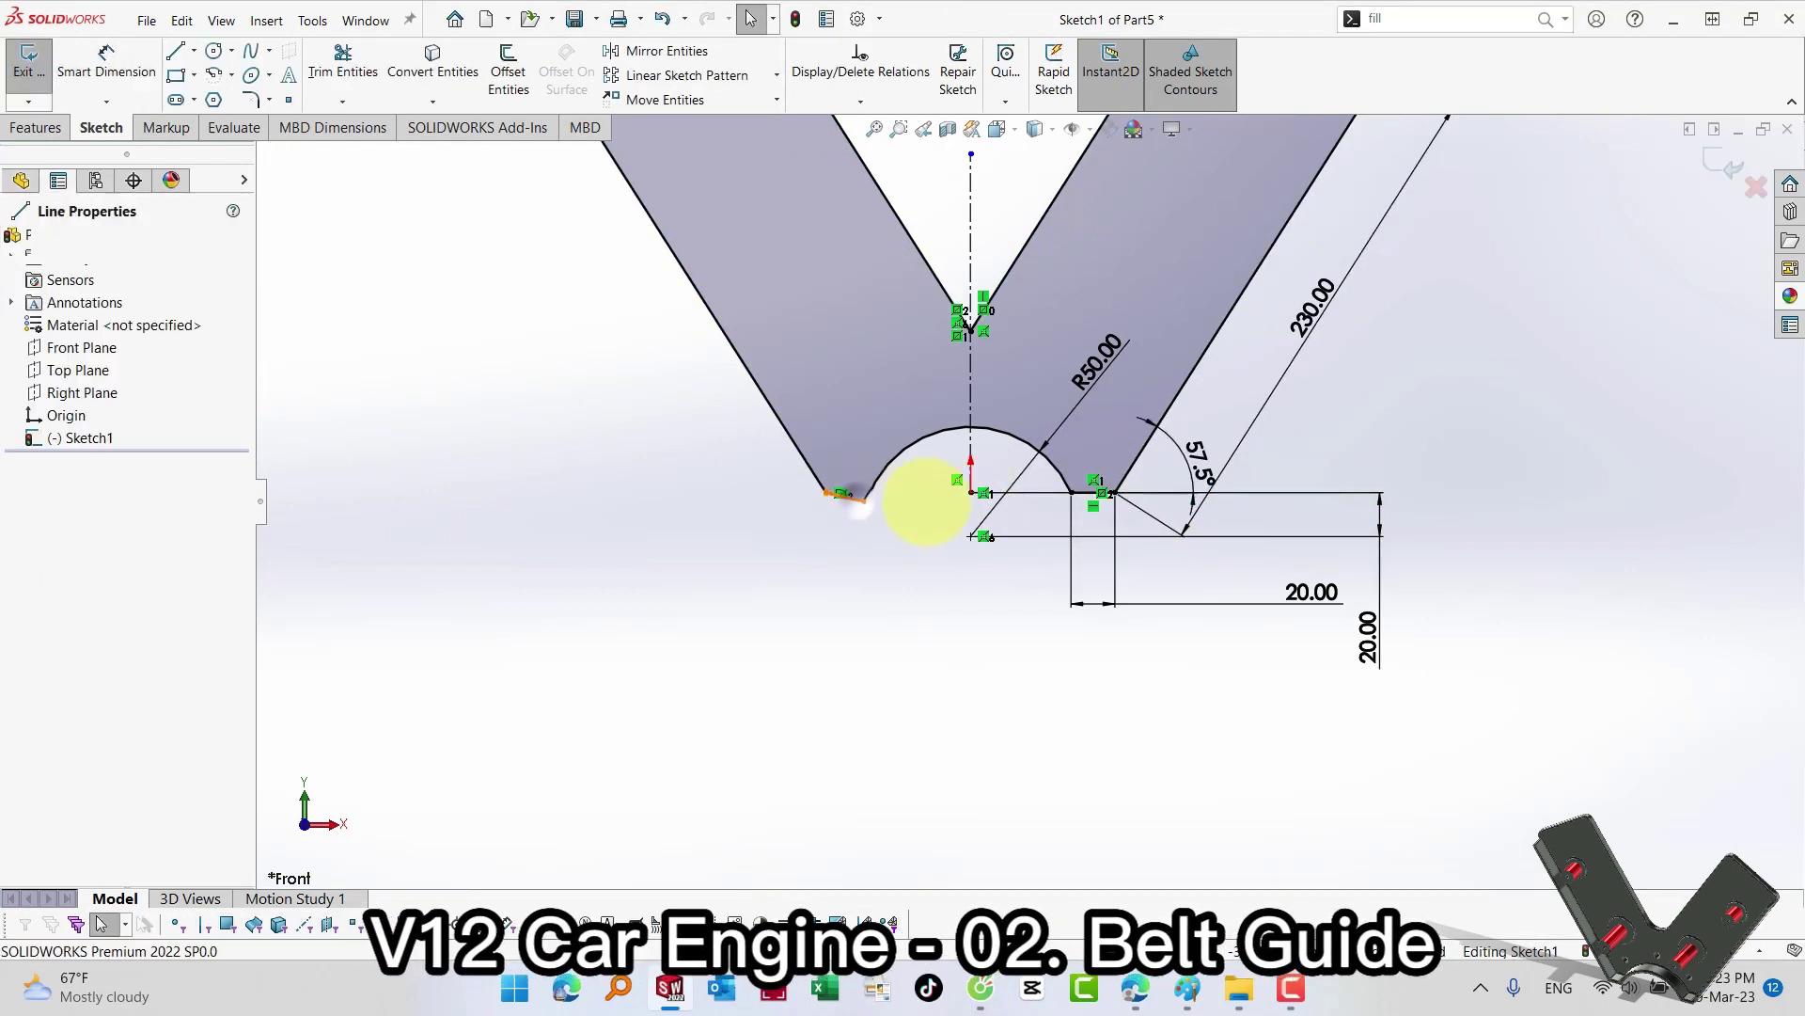
{"action": "left_click", "coordinate": [1091, 493], "text": "ctrl"}
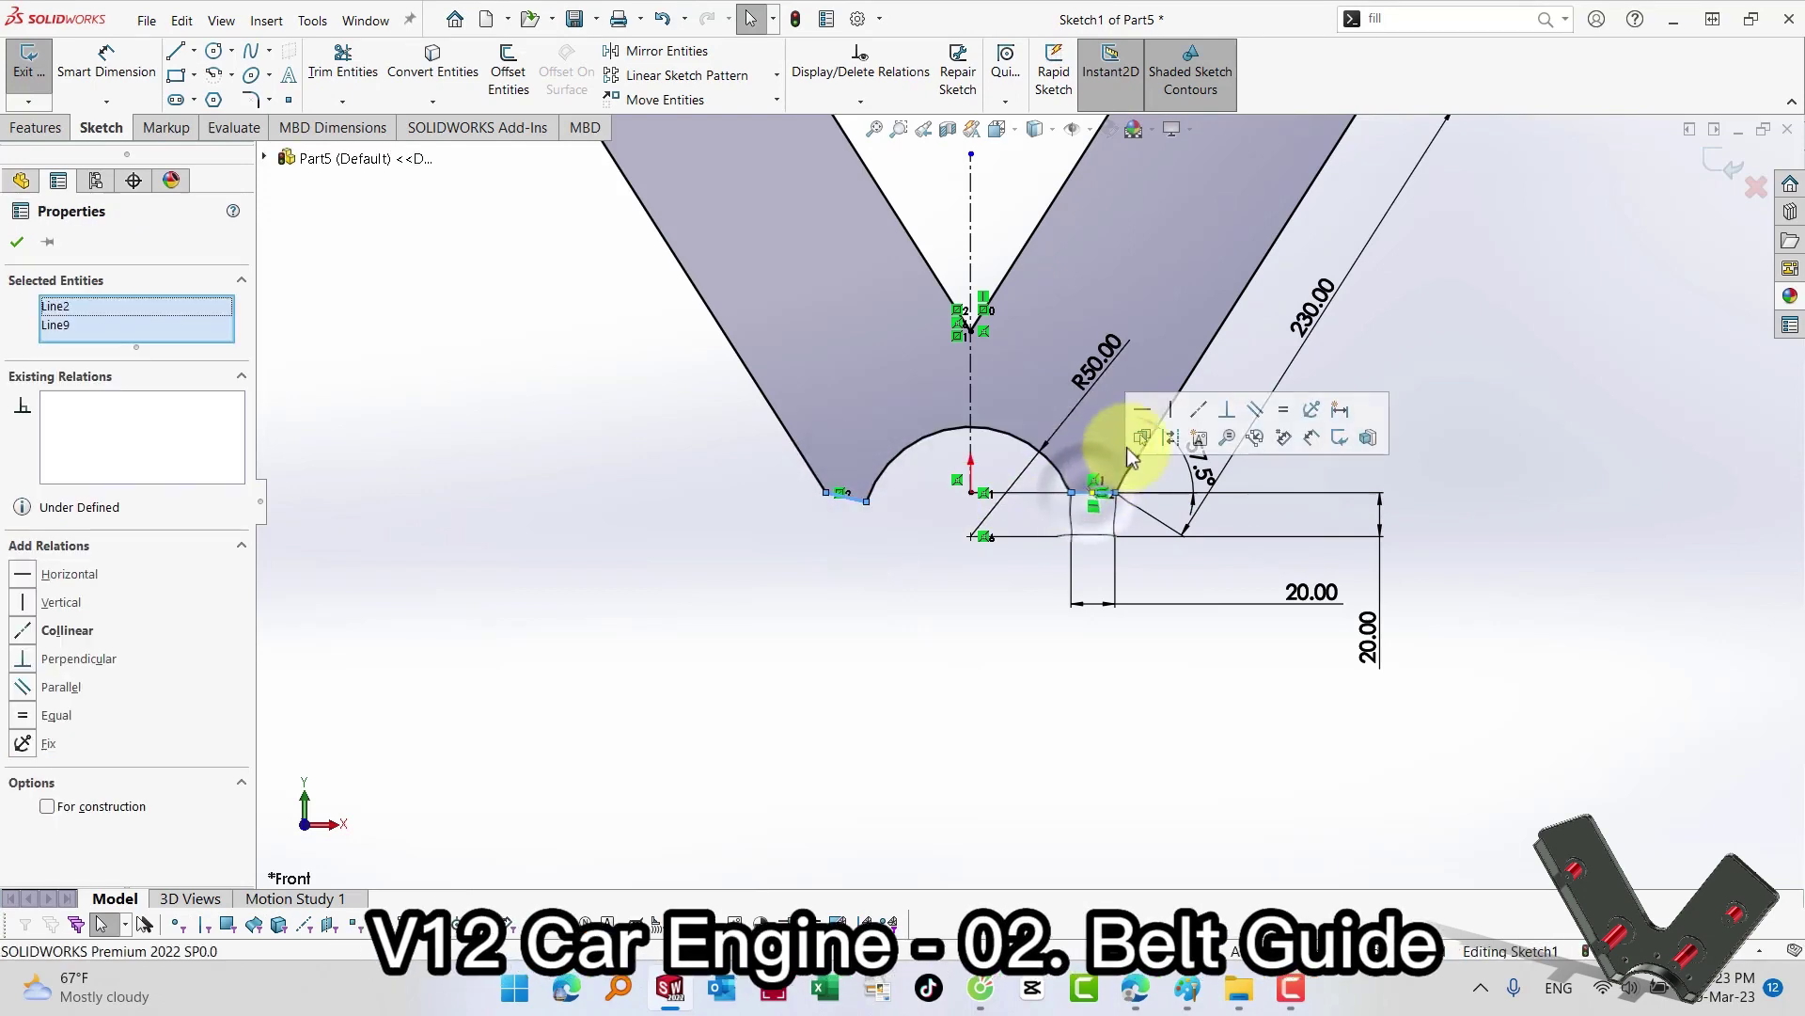
{"action": "left_click", "coordinate": [1198, 410]}
{"action": "left_click", "coordinate": [976, 668]}
Step: Fillet the four outer arm corners at 10 mm
{"action": "key", "text": "f"}
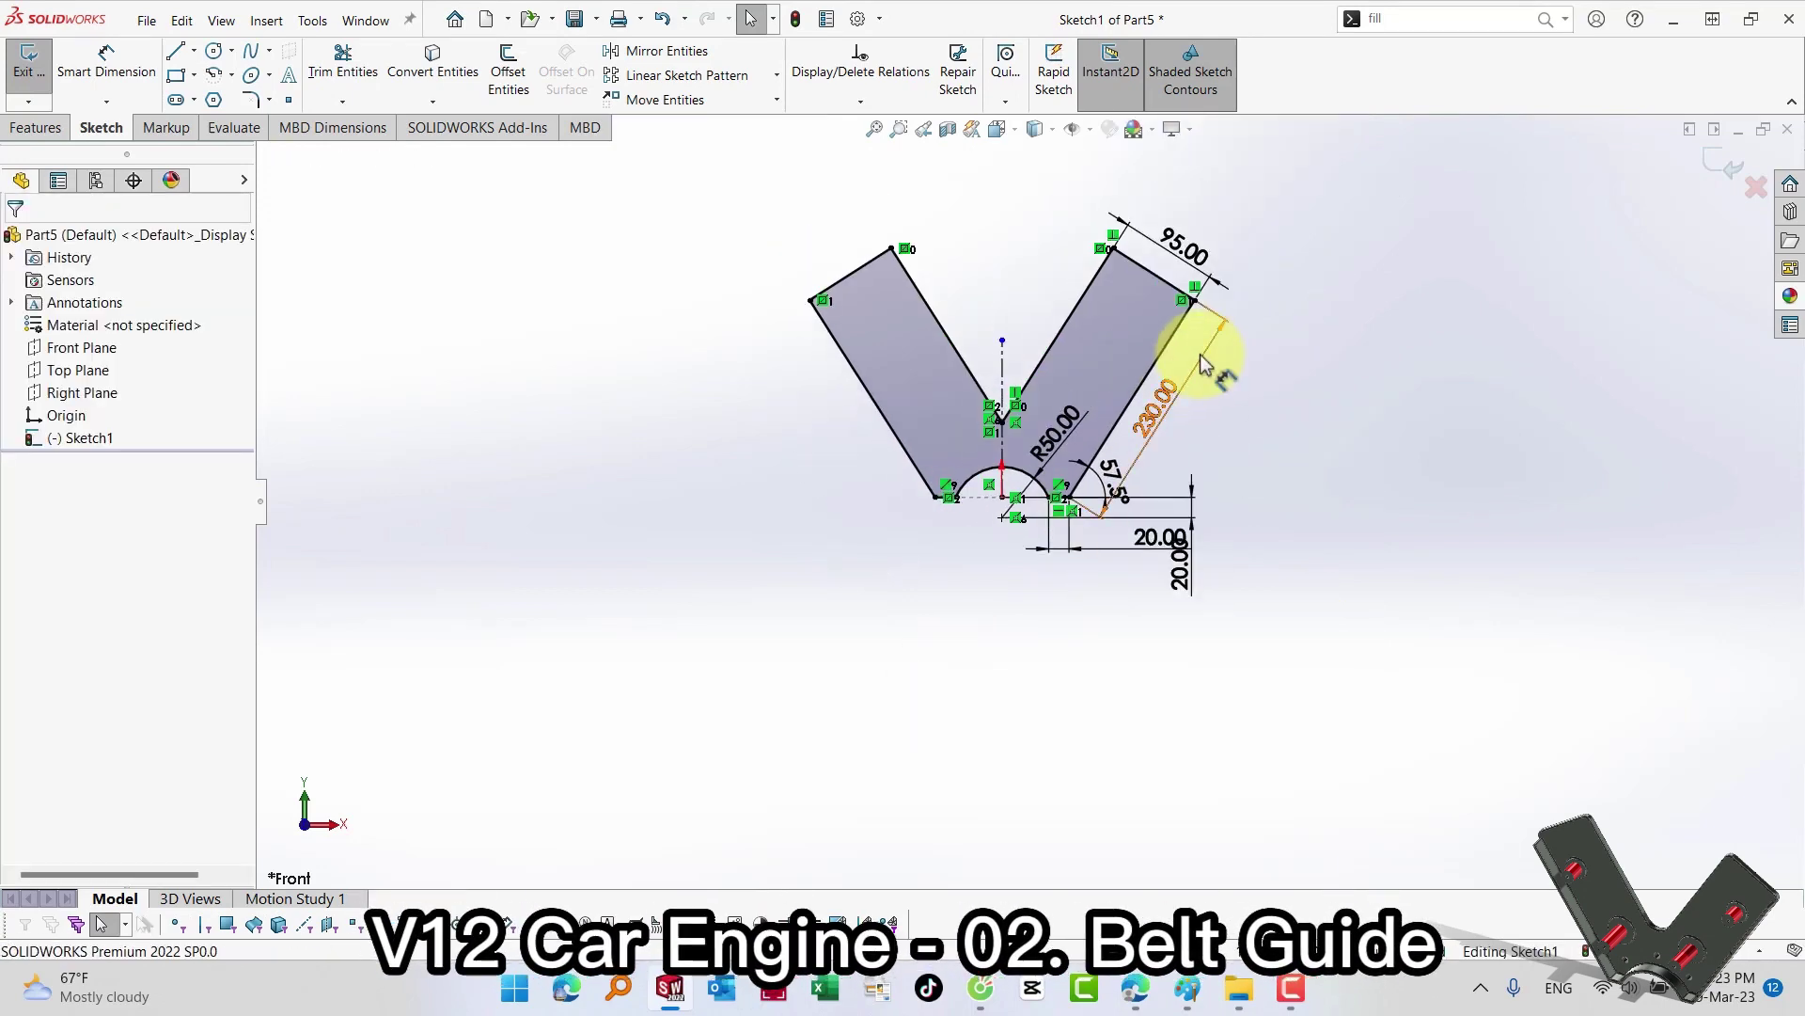
{"action": "scroll", "coordinate": [1199, 372], "scroll_direction": "down", "scroll_amount": 1}
{"action": "key", "text": "s"}
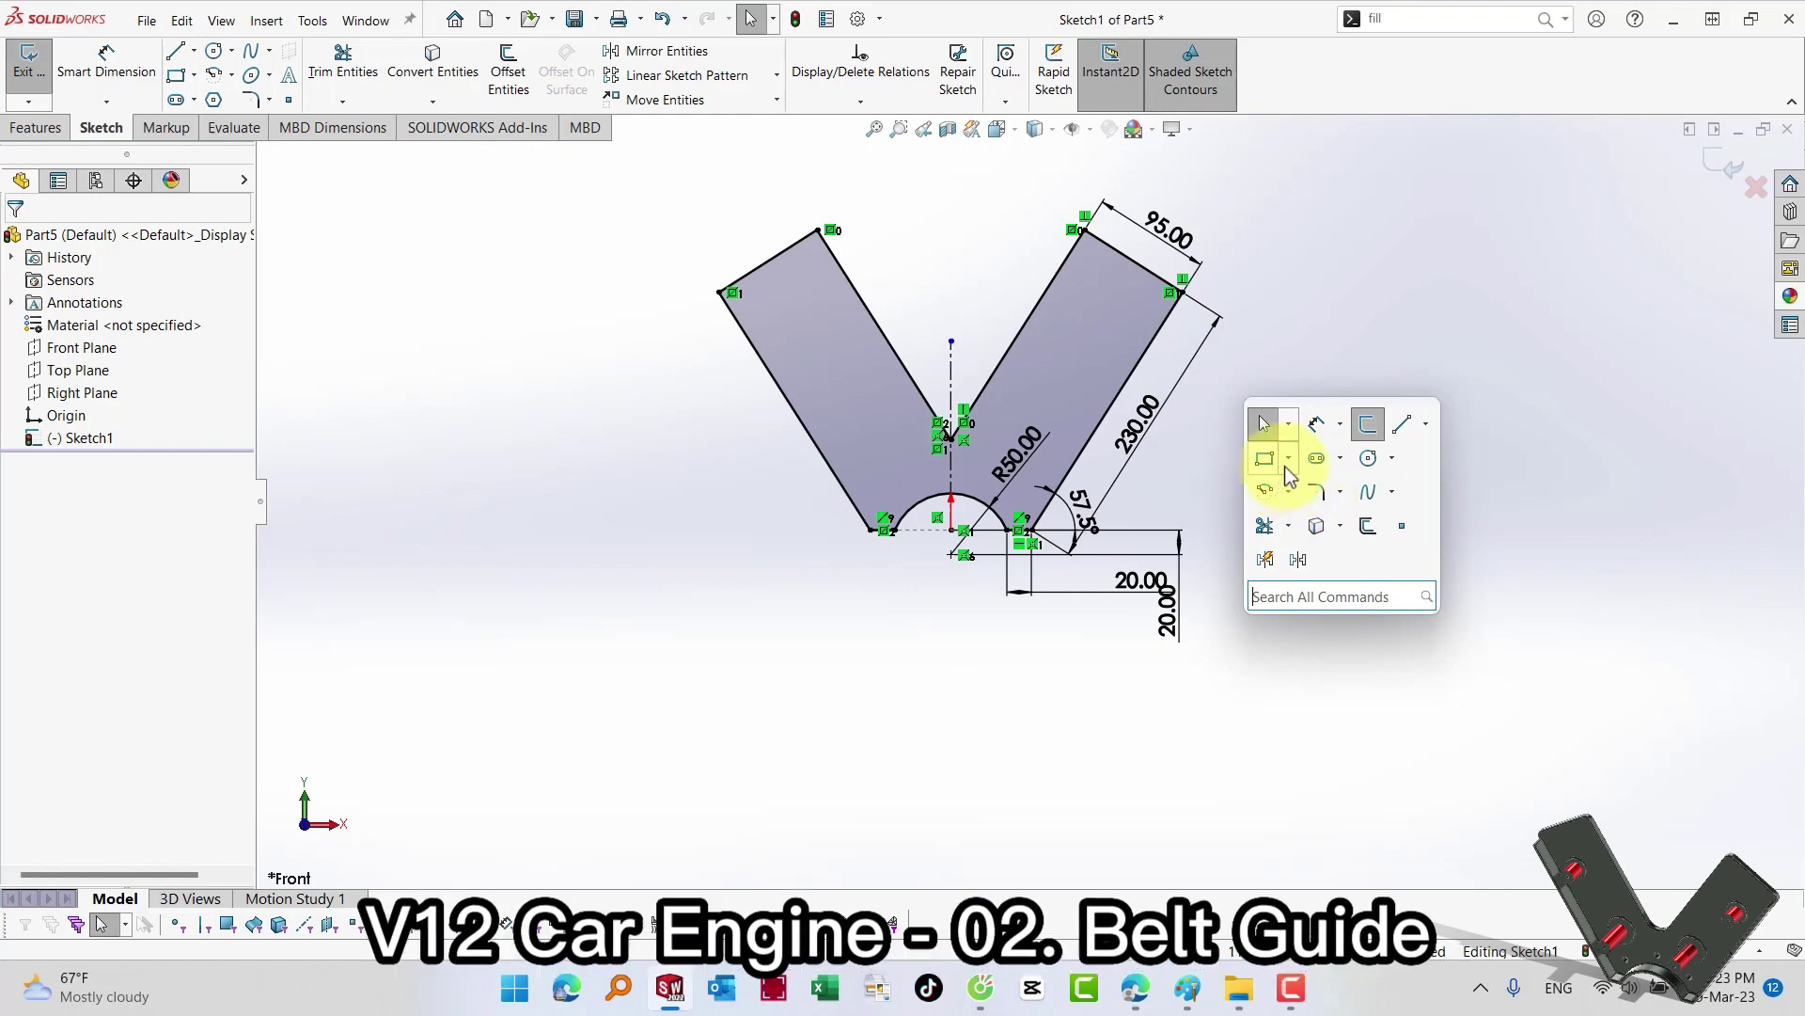
{"action": "left_click", "coordinate": [1315, 489]}
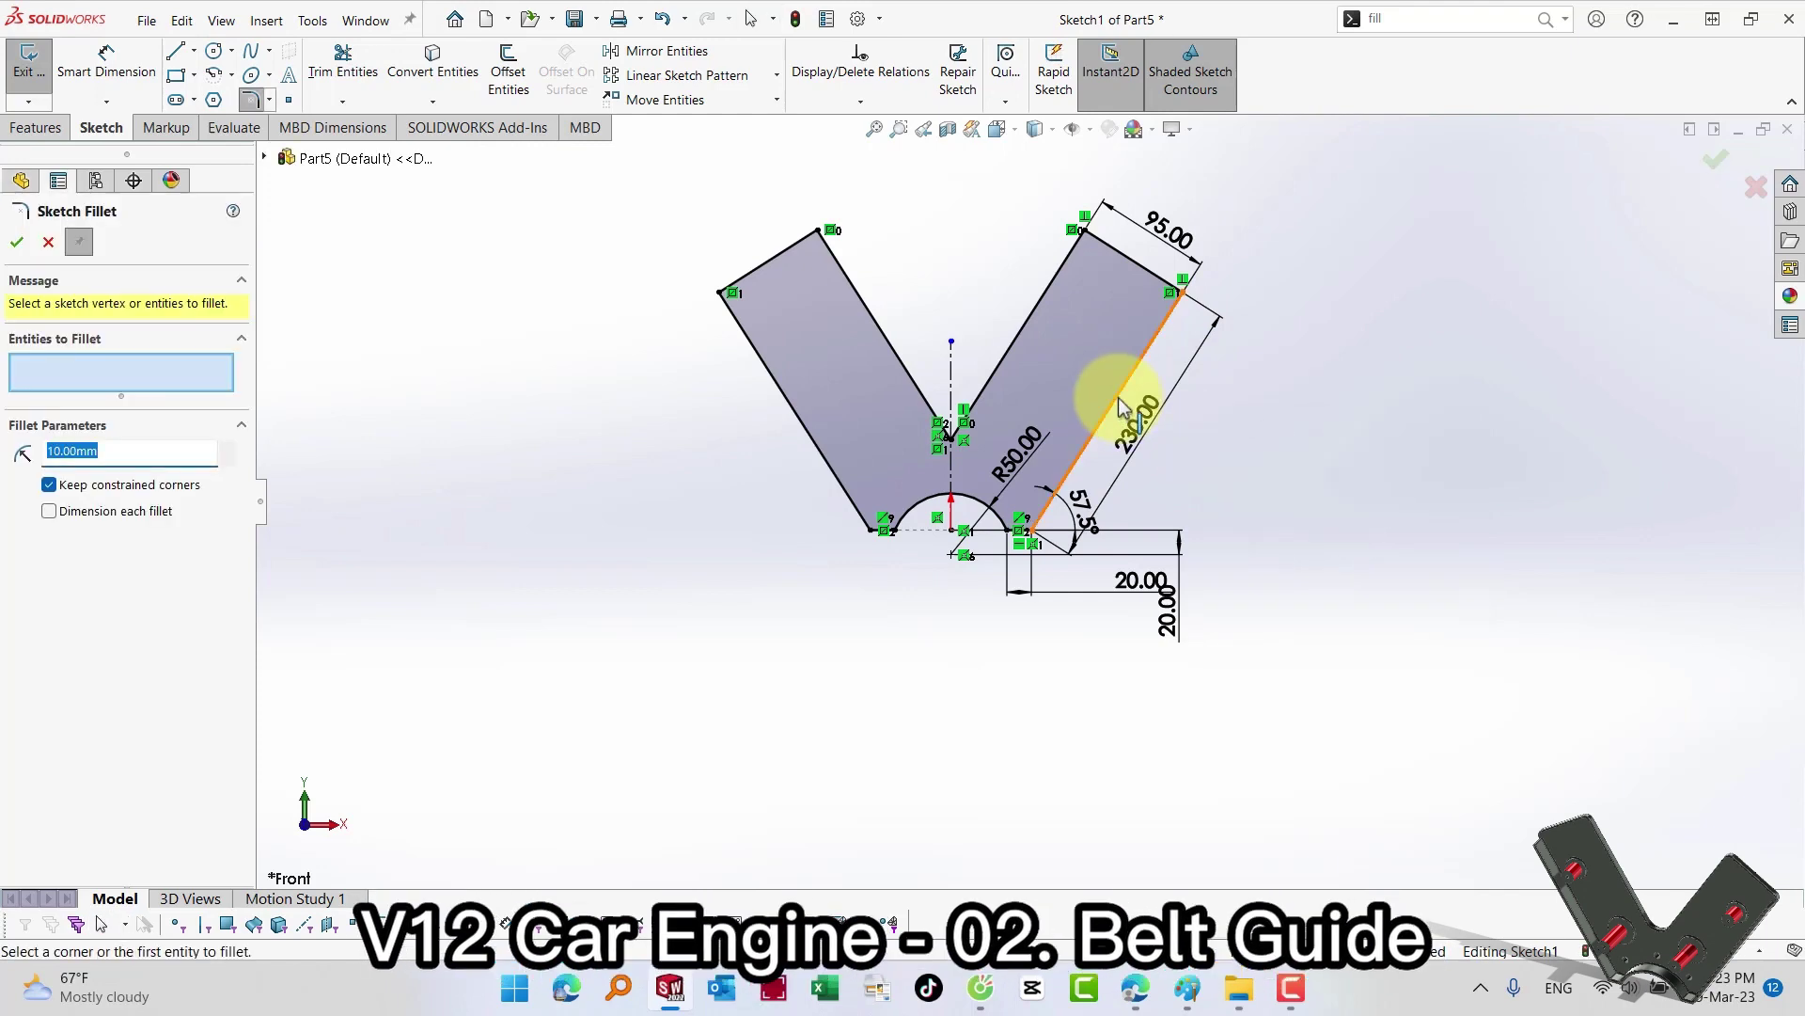
{"action": "left_click", "coordinate": [1183, 297]}
{"action": "left_click", "coordinate": [1085, 232]}
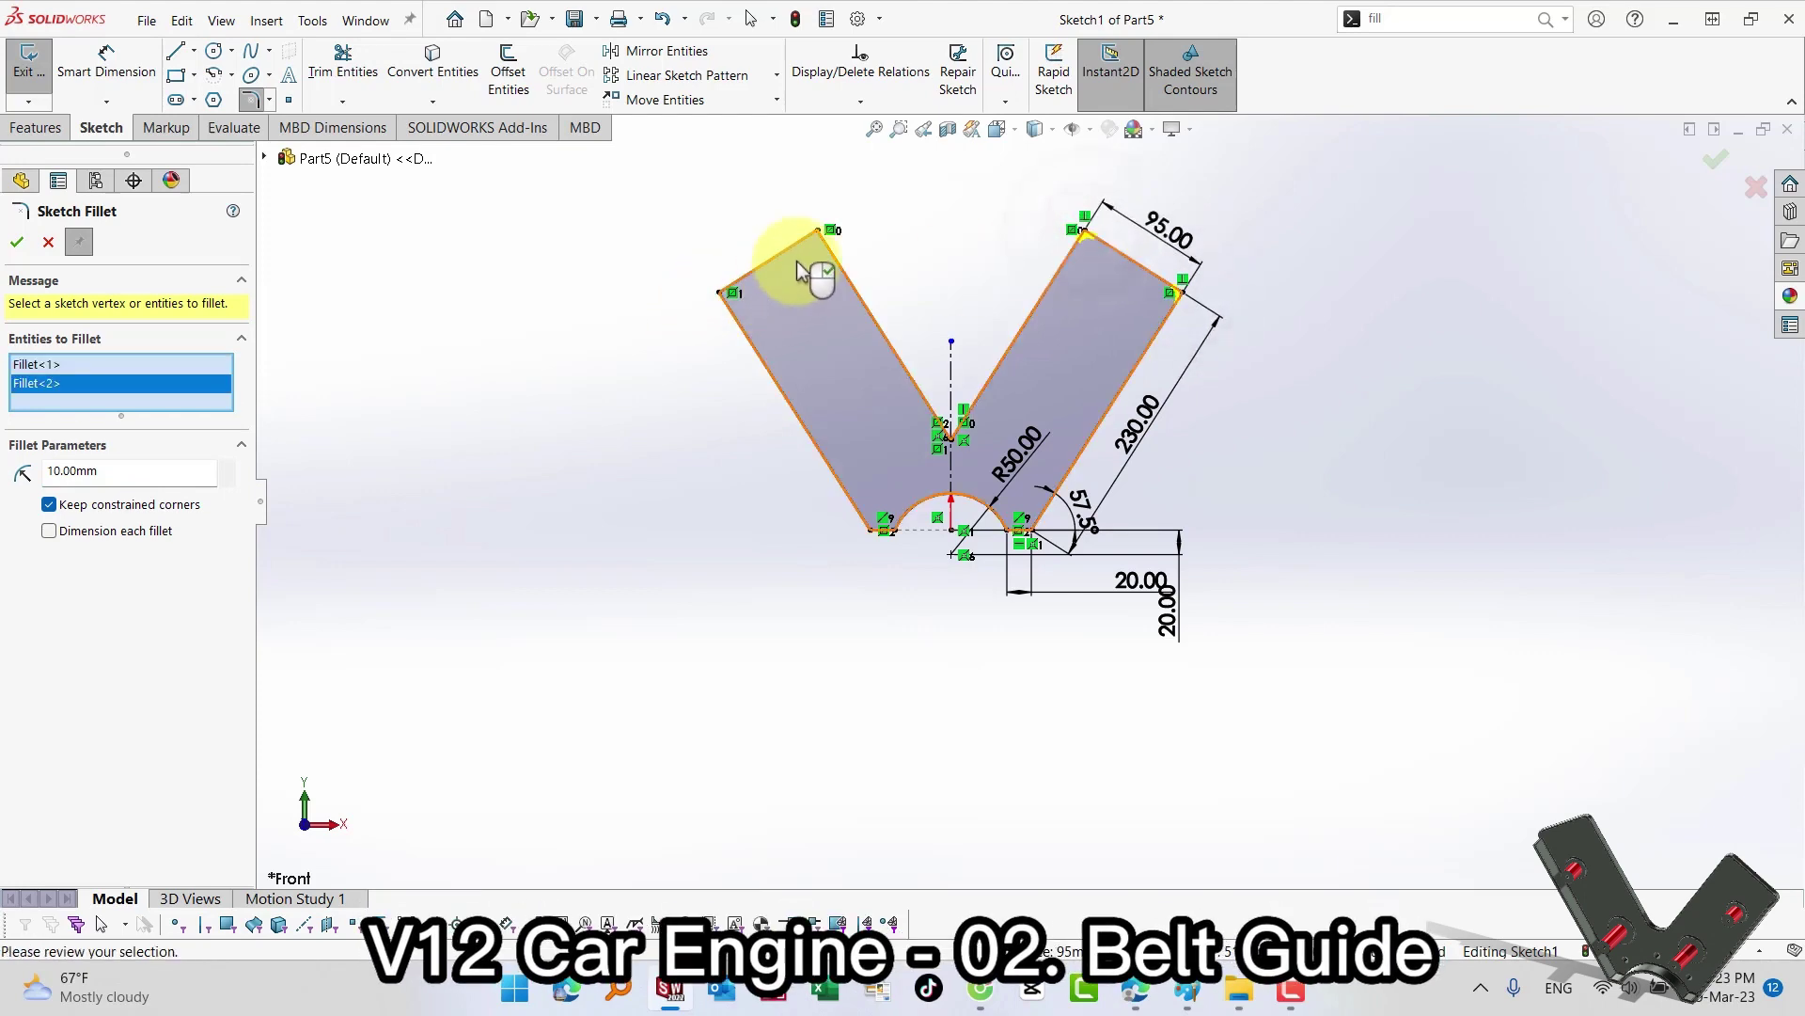
{"action": "left_click", "coordinate": [818, 231]}
{"action": "left_click", "coordinate": [720, 295]}
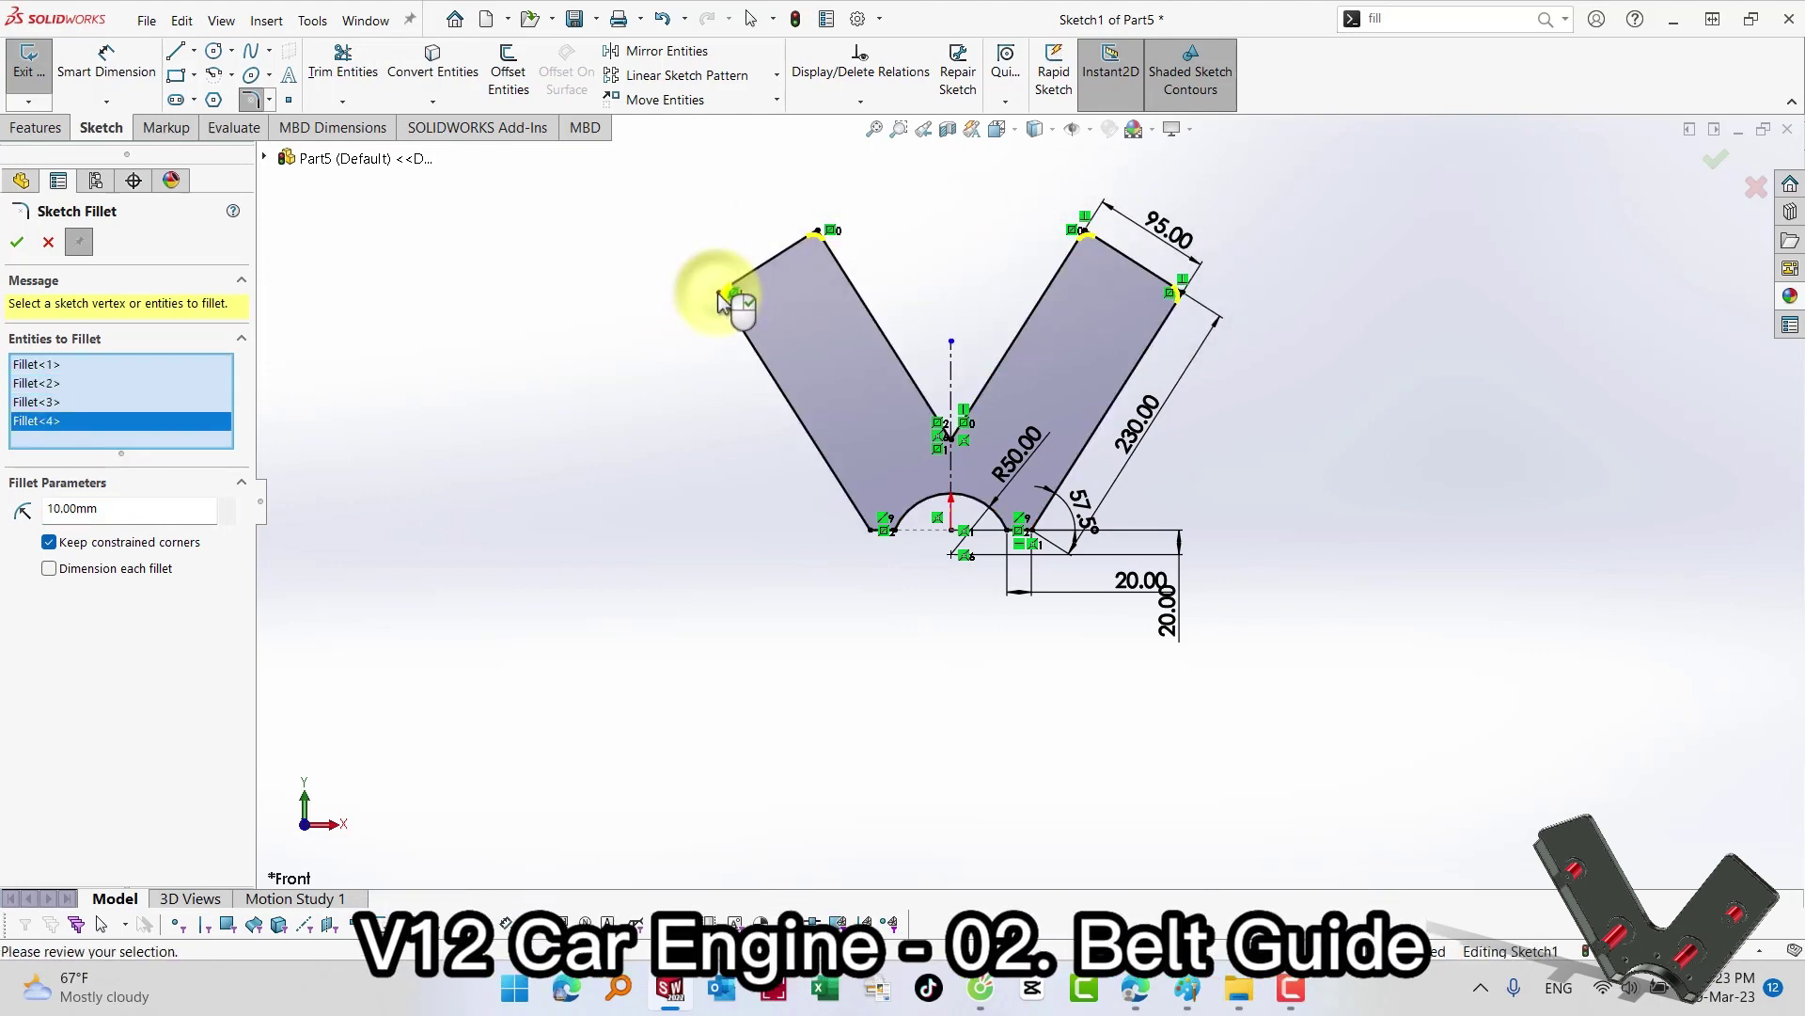
{"action": "key", "text": "Return"}
Step: Fillet the inner V corner at 20 mm and exit the sketch
{"action": "key", "text": "s"}
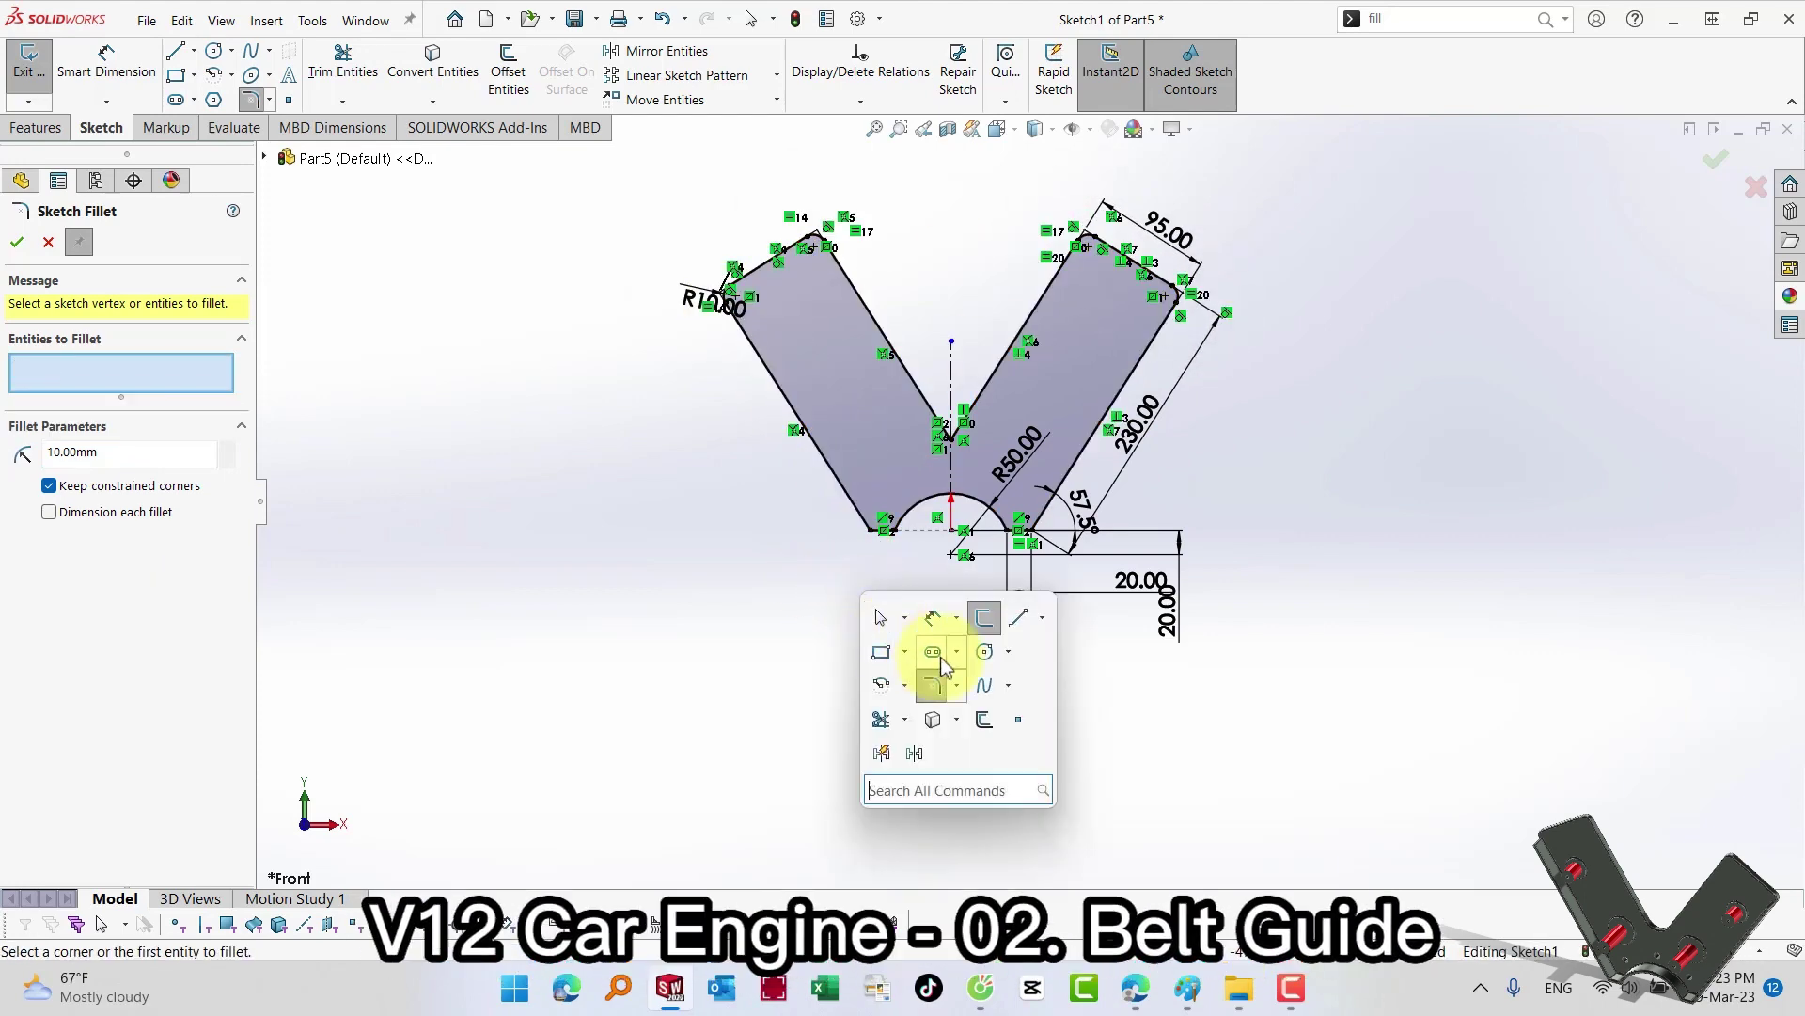
{"action": "left_click", "coordinate": [933, 694]}
{"action": "key", "text": "s"}
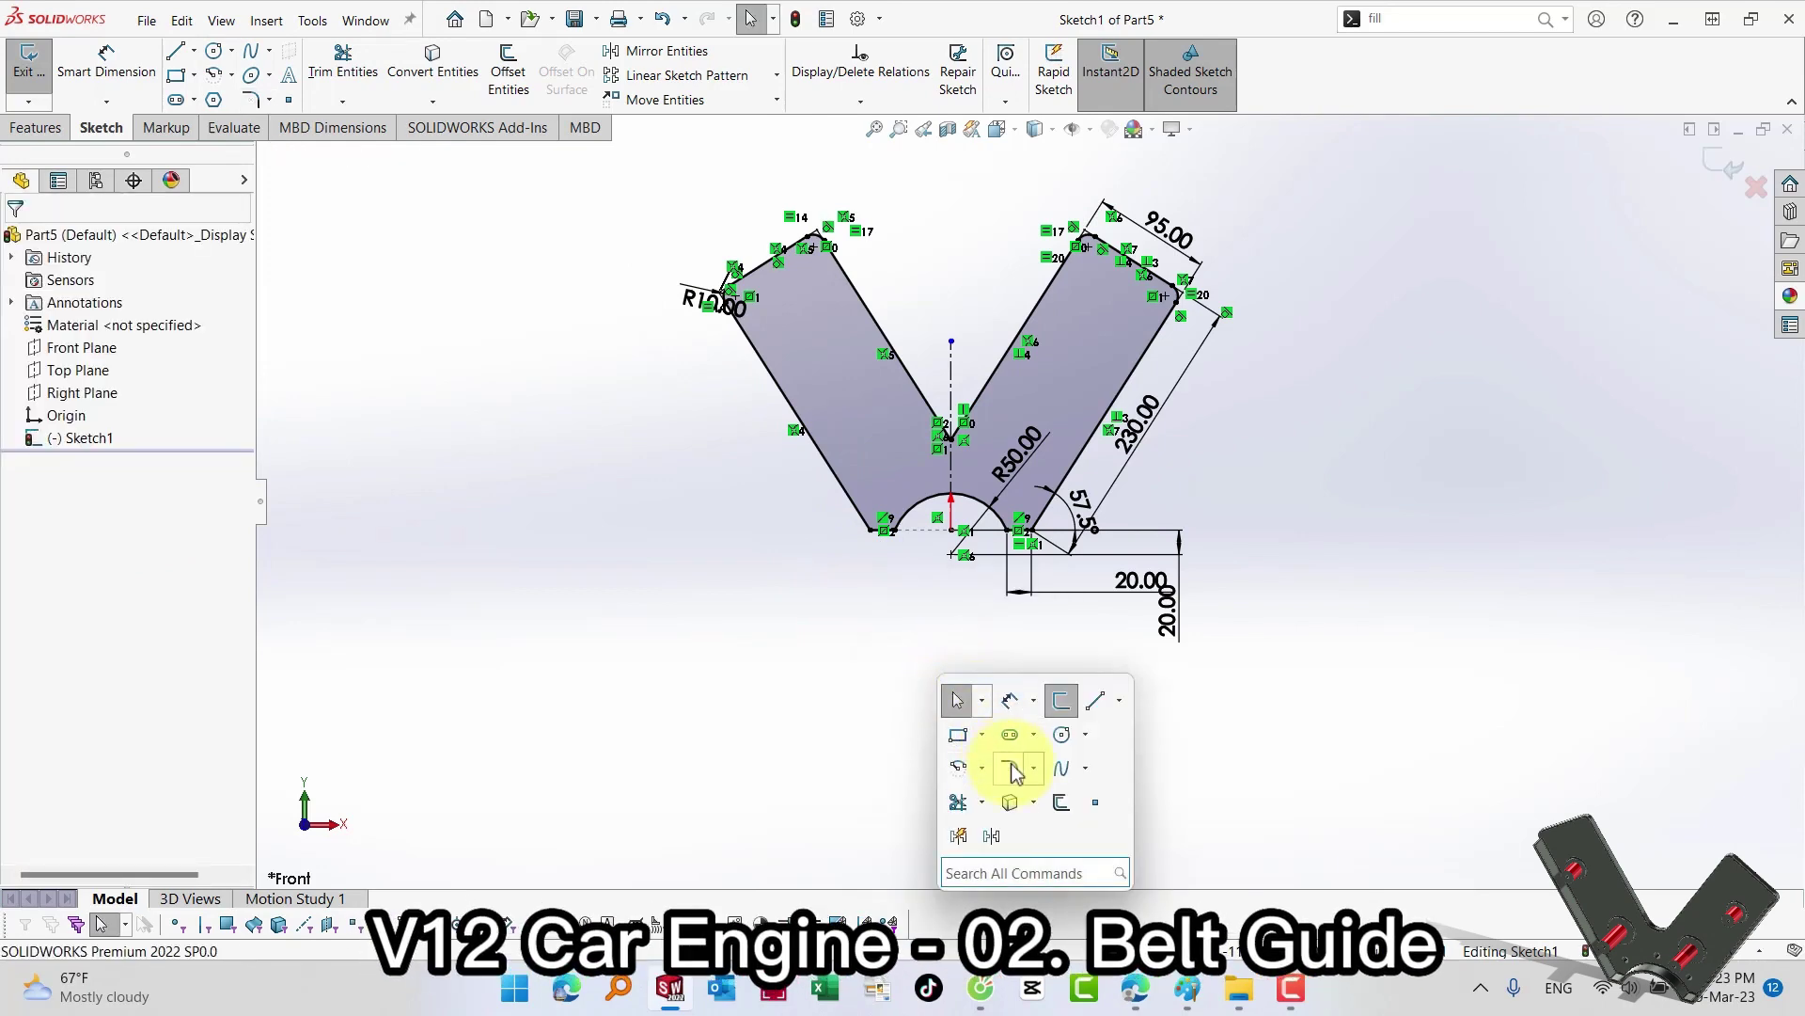
{"action": "left_click", "coordinate": [1001, 758]}
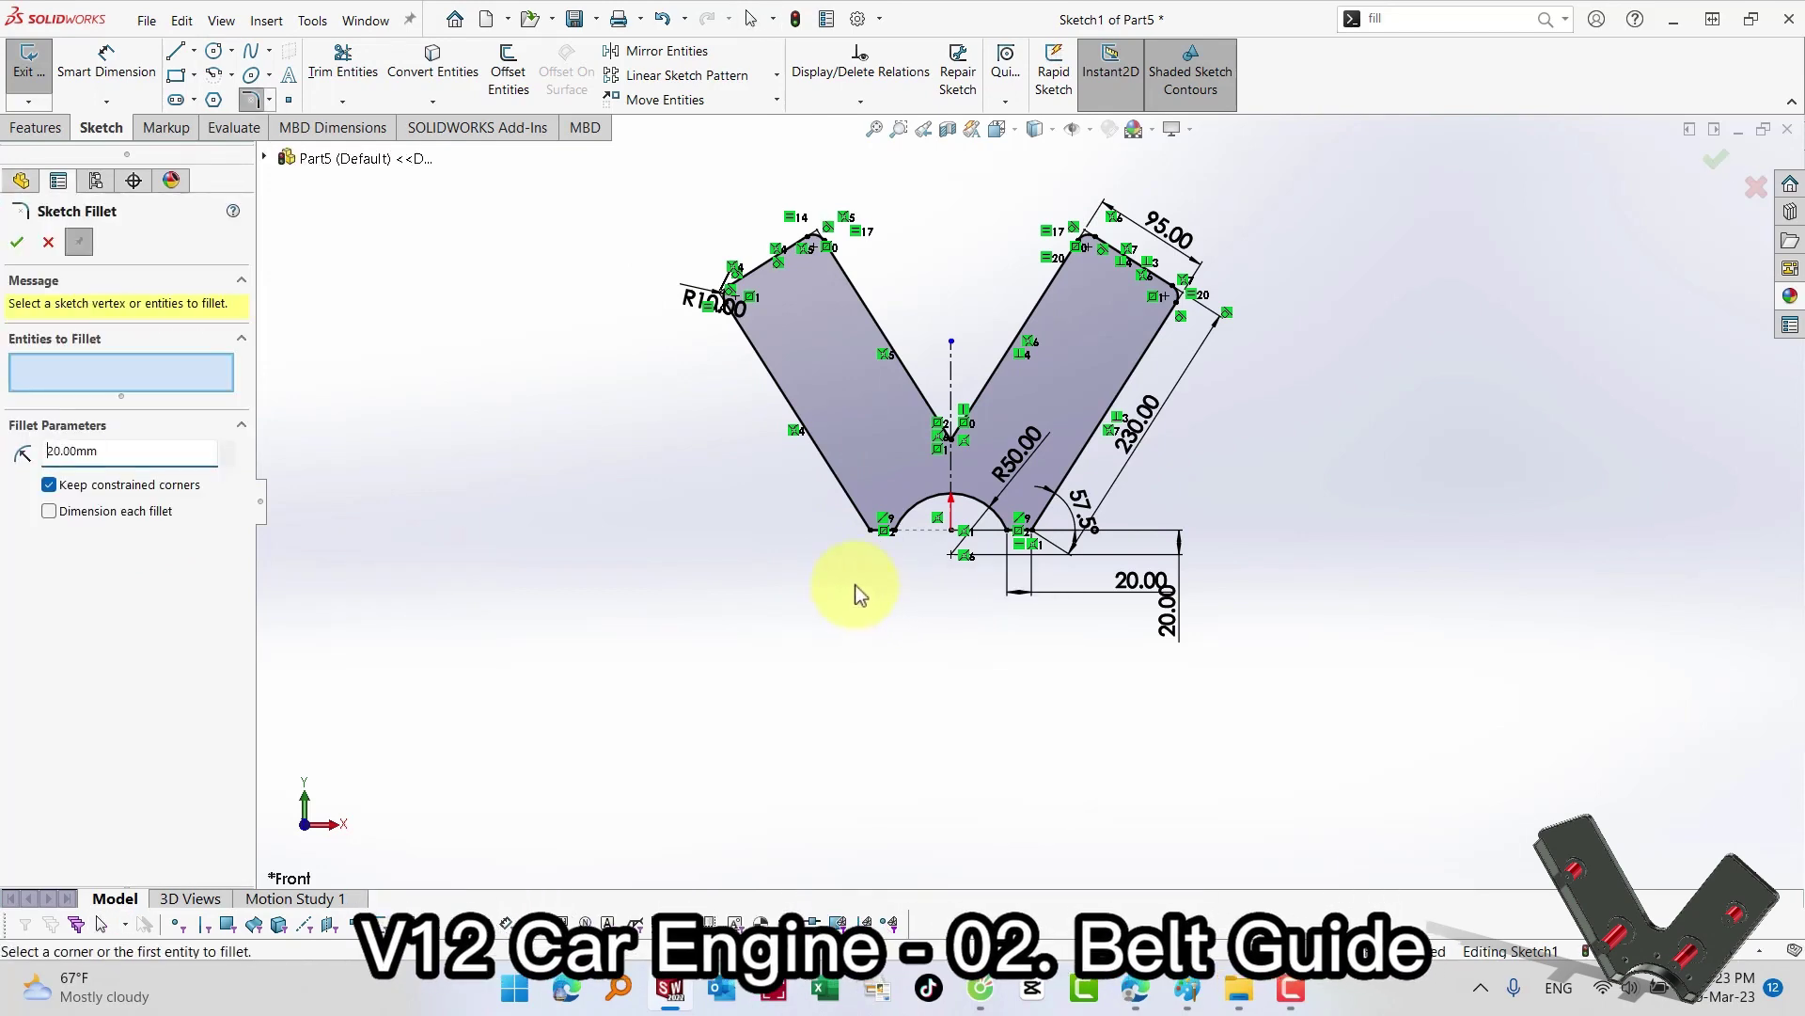
{"action": "left_click", "coordinate": [950, 435]}
{"action": "key", "text": "Return"}
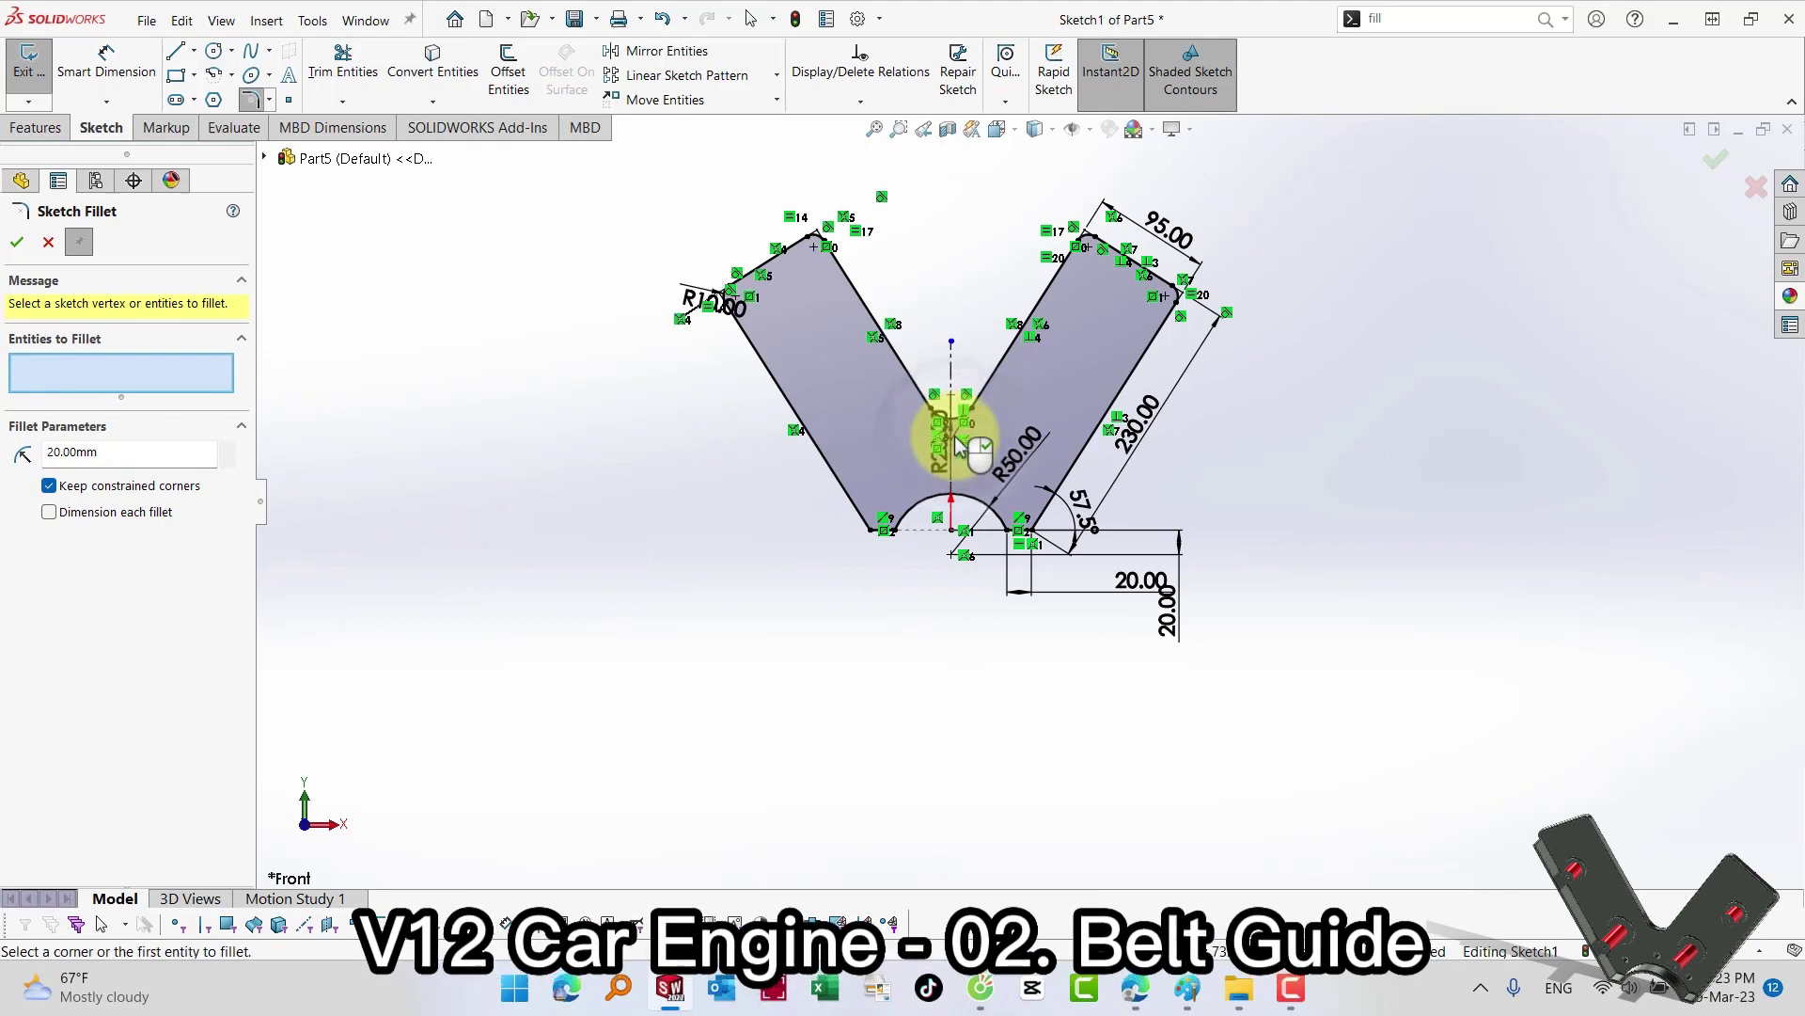
{"action": "left_click", "coordinate": [1719, 165]}
Step: Extrude the filleted V sketch 10 mm as Boss-Extrude1 and view its front face normal to
{"action": "key", "text": "s"}
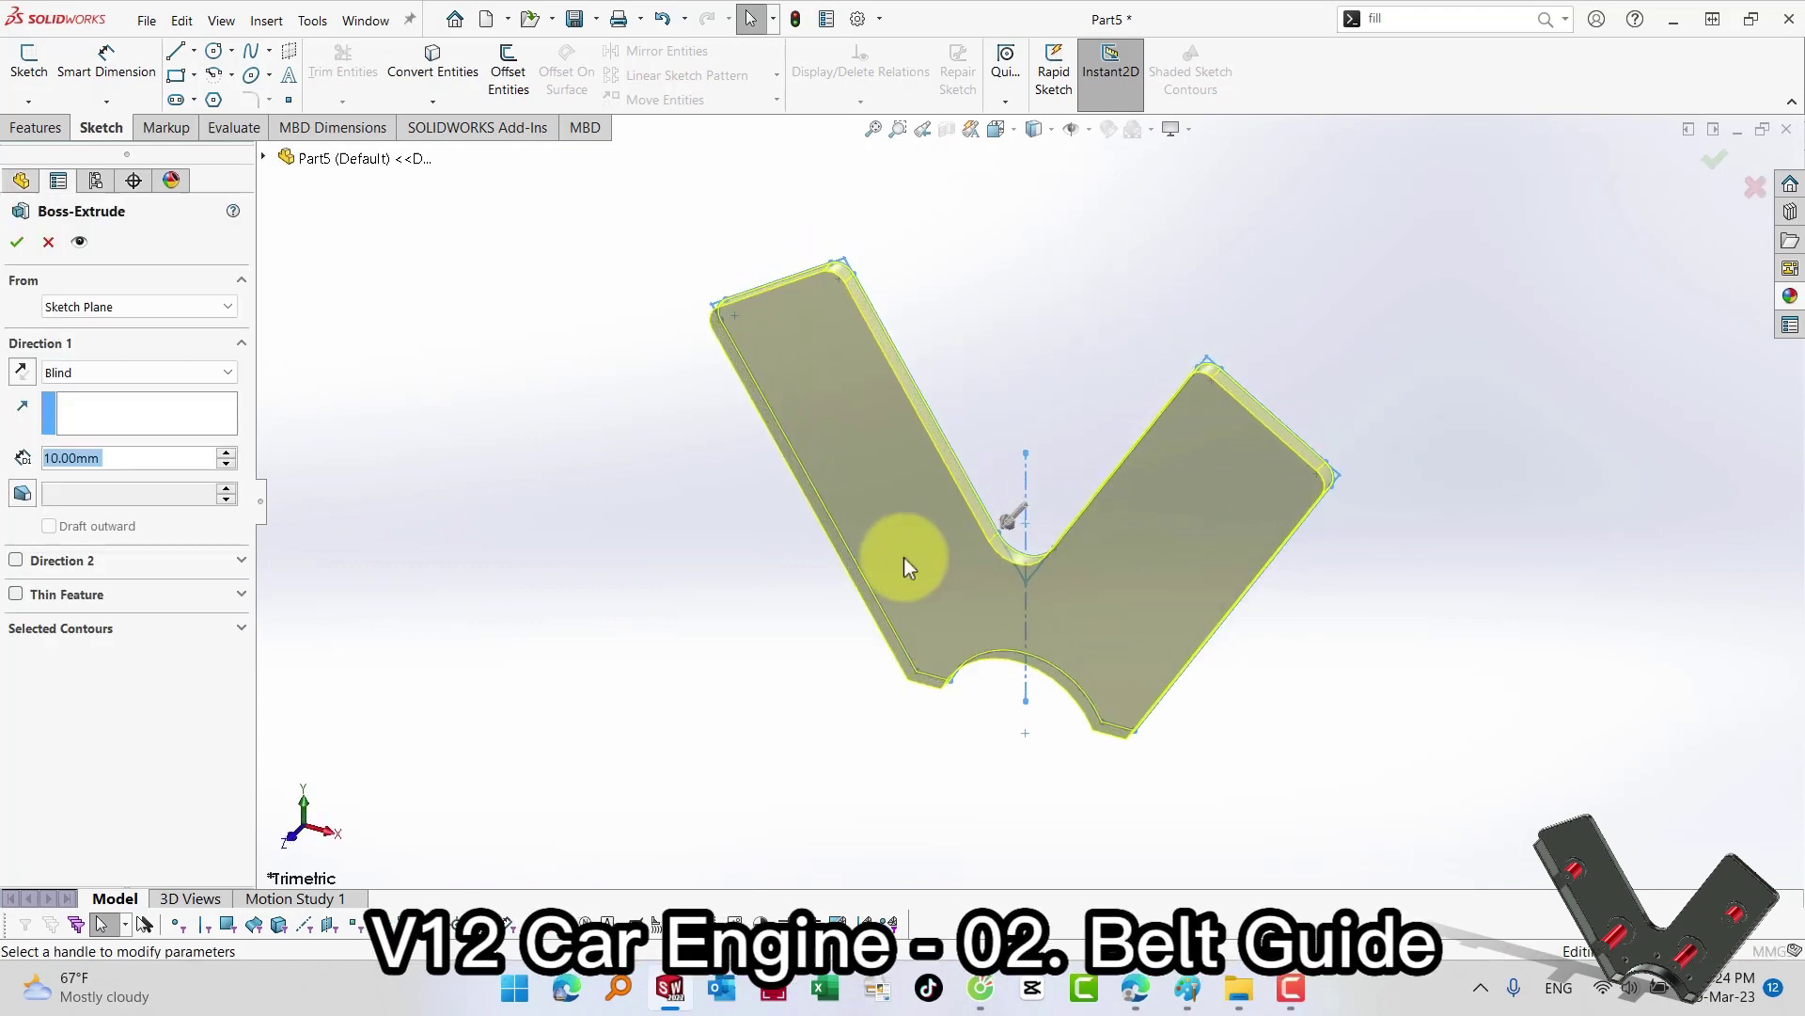
{"action": "key", "text": "Return"}
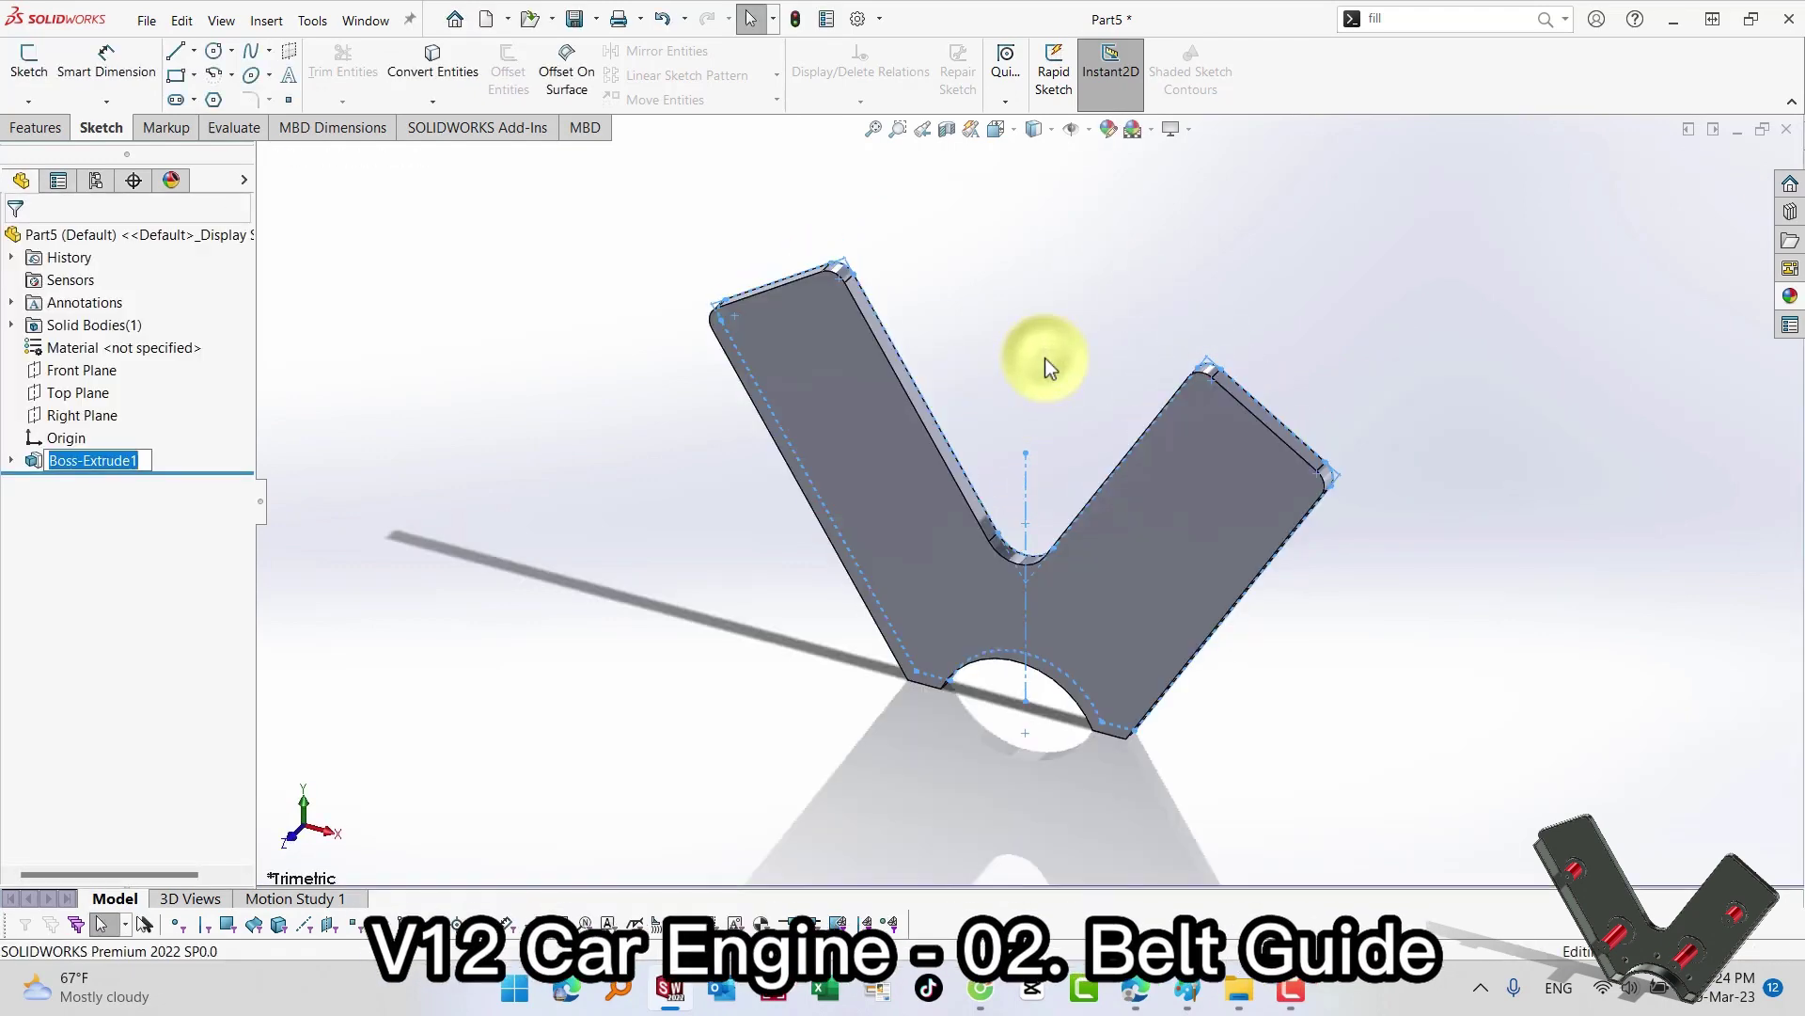
{"action": "left_click", "coordinate": [992, 552]}
{"action": "left_click", "coordinate": [1069, 490]}
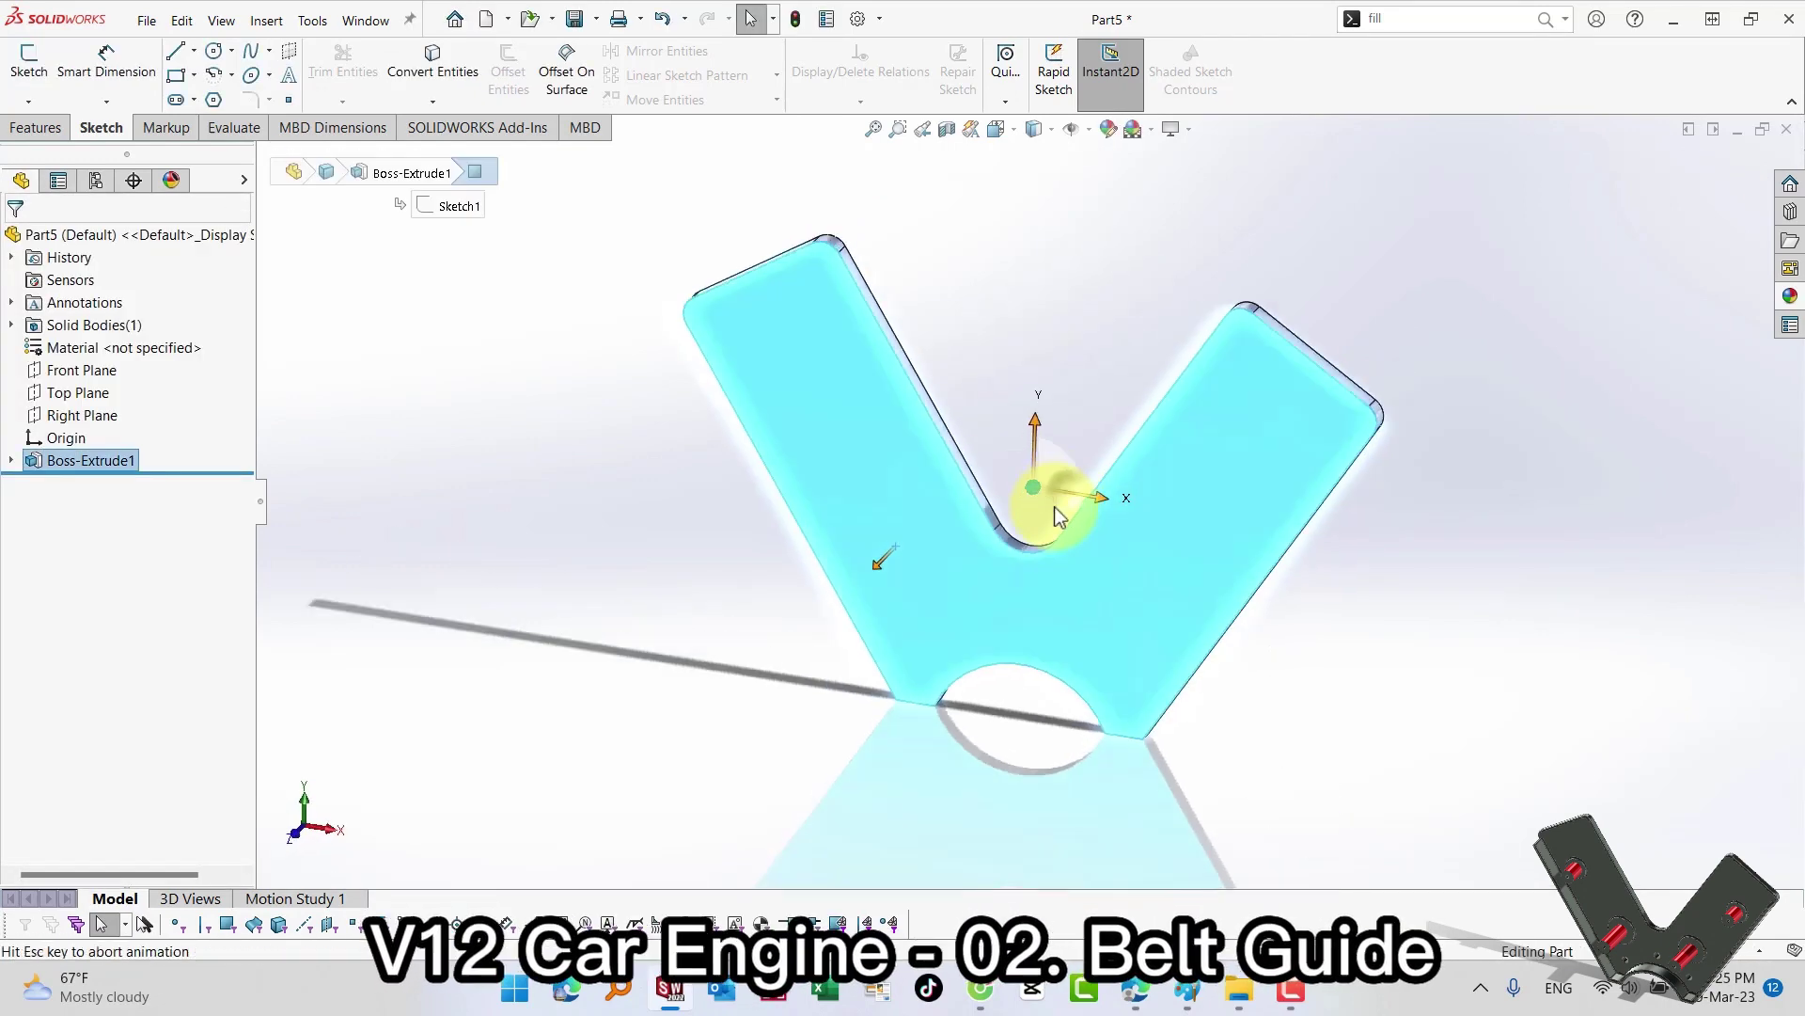
Step: Sketch on the front face and convert the slanted, bottom and arc outer edges into sketch lines
{"action": "left_click", "coordinate": [978, 559]}
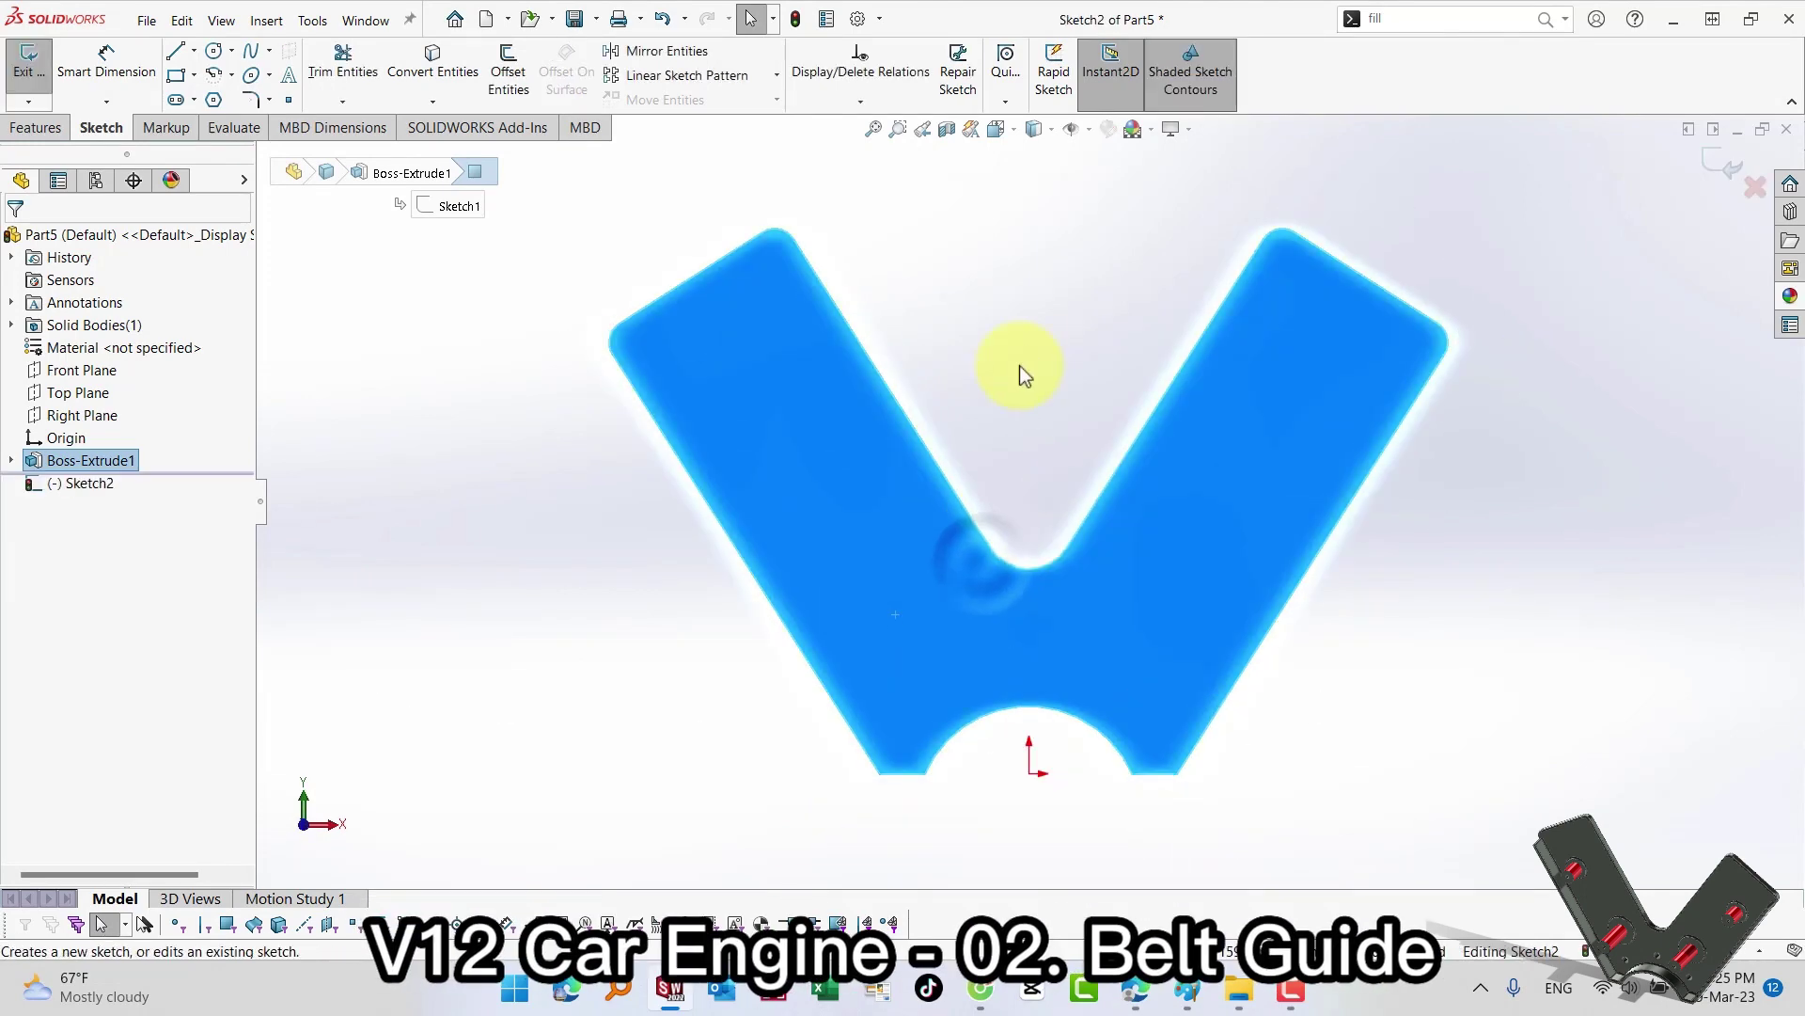
{"action": "key", "text": "s"}
{"action": "left_click", "coordinate": [1053, 513]}
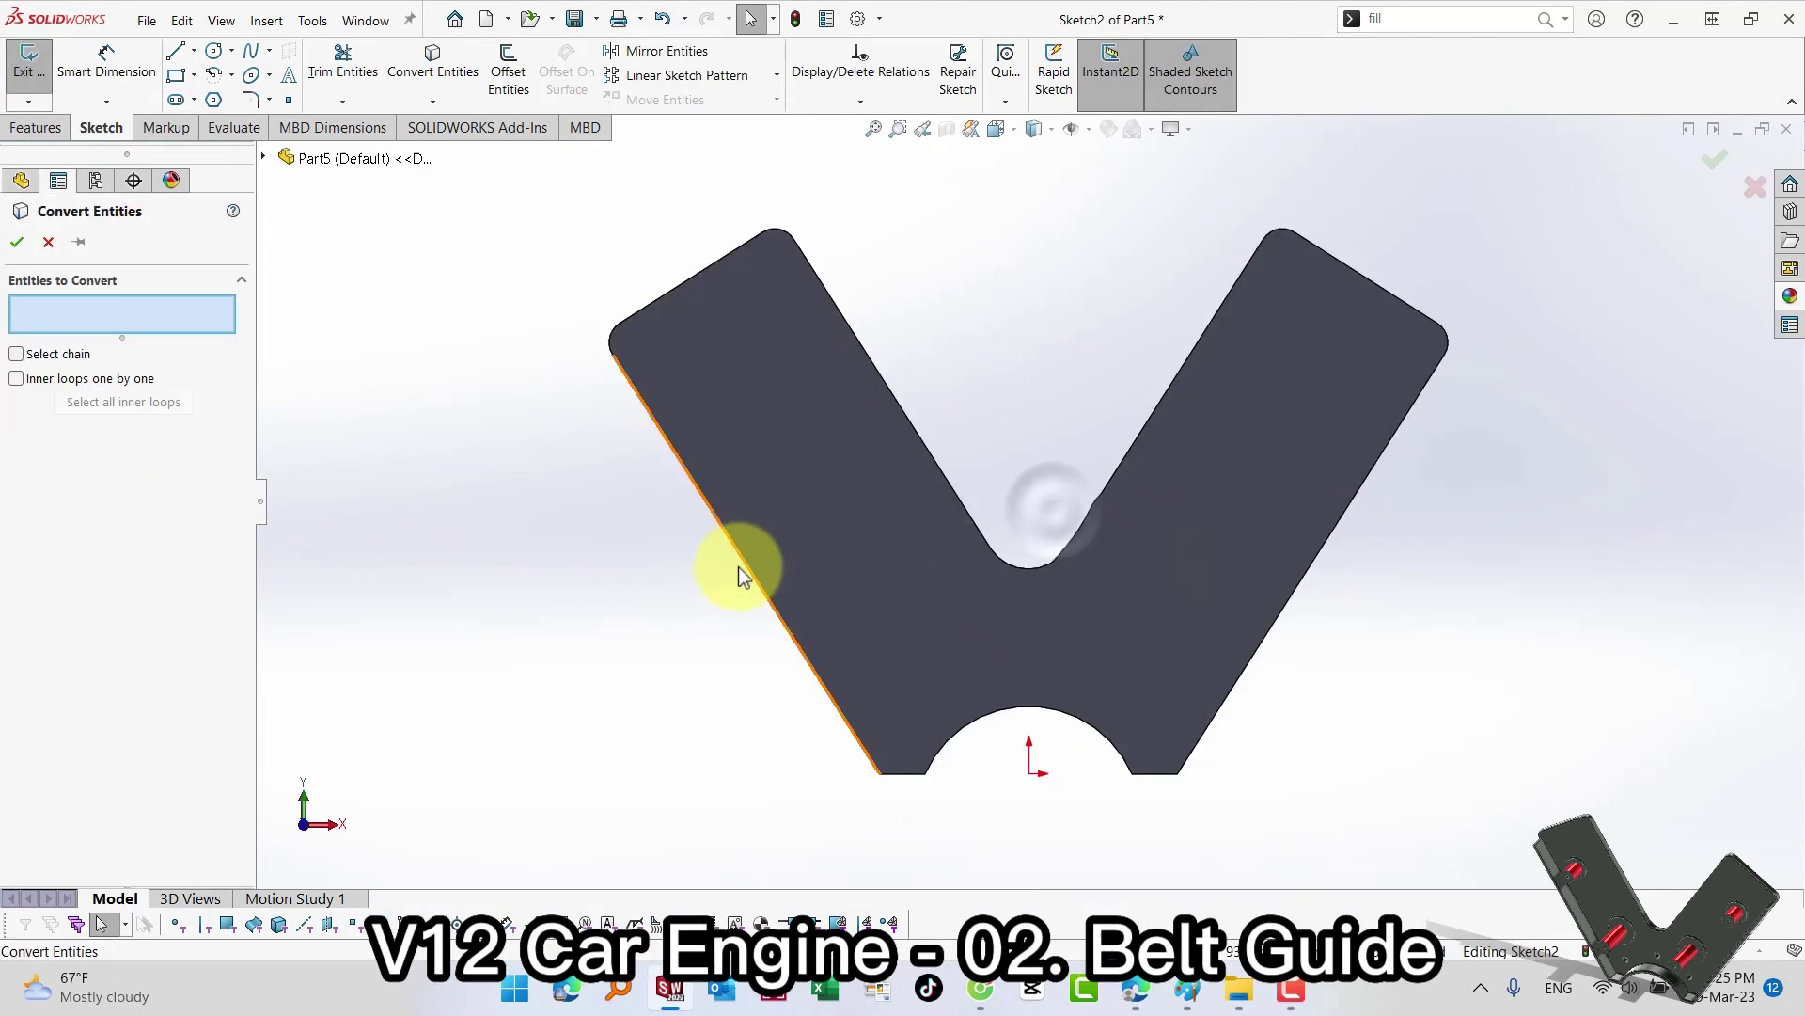
{"action": "left_click", "coordinate": [753, 567]}
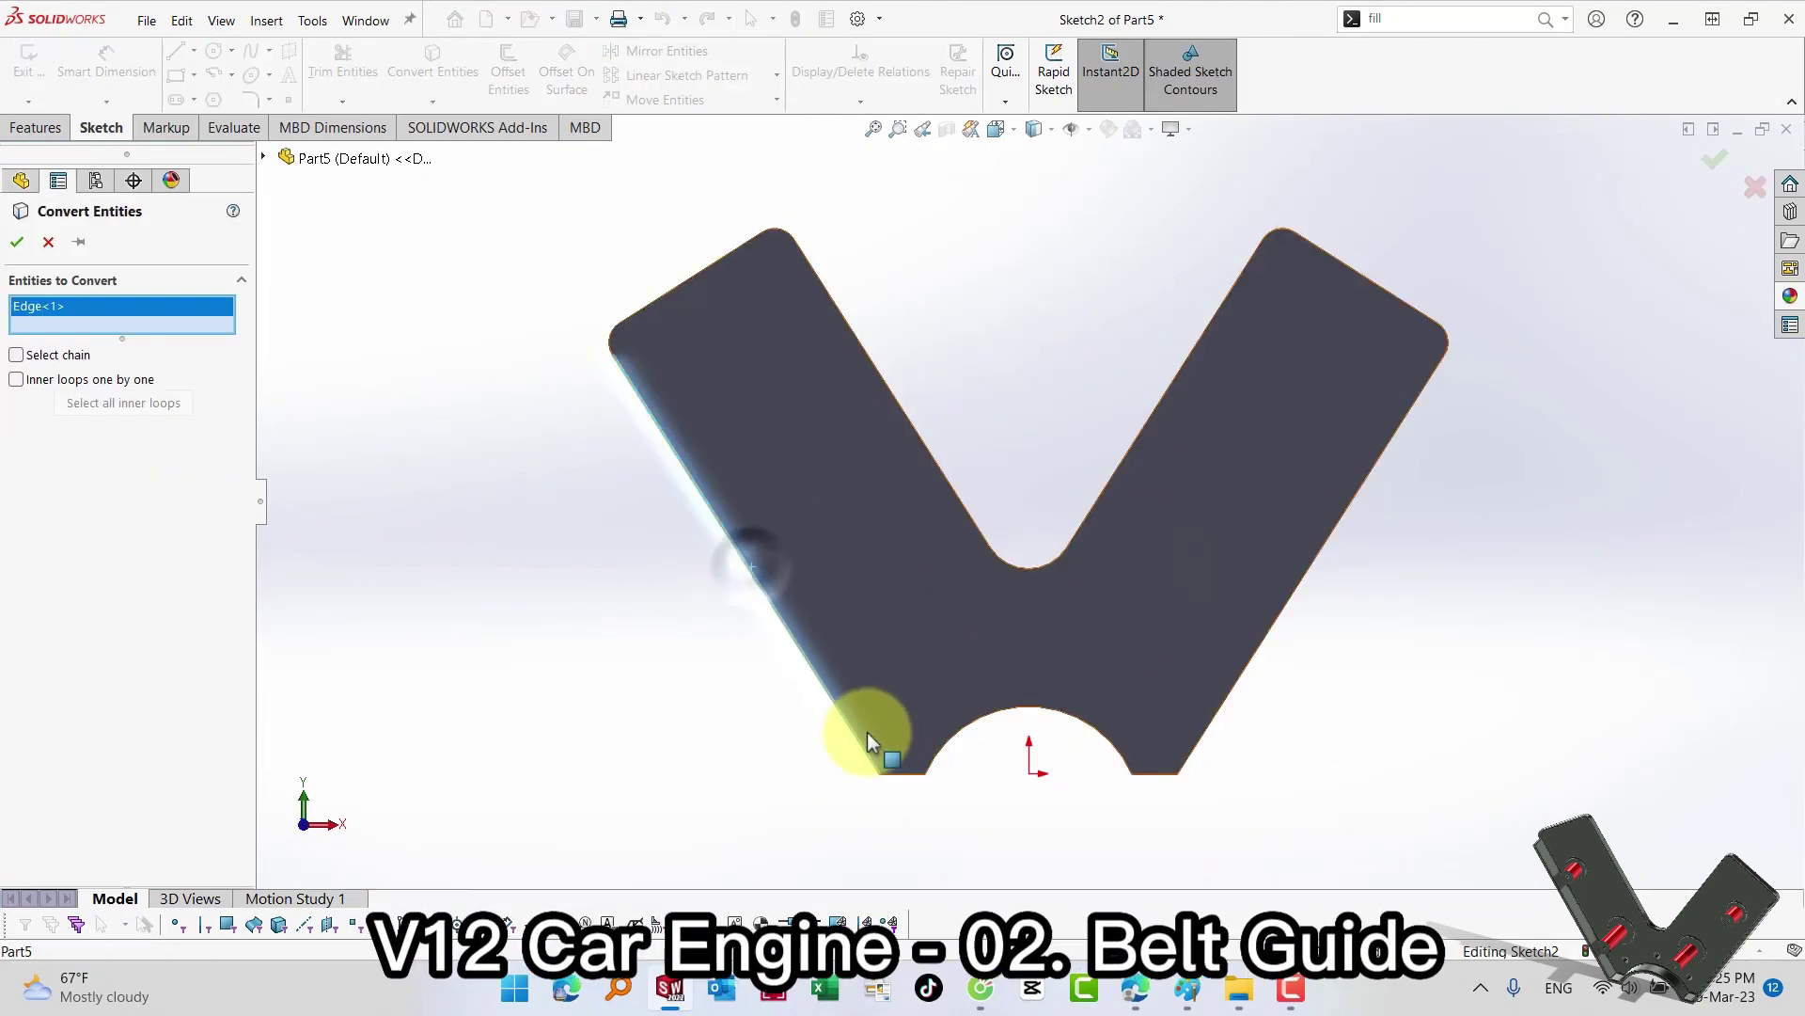
{"action": "left_click", "coordinate": [912, 770]}
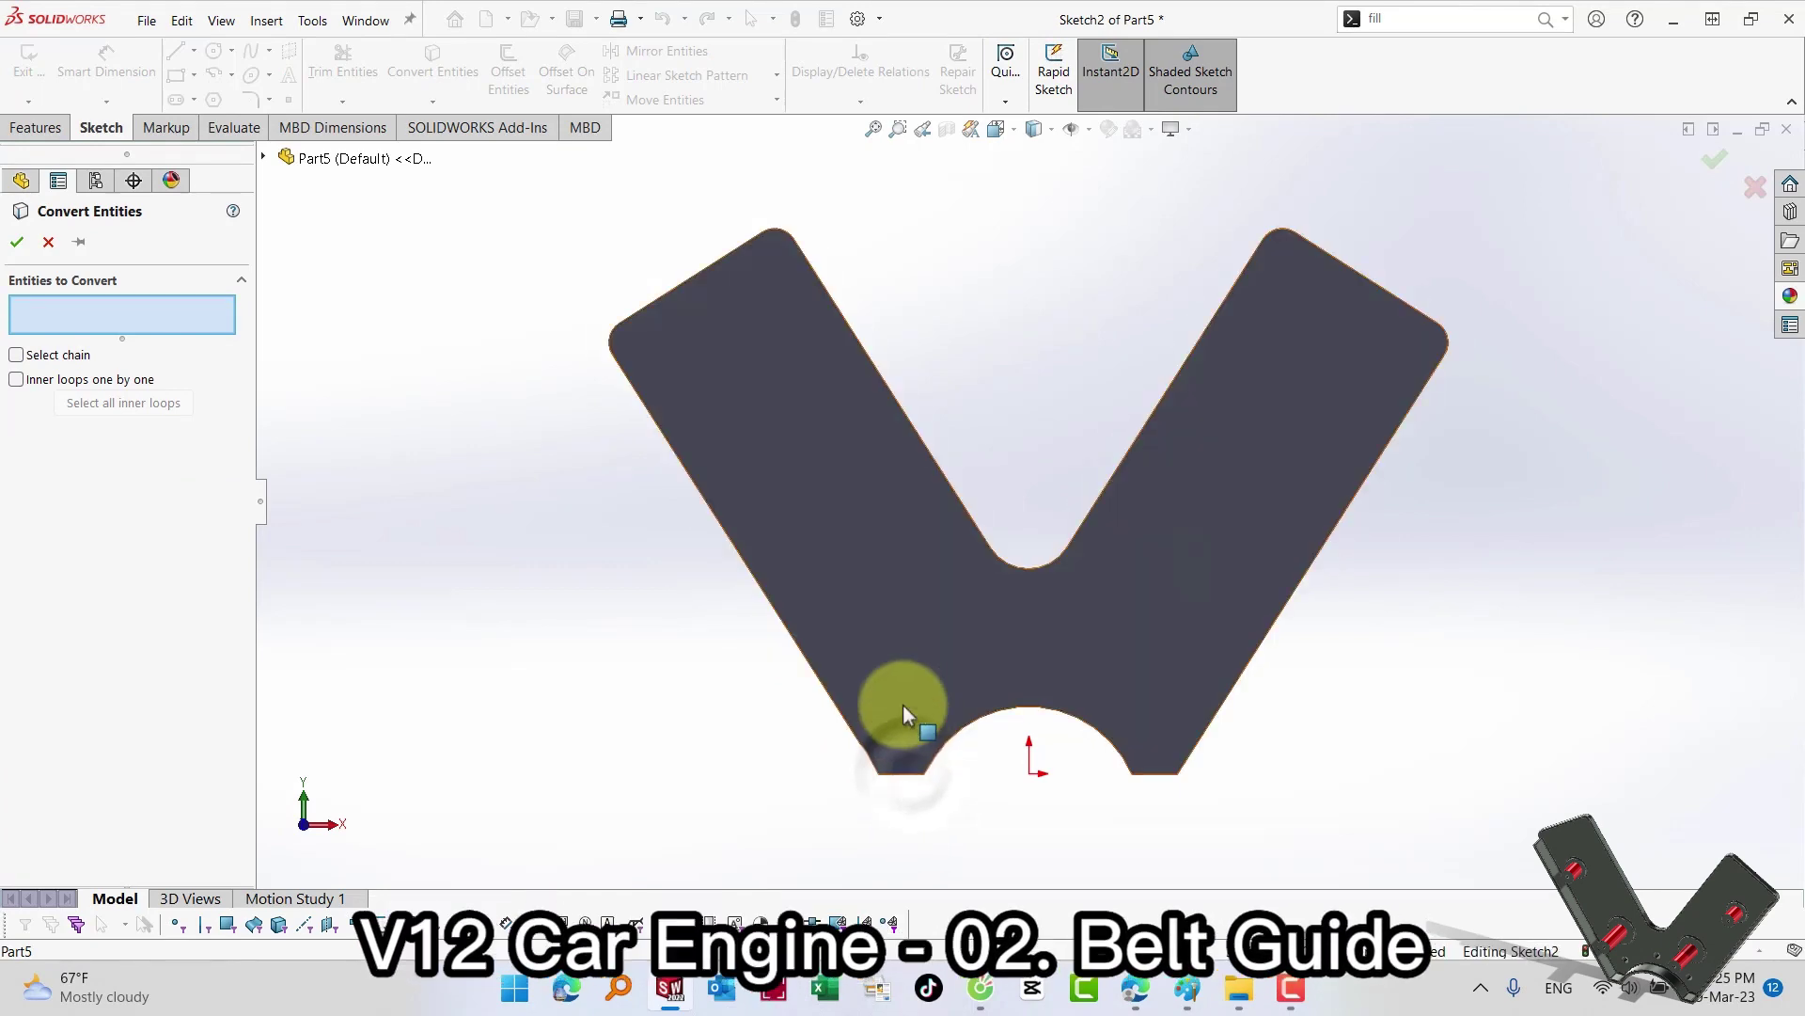
{"action": "left_click", "coordinate": [903, 707]}
{"action": "left_click", "coordinate": [855, 739]}
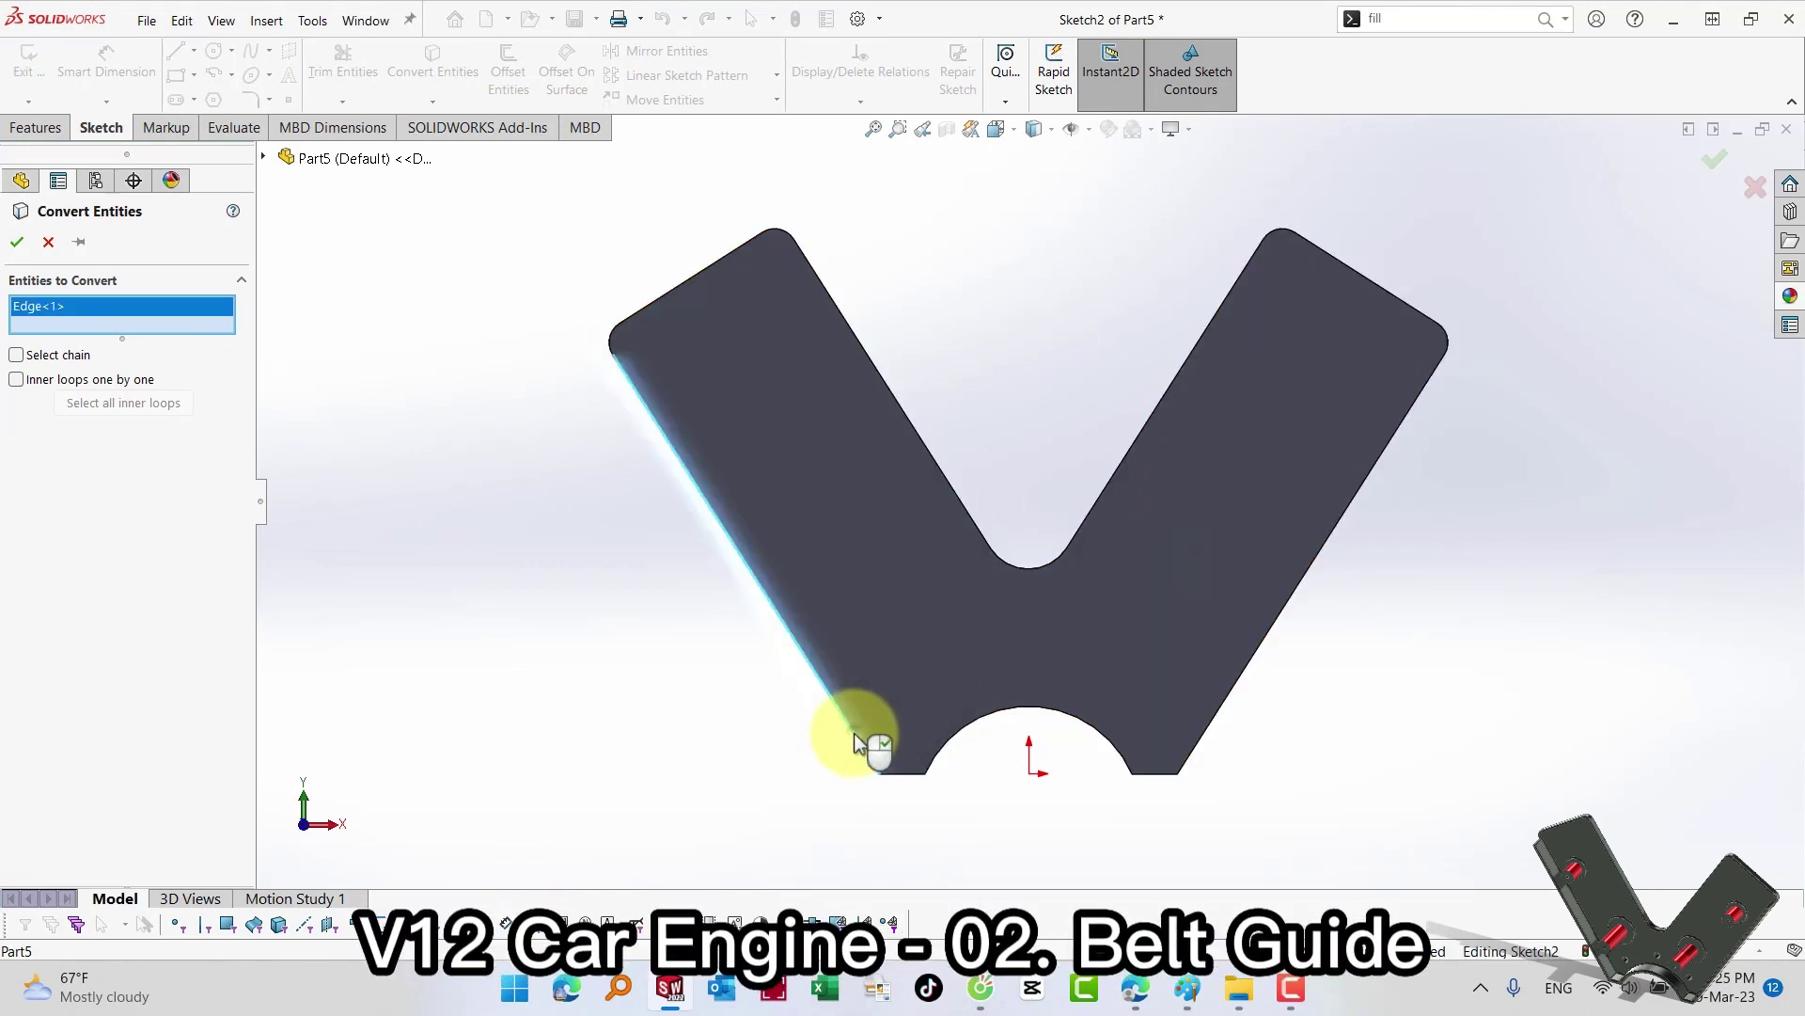
{"action": "left_click", "coordinate": [905, 774]}
{"action": "left_click", "coordinate": [951, 753]}
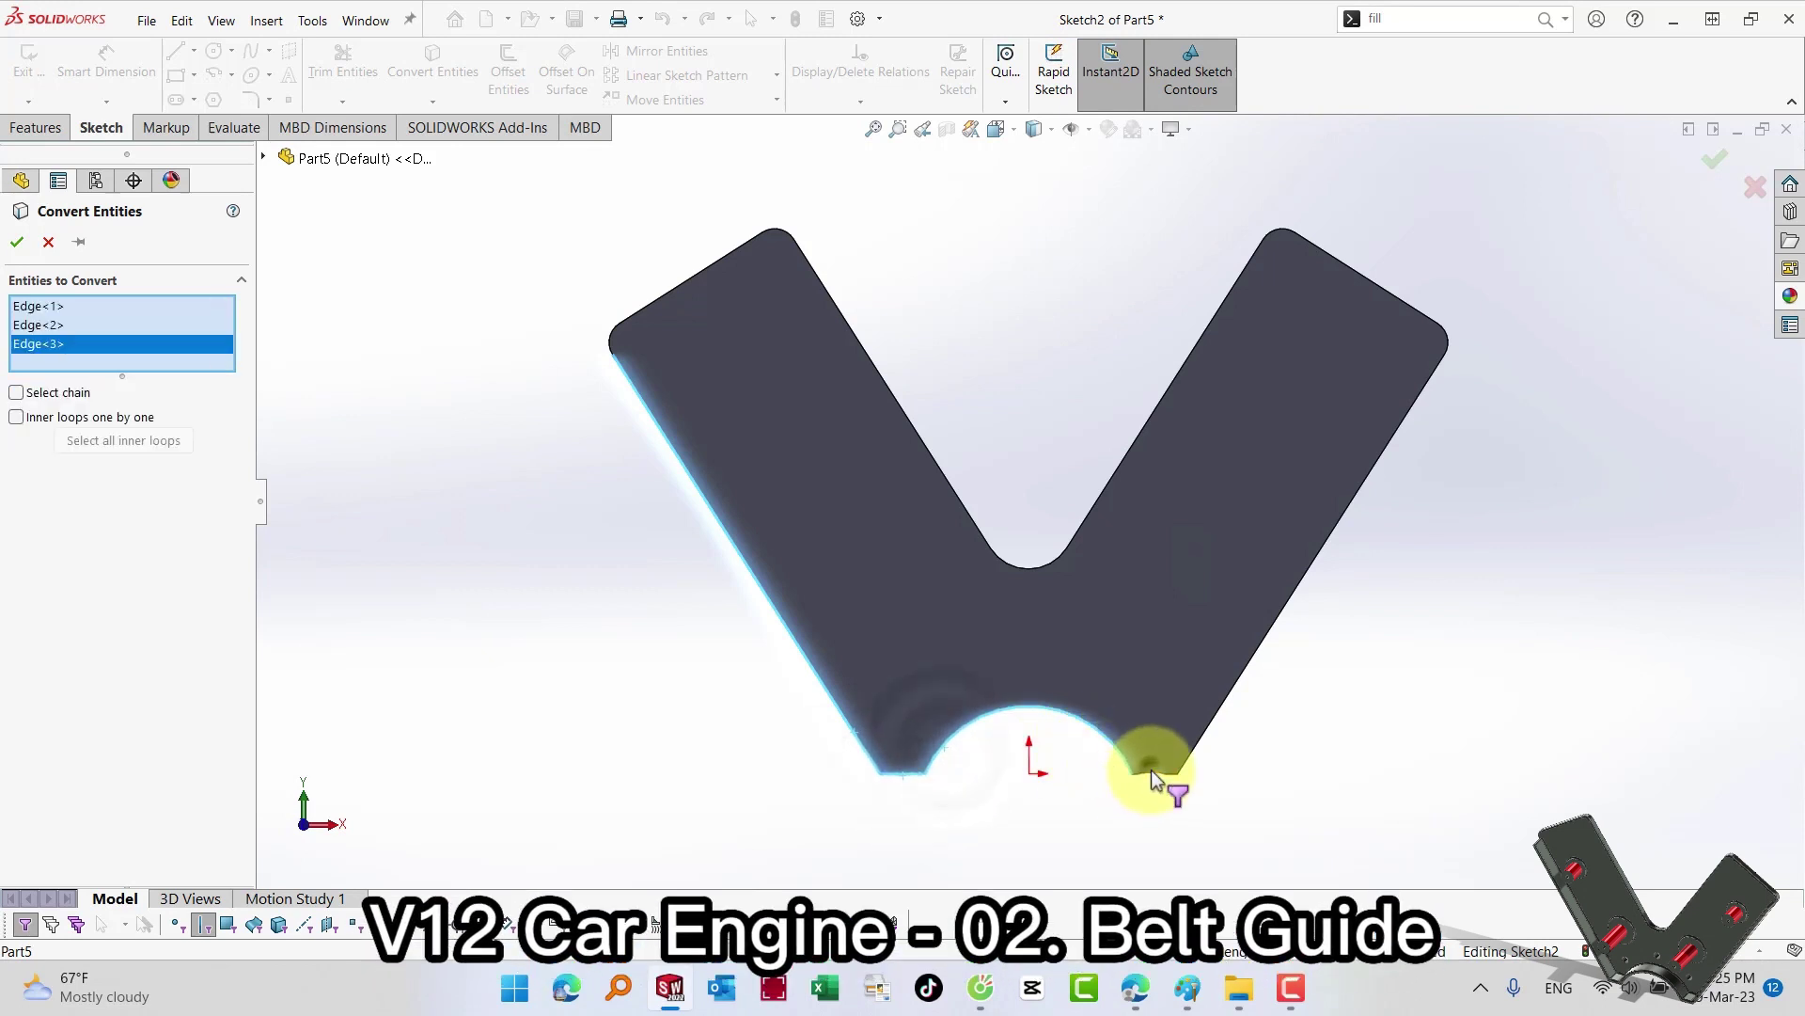
{"action": "left_click", "coordinate": [1151, 770]}
{"action": "left_click", "coordinate": [1213, 728]}
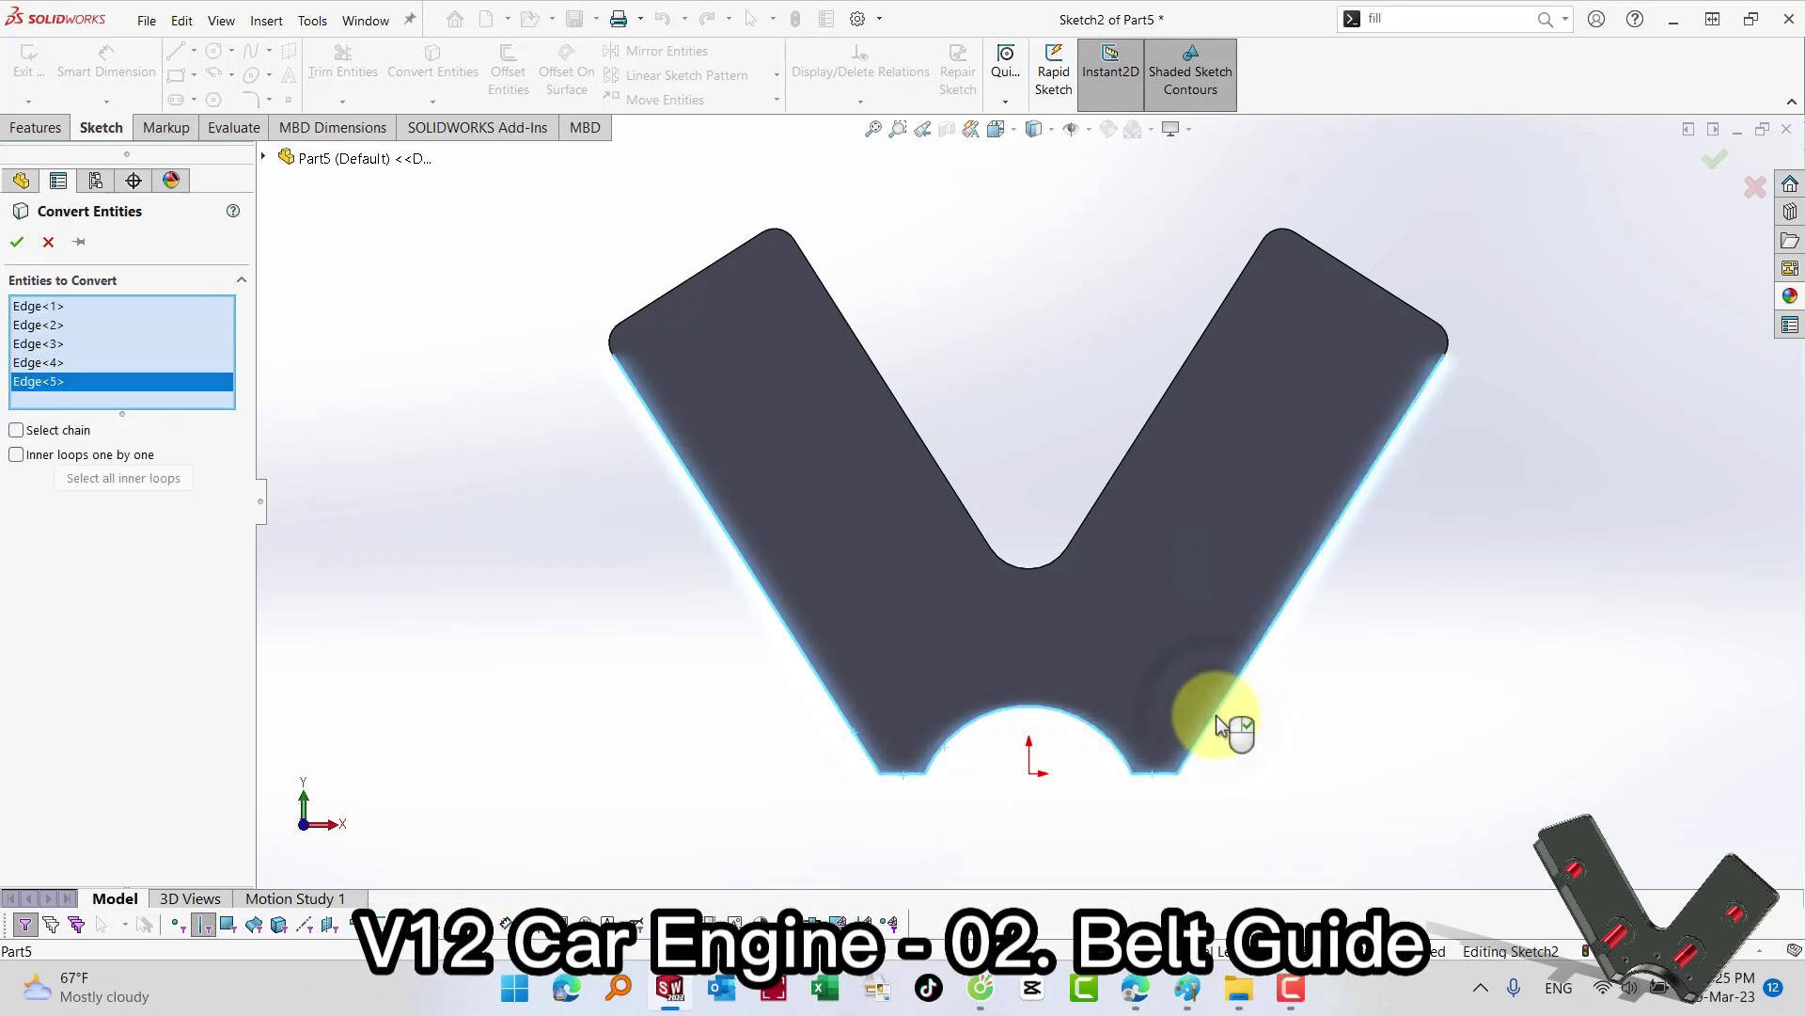
{"action": "right_click", "coordinate": [1217, 717]}
Step: Offset the left edge, bottom arc and right edges 5 mm inward
{"action": "right_click", "coordinate": [675, 606]}
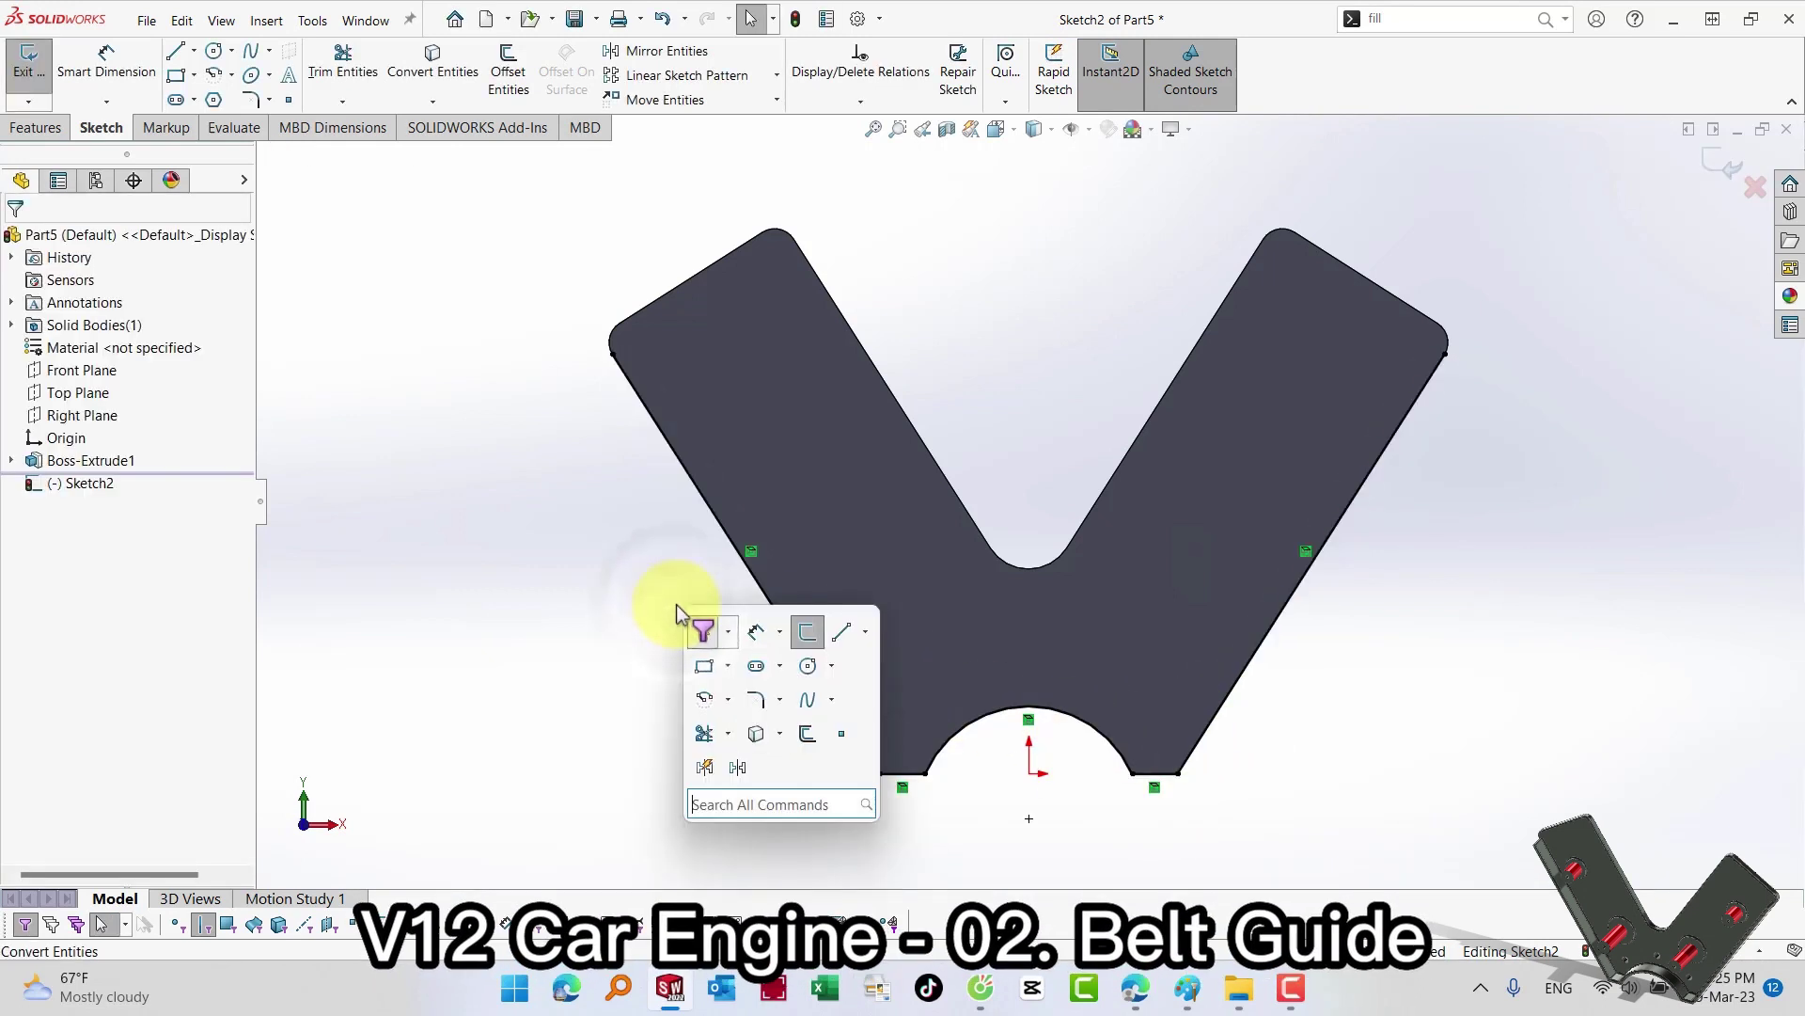
{"action": "left_click", "coordinate": [809, 730]}
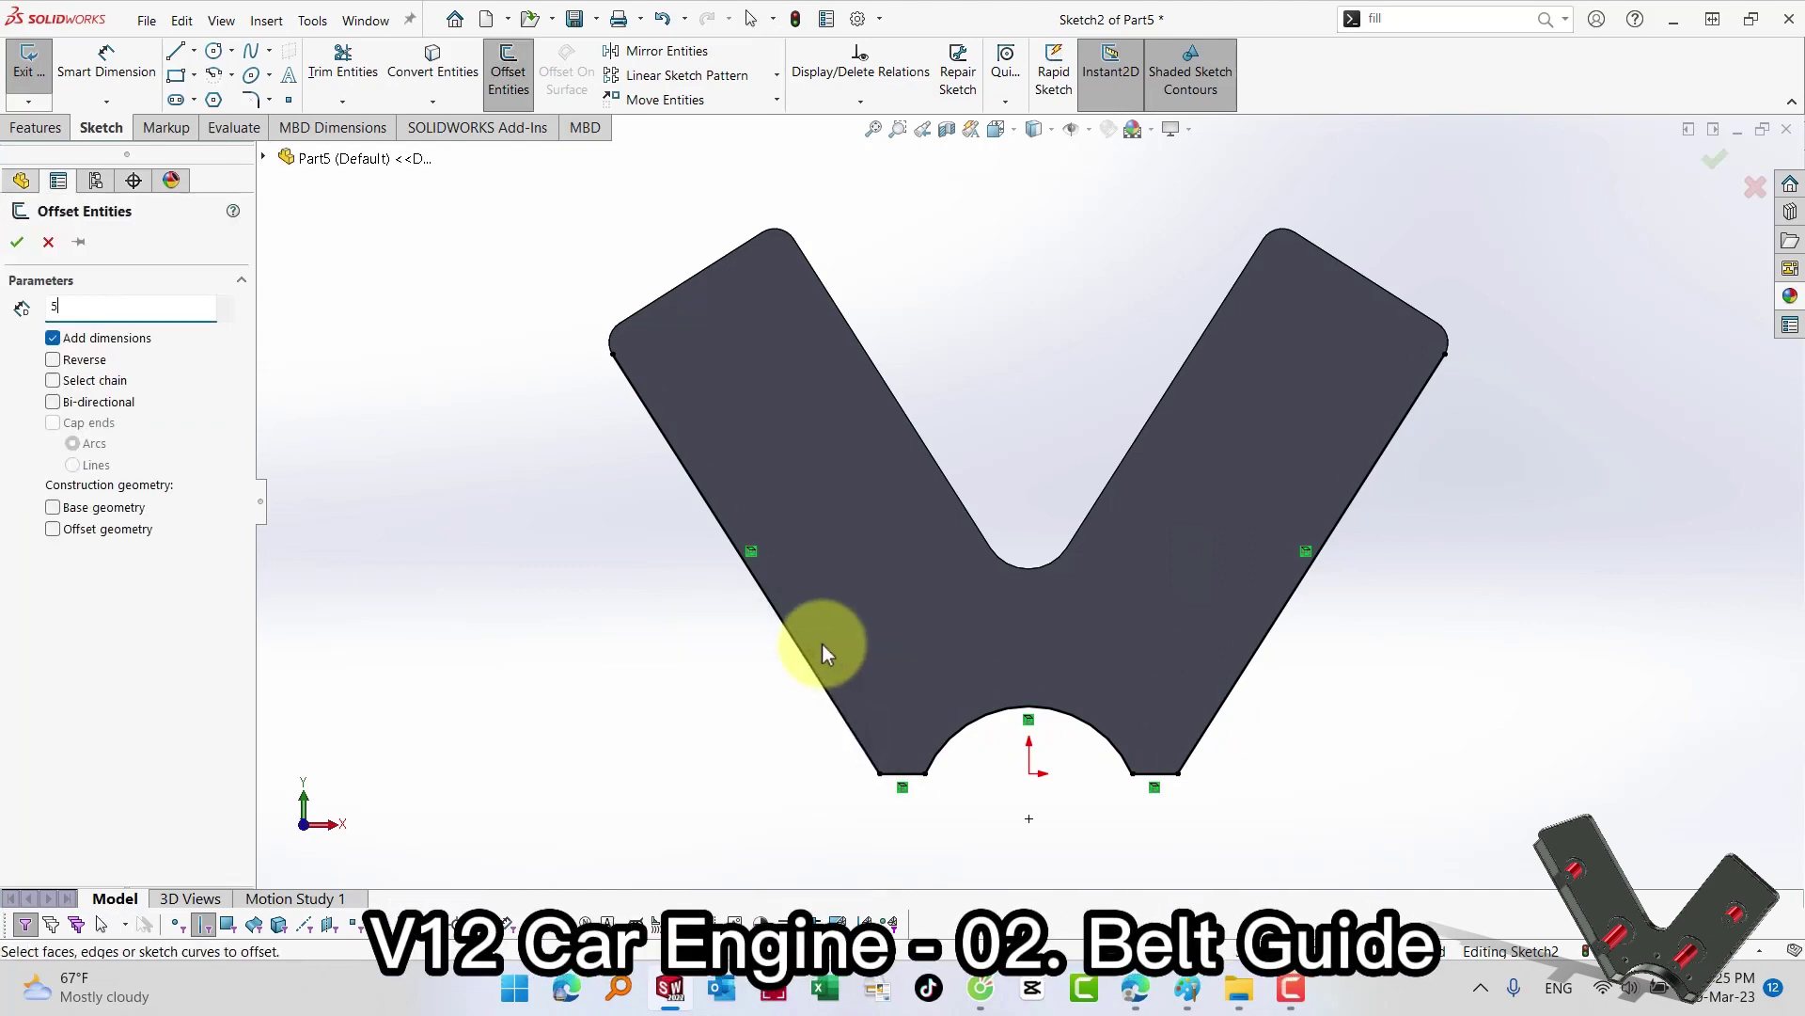
{"action": "type", "text": "5"}
{"action": "key", "text": "Return"}
{"action": "left_click", "coordinate": [825, 693]}
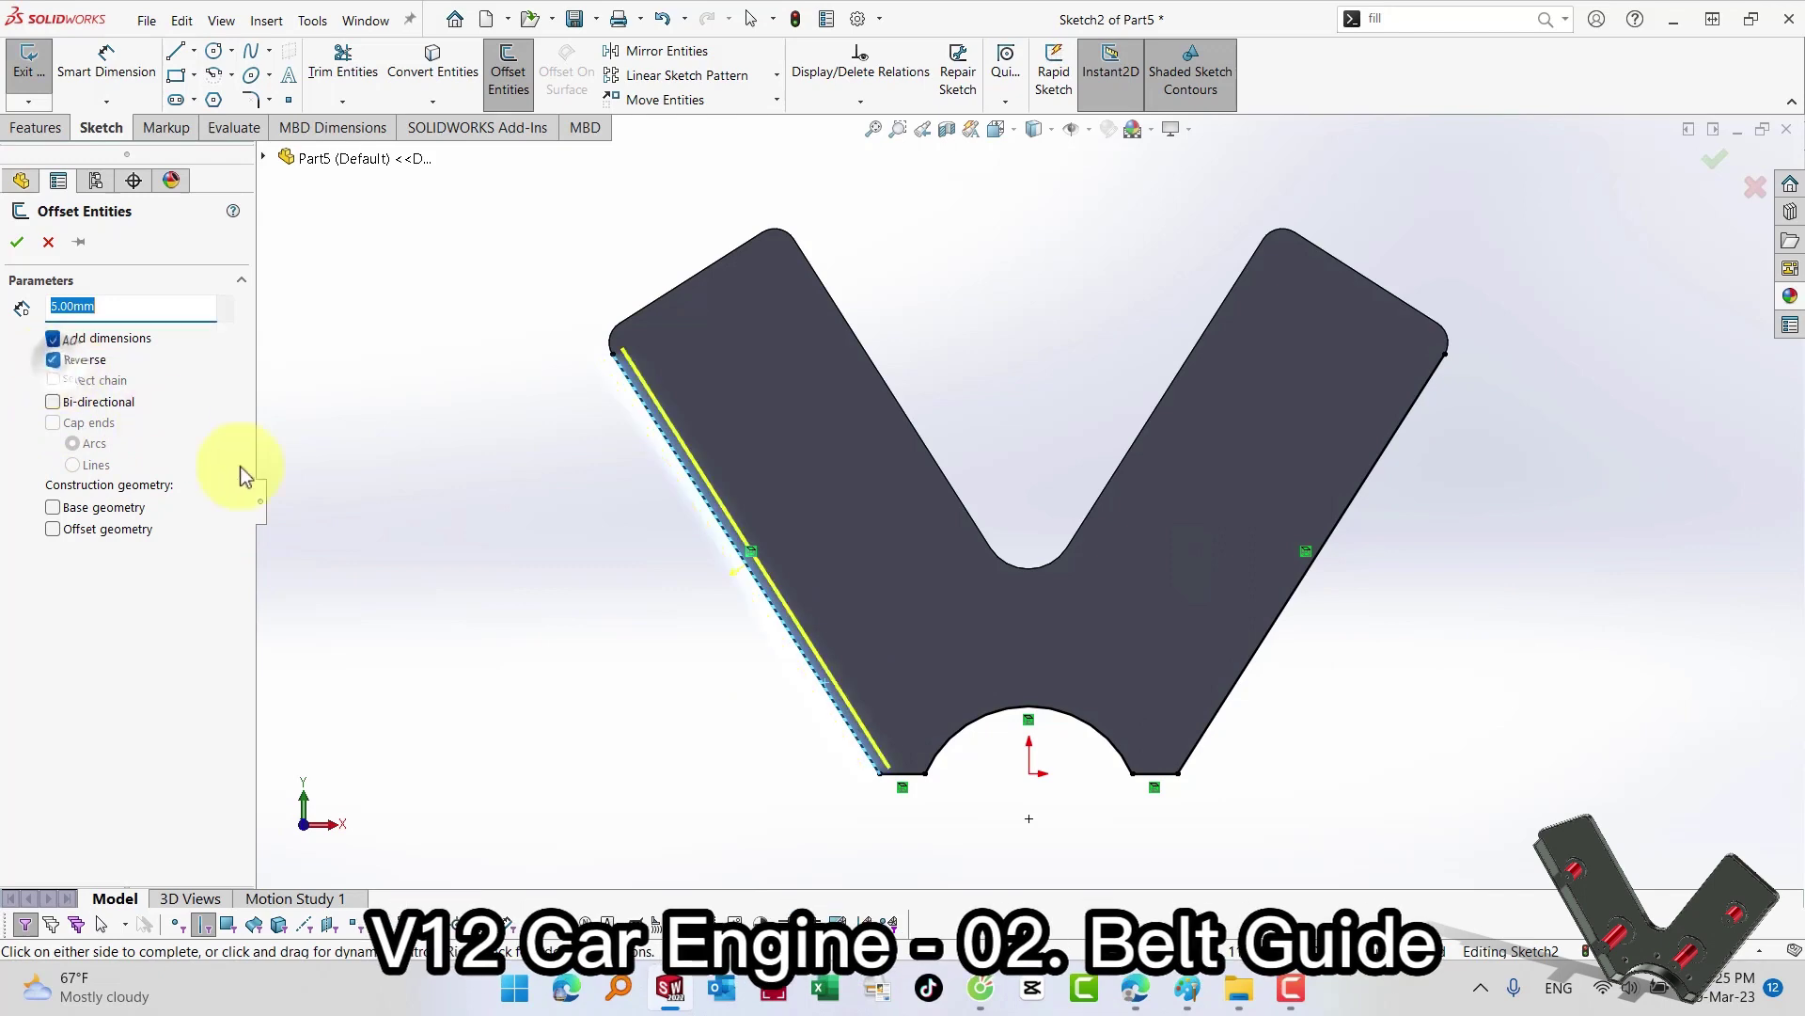
{"action": "left_click", "coordinate": [945, 752]}
{"action": "left_click", "coordinate": [1152, 762]}
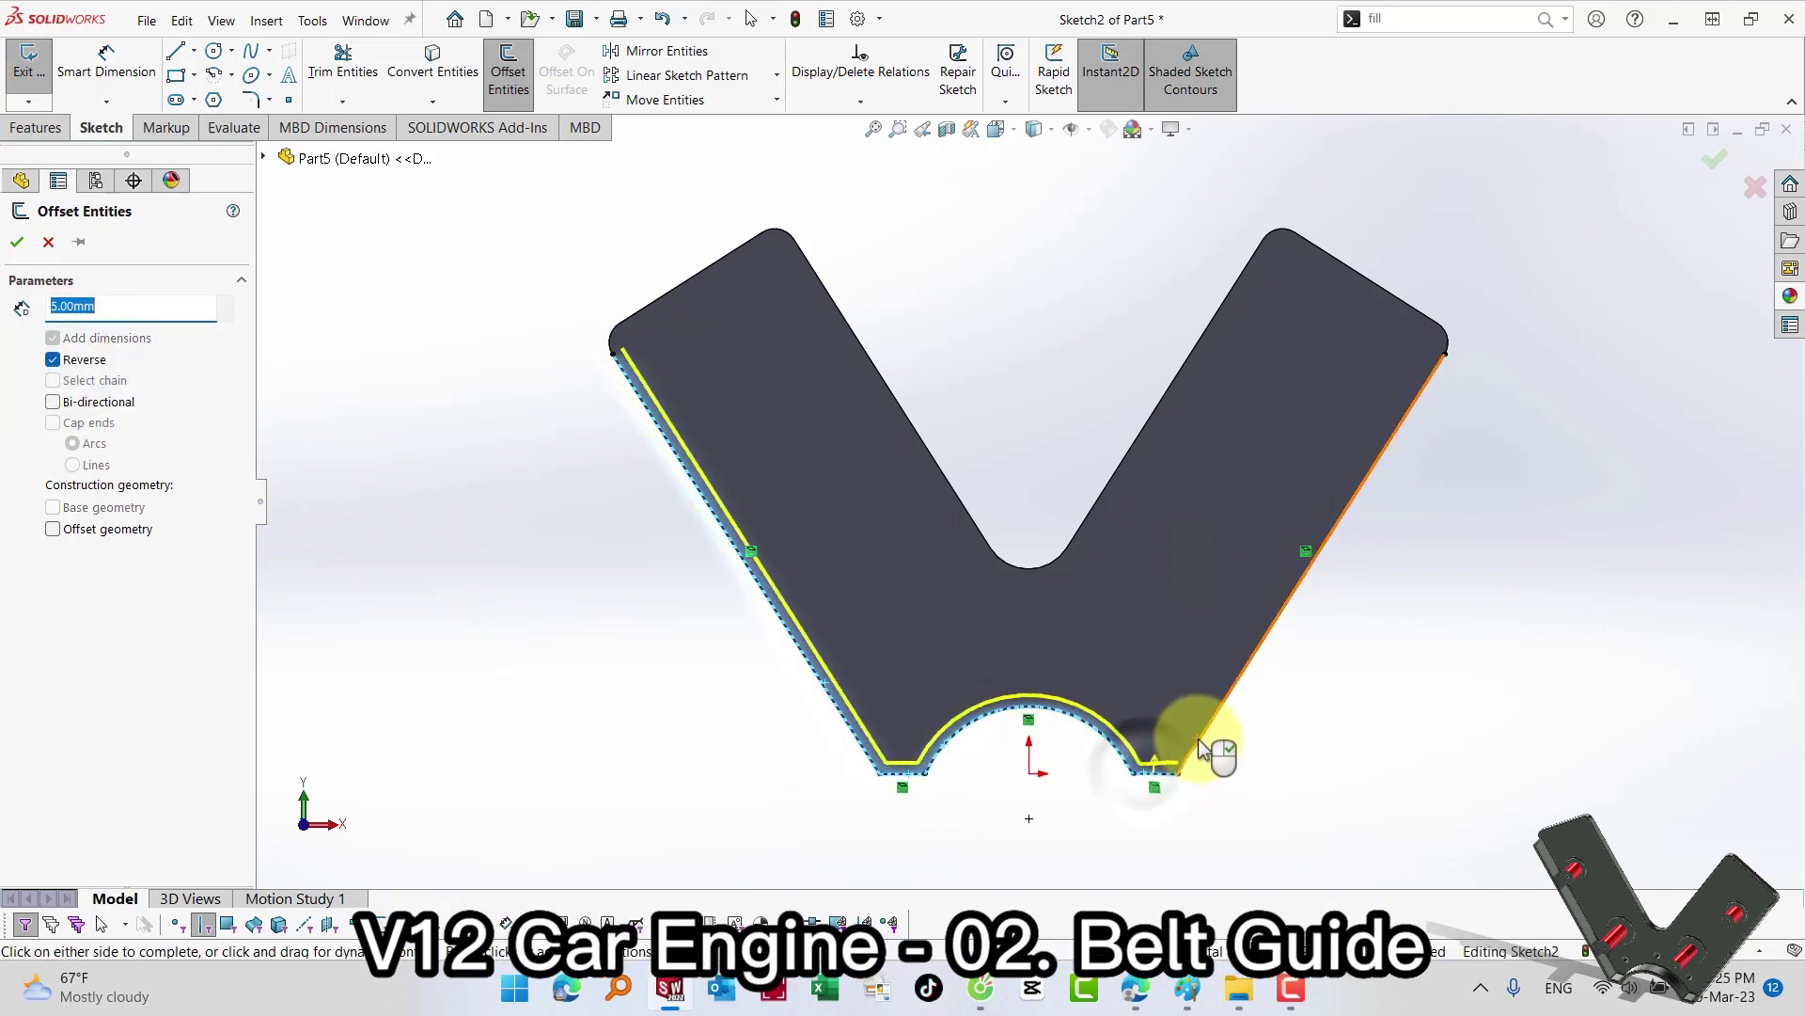
{"action": "left_click", "coordinate": [1194, 749]}
{"action": "left_click", "coordinate": [1198, 743]}
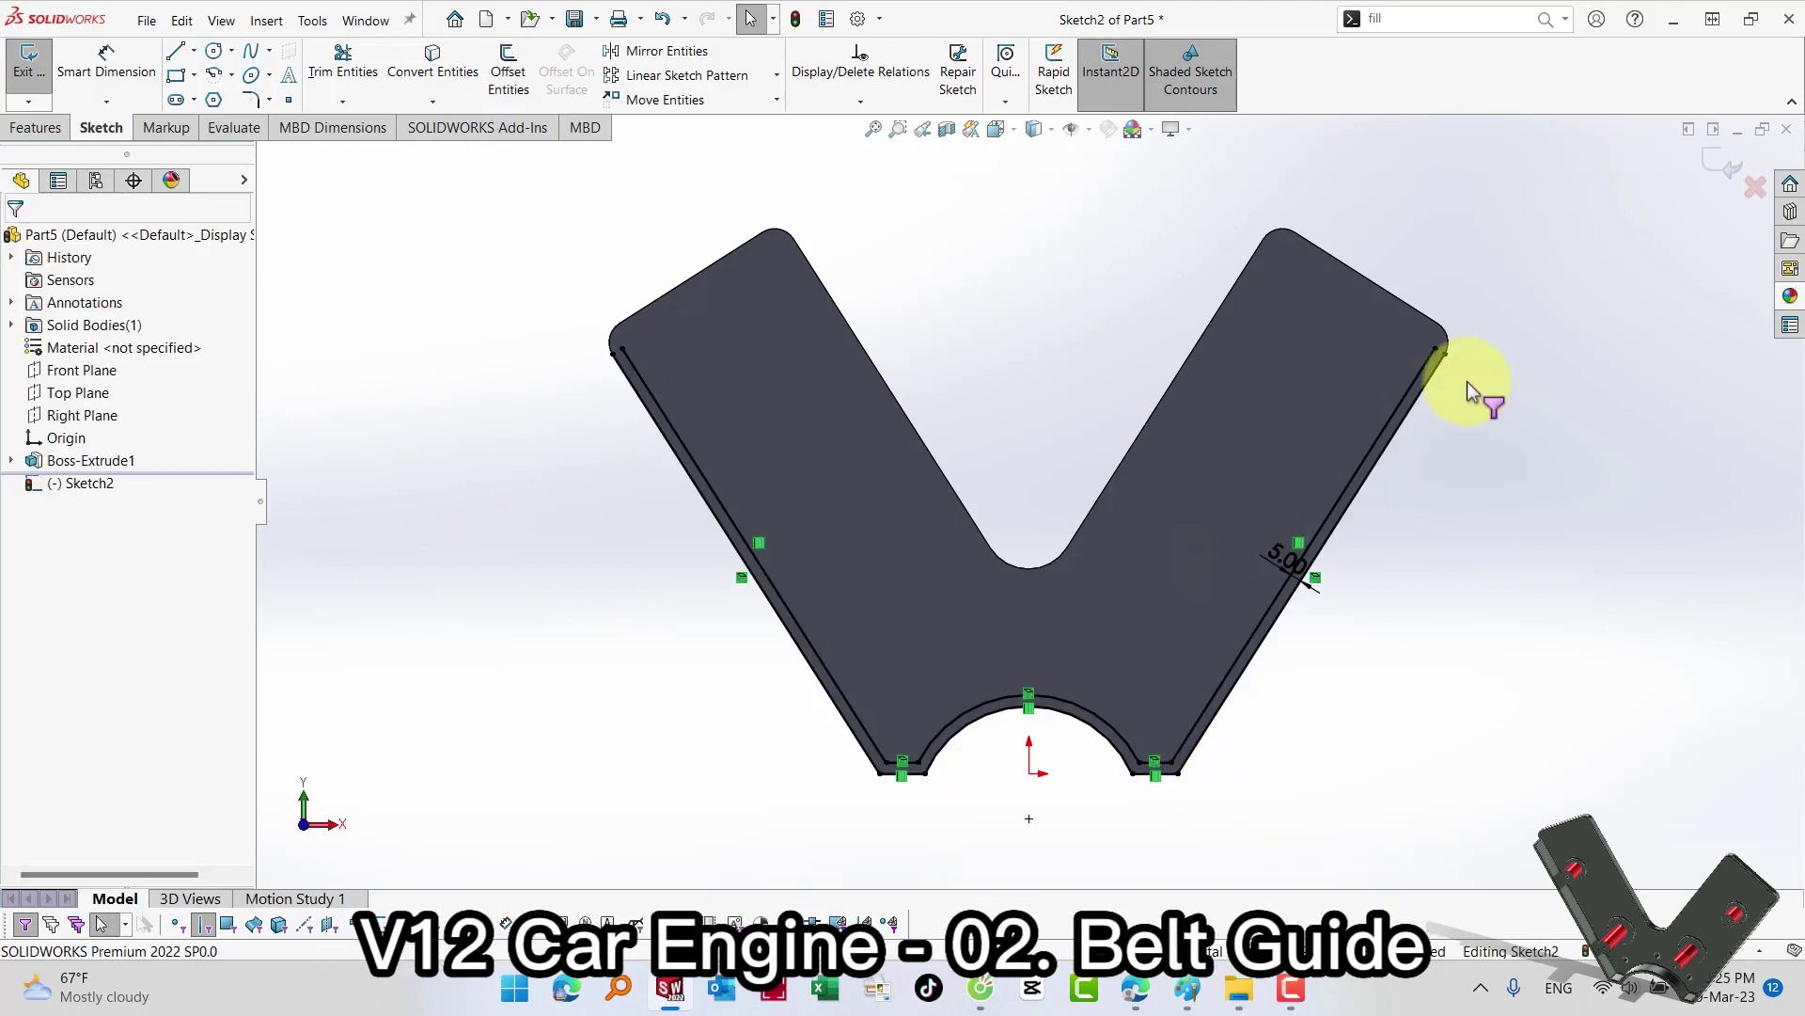
Step: Close both top ends of the offset strip with short lines
{"action": "key", "text": "s"}
{"action": "key", "text": "l"}
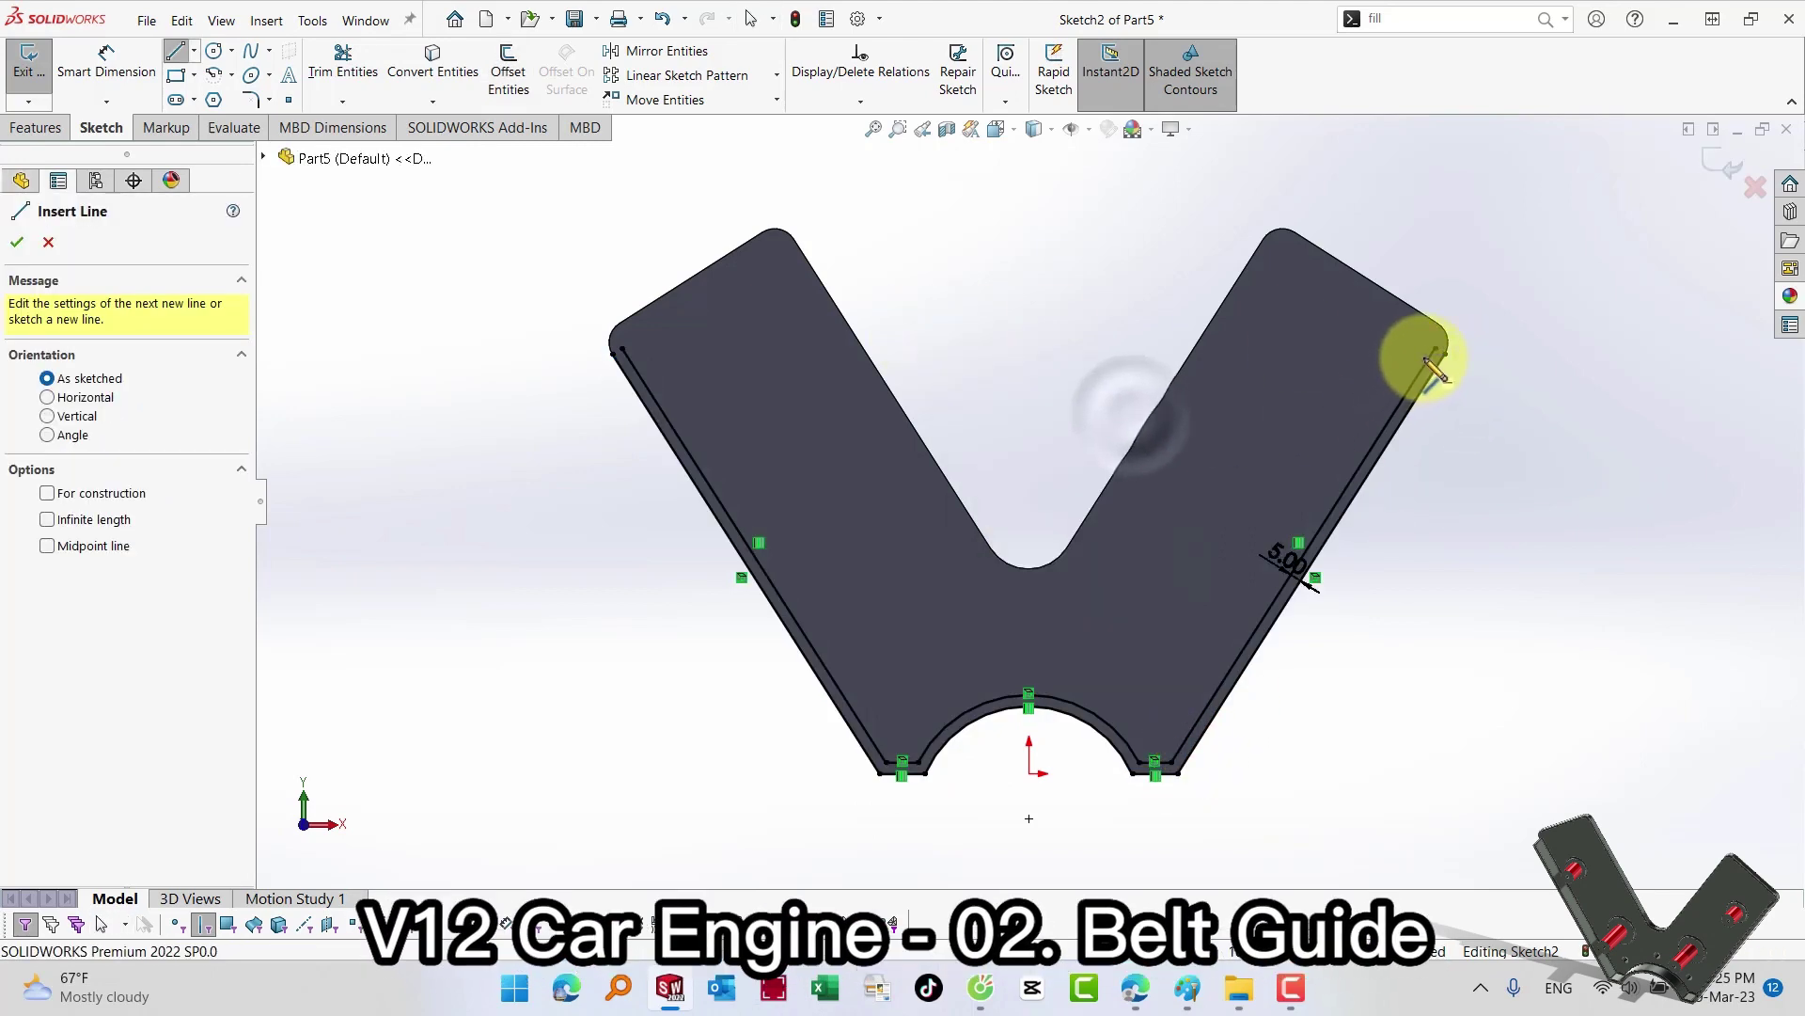
{"action": "left_click", "coordinate": [1436, 352]}
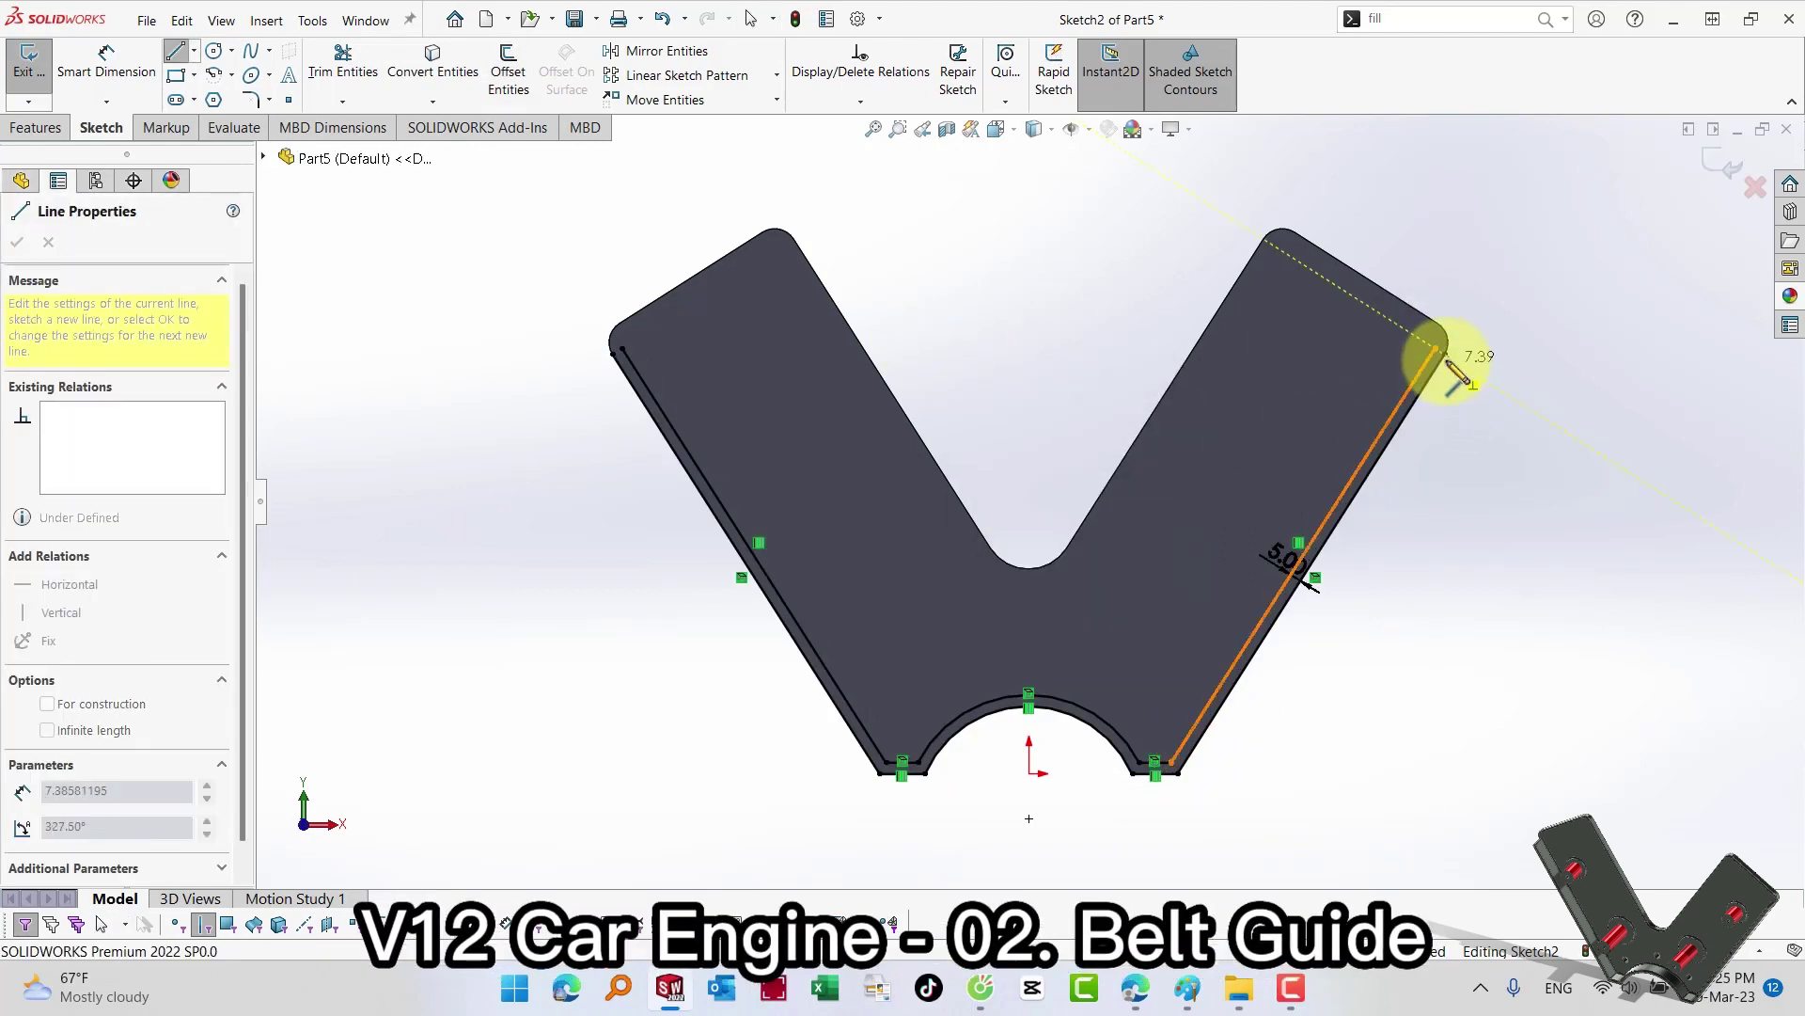
{"action": "left_click", "coordinate": [1429, 334]}
{"action": "left_click", "coordinate": [628, 334]}
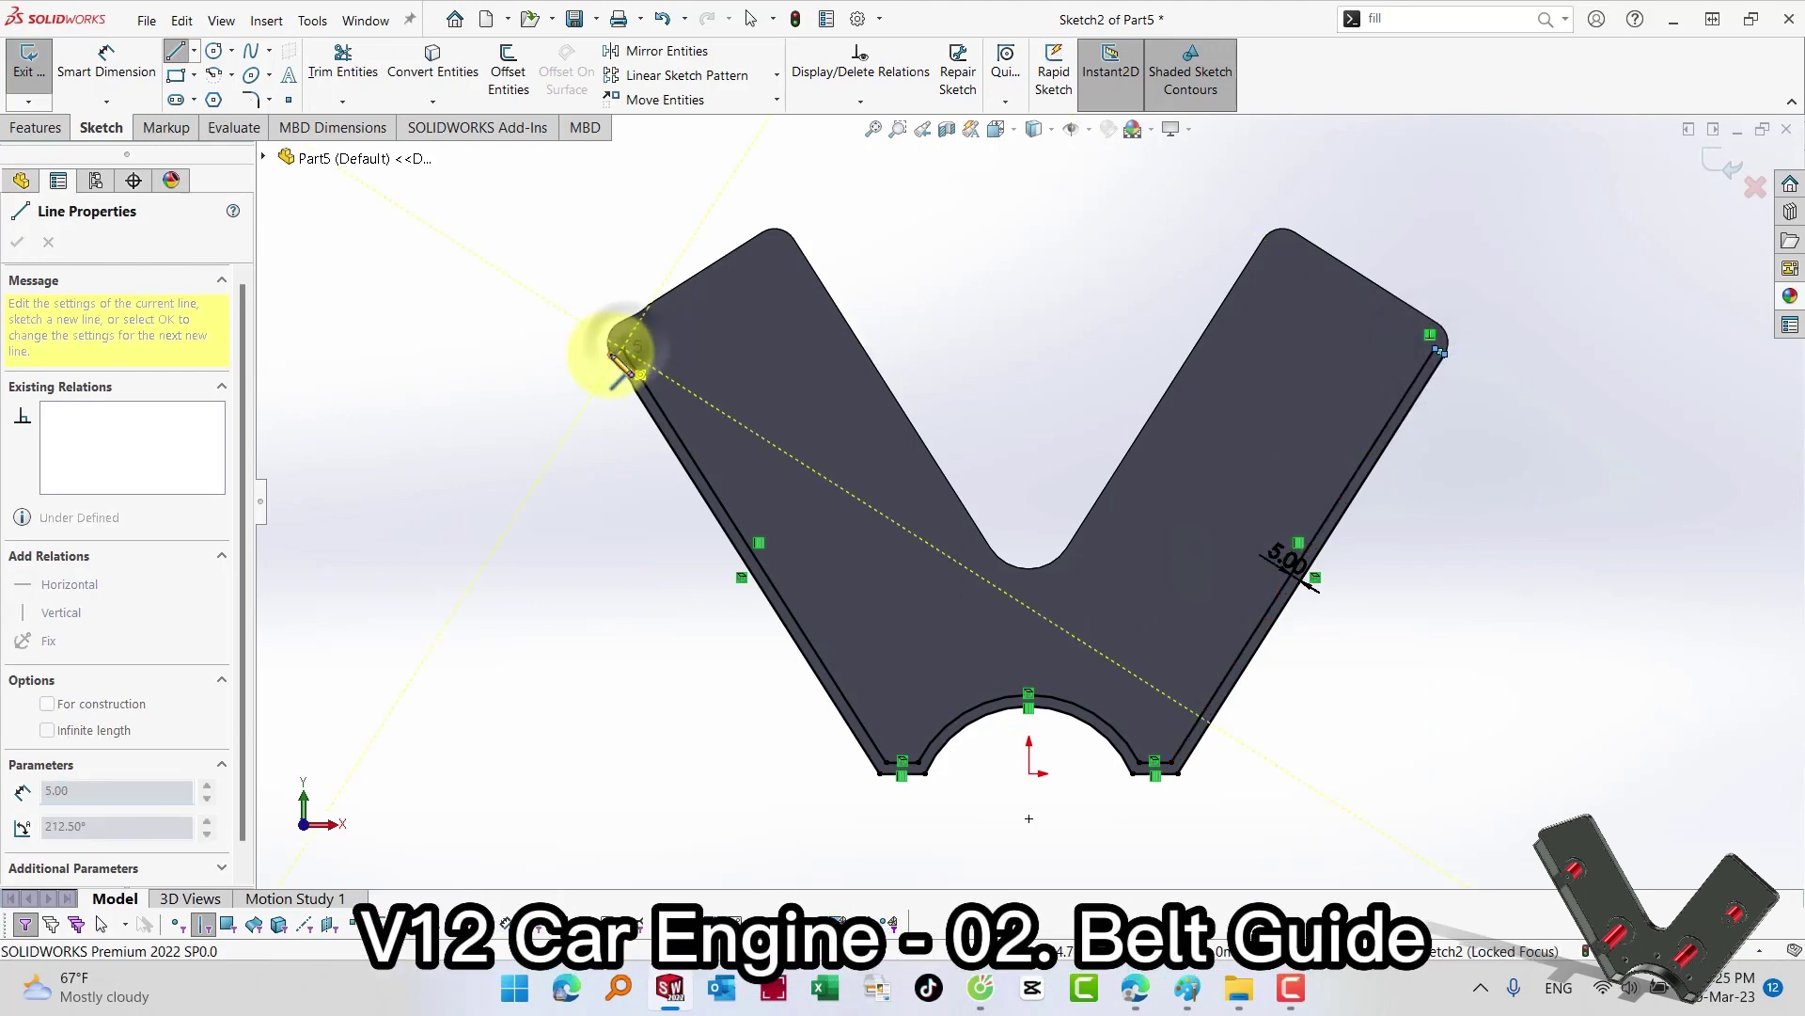
{"action": "key", "text": "Escape"}
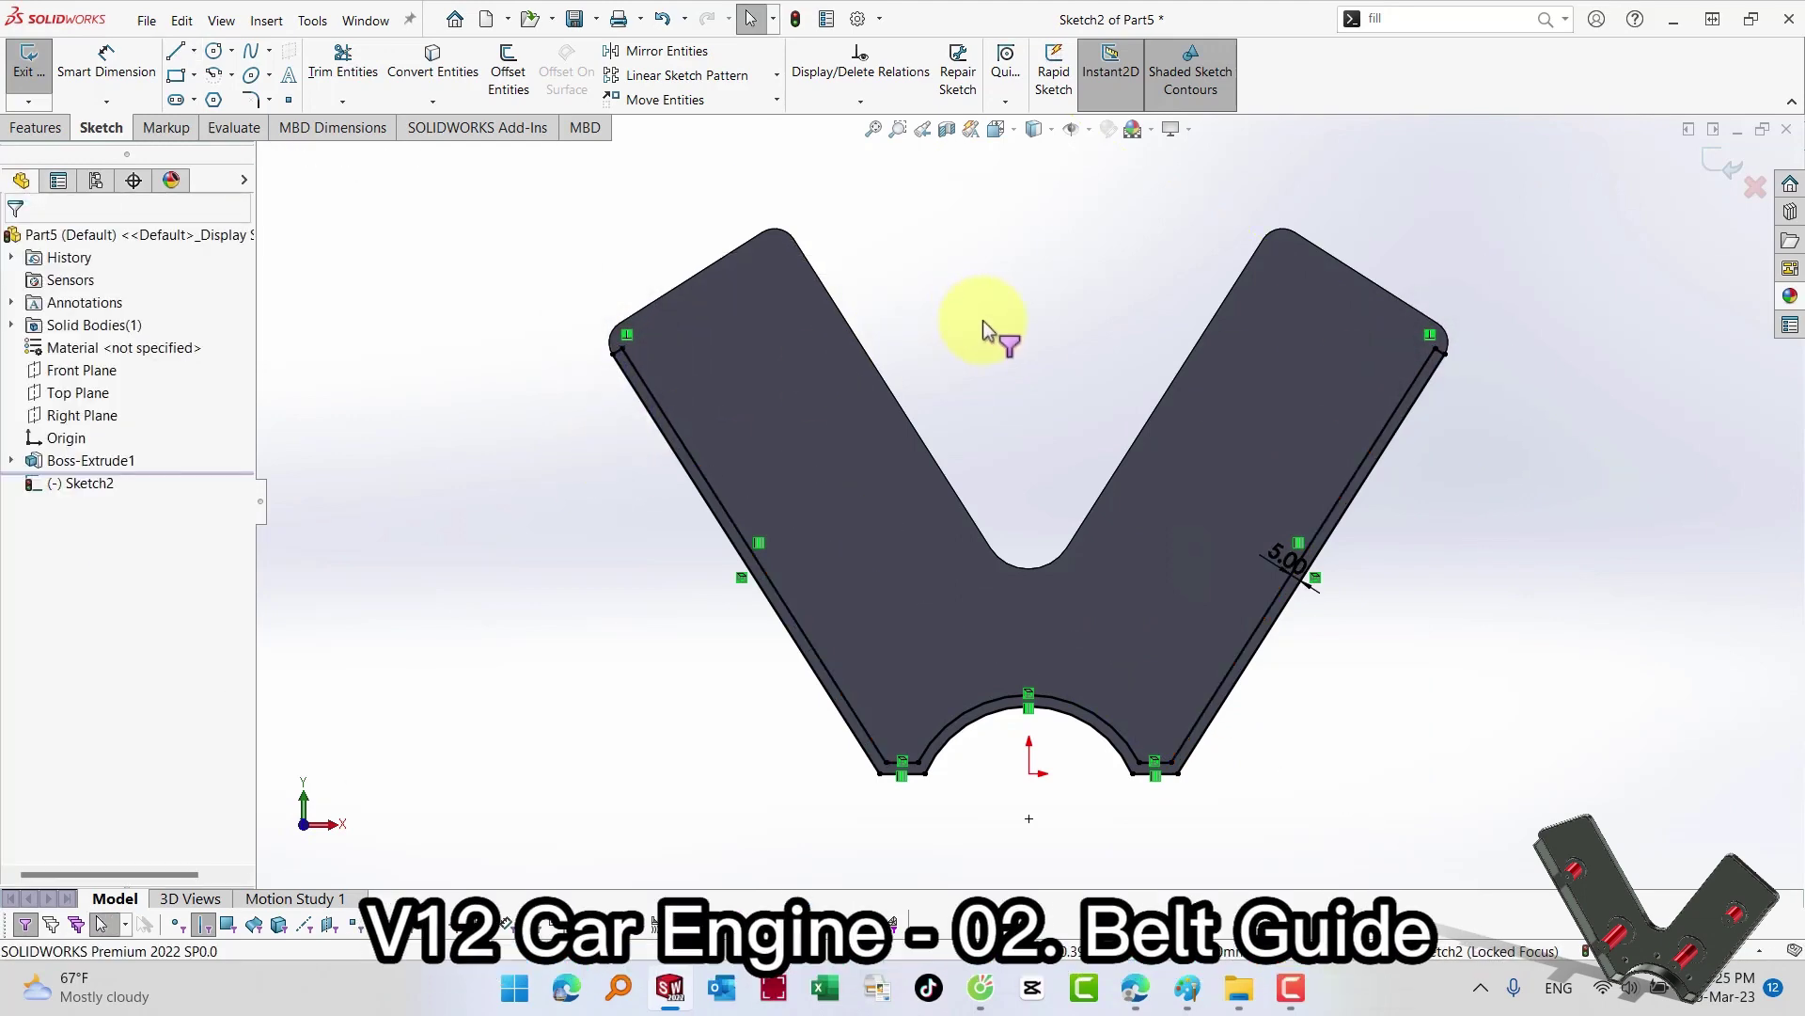
Step: Exit the rim sketch and extrude it 10 mm as Boss-Extrude2 in Trimetric view
{"action": "key", "text": "s"}
{"action": "left_click", "coordinate": [1132, 329]}
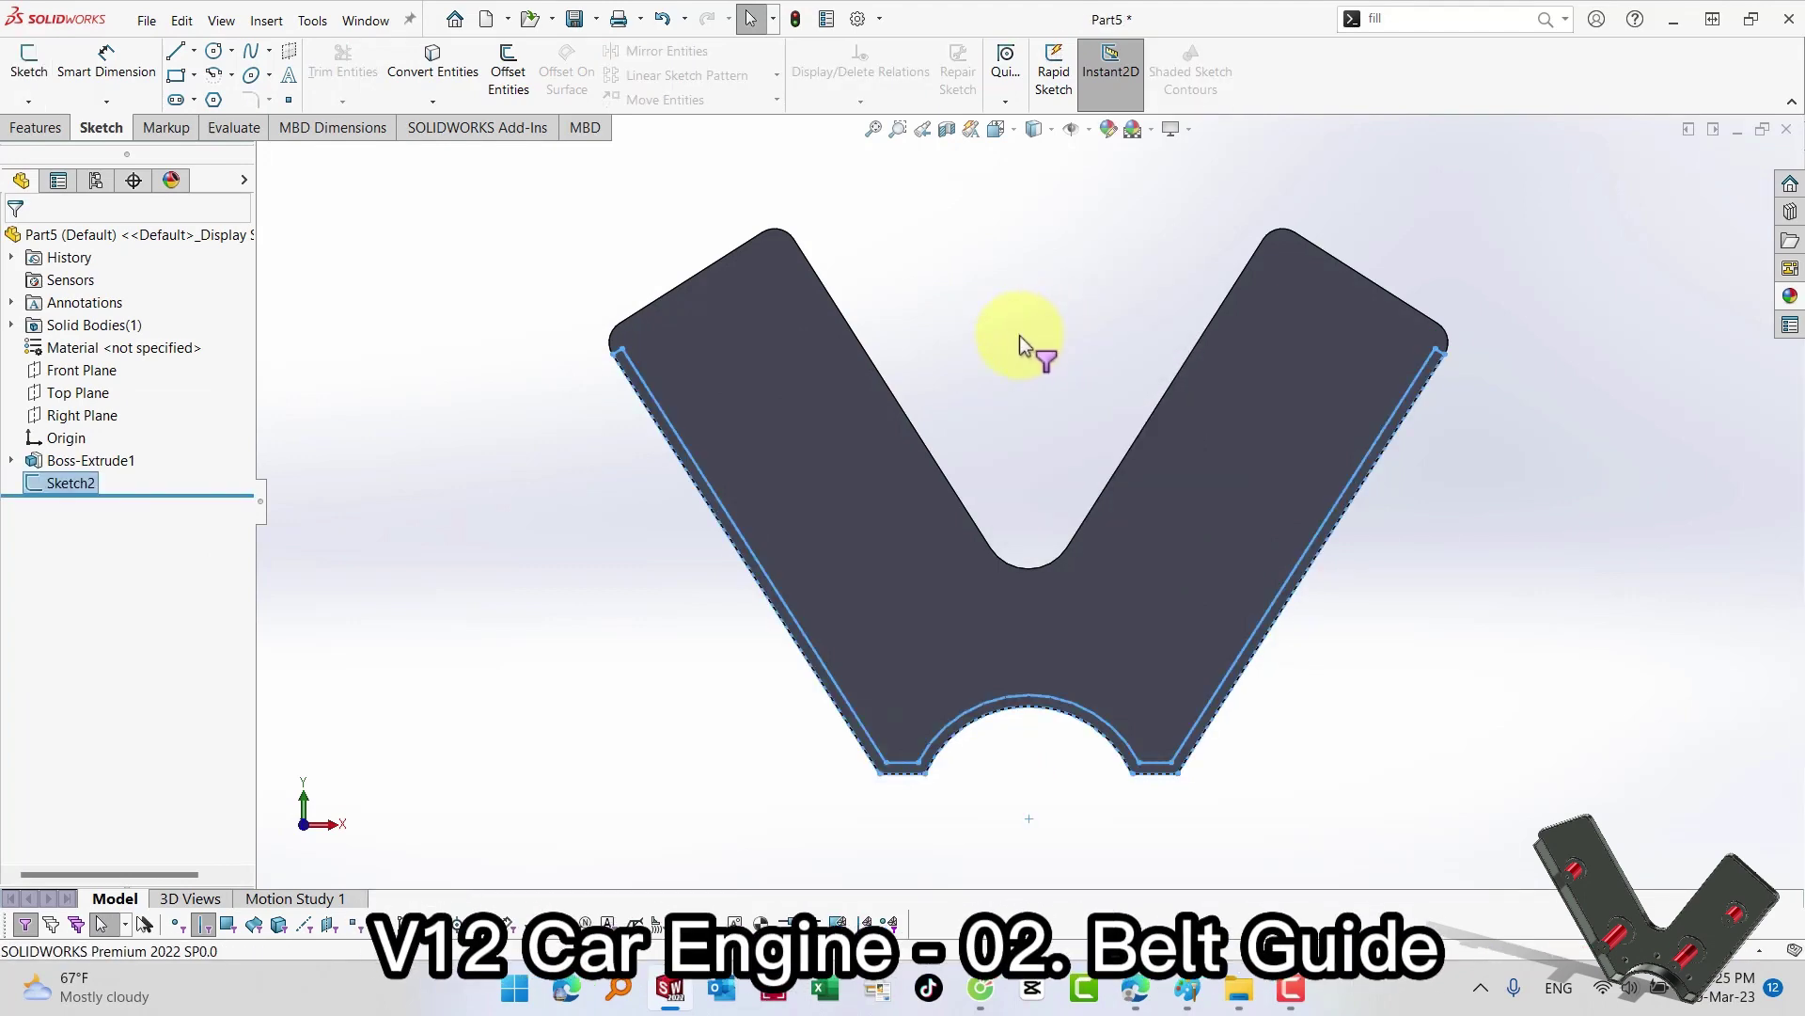
{"action": "key", "text": "ctrl+7"}
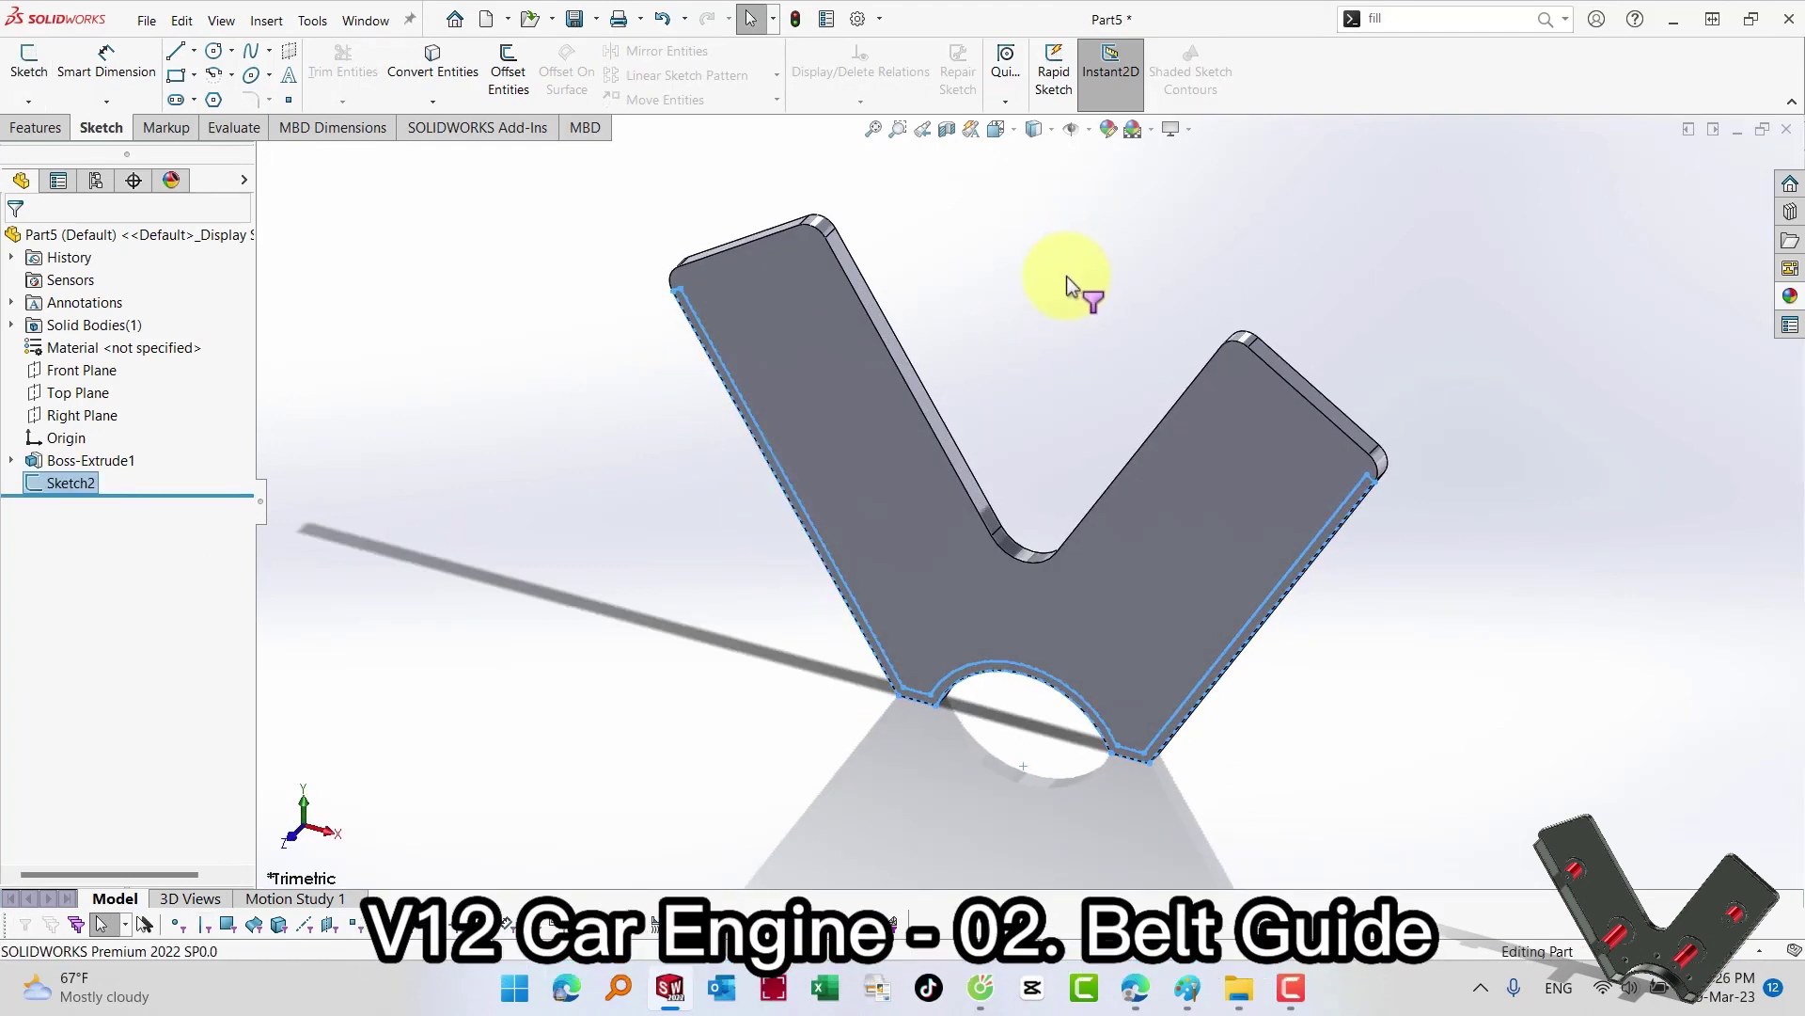
{"action": "key", "text": "s"}
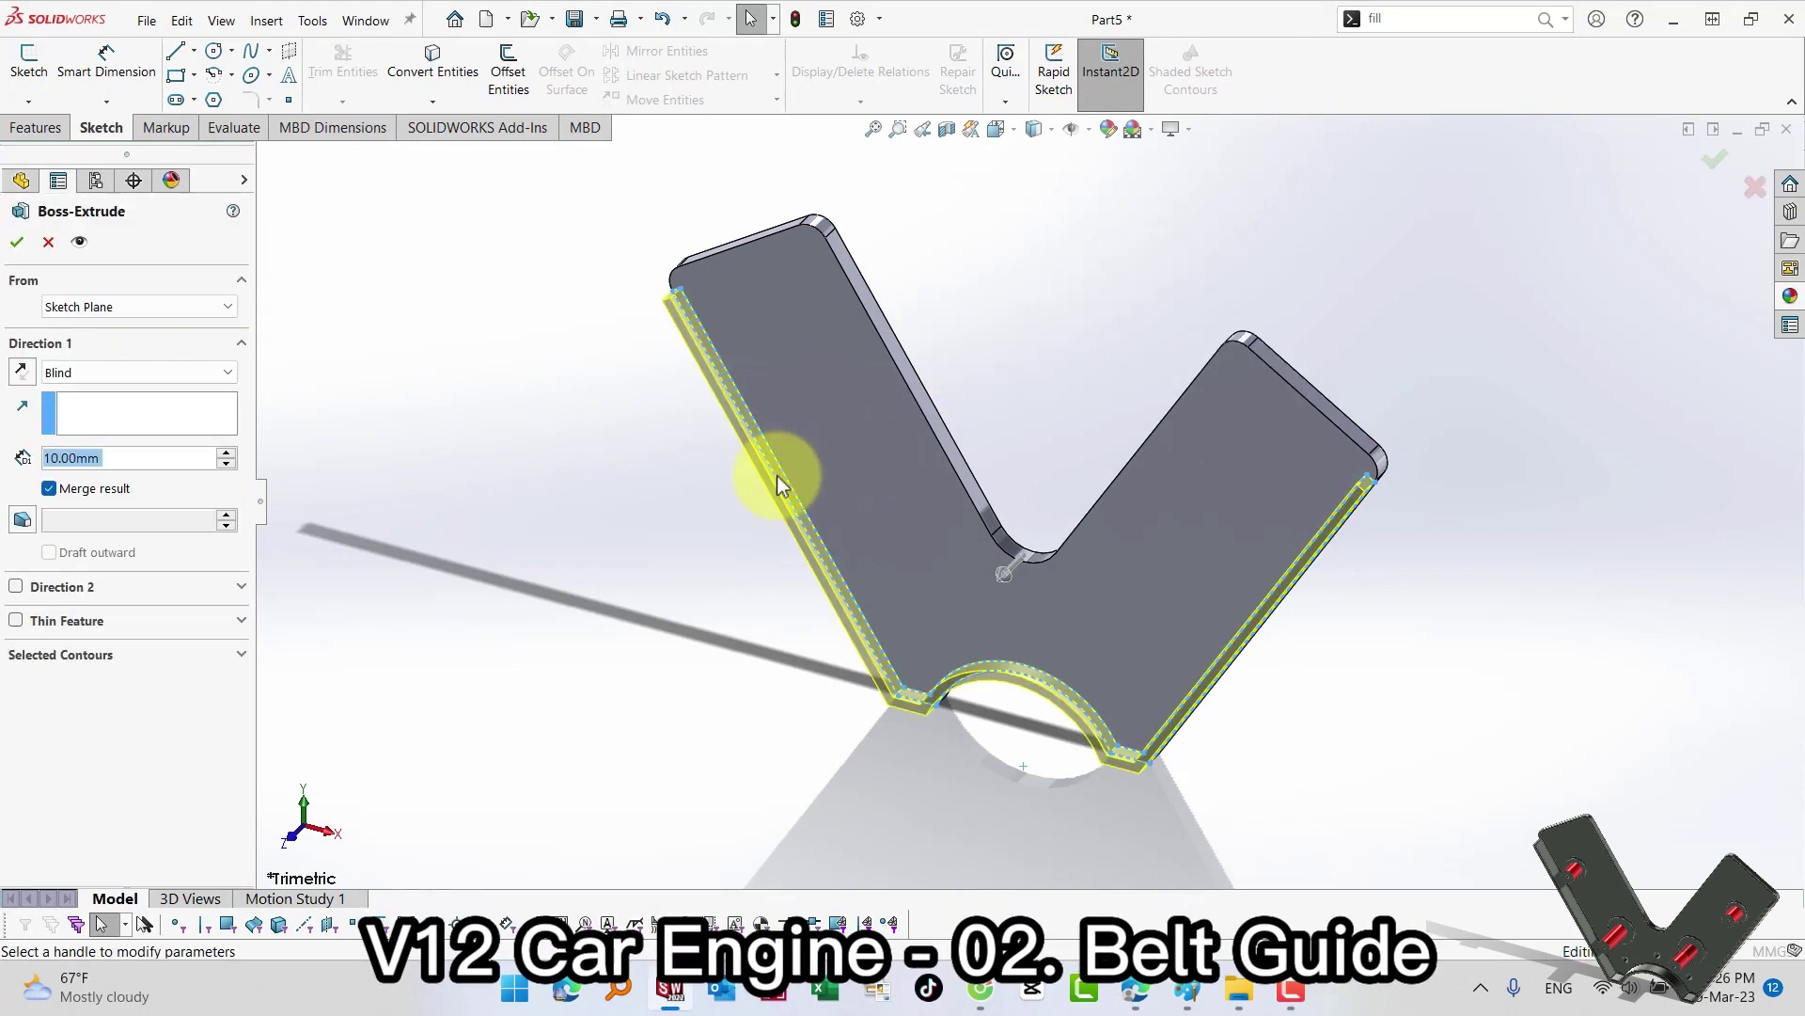
{"action": "key", "text": "Return"}
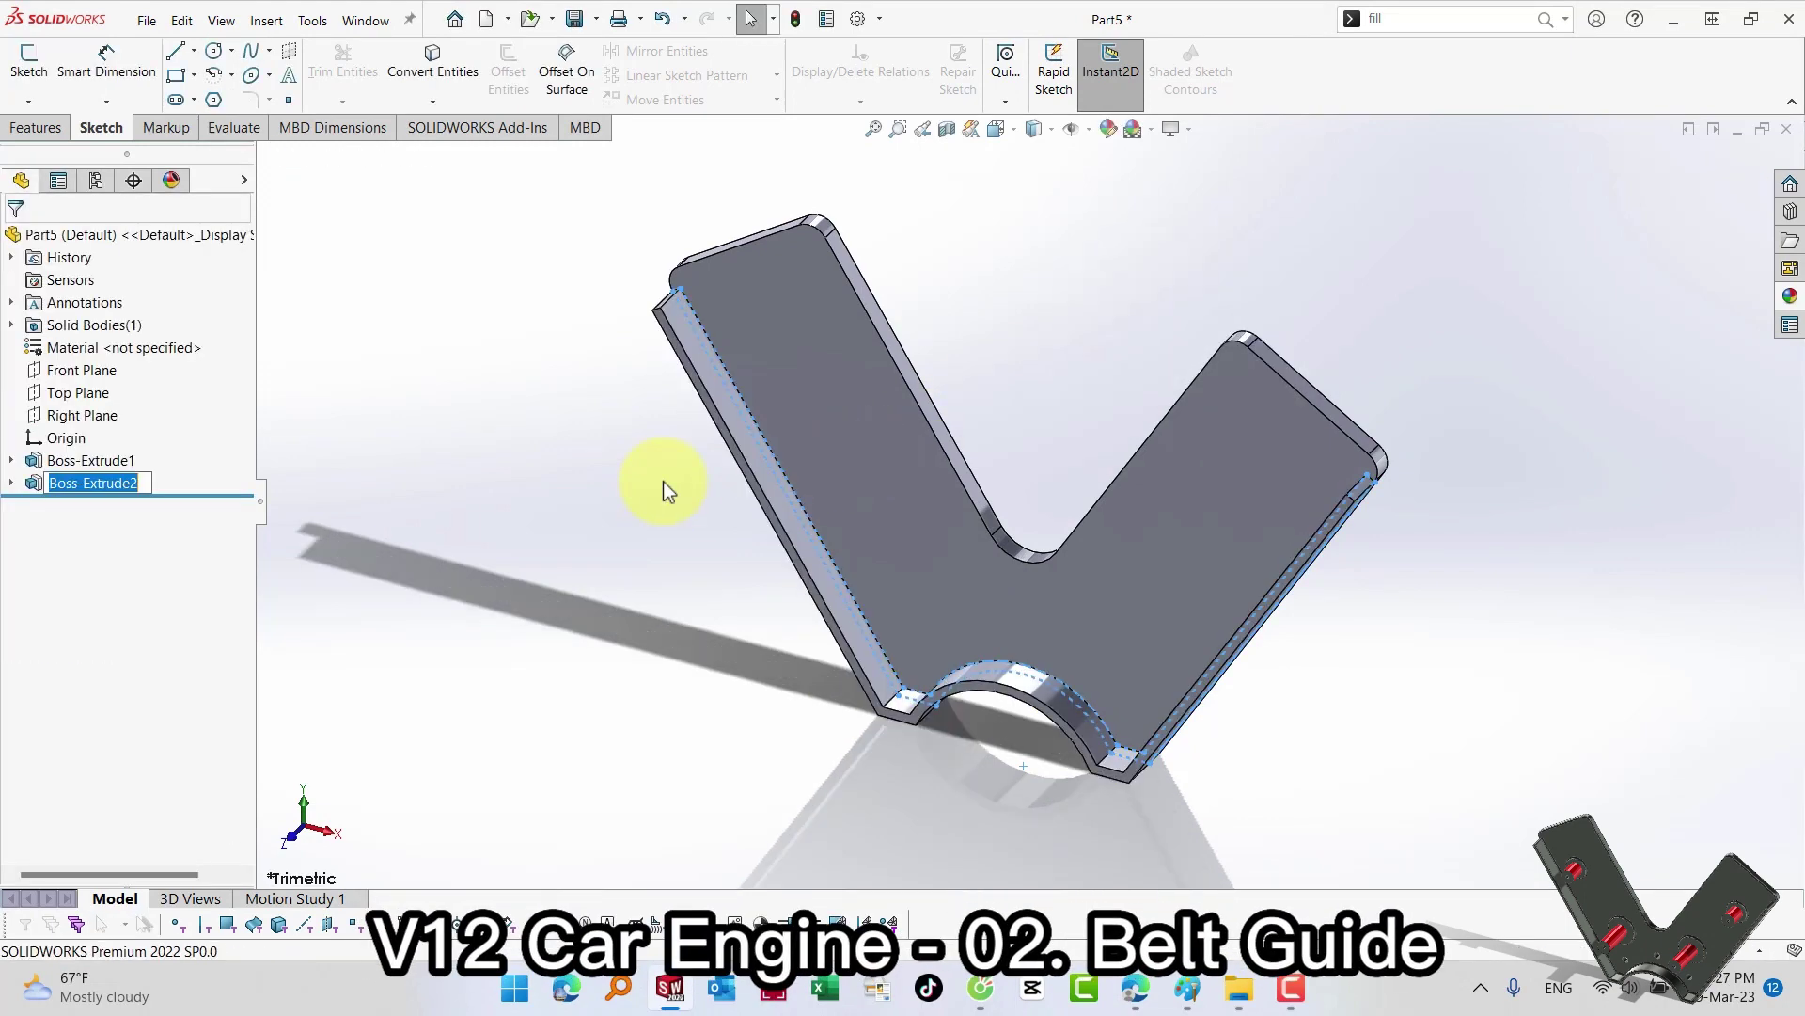
Step: Start a new sketch on the plate's front face, viewed normal to it
{"action": "left_click", "coordinate": [1023, 585]}
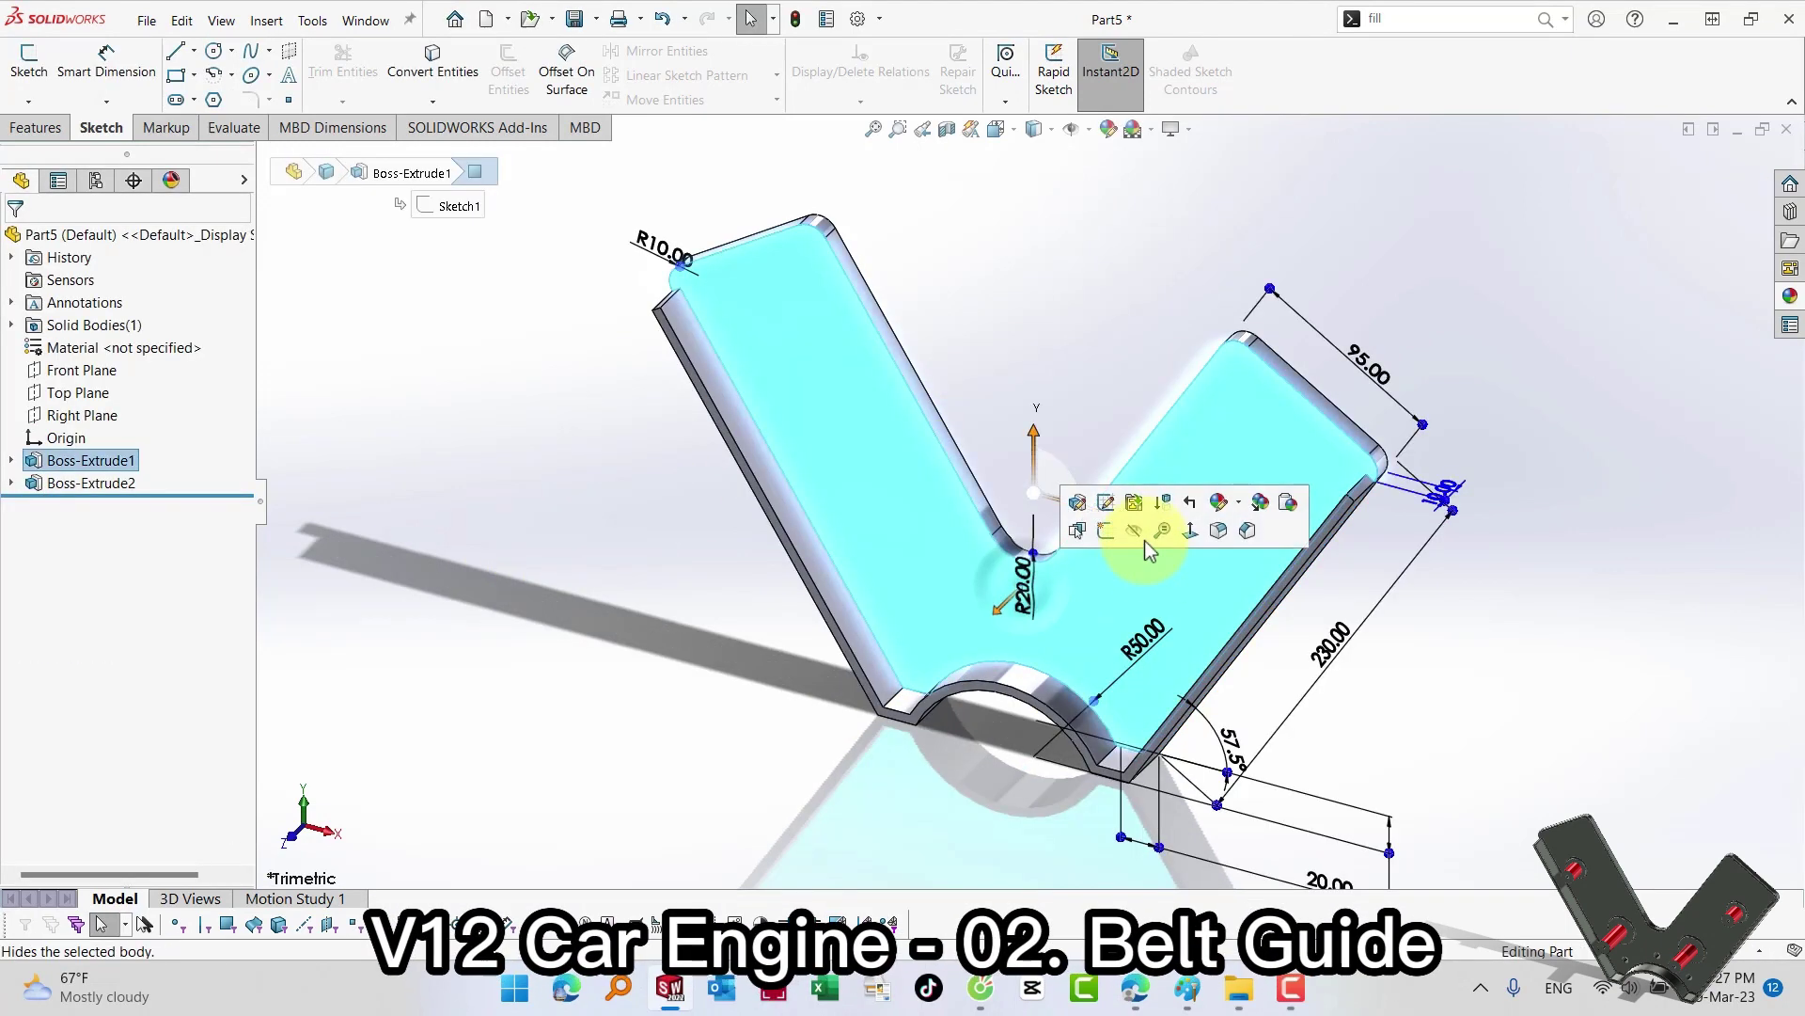
{"action": "left_click", "coordinate": [1192, 536]}
{"action": "left_click", "coordinate": [1158, 596]}
{"action": "left_click", "coordinate": [1213, 545]}
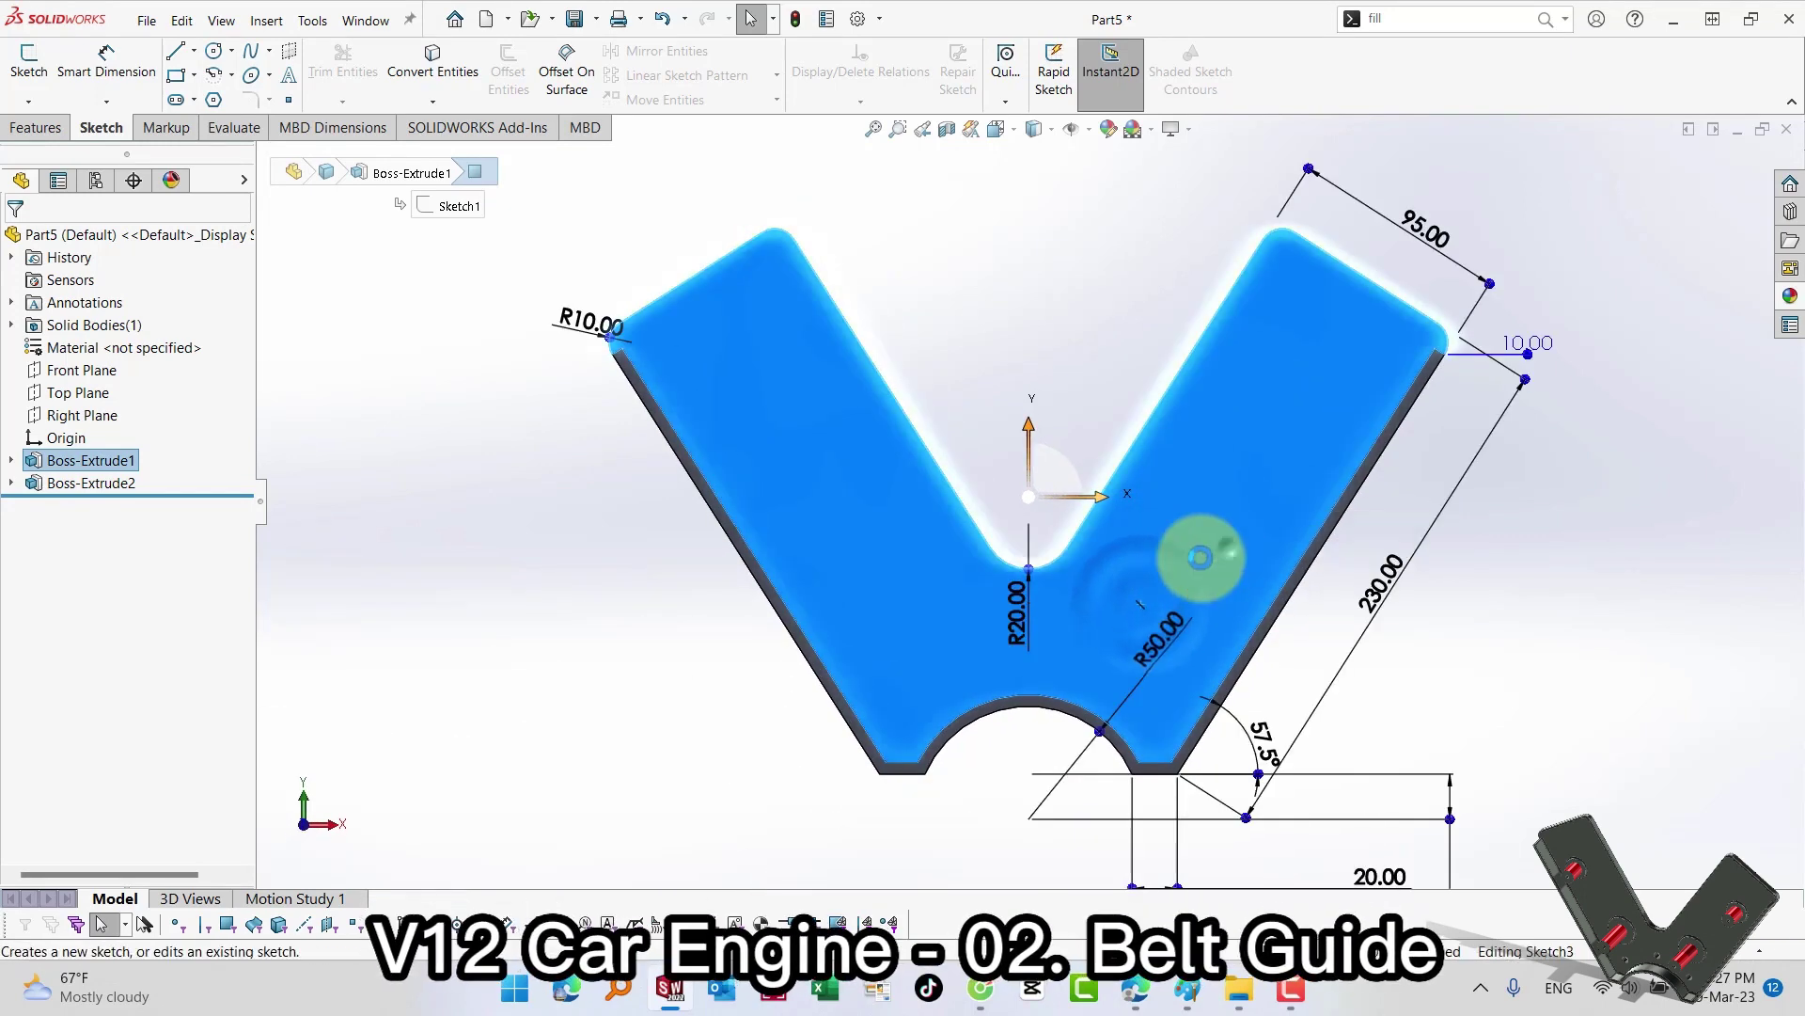
{"action": "scroll", "coordinate": [1003, 497], "scroll_direction": "up", "scroll_amount": 3}
{"action": "left_click", "coordinate": [1418, 737]}
Step: Draw a large circle below the plate and make it construction geometry
{"action": "key", "text": "s"}
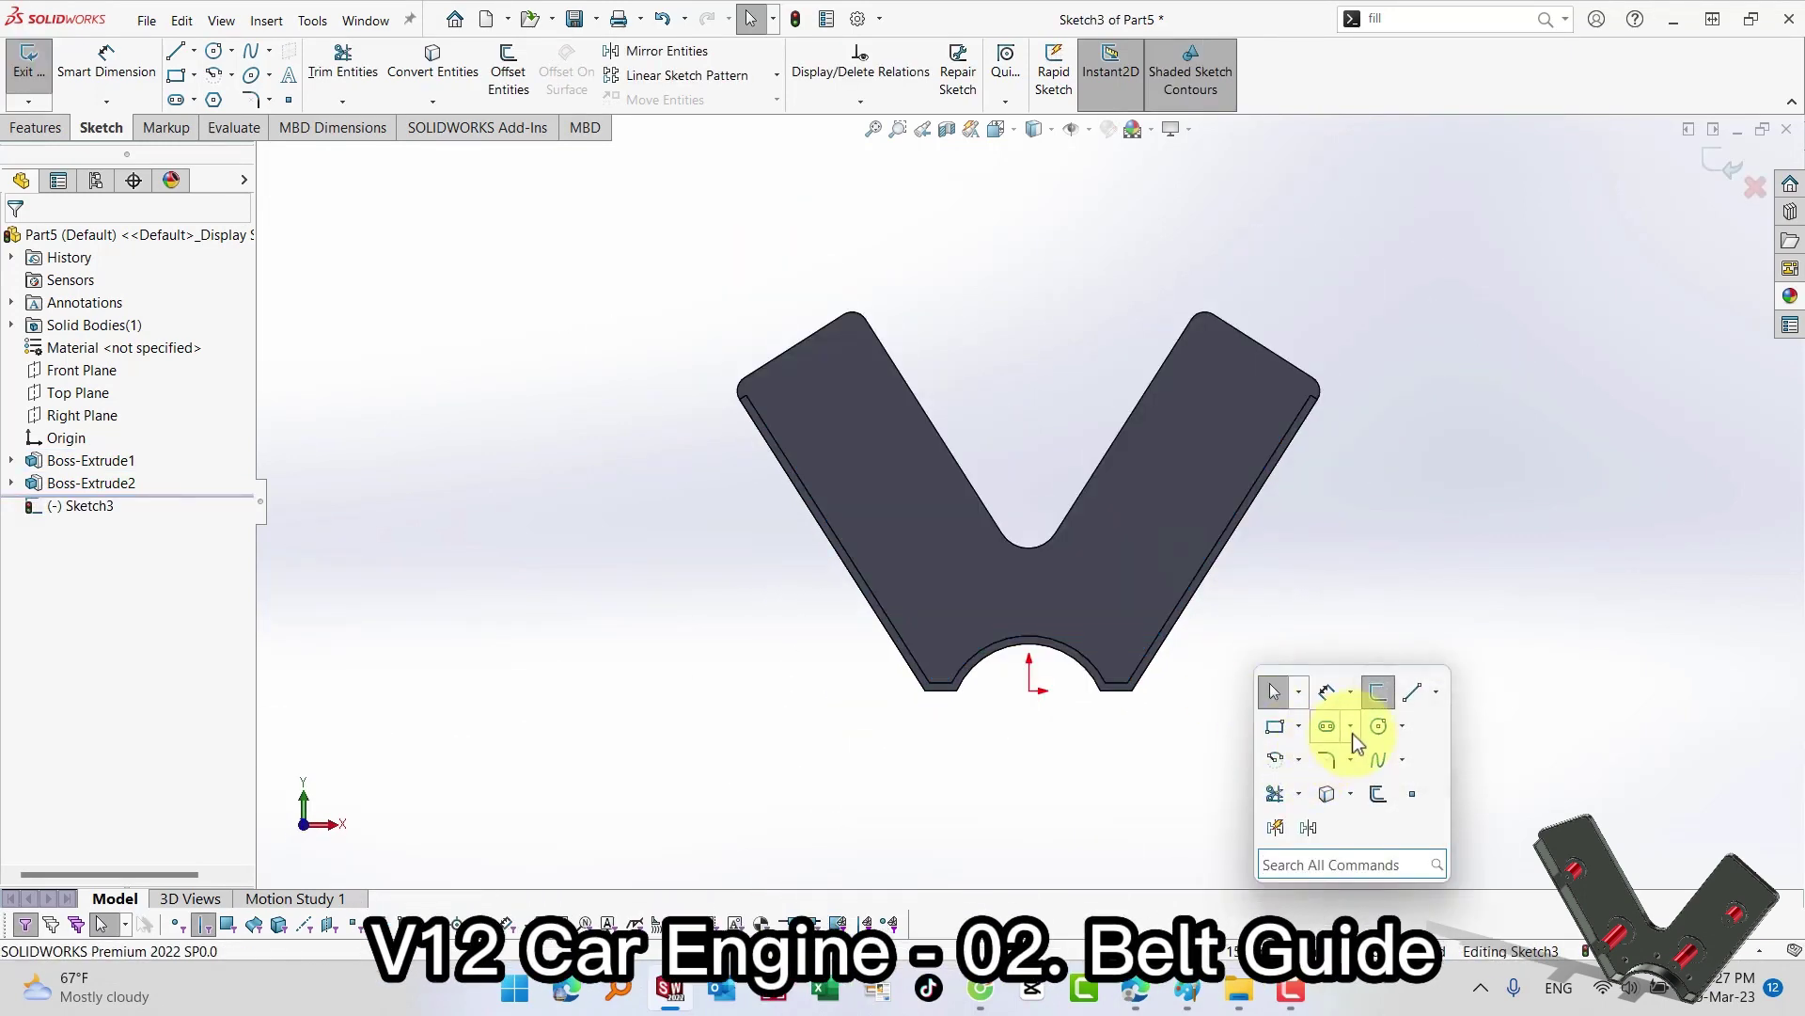
{"action": "left_click", "coordinate": [1379, 725]}
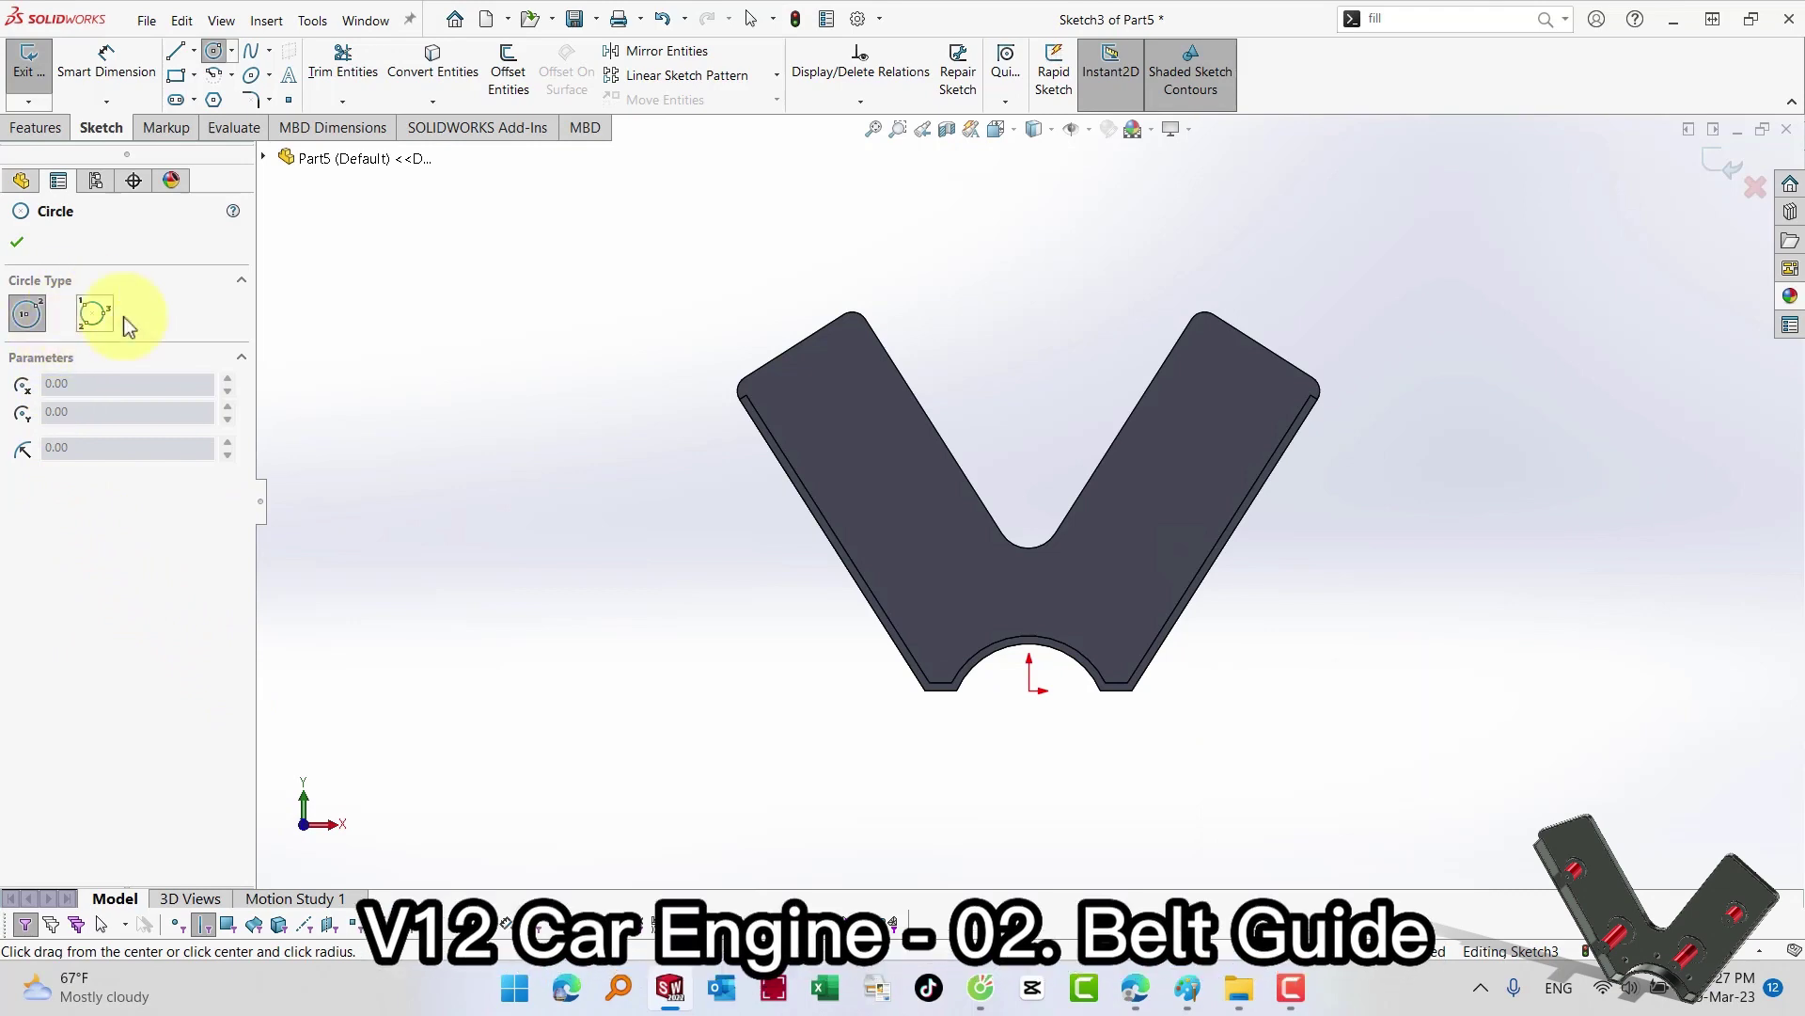
{"action": "left_click", "coordinate": [1042, 749]}
{"action": "left_click", "coordinate": [1041, 602]}
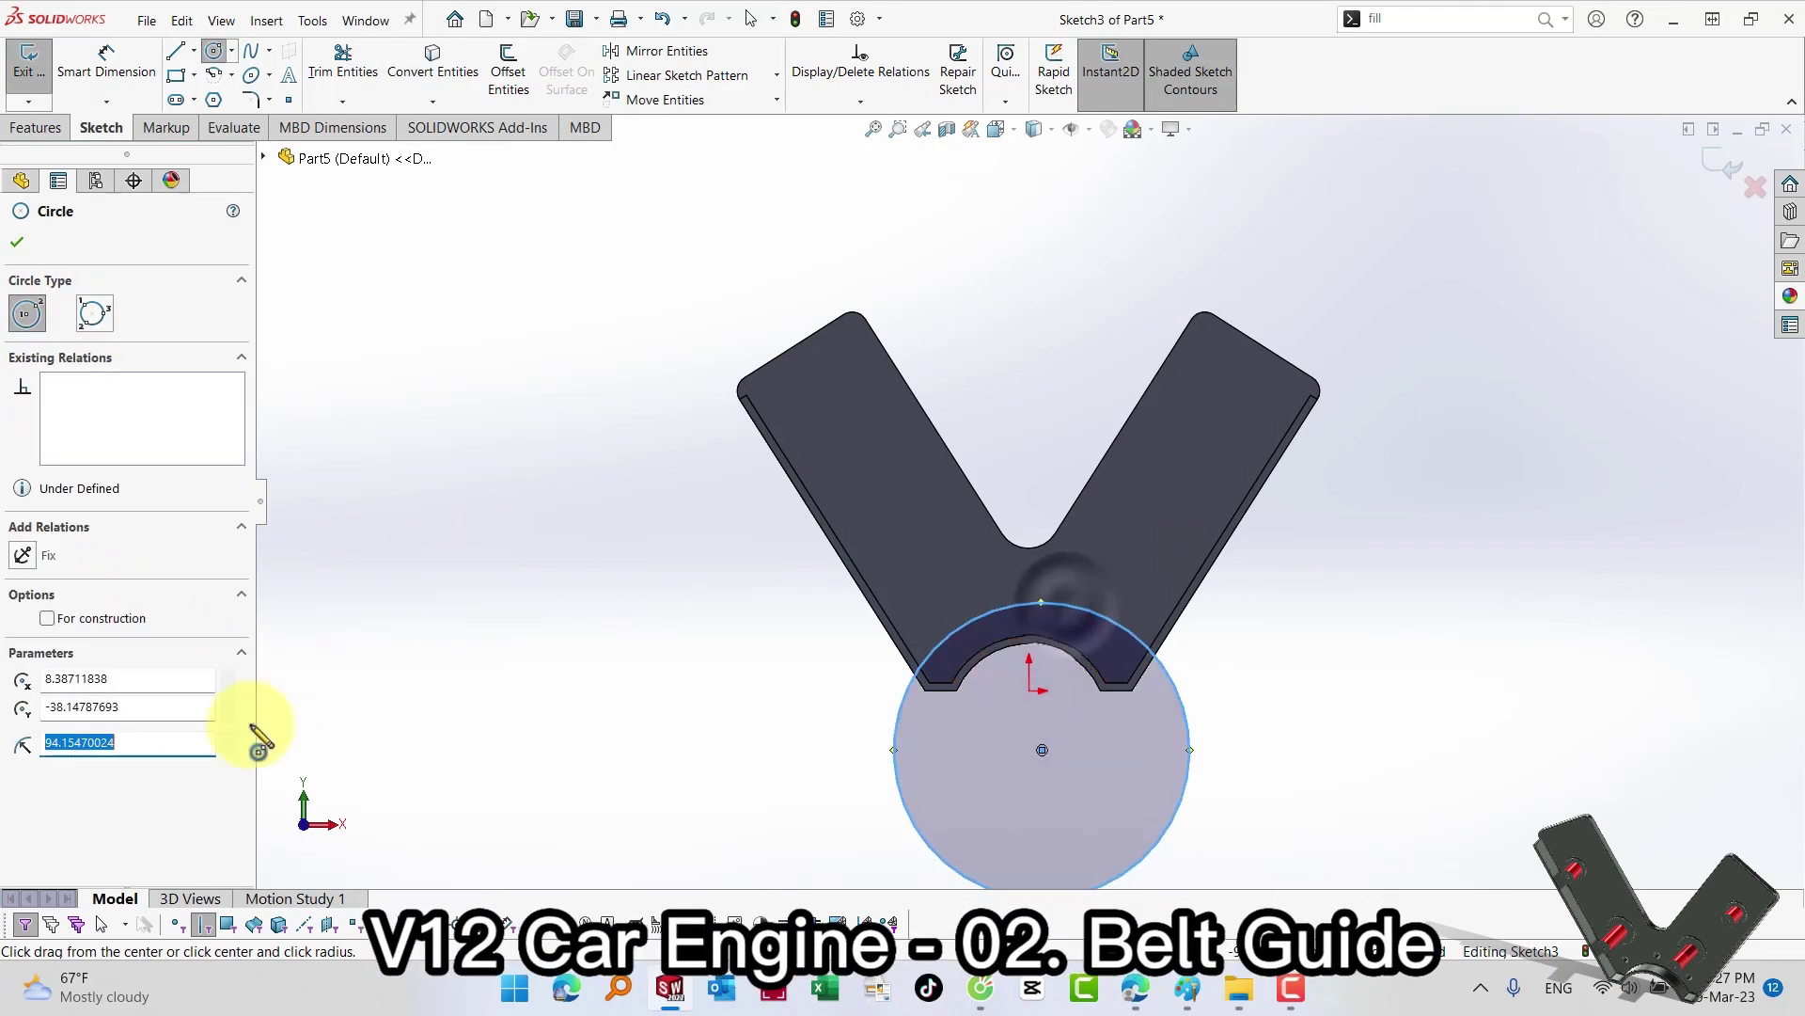
{"action": "left_click", "coordinate": [103, 618]}
{"action": "key", "text": "Escape"}
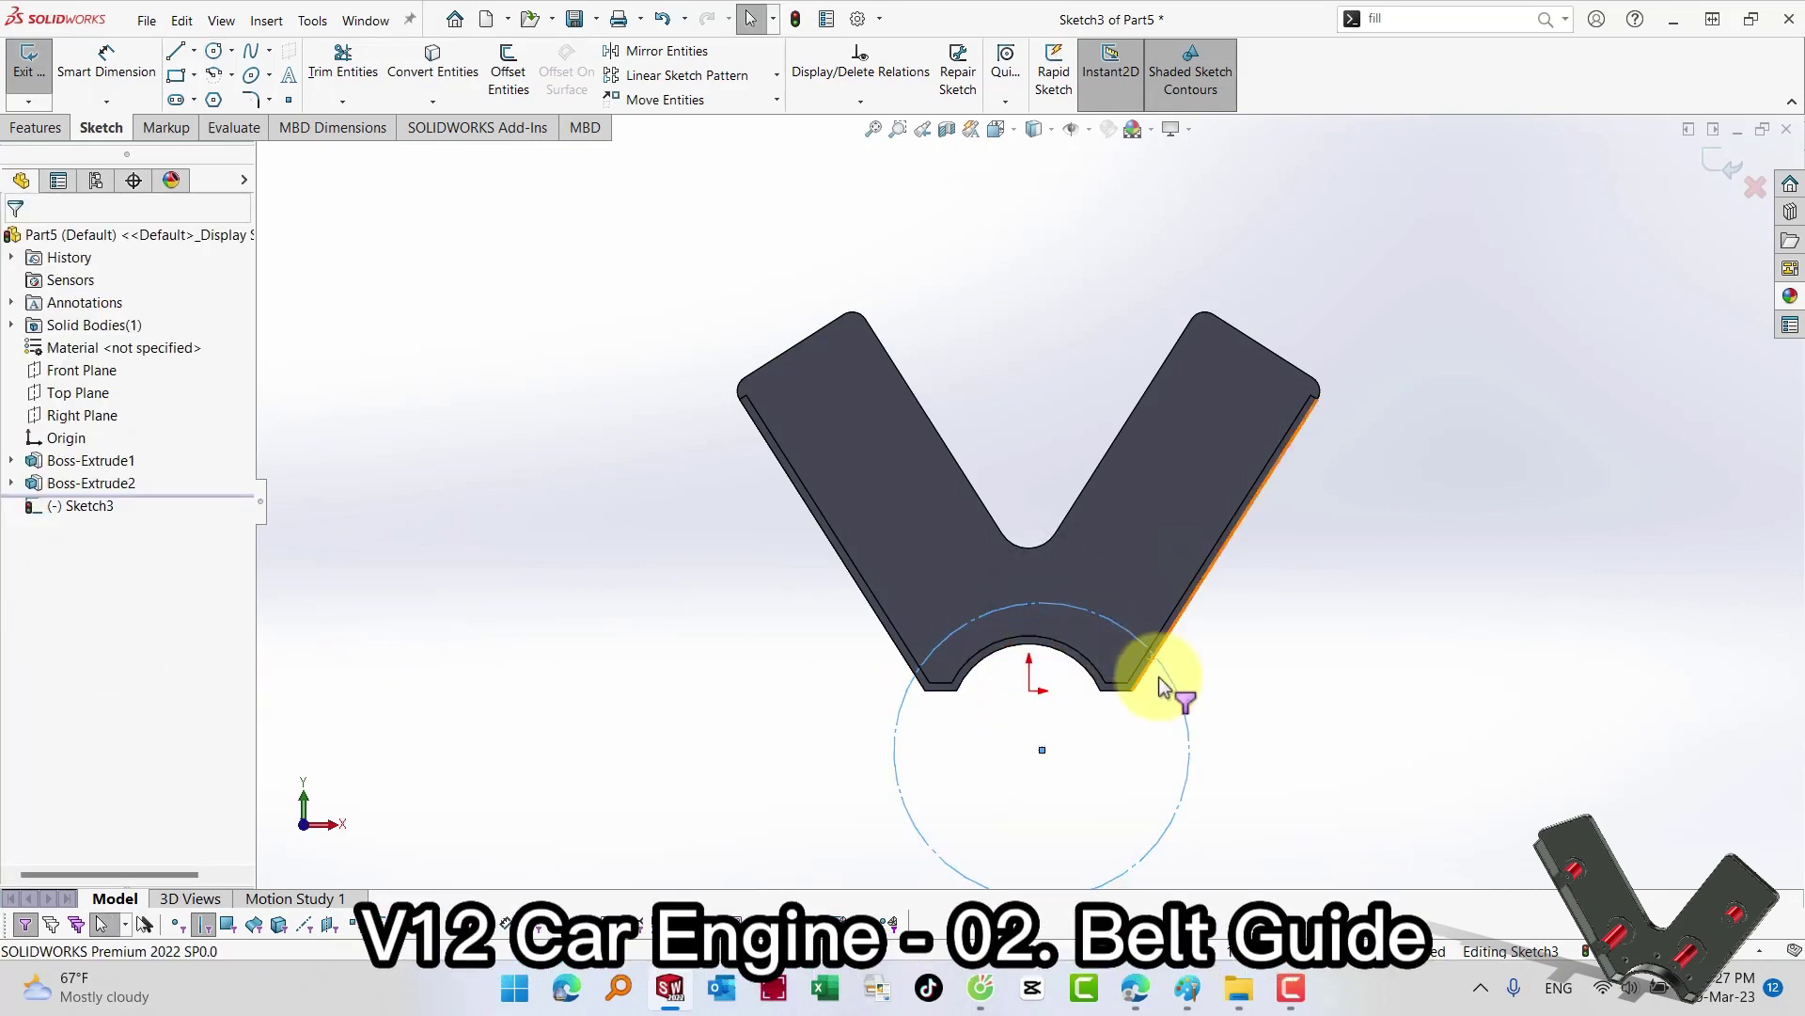
Step: Make the construction circle concentric with the bottom arc and dimension it Ø140
{"action": "left_click", "coordinate": [1091, 677], "text": "ctrl"}
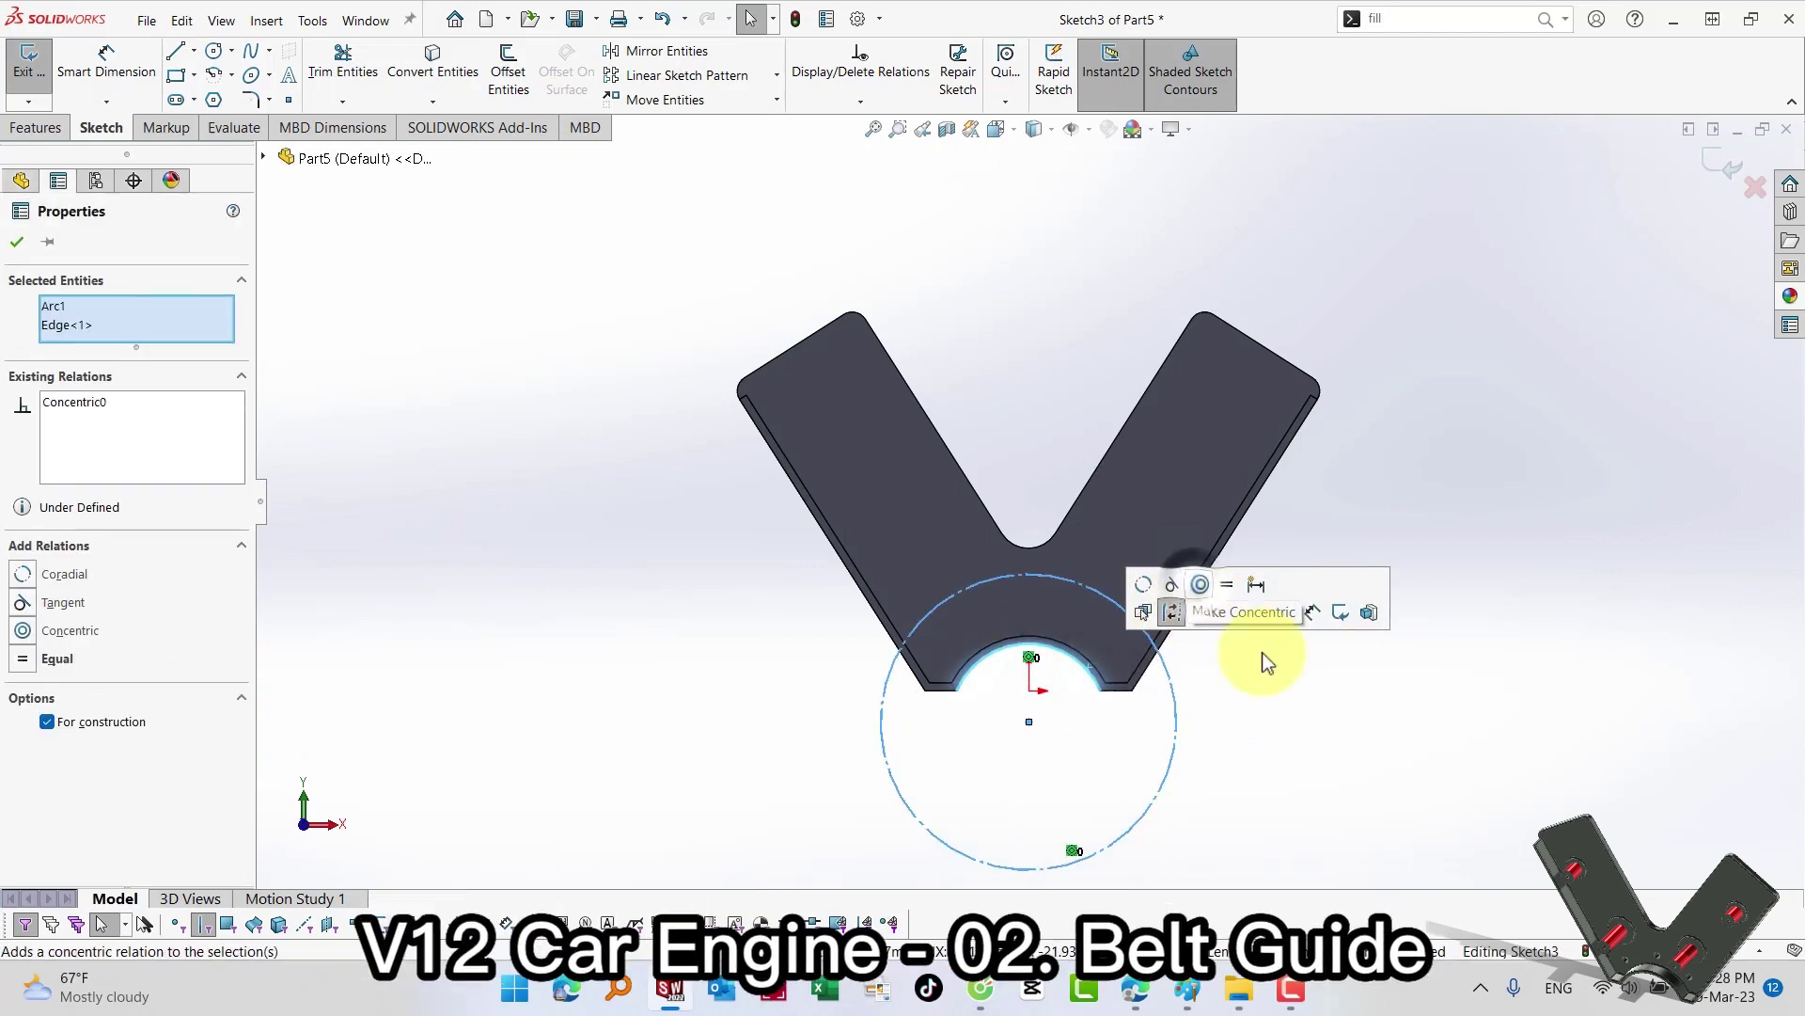
{"action": "left_click", "coordinate": [1289, 746]}
{"action": "right_click_drag", "start_coordinate": [1344, 752], "coordinate": [1229, 717]}
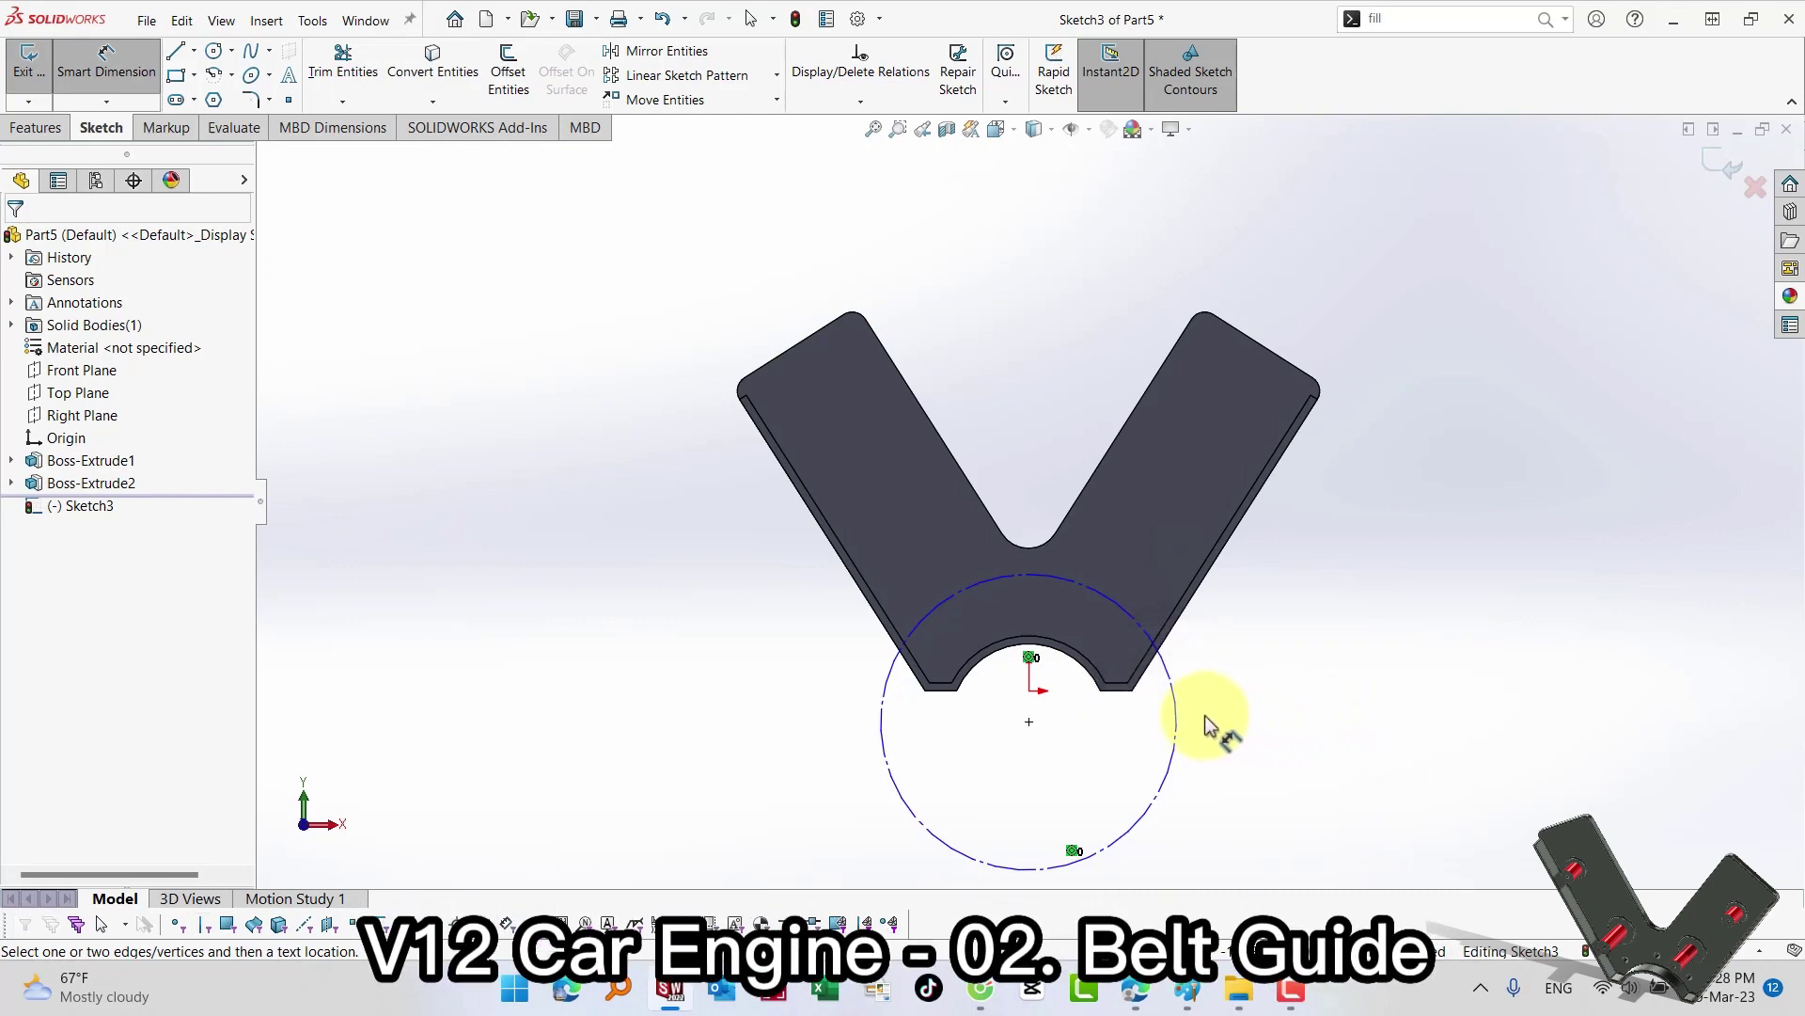
{"action": "left_click", "coordinate": [1175, 712]}
{"action": "left_click", "coordinate": [1321, 724]}
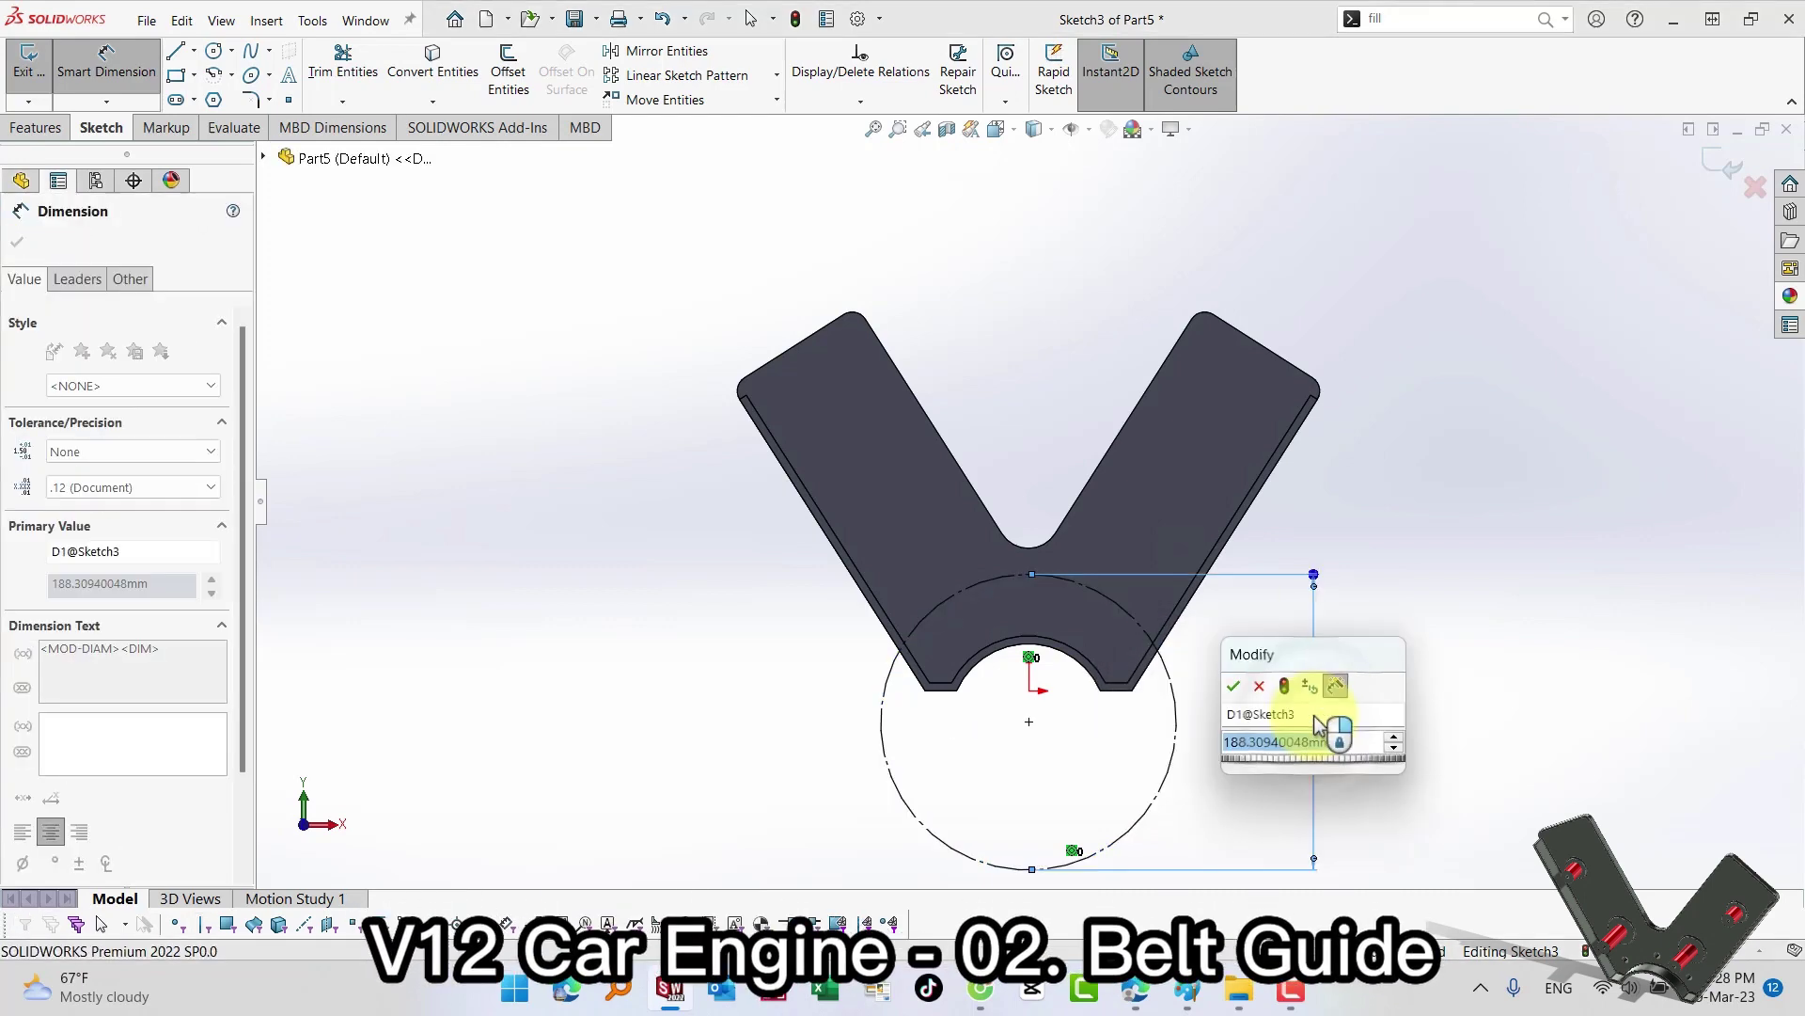
{"action": "type", "text": "14"}
{"action": "key", "text": "Return"}
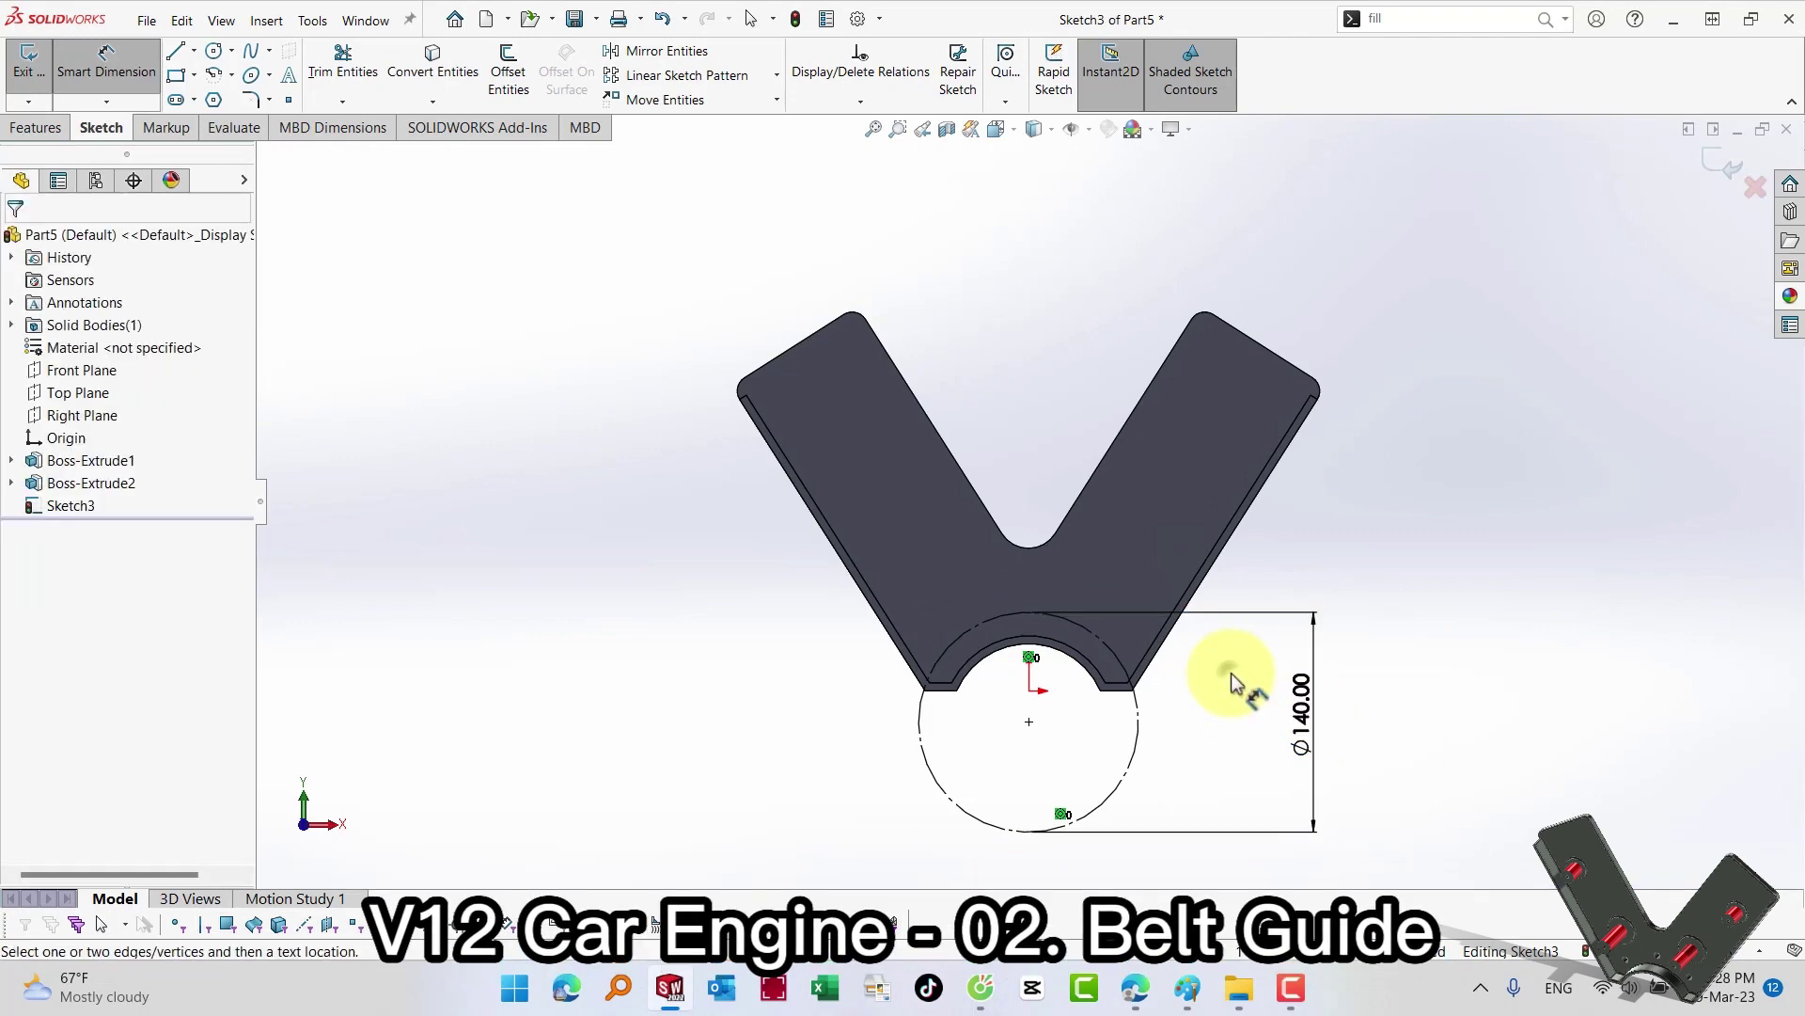
Step: Draw a Ø10 circle at the top of the construction circle
{"action": "key", "text": "s"}
{"action": "left_click", "coordinate": [1346, 739]}
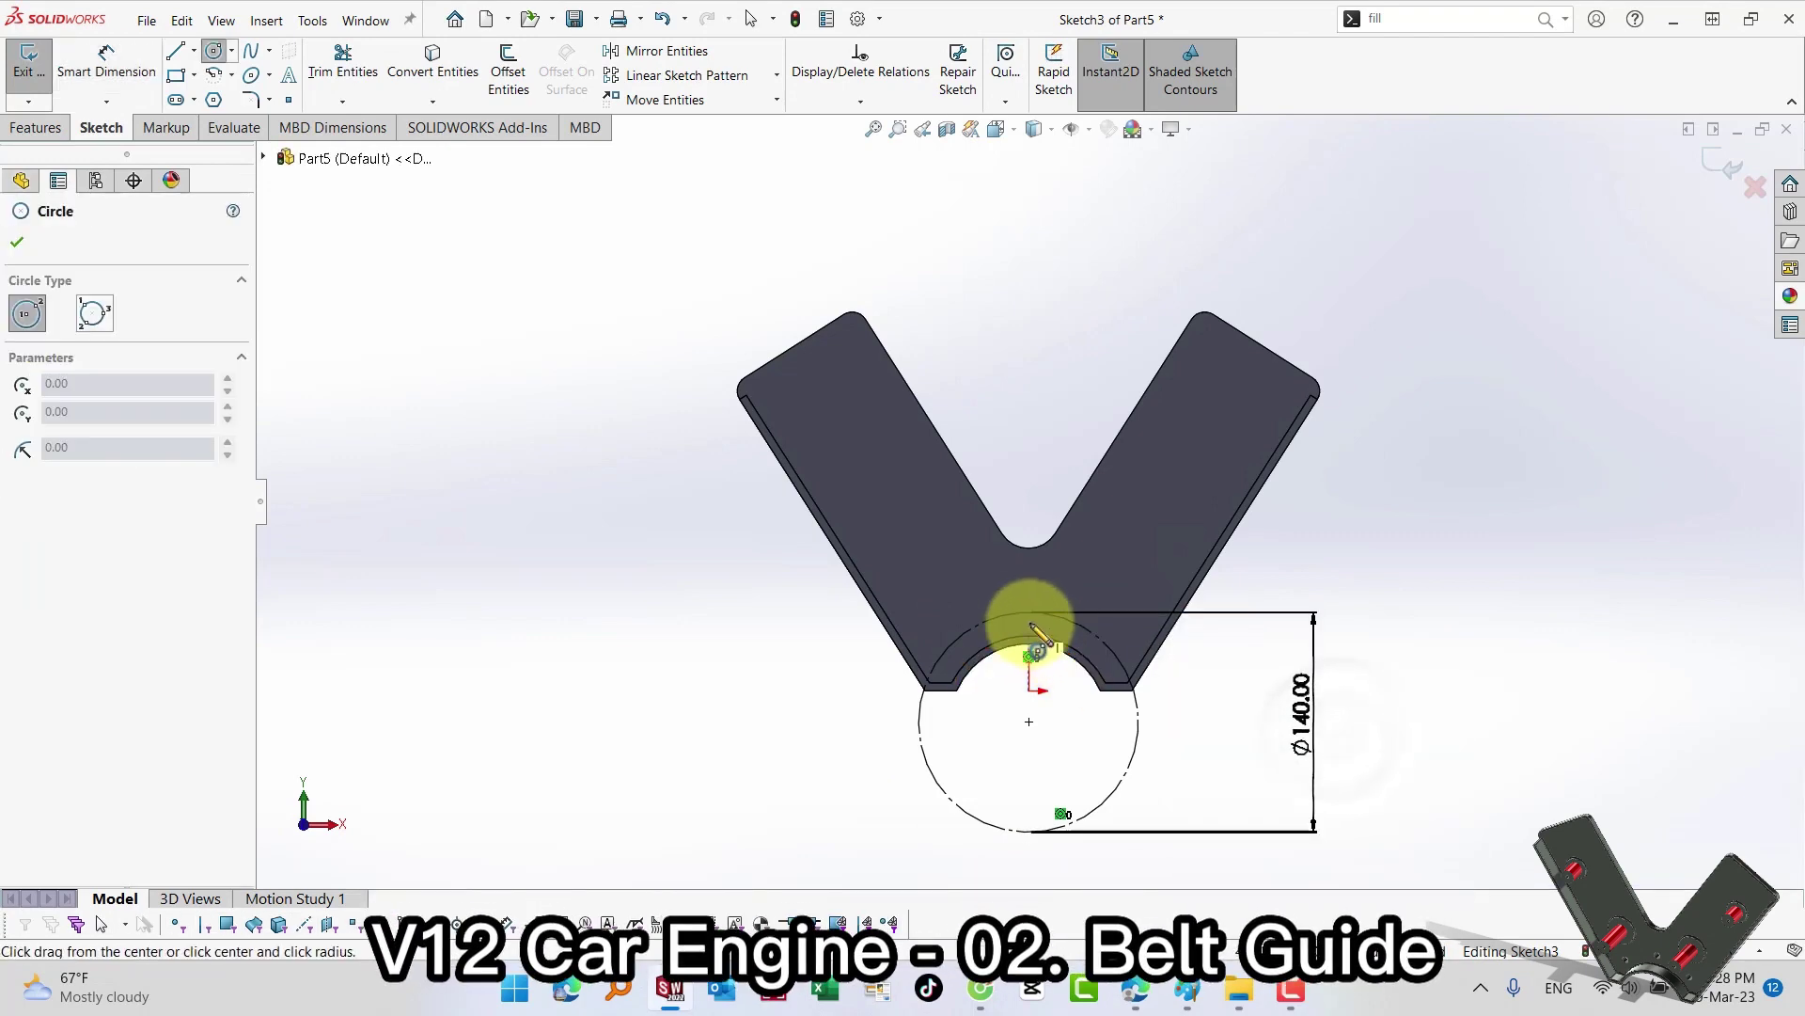
{"action": "left_click", "coordinate": [1029, 613]}
{"action": "key", "text": "s"}
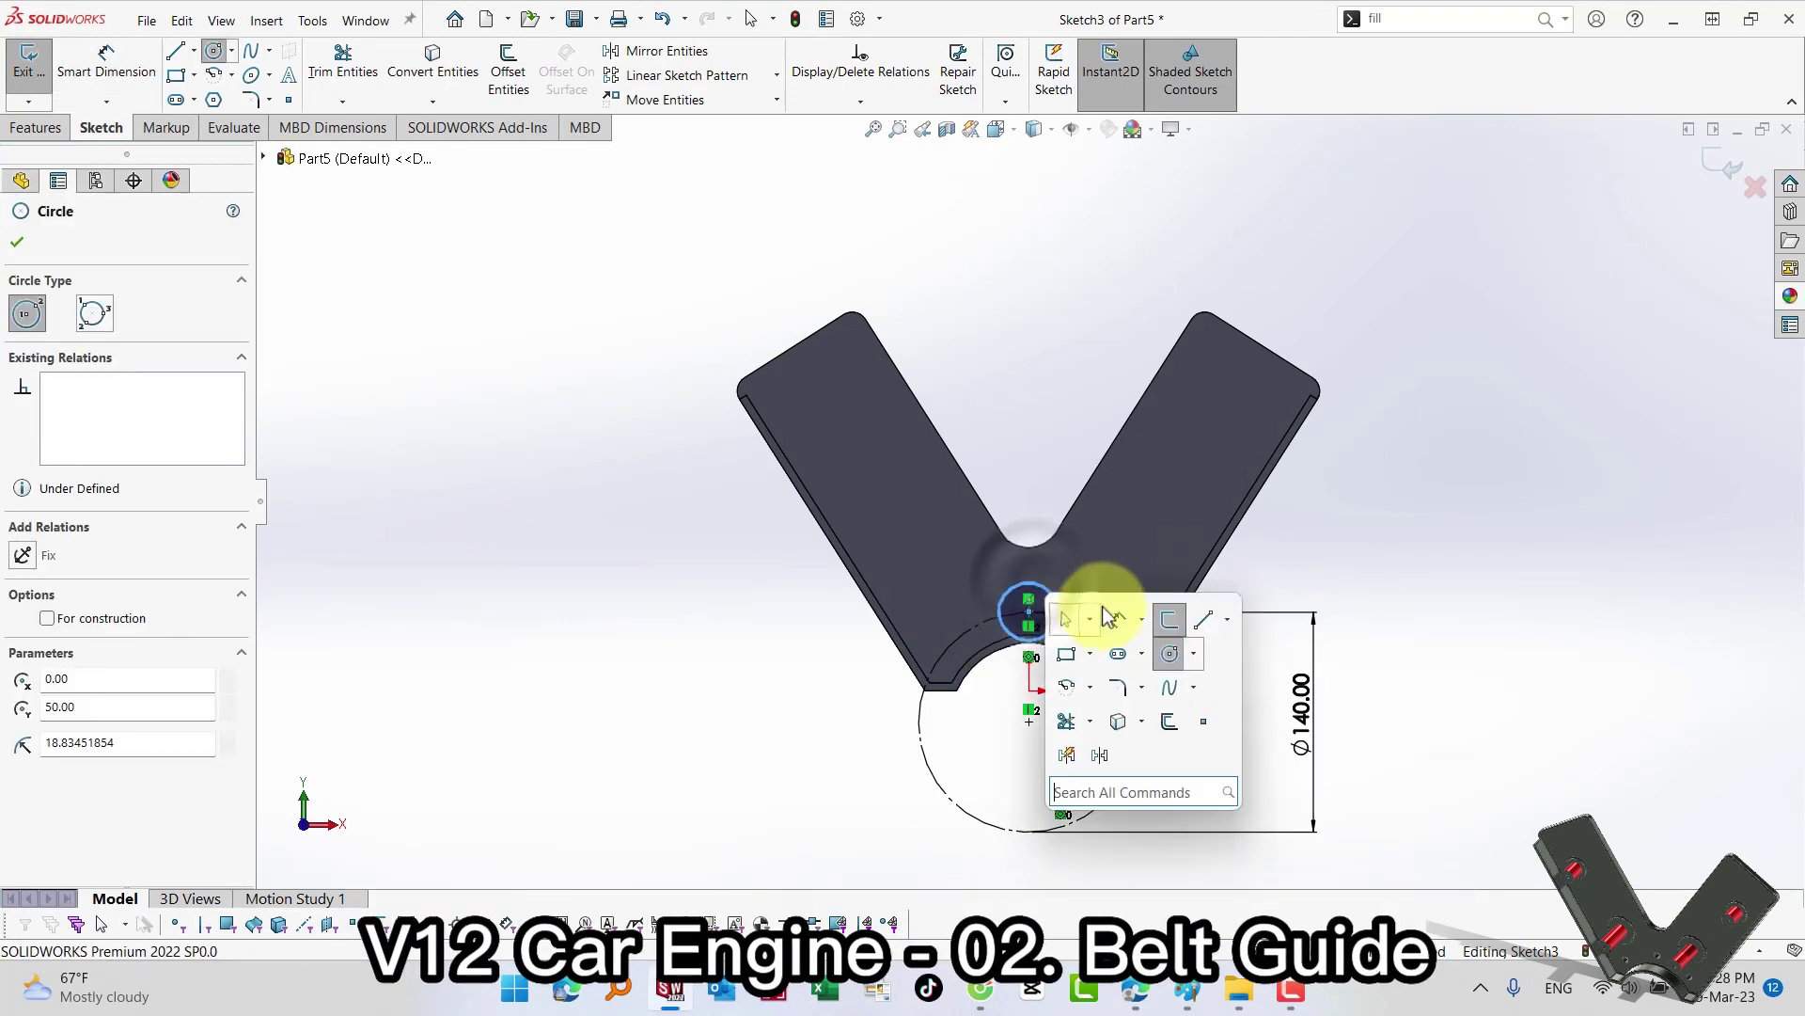
{"action": "key", "text": "Escape"}
{"action": "key", "text": "d"}
{"action": "left_click", "coordinate": [1042, 582]}
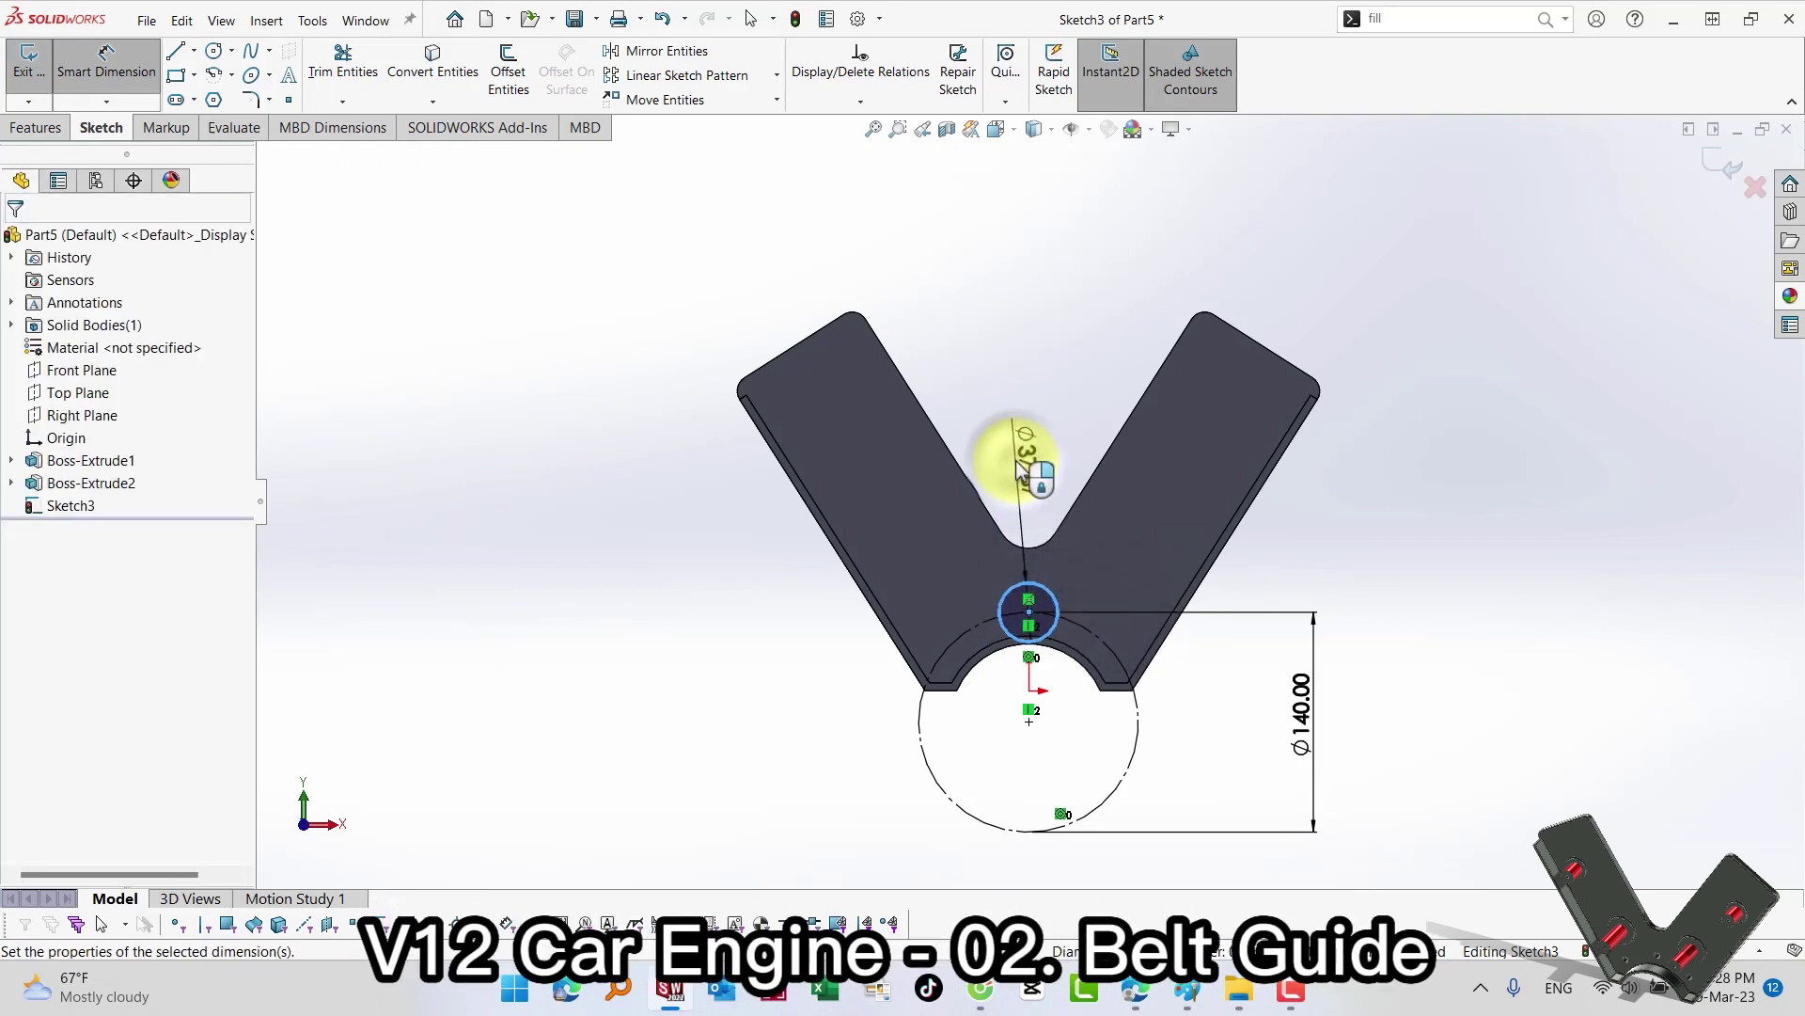
{"action": "left_click", "coordinate": [1020, 451]}
{"action": "type", "text": "10"}
{"action": "key", "text": "Return"}
{"action": "left_click", "coordinate": [1046, 376]}
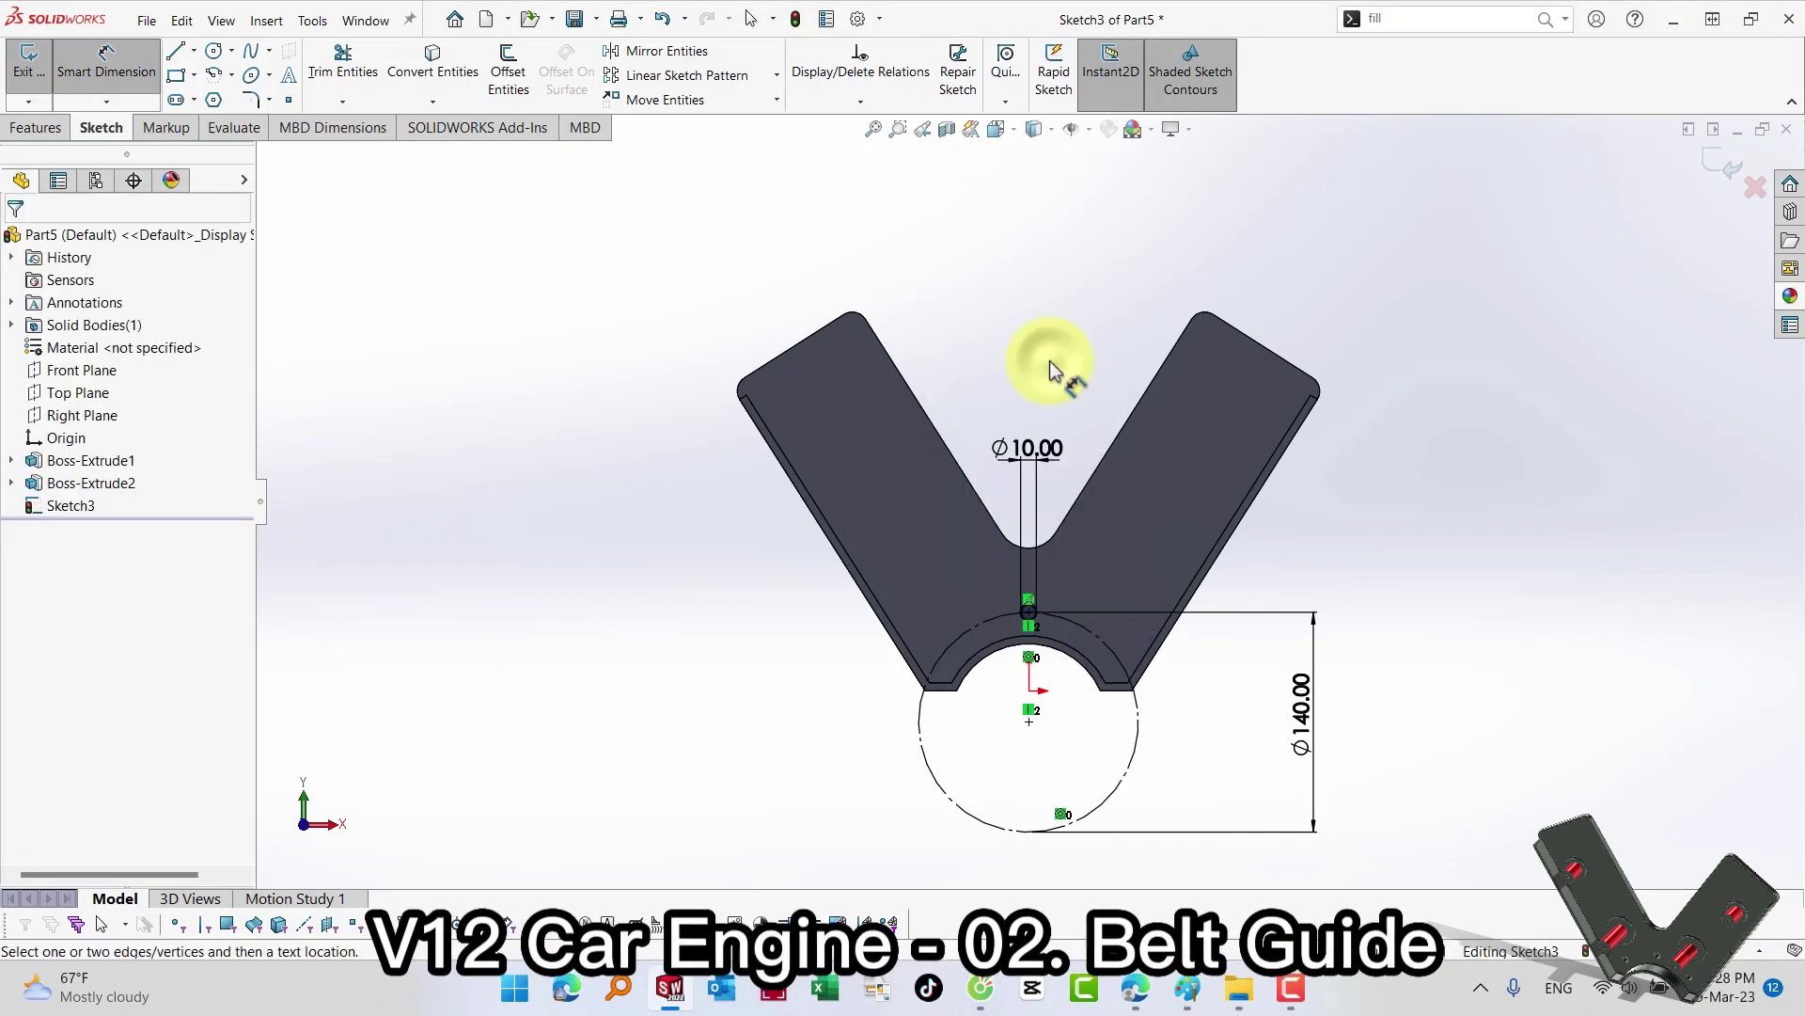
{"action": "left_click", "coordinate": [775, 75]}
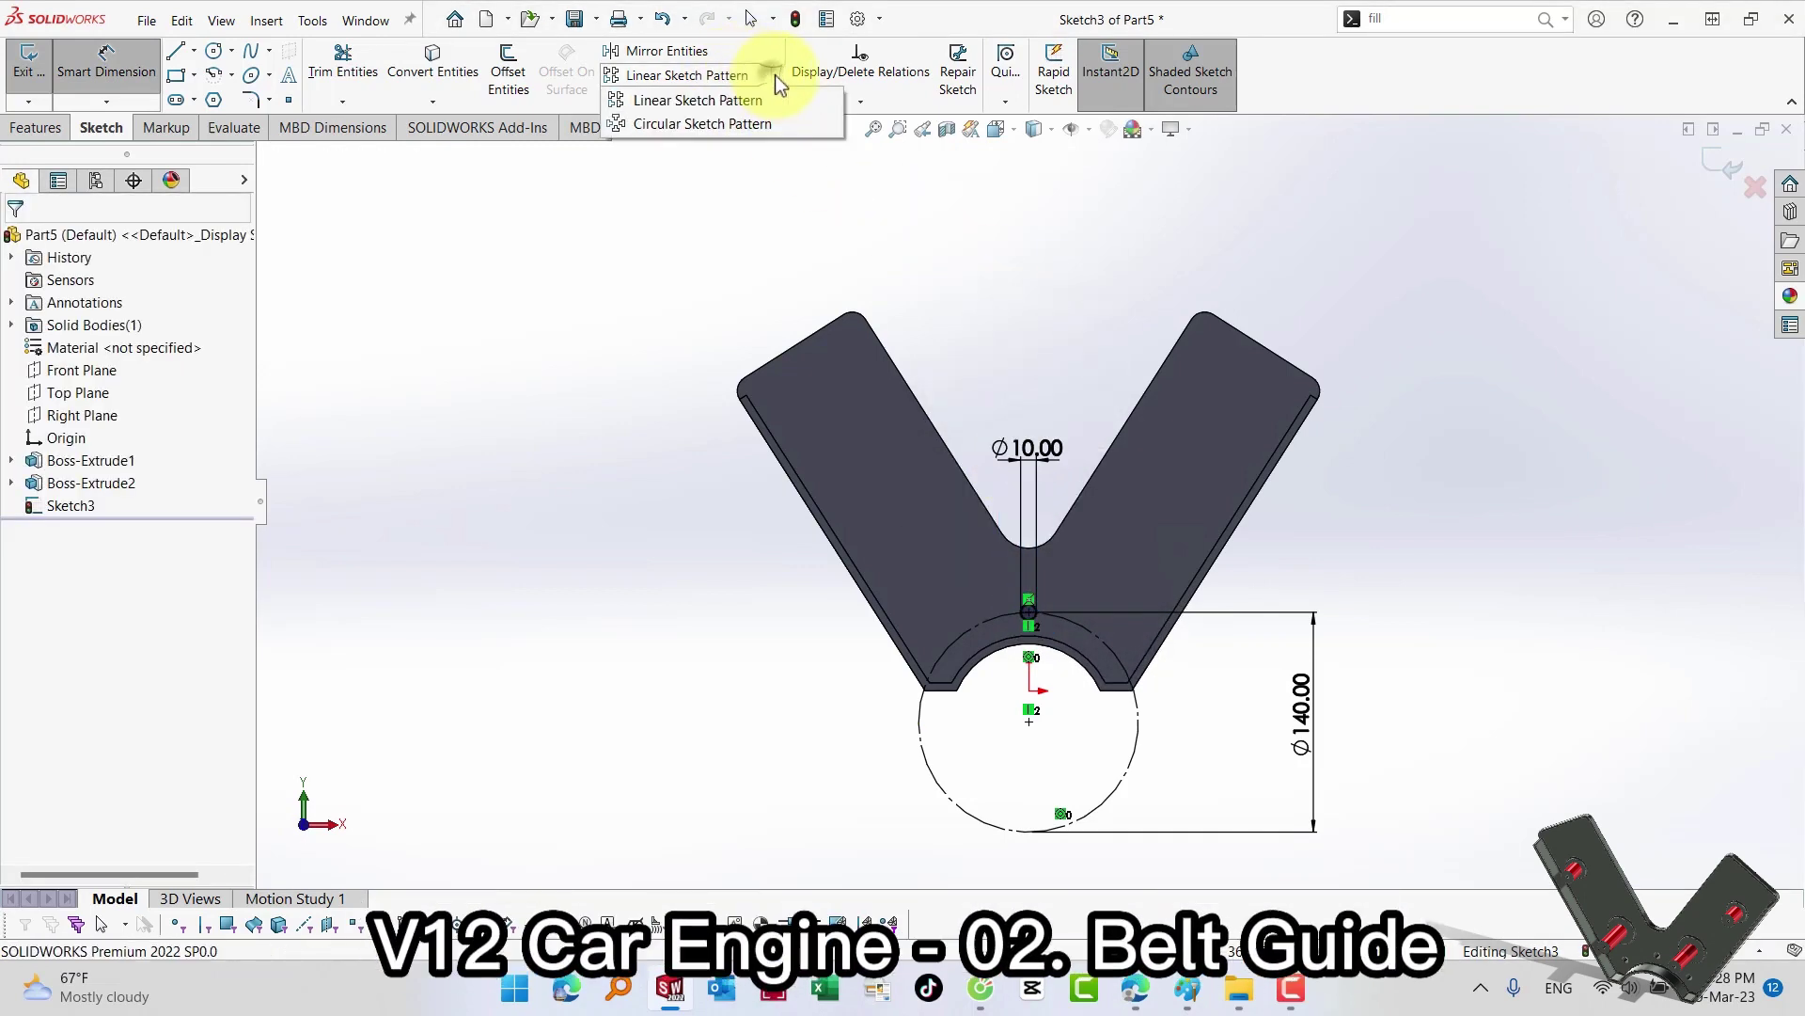
Step: Circularly pattern the Ø10 circle eight times around the Ø140 circle's centre
{"action": "left_click", "coordinate": [725, 126]}
{"action": "left_click", "coordinate": [1042, 618]}
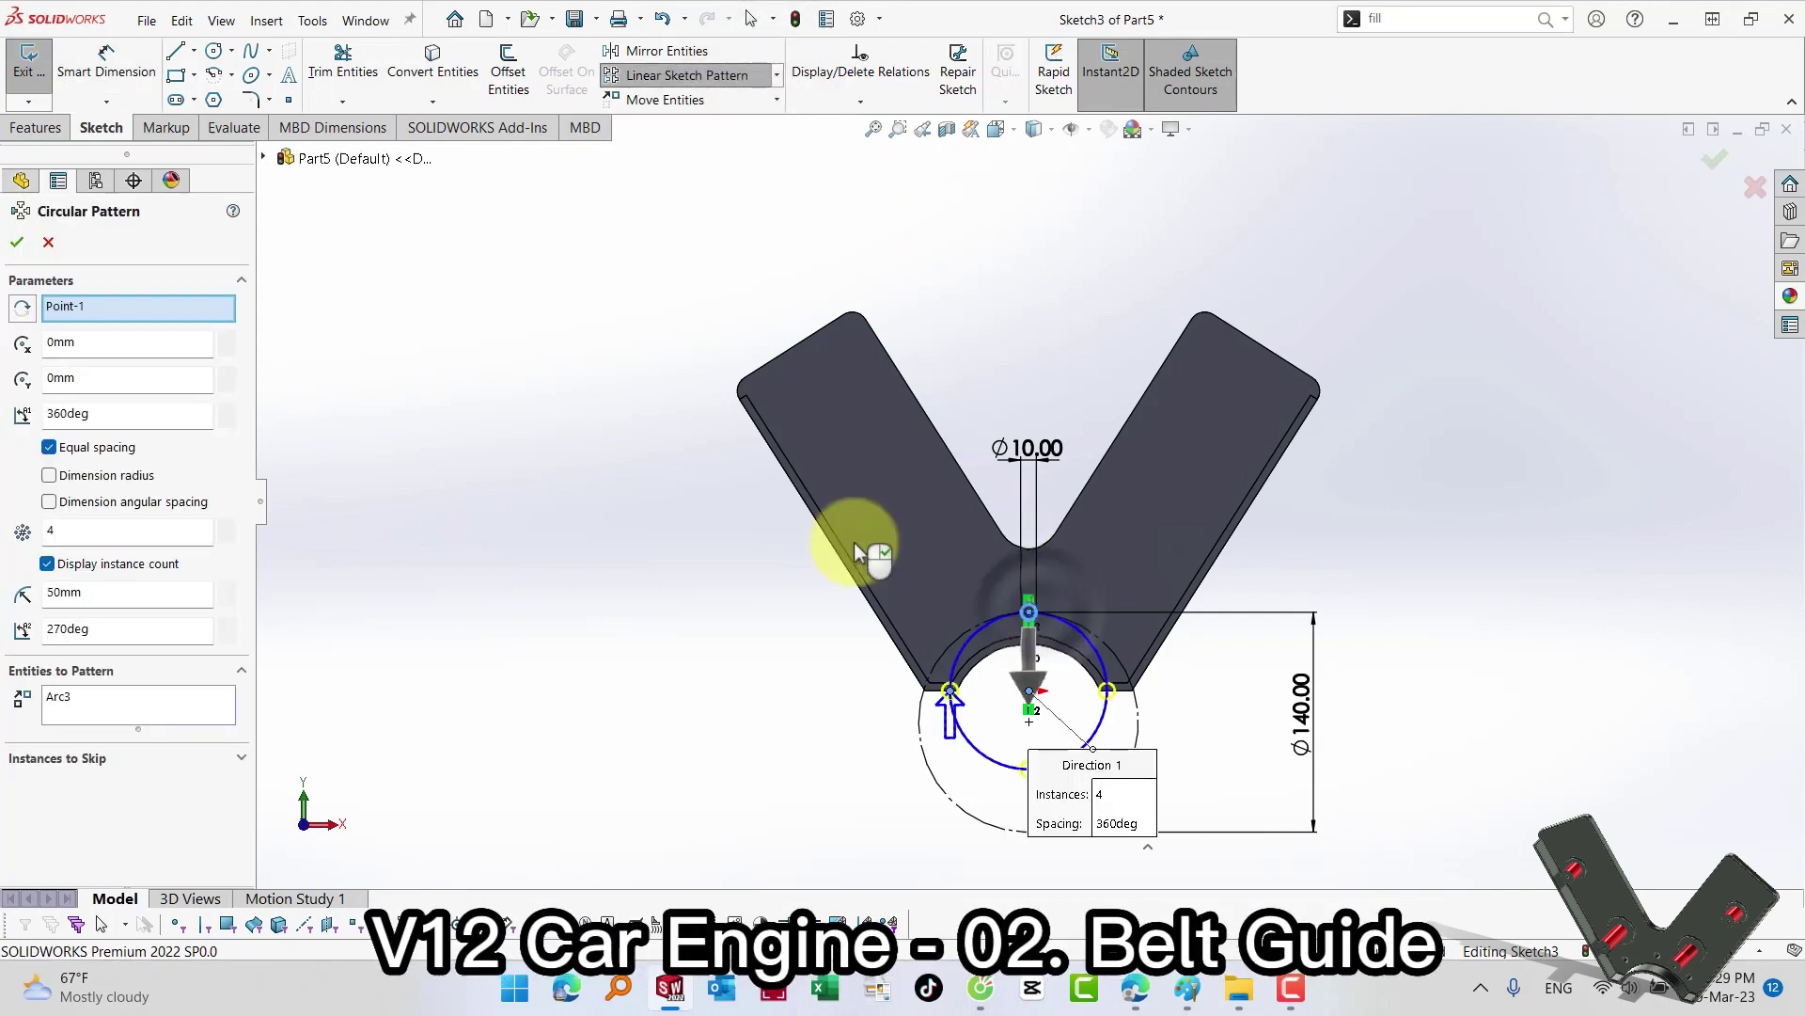
{"action": "left_click", "coordinate": [1031, 721]}
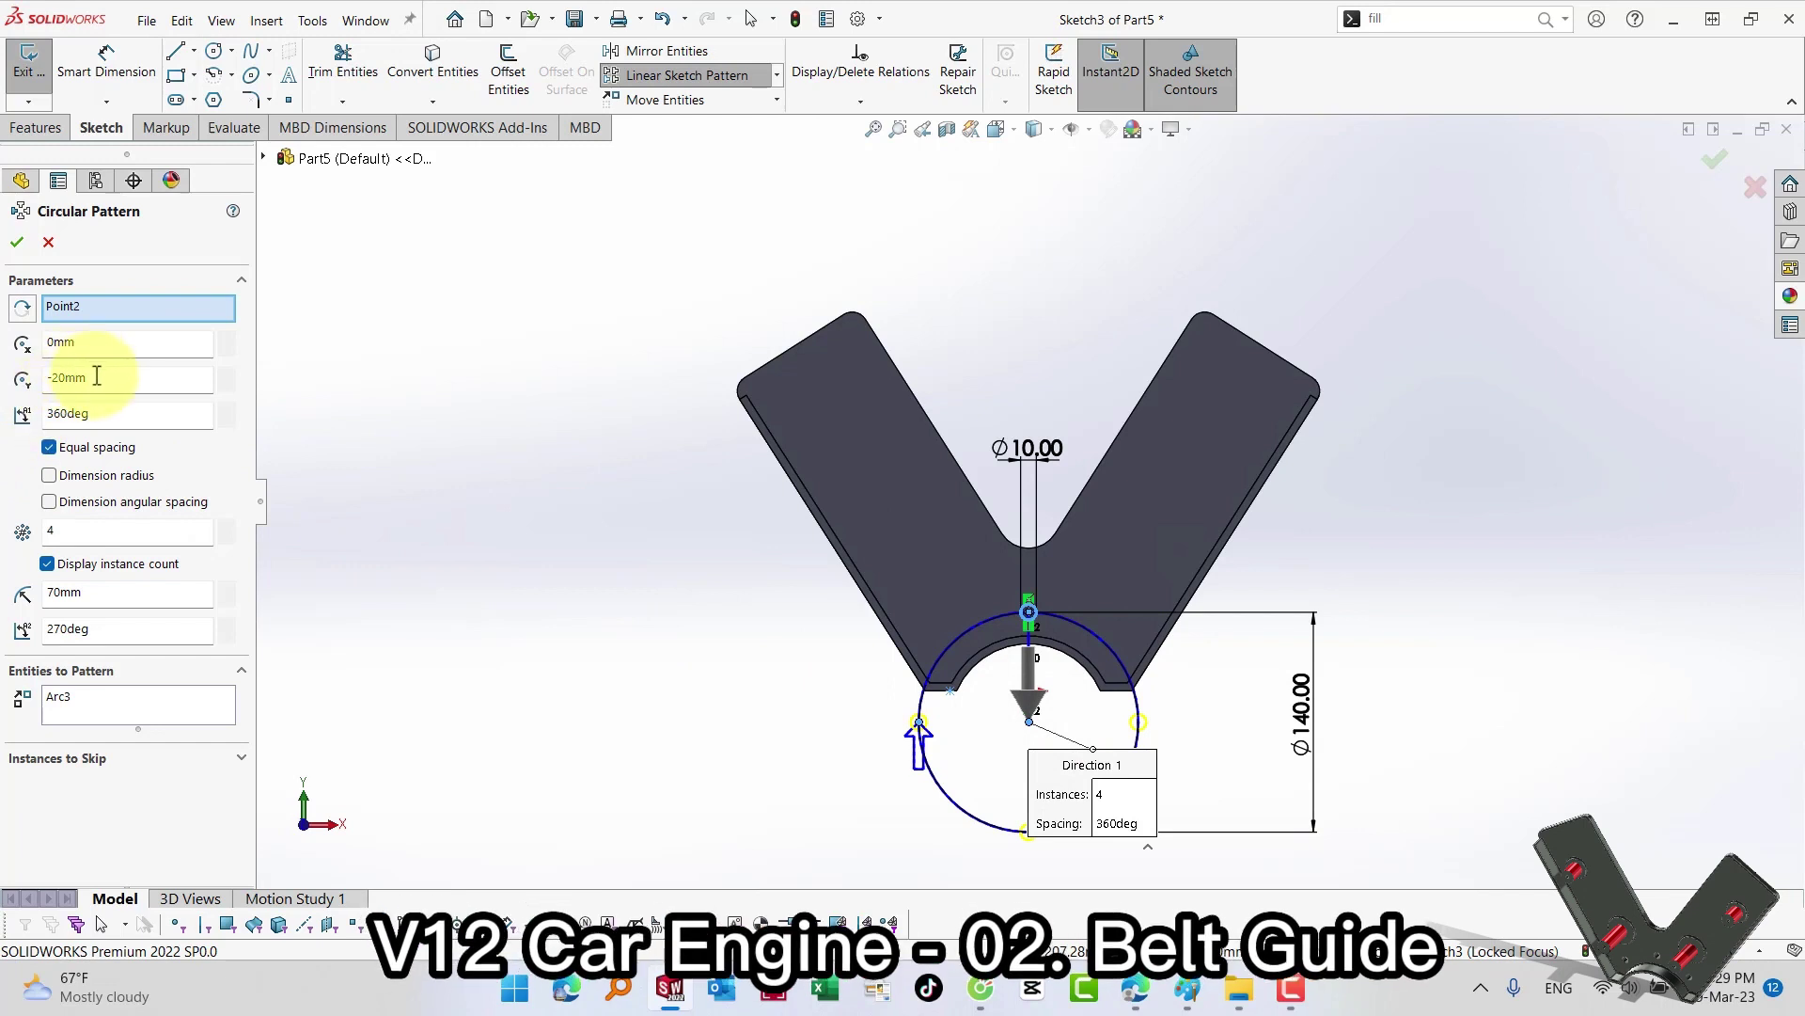
{"action": "left_click_drag", "start_coordinate": [109, 380], "coordinate": [26, 374]}
{"action": "type", "text": "8"}
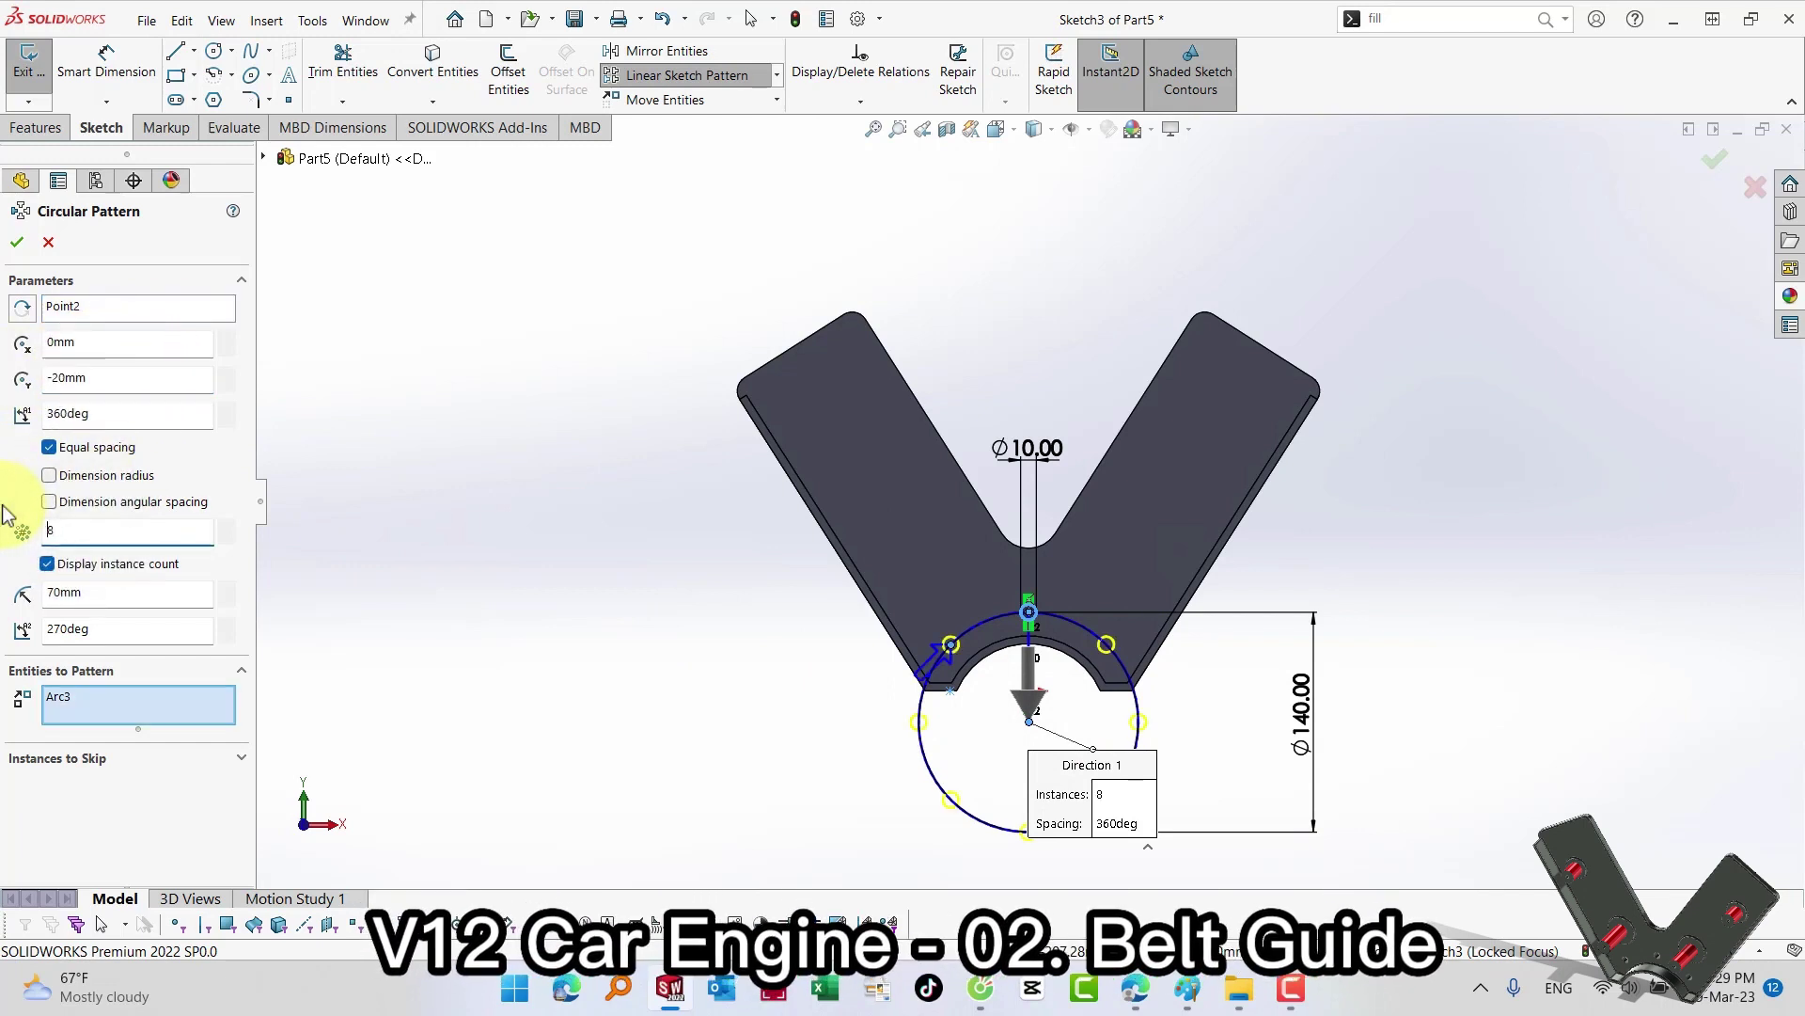
{"action": "left_click", "coordinate": [16, 244]}
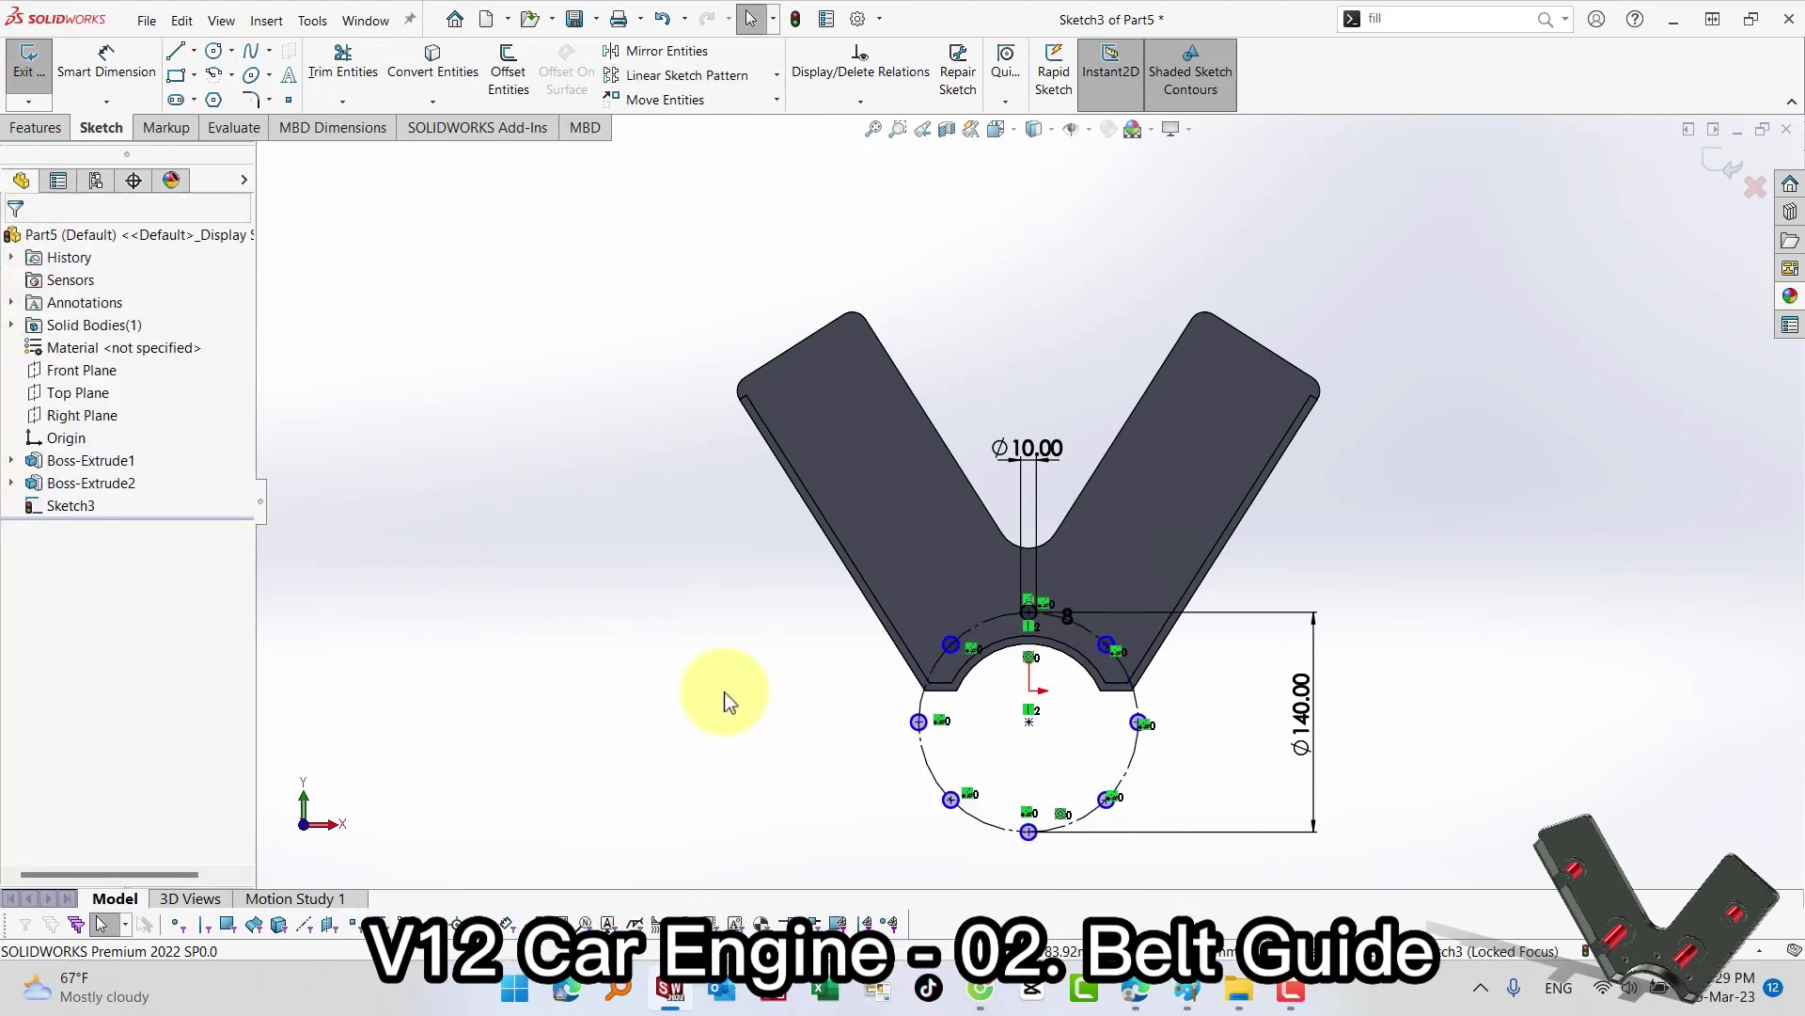
Step: Make the two upper hole points horizontal and exit the sketch
{"action": "left_click", "coordinate": [952, 645]}
{"action": "left_click", "coordinate": [1107, 650], "text": "ctrl"}
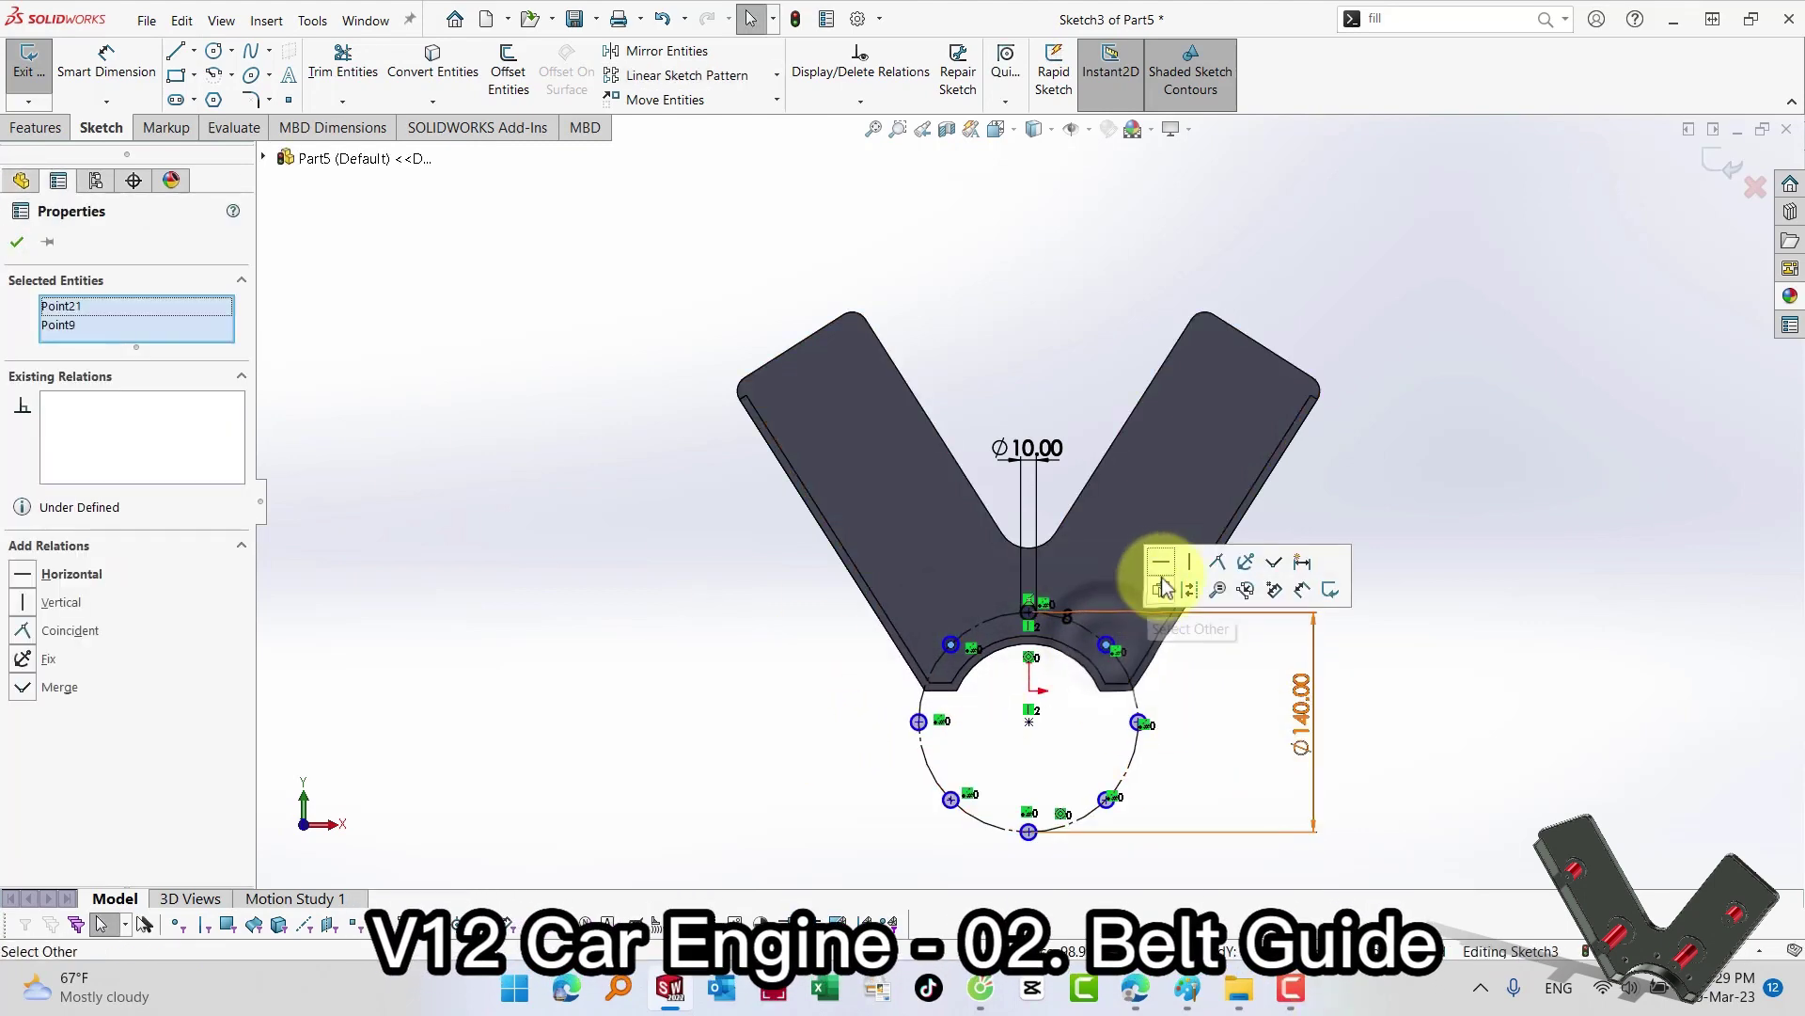
{"action": "left_click", "coordinate": [1273, 574]}
{"action": "left_click", "coordinate": [1512, 459]}
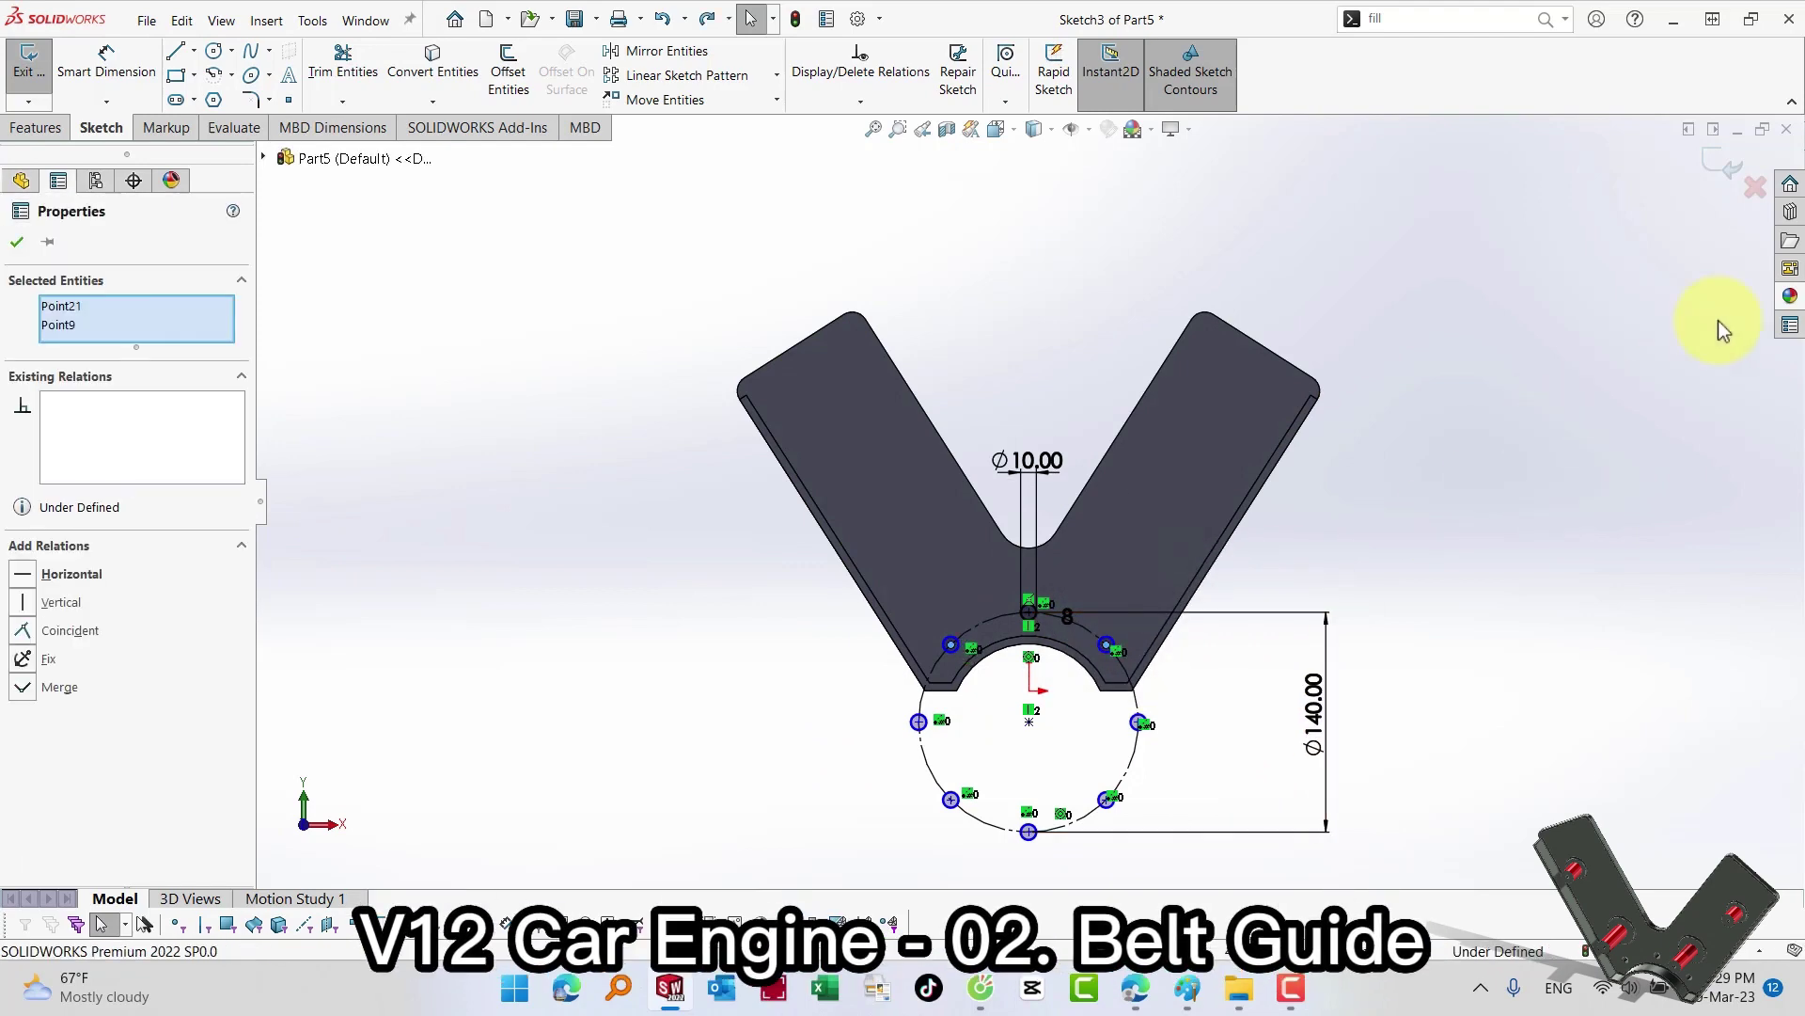
{"action": "left_click", "coordinate": [1725, 163]}
Step: Extrude-cut the Ø10 holes Blind 20 mm after Up To Next fails
{"action": "key", "text": "s"}
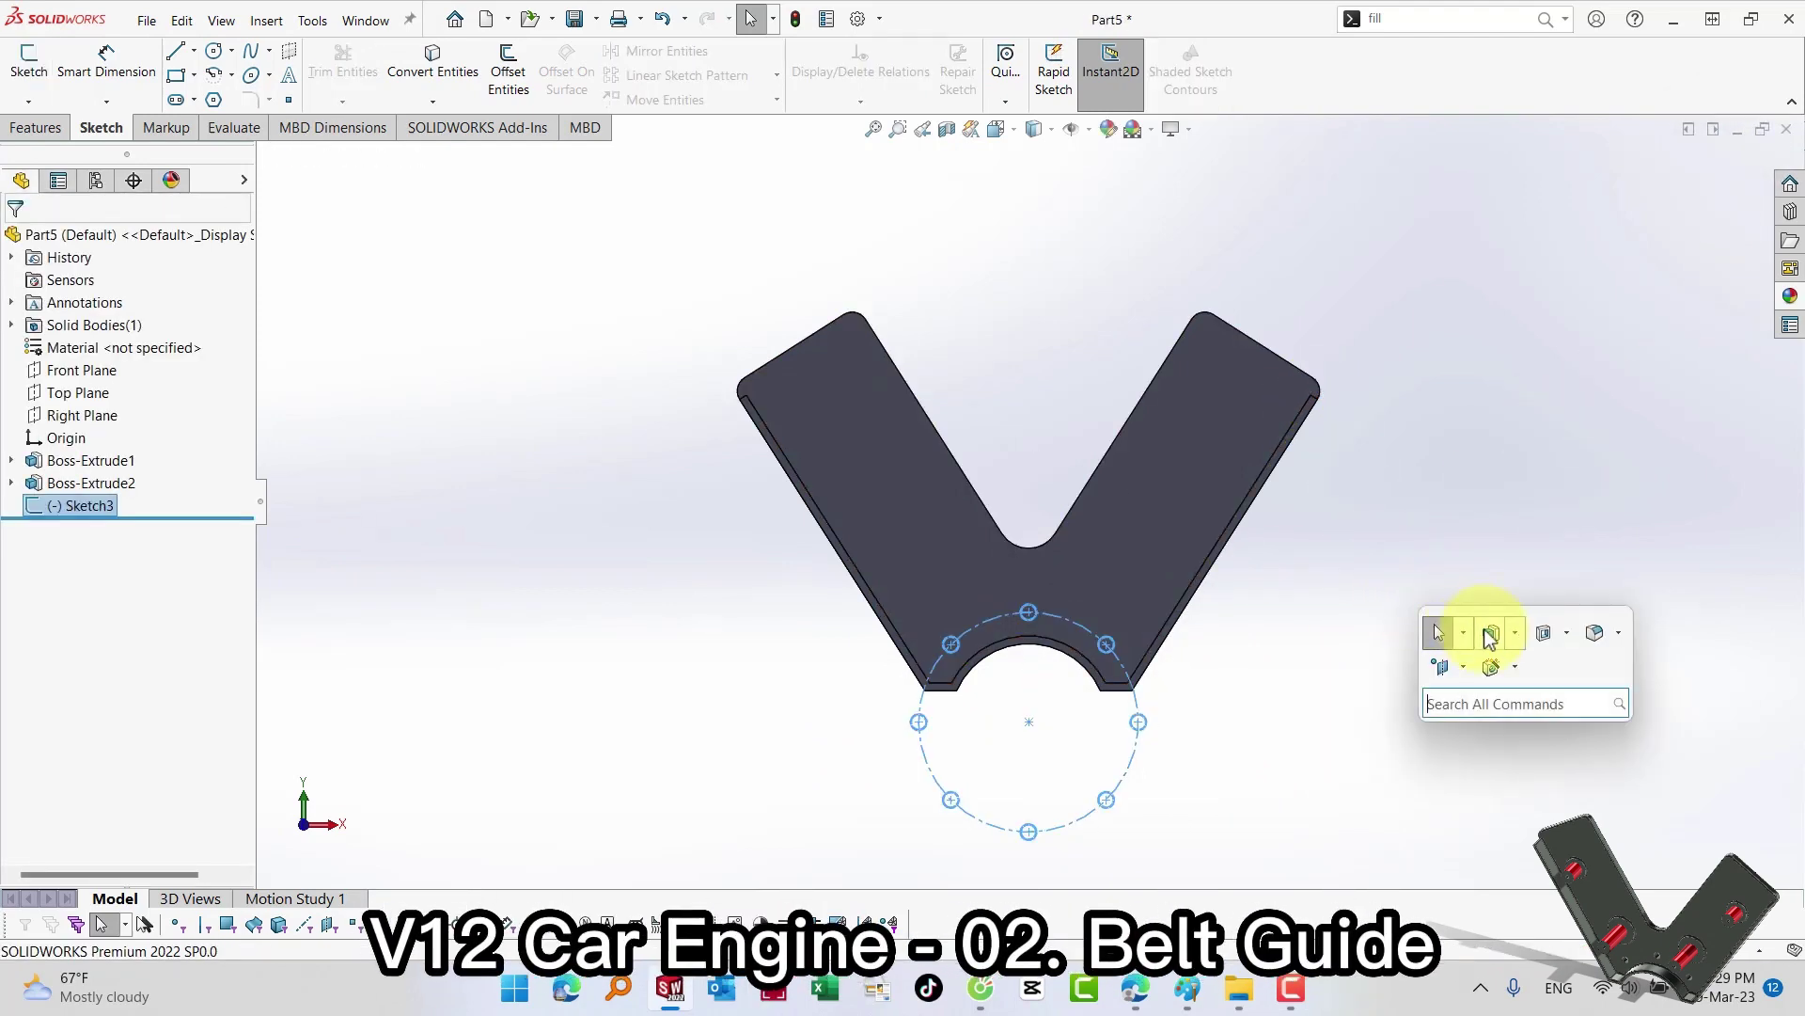
{"action": "left_click", "coordinate": [1543, 635]}
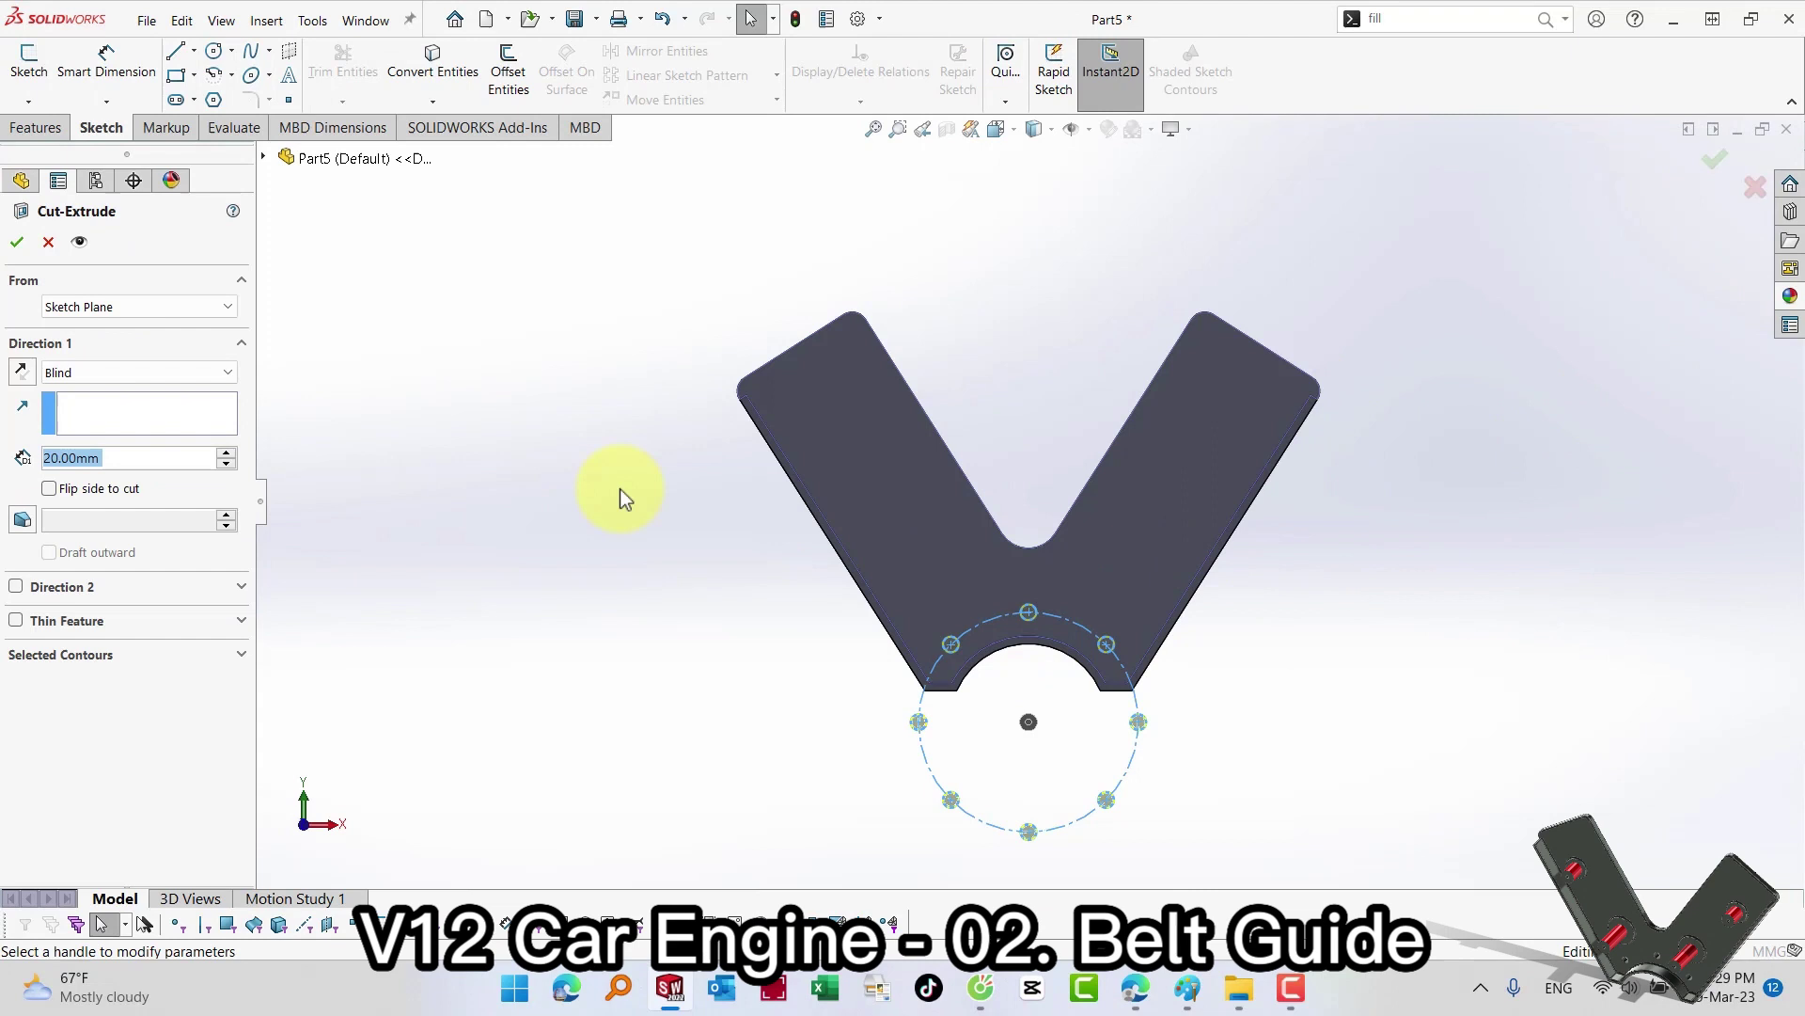
{"action": "left_click", "coordinate": [158, 372]}
{"action": "left_click", "coordinate": [75, 438]}
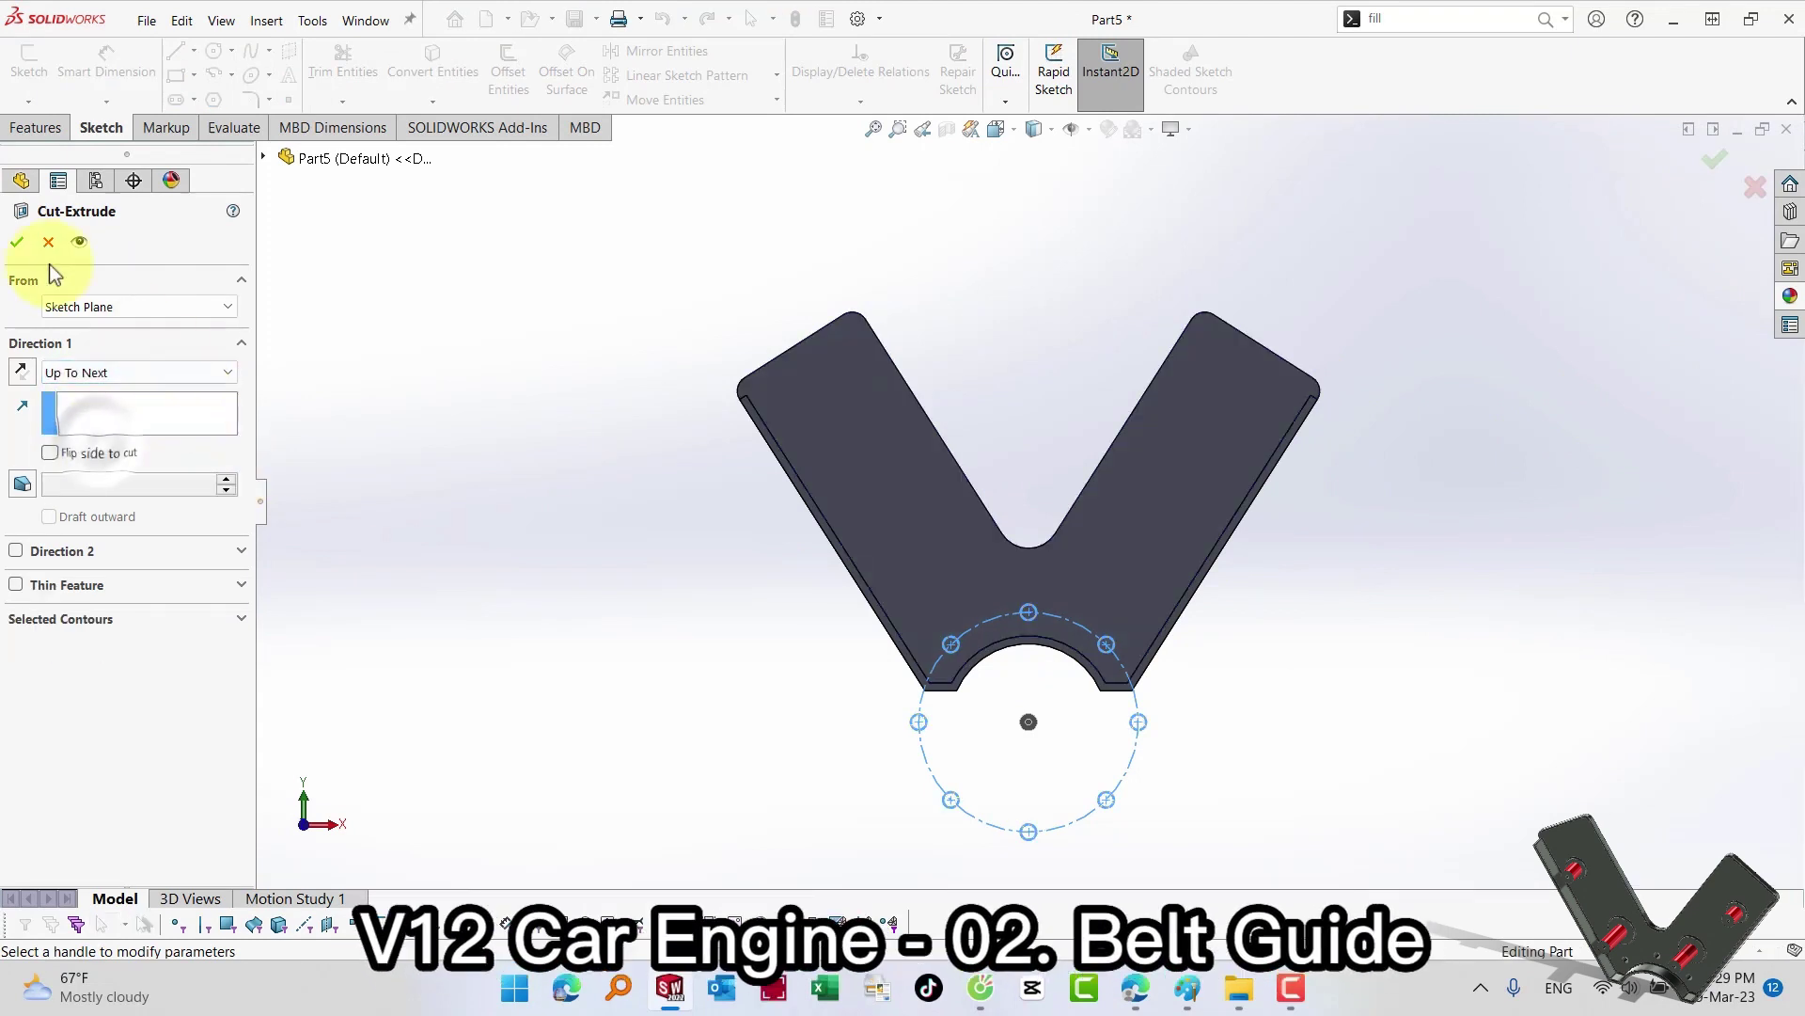
{"action": "left_click", "coordinate": [27, 251]}
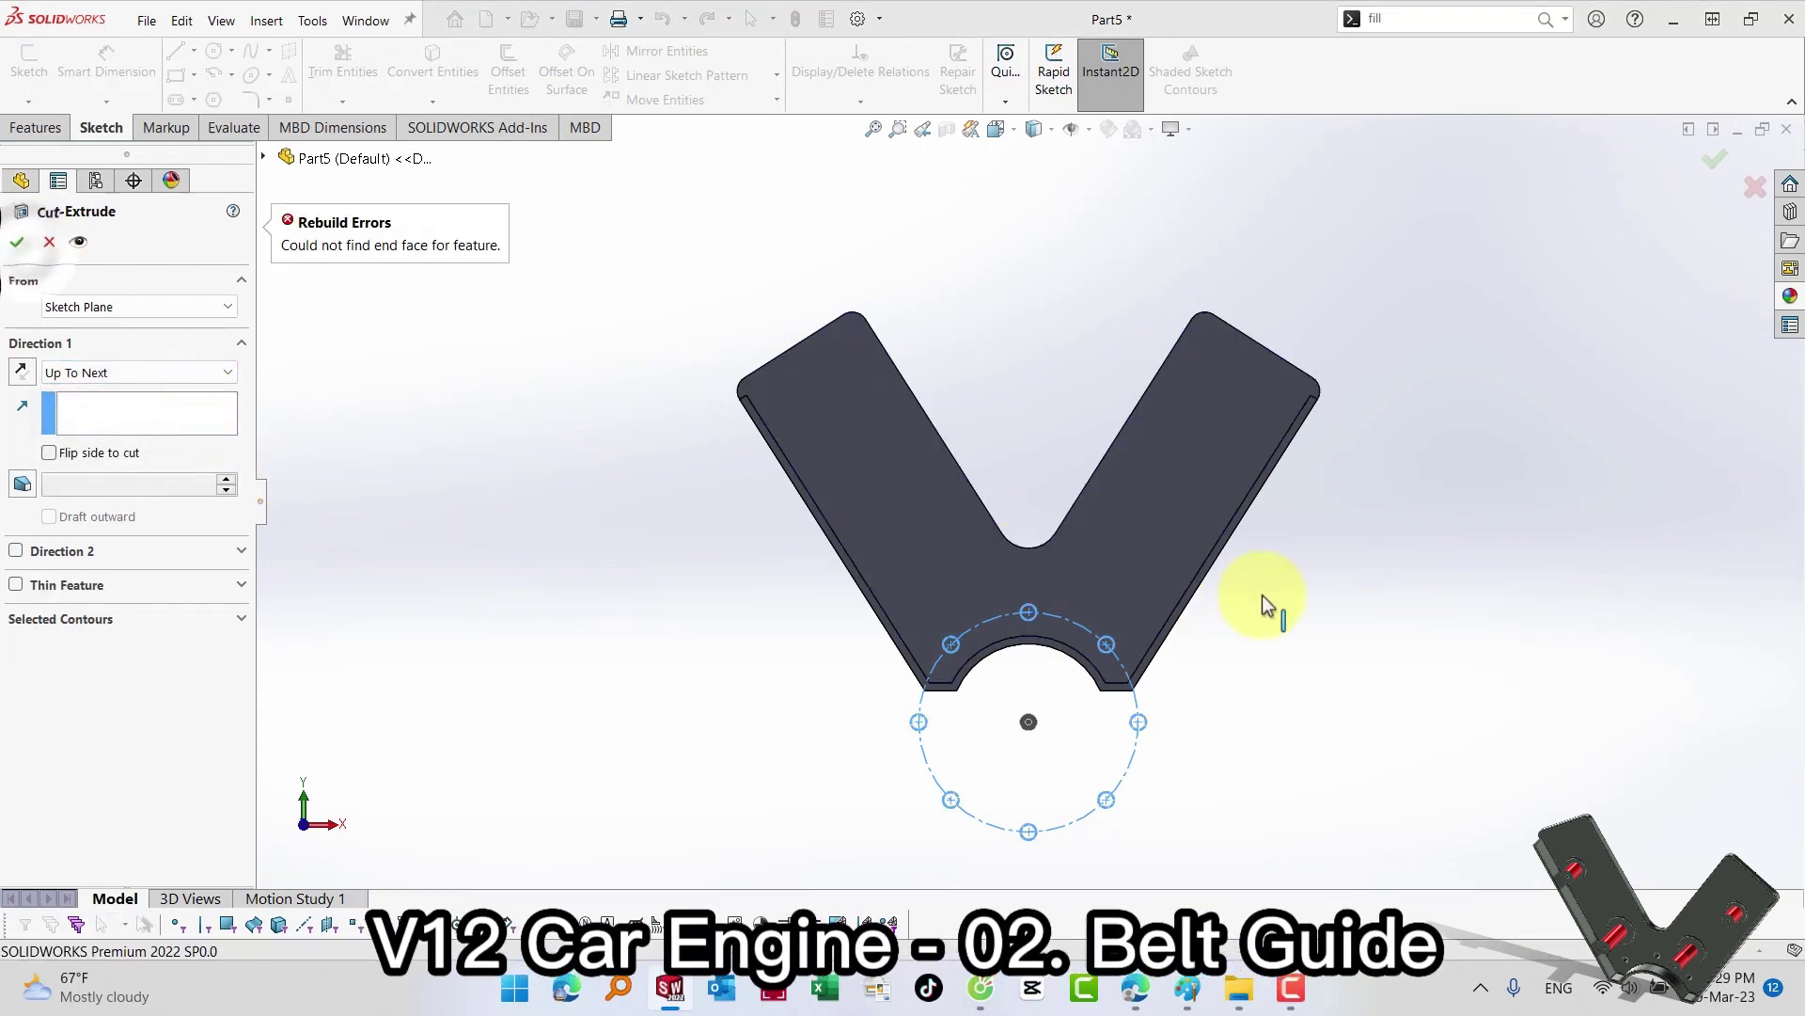
{"action": "left_click", "coordinate": [79, 374]}
{"action": "mouse_move", "coordinate": [931, 517]}
{"action": "middle_mouse_down"}
{"action": "mouse_move", "coordinate": [967, 539]}
{"action": "mouse_move", "coordinate": [942, 570]}
{"action": "mouse_move", "coordinate": [866, 584]}
{"action": "mouse_move", "coordinate": [947, 577]}
{"action": "middle_mouse_up"}
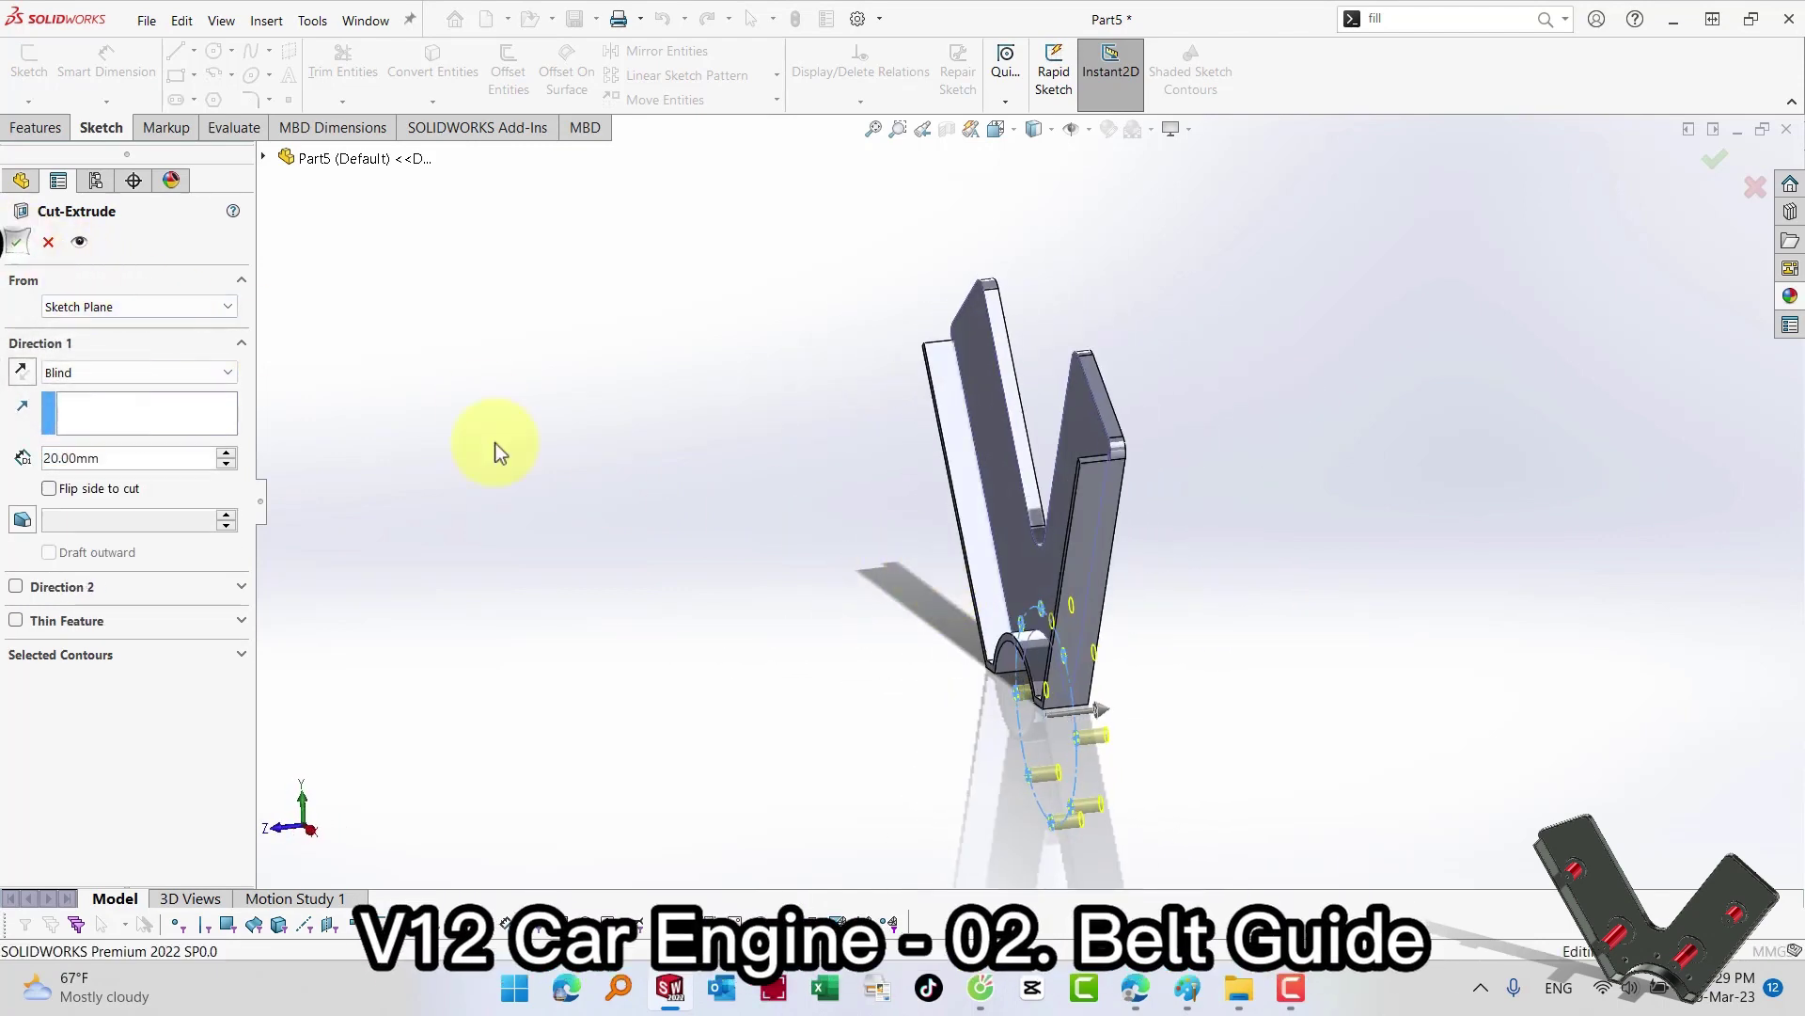
{"action": "key", "text": "Return"}
{"action": "mouse_move", "coordinate": [624, 552]}
{"action": "middle_mouse_down"}
{"action": "mouse_move", "coordinate": [709, 520]}
{"action": "mouse_move", "coordinate": [799, 606]}
{"action": "mouse_move", "coordinate": [1006, 604]}
{"action": "middle_mouse_up"}
{"action": "left_click", "coordinate": [1011, 606]}
Step: Start a new sketch on the plate face, viewed normal to it
{"action": "left_click", "coordinate": [1177, 581]}
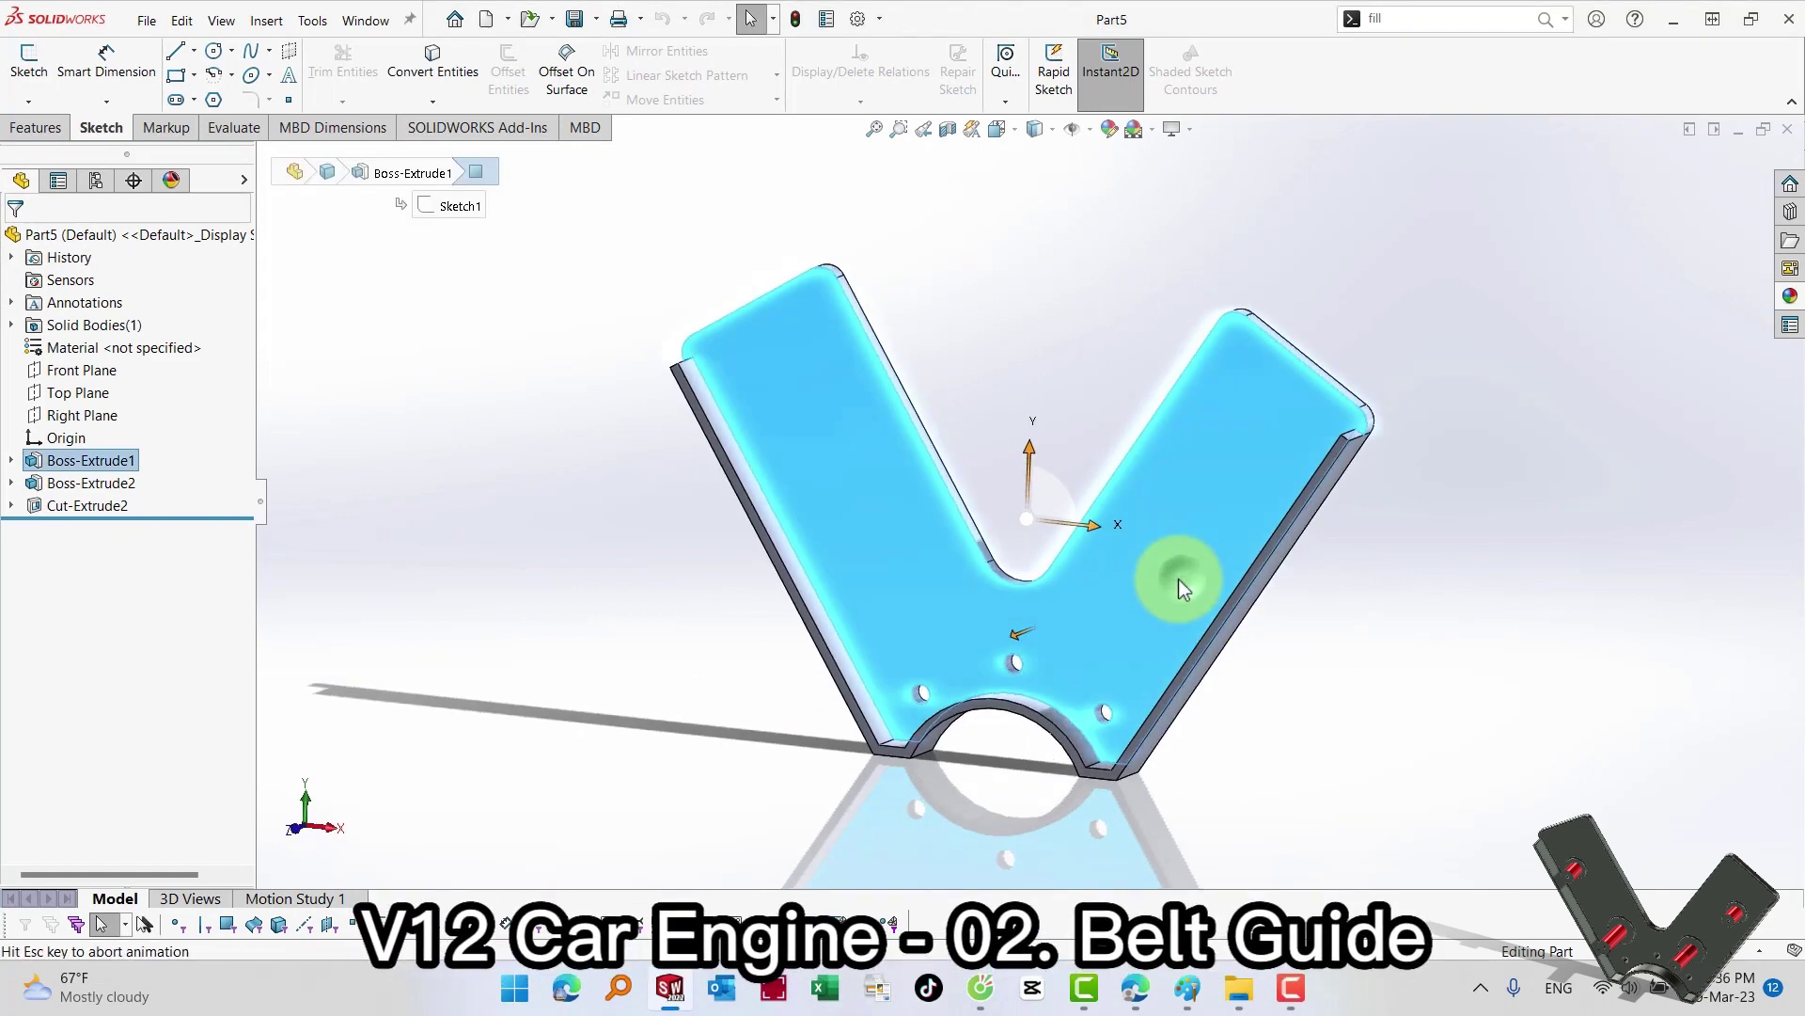
{"action": "left_click", "coordinate": [1178, 578]}
{"action": "left_click", "coordinate": [1213, 531]}
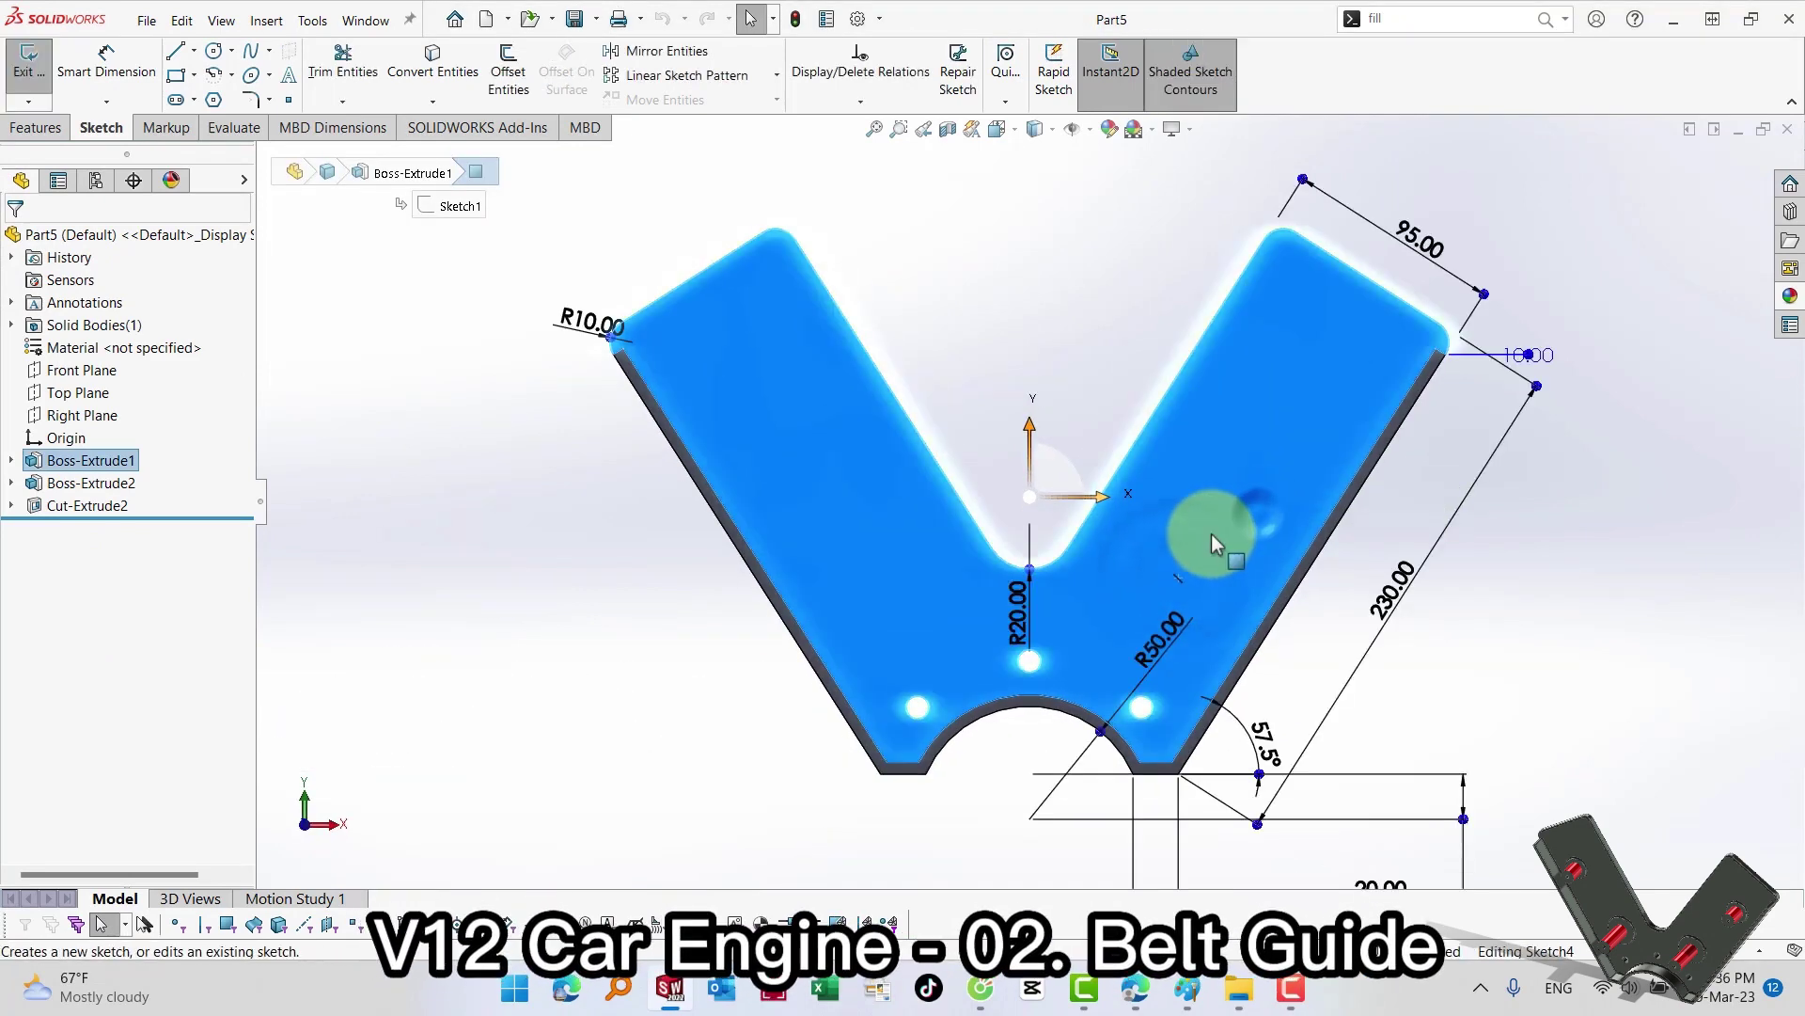
{"action": "left_click", "coordinate": [1006, 388]}
Step: Draw a vertical centreline from the origin and a slanted construction line to the right arm
{"action": "key", "text": "s"}
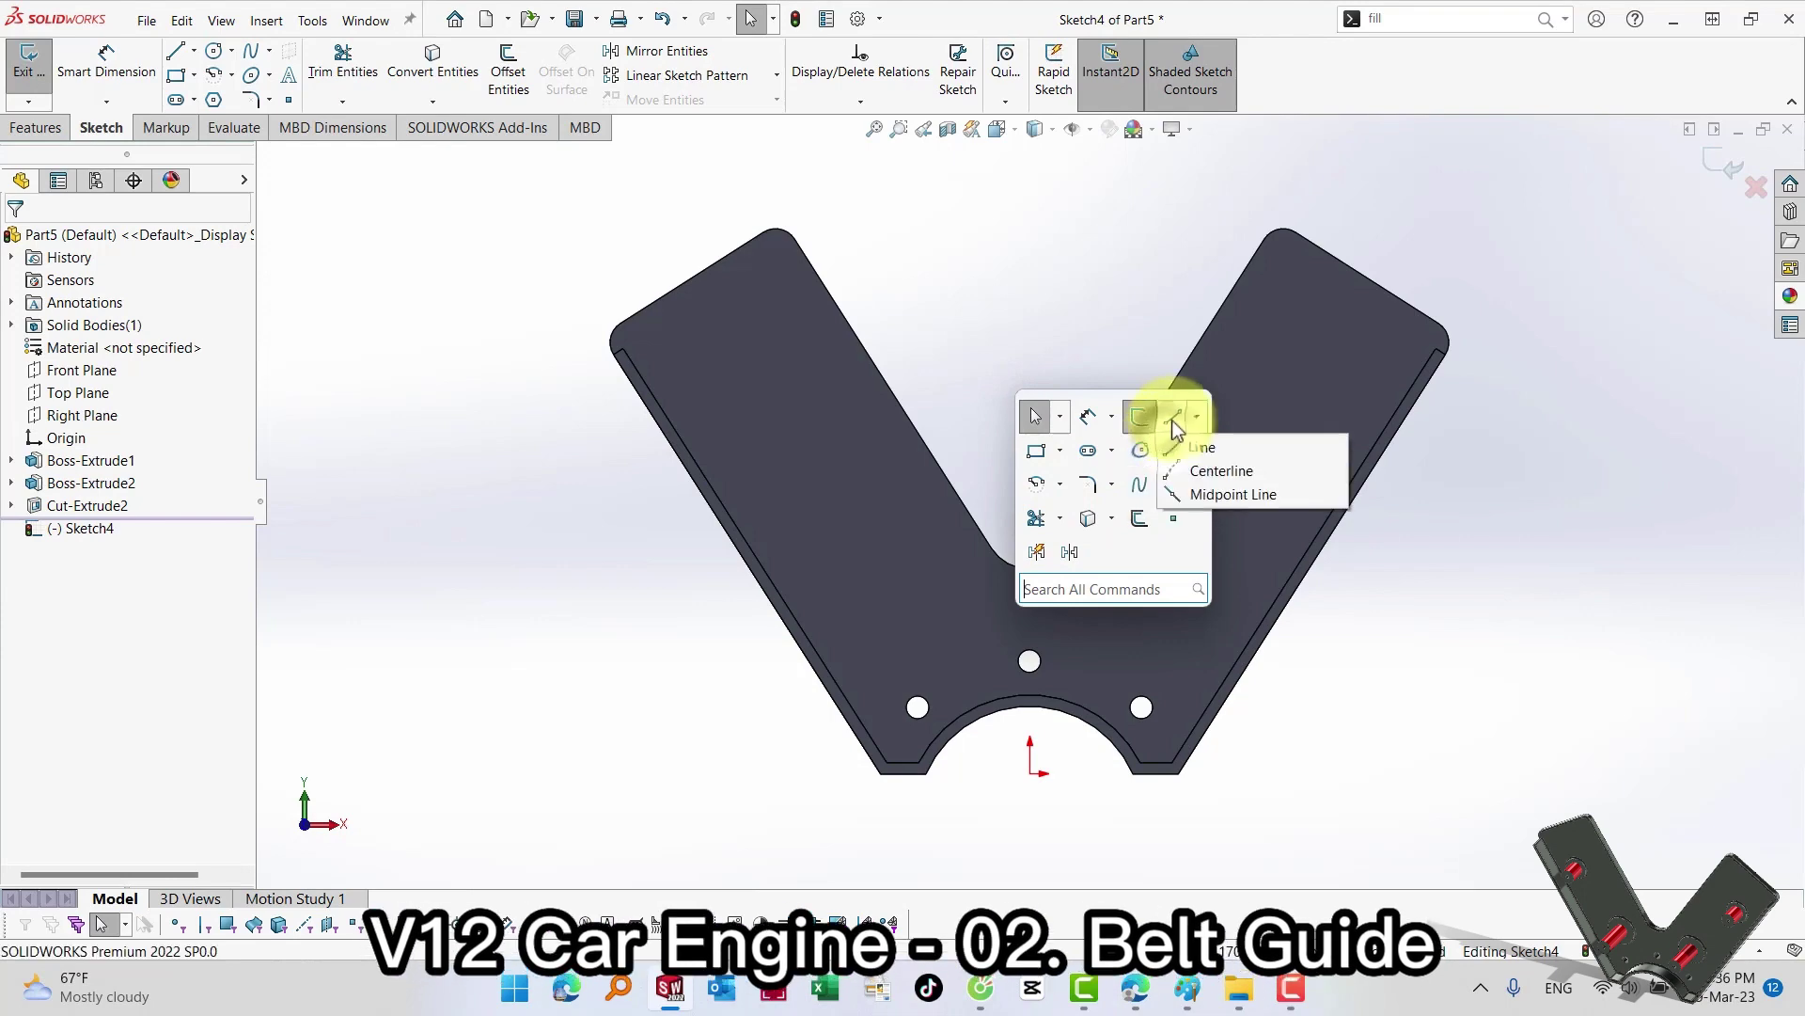
{"action": "left_click", "coordinate": [1168, 419]}
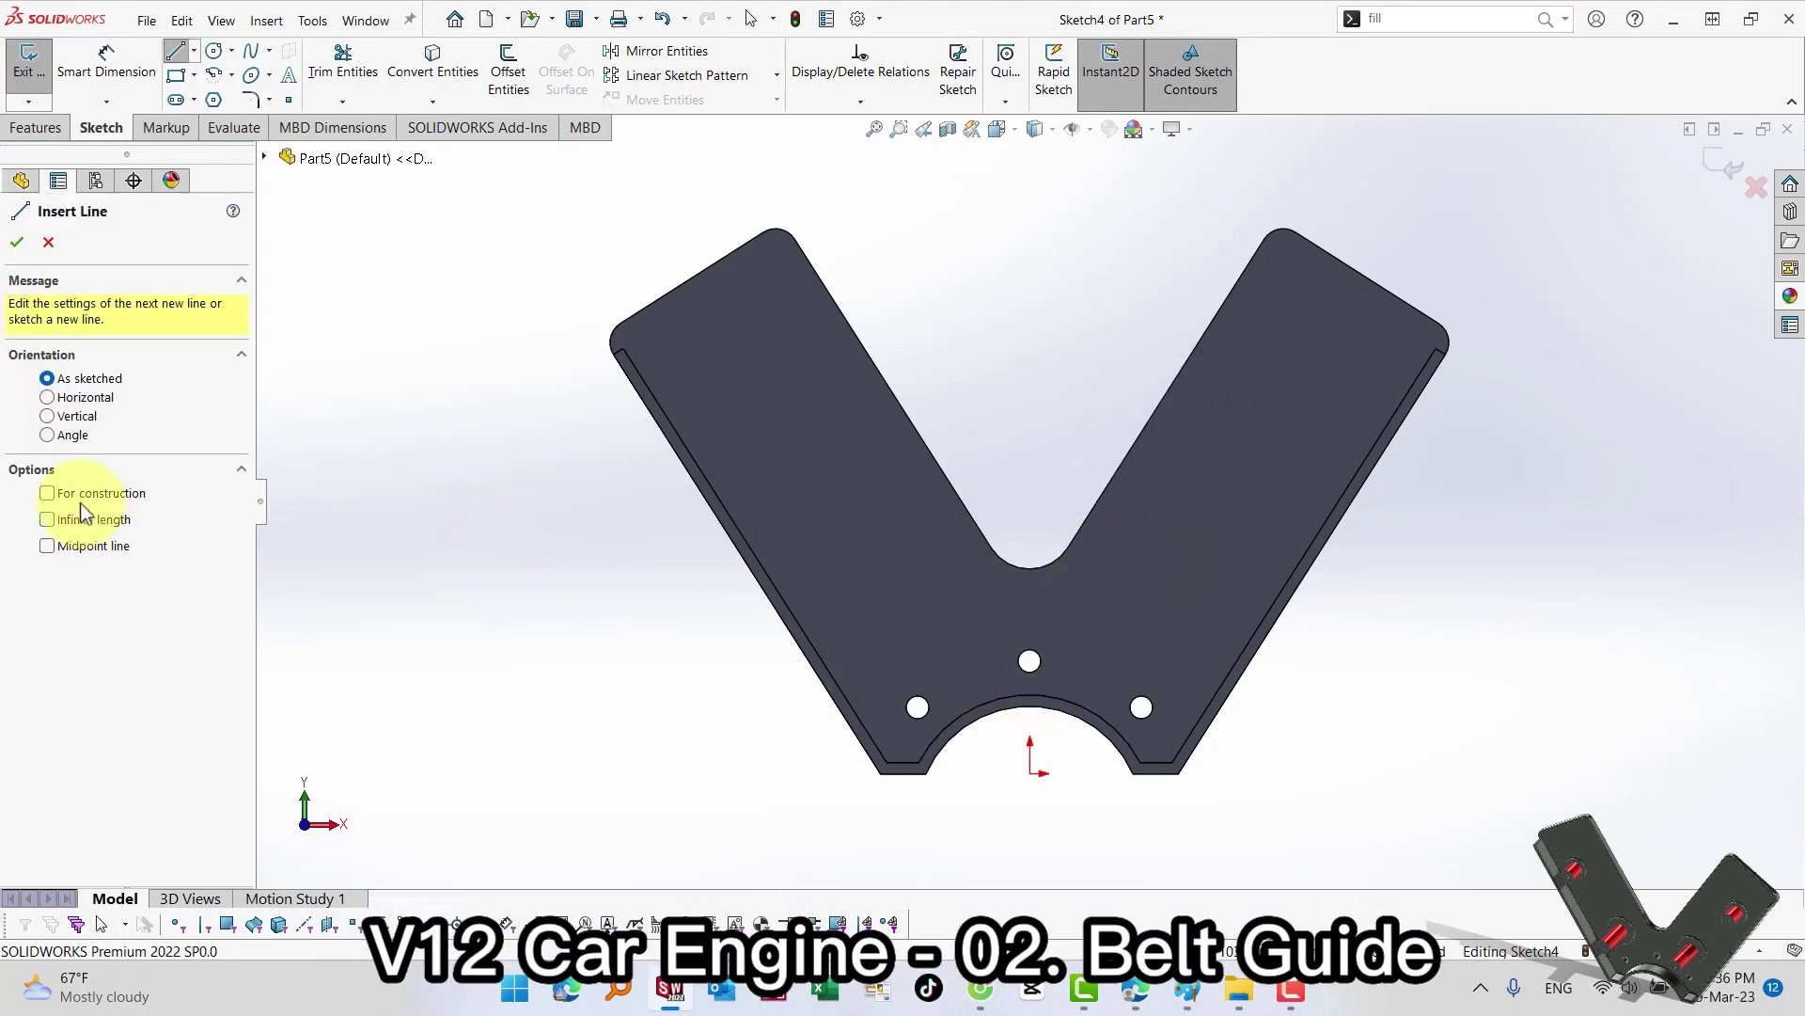
{"action": "left_click", "coordinate": [1030, 773]}
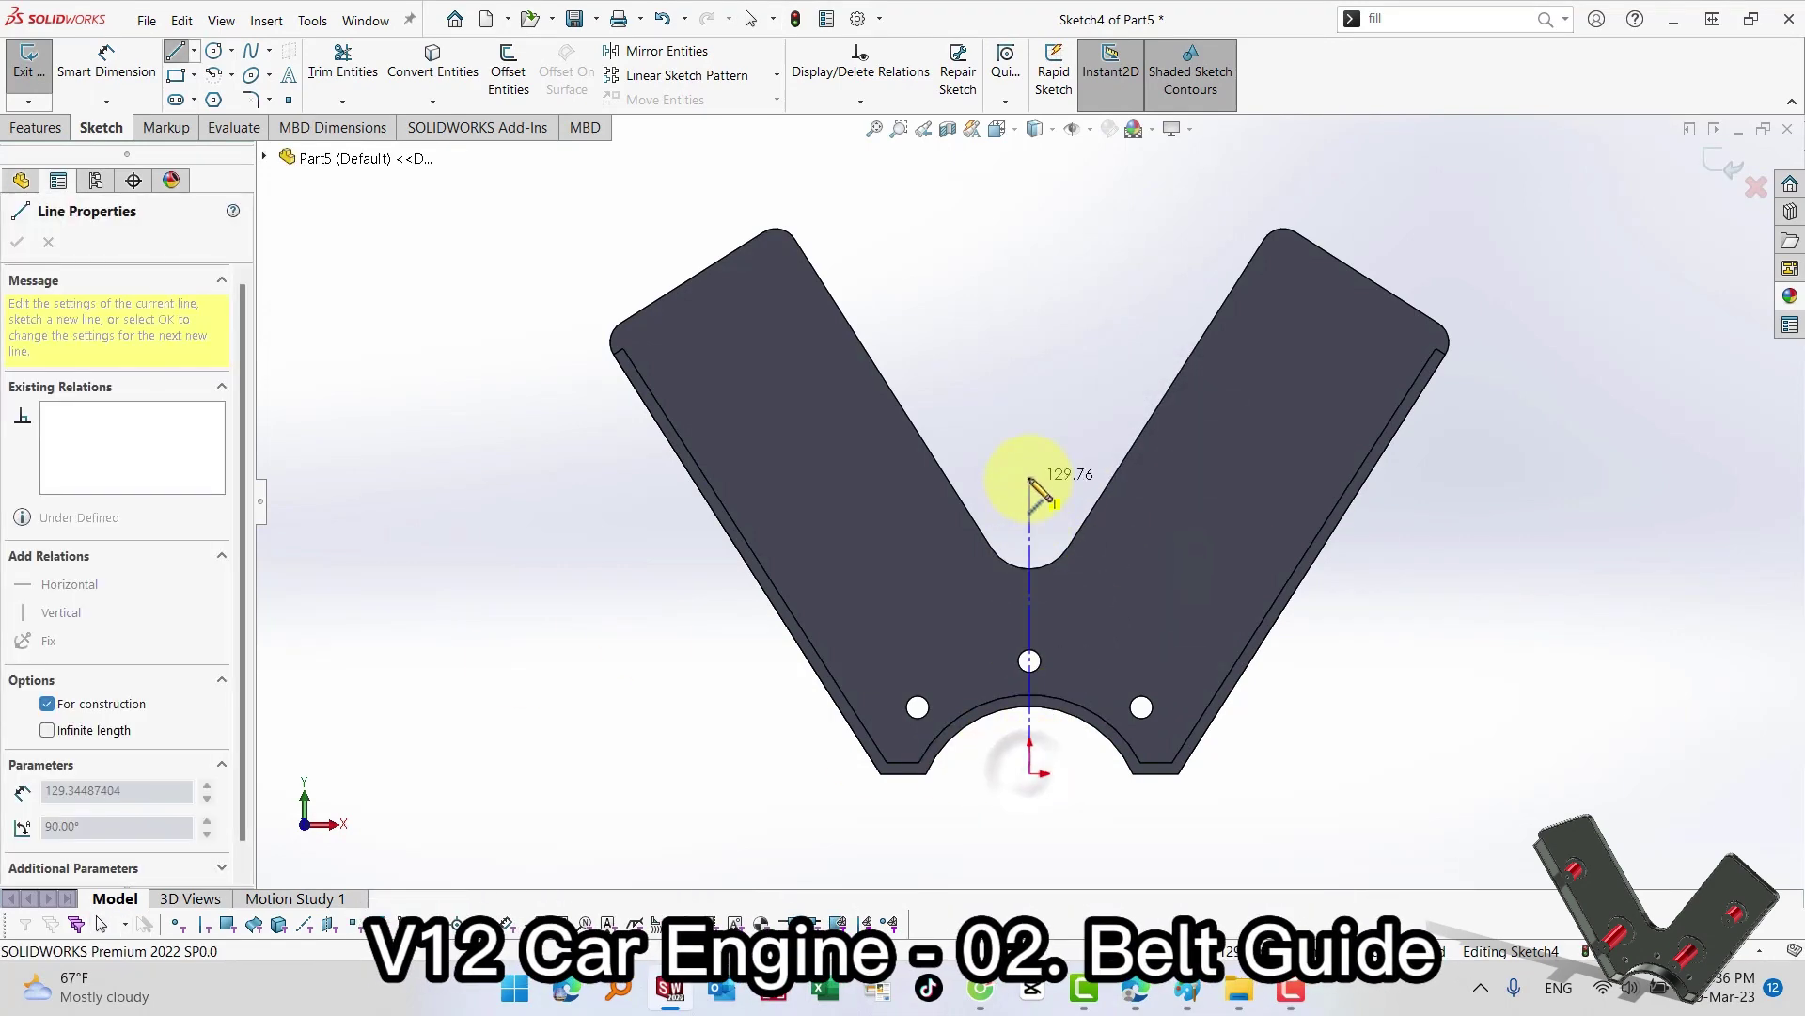
{"action": "left_click", "coordinate": [1032, 474]}
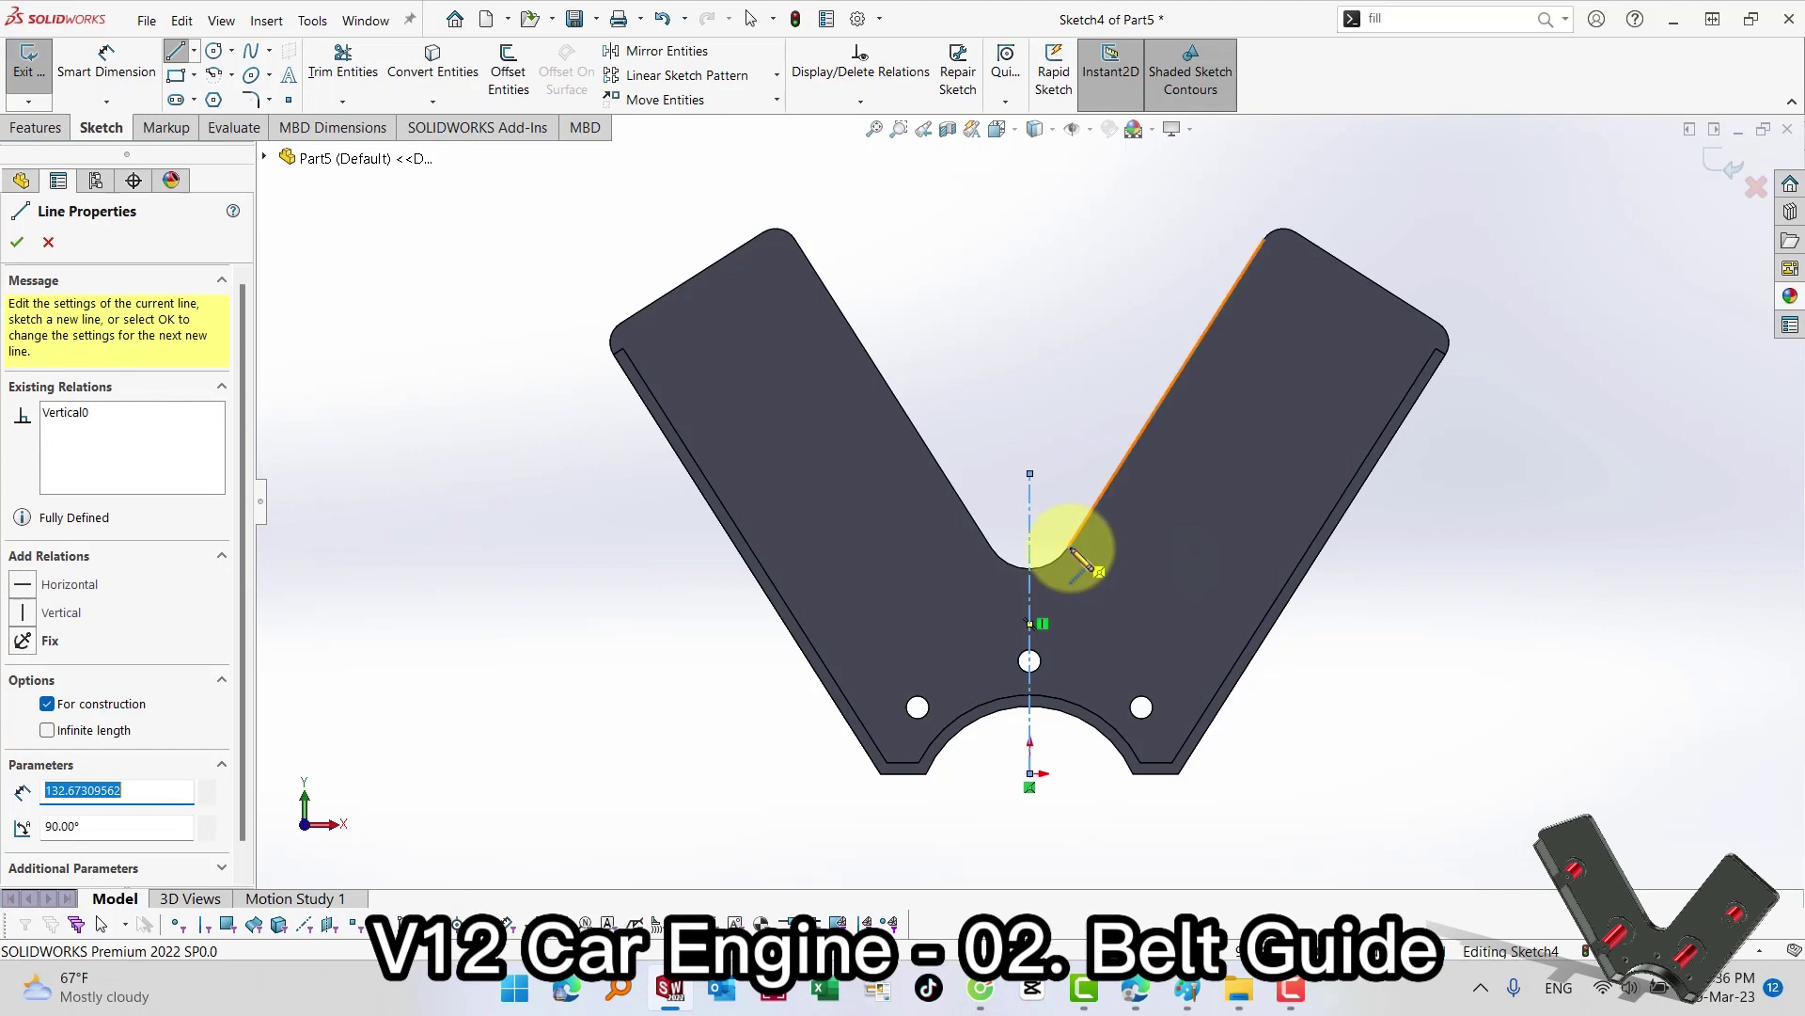
{"action": "left_click", "coordinate": [1243, 670]}
{"action": "key", "text": "Escape"}
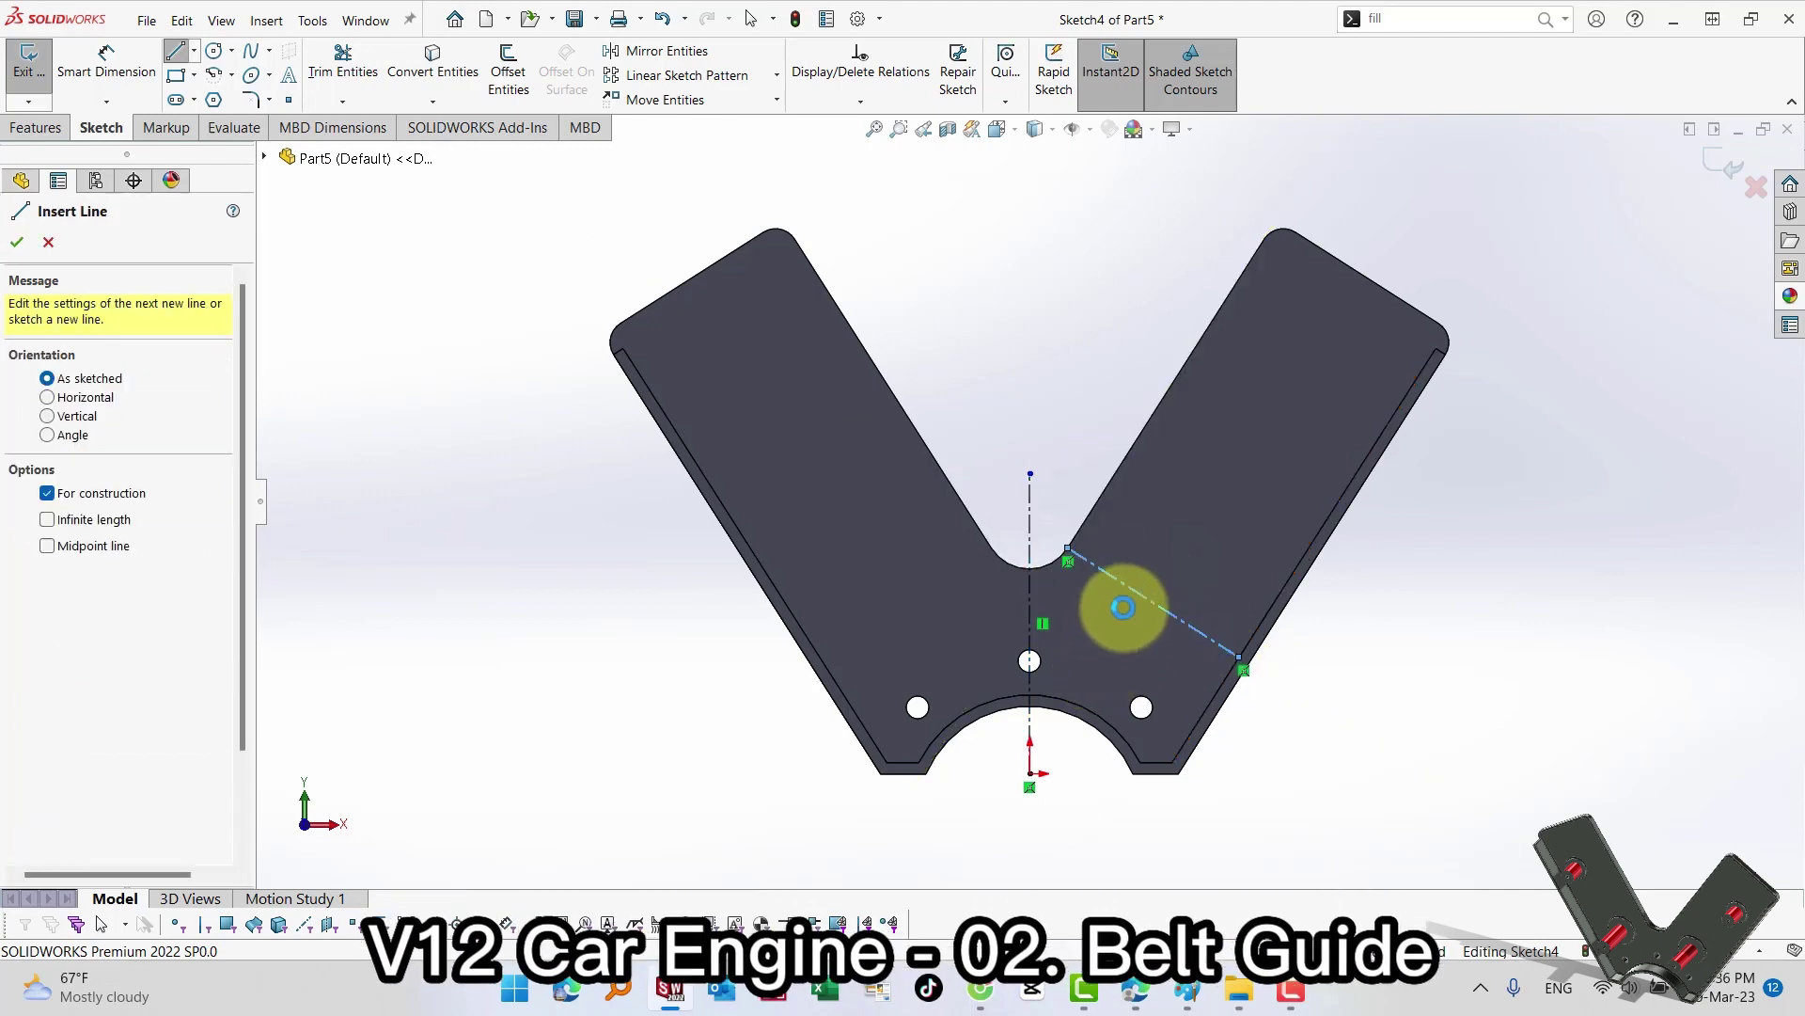
Step: Make the slanted construction line perpendicular to the right arm's edge
{"action": "left_click", "coordinate": [1125, 590]}
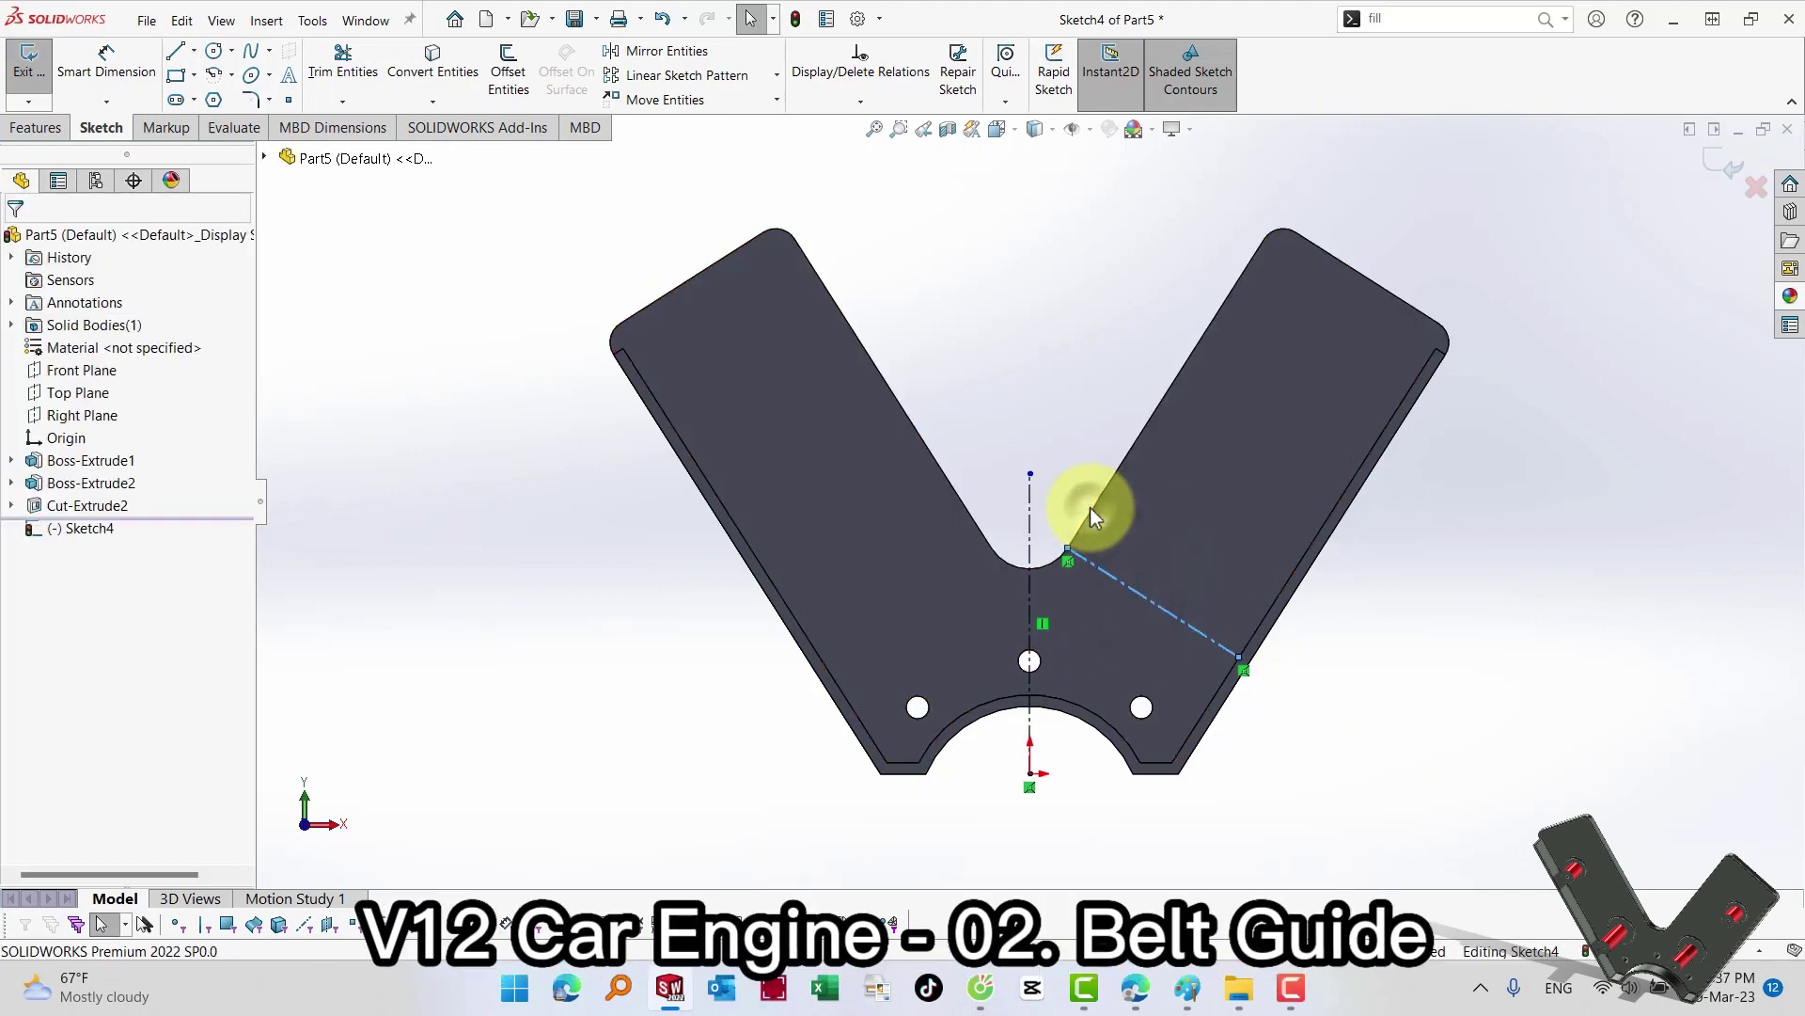
{"action": "left_click", "coordinate": [1091, 522], "text": "ctrl"}
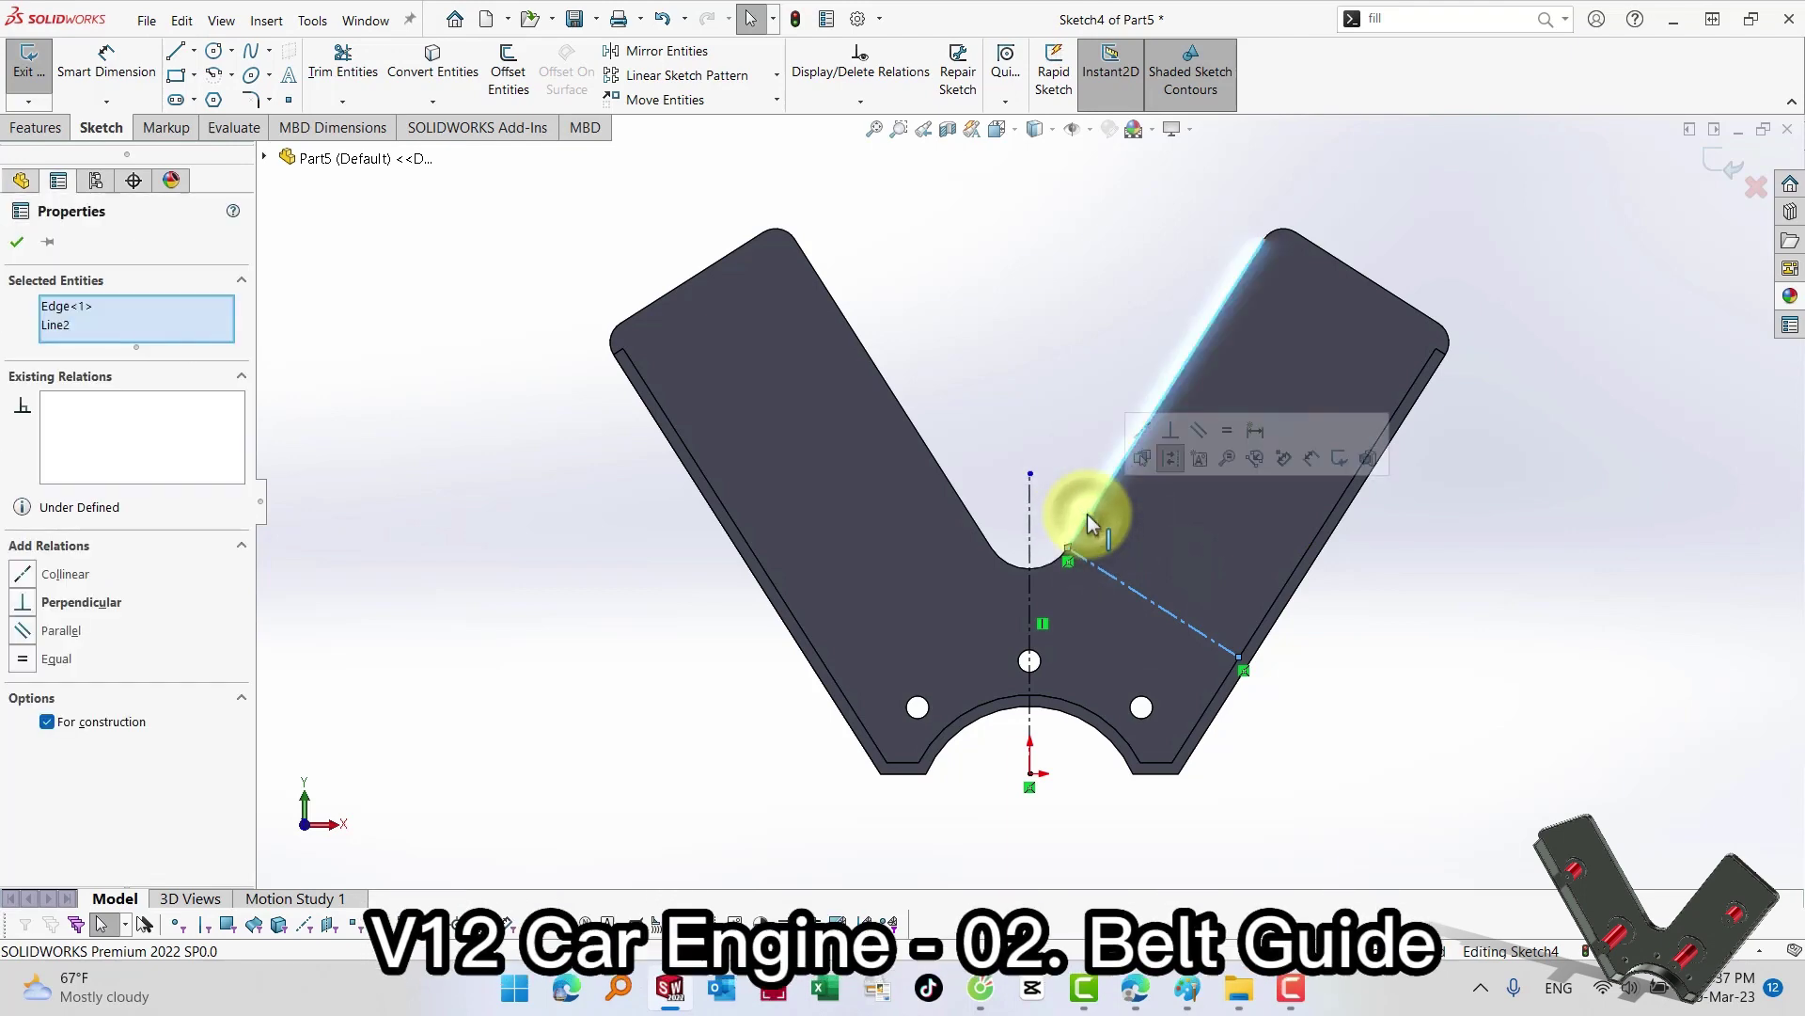
{"action": "left_click", "coordinate": [1162, 442]}
{"action": "left_click", "coordinate": [1068, 329]}
Step: Draw one circle on the construction line and a second circle further up the right arm
{"action": "key", "text": "s"}
{"action": "left_click", "coordinate": [1174, 439]}
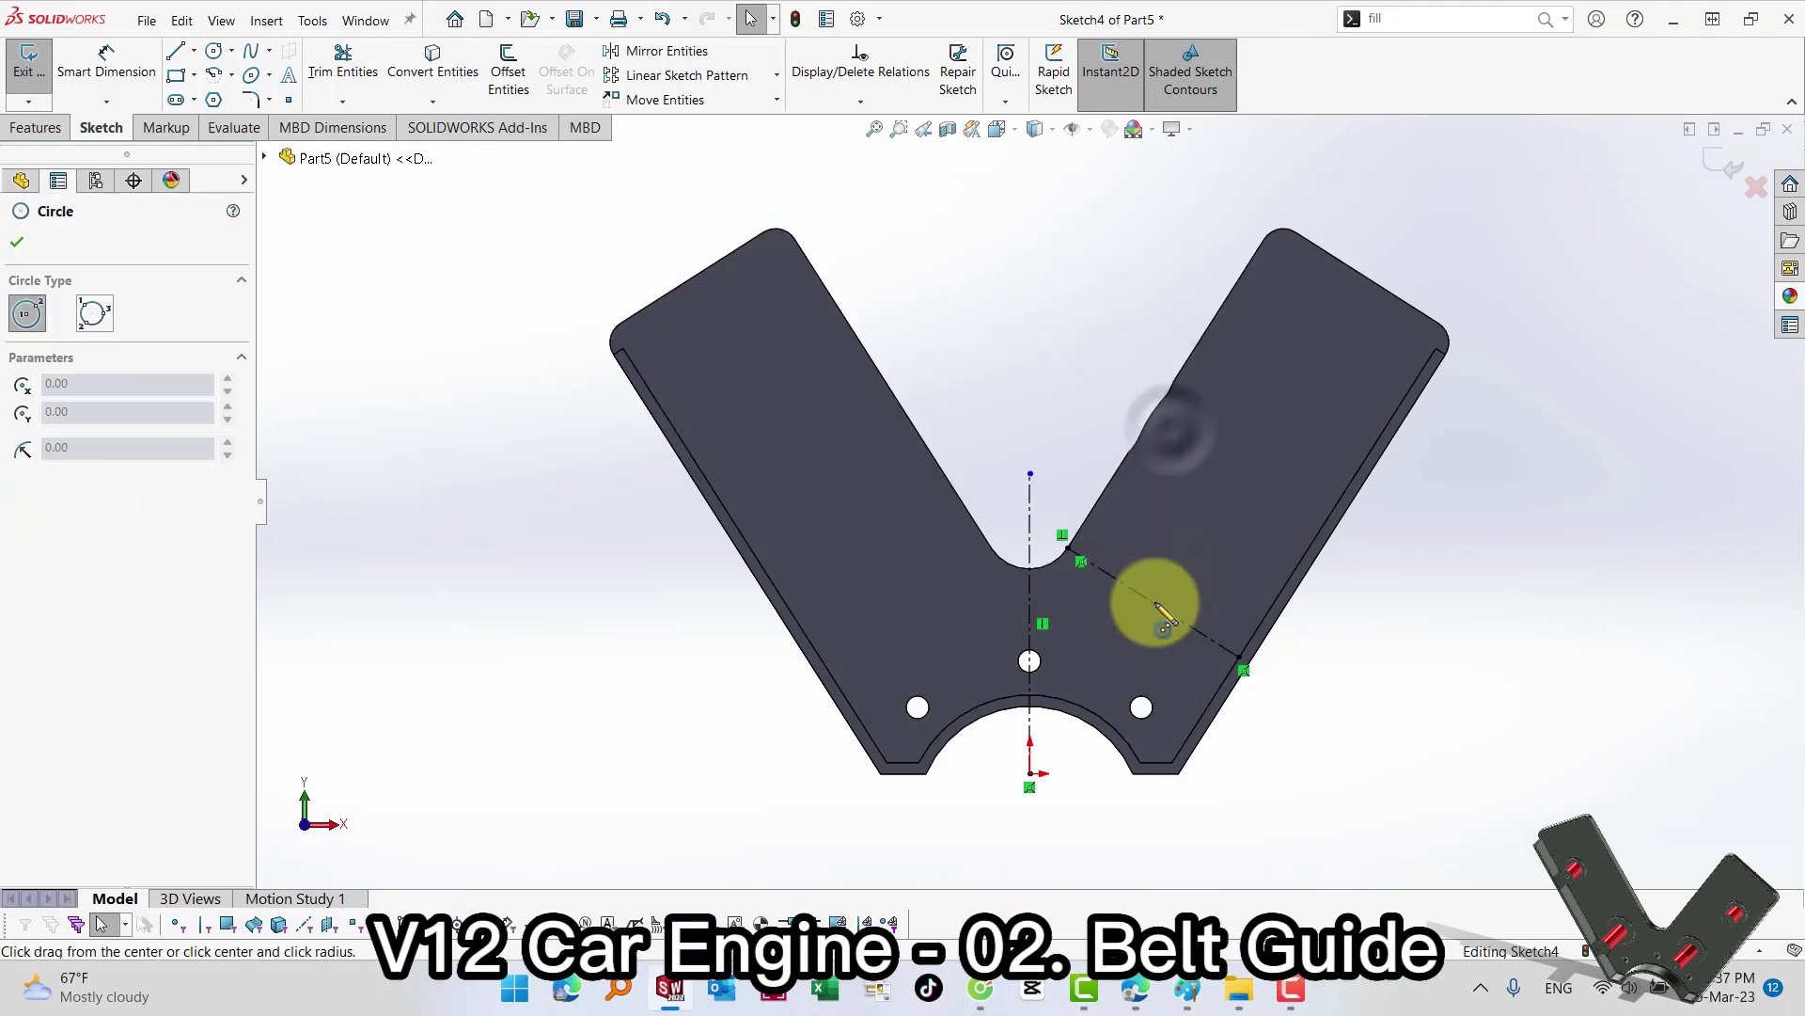
{"action": "left_click", "coordinate": [1153, 602]}
{"action": "left_click", "coordinate": [1177, 544]}
{"action": "left_click", "coordinate": [1294, 428]}
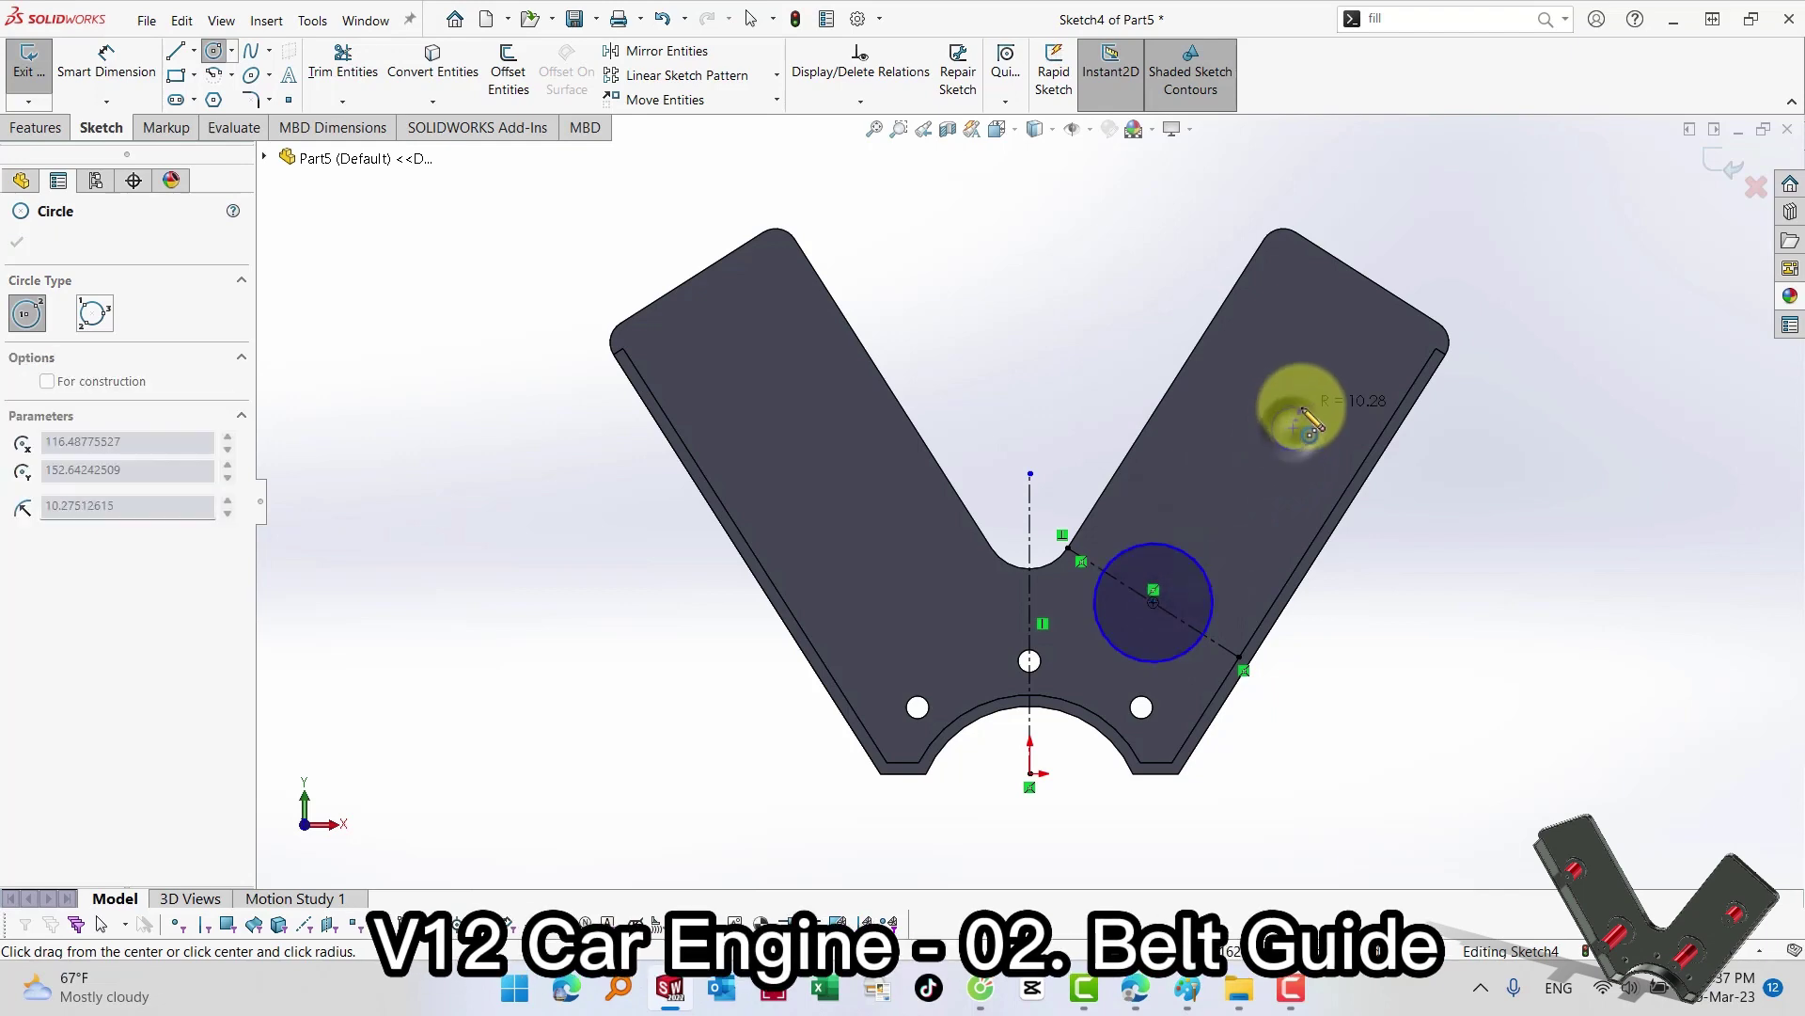
{"action": "left_click", "coordinate": [1334, 370]}
Step: Dimension the lower circle Ø40 and the upper circle Ø30
{"action": "key", "text": "s"}
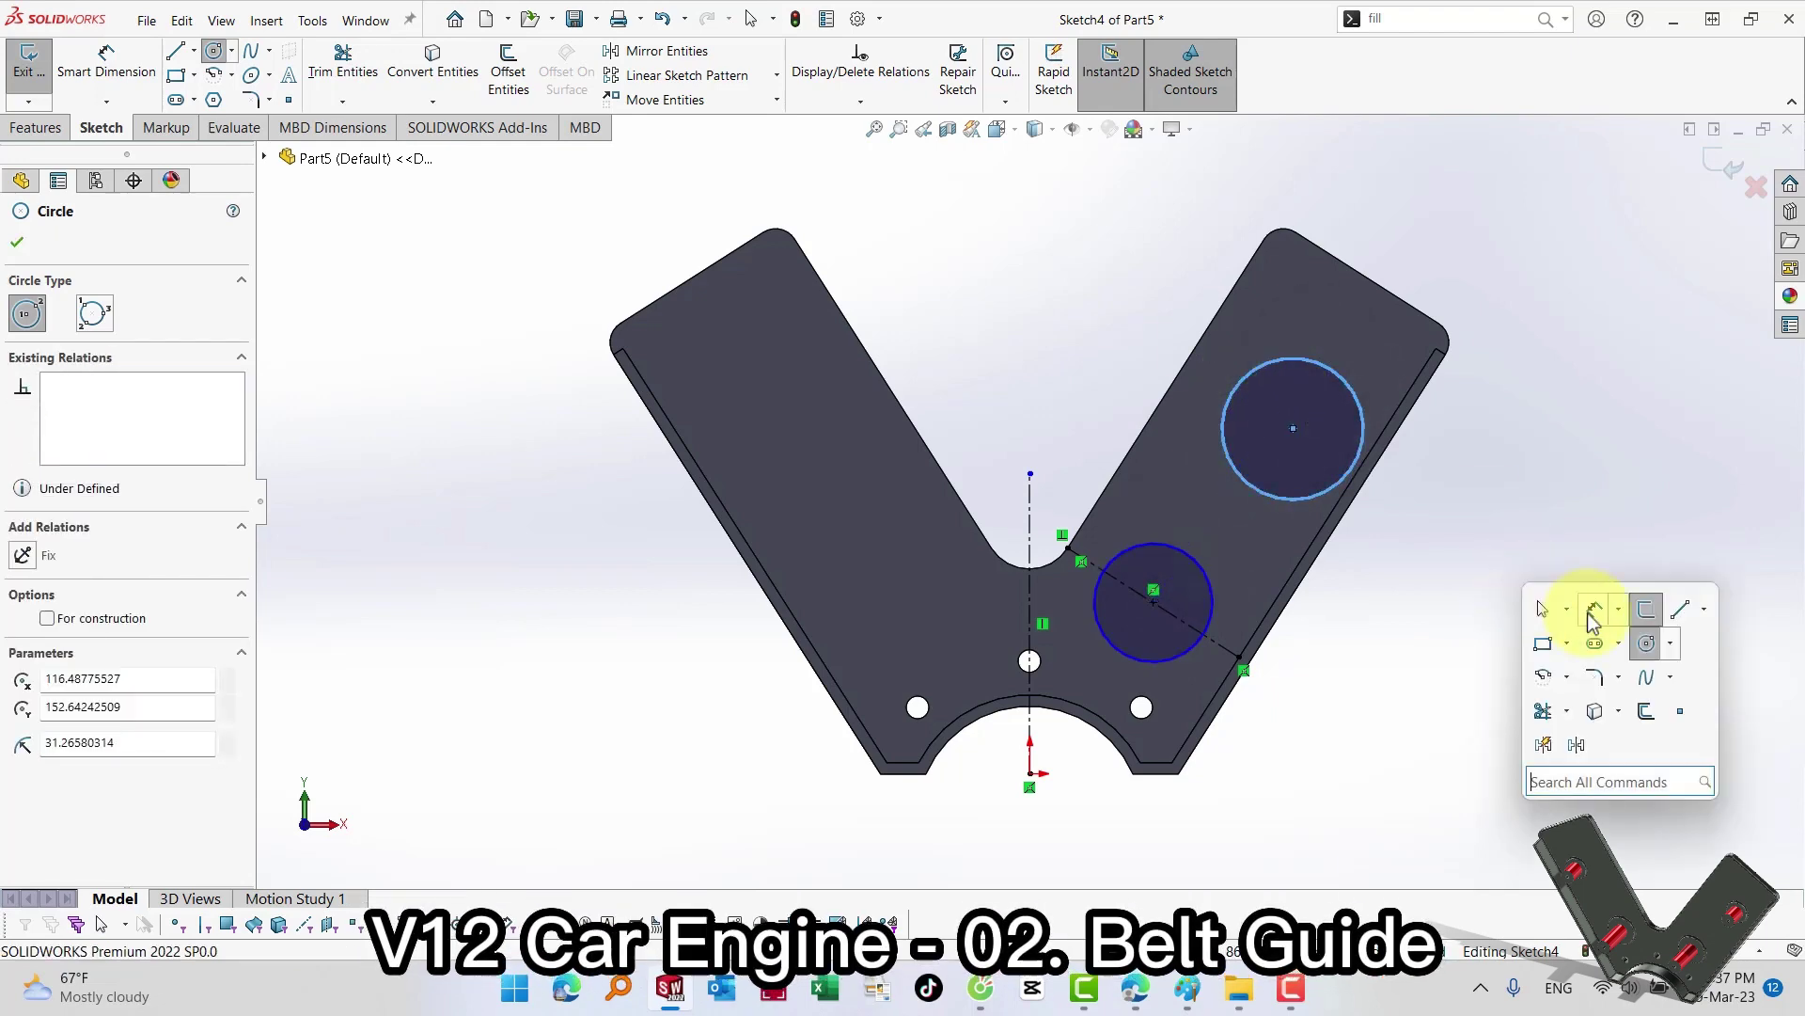
{"action": "left_click", "coordinate": [1593, 616]}
{"action": "left_click", "coordinate": [1210, 591]}
{"action": "left_click", "coordinate": [1045, 376]}
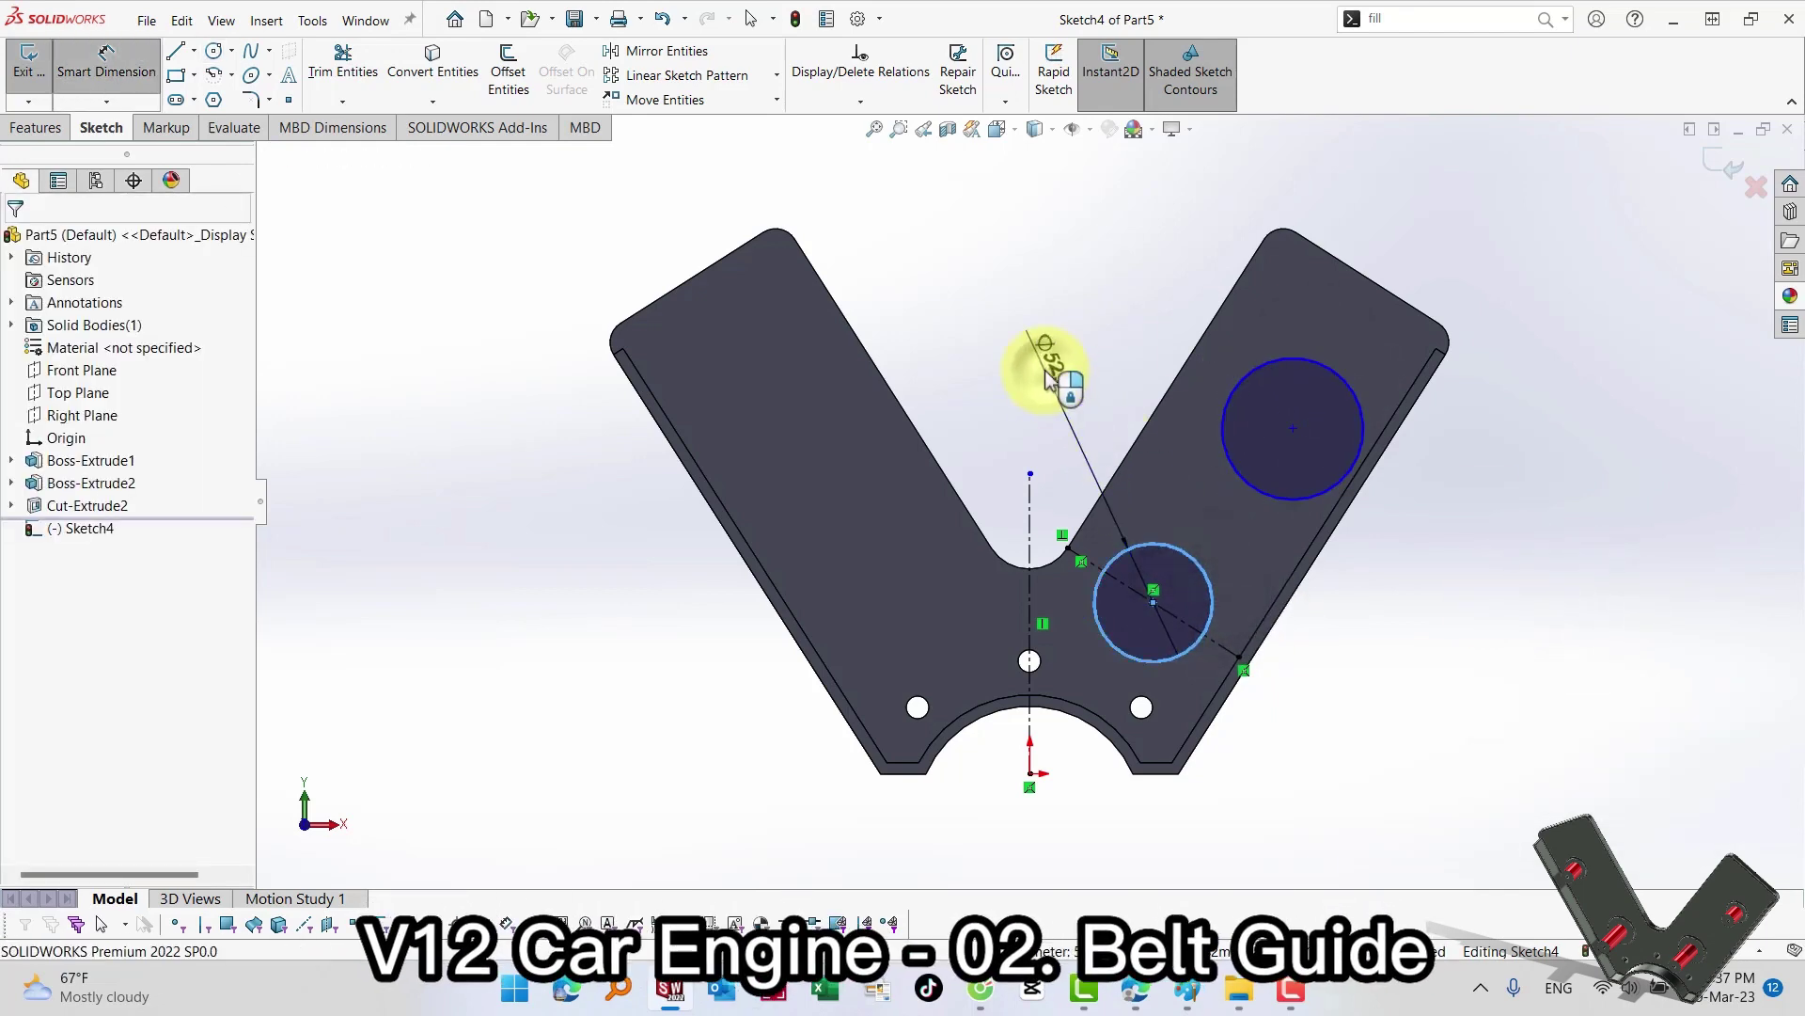
{"action": "type", "text": "40"}
{"action": "key", "text": "Return"}
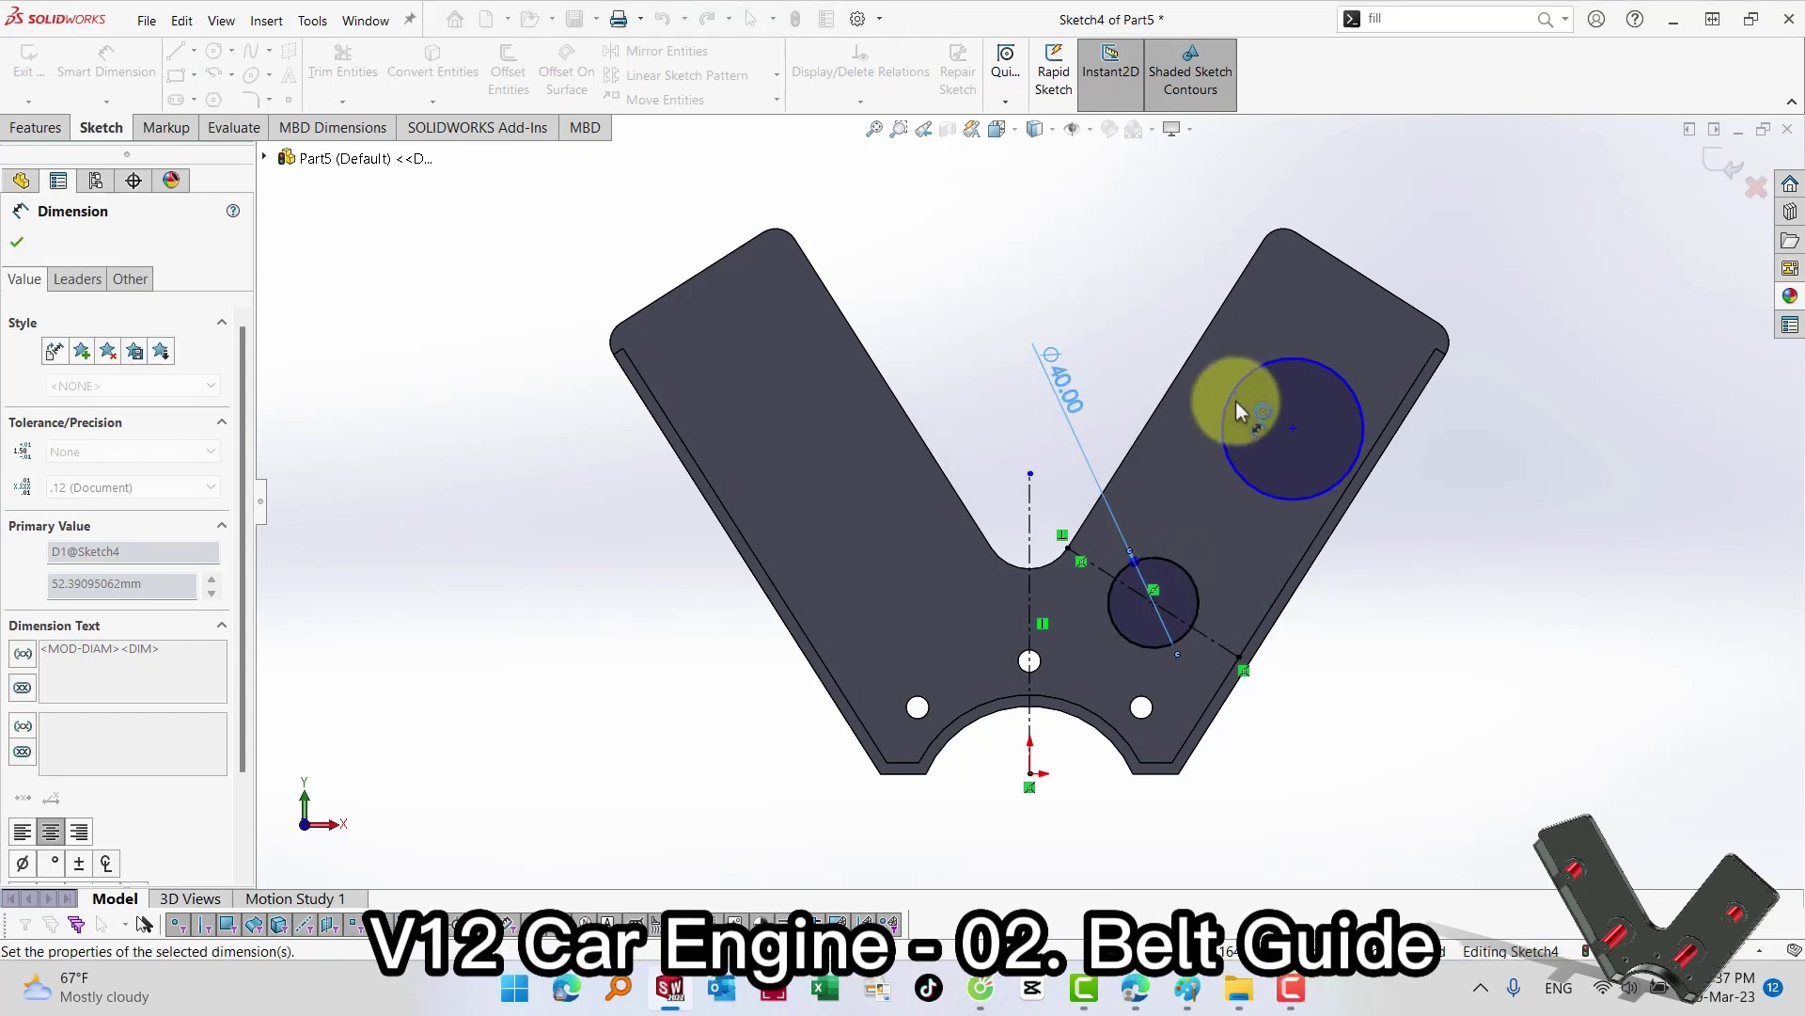
{"action": "left_click", "coordinate": [1230, 389]}
{"action": "left_click", "coordinate": [1097, 296]}
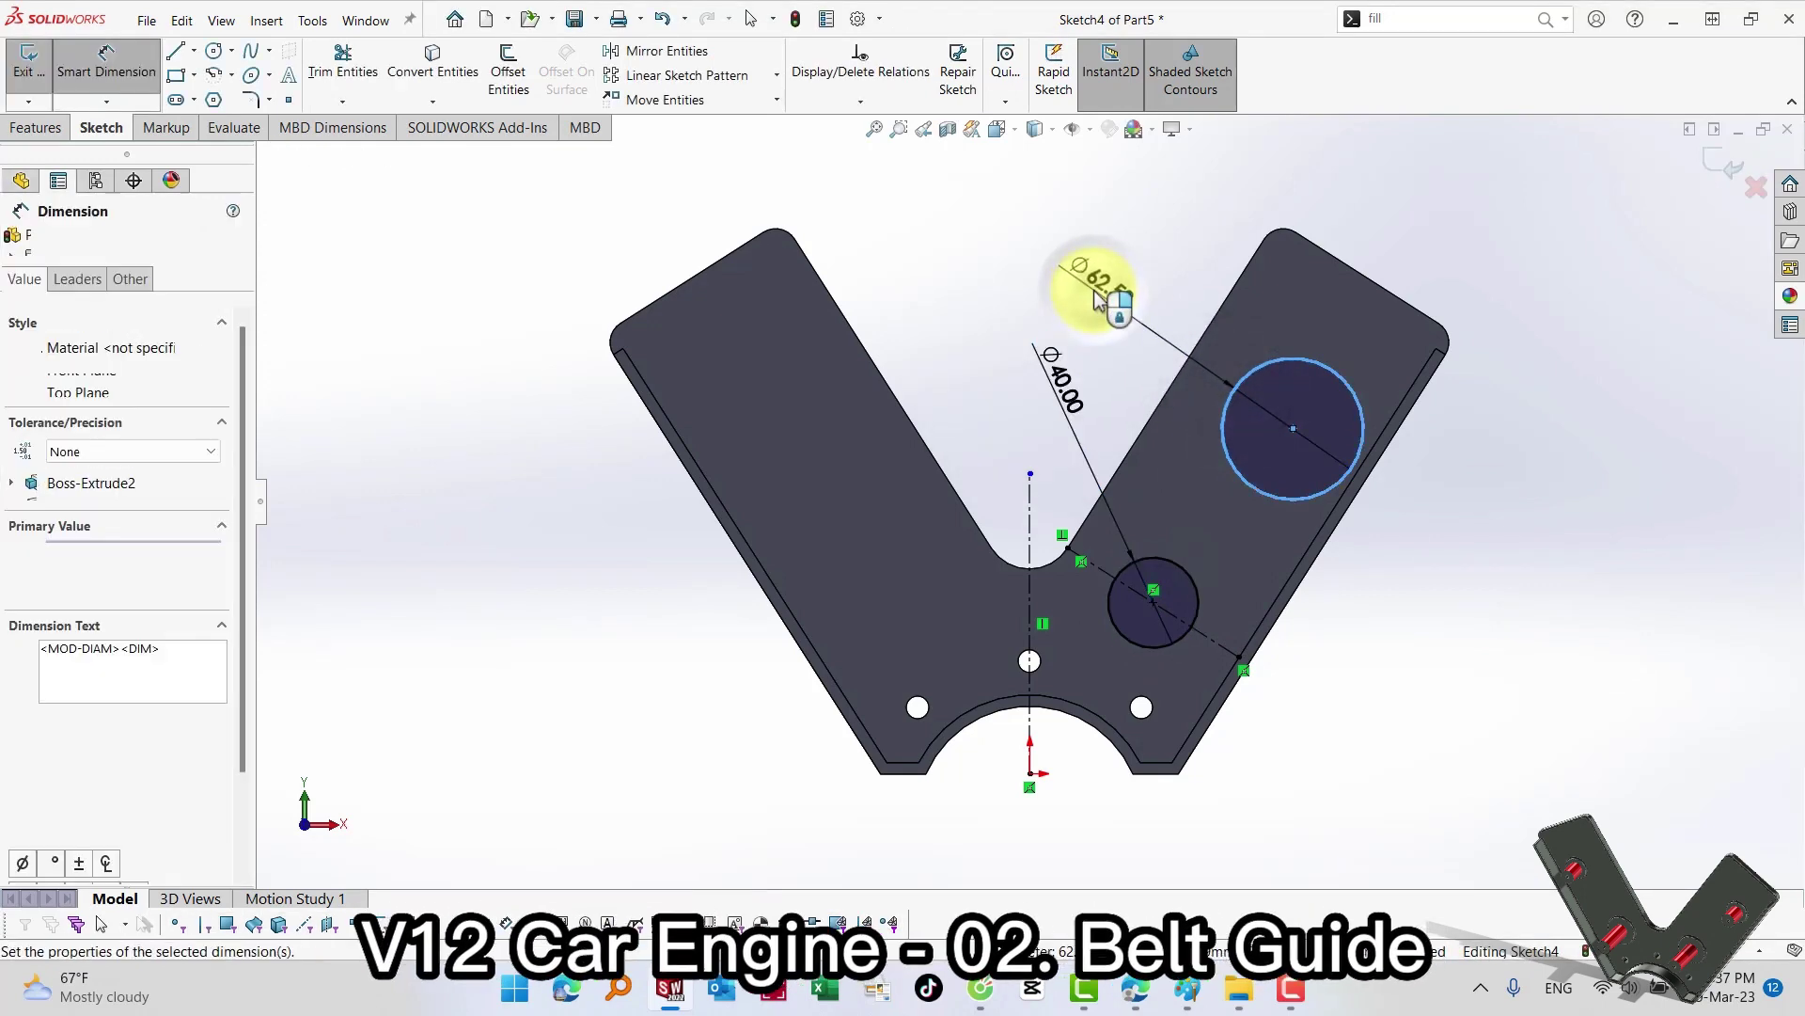
{"action": "type", "text": "30"}
{"action": "key", "text": "Return"}
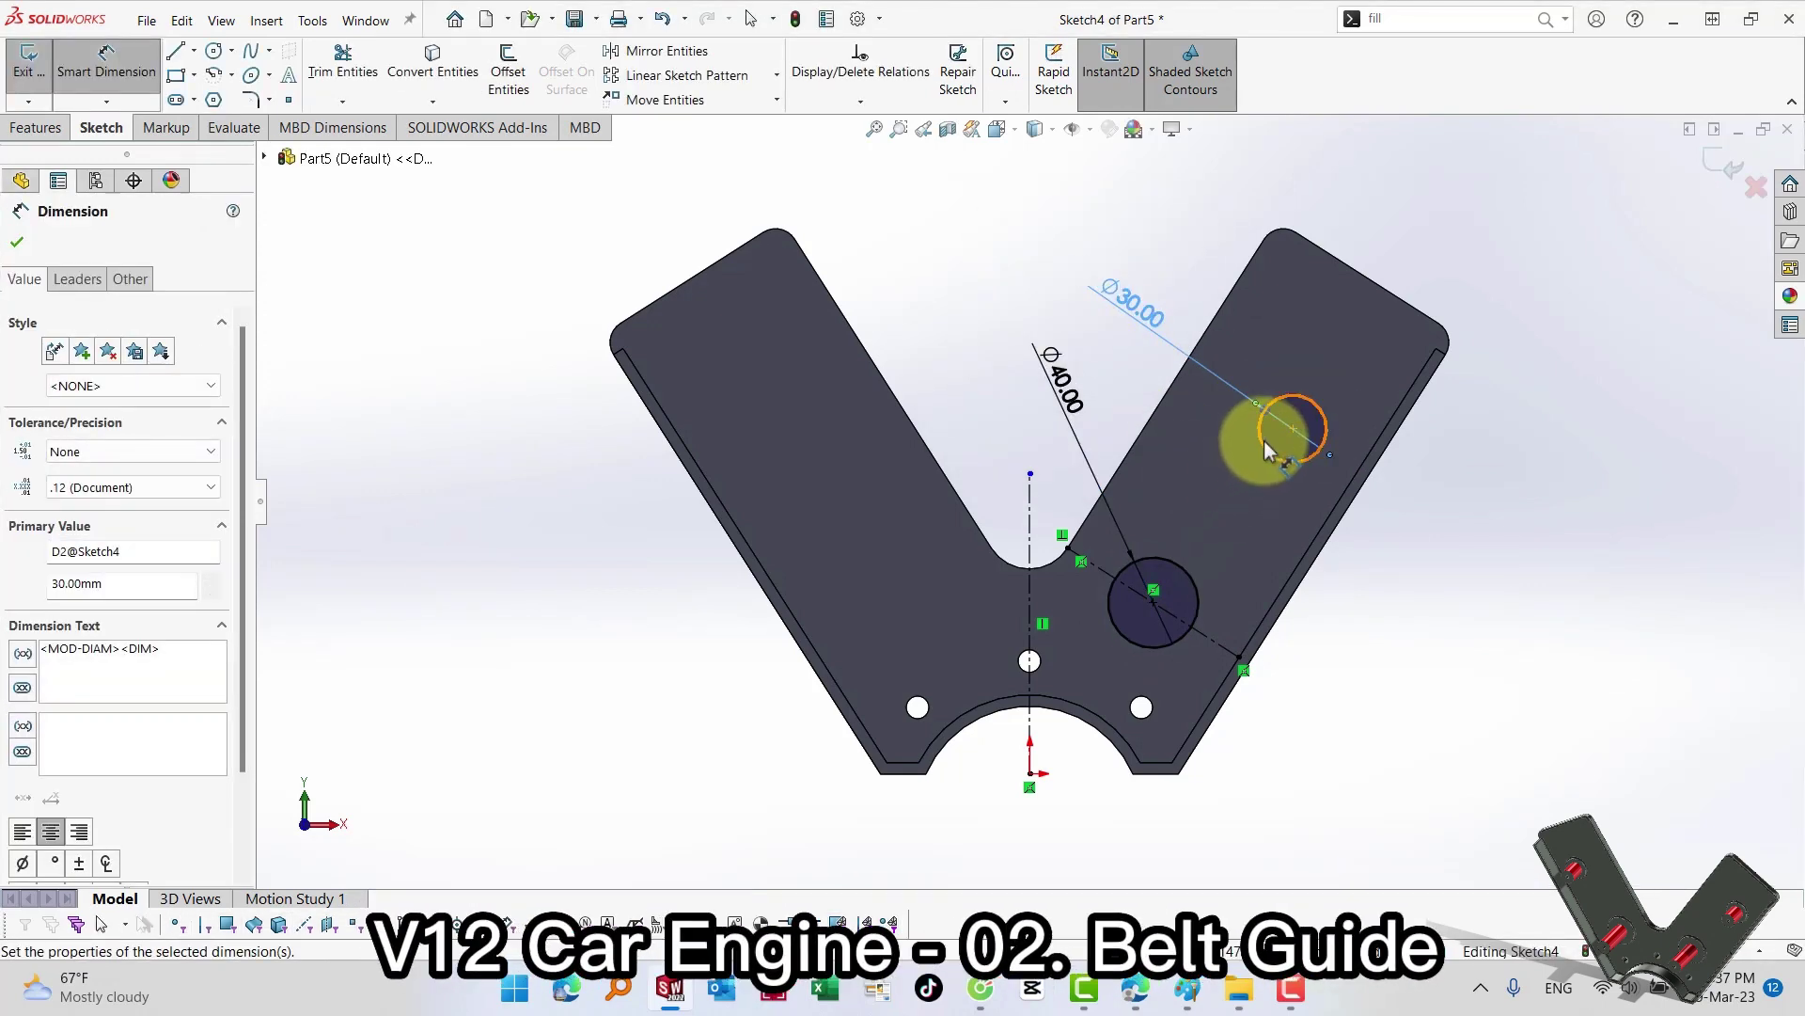
Step: Space the circle centres 70 mm horizontally and 80 mm vertically
{"action": "left_click", "coordinate": [1260, 444]}
{"action": "left_click", "coordinate": [1187, 586]}
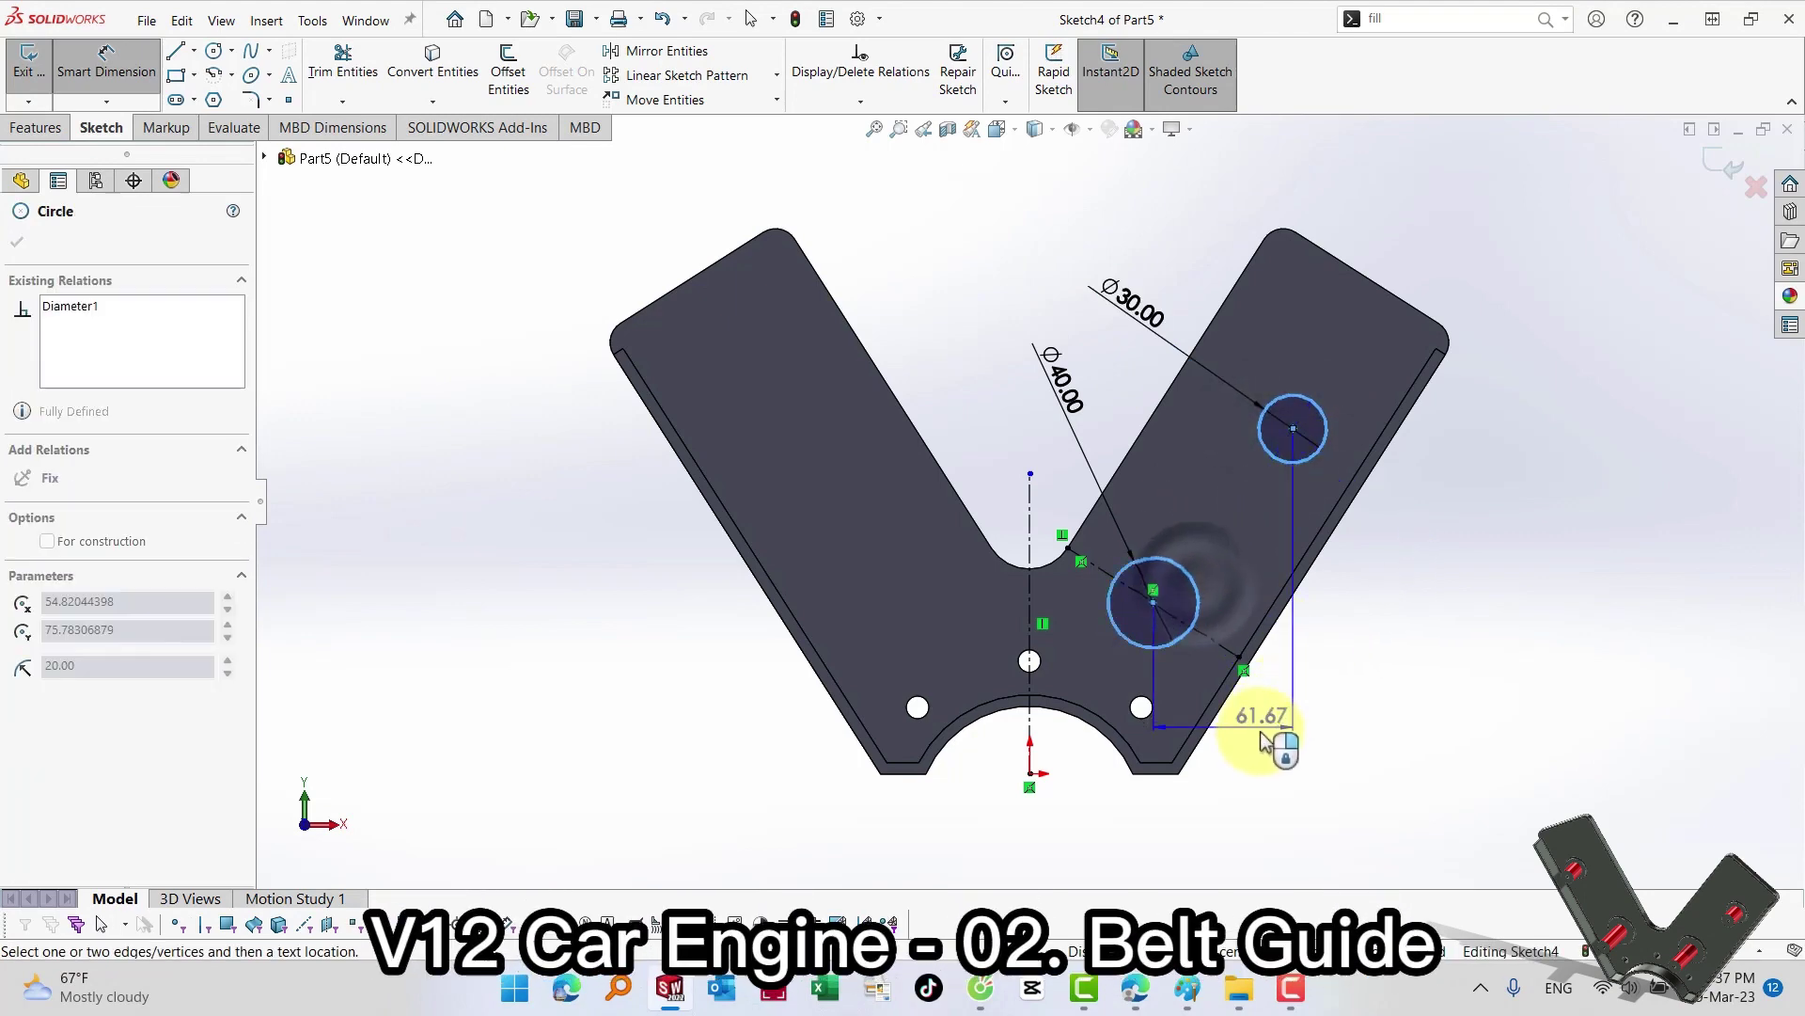
{"action": "left_click", "coordinate": [1260, 732]}
{"action": "type", "text": "70"}
{"action": "key", "text": "Return"}
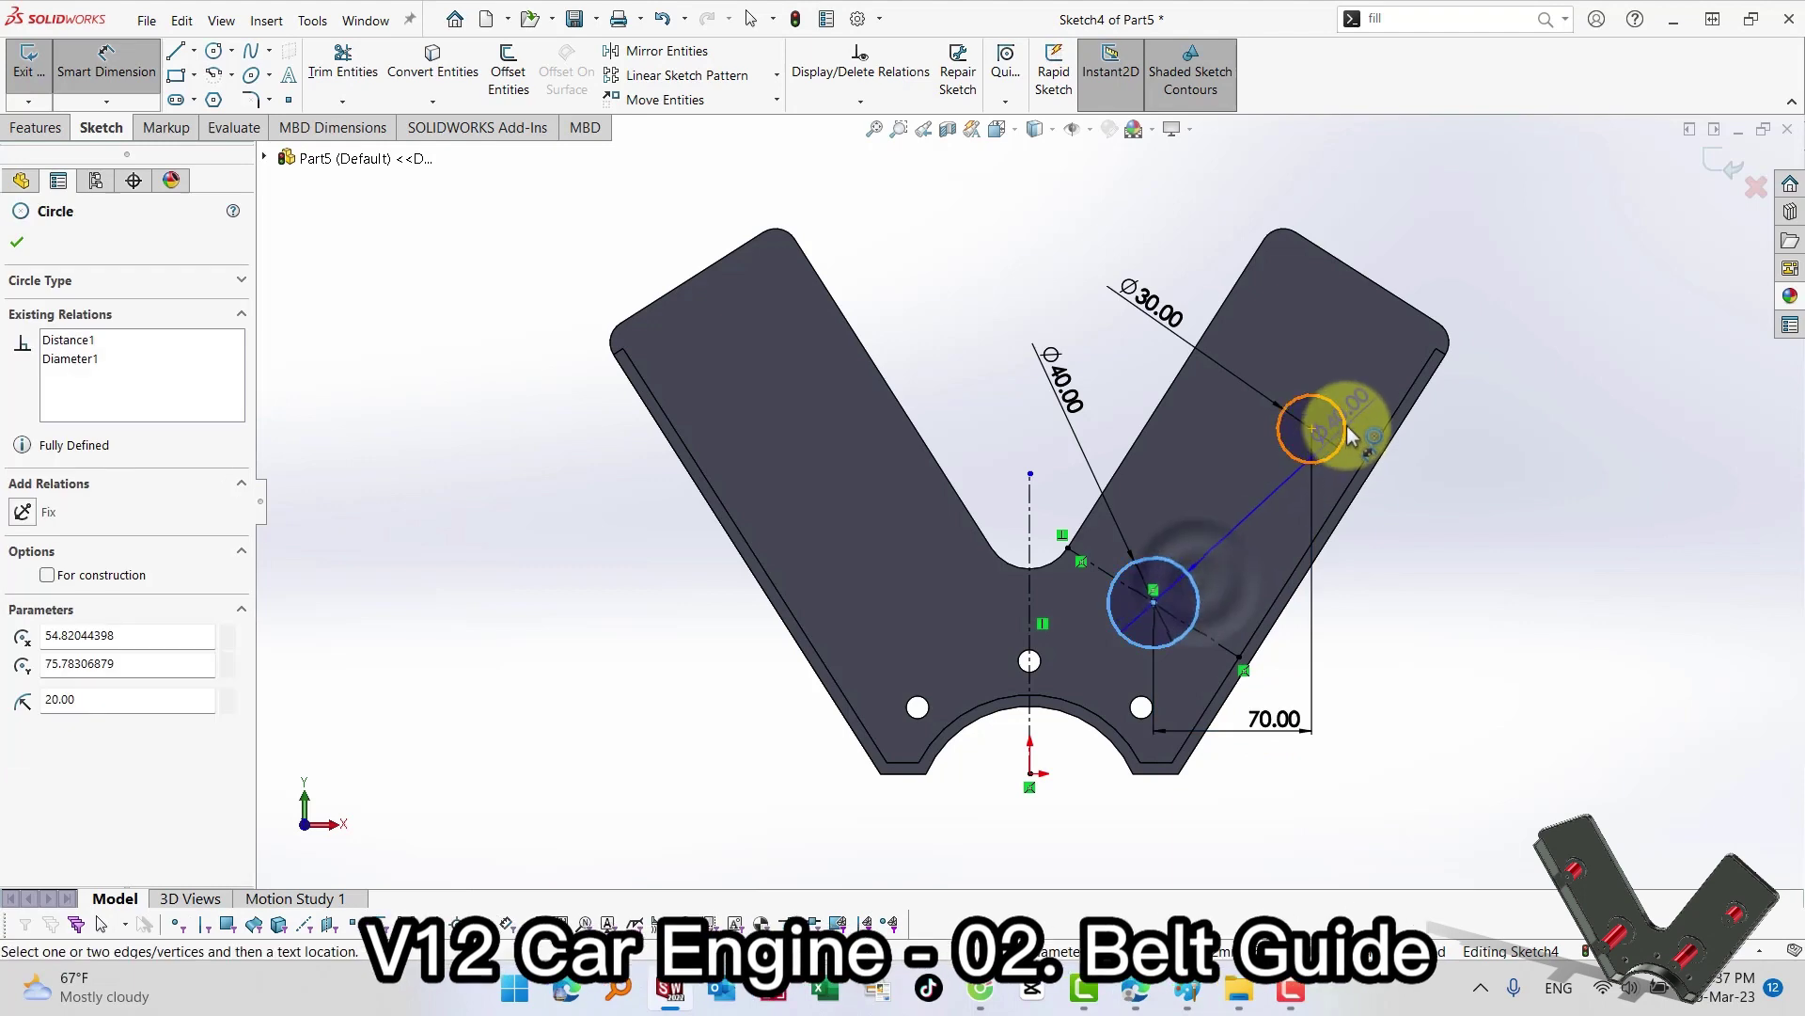
{"action": "left_click", "coordinate": [1335, 431]}
{"action": "left_click", "coordinate": [1481, 551]}
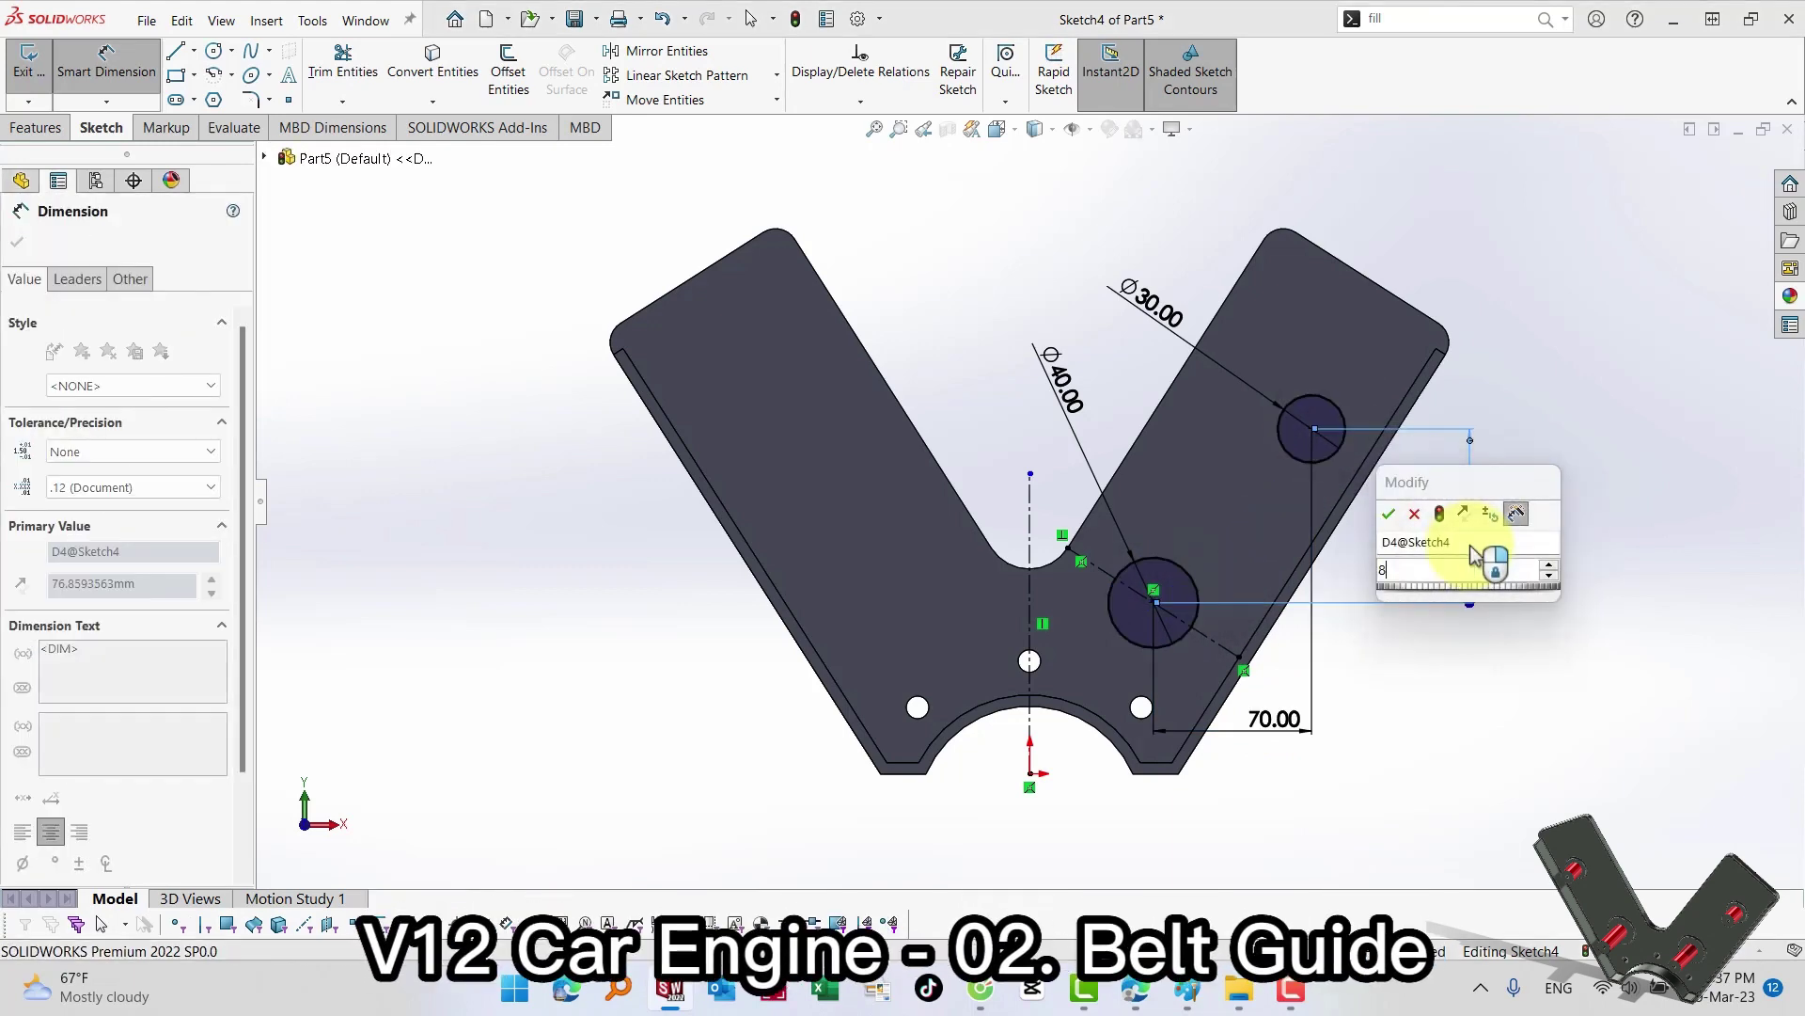
{"action": "type", "text": "80"}
{"action": "key", "text": "Return"}
{"action": "left_click", "coordinate": [1542, 418]}
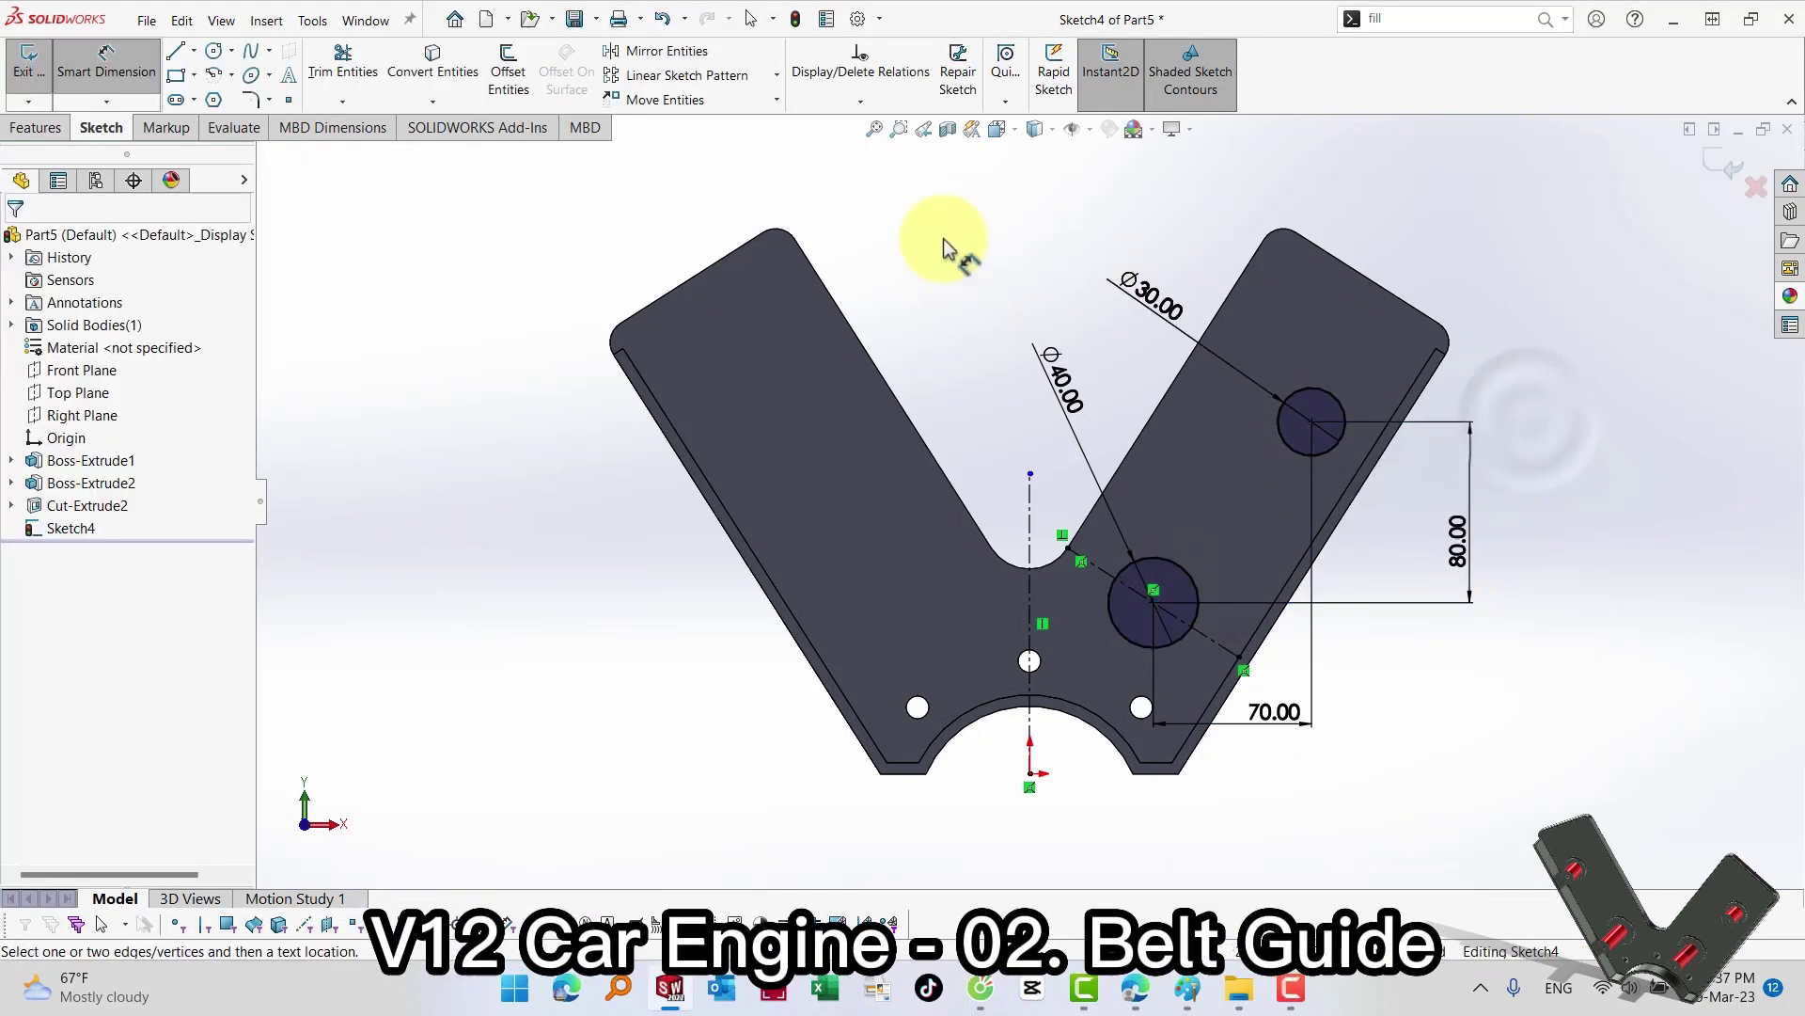
{"action": "left_click", "coordinate": [666, 51]}
Step: Mirror the right-arm circles about the vertical centreline and close the sketch
{"action": "left_click_drag", "start_coordinate": [1035, 301], "coordinate": [1365, 686]}
{"action": "right_click", "coordinate": [1365, 687]}
{"action": "left_click", "coordinate": [1033, 613]}
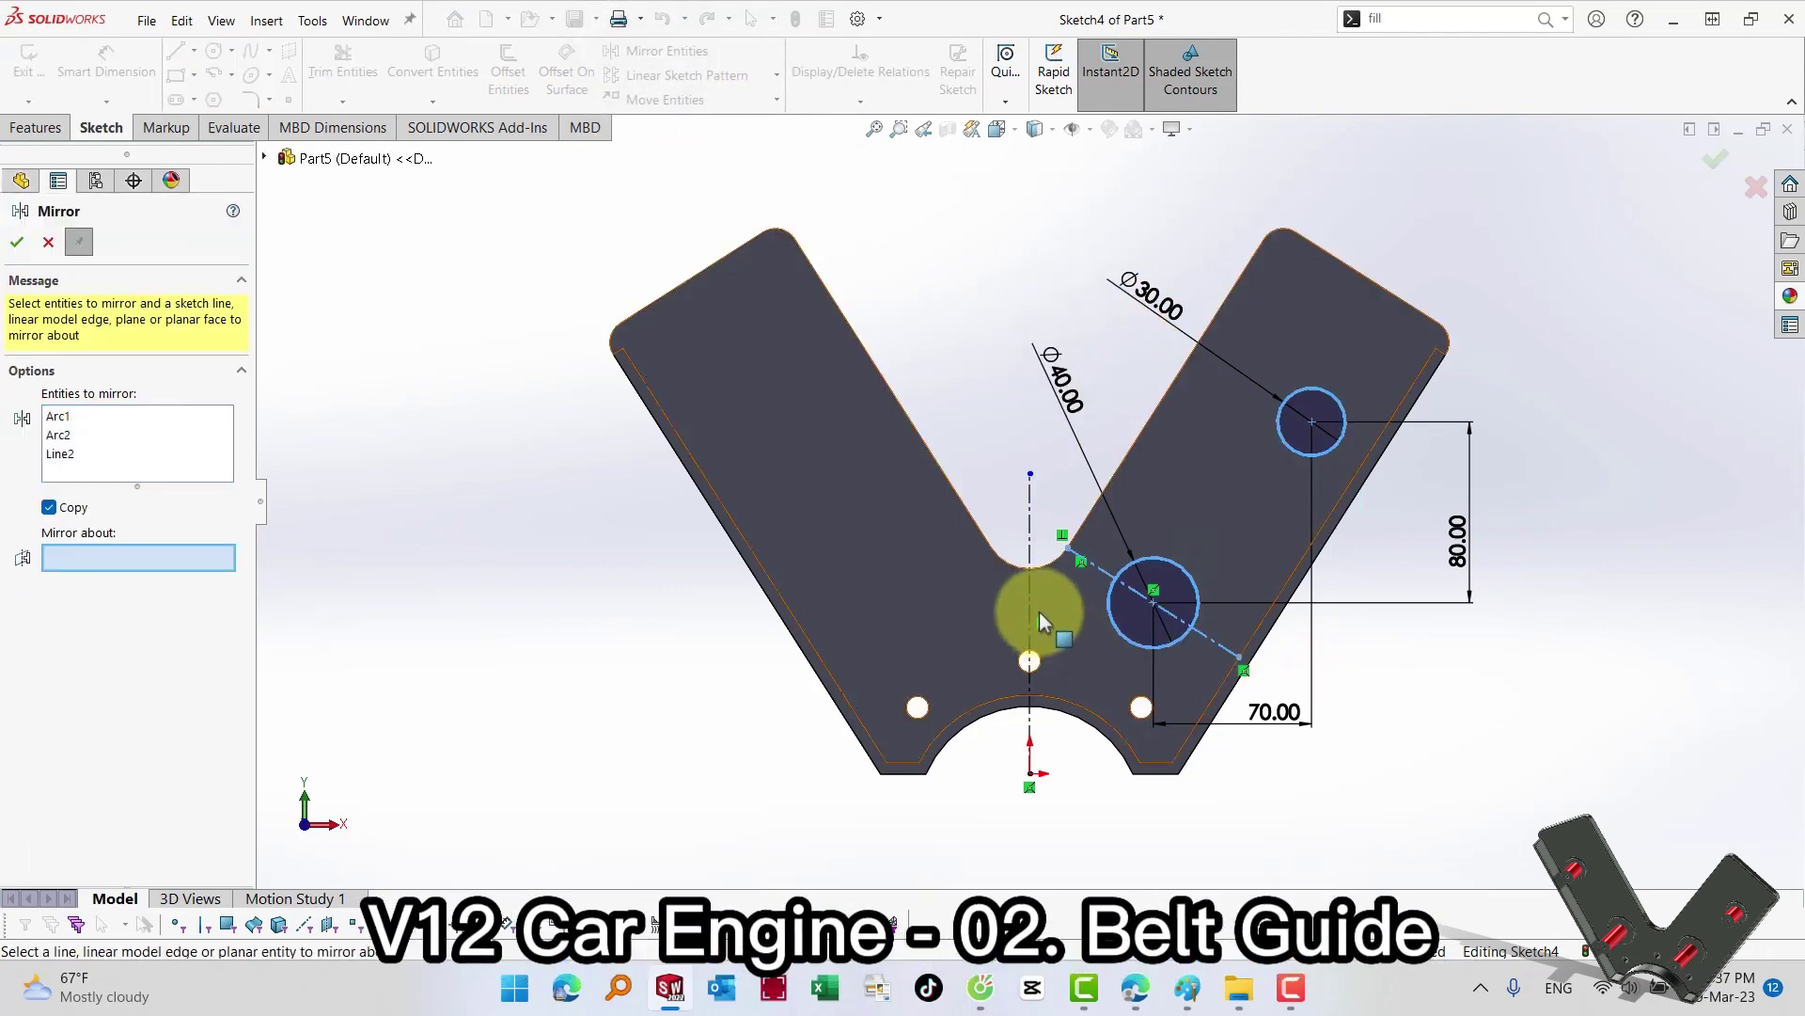
{"action": "right_click", "coordinate": [1034, 615]}
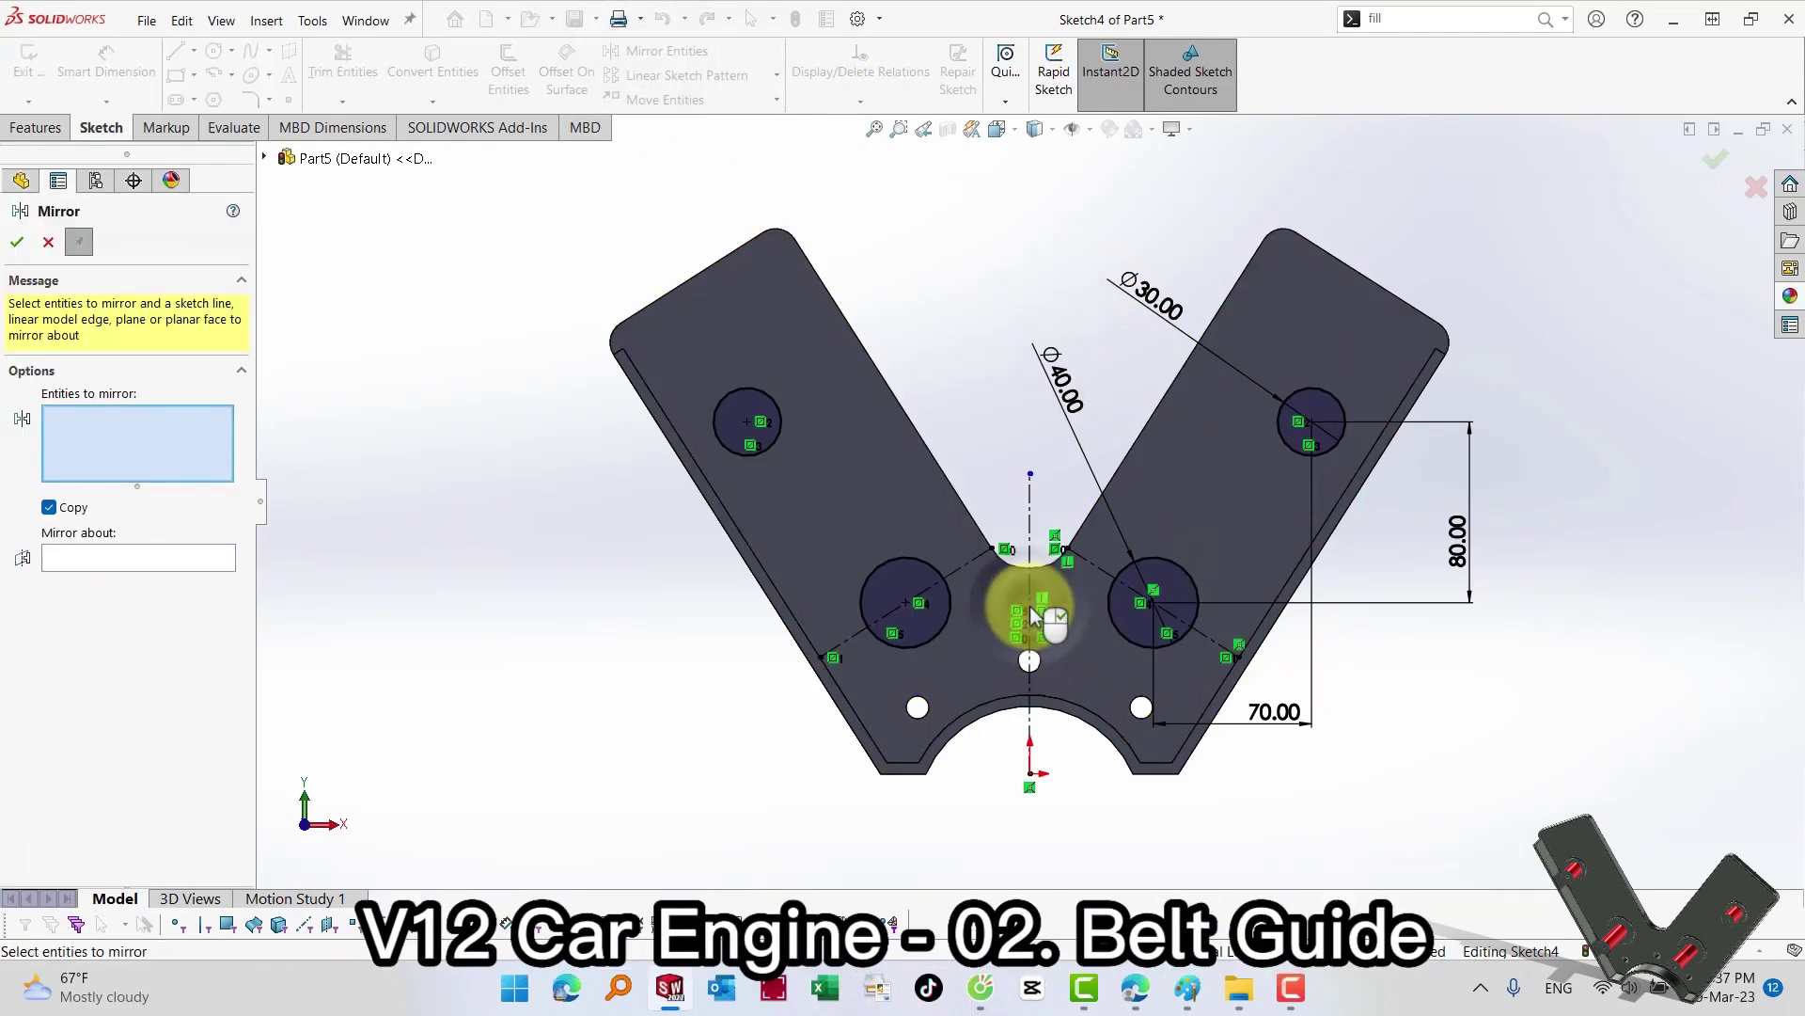
{"action": "left_click", "coordinate": [1713, 167]}
{"action": "left_click", "coordinate": [1713, 161]}
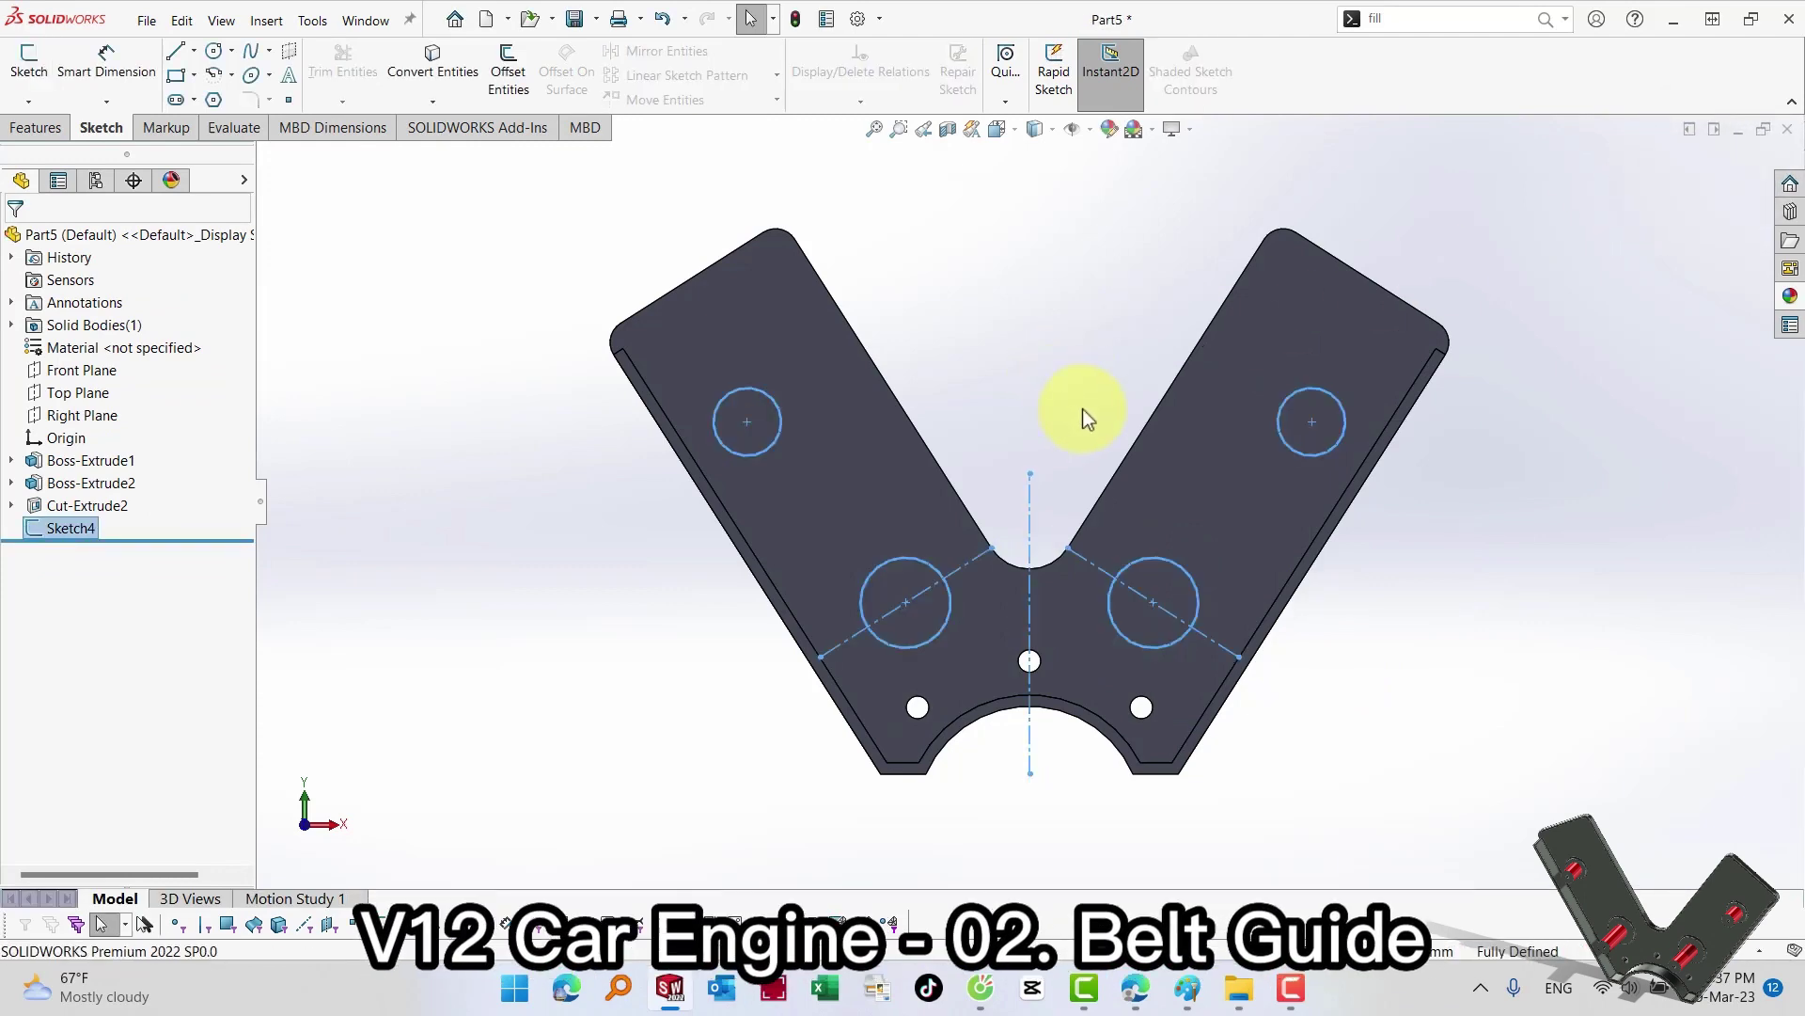
Step: Boss-extrude the four circles 3 mm deep
{"action": "key", "text": "s"}
{"action": "left_click", "coordinate": [1150, 437]}
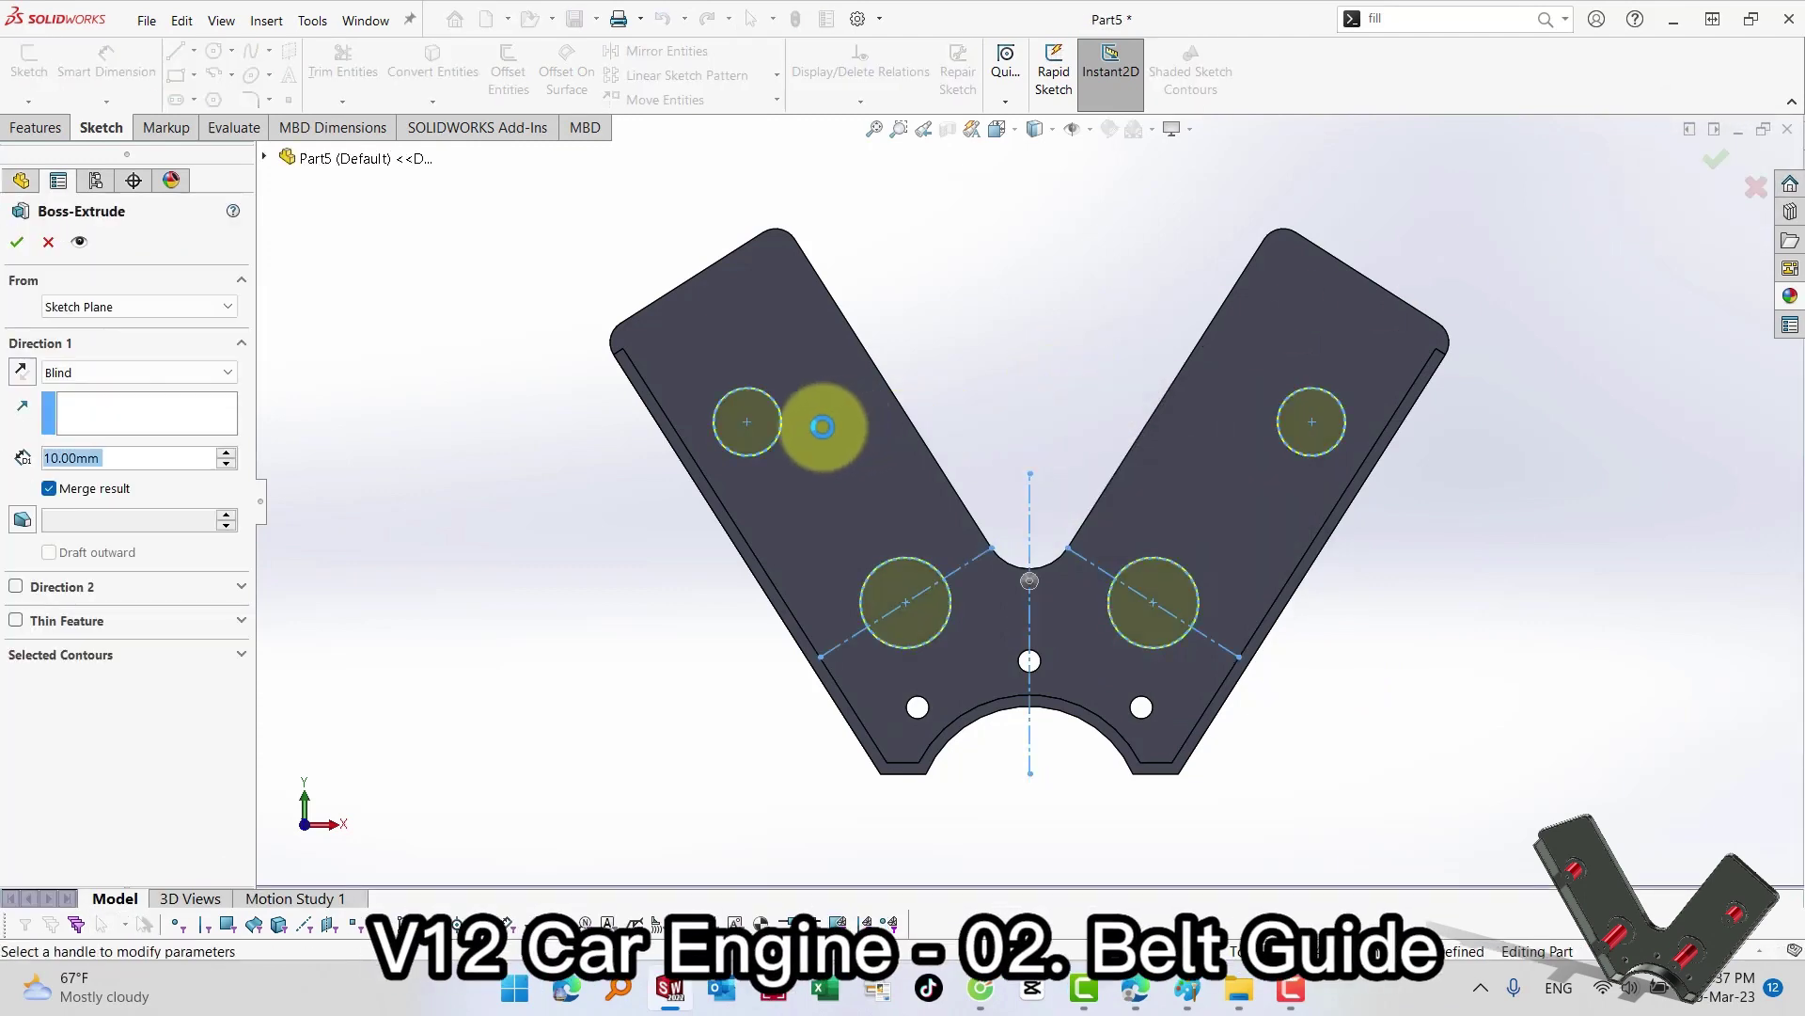
{"action": "type", "text": "3"}
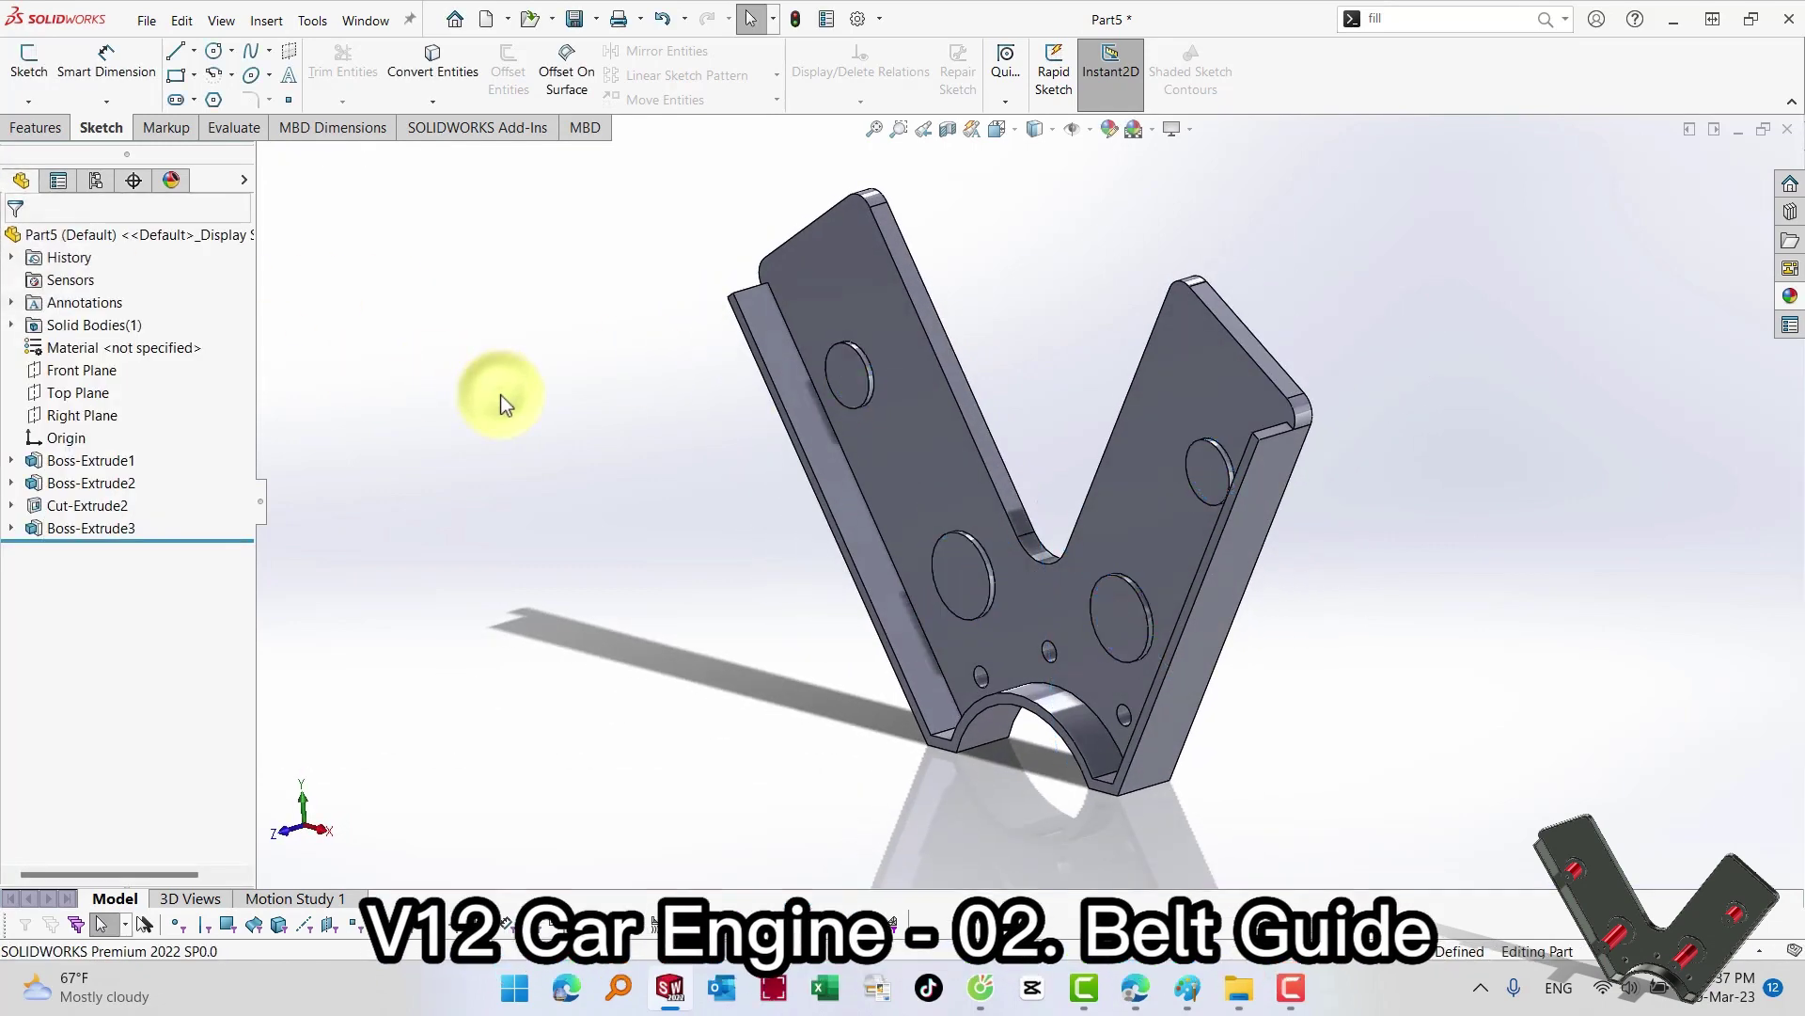
{"action": "left_click", "coordinate": [930, 569]}
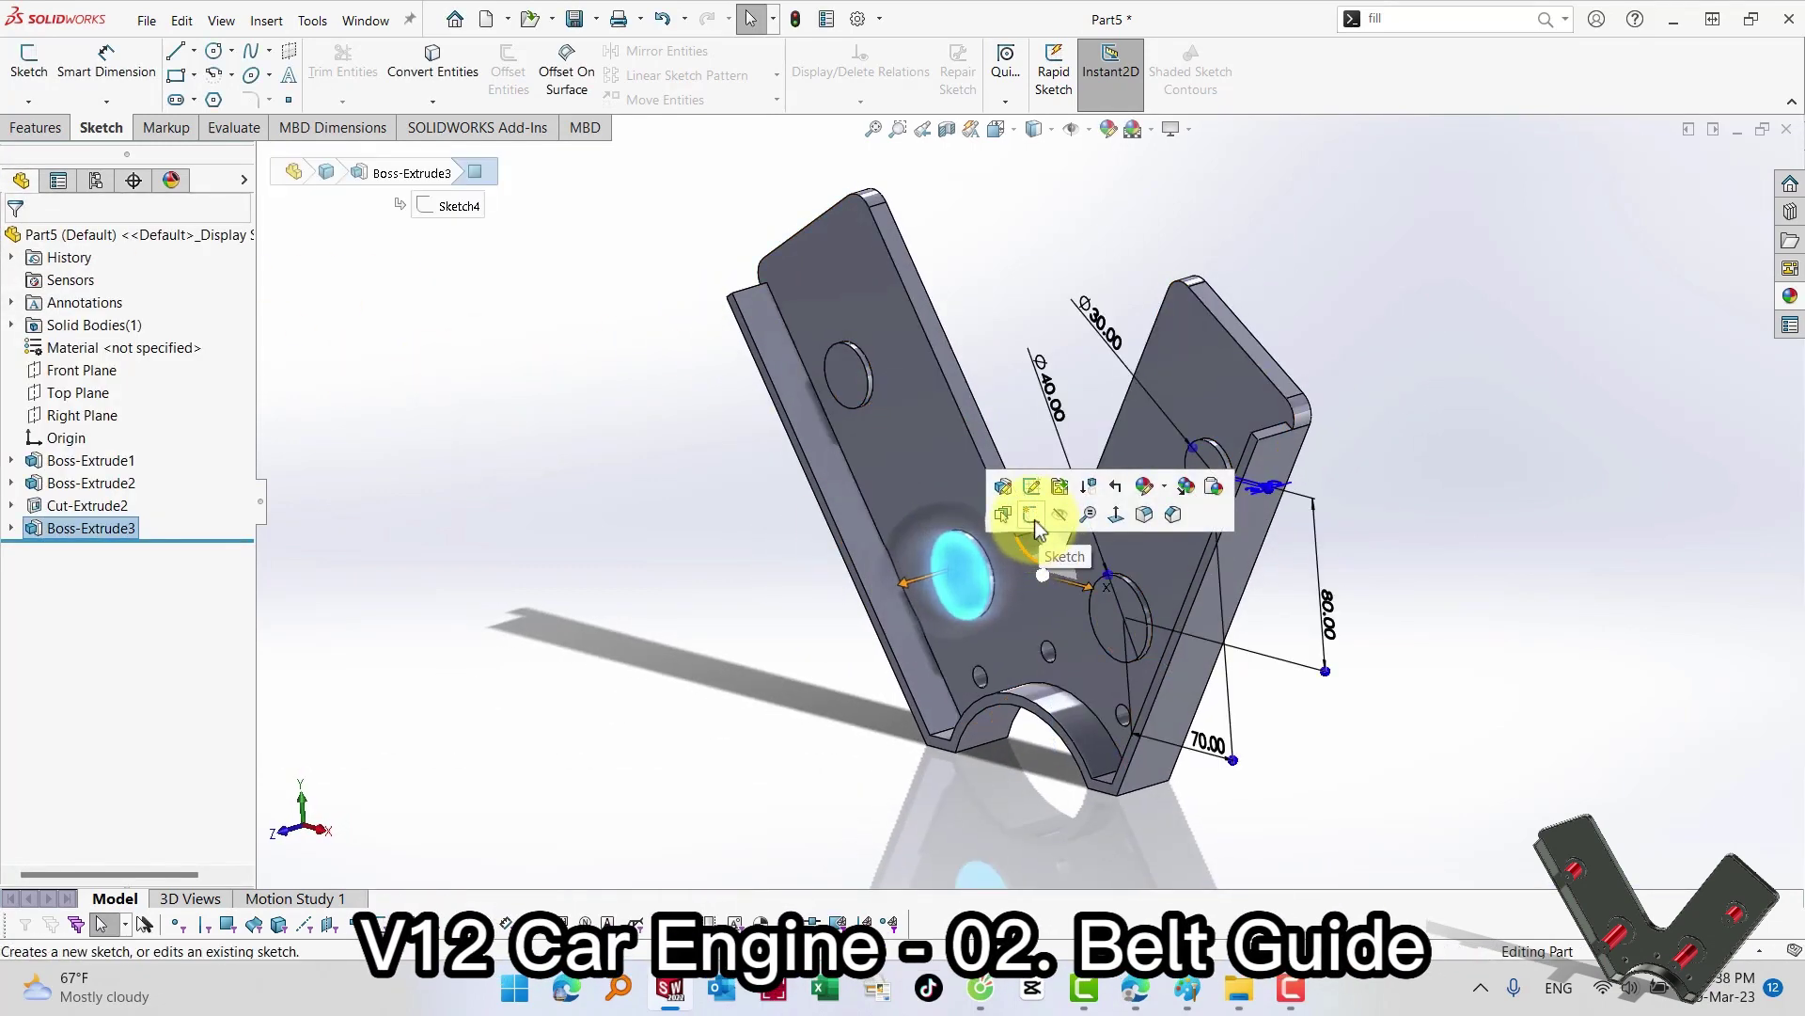
Step: Sketch on the lower left boss face and offset its edge 10 mm inward
{"action": "left_click", "coordinate": [1044, 494]}
{"action": "key", "text": "s"}
{"action": "left_click", "coordinate": [1145, 722]}
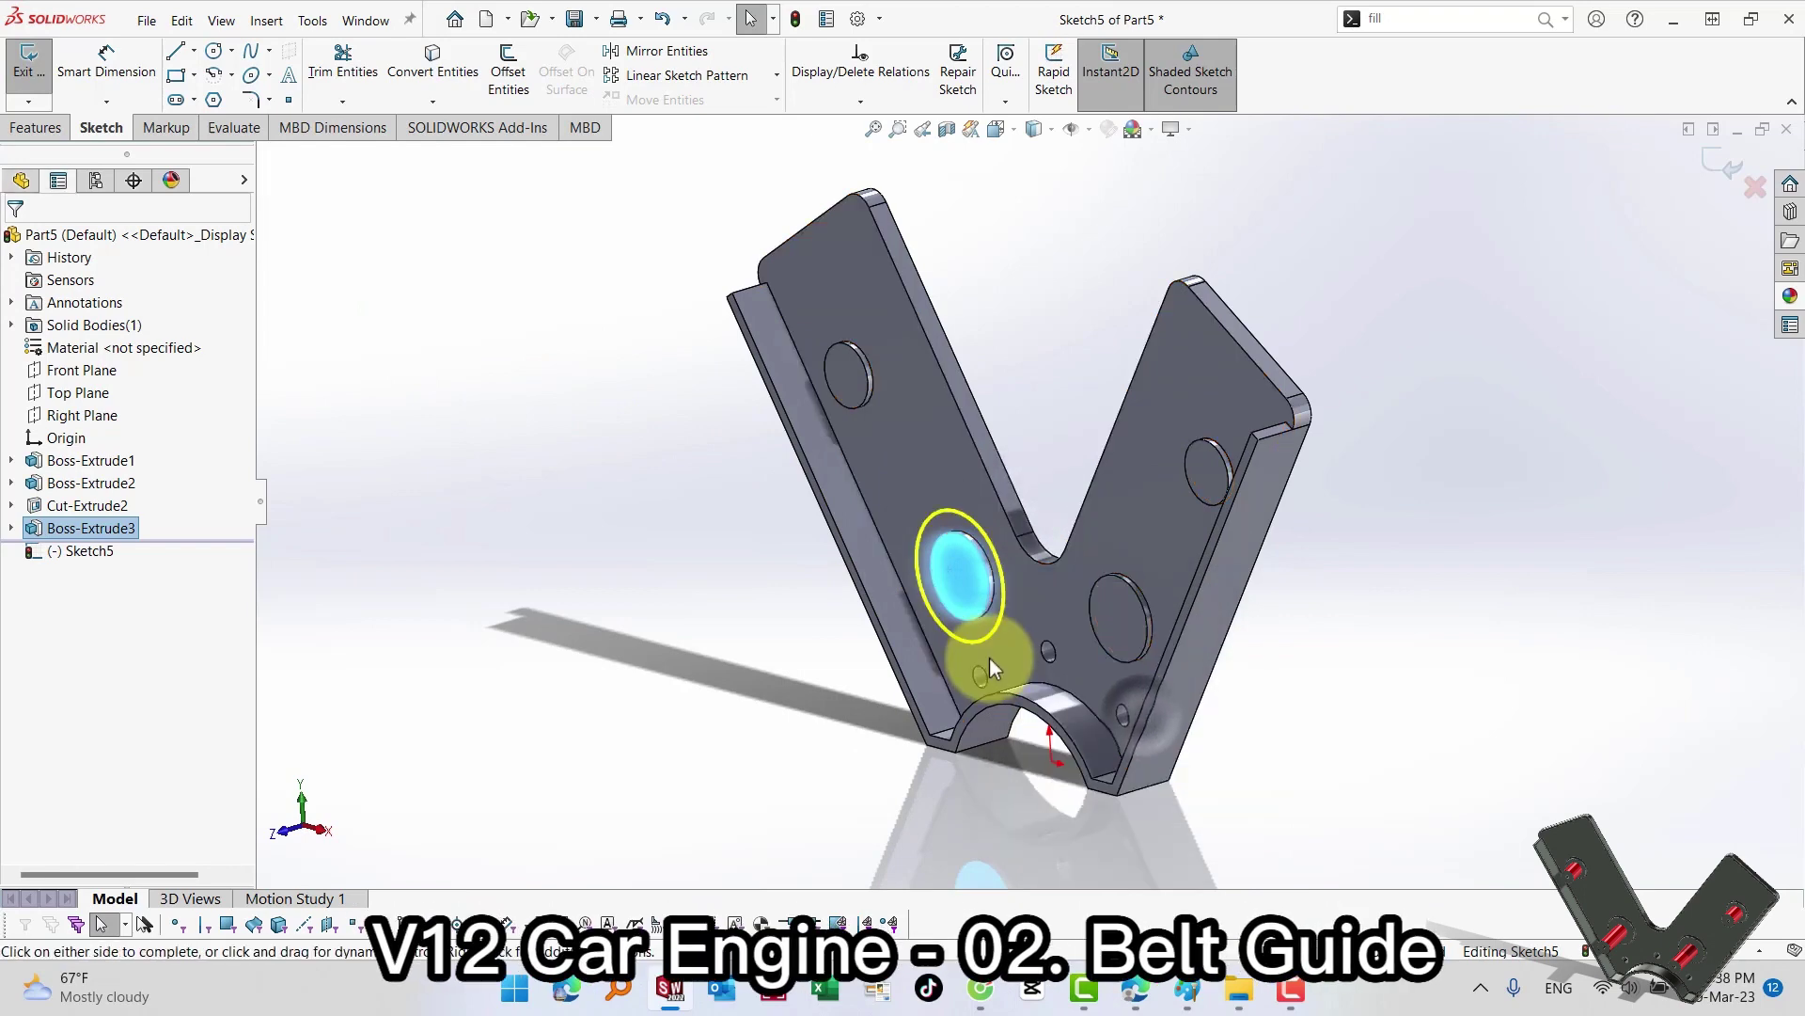
{"action": "key", "text": "Escape"}
{"action": "key", "text": "s"}
{"action": "left_click", "coordinate": [1128, 781]}
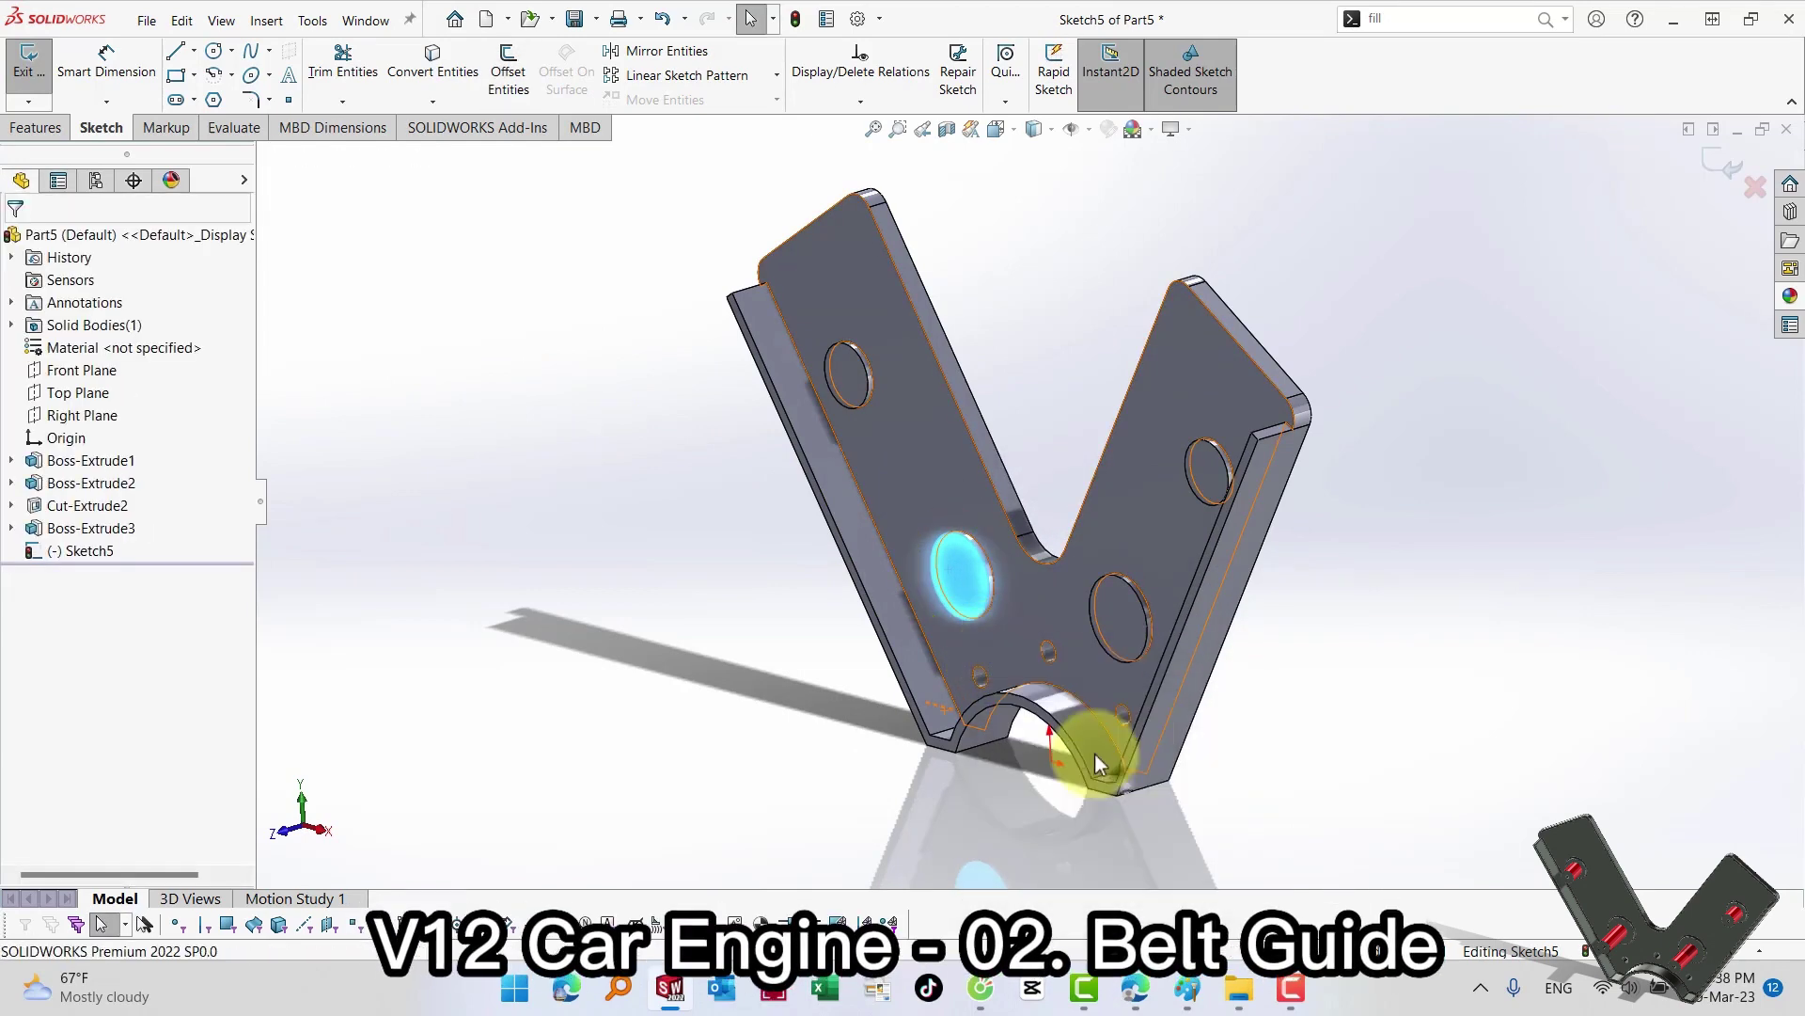
{"action": "left_click", "coordinate": [54, 359]}
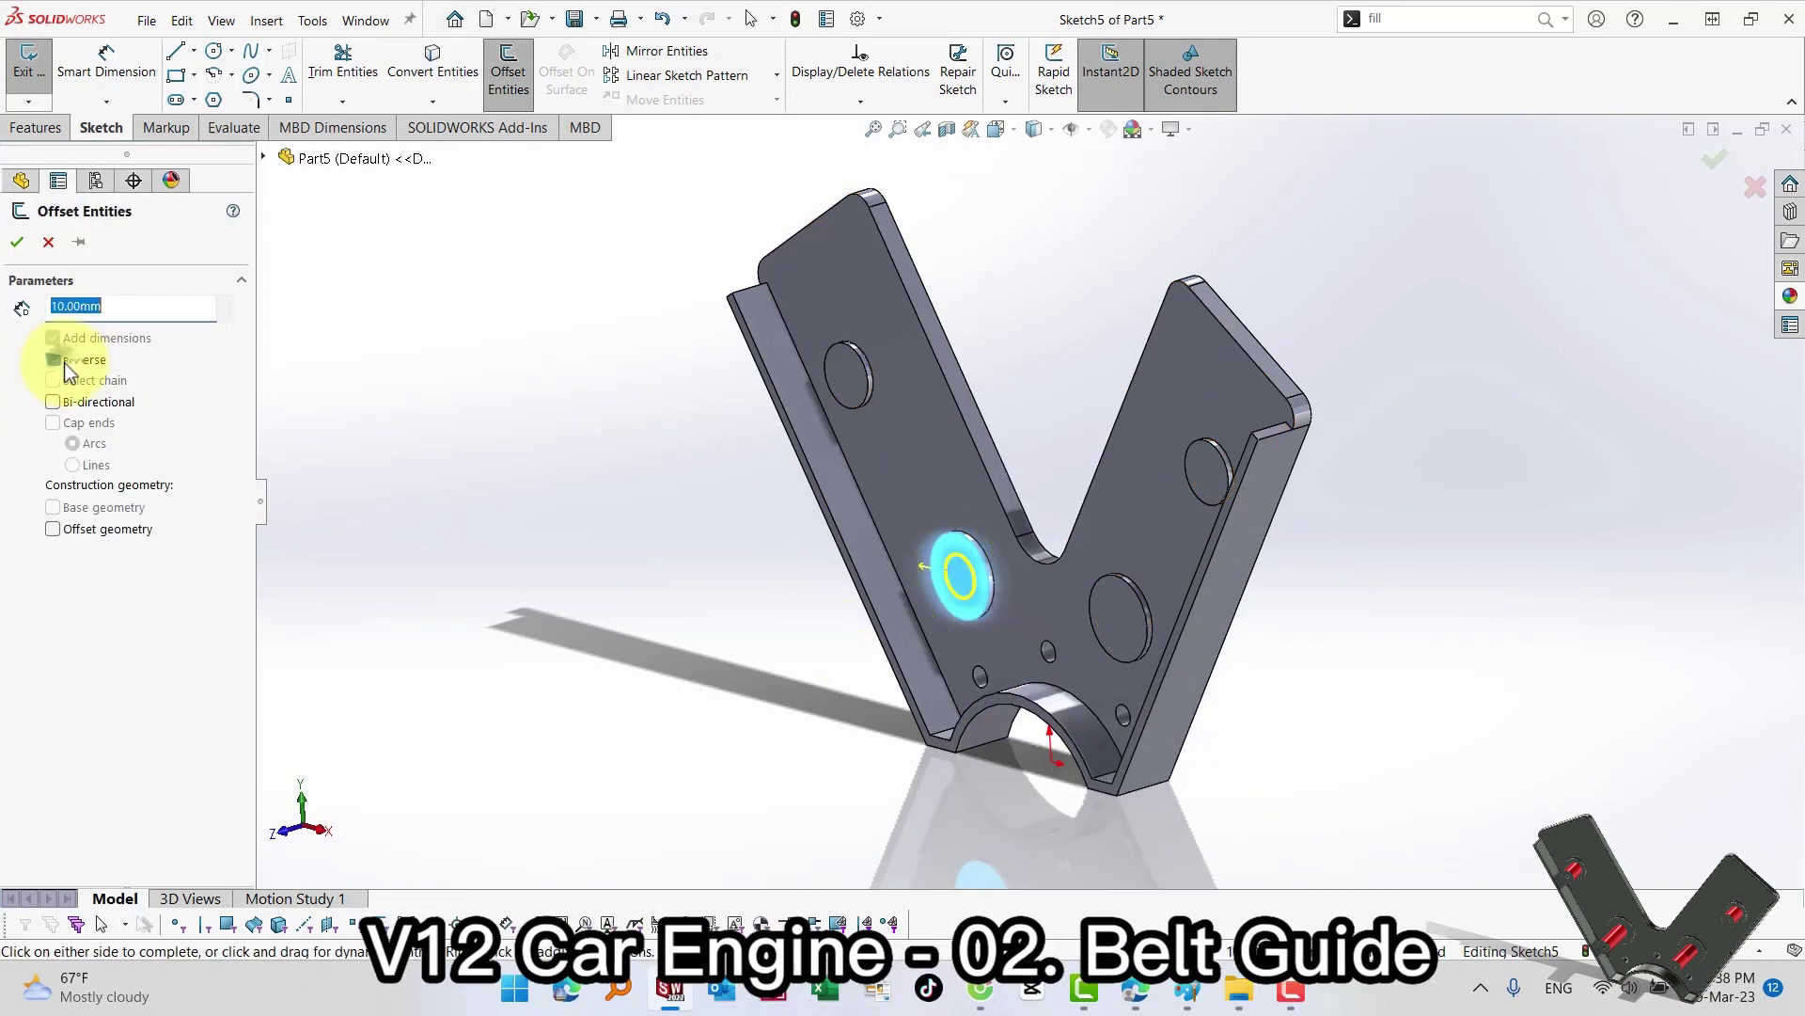
{"action": "left_click", "coordinate": [992, 624]}
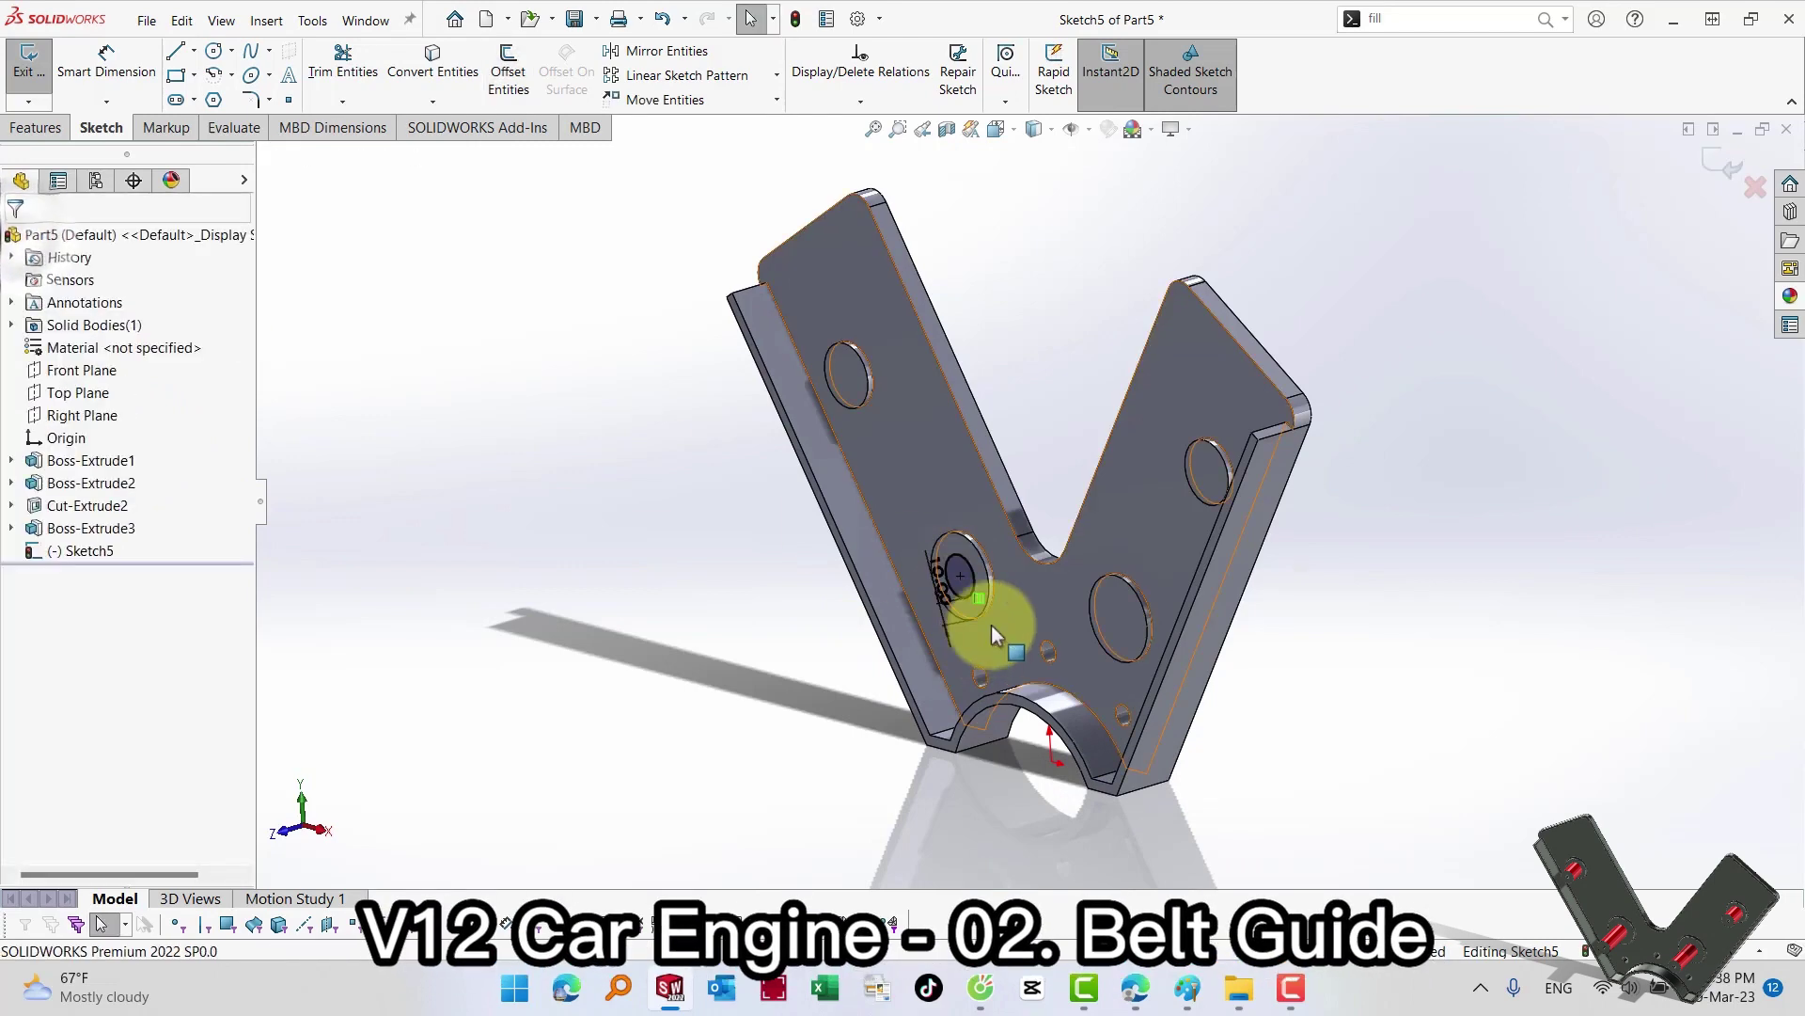
Step: Offset the lower right boss edge 10 mm inward as well
{"action": "left_click", "coordinate": [1126, 616]}
{"action": "key", "text": "s"}
{"action": "left_click", "coordinate": [1257, 752]}
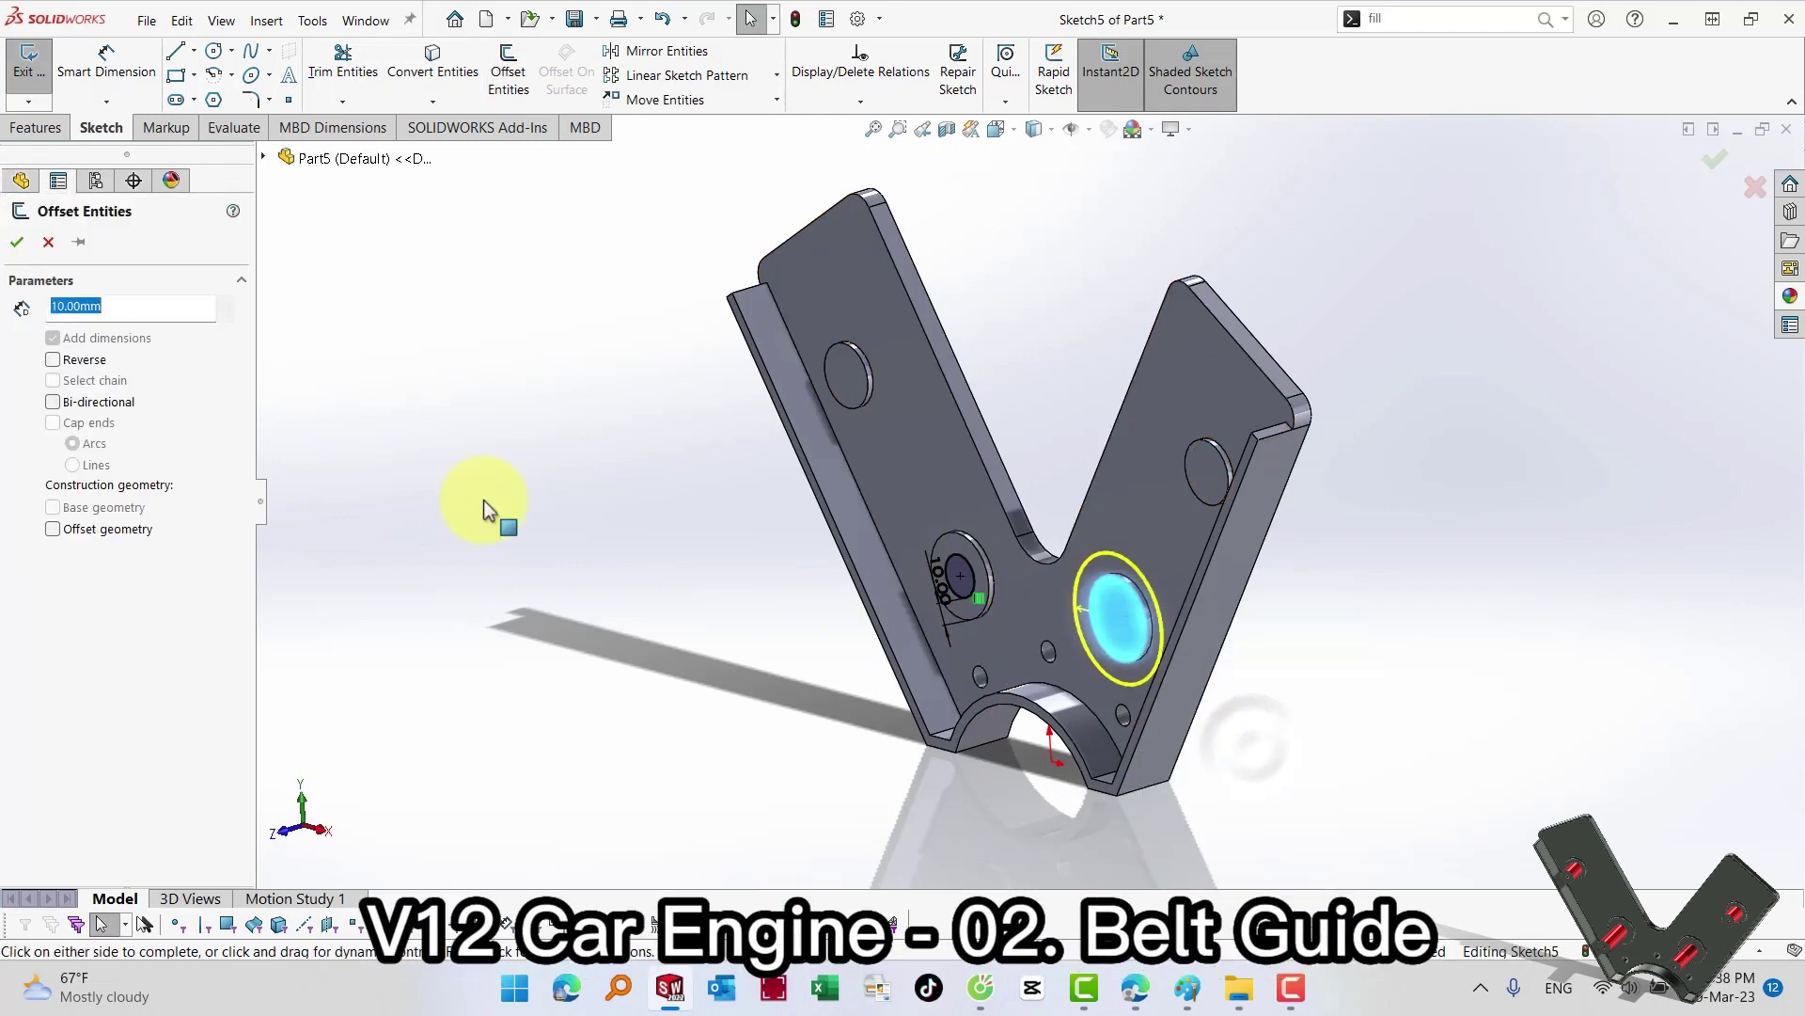
{"action": "left_click", "coordinate": [56, 362]}
{"action": "left_click", "coordinate": [17, 242]}
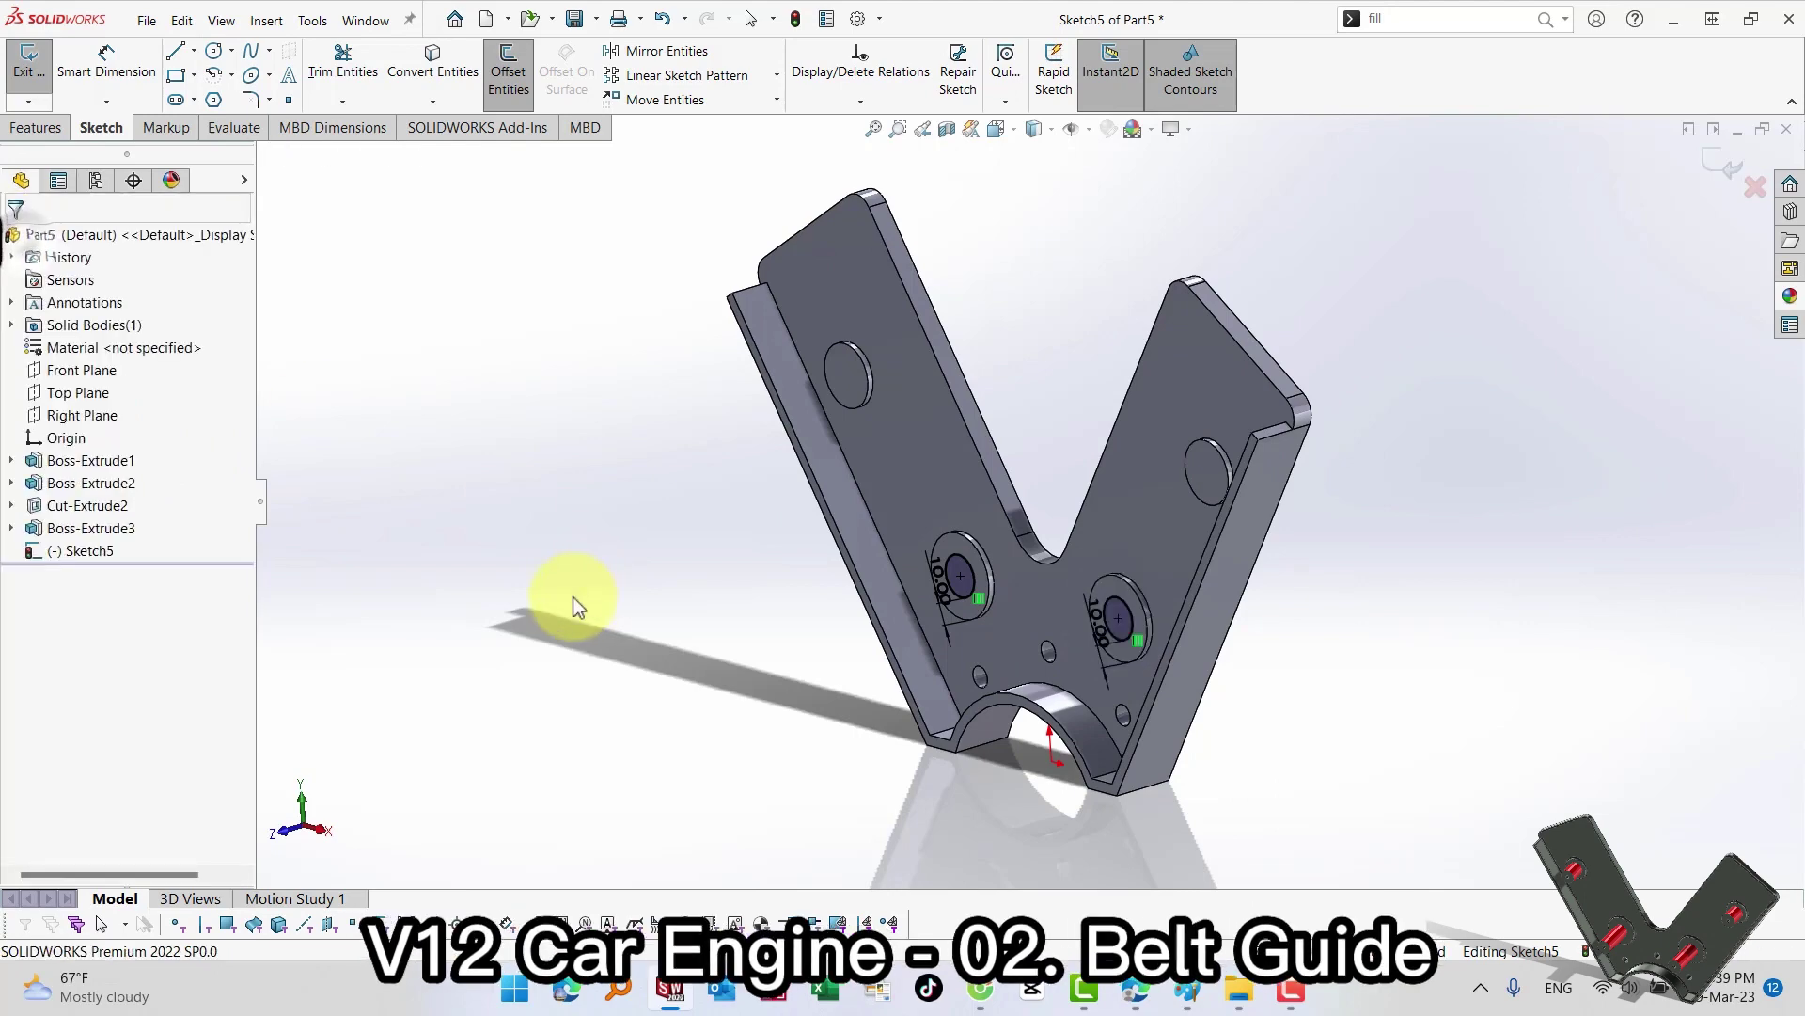
Step: Exit the sketch and extrude the two inner circles 50 mm as pins
{"action": "key", "text": "s"}
{"action": "left_click", "coordinate": [757, 615]}
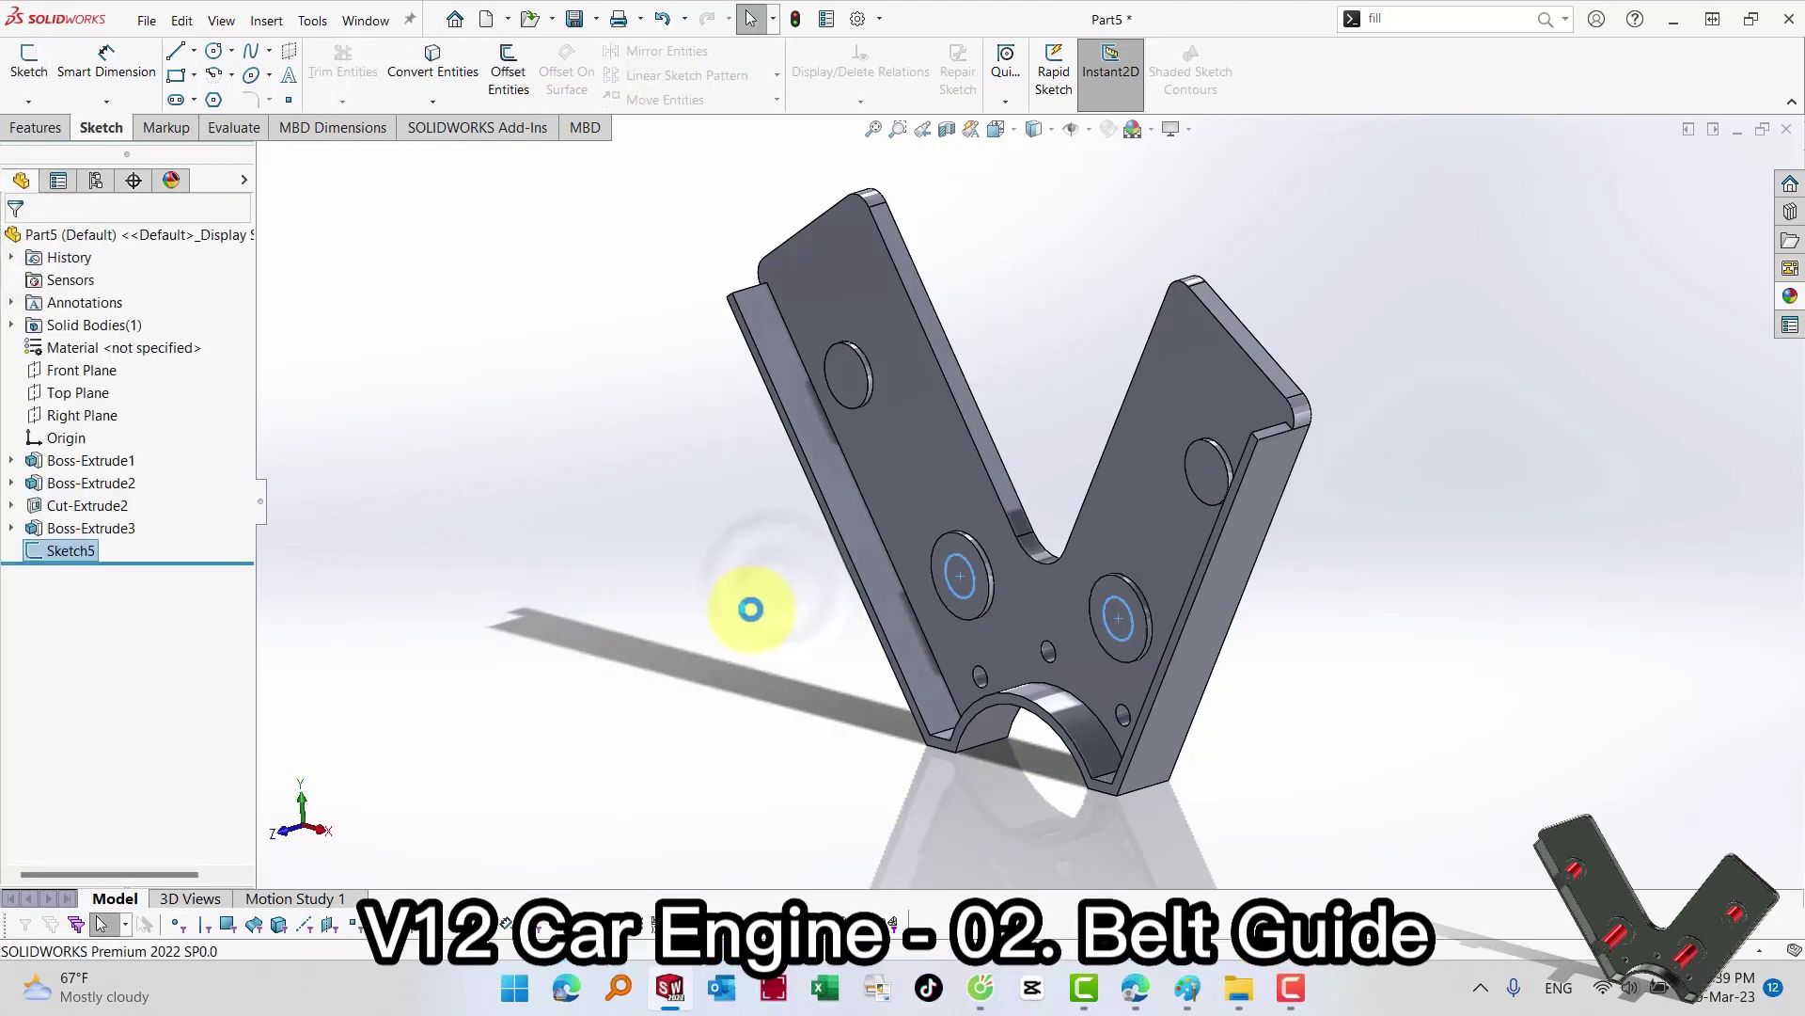
{"action": "key", "text": "s"}
{"action": "key", "text": "e"}
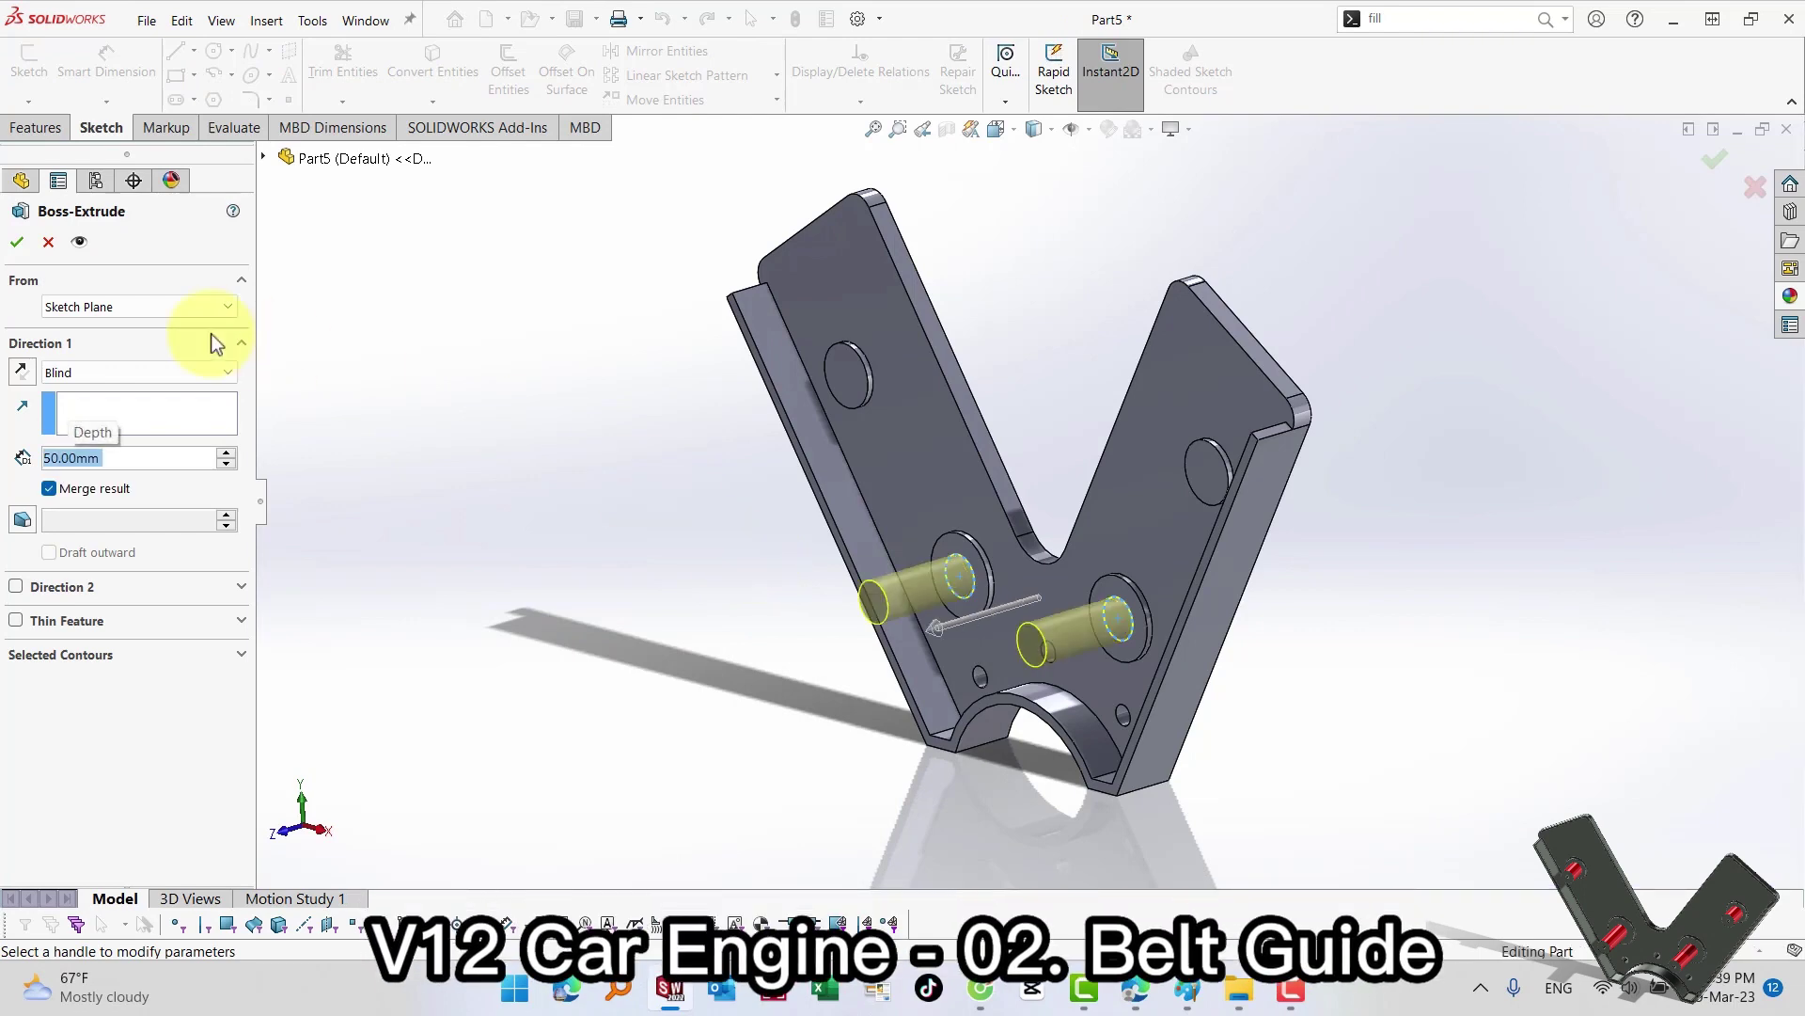
{"action": "key", "text": "Return"}
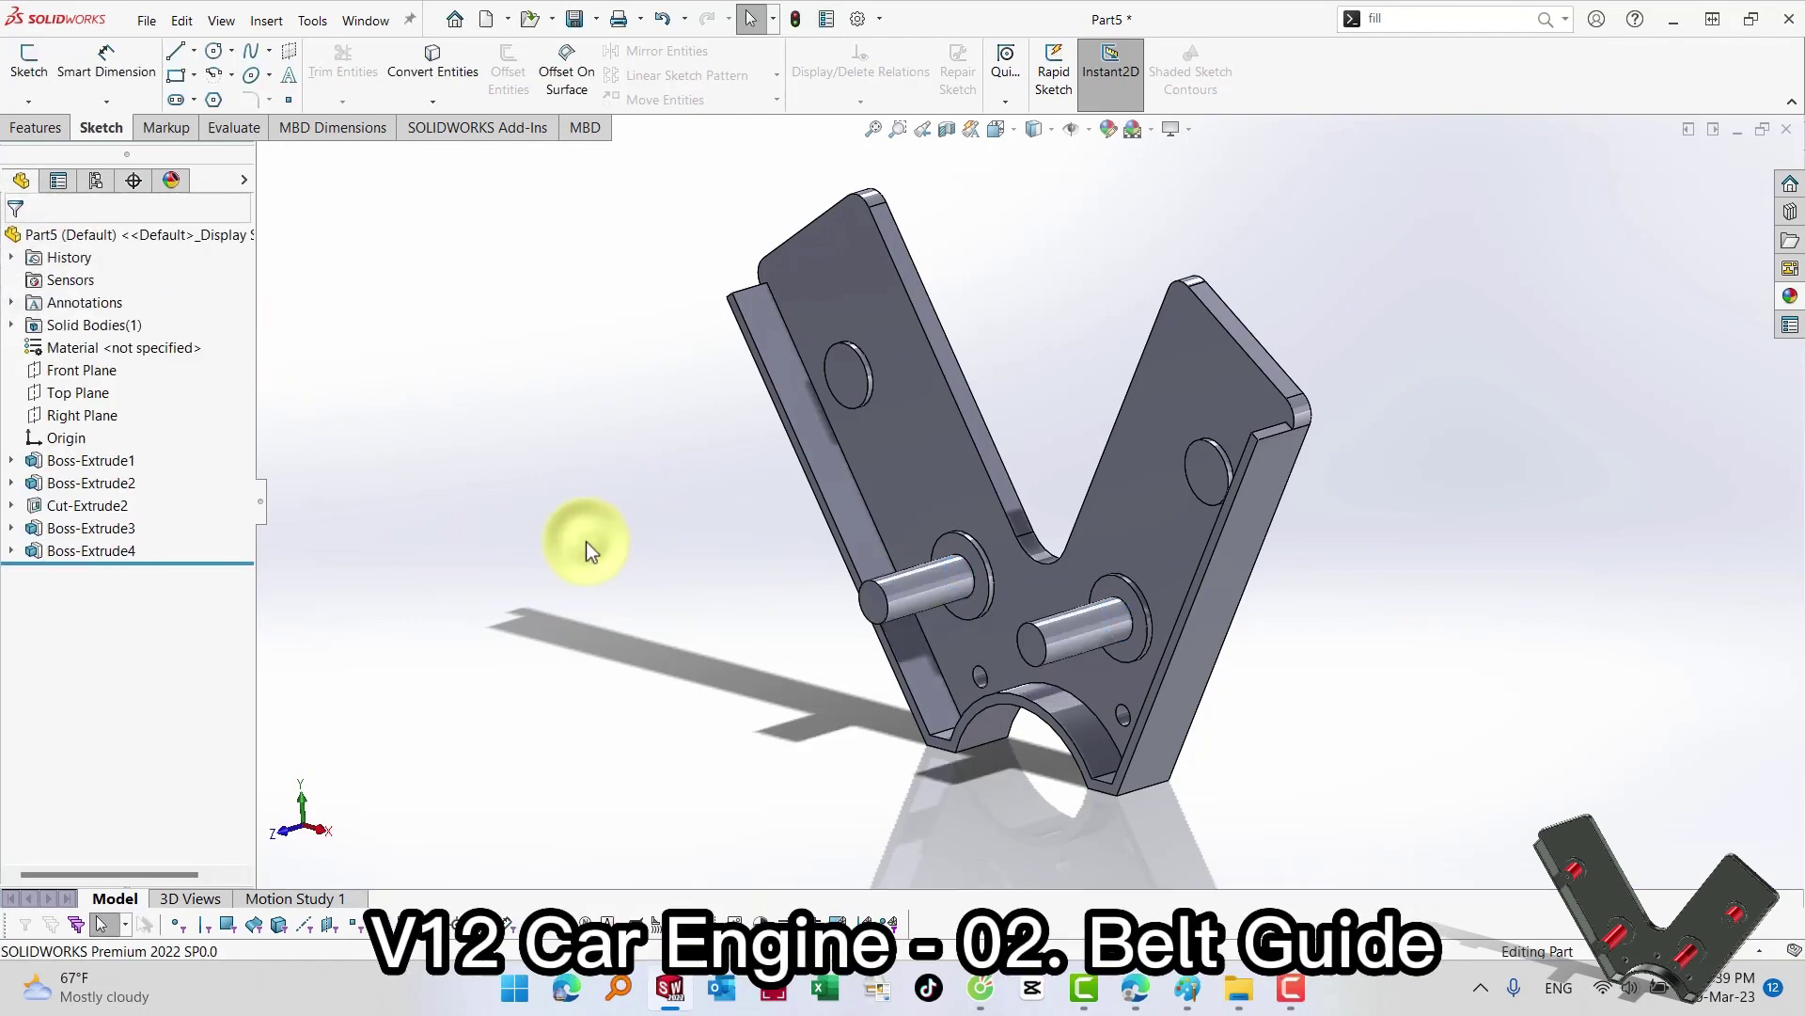
Step: Sketch two circles on the end faces of the left and right pins
{"action": "key", "text": "s"}
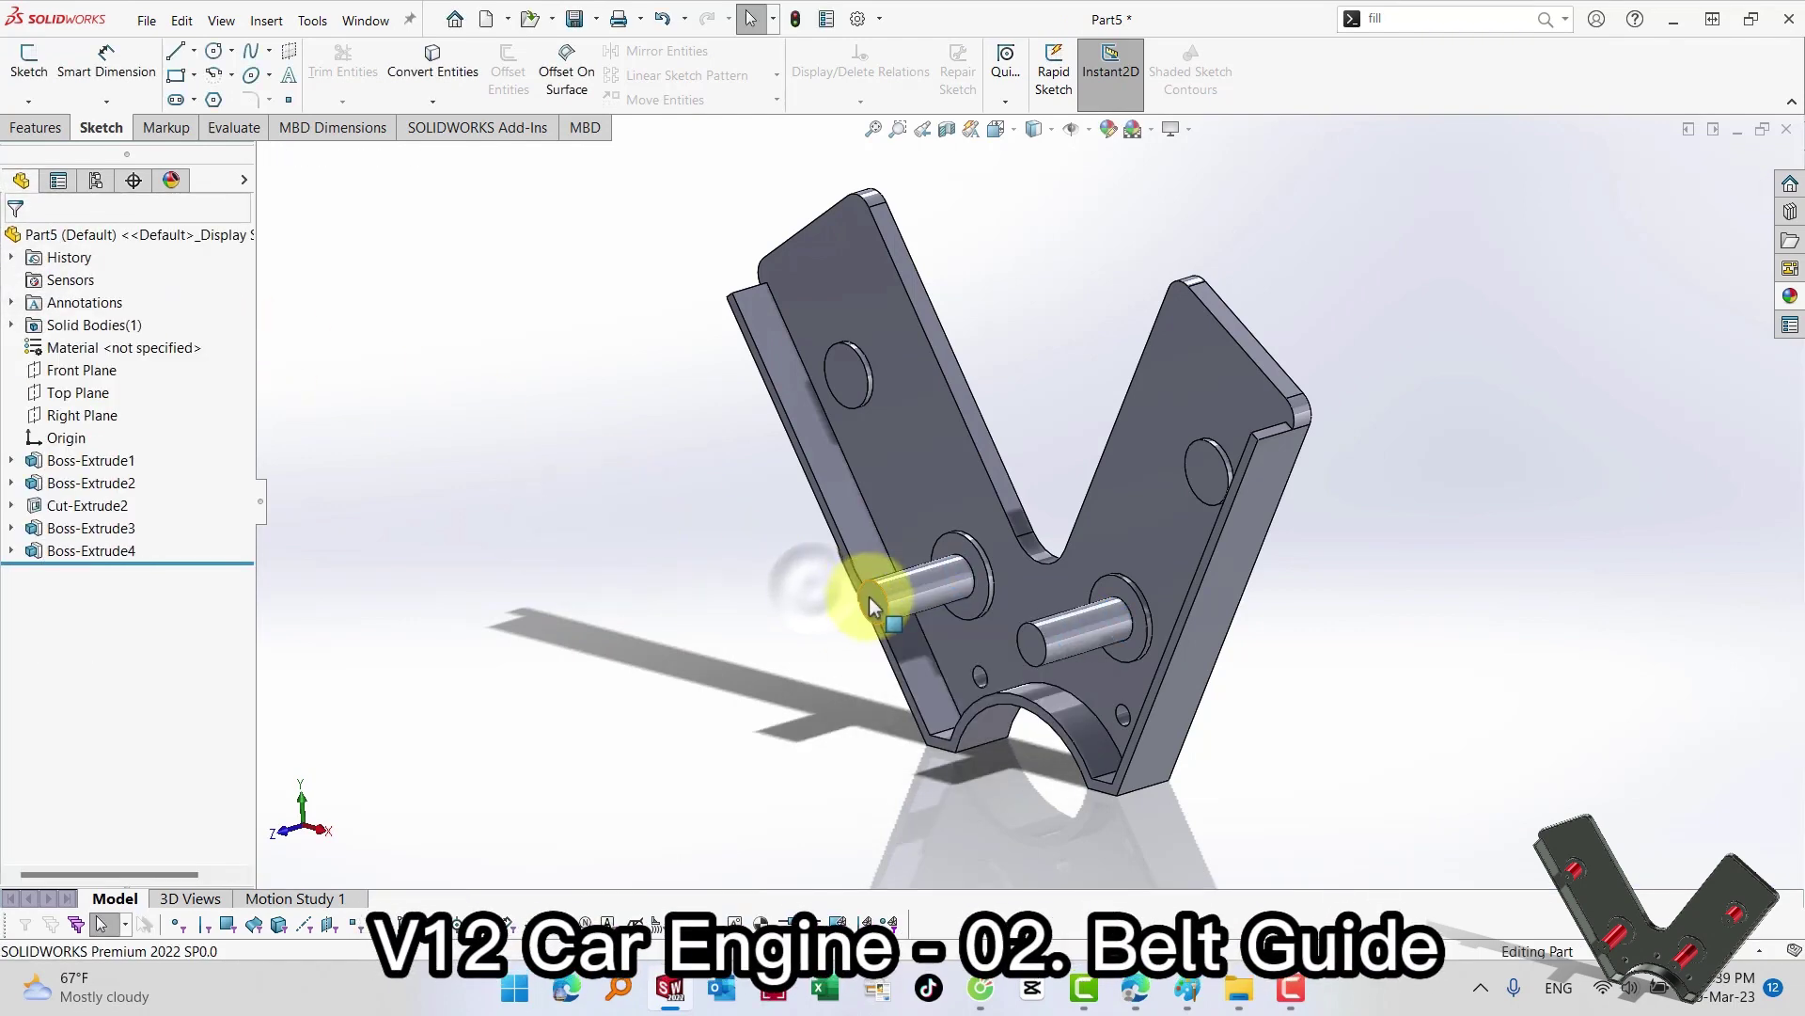
{"action": "left_click", "coordinate": [872, 598]}
{"action": "left_click", "coordinate": [940, 516]}
{"action": "key", "text": "s"}
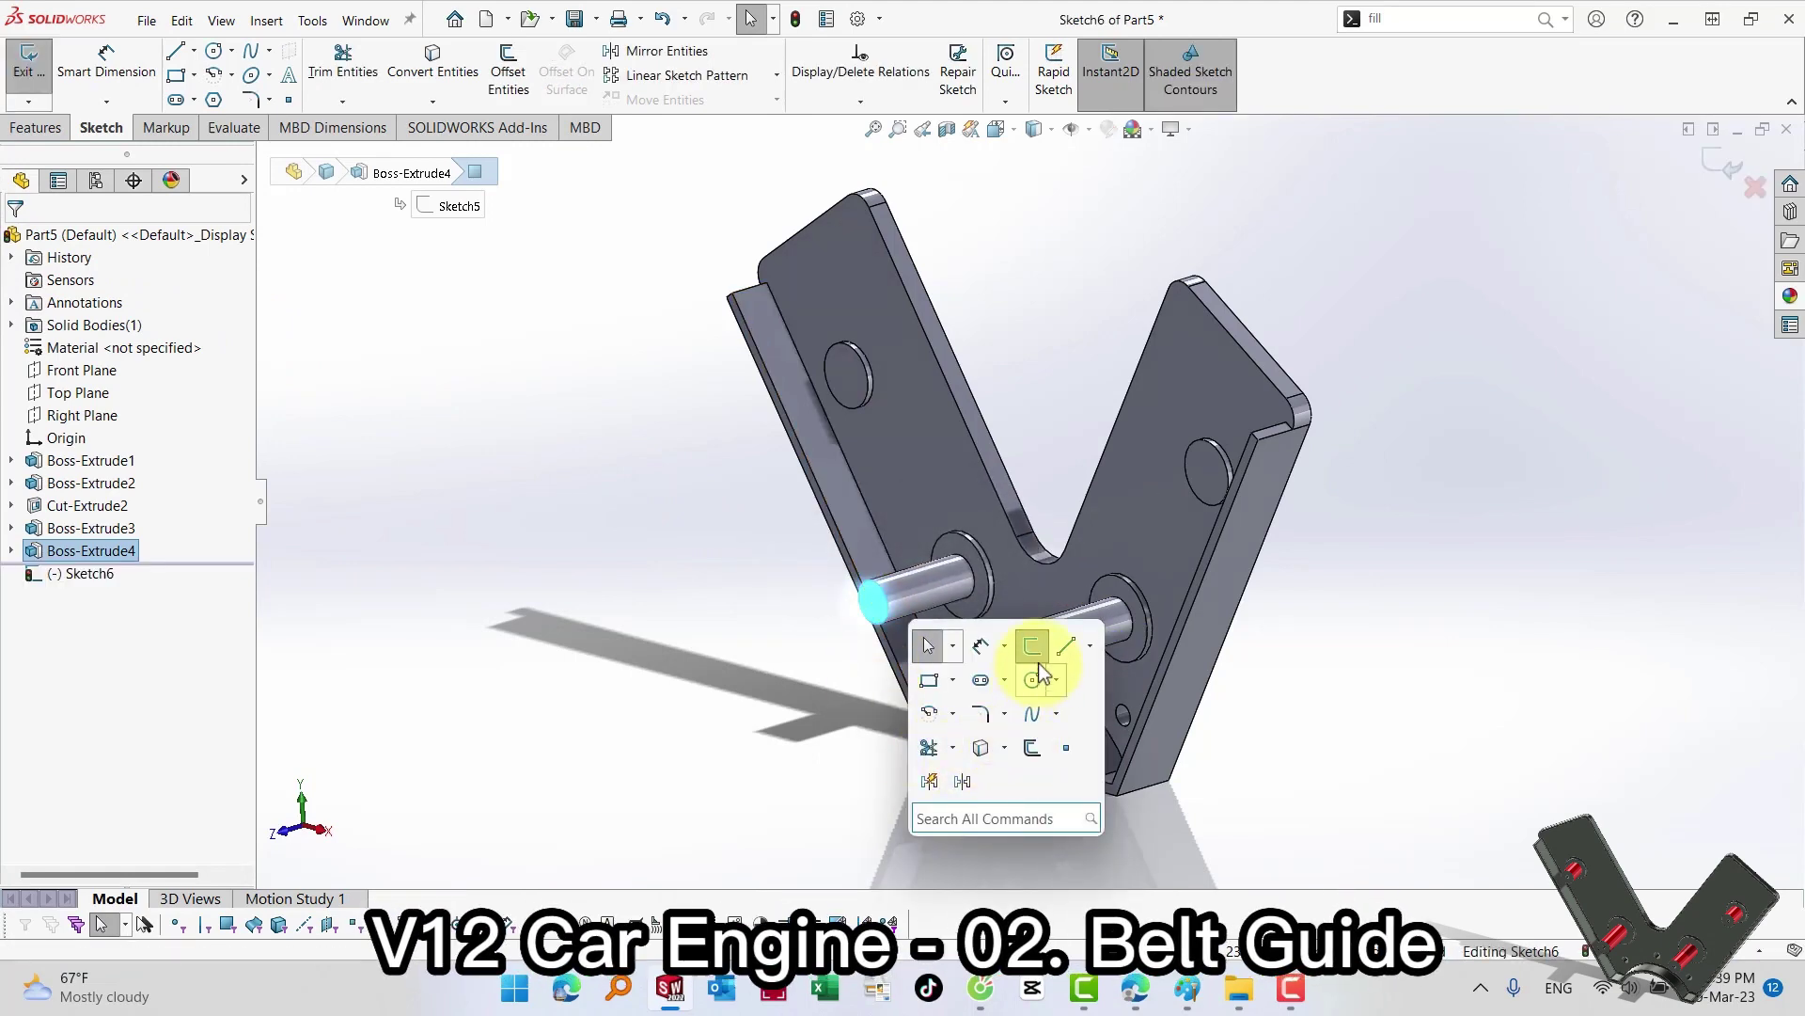
{"action": "left_click", "coordinate": [1032, 679]}
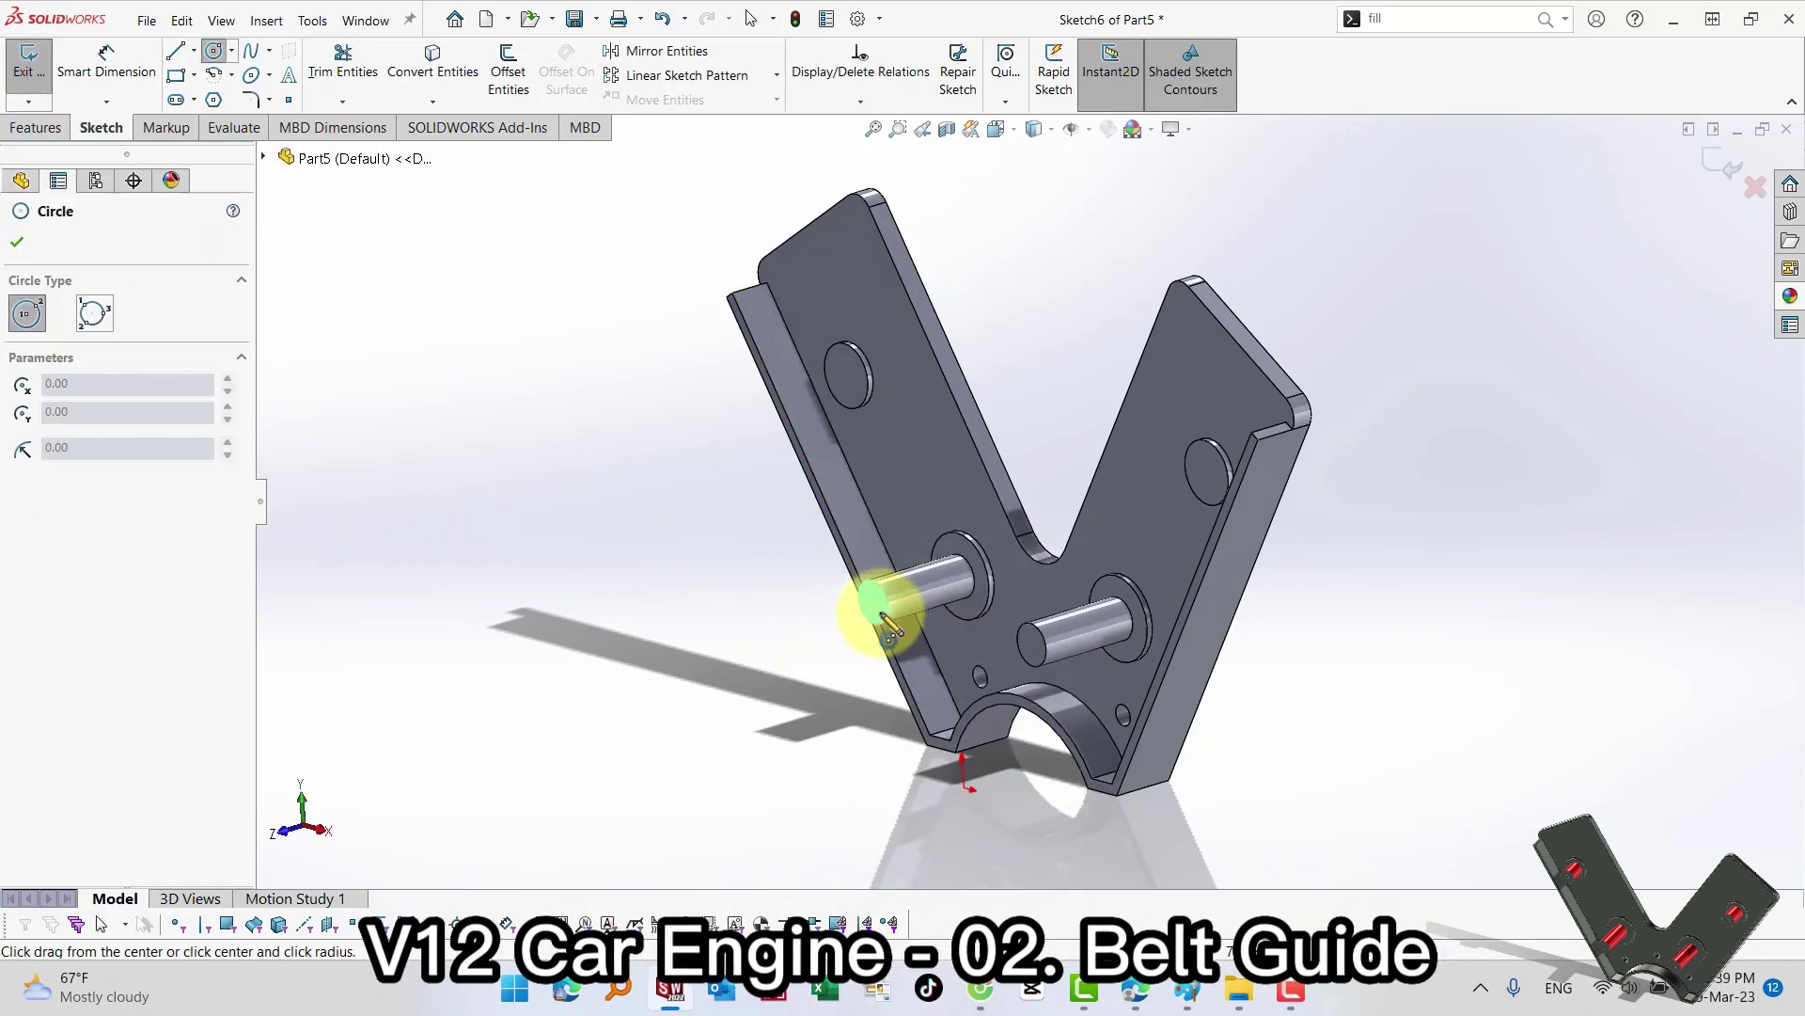
{"action": "left_click", "coordinate": [874, 603]}
{"action": "left_click", "coordinate": [792, 579]}
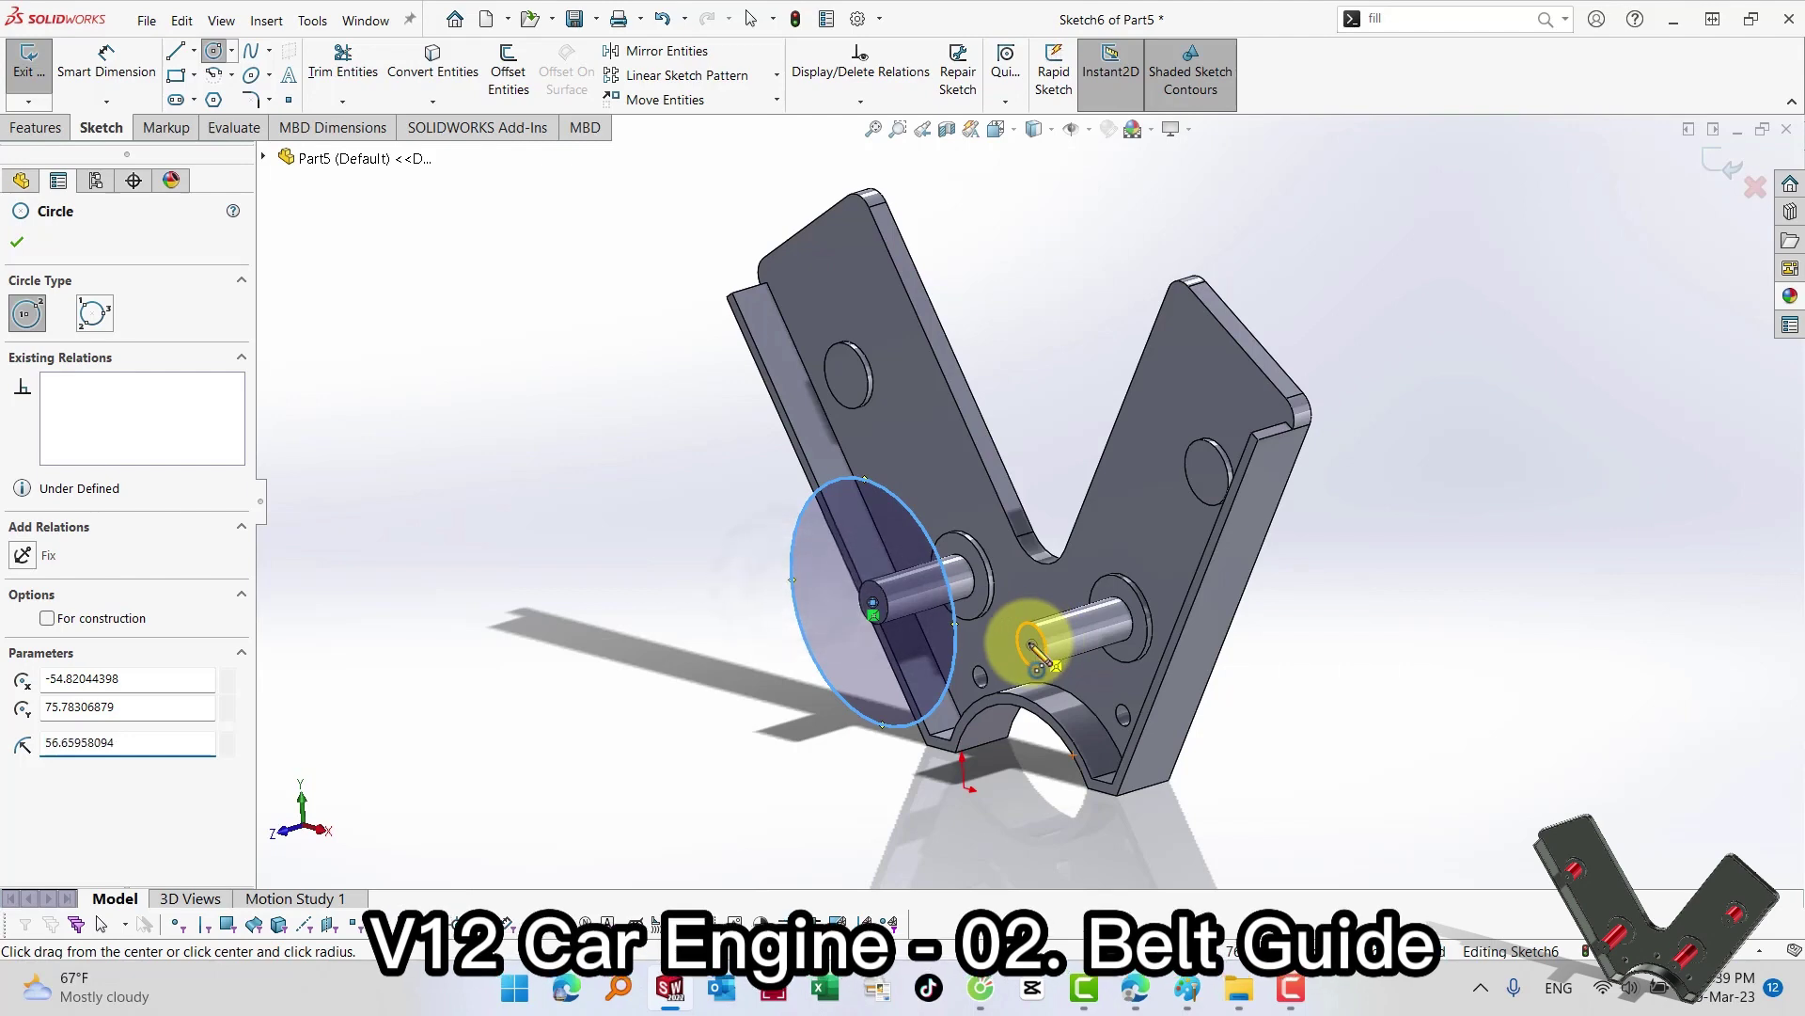
{"action": "left_click", "coordinate": [1033, 643]}
{"action": "left_click", "coordinate": [1052, 609]}
{"action": "key", "text": "Escape"}
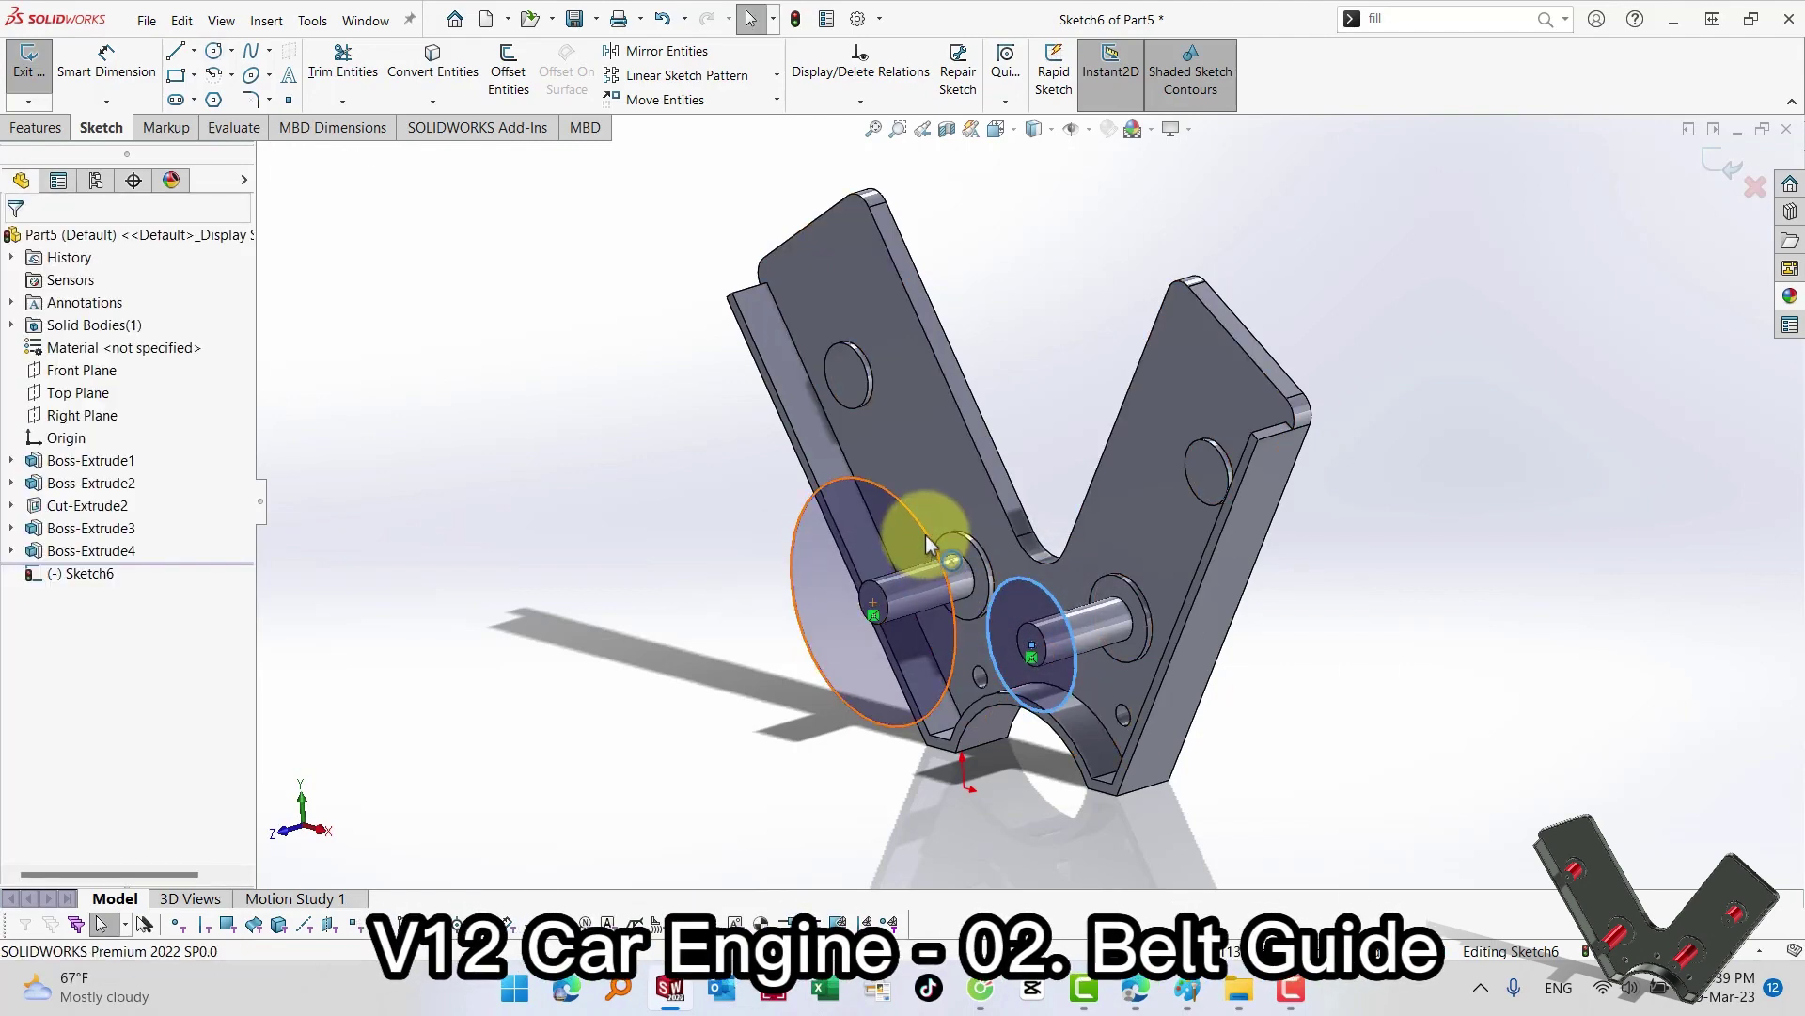
Step: Dimension the pin-end circles to 5 mm diameter
{"action": "left_click", "coordinate": [927, 532], "text": "ctrl"}
{"action": "left_click", "coordinate": [1061, 455]}
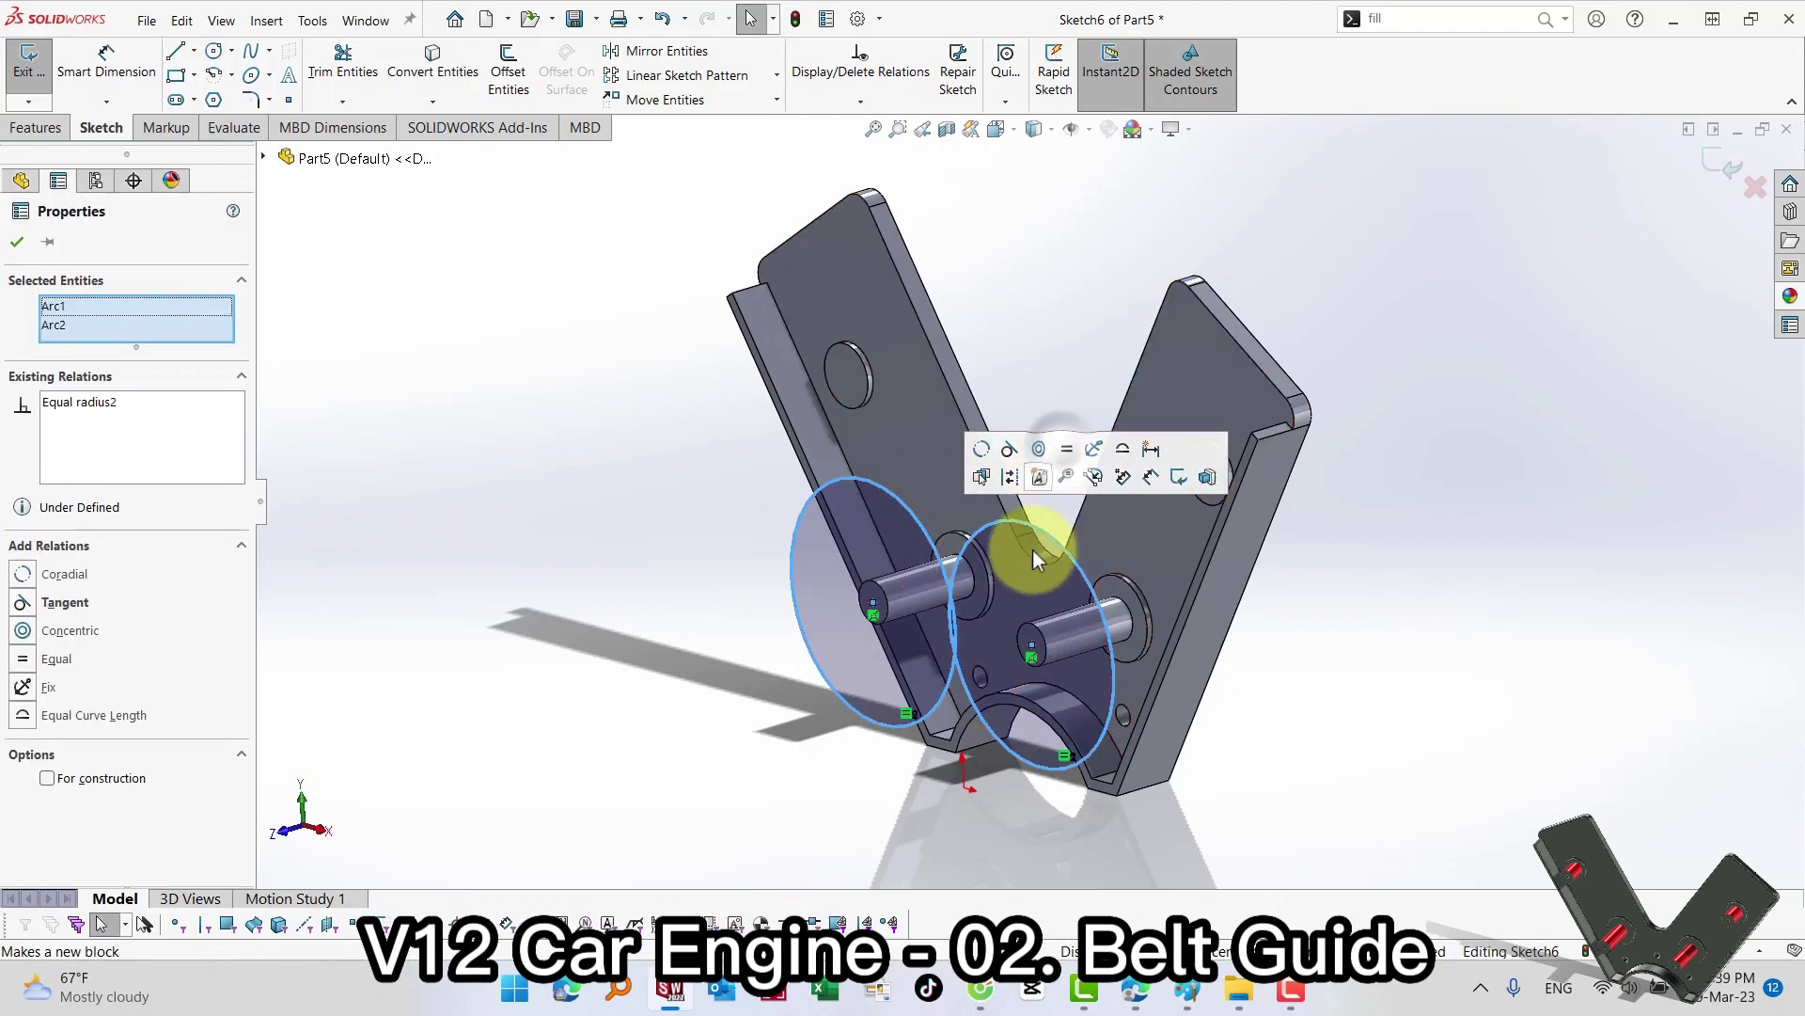
{"action": "key", "text": "s"}
{"action": "key", "text": "Escape"}
{"action": "key", "text": "Escape"}
{"action": "left_click", "coordinate": [1091, 585]}
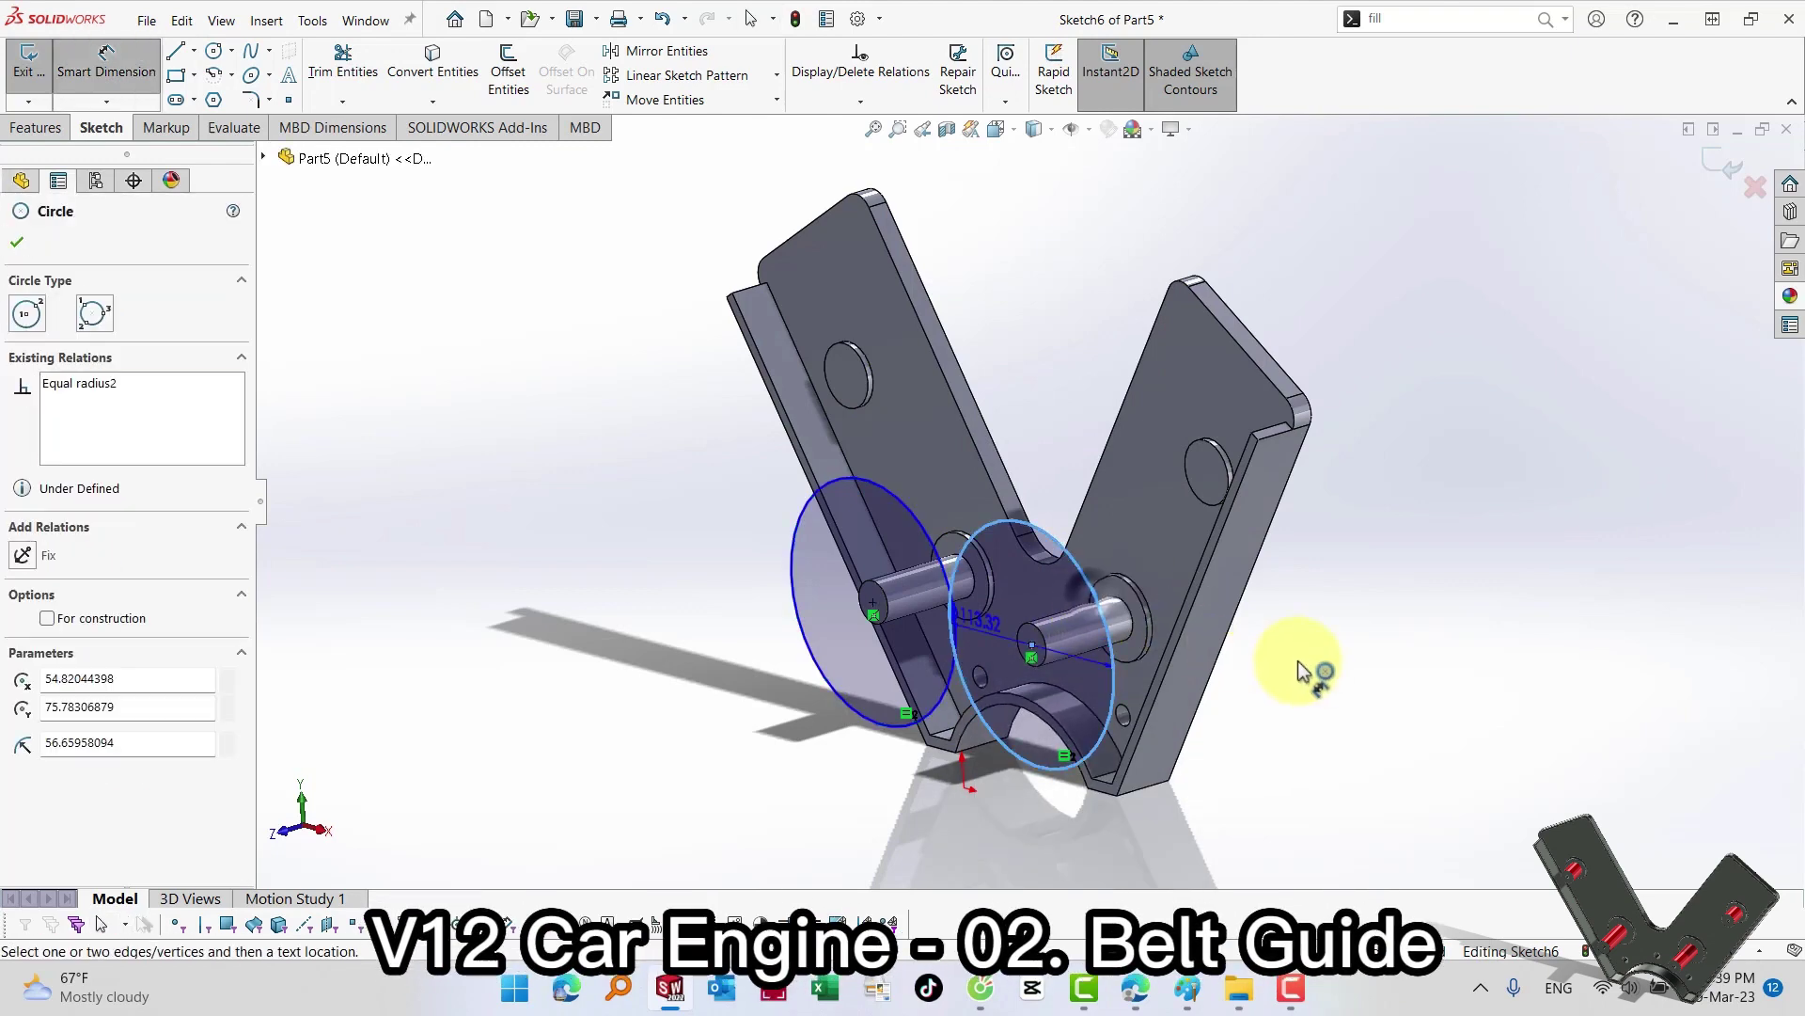
{"action": "key", "text": "d"}
{"action": "left_click", "coordinate": [1306, 672]}
{"action": "type", "text": "5"}
{"action": "key", "text": "Return"}
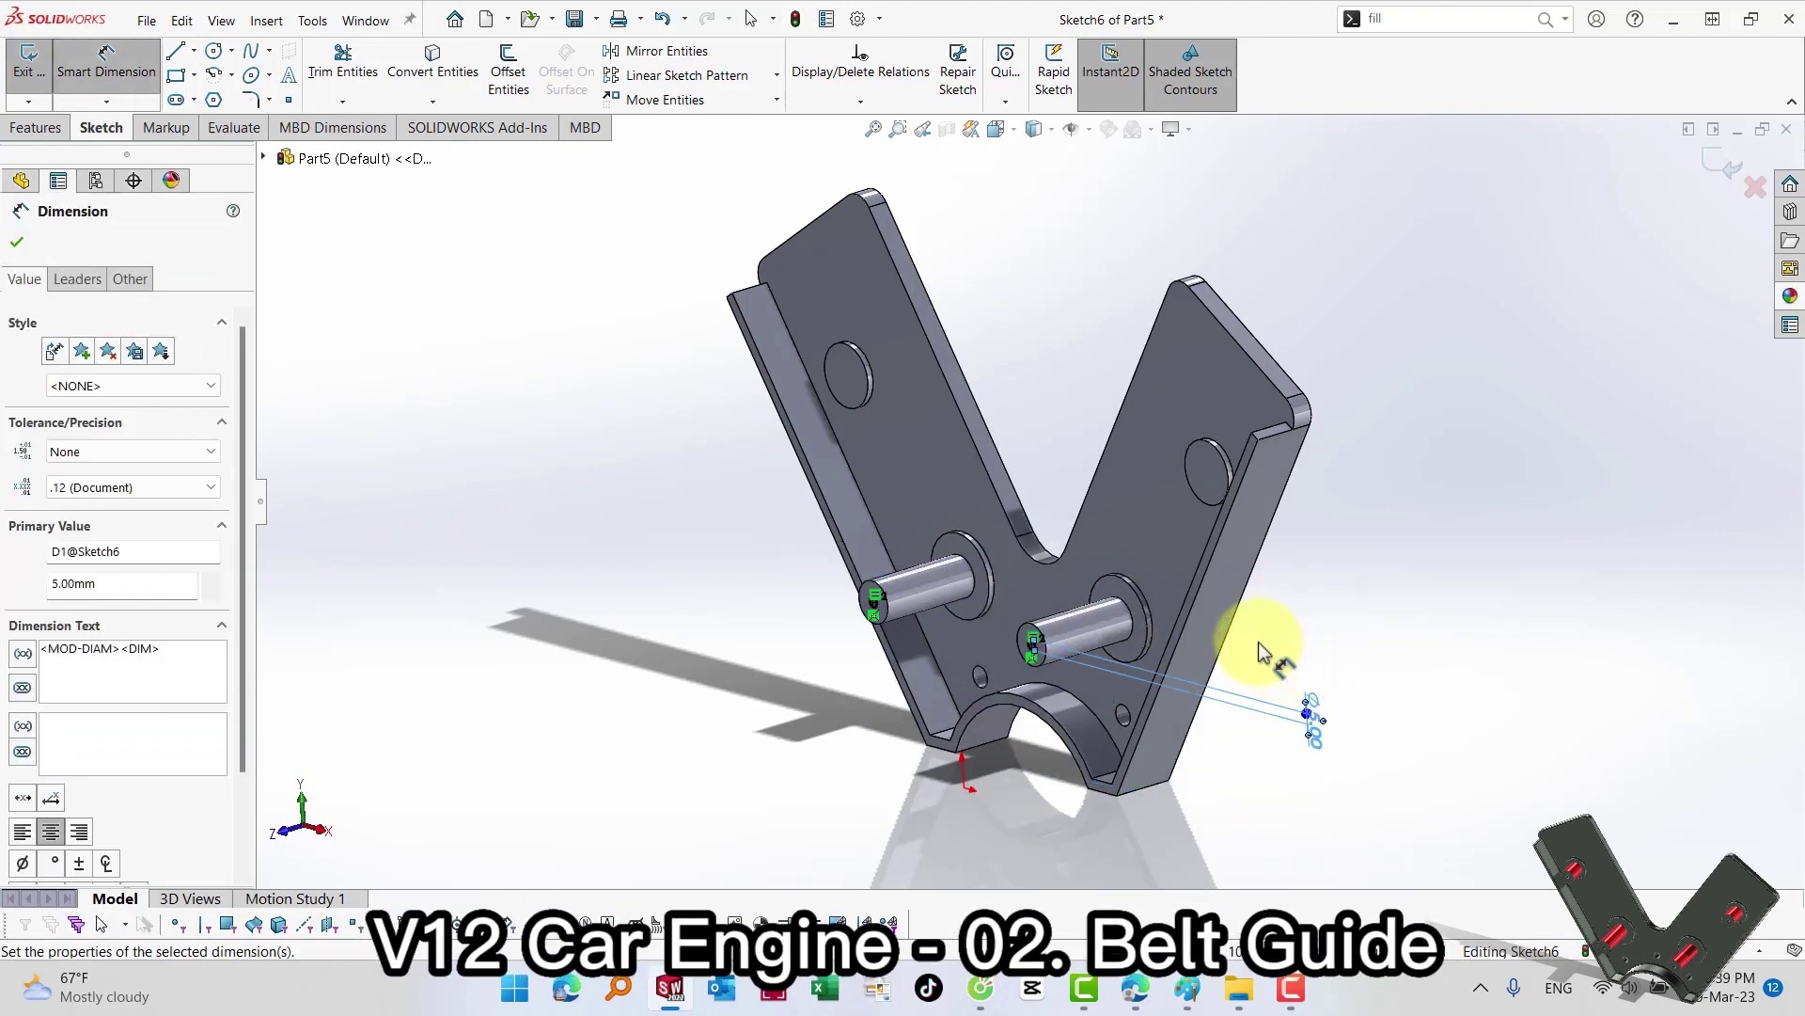
{"action": "key", "text": "Escape"}
Step: Exit the sketch and cut the circles 50 mm blind into the pins
{"action": "key", "text": "s"}
{"action": "left_click", "coordinate": [1511, 619]}
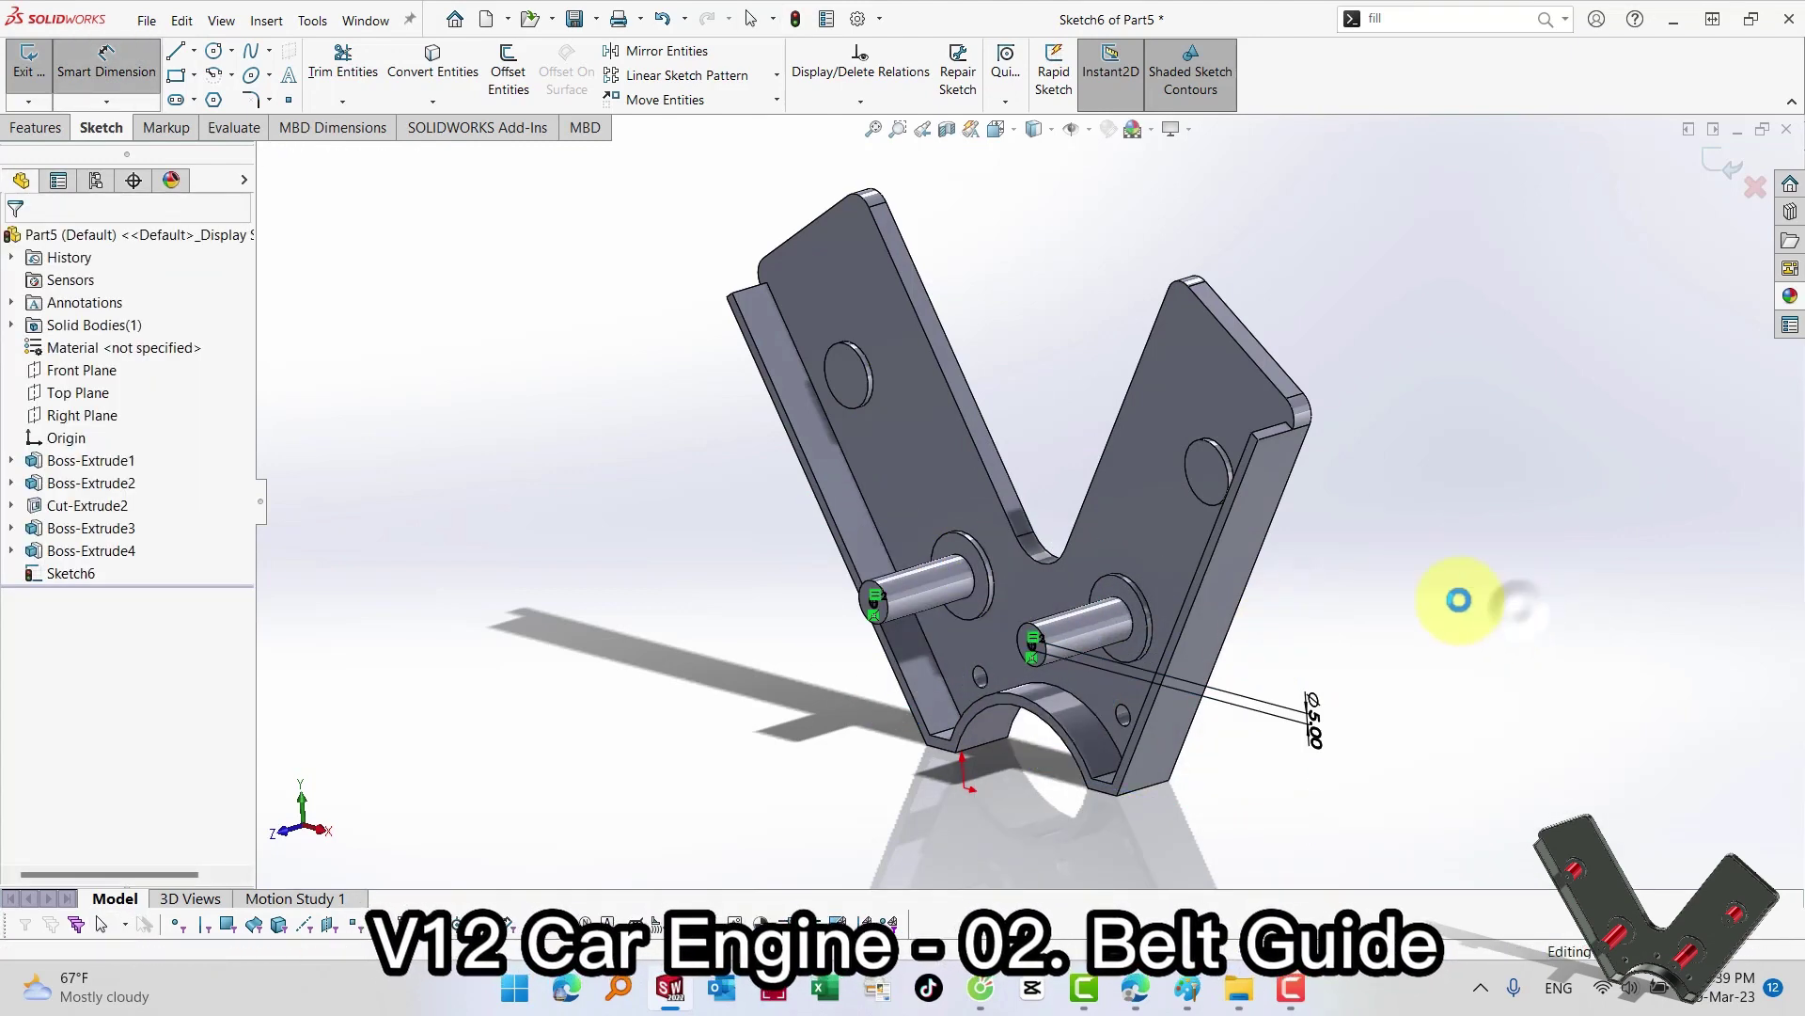
{"action": "key", "text": "s"}
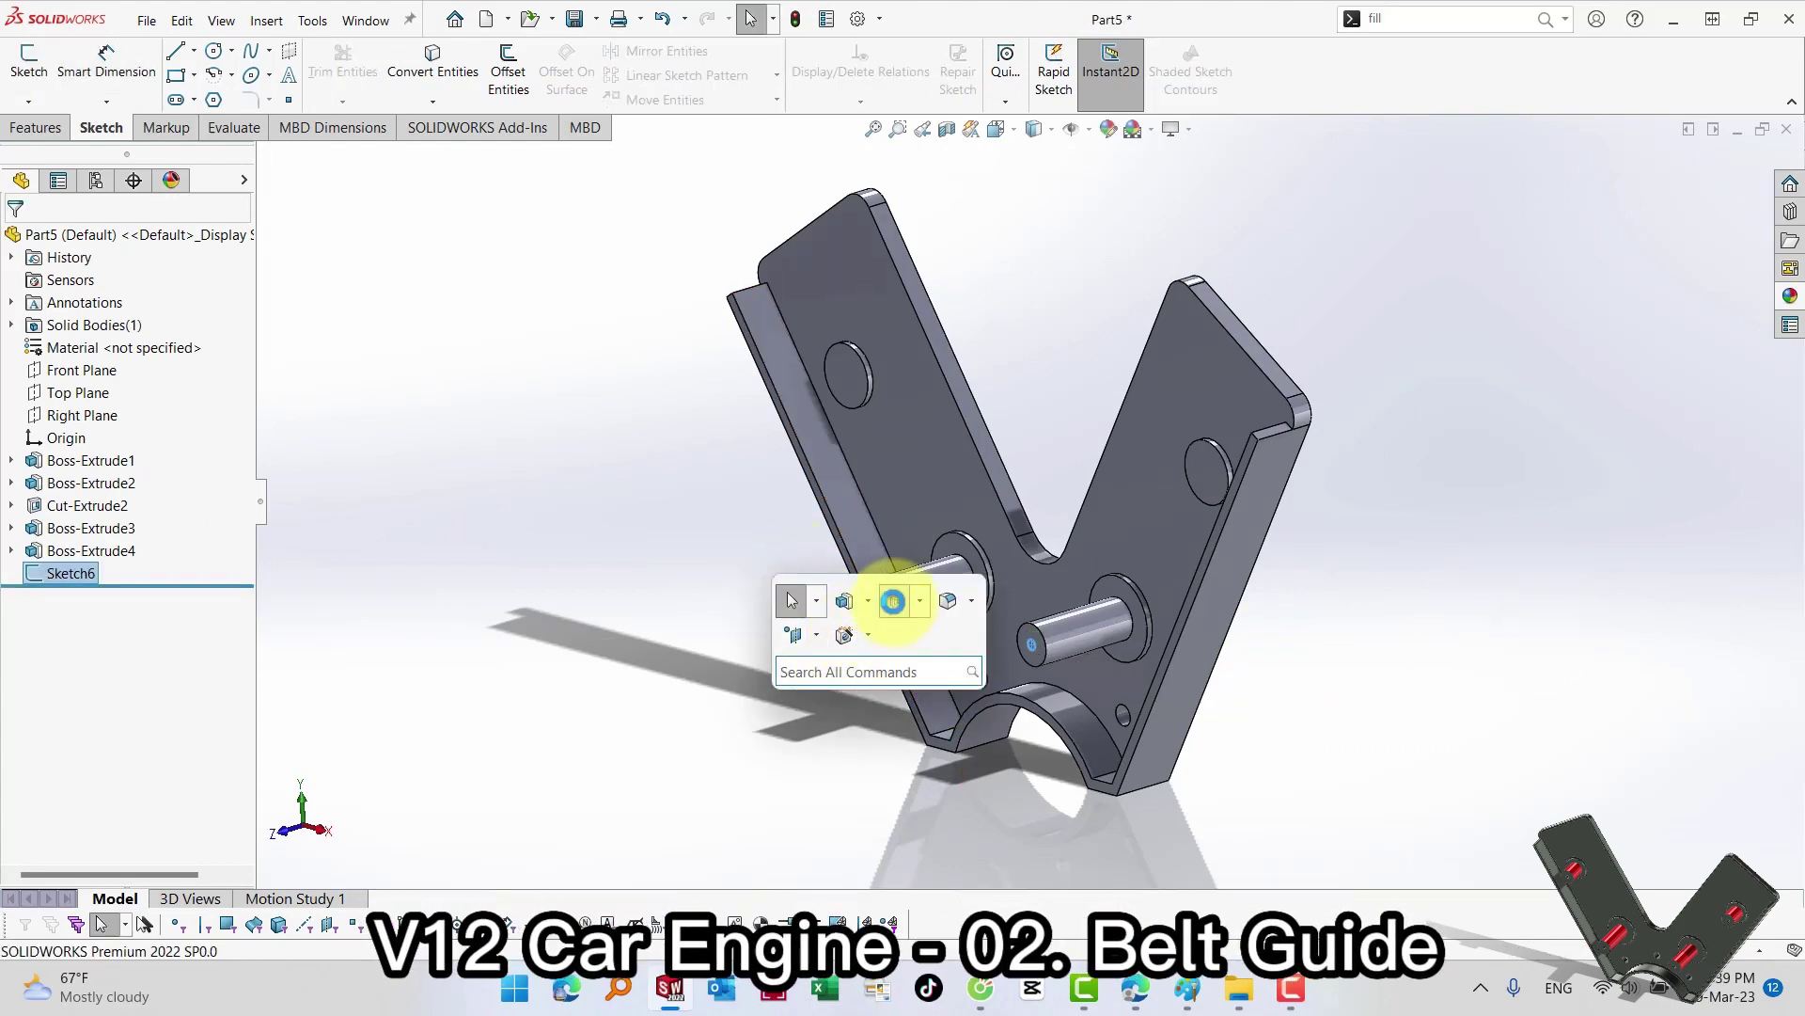
{"action": "left_click", "coordinate": [896, 600]}
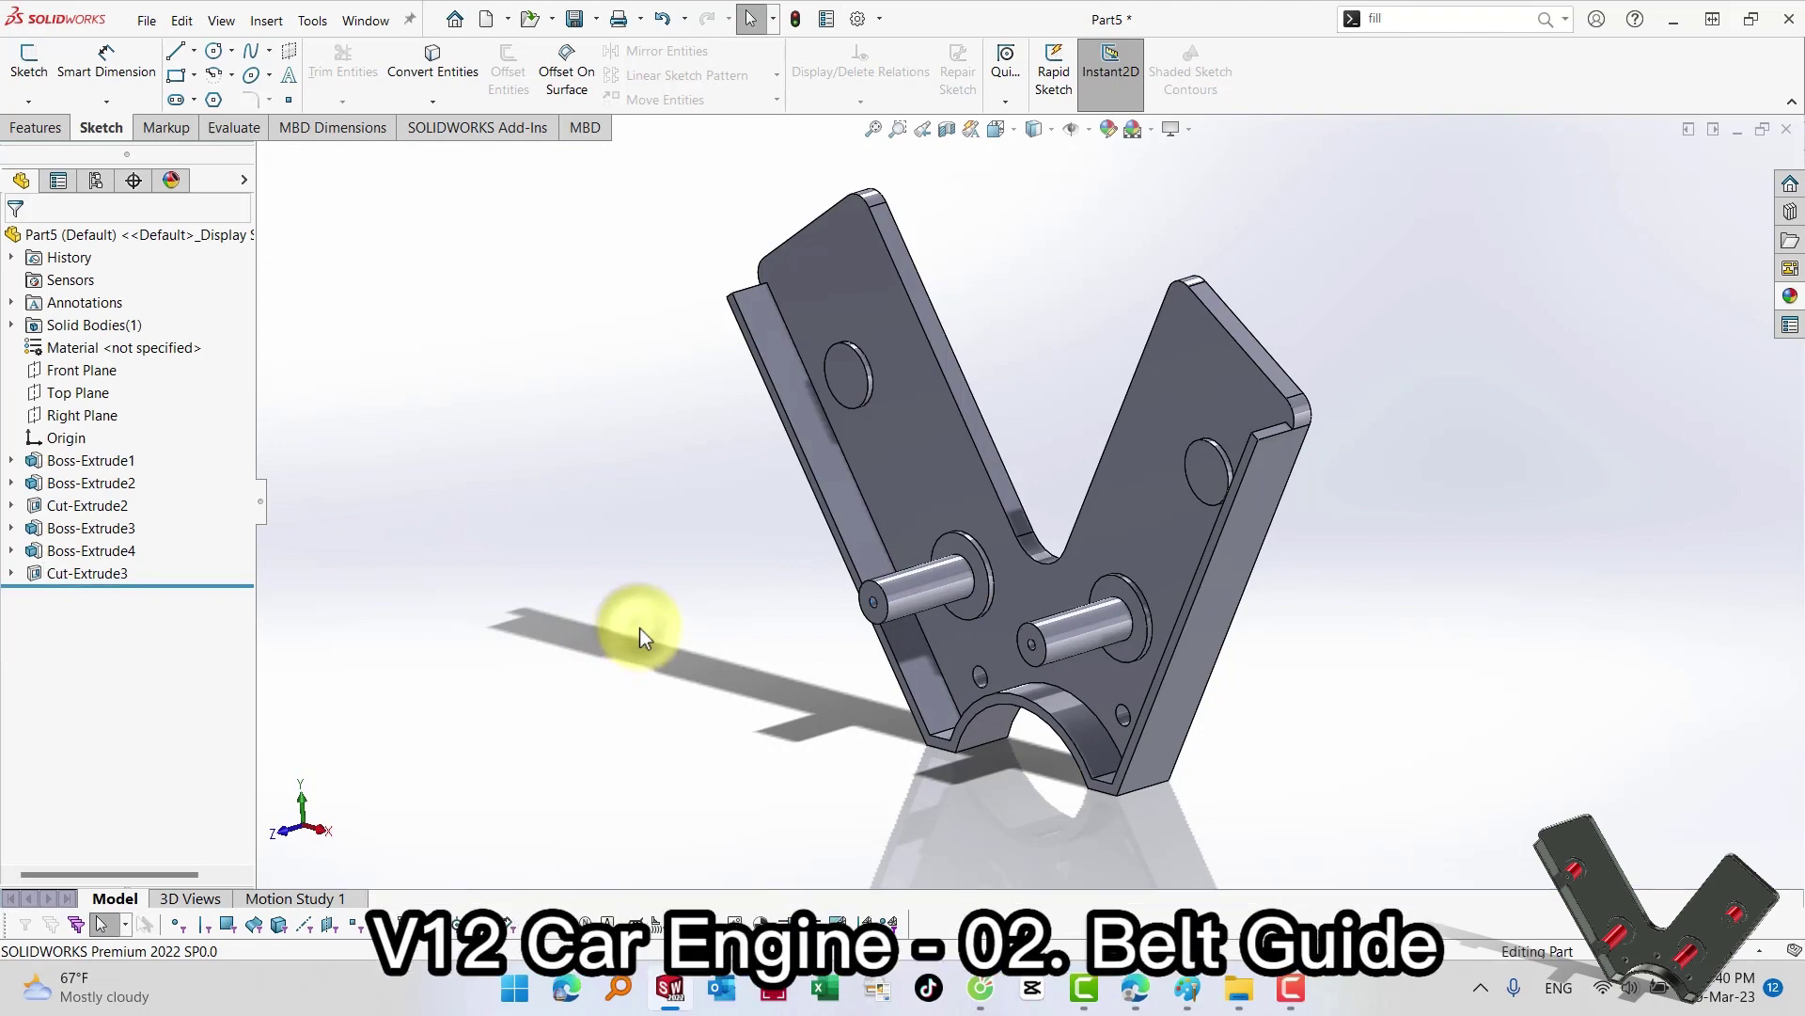
Step: Sketch circles around the upper-left and upper-right holes on the plate face
{"action": "left_click", "coordinate": [841, 390]}
{"action": "left_click", "coordinate": [916, 331]}
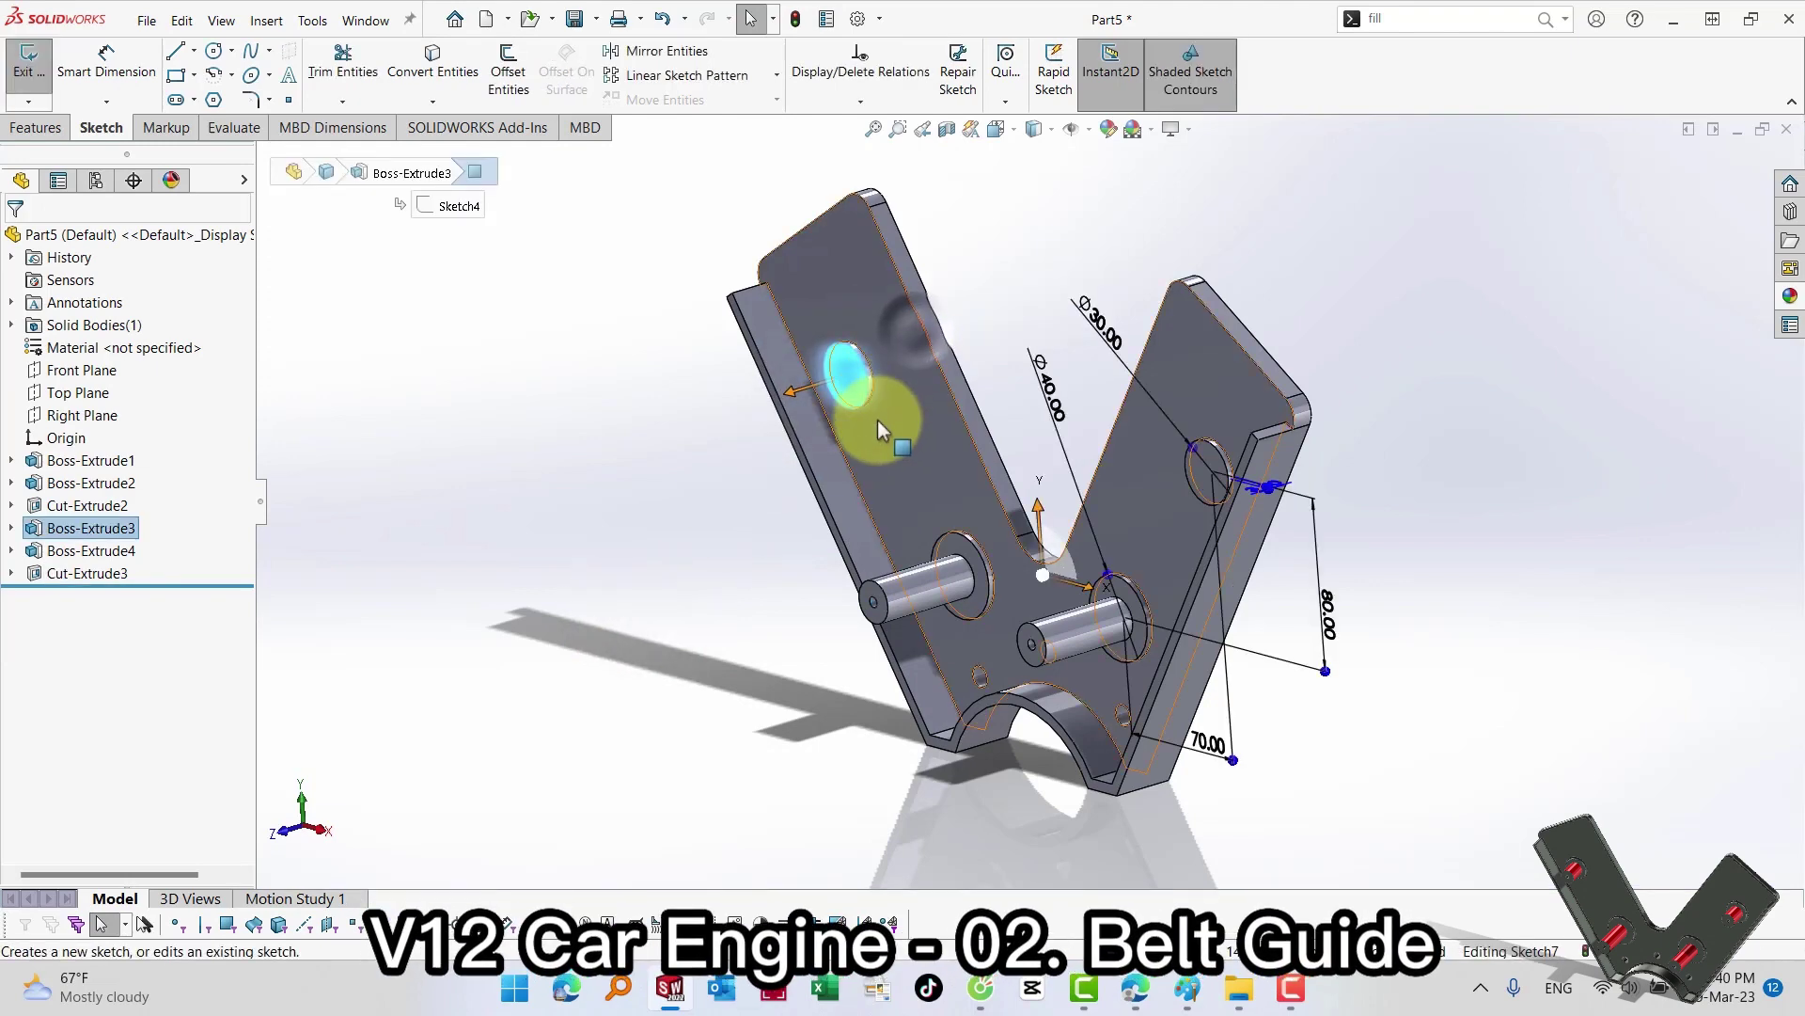
{"action": "key", "text": "s"}
{"action": "left_click", "coordinate": [1013, 489]}
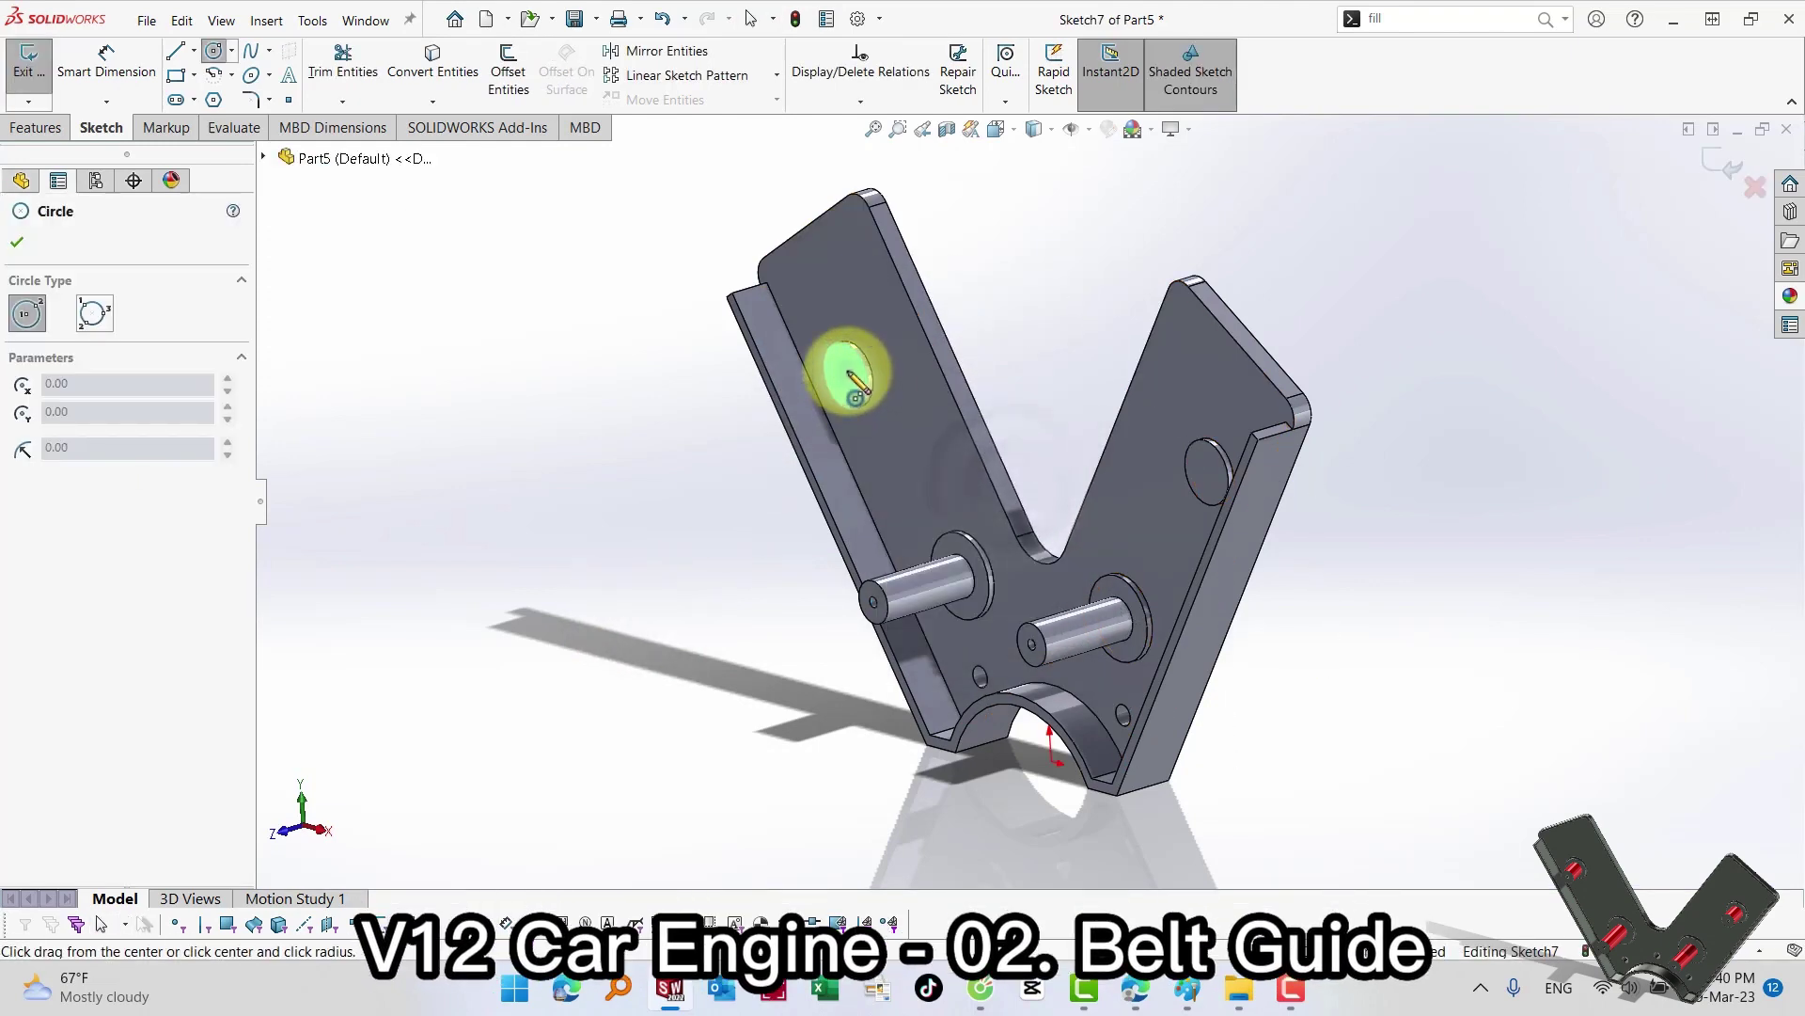
{"action": "left_click_drag", "start_coordinate": [846, 377], "coordinate": [858, 301]}
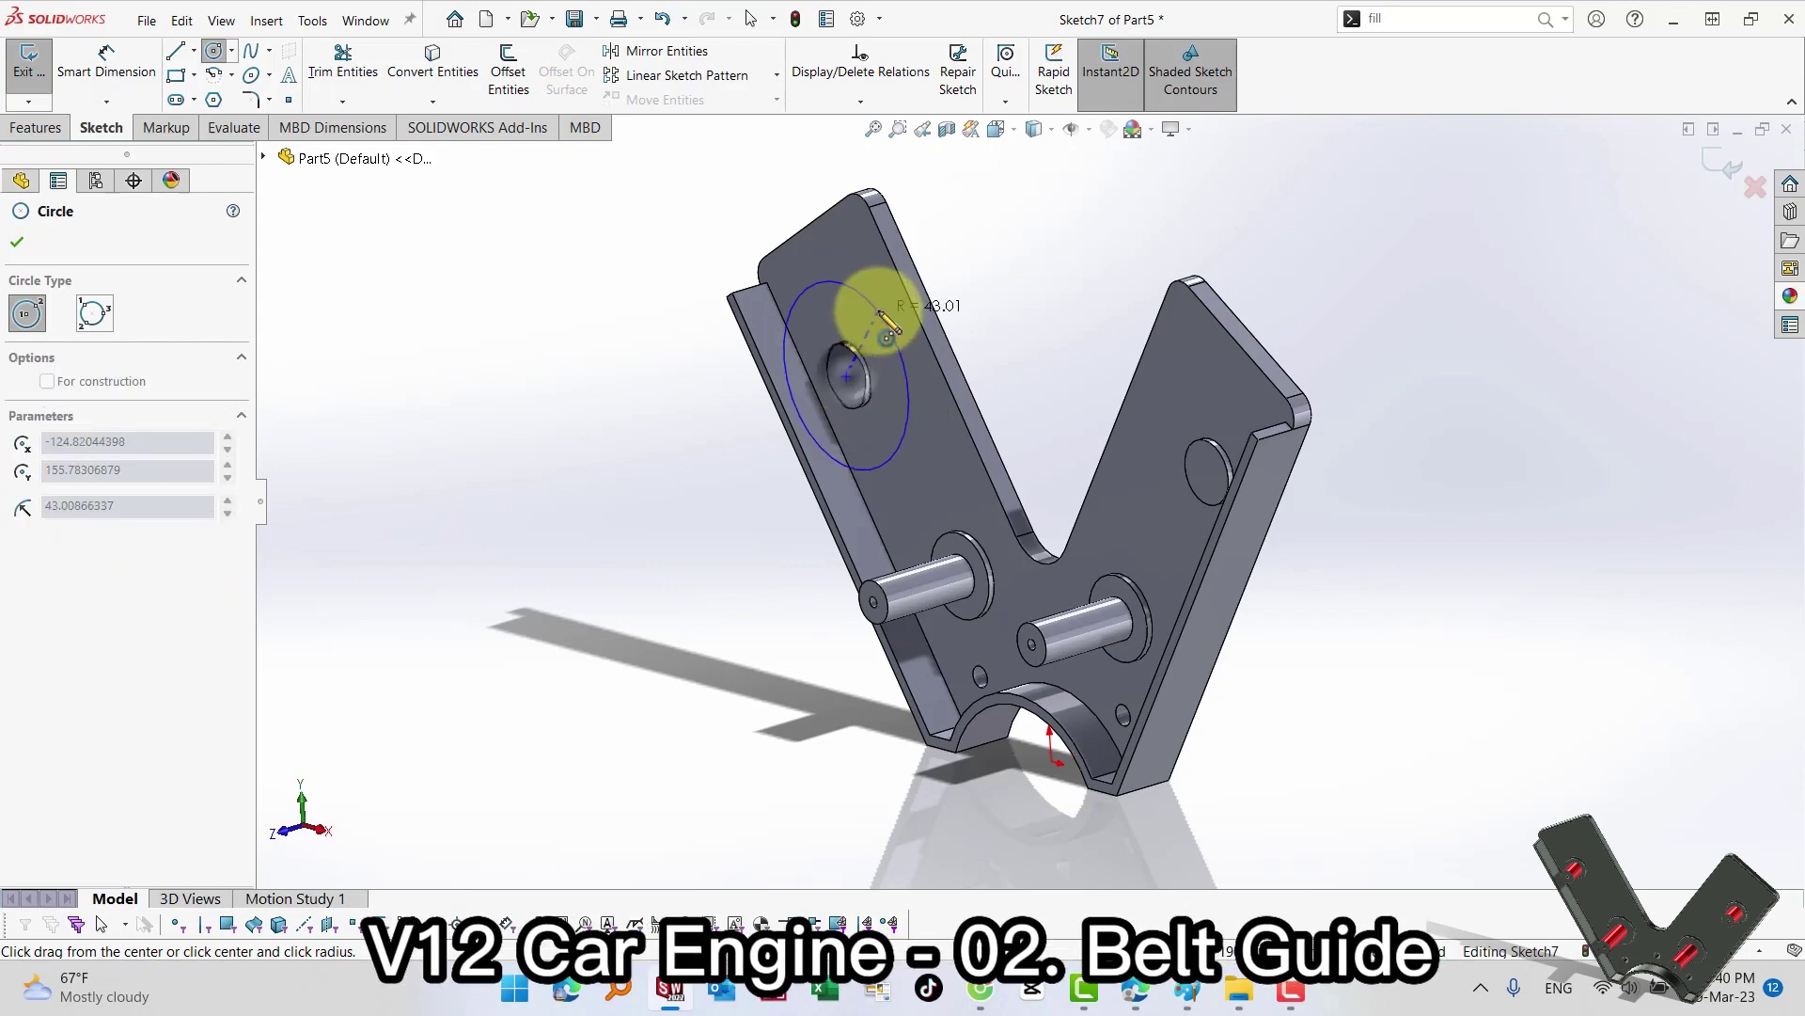
{"action": "left_click_drag", "start_coordinate": [1210, 475], "coordinate": [1213, 559]}
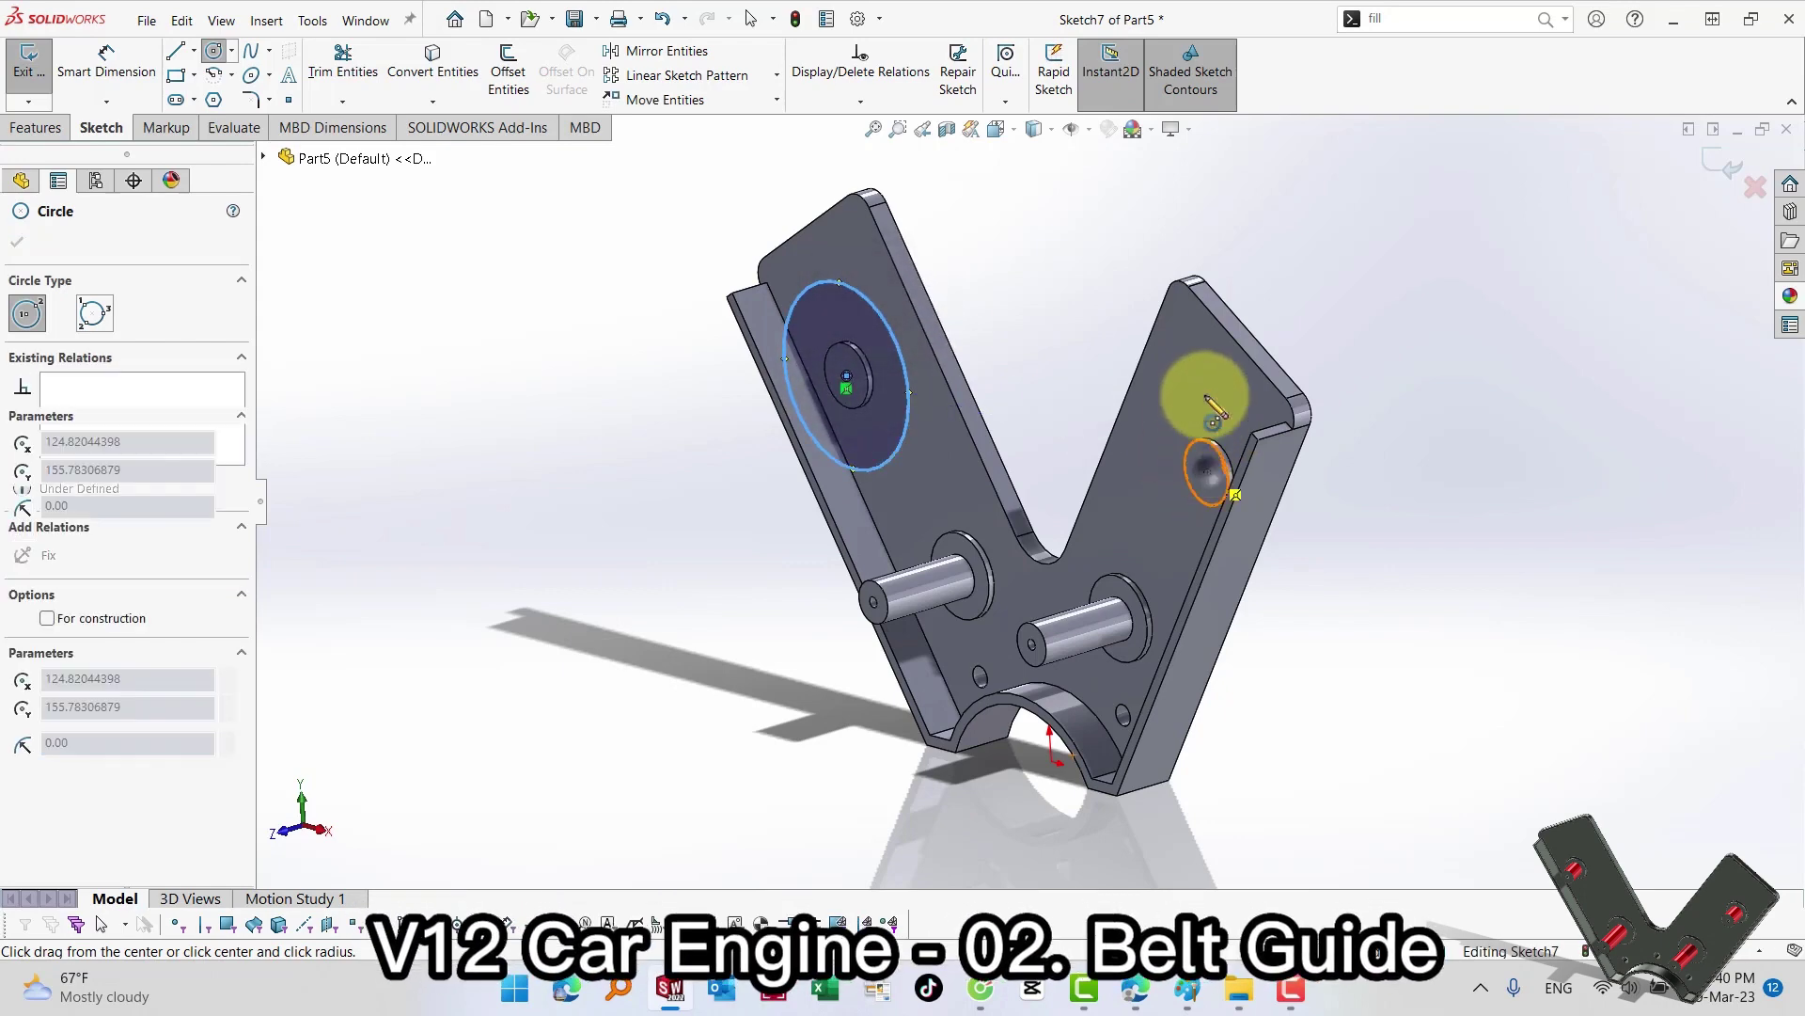
Step: Dimension both circles to 20 mm diameter
{"action": "key", "text": "s"}
{"action": "left_click", "coordinate": [1292, 450]}
{"action": "left_click", "coordinate": [1234, 408]}
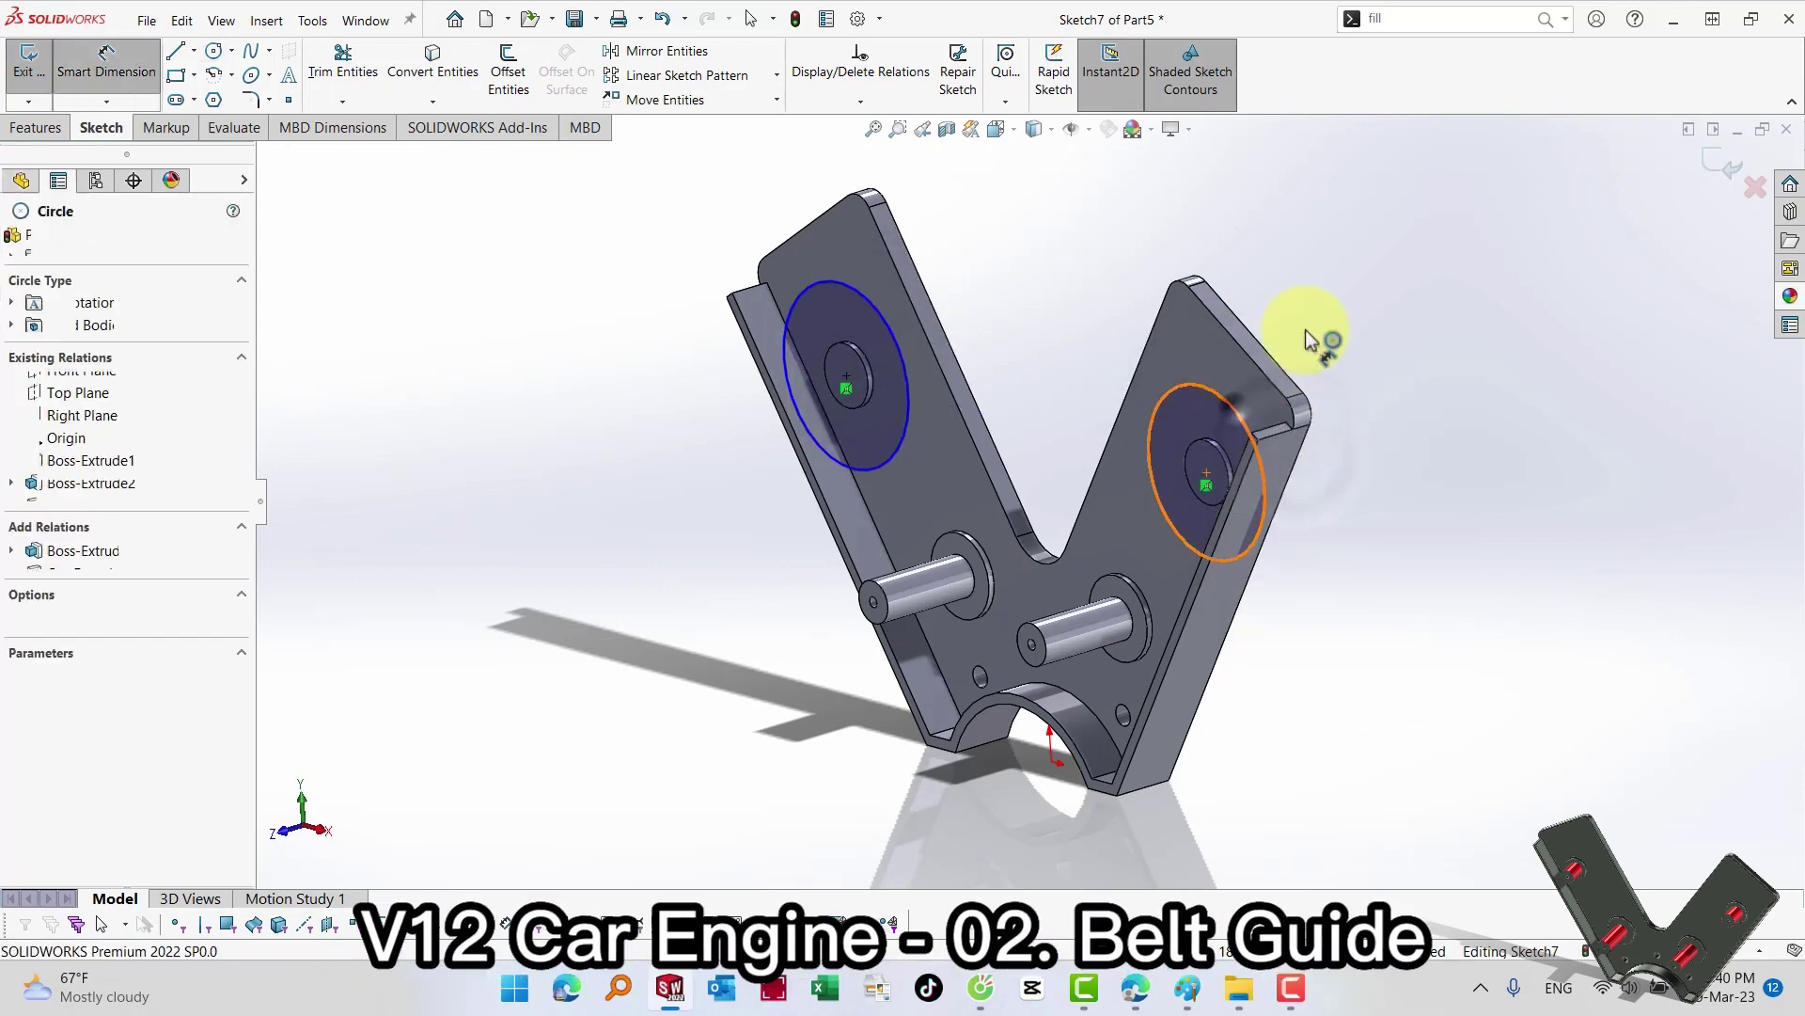
{"action": "left_click", "coordinate": [1307, 329]}
{"action": "key", "text": "Return"}
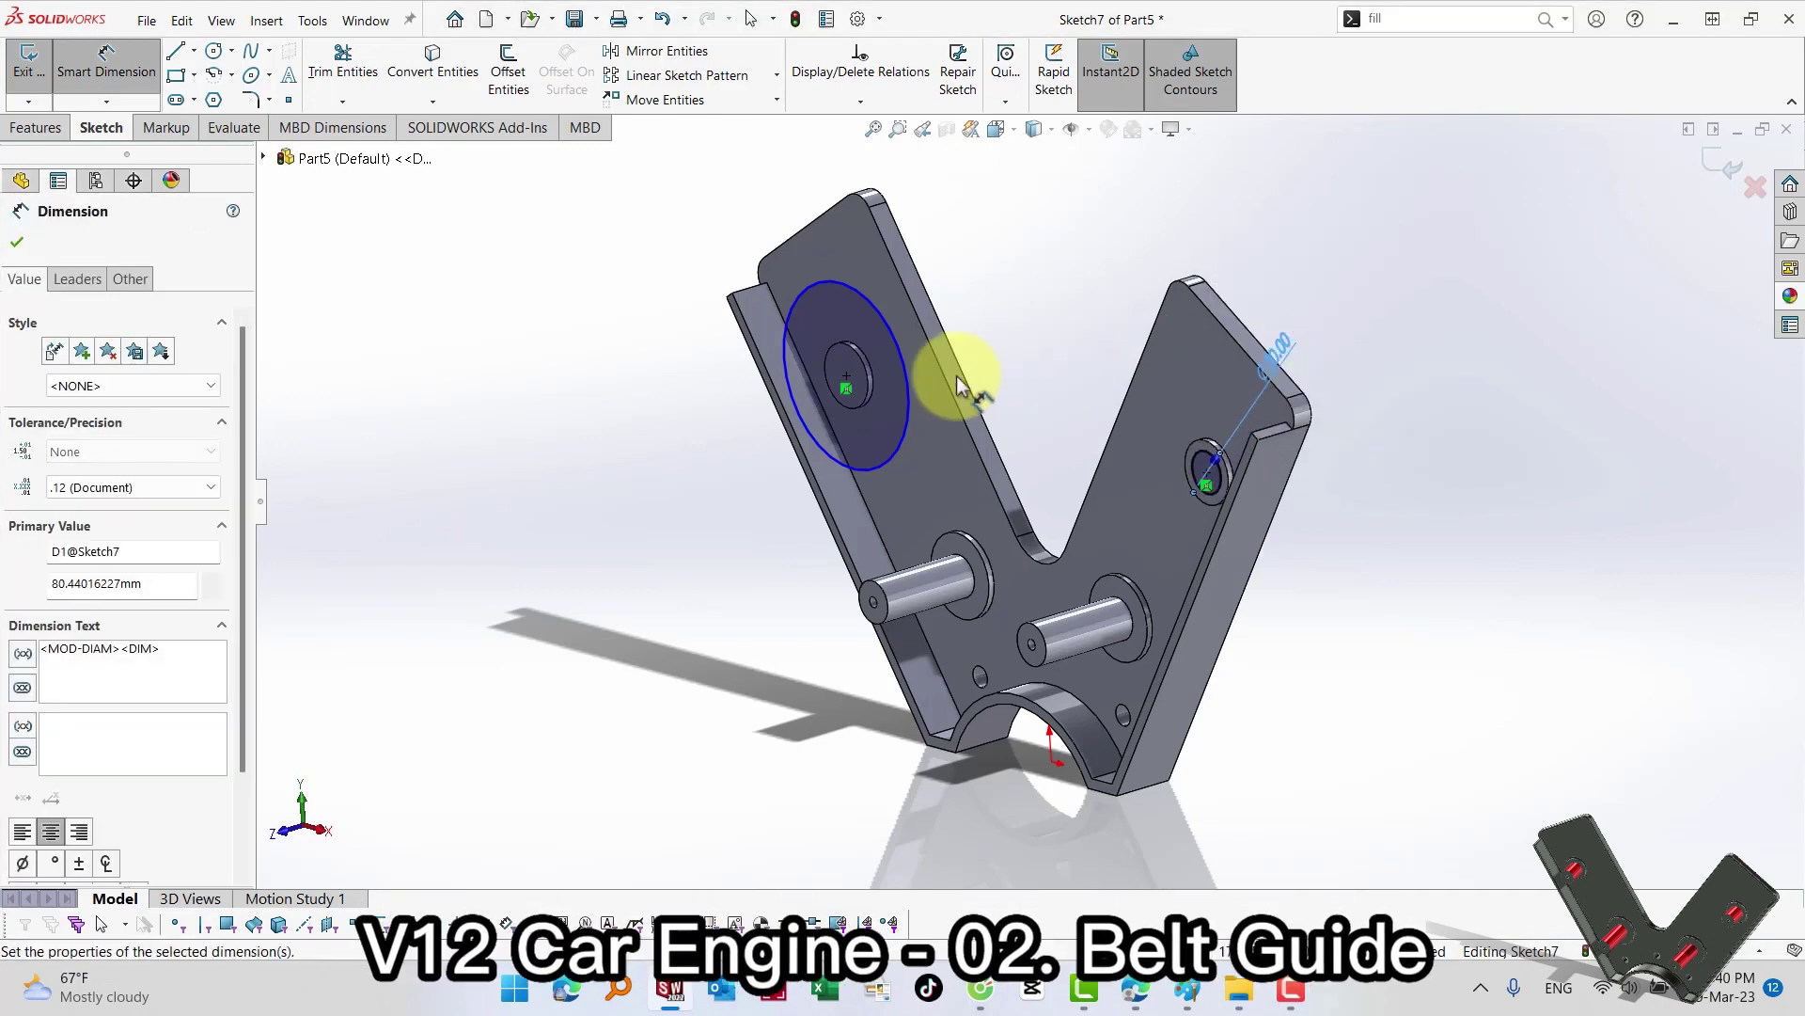
{"action": "left_click", "coordinate": [879, 315]}
{"action": "left_click", "coordinate": [1030, 324]}
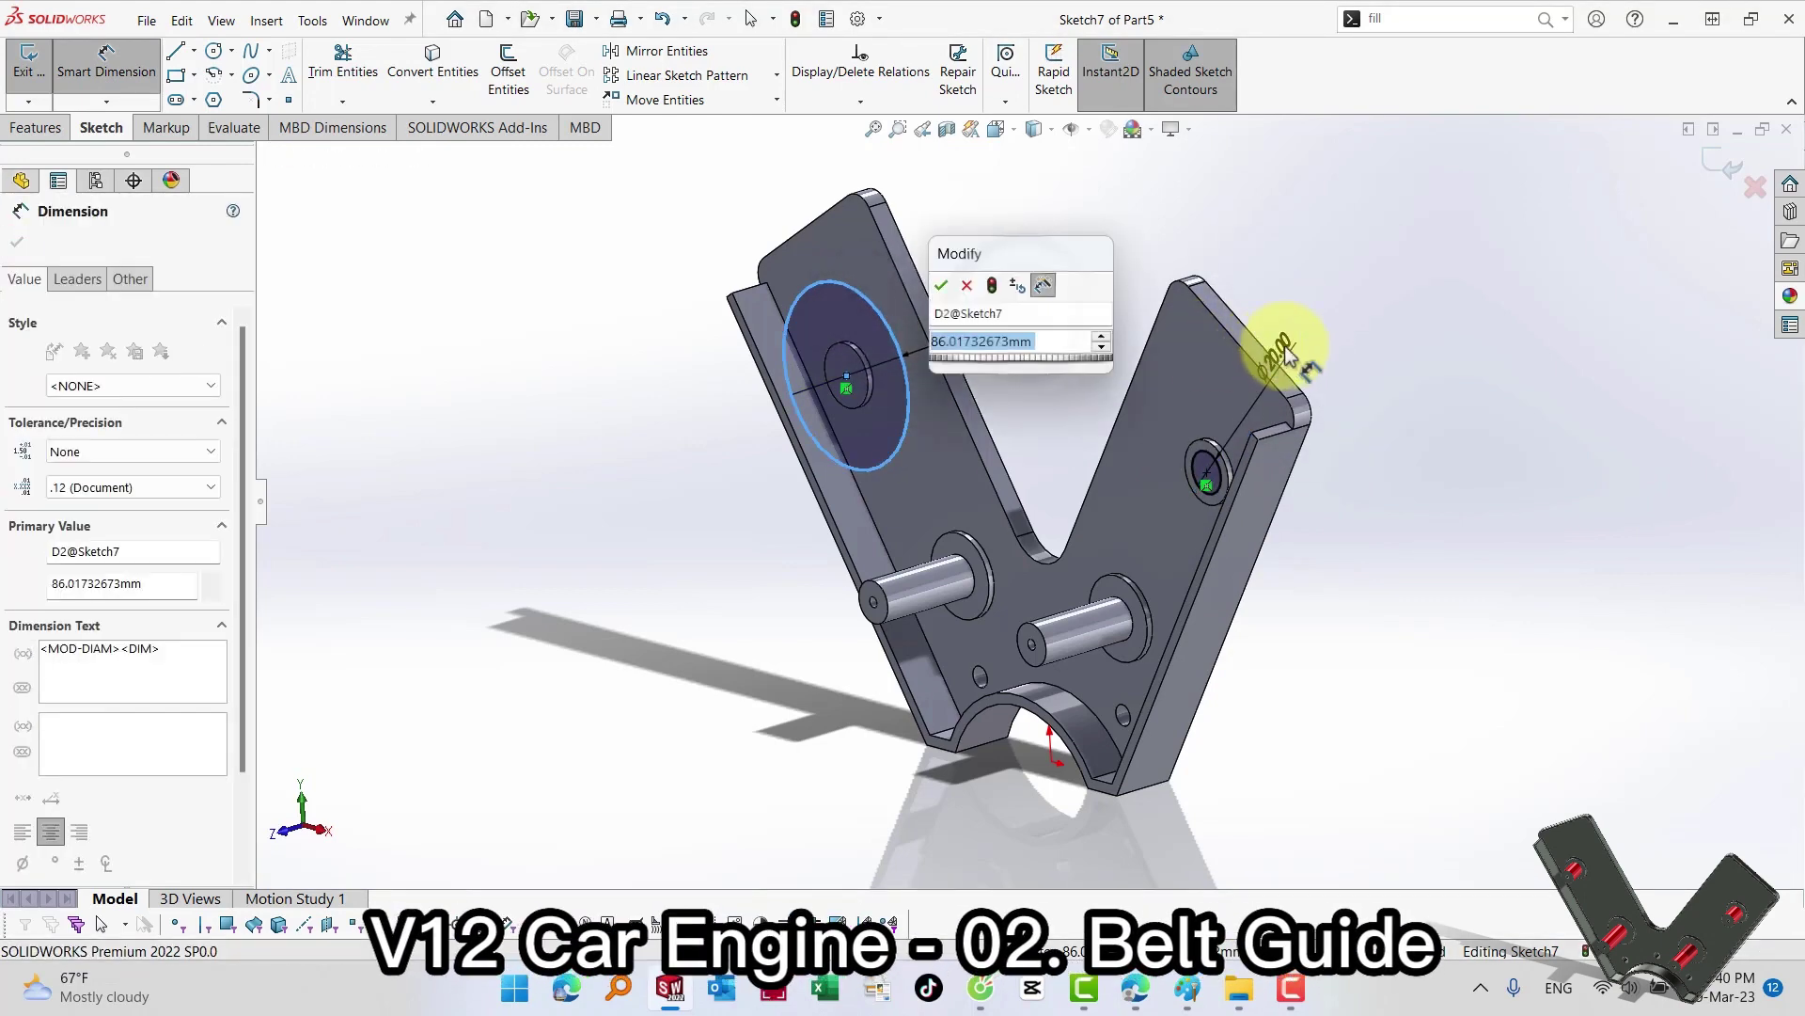
{"action": "type", "text": "20.00mm"}
{"action": "key", "text": "Return"}
{"action": "key", "text": "Escape"}
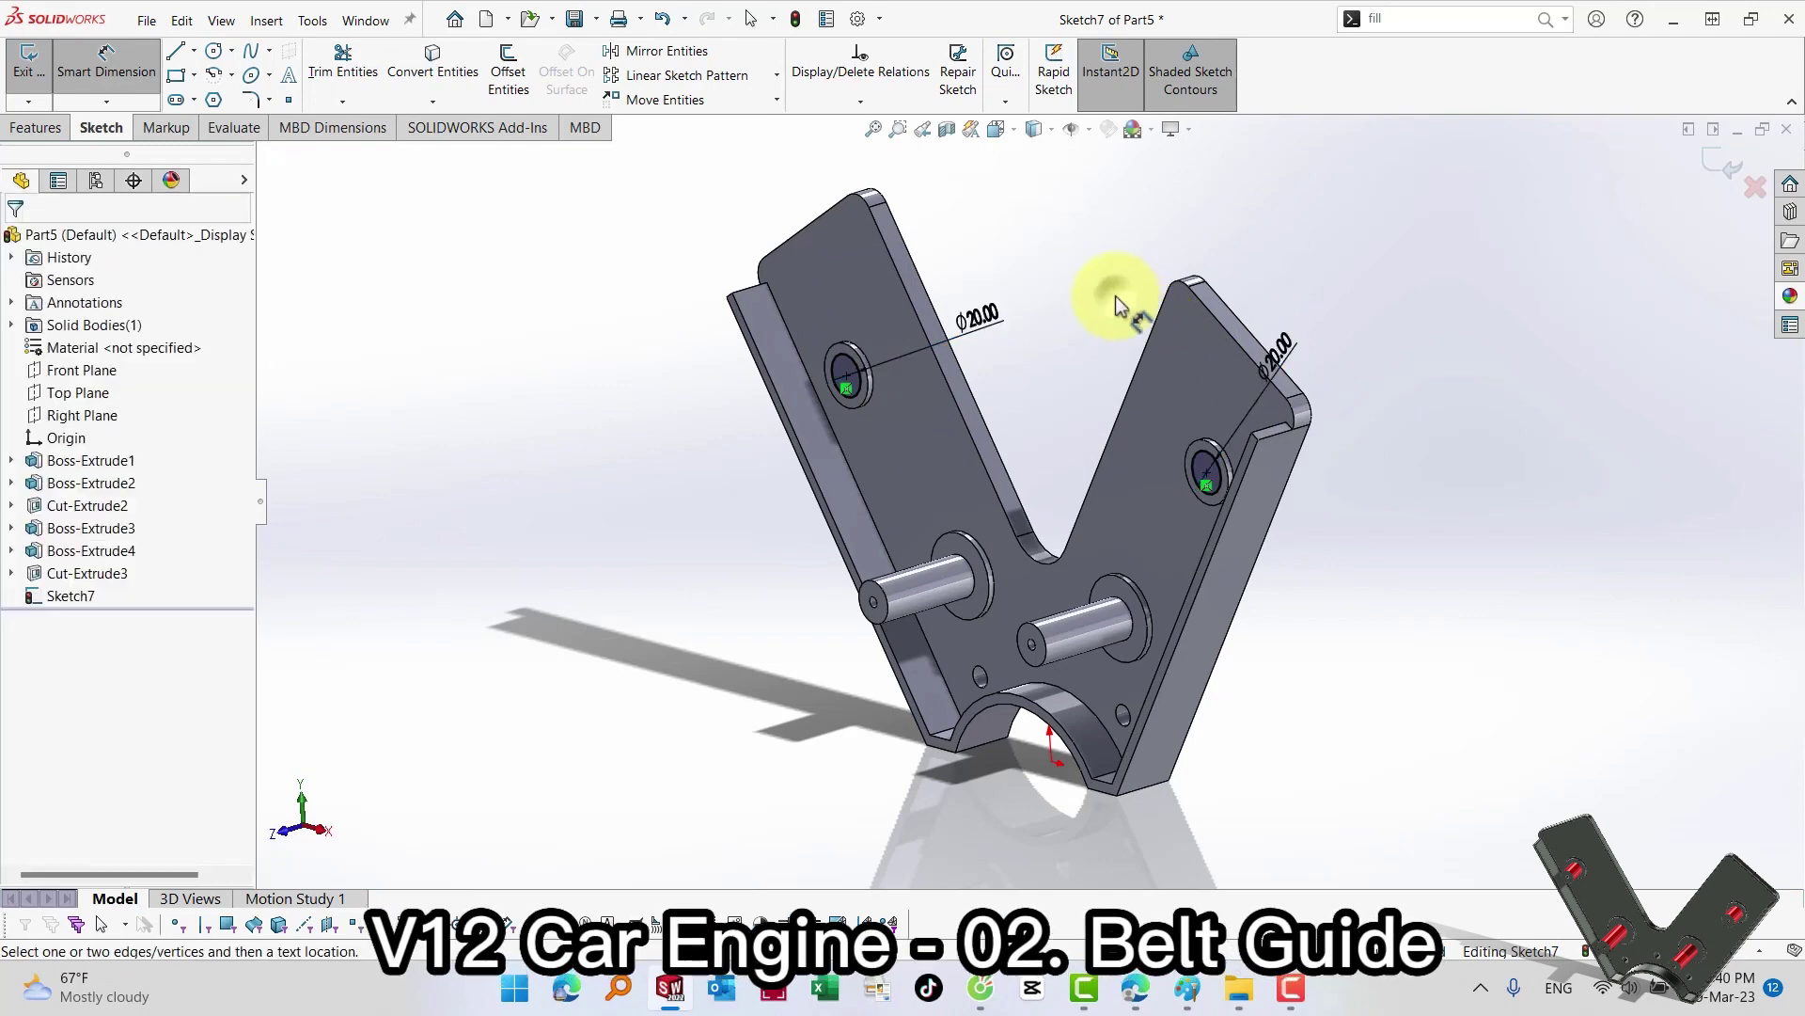
Step: Exit the sketch and extrude the circles 25 mm blind into pins
{"action": "key", "text": "s"}
{"action": "left_click", "coordinate": [1256, 337]}
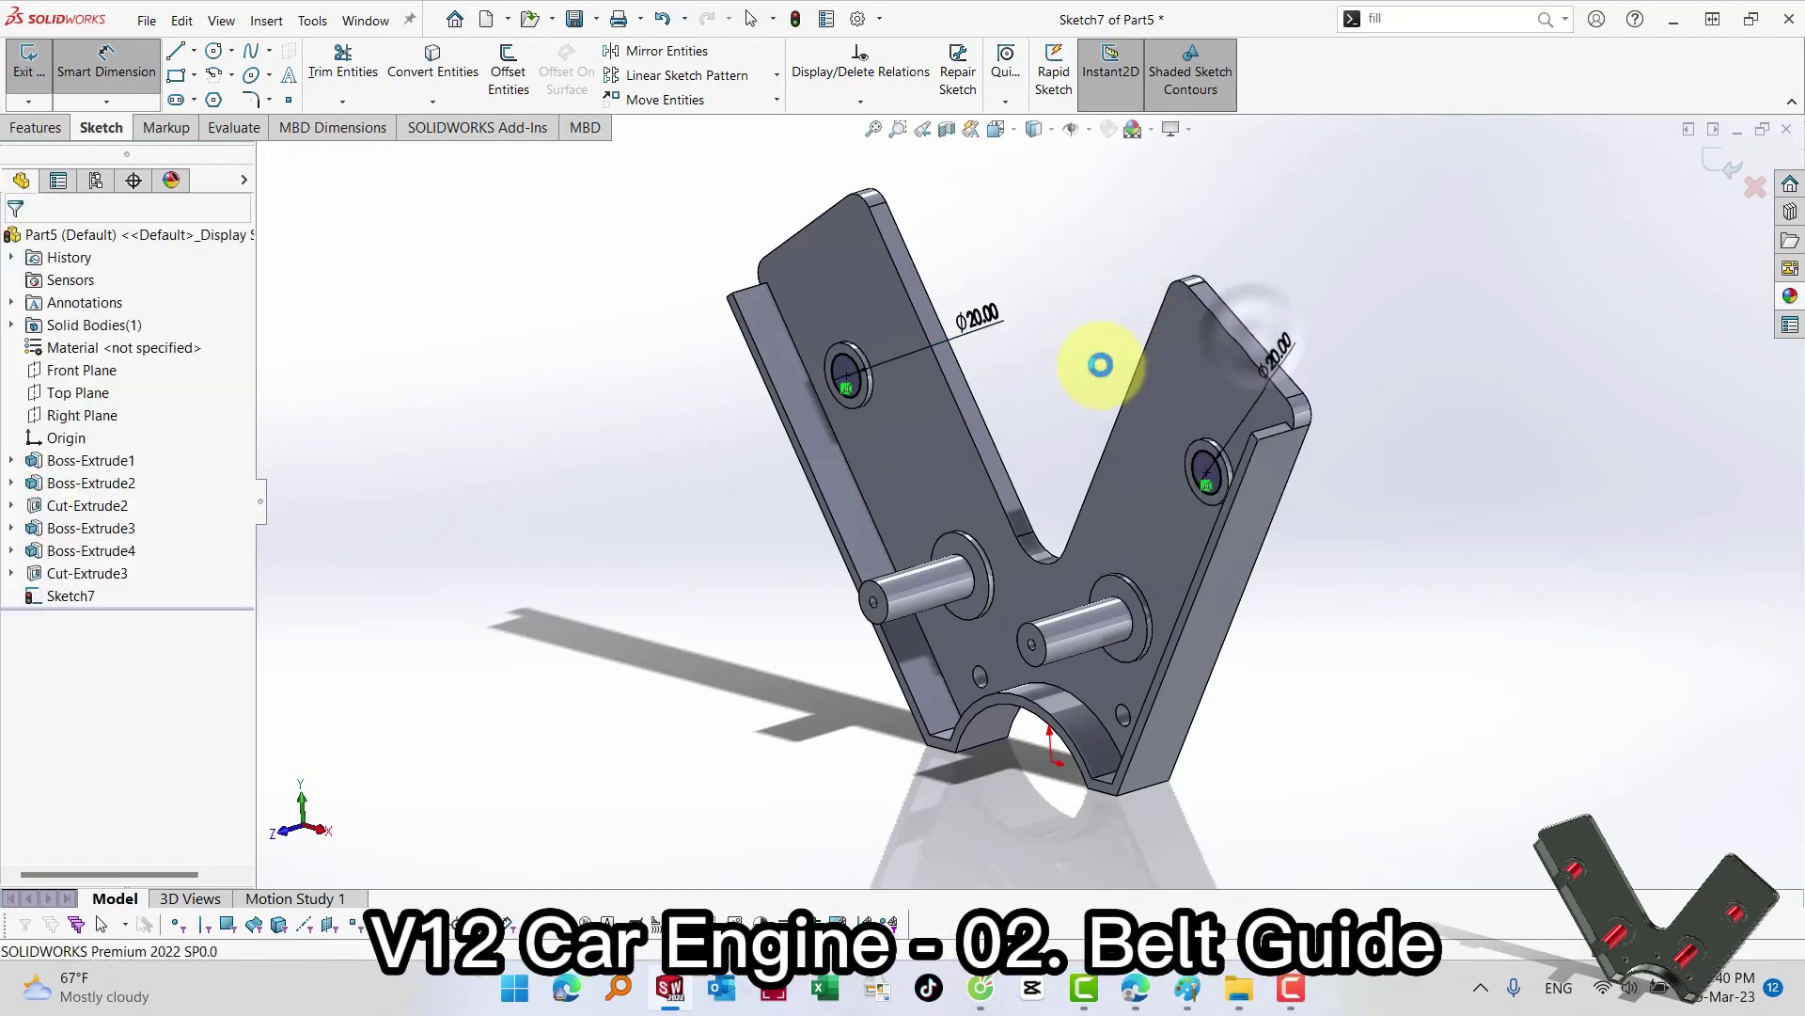
{"action": "key", "text": "s"}
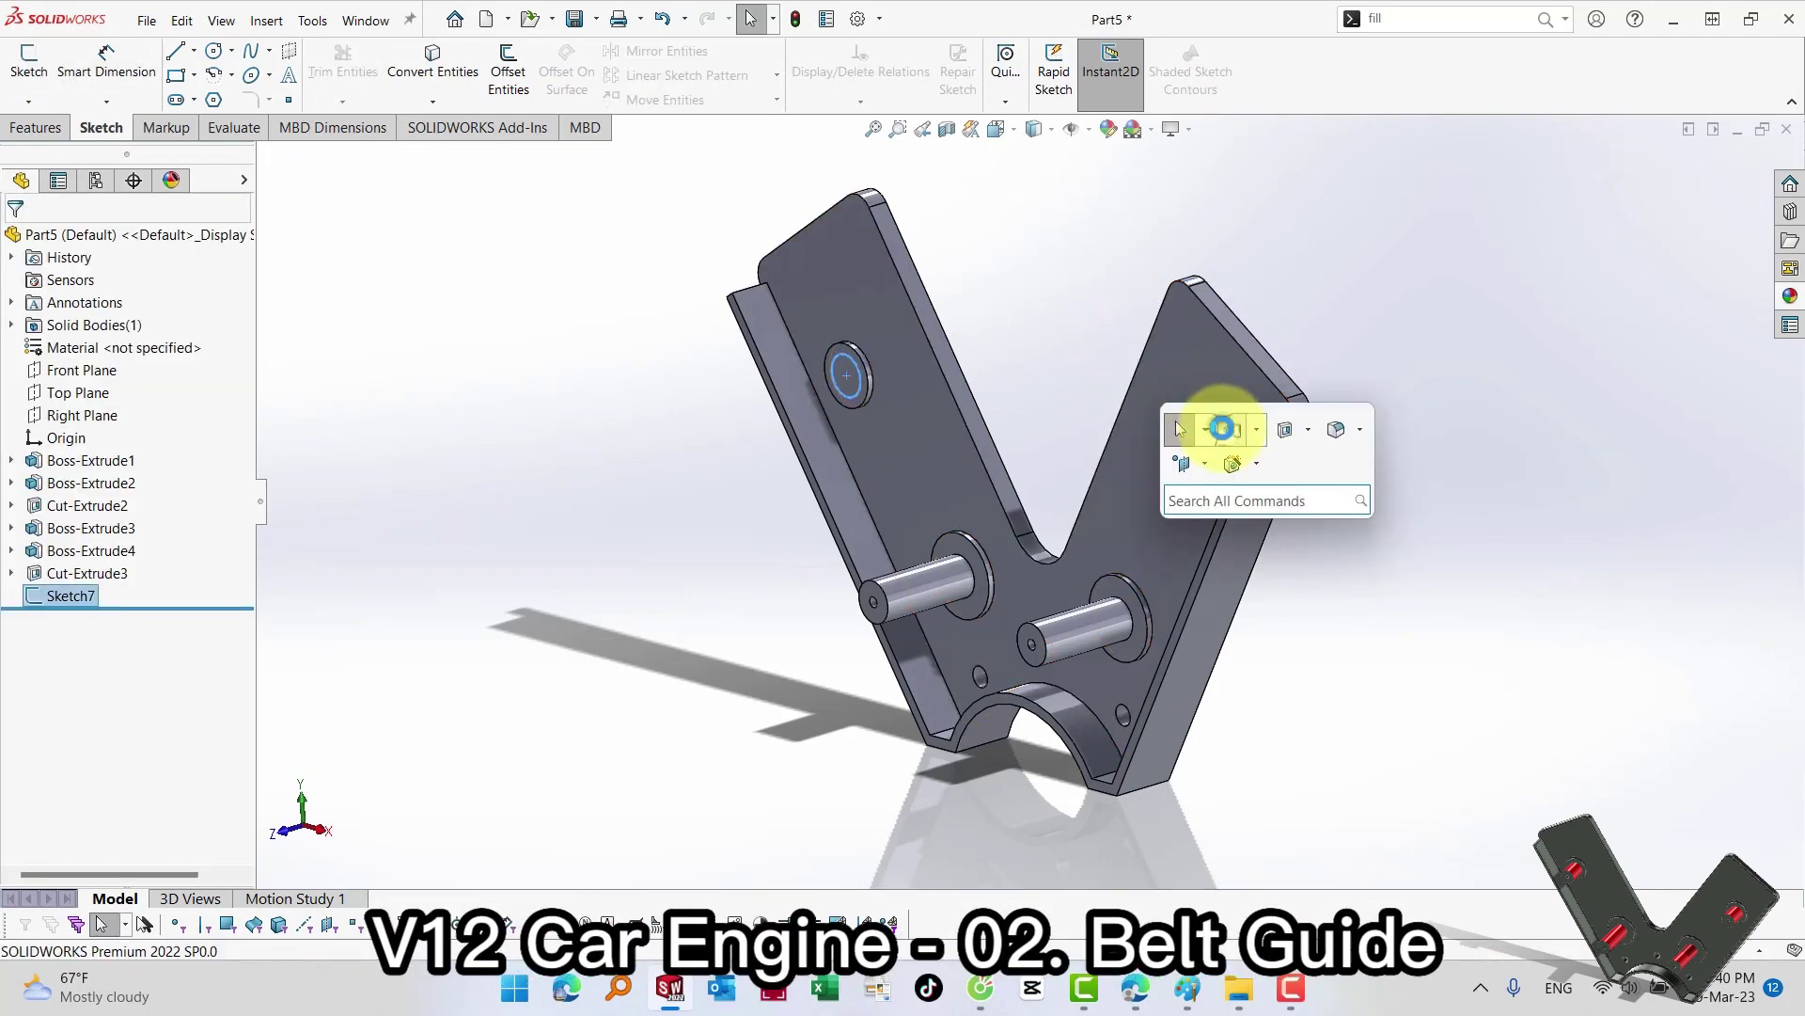
{"action": "left_click", "coordinate": [1222, 428]}
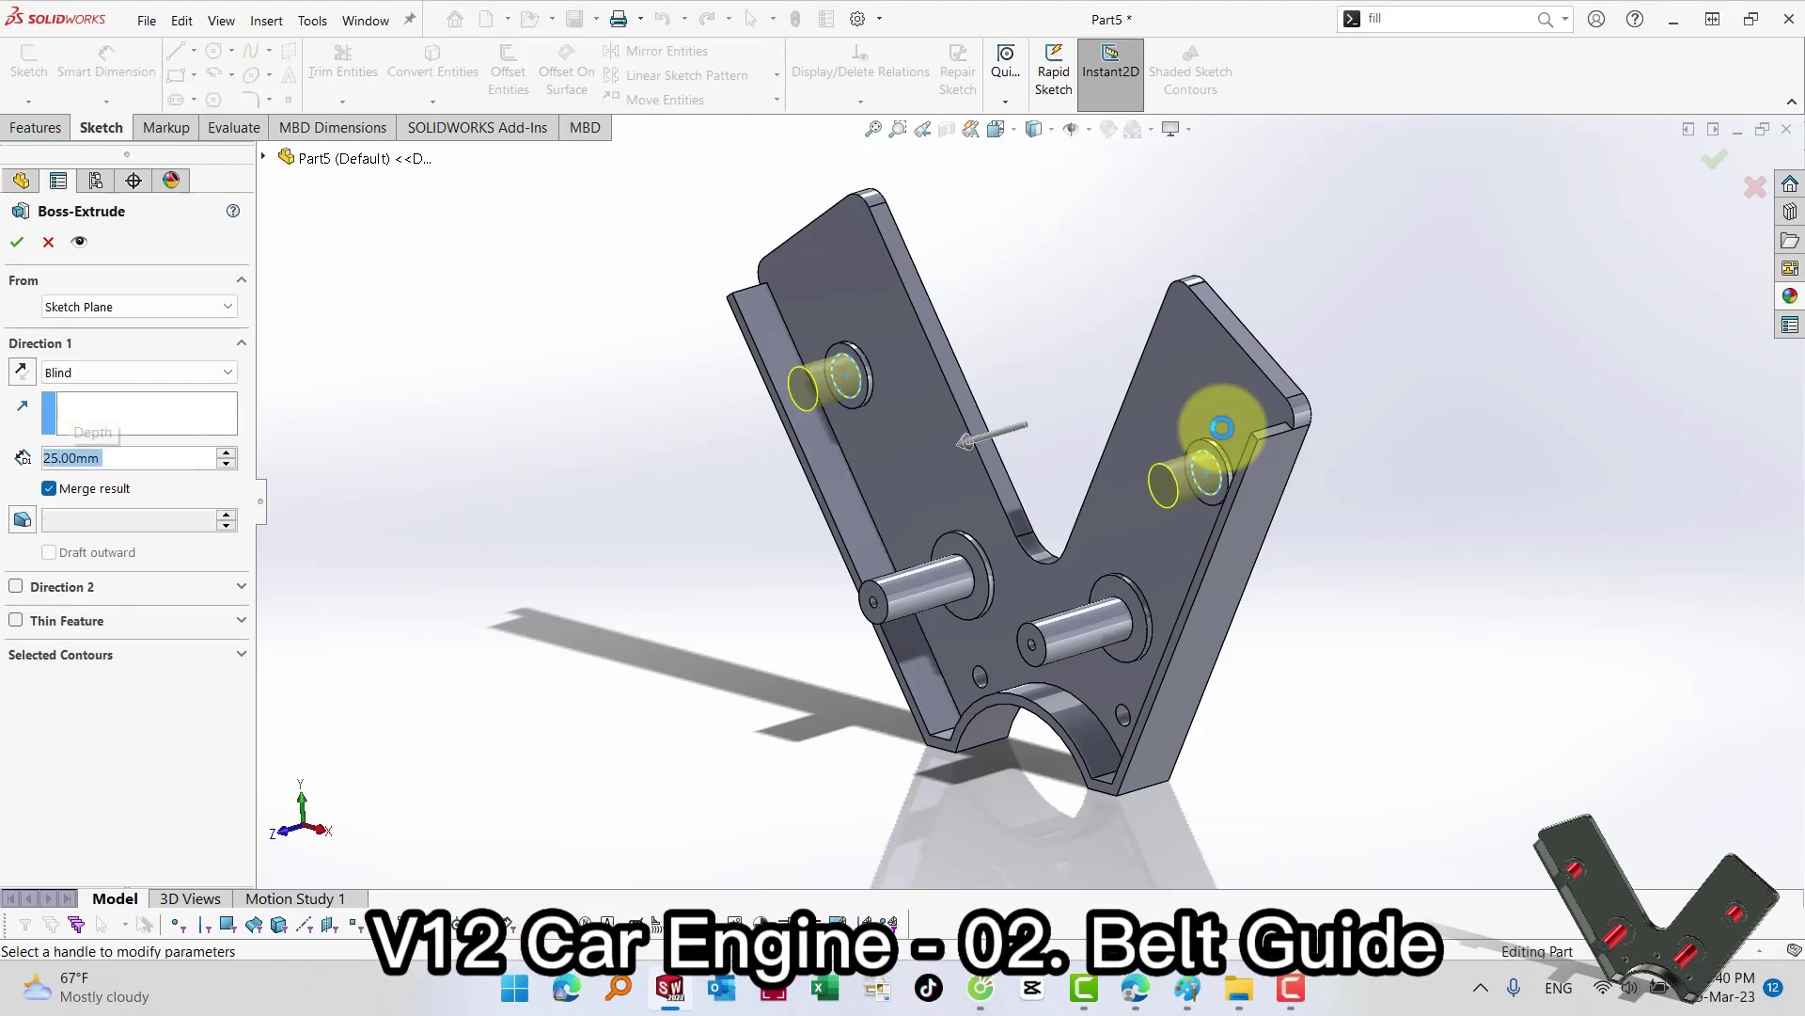
{"action": "key", "text": "Return"}
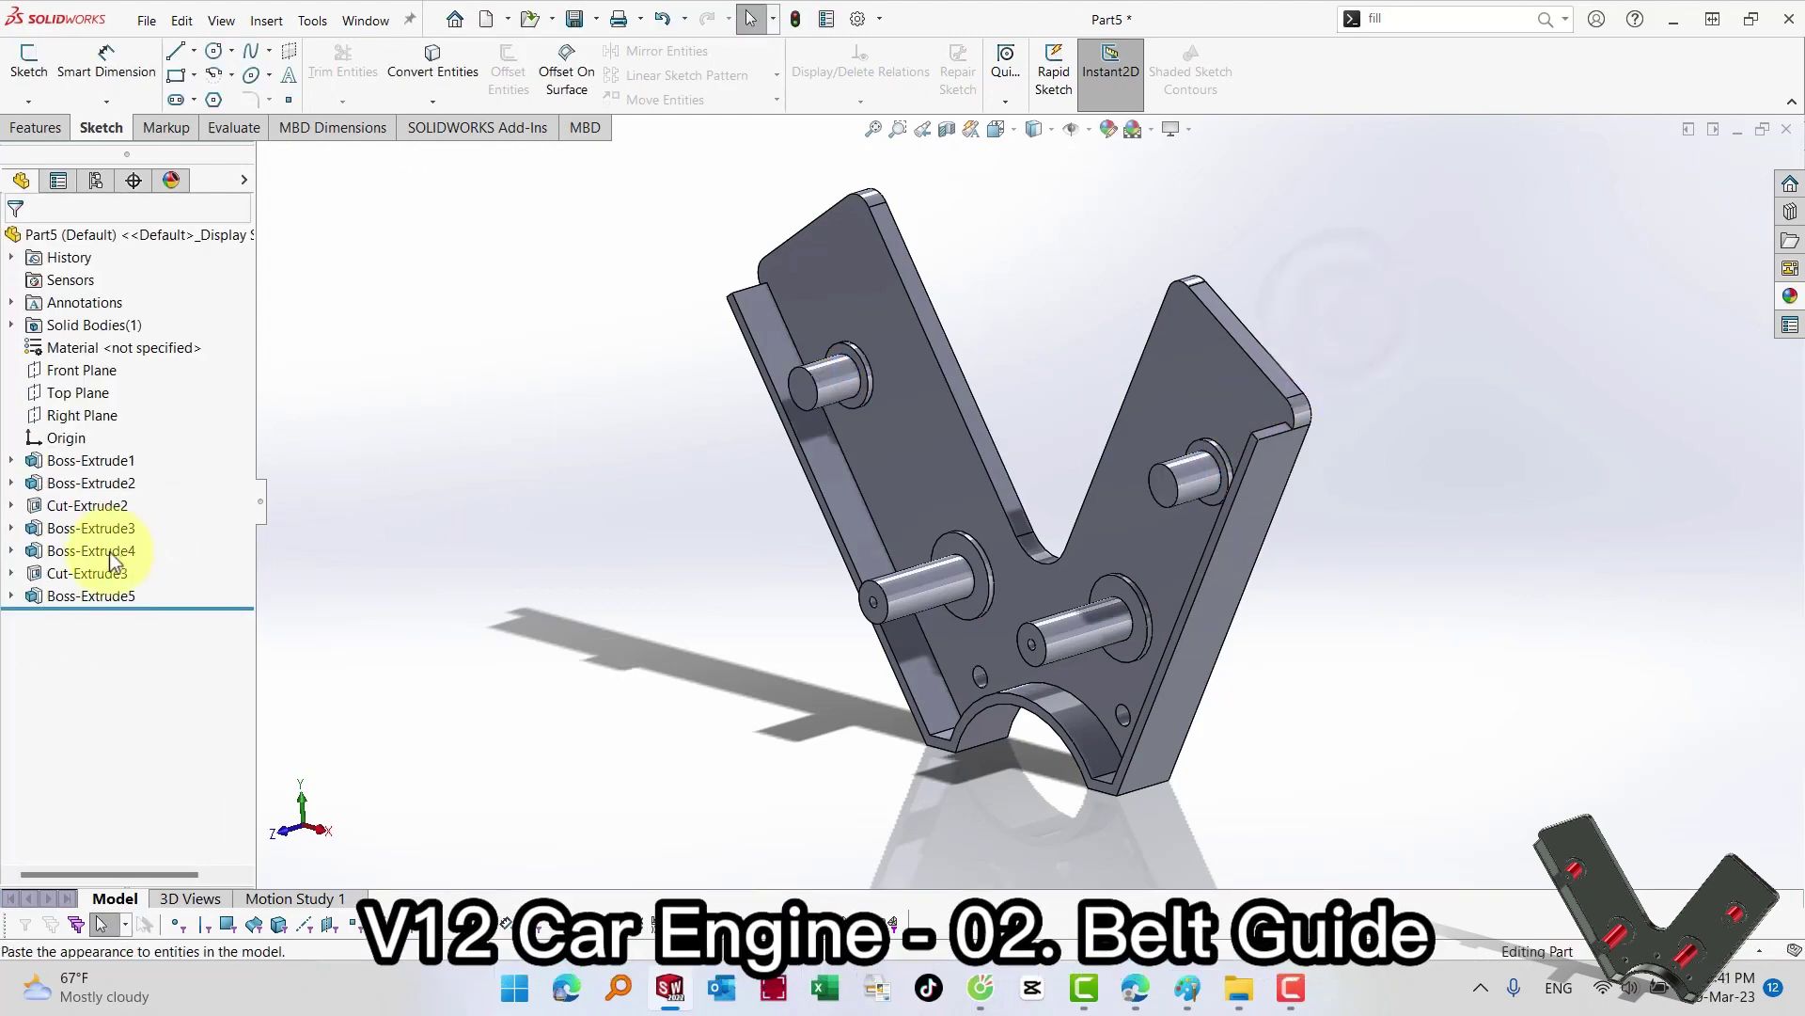
{"action": "left_click", "coordinate": [95, 572]}
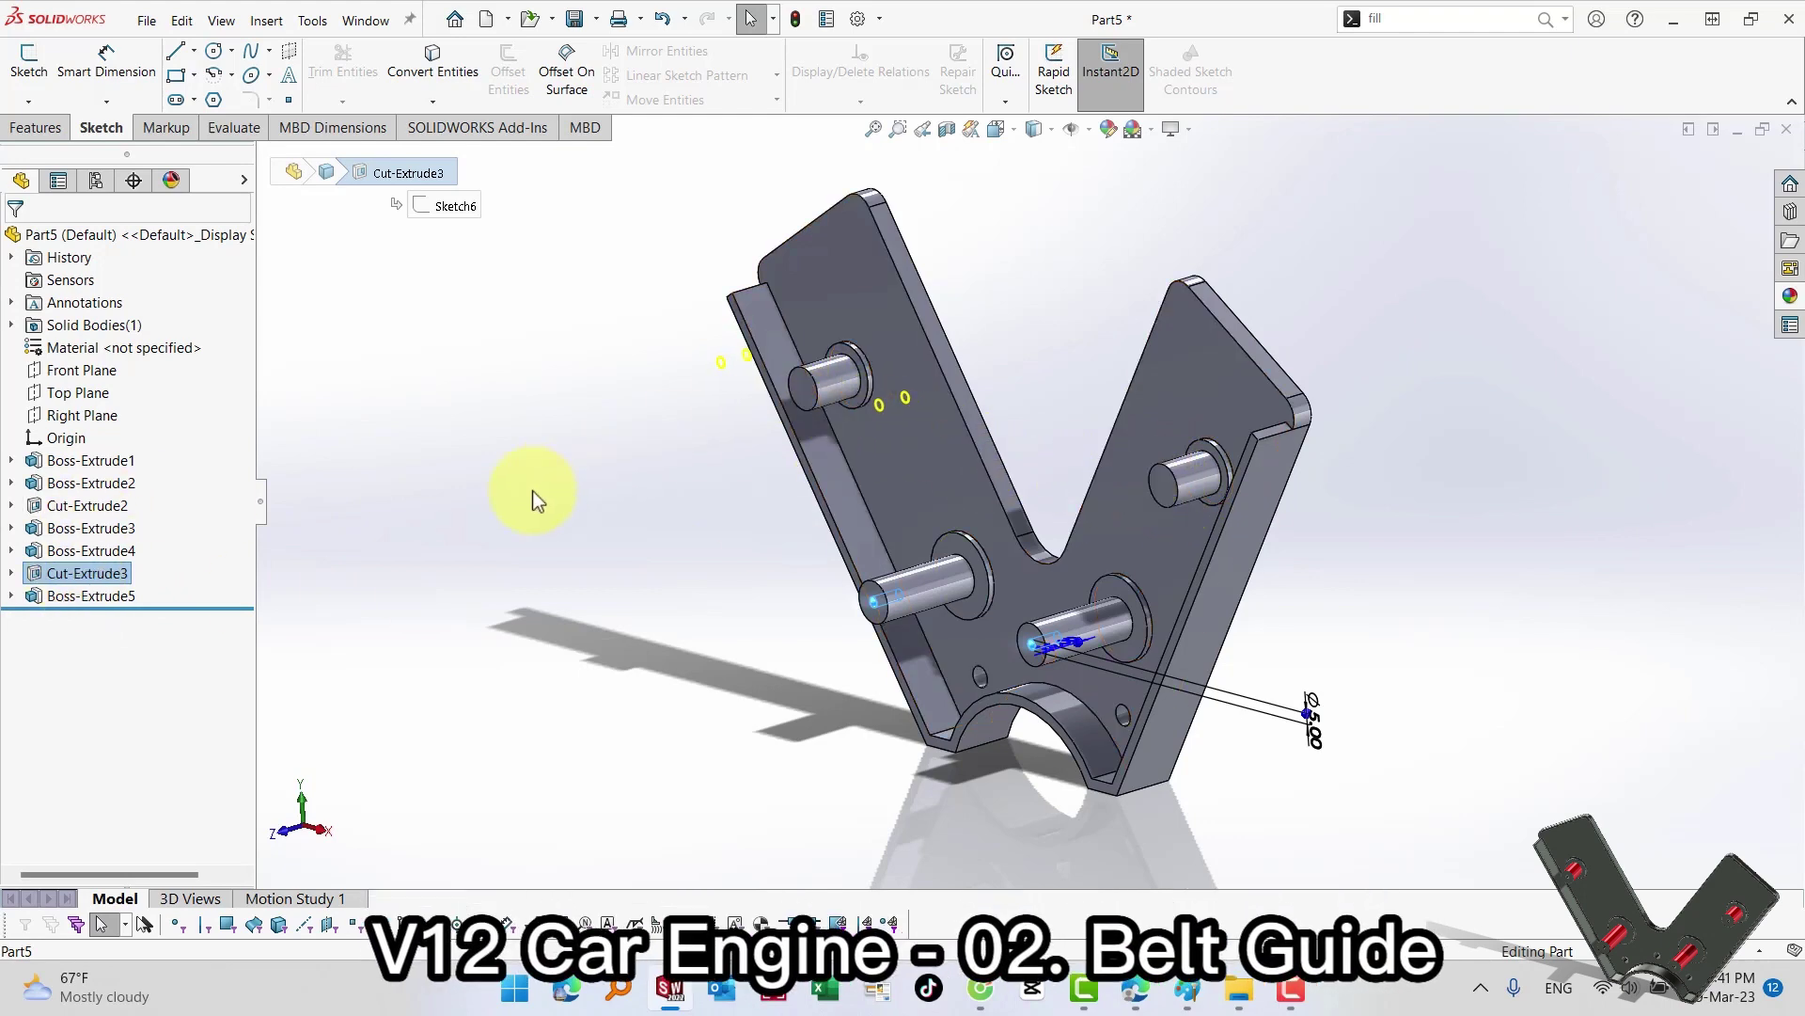
Step: Sketch two circles on the ends of the two upper pins
{"action": "left_click", "coordinate": [828, 387]}
{"action": "left_click", "coordinate": [892, 329]}
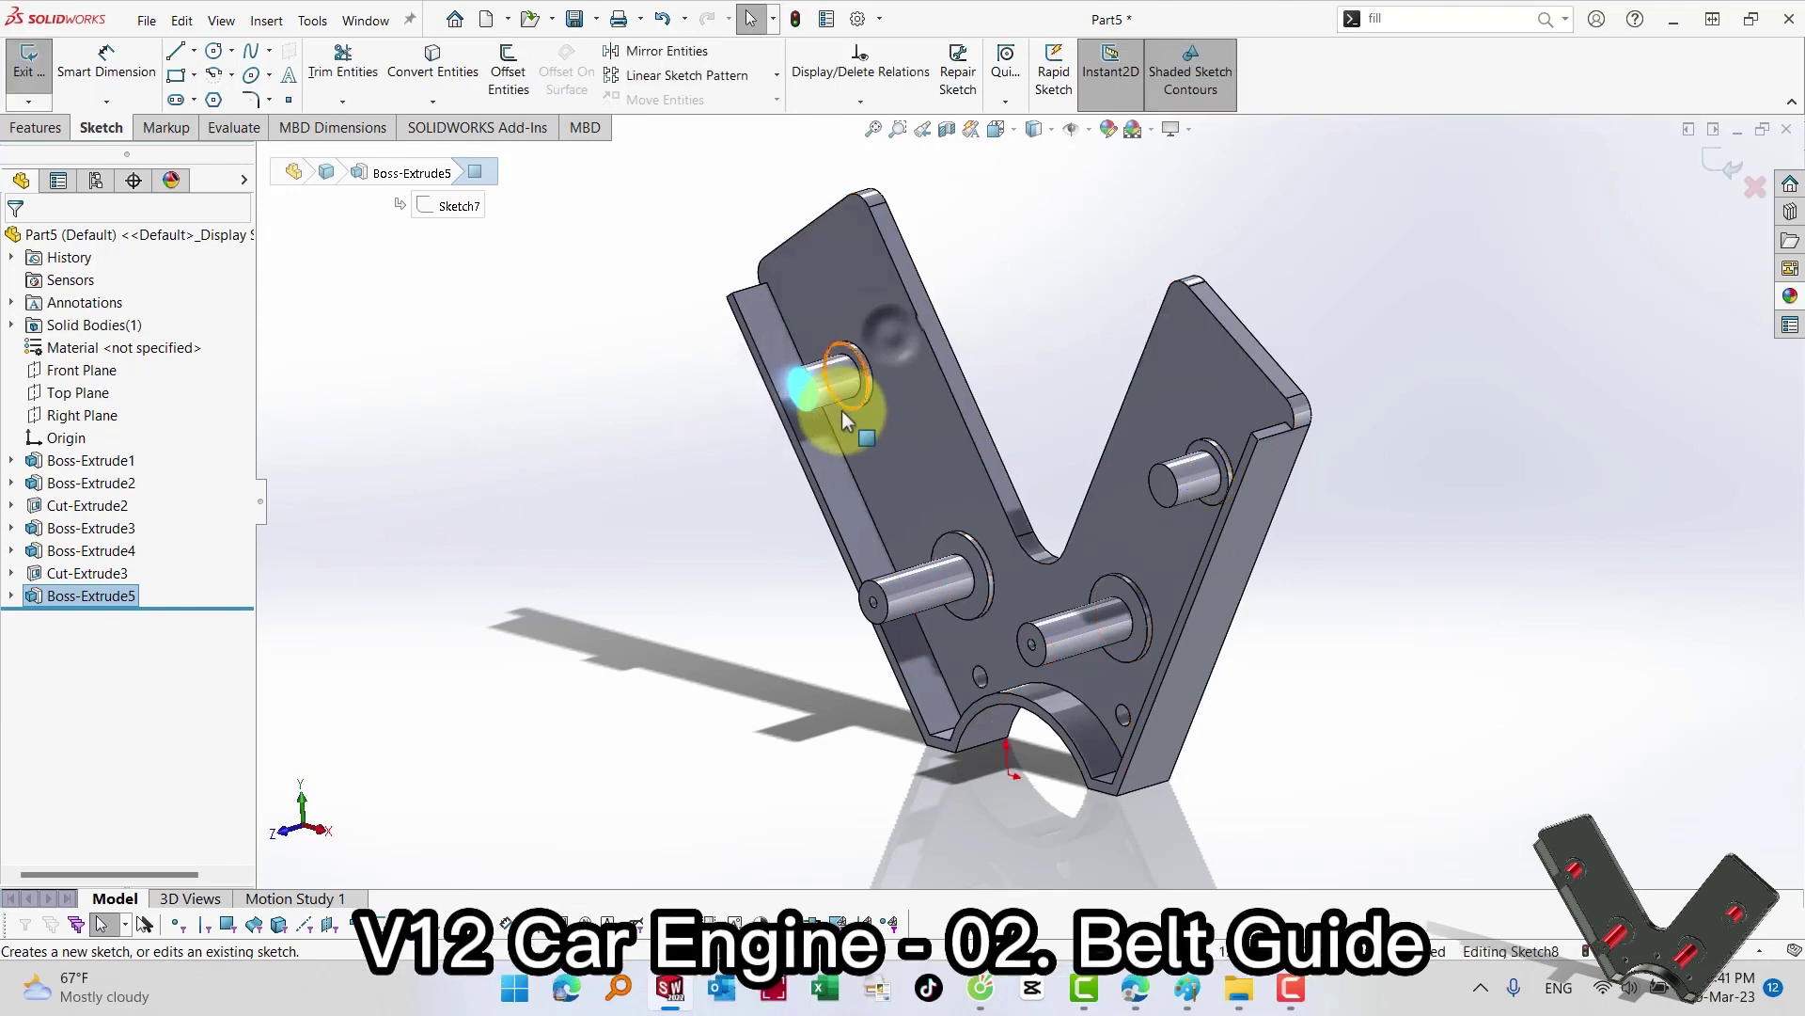
{"action": "key", "text": "s"}
{"action": "left_click", "coordinate": [835, 482]}
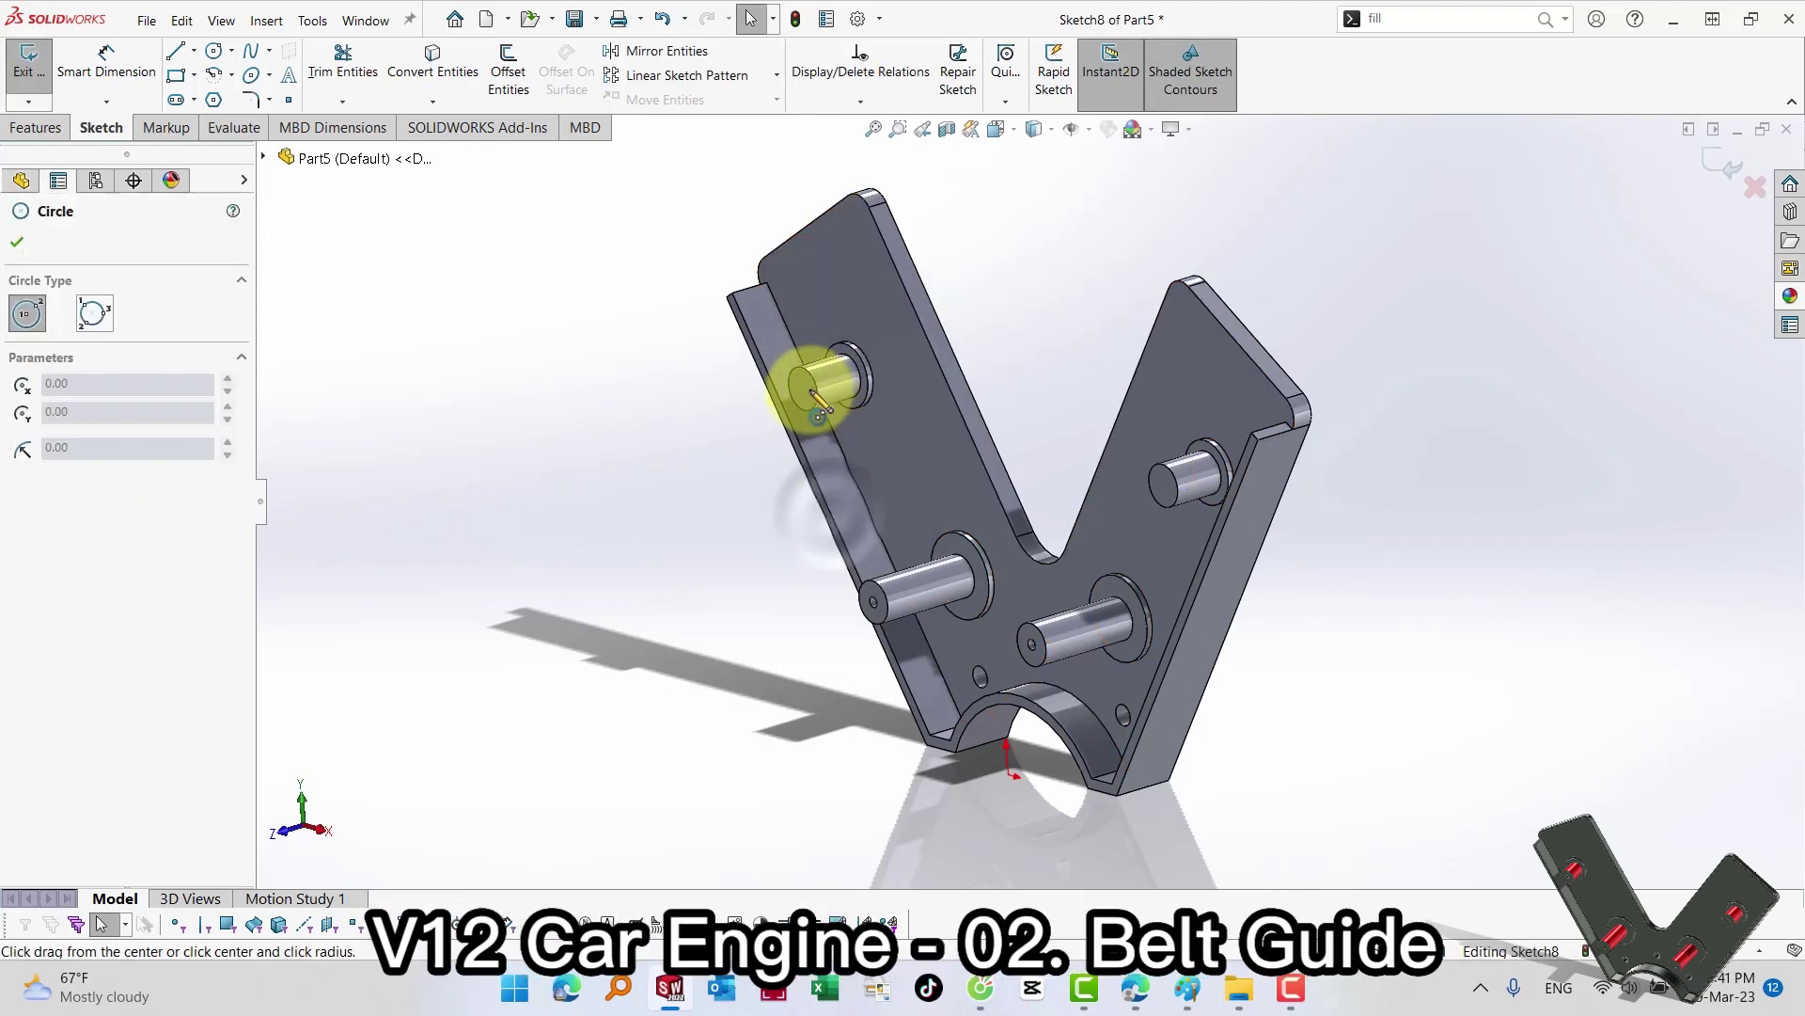
{"action": "left_click", "coordinate": [805, 387]}
{"action": "left_click", "coordinate": [835, 356]}
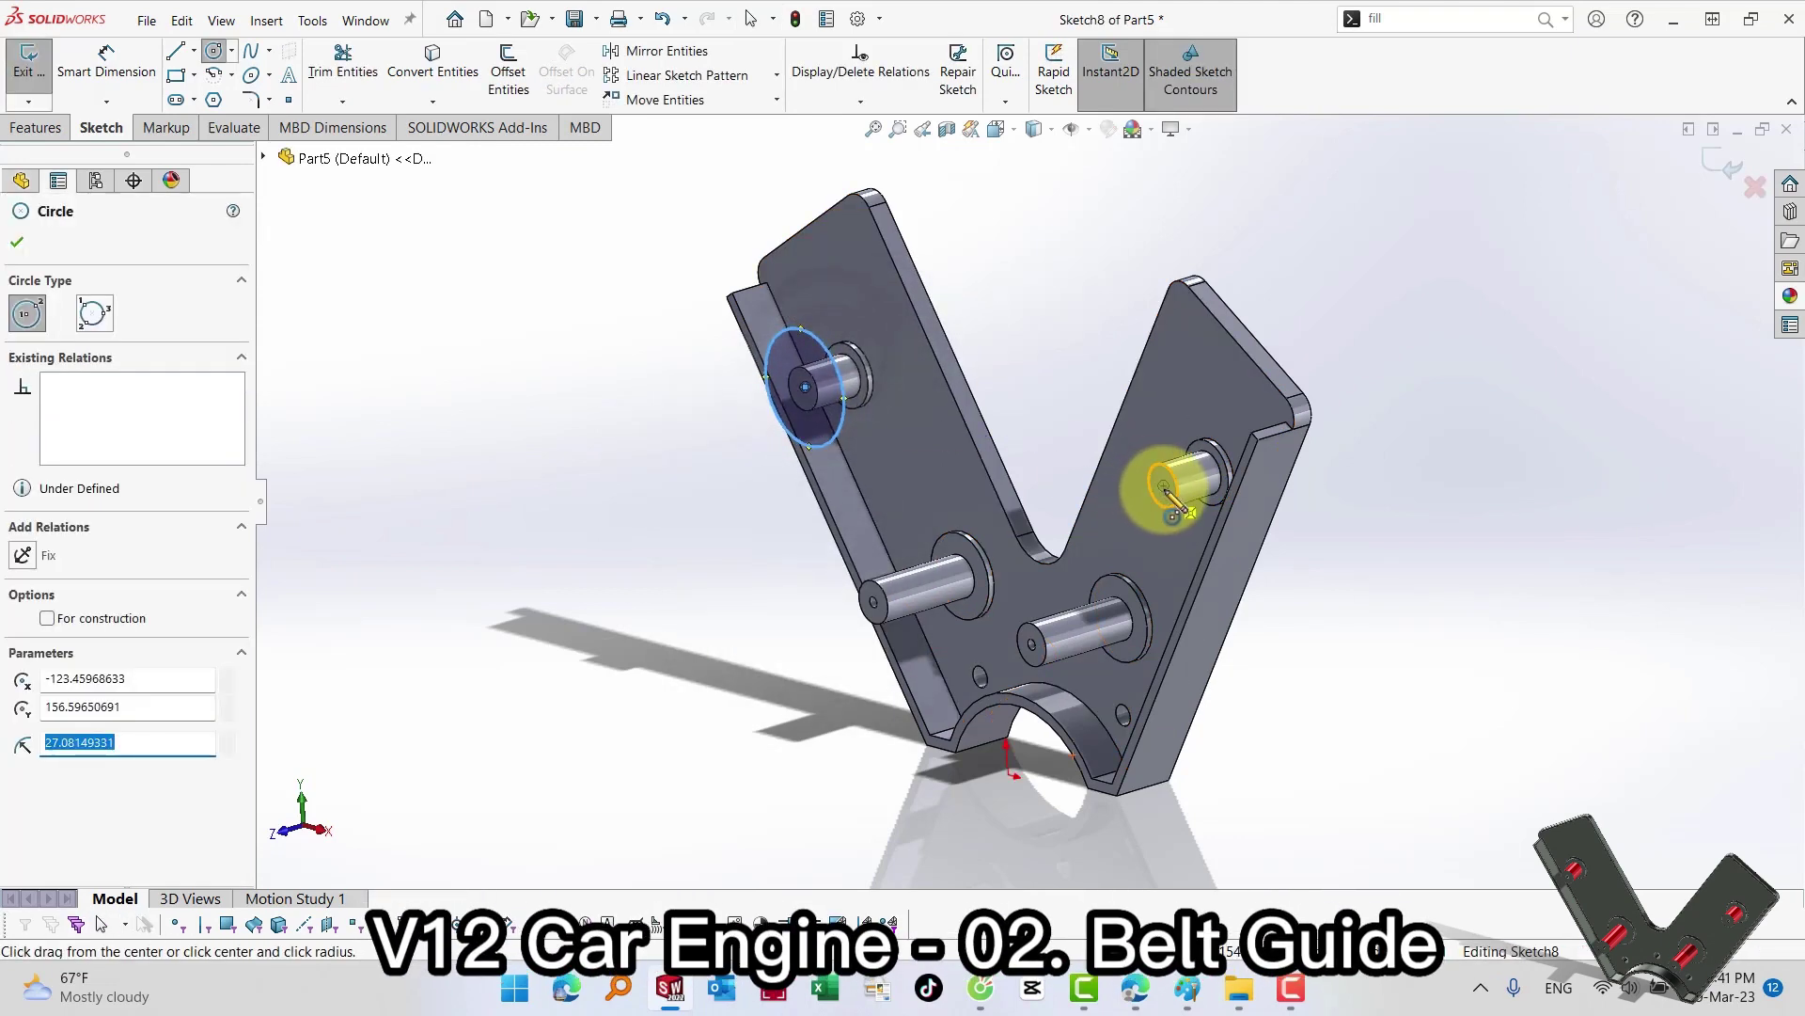
{"action": "left_click", "coordinate": [1164, 486]}
{"action": "left_click", "coordinate": [1158, 412]}
Step: Dimension both pin-end circles to 5 mm diameter
{"action": "key", "text": "s"}
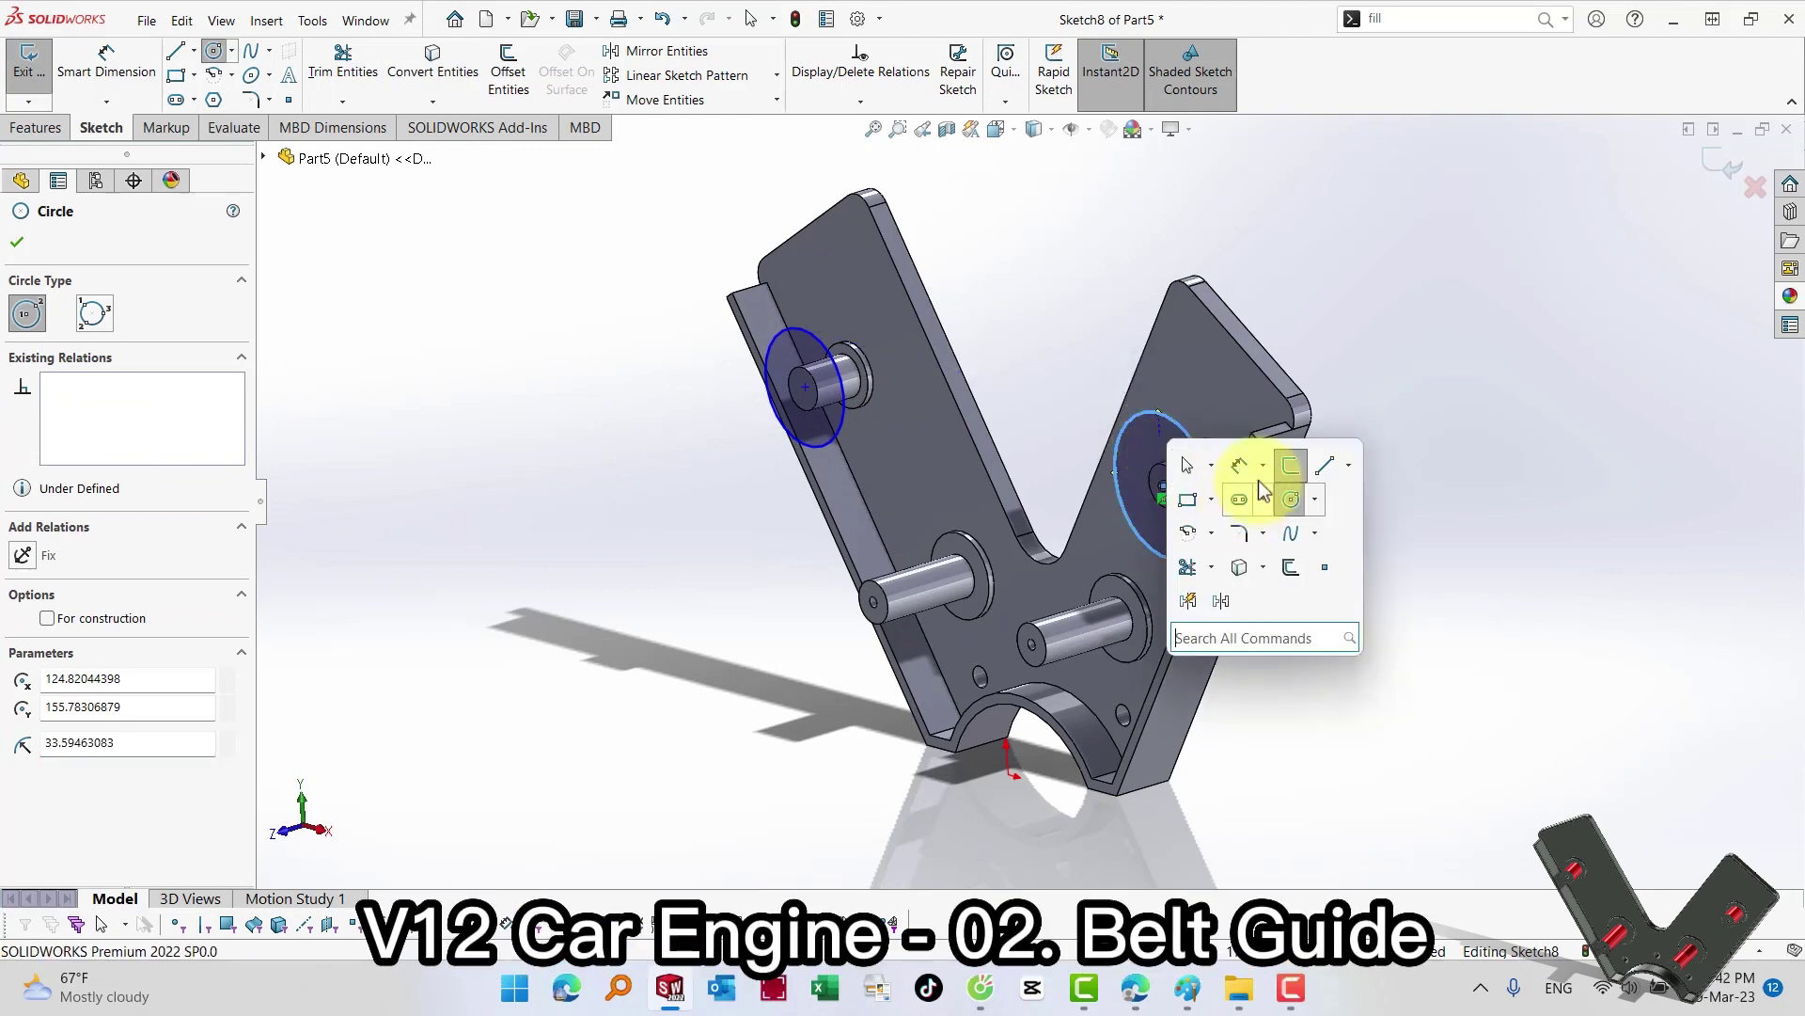
{"action": "left_click", "coordinate": [1239, 464]}
{"action": "left_click", "coordinate": [1211, 470]}
{"action": "left_click", "coordinate": [1398, 513]}
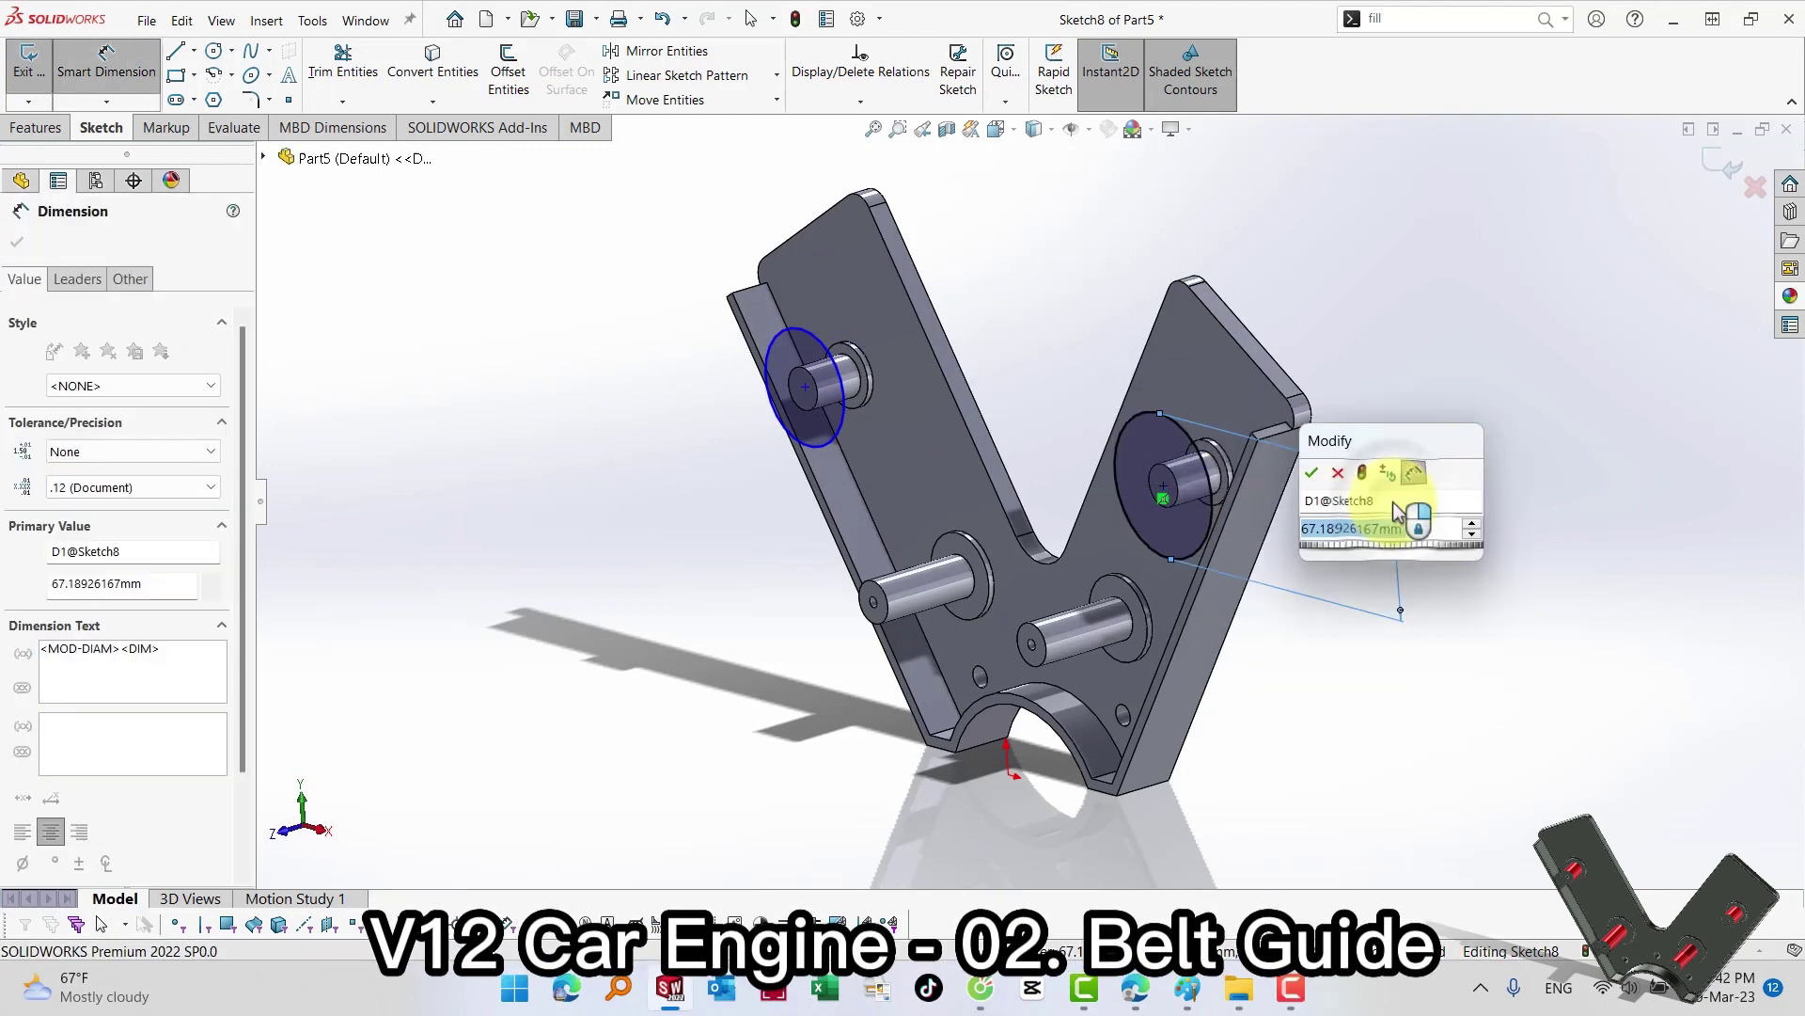
{"action": "type", "text": "5"}
{"action": "key", "text": "Return"}
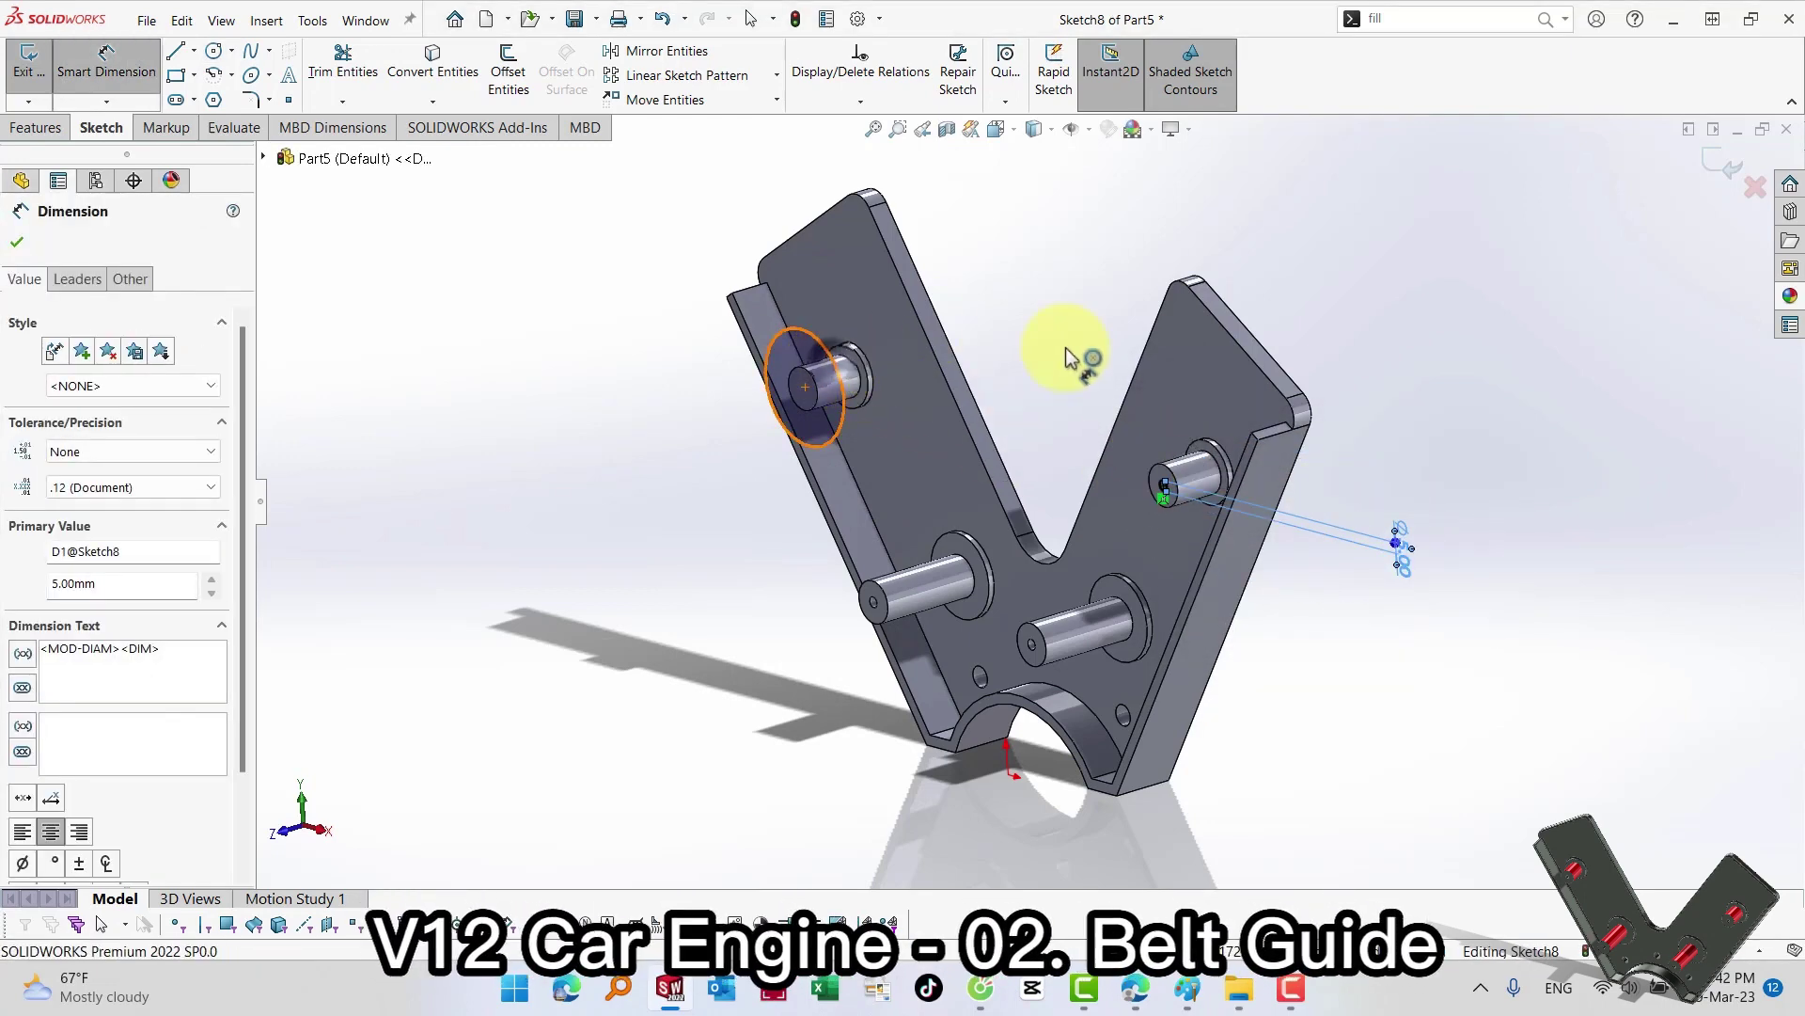
{"action": "left_click", "coordinate": [1060, 347]}
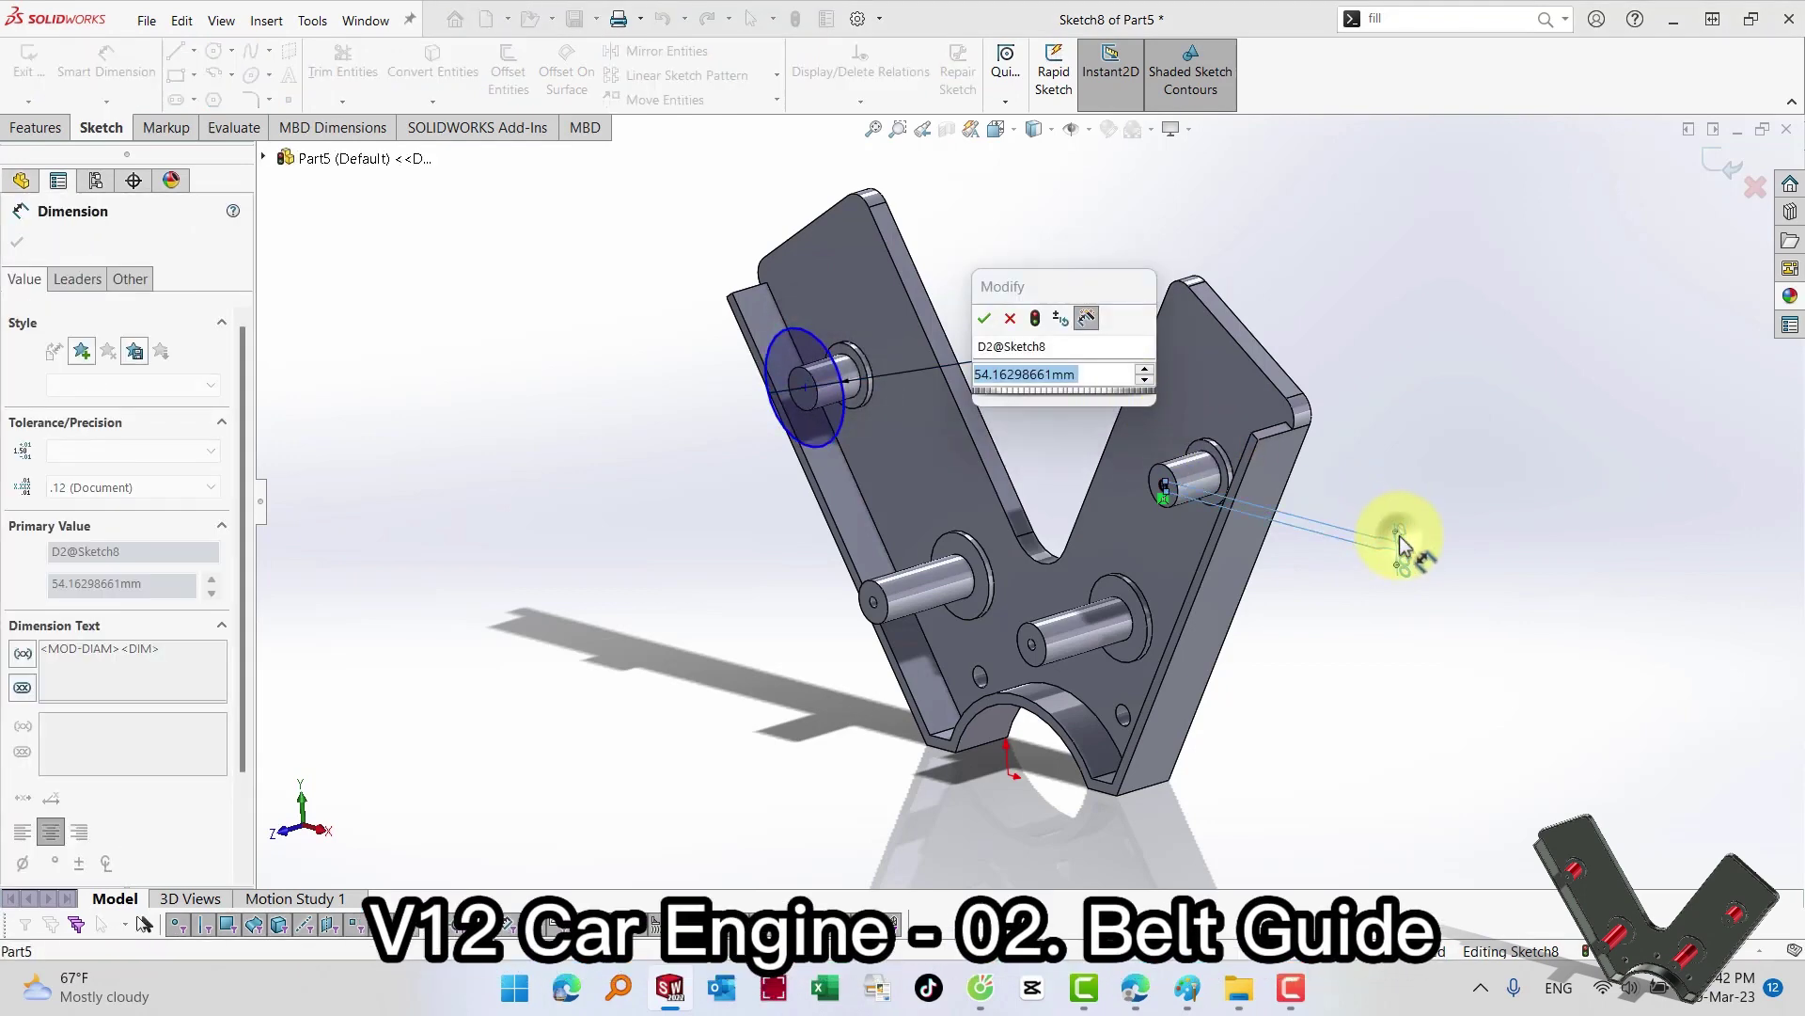
{"action": "type", "text": "5"}
{"action": "key", "text": "Return"}
{"action": "key", "text": "Escape"}
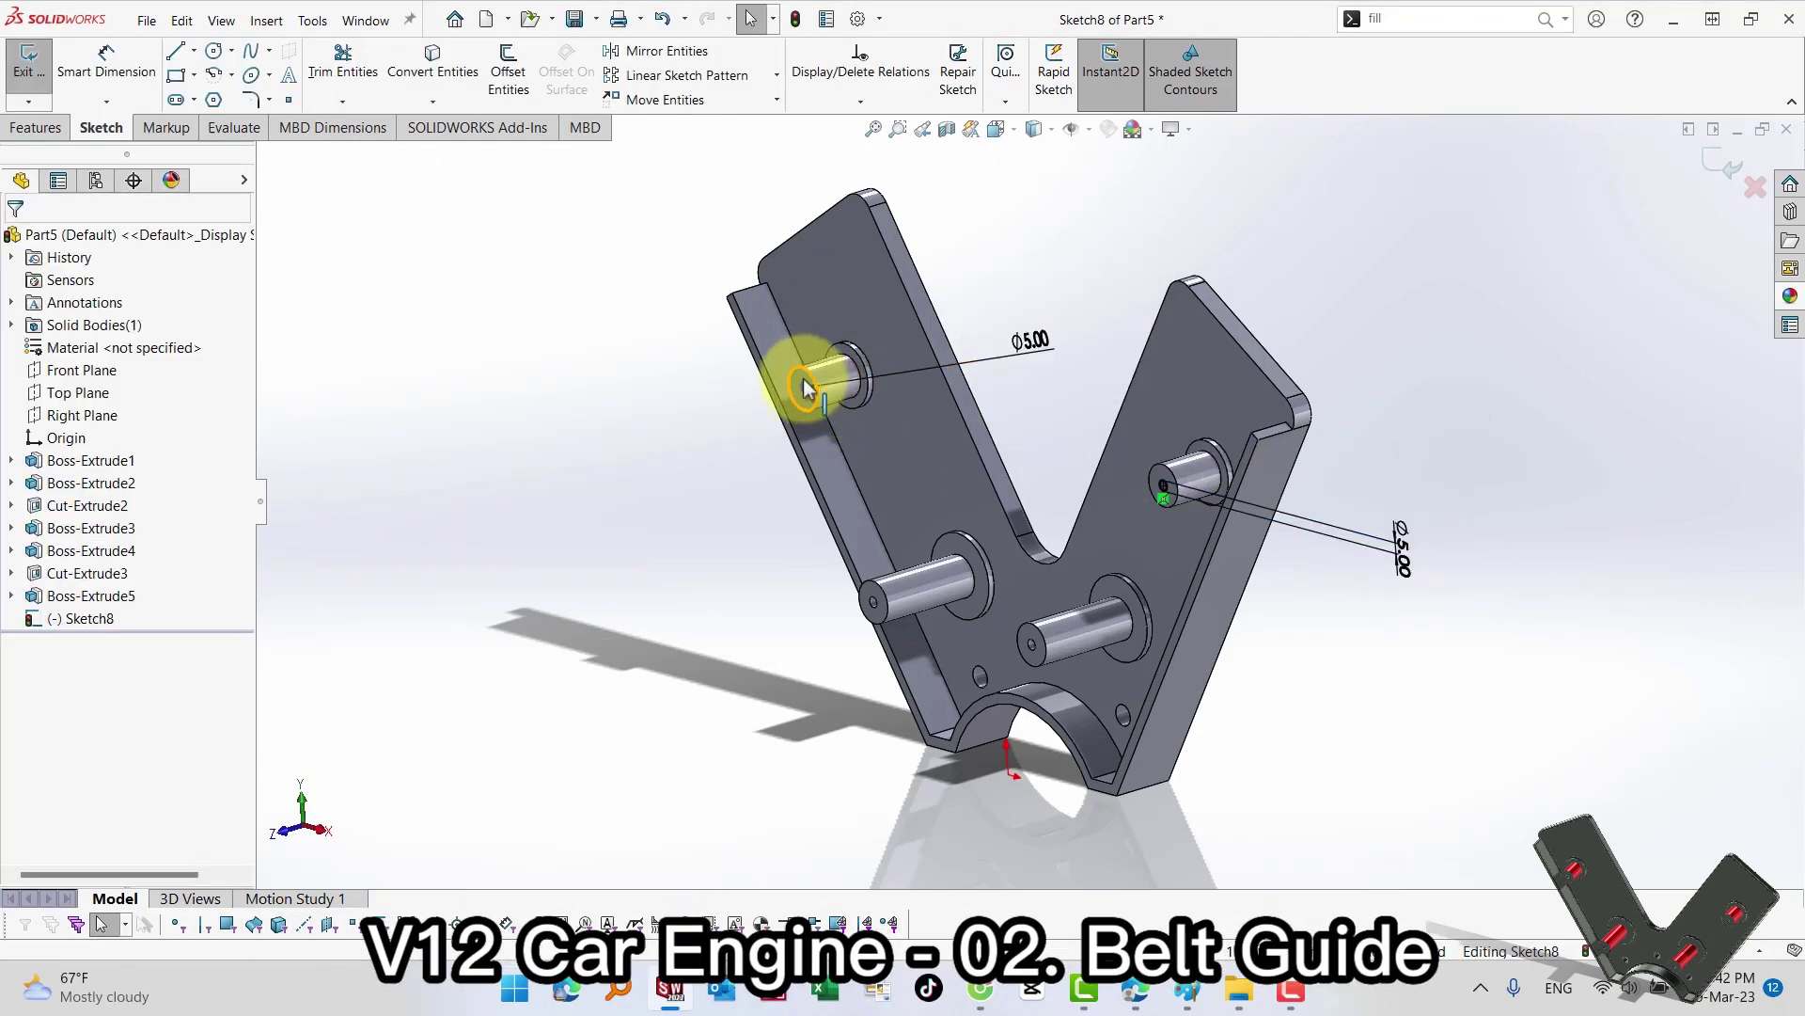
Step: Make the left circle concentric with its pin edge and exit the sketch
{"action": "left_click", "coordinate": [806, 388]}
{"action": "left_click", "coordinate": [815, 403], "text": "ctrl"}
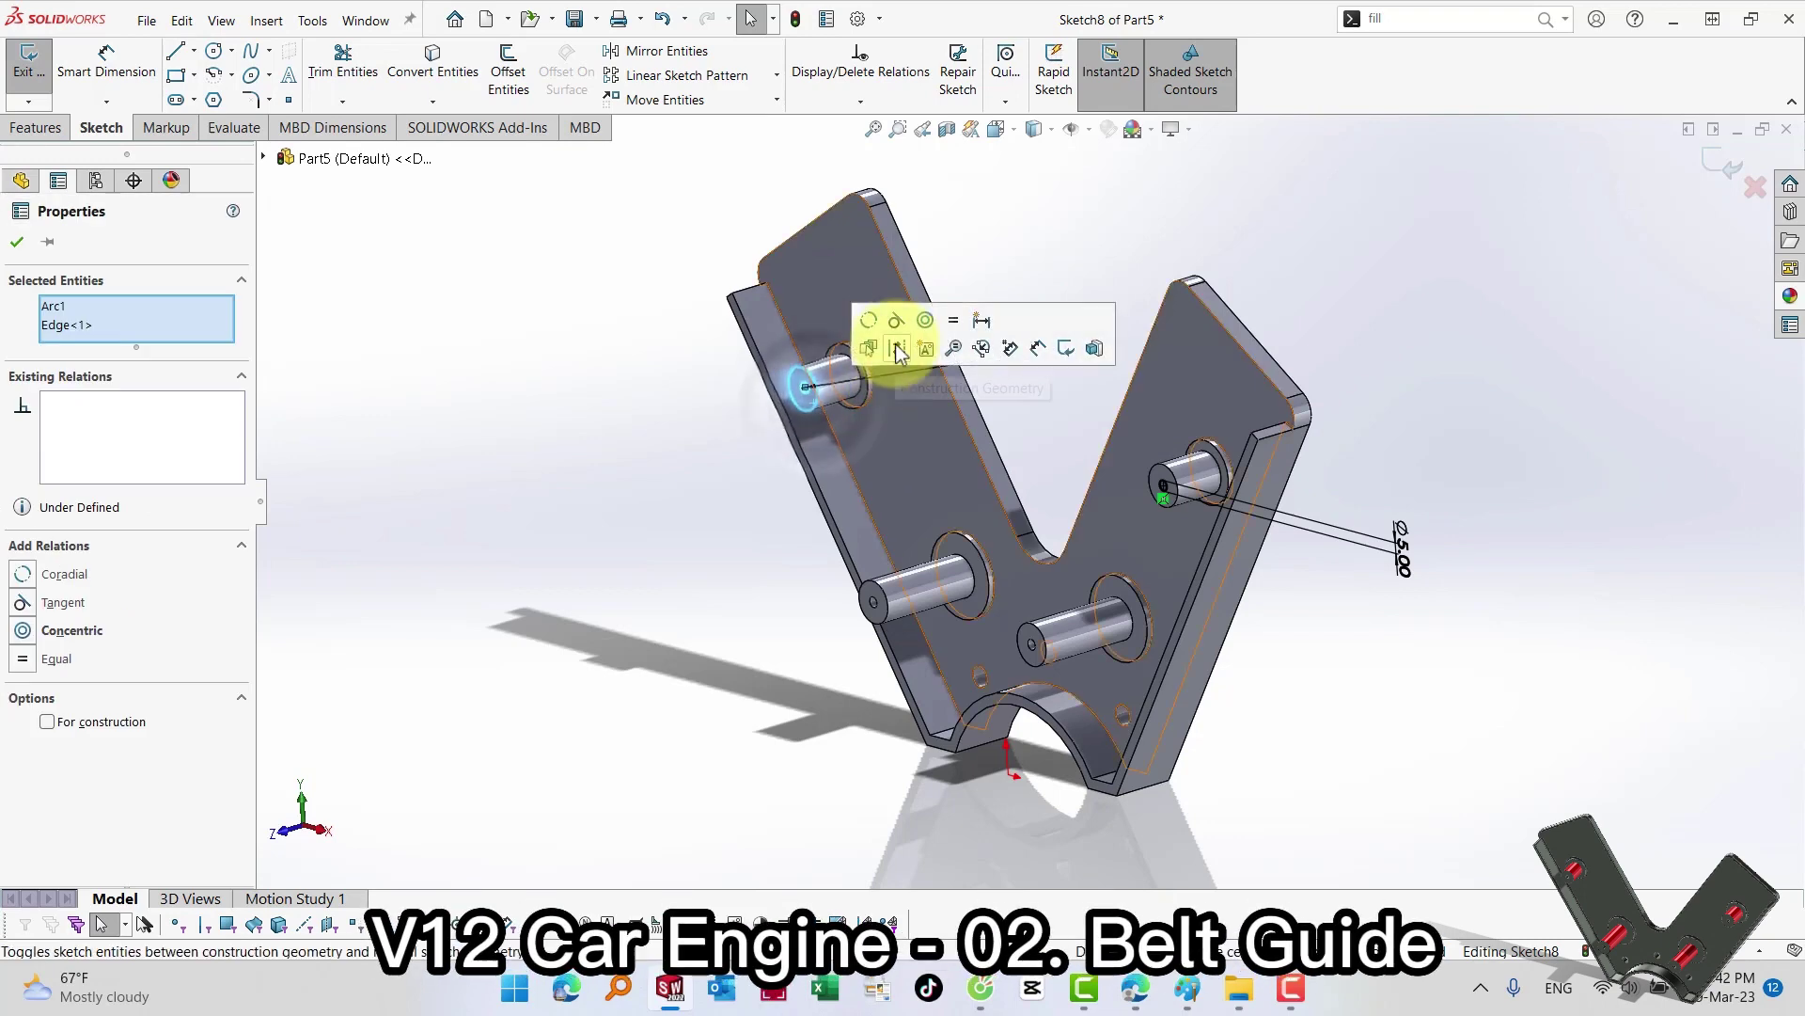
{"action": "left_click", "coordinate": [926, 321]}
{"action": "key", "text": "s"}
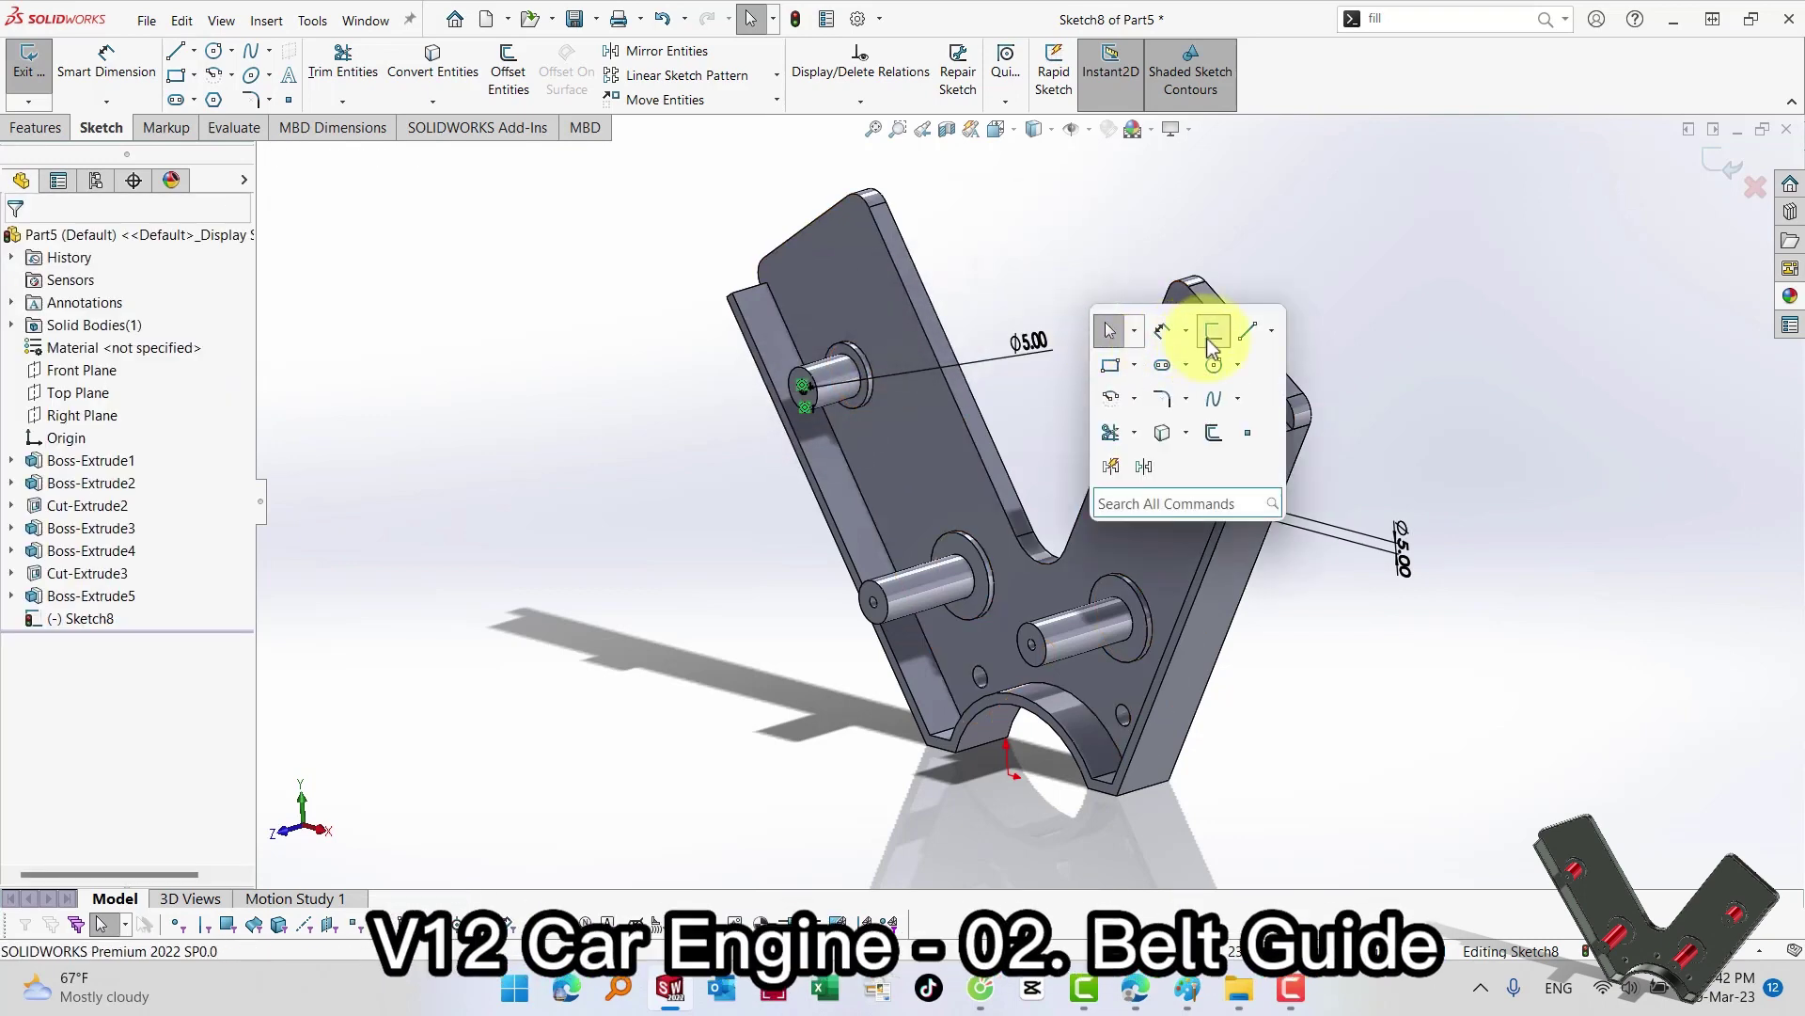
{"action": "left_click", "coordinate": [1212, 333]}
Step: Cut the circles 25 mm blind into the pin ends
{"action": "key", "text": "s"}
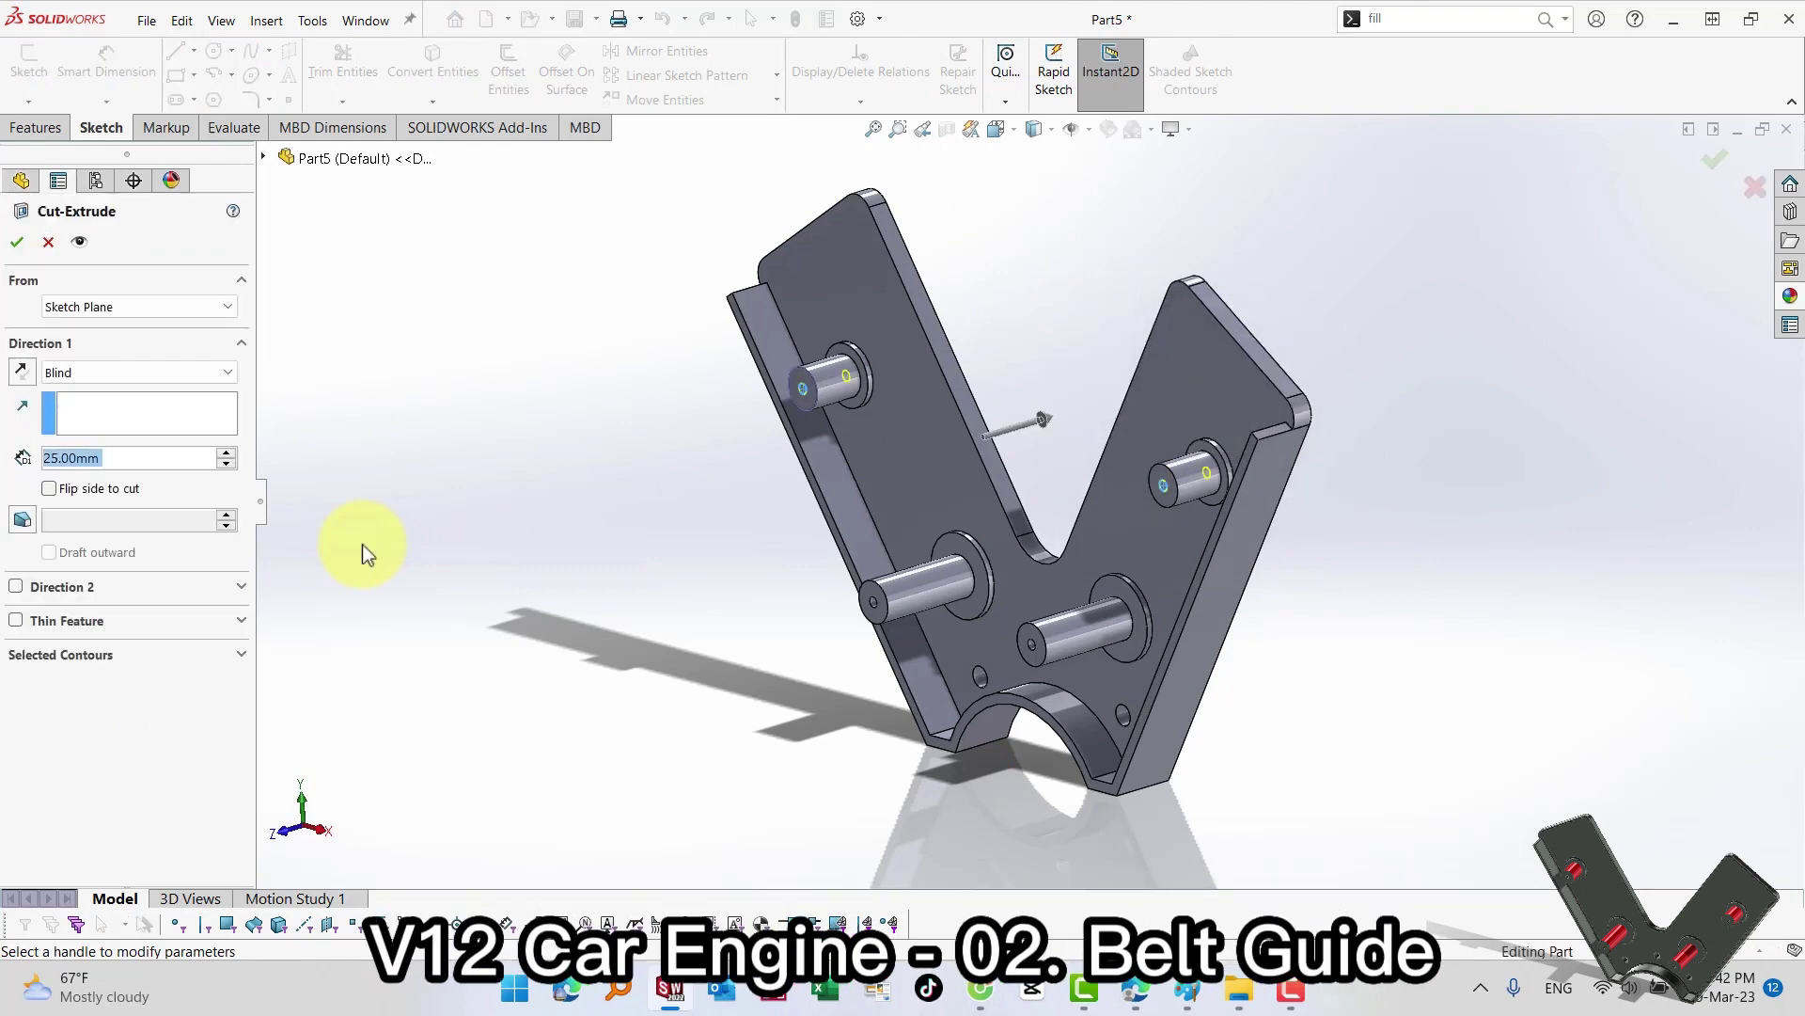
{"action": "key", "text": "Return"}
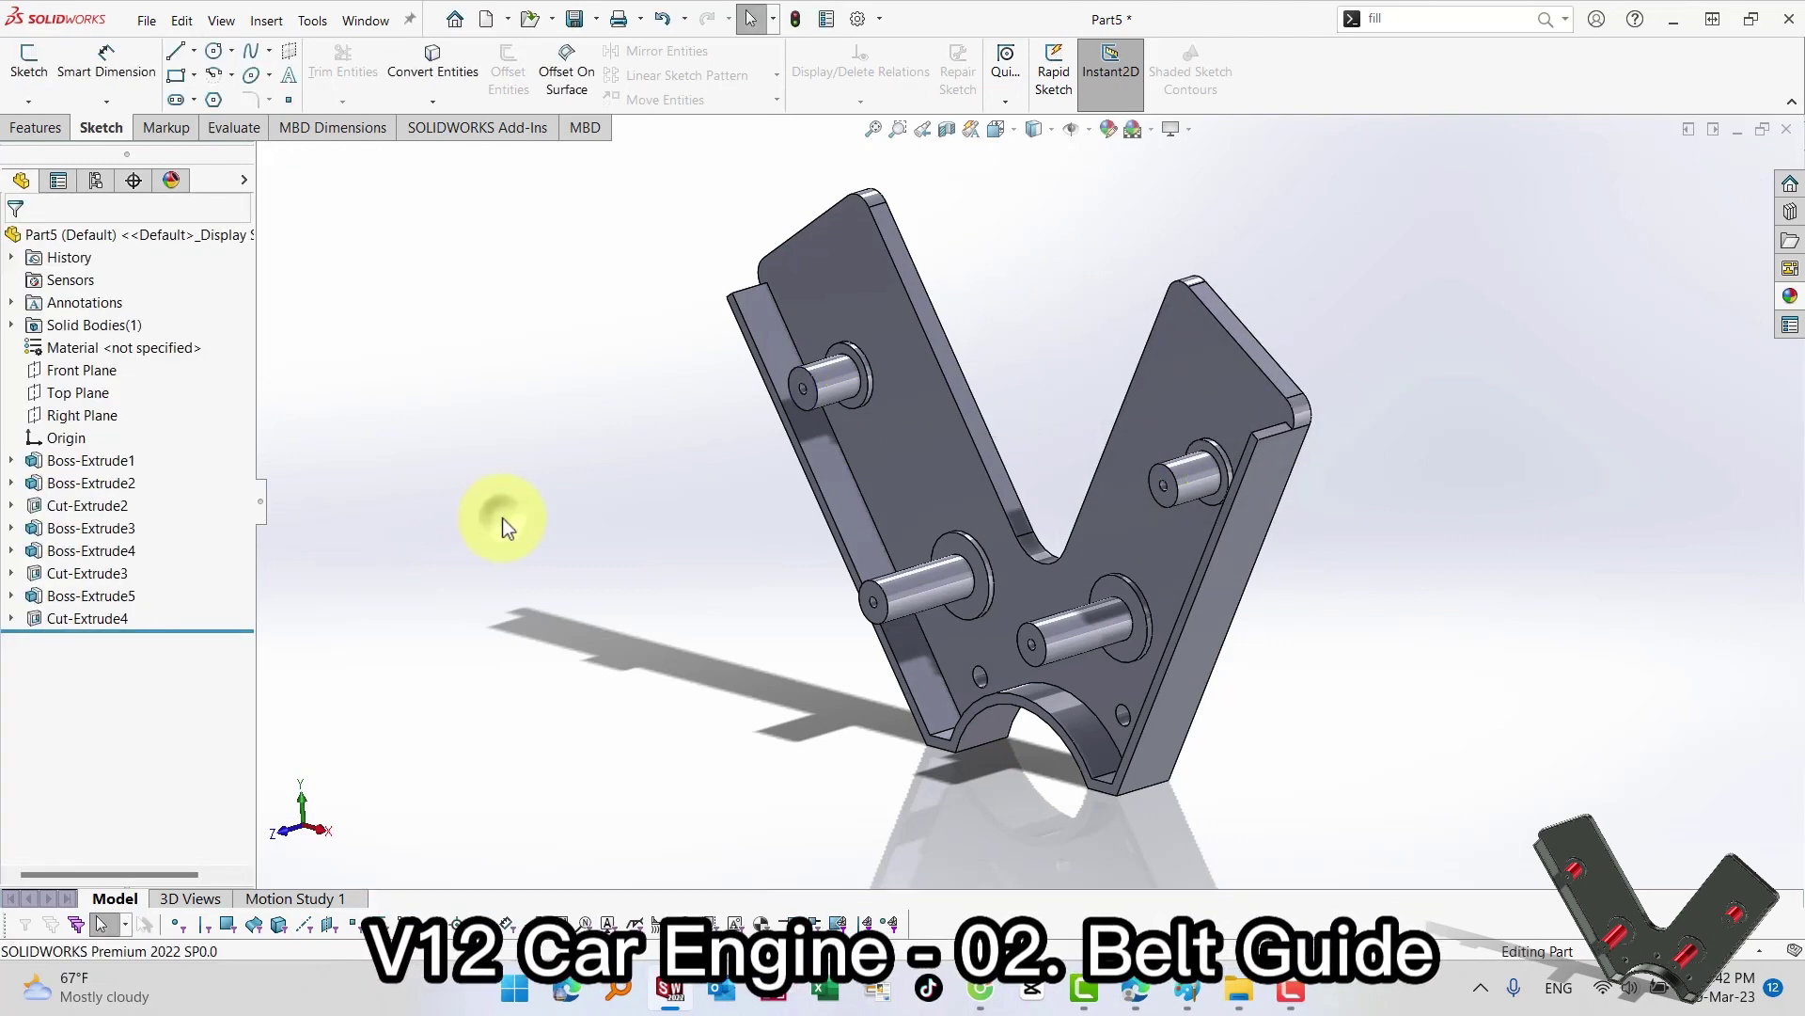
{"action": "key", "text": "s"}
{"action": "left_click", "coordinate": [694, 548]}
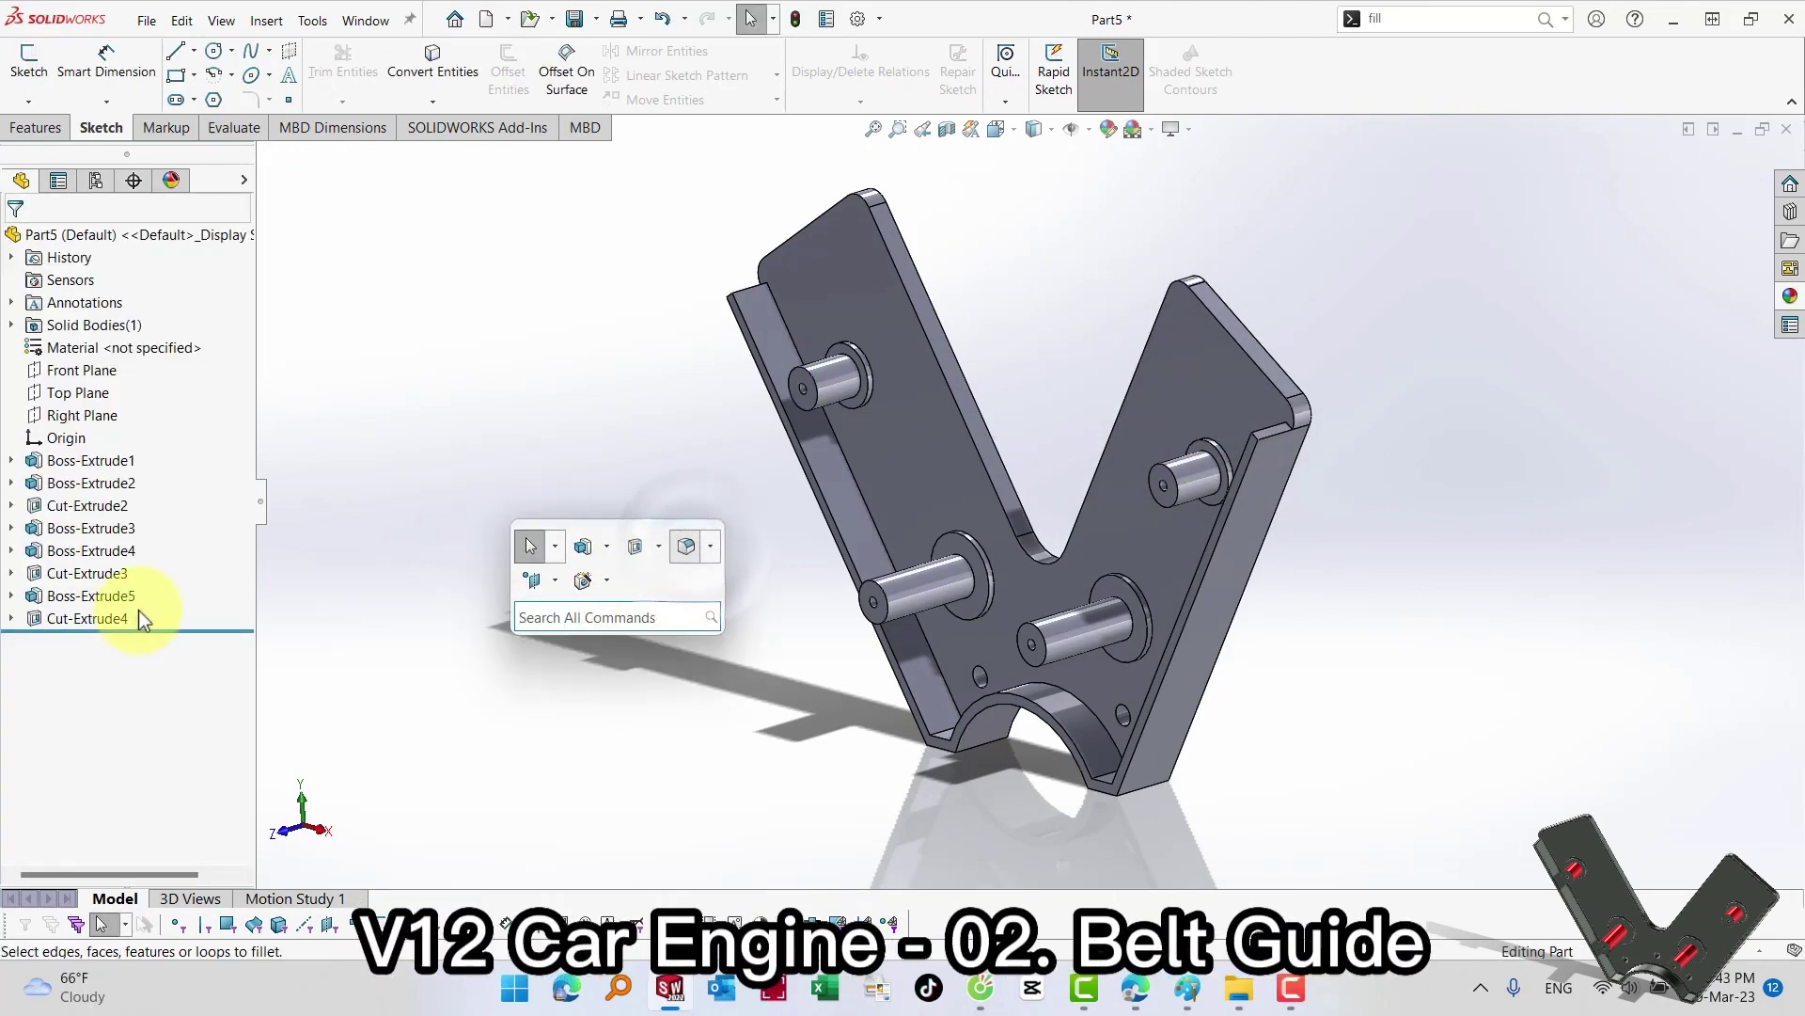
Step: Set the fillet radius to 2 mm and select both rim faces of the plate
{"action": "type", "text": "2"}
{"action": "key", "text": "Return"}
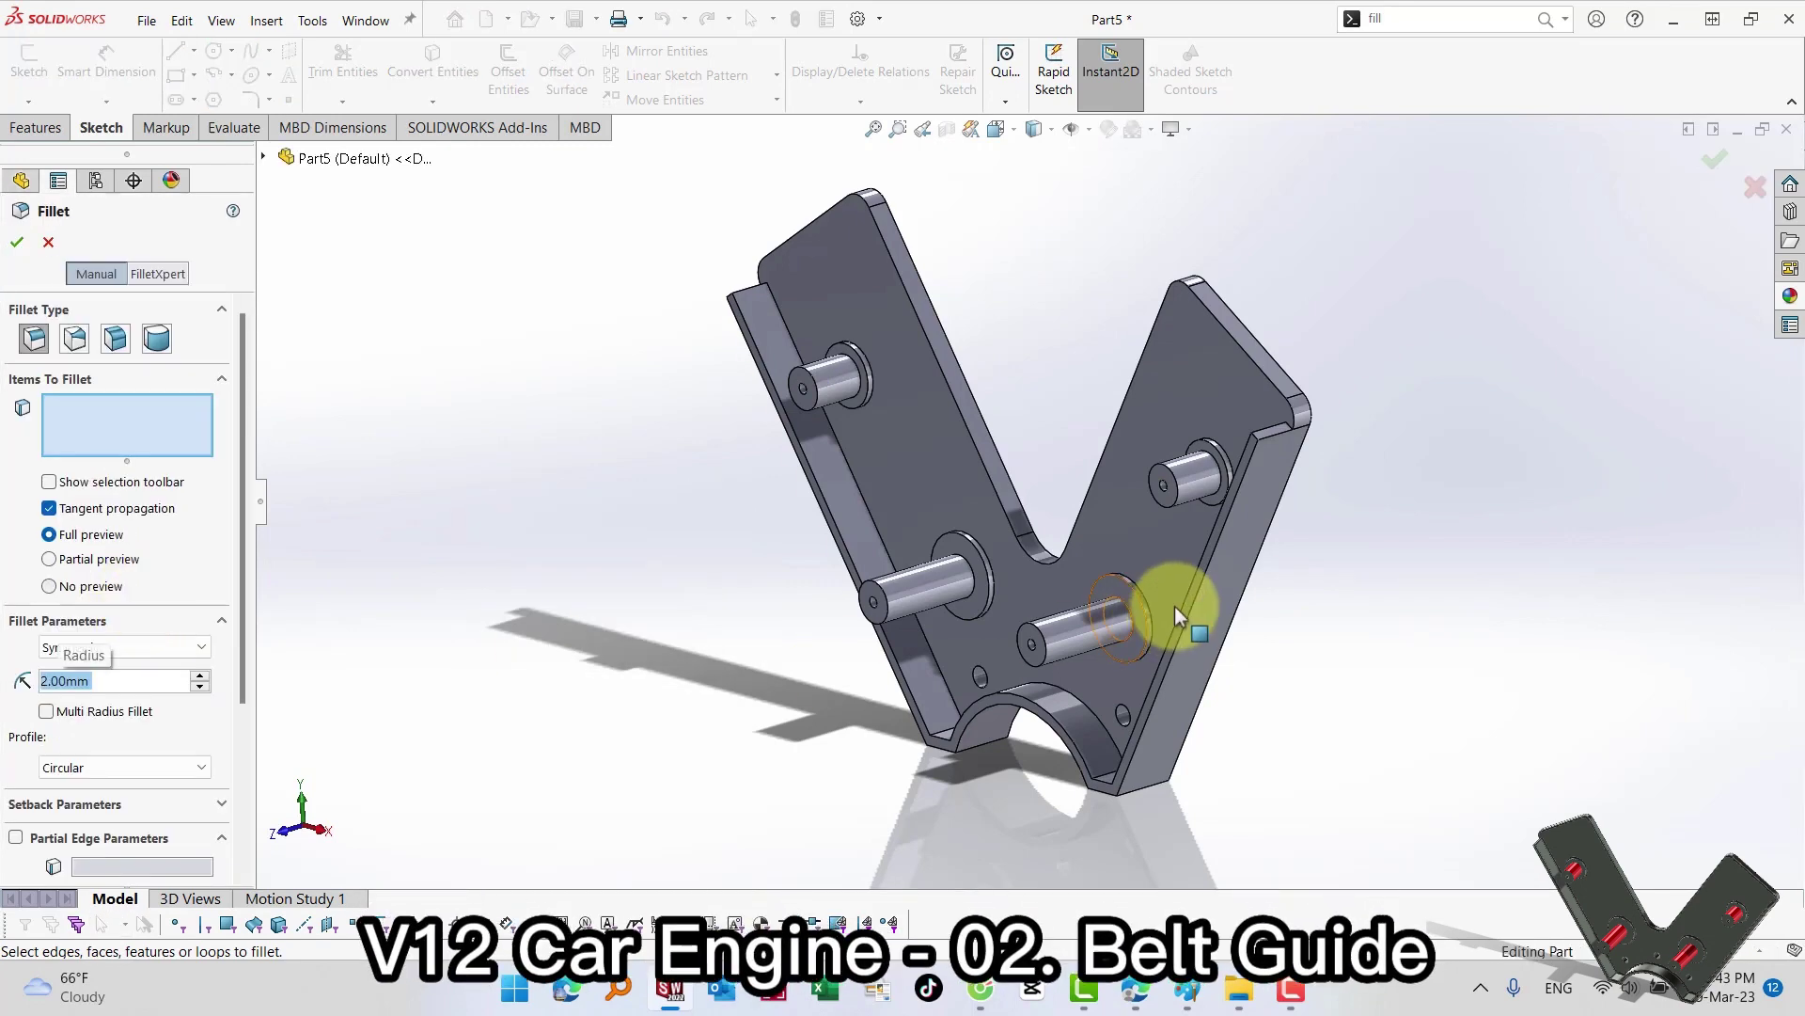
{"action": "left_click", "coordinate": [1245, 566]}
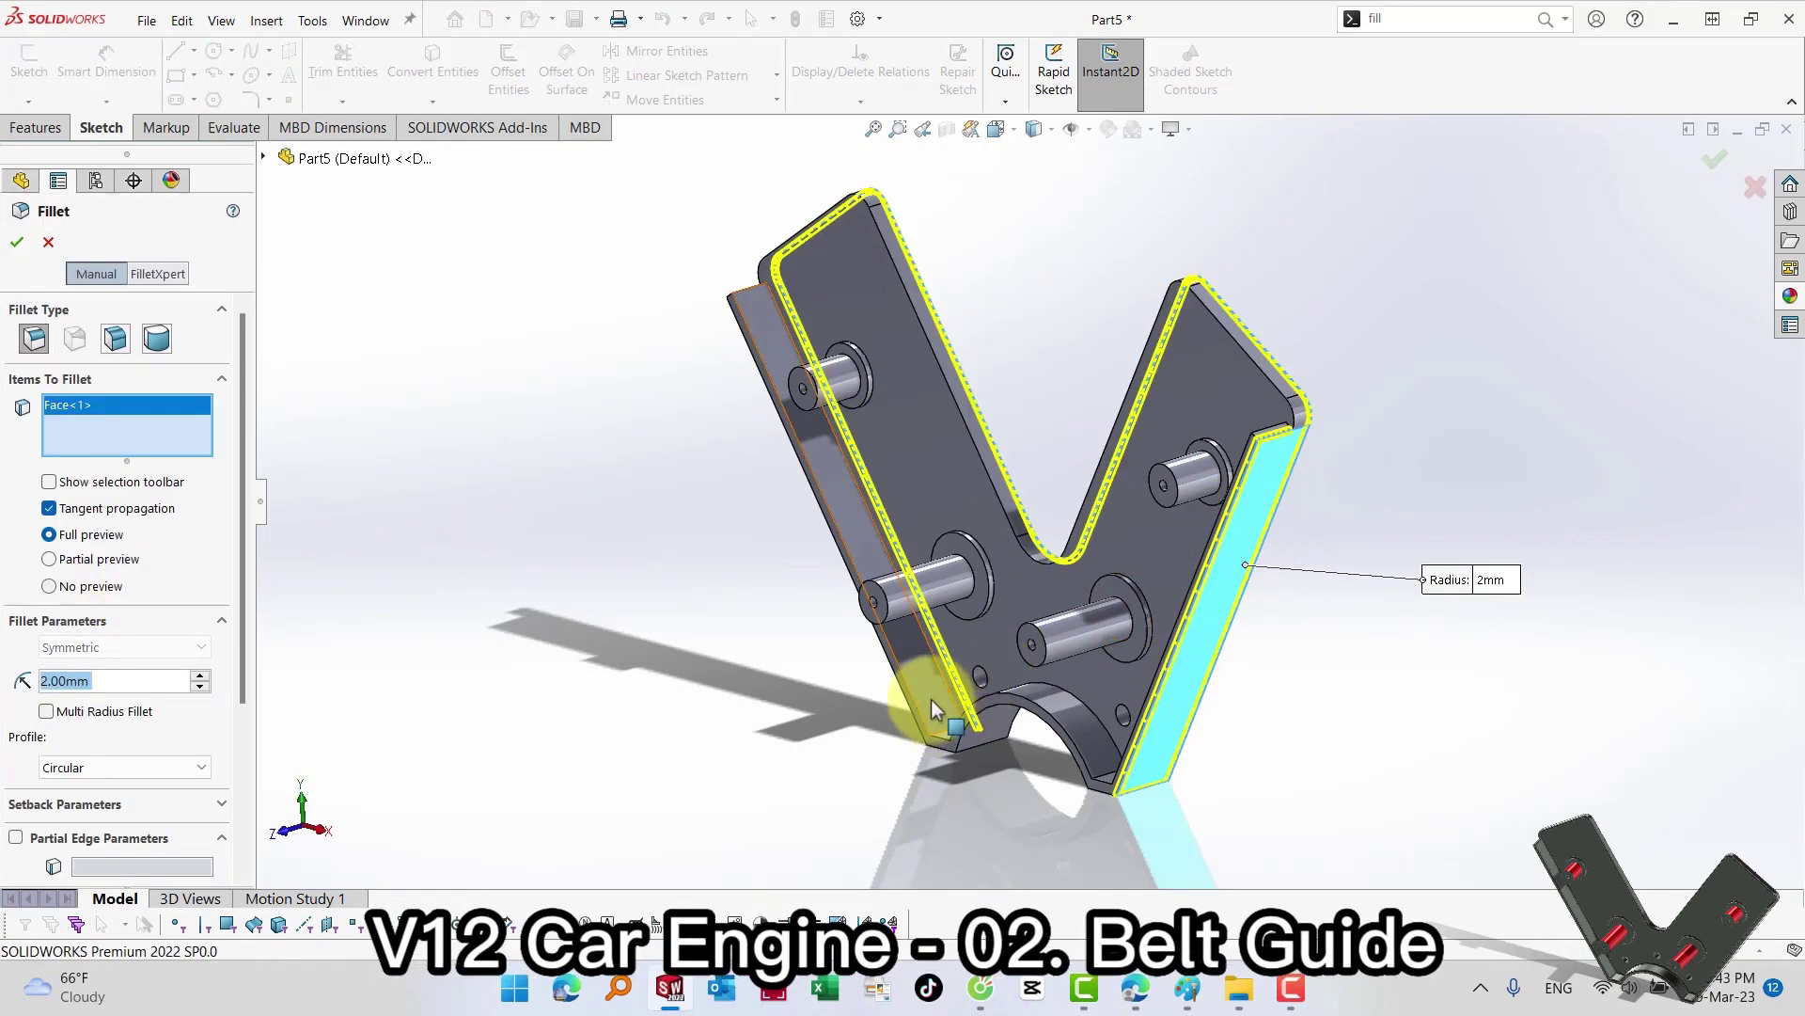
{"action": "mouse_move", "coordinate": [1245, 566]}
{"action": "middle_mouse_down"}
{"action": "mouse_move", "coordinate": [1046, 564]}
{"action": "mouse_move", "coordinate": [1101, 494]}
{"action": "middle_mouse_up"}
{"action": "left_click", "coordinate": [841, 669]}
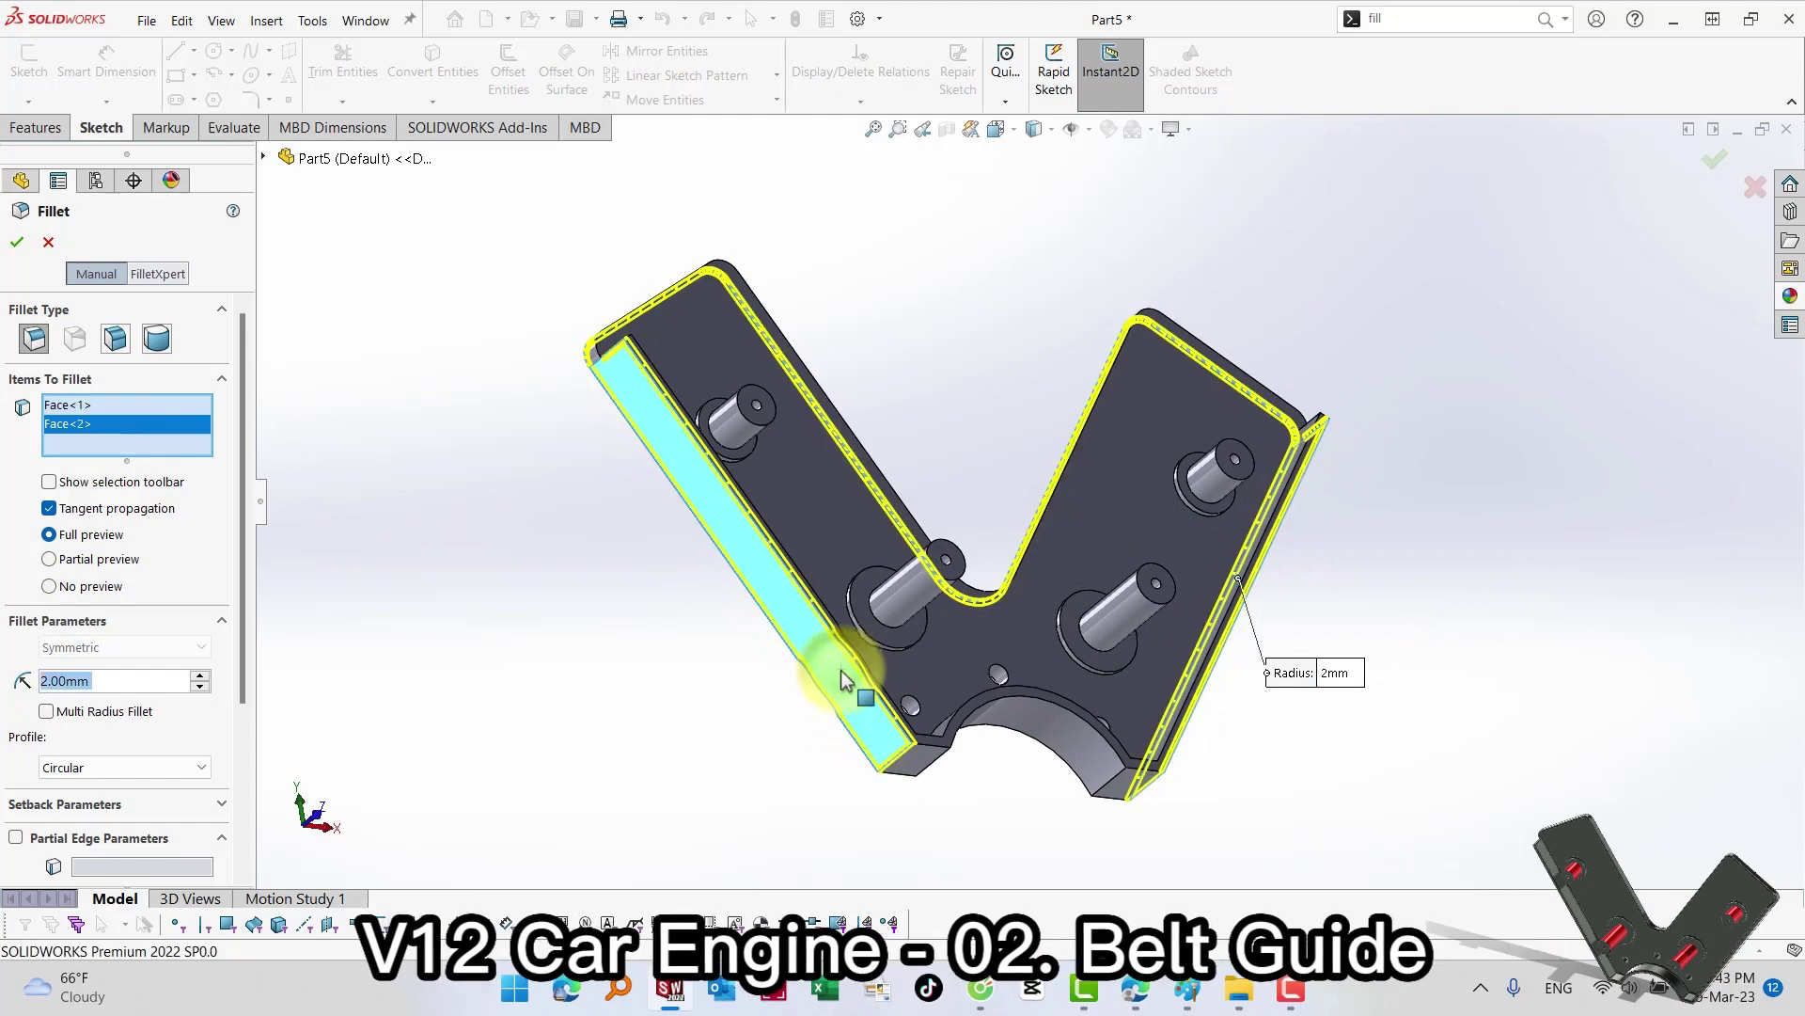
{"action": "mouse_move", "coordinate": [846, 673]}
{"action": "middle_mouse_down"}
{"action": "mouse_move", "coordinate": [792, 461]}
{"action": "mouse_move", "coordinate": [955, 663]}
{"action": "middle_mouse_up"}
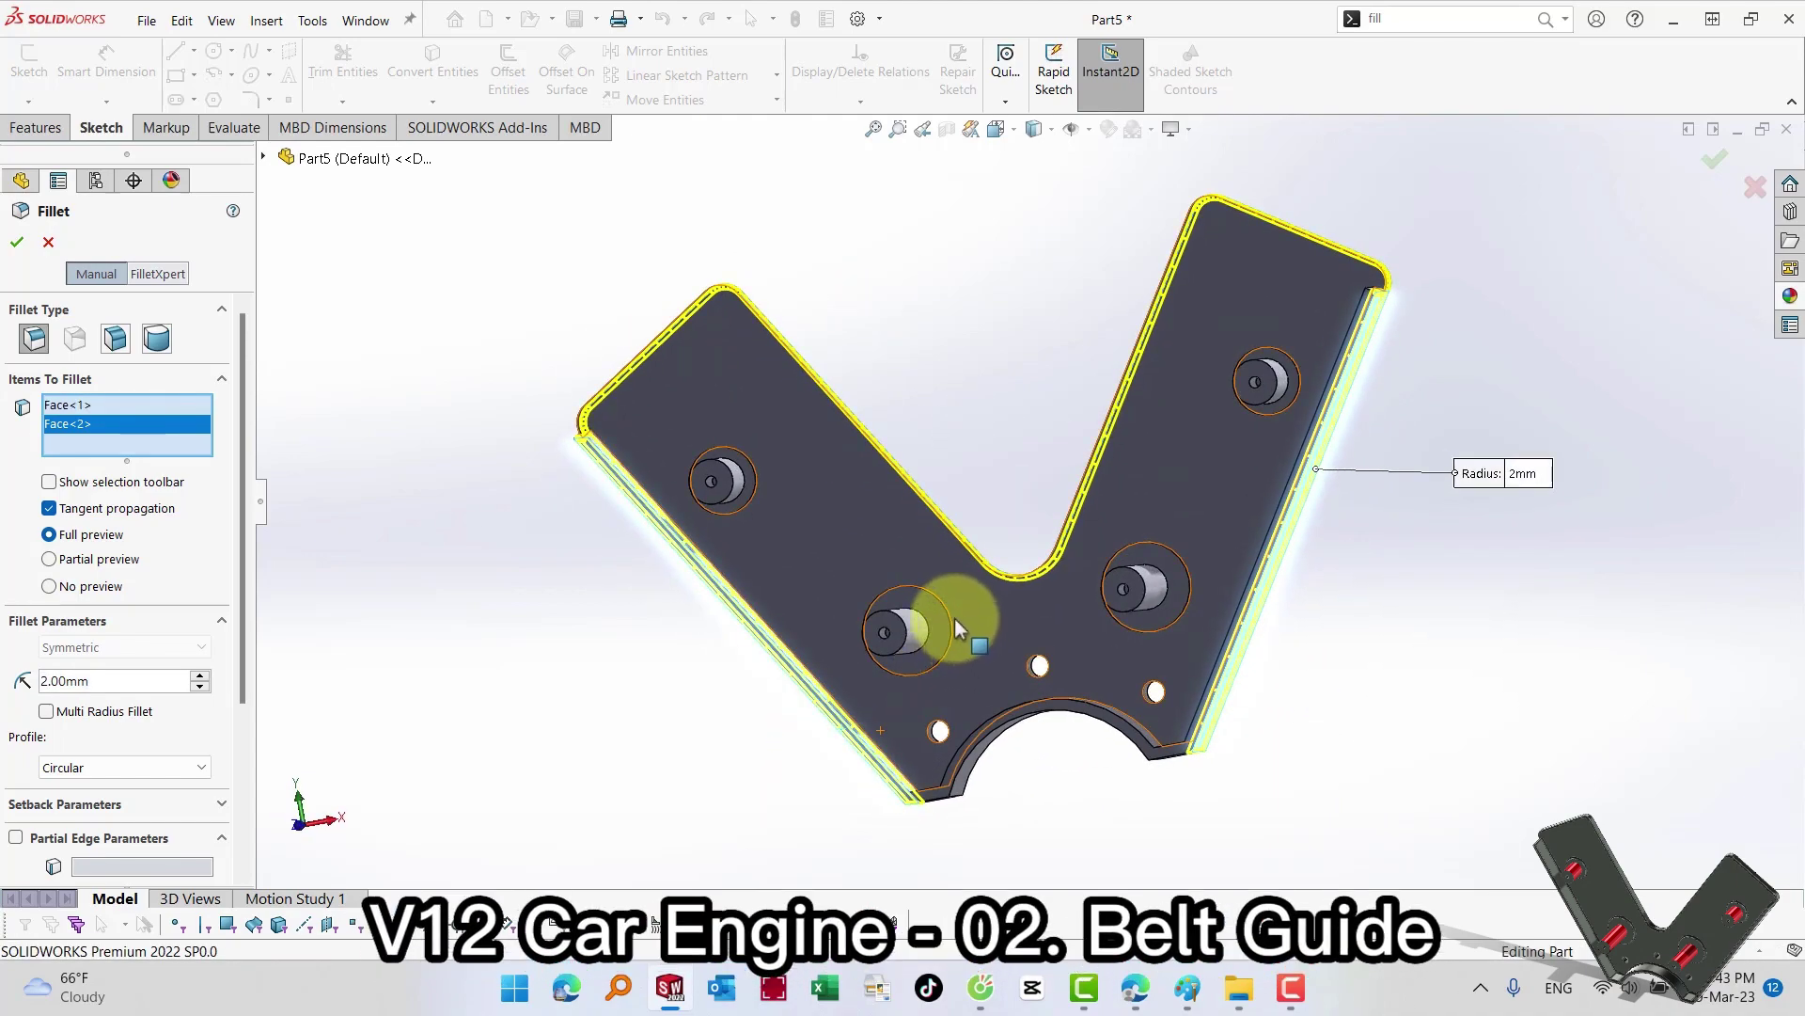
Step: Add the three pin base edges to the fillet selection
{"action": "left_click", "coordinate": [954, 627]}
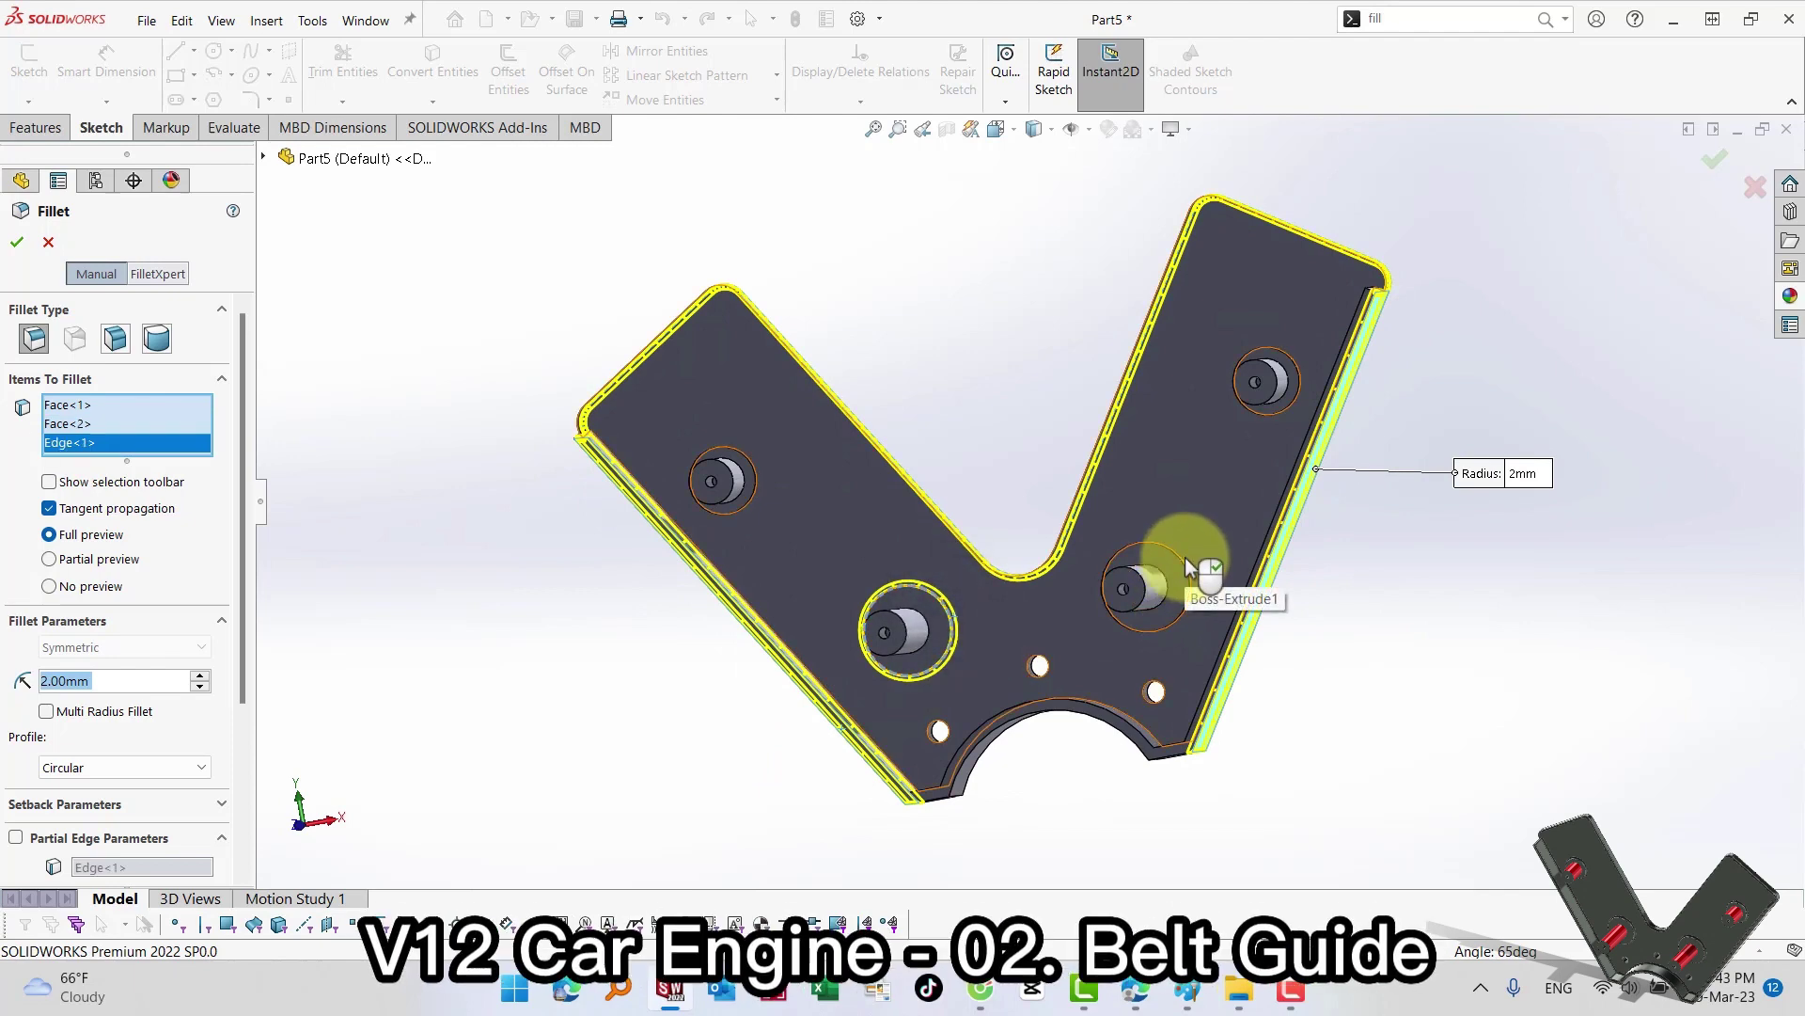
{"action": "left_click", "coordinate": [1188, 567]}
{"action": "left_click", "coordinate": [1187, 565]}
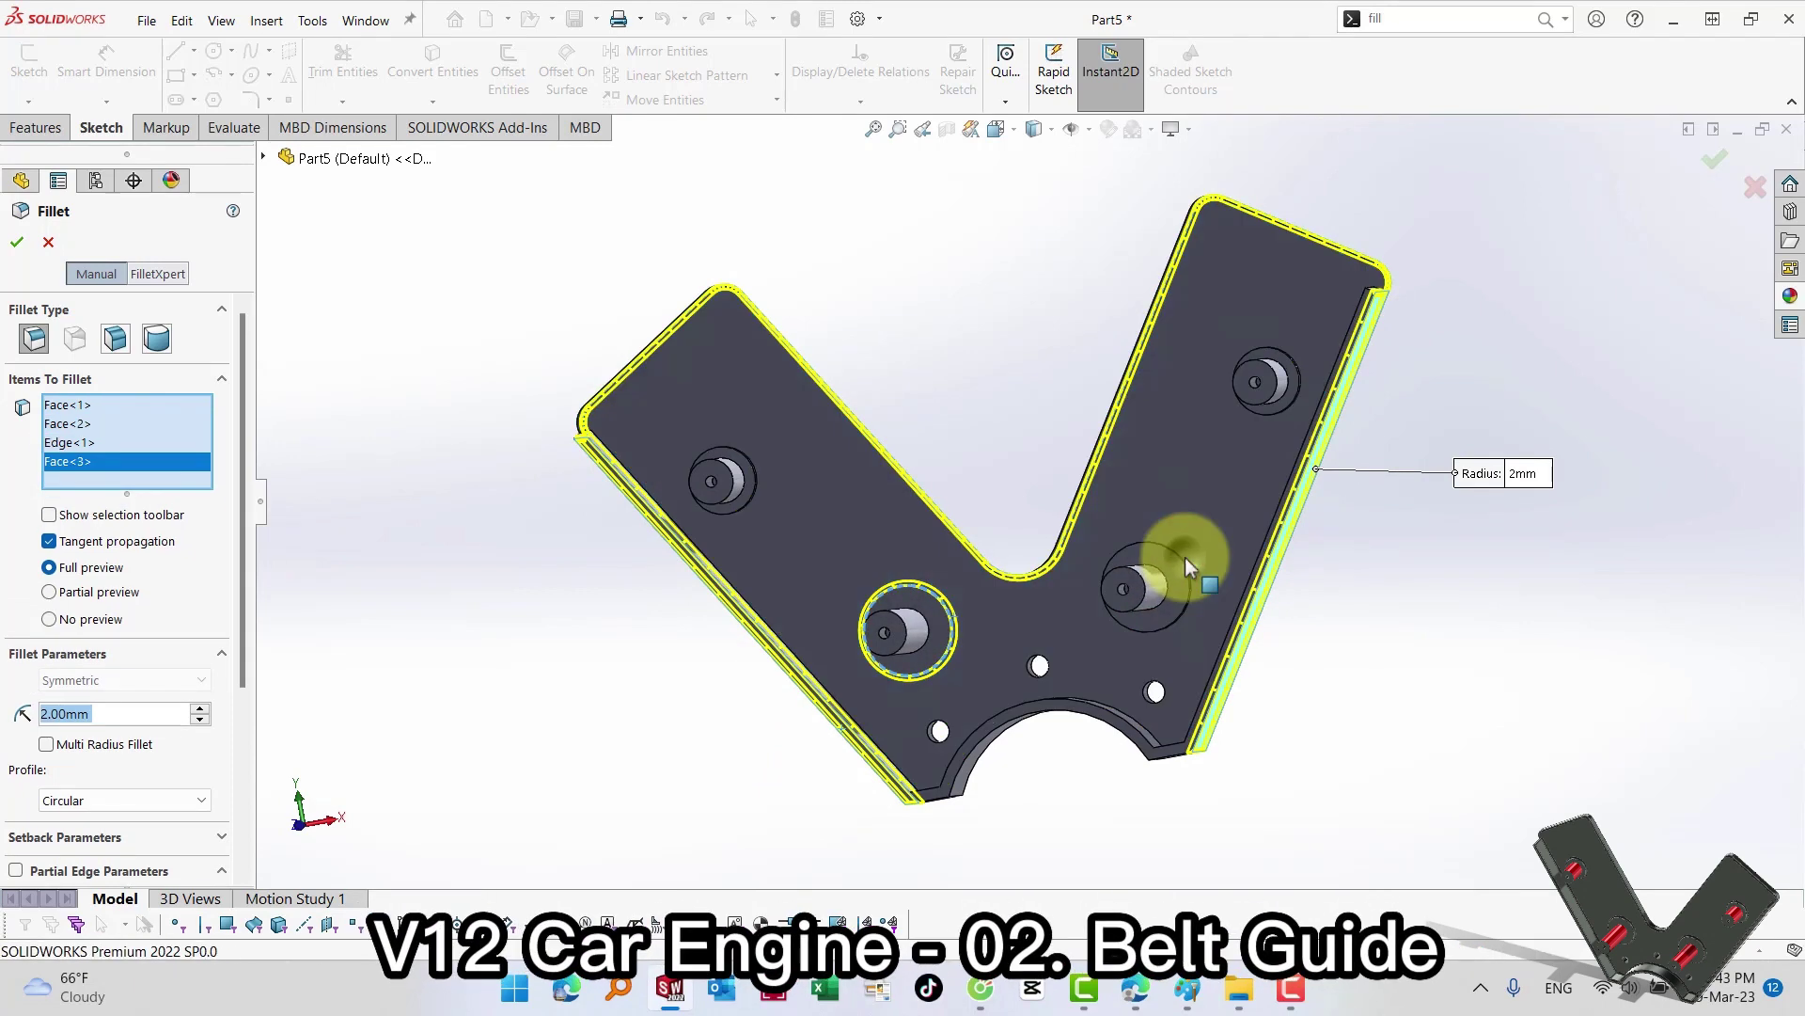
{"action": "scroll", "coordinate": [1185, 559], "scroll_direction": "down", "scroll_amount": 2}
{"action": "scroll", "coordinate": [1185, 560], "scroll_direction": "down", "scroll_amount": 2}
{"action": "scroll", "coordinate": [1175, 562], "scroll_direction": "down", "scroll_amount": 1}
{"action": "left_click", "coordinate": [1166, 563]}
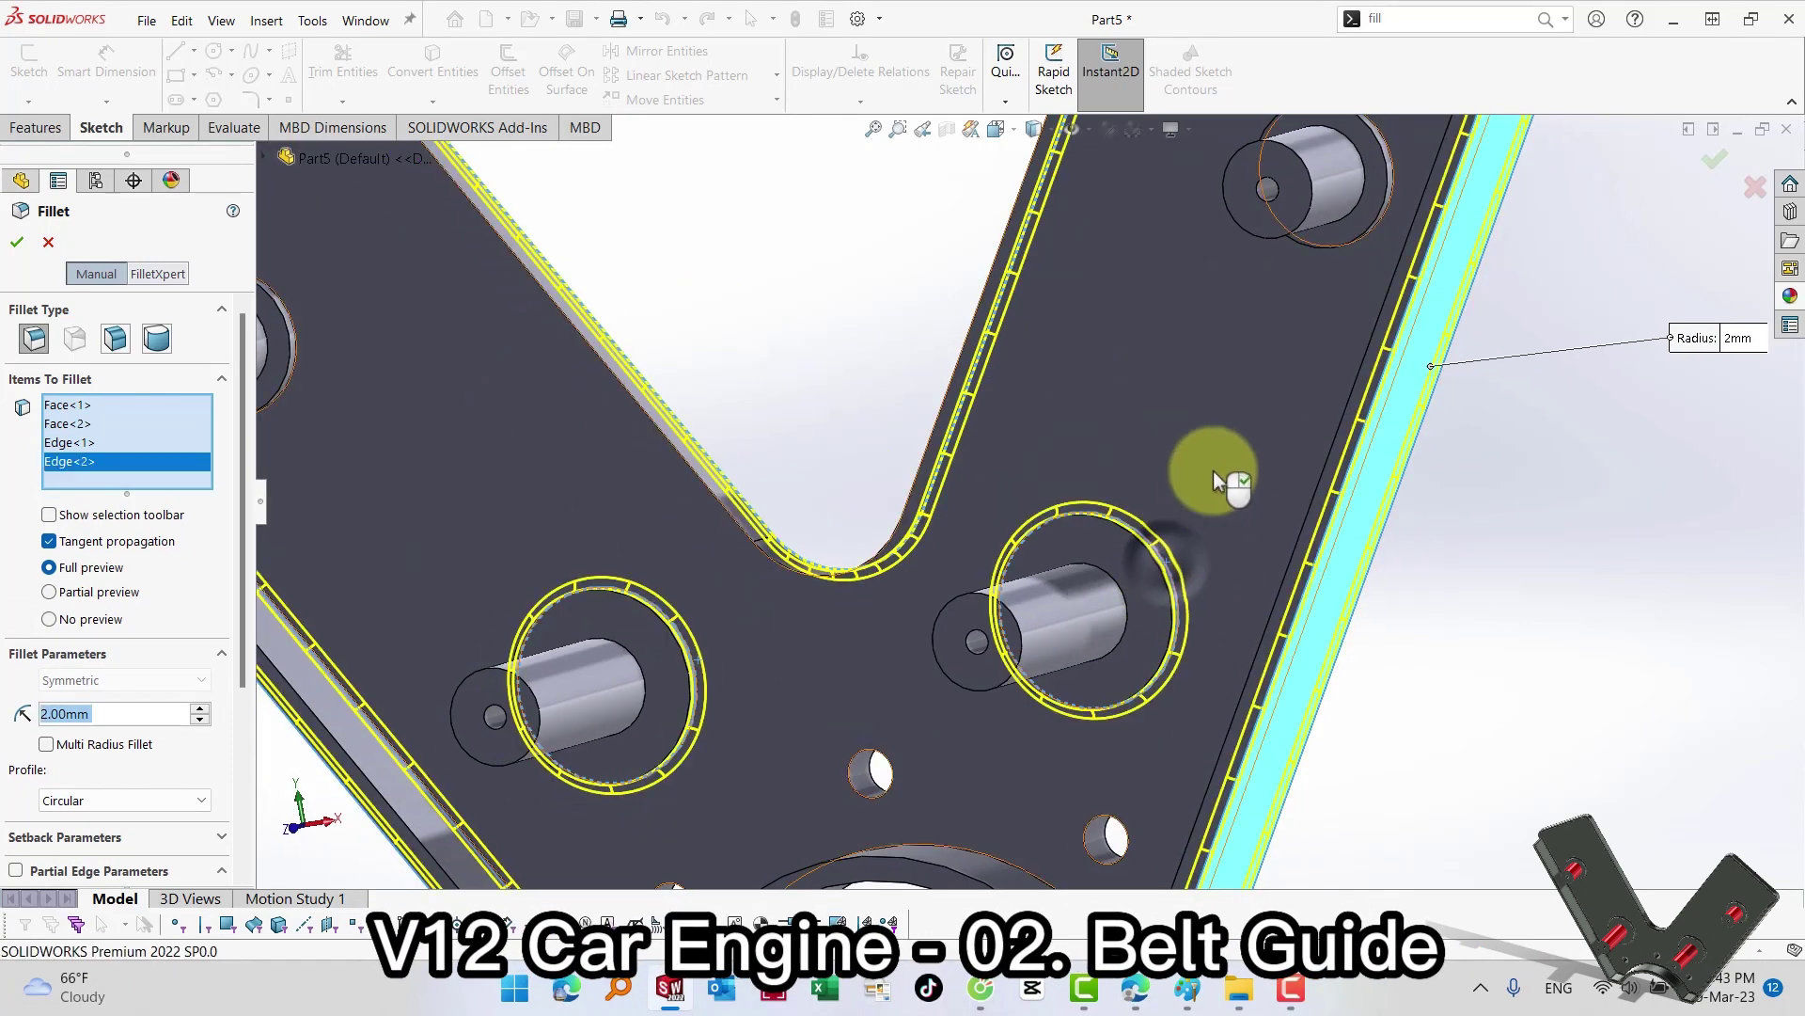
{"action": "scroll", "coordinate": [1170, 555], "scroll_direction": "up", "scroll_amount": 2}
{"action": "scroll", "coordinate": [902, 310], "scroll_direction": "up", "scroll_amount": 1}
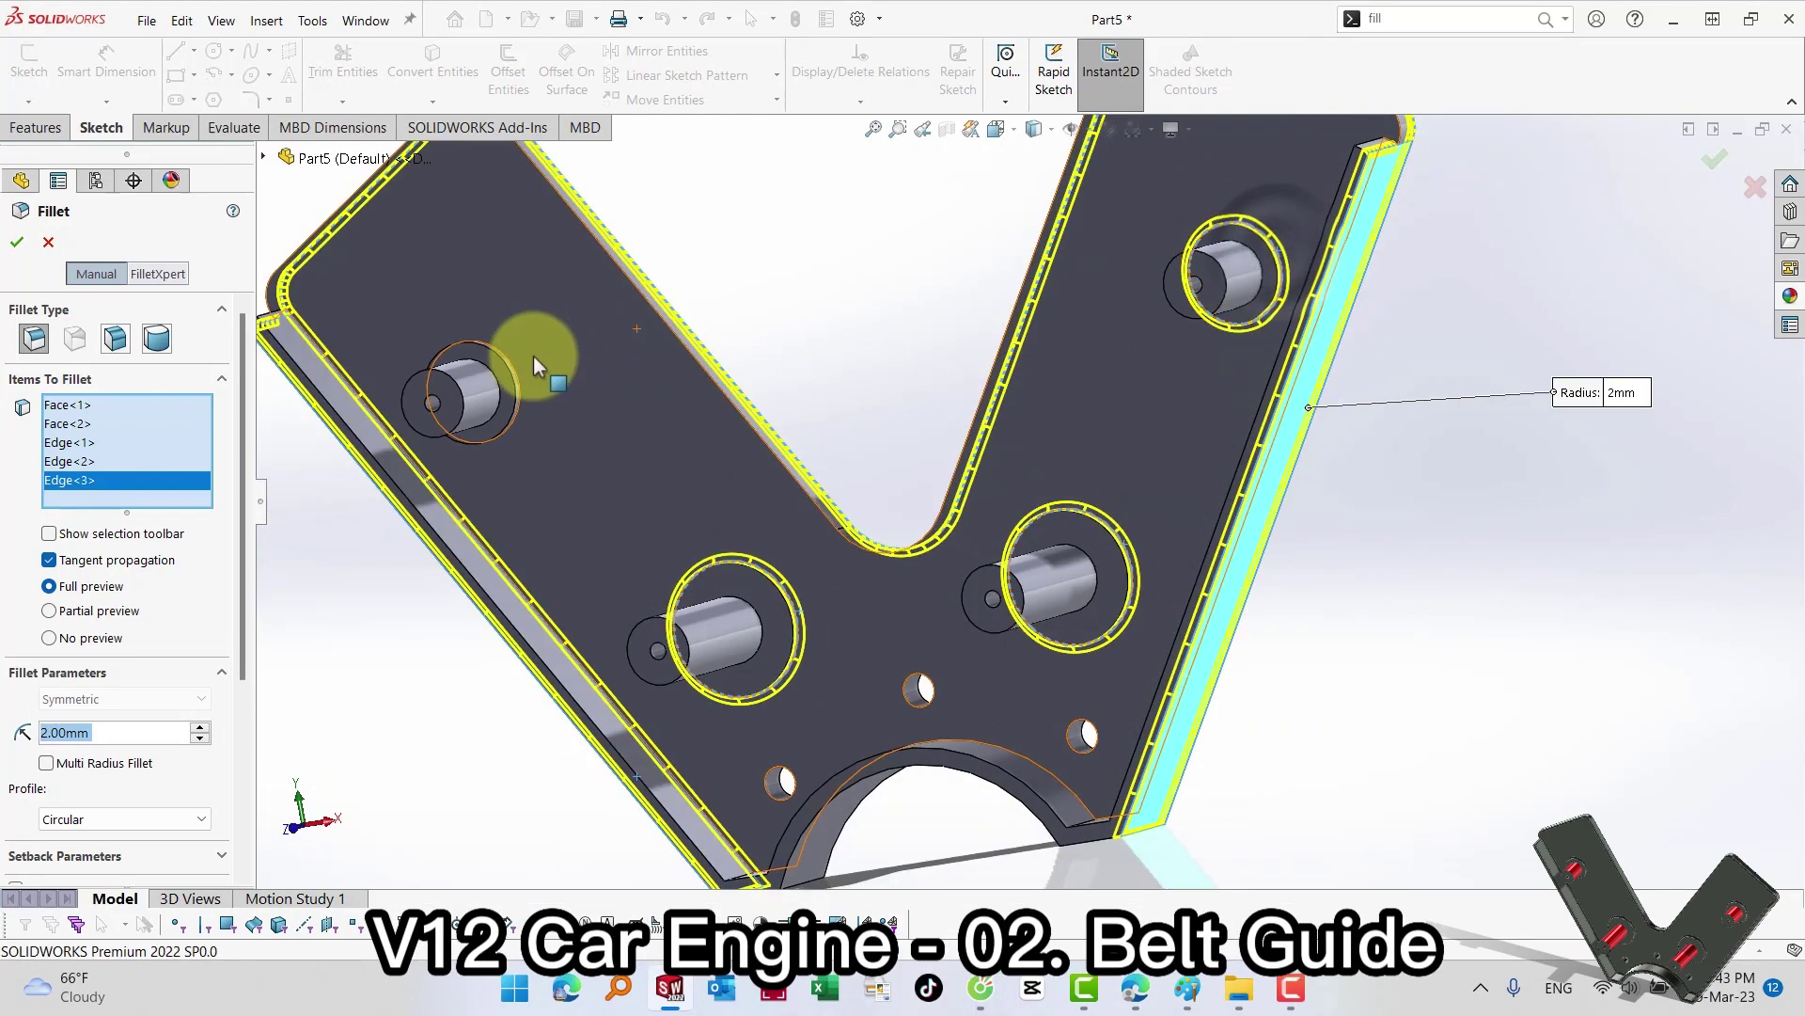
{"action": "left_click", "coordinate": [522, 381]}
{"action": "scroll", "coordinate": [1053, 698], "scroll_direction": "up", "scroll_amount": 1}
Step: Add the arch corner and inner arch faces, then apply the 2 mm fillet
{"action": "mouse_move", "coordinate": [1054, 698]}
{"action": "middle_mouse_down"}
{"action": "mouse_move", "coordinate": [927, 713]}
{"action": "mouse_move", "coordinate": [999, 765]}
{"action": "mouse_move", "coordinate": [993, 658]}
{"action": "middle_mouse_up"}
{"action": "left_click", "coordinate": [1025, 642]}
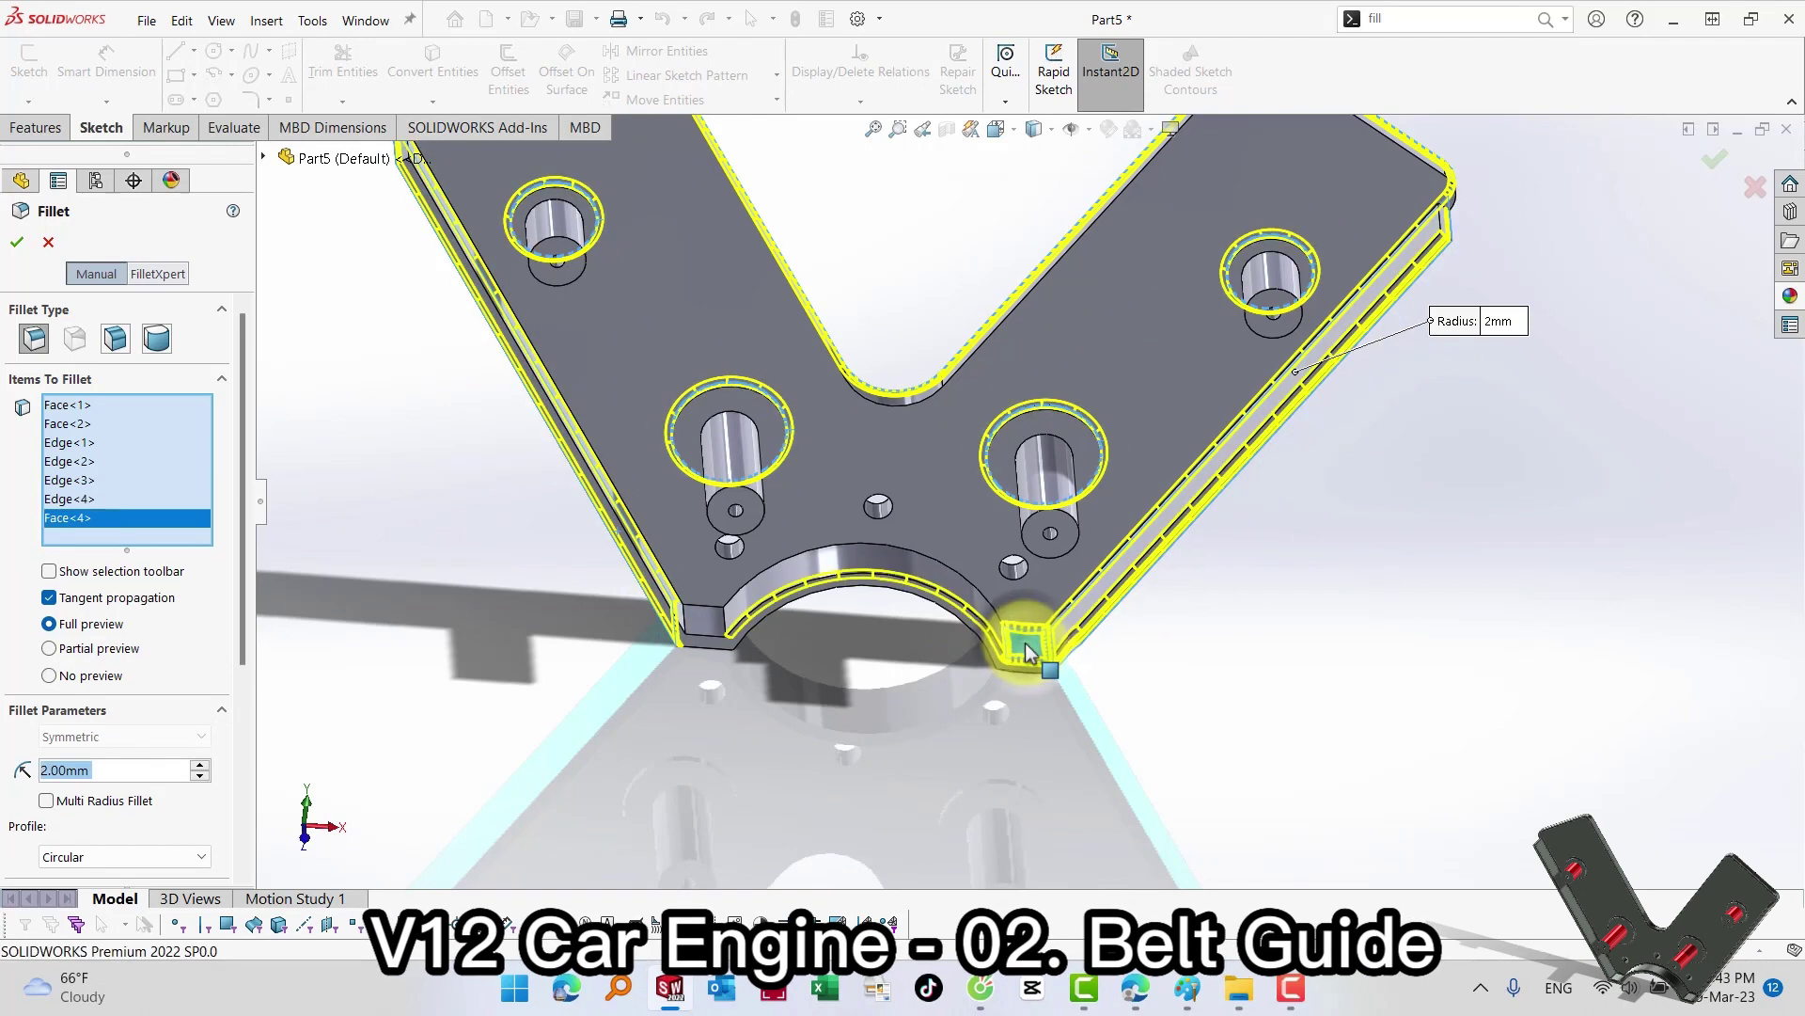
{"action": "left_click", "coordinate": [707, 626]}
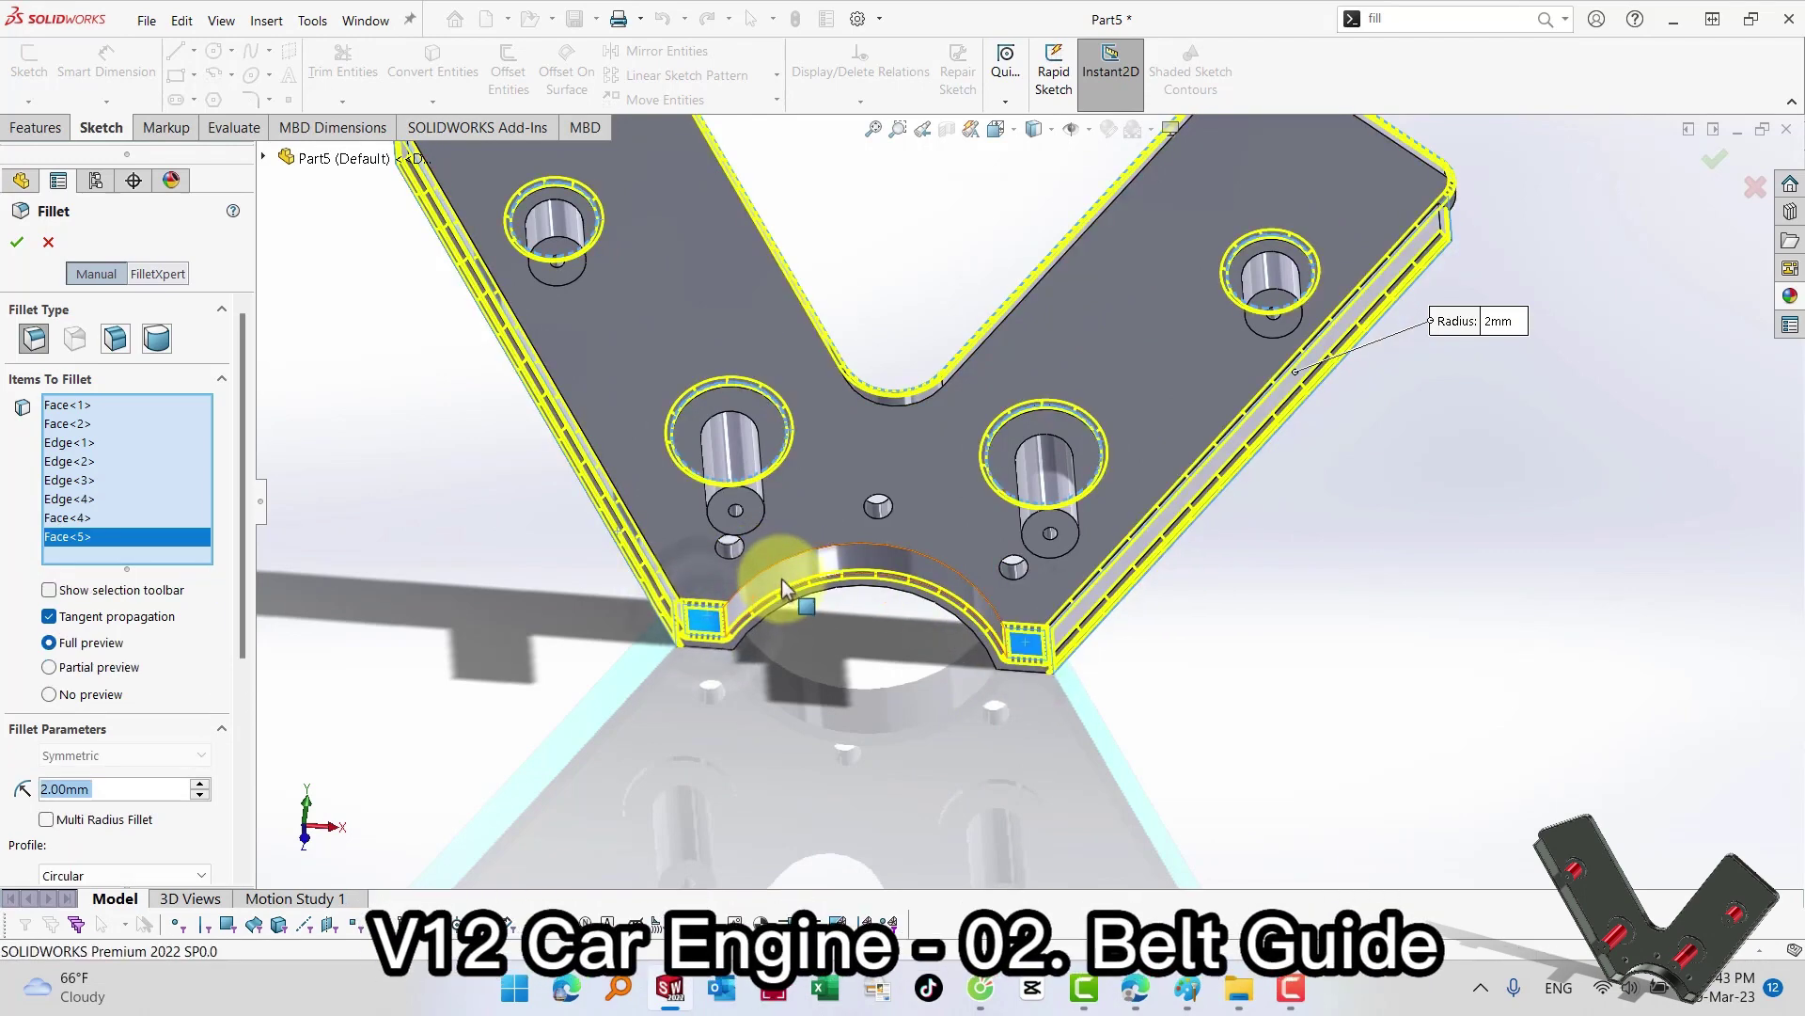
{"action": "left_click", "coordinate": [863, 607]}
{"action": "scroll", "coordinate": [863, 607], "scroll_direction": "up", "scroll_amount": 3}
{"action": "mouse_move", "coordinate": [949, 532]}
{"action": "middle_mouse_down"}
{"action": "mouse_move", "coordinate": [928, 383]}
{"action": "mouse_move", "coordinate": [956, 524]}
{"action": "mouse_move", "coordinate": [940, 527]}
{"action": "middle_mouse_up"}
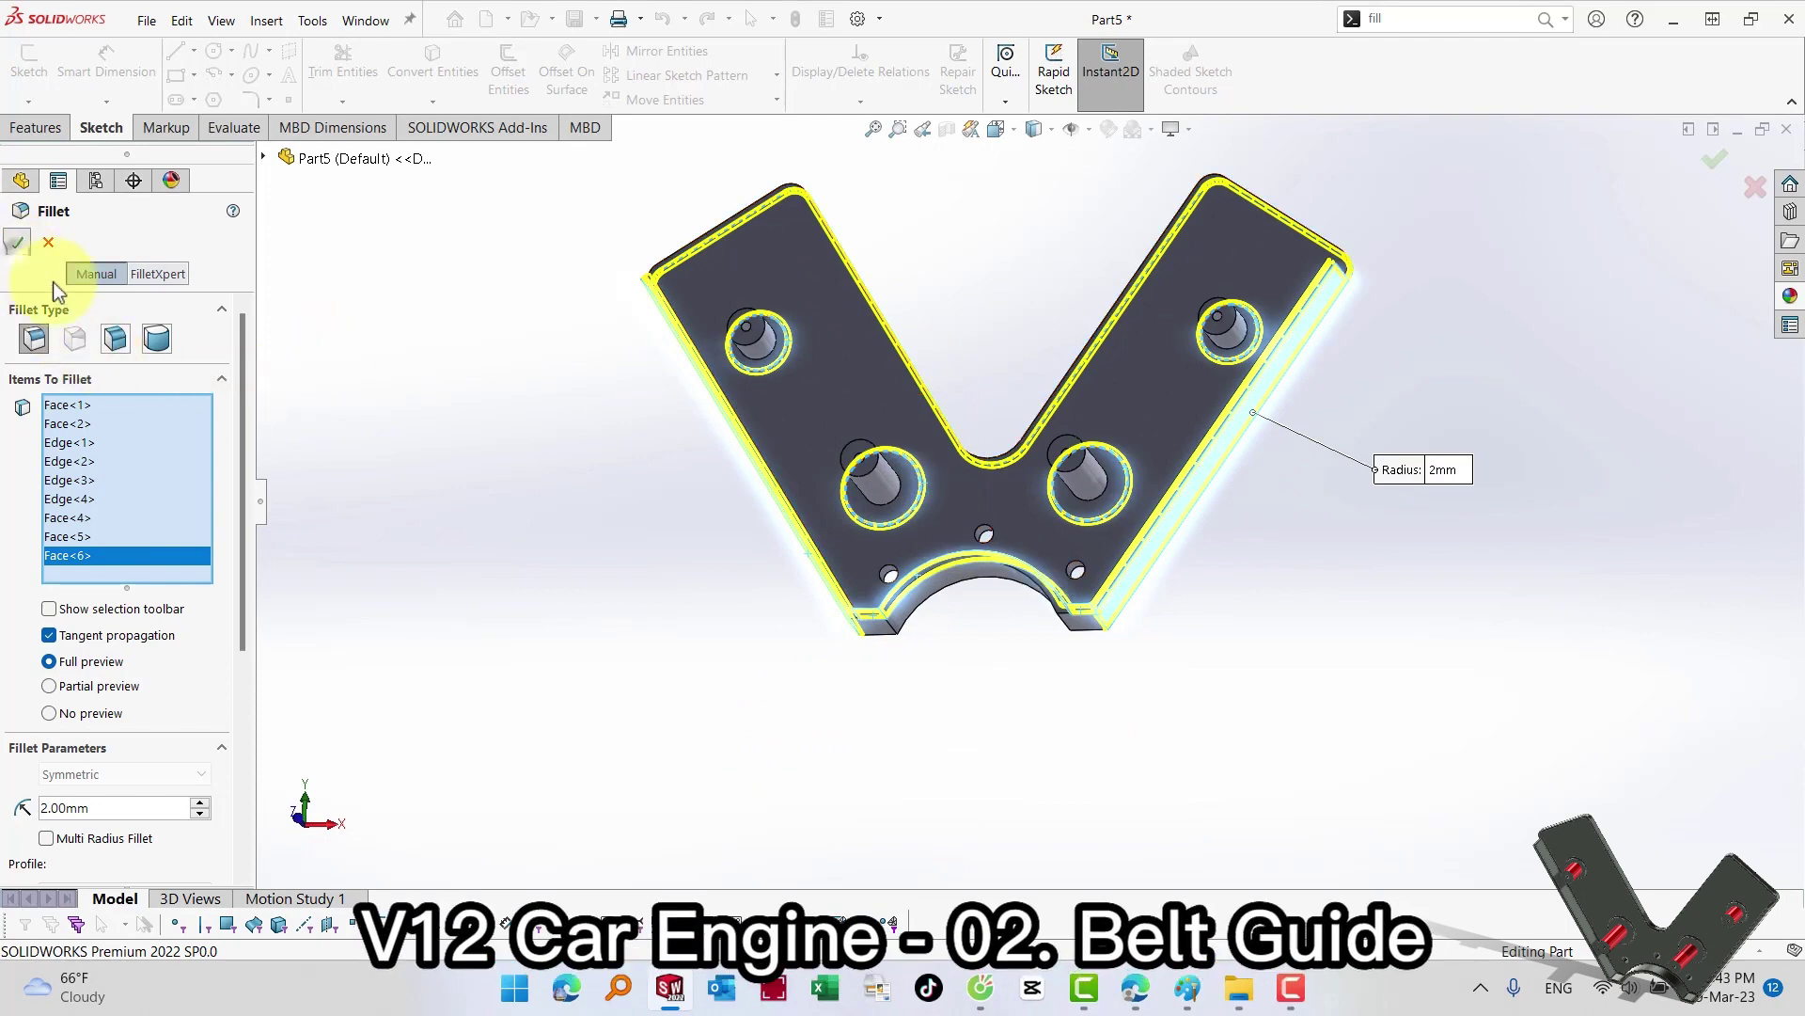
{"action": "left_click", "coordinate": [15, 243]}
{"action": "mouse_move", "coordinate": [612, 528]}
{"action": "middle_mouse_down"}
{"action": "mouse_move", "coordinate": [645, 536]}
{"action": "mouse_move", "coordinate": [628, 627]}
{"action": "middle_mouse_up"}
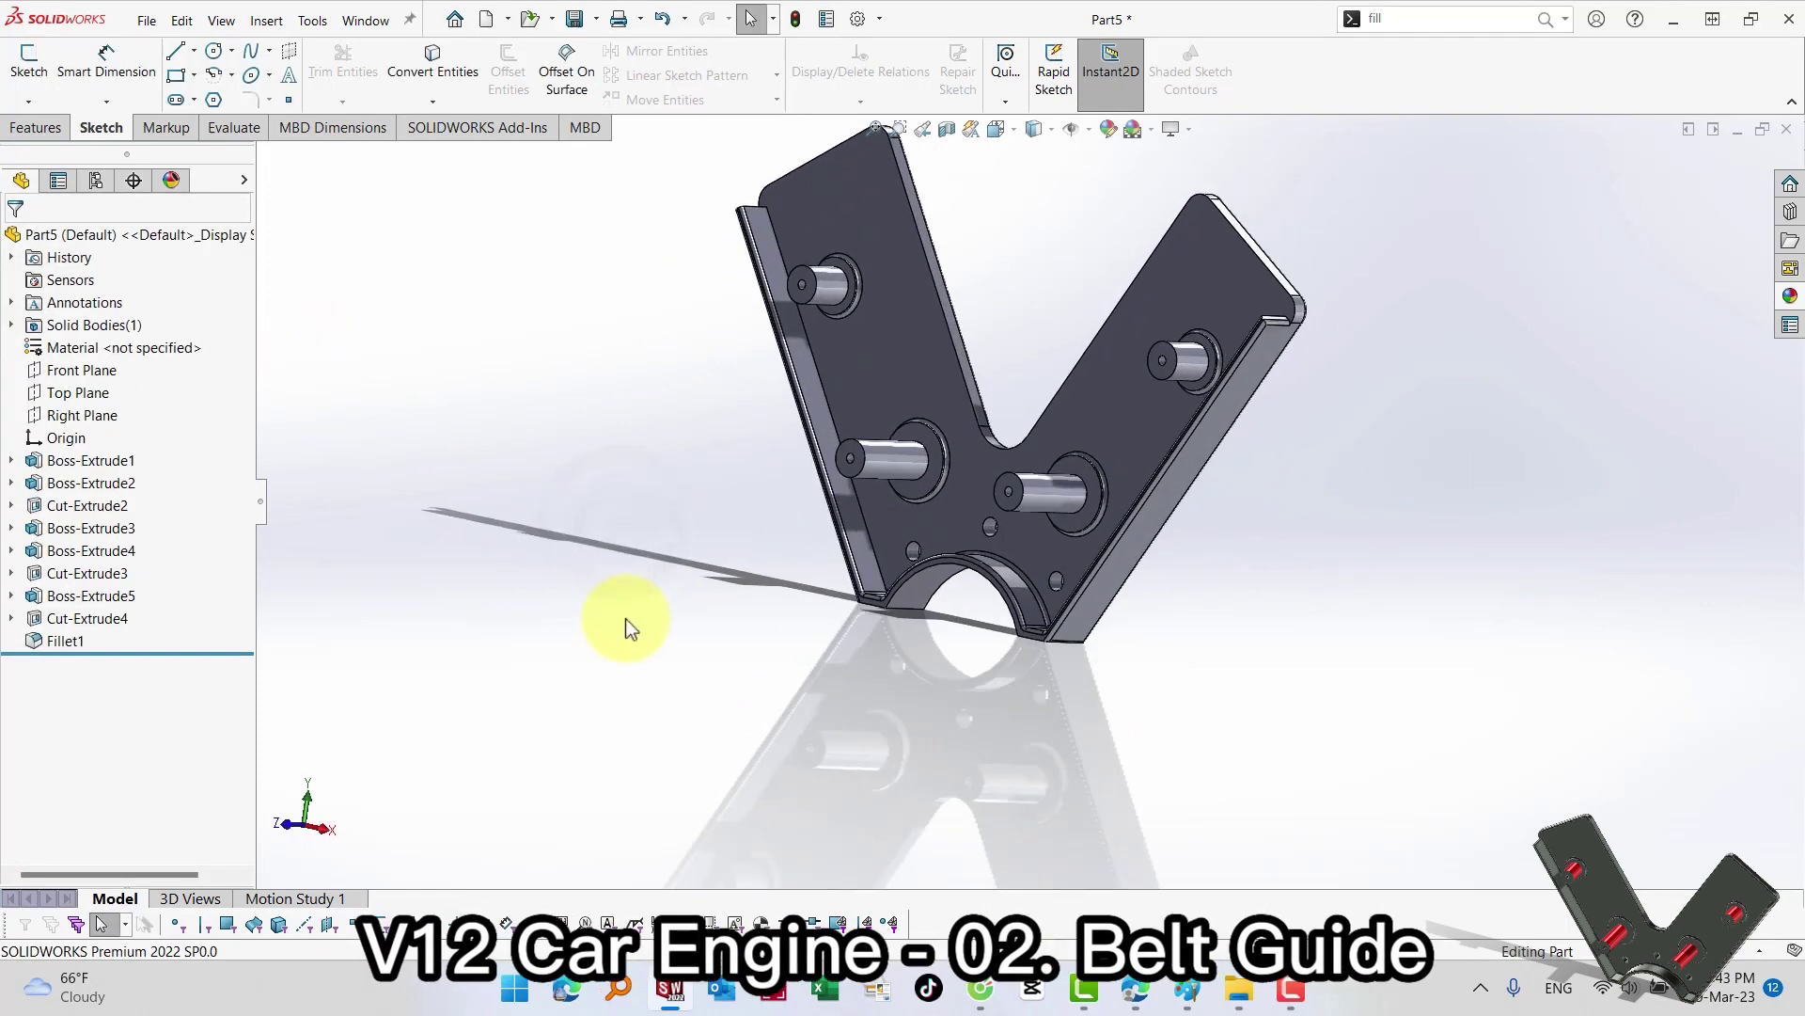
Step: Start a new fillet and select a rim edge and two curved cutout edges
{"action": "right_click_drag", "start_coordinate": [625, 618], "coordinate": [687, 465]}
{"action": "key", "text": "s"}
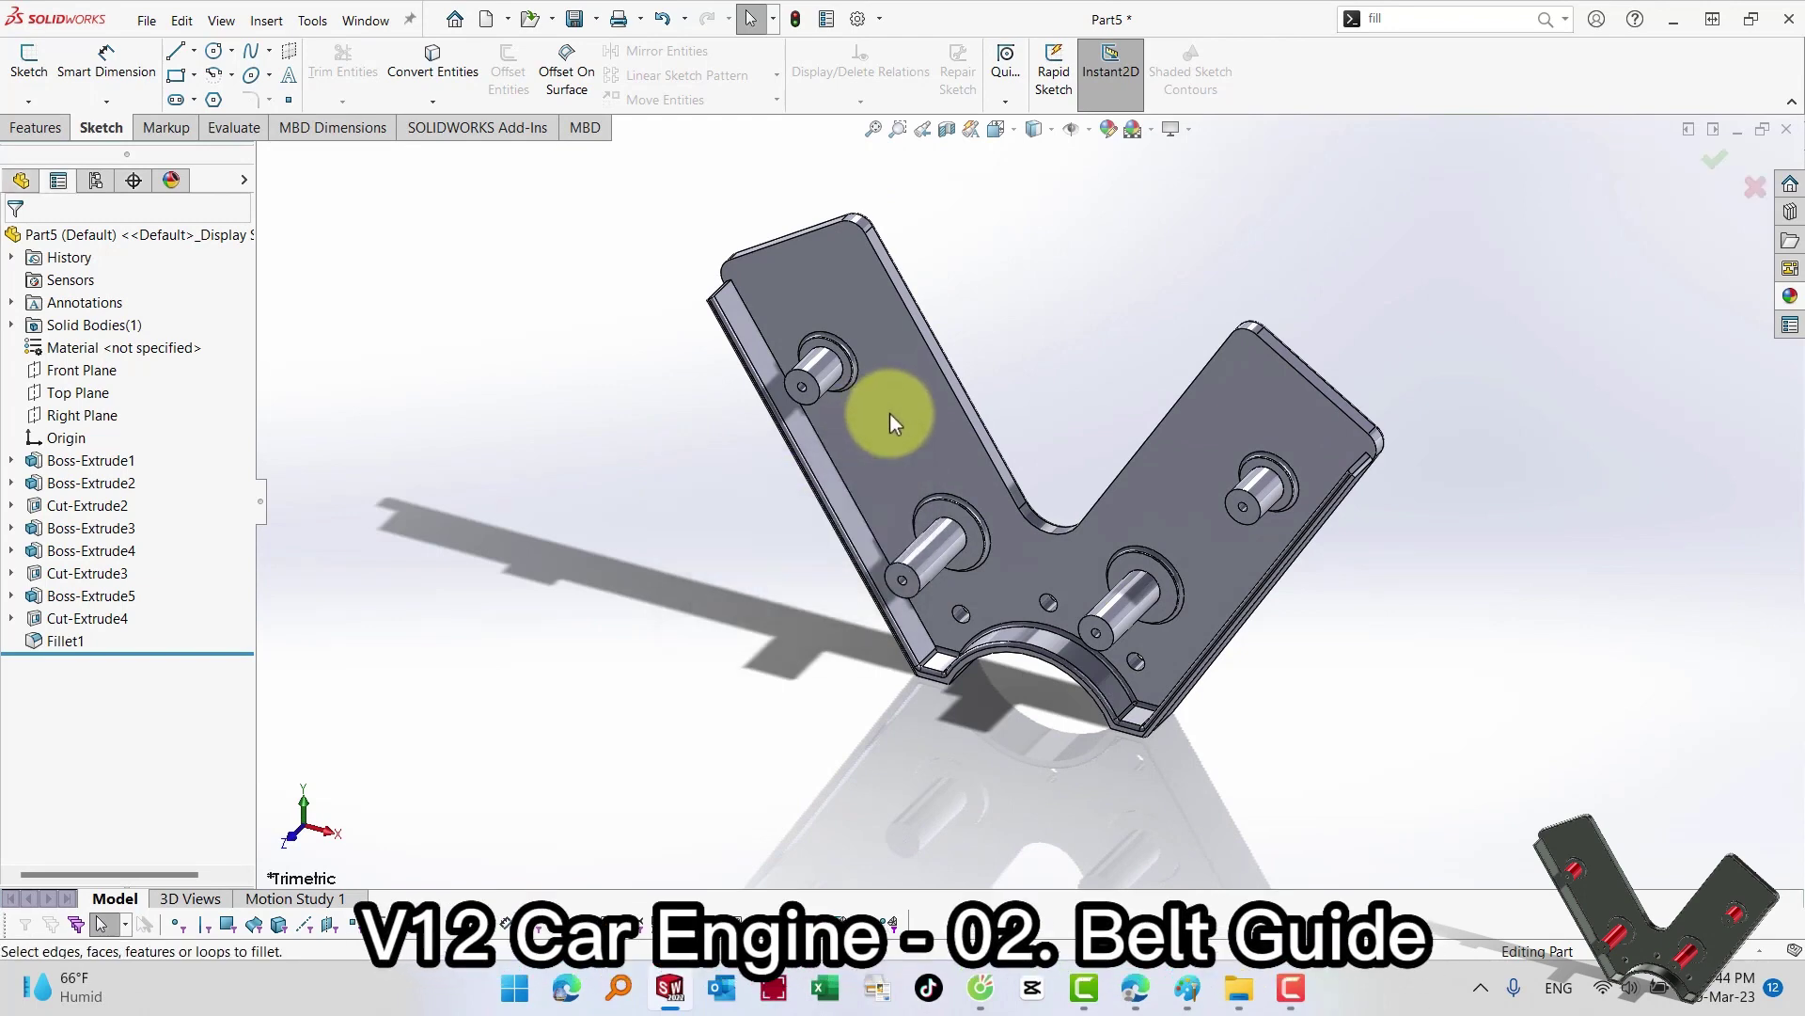
{"action": "left_click", "coordinate": [944, 378]}
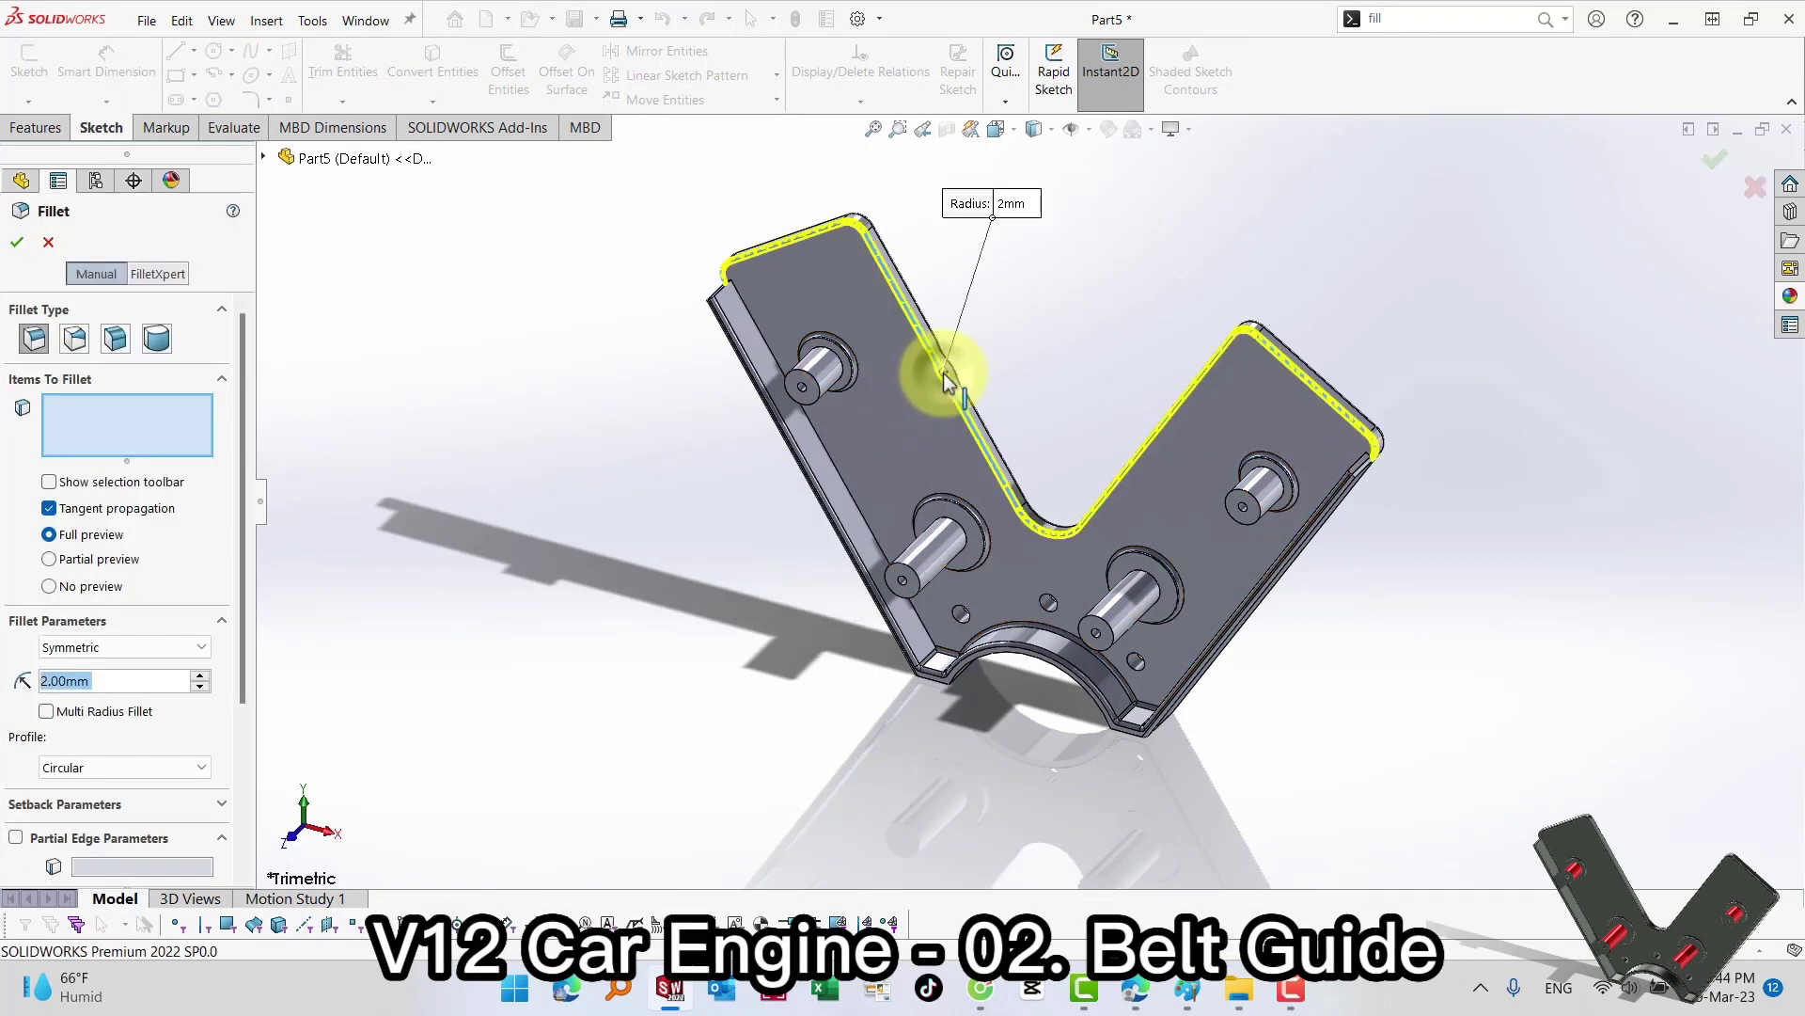
{"action": "mouse_move", "coordinate": [1048, 455]}
{"action": "middle_mouse_down"}
{"action": "mouse_move", "coordinate": [1073, 569]}
{"action": "mouse_move", "coordinate": [988, 504]}
{"action": "mouse_move", "coordinate": [979, 451]}
{"action": "mouse_move", "coordinate": [1075, 499]}
{"action": "mouse_move", "coordinate": [1032, 725]}
{"action": "mouse_move", "coordinate": [1012, 471]}
{"action": "mouse_move", "coordinate": [961, 701]}
{"action": "middle_mouse_up"}
{"action": "left_click", "coordinate": [961, 701]}
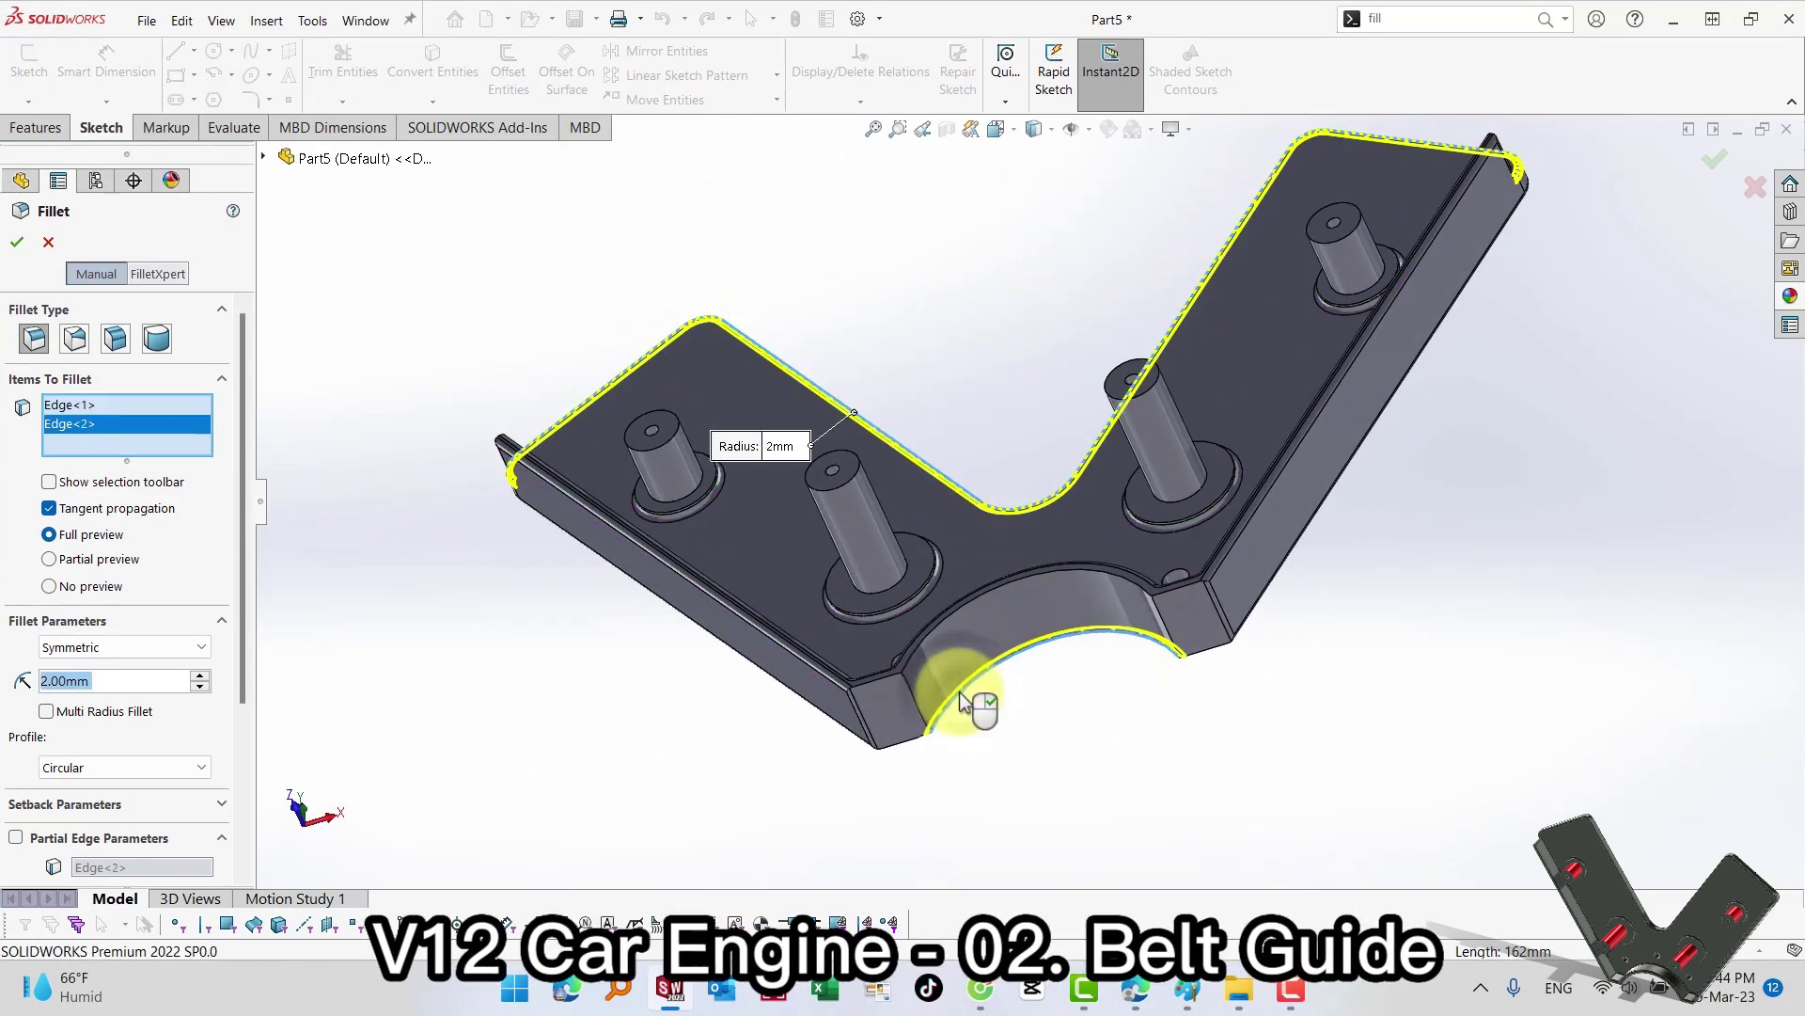
{"action": "left_click", "coordinate": [1206, 658]}
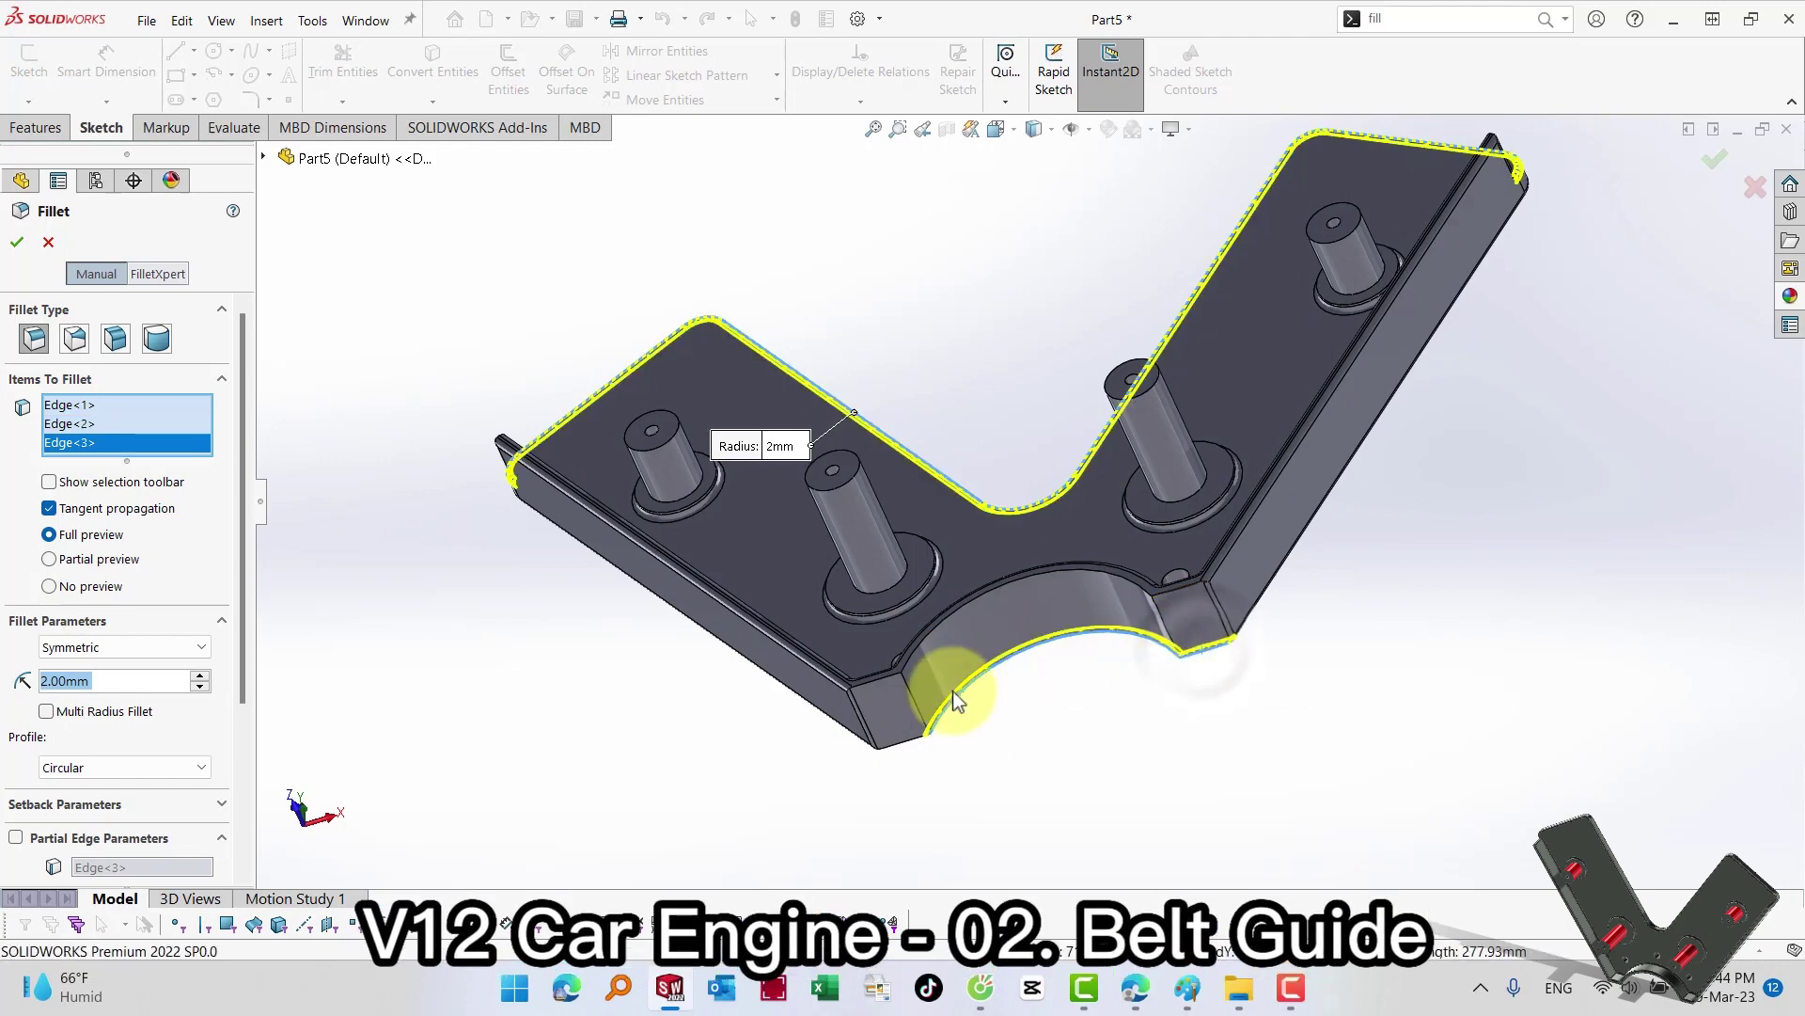
{"action": "mouse_move", "coordinate": [955, 693]}
{"action": "middle_mouse_down"}
{"action": "mouse_move", "coordinate": [1056, 524]}
{"action": "mouse_move", "coordinate": [1028, 443]}
{"action": "mouse_move", "coordinate": [1003, 554]}
{"action": "mouse_move", "coordinate": [921, 723]}
{"action": "mouse_move", "coordinate": [935, 677]}
{"action": "mouse_move", "coordinate": [933, 730]}
{"action": "middle_mouse_up"}
Step: Add the rim end faces and curved cutout face, then accept the 2 mm fillet
{"action": "left_click", "coordinate": [921, 726]}
{"action": "left_click", "coordinate": [1159, 690]}
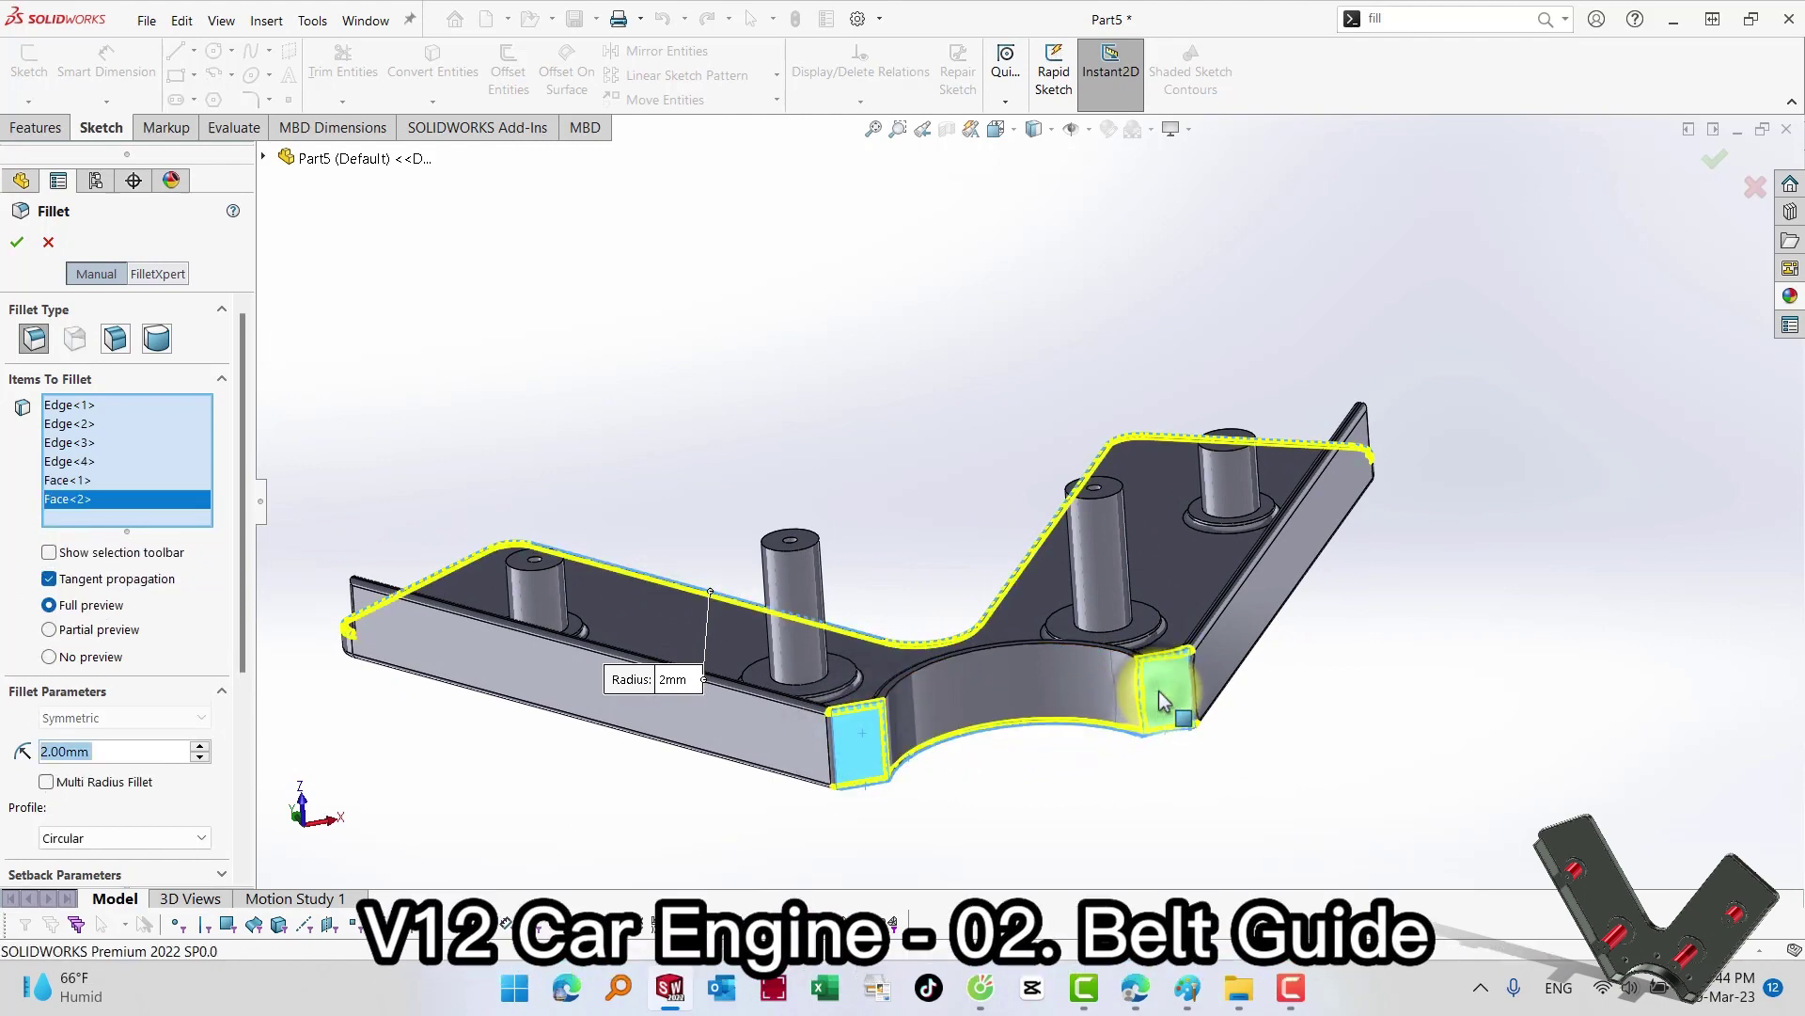
{"action": "middle_click_drag", "start_coordinate": [1158, 691], "coordinate": [967, 725]}
{"action": "left_click", "coordinate": [967, 725]}
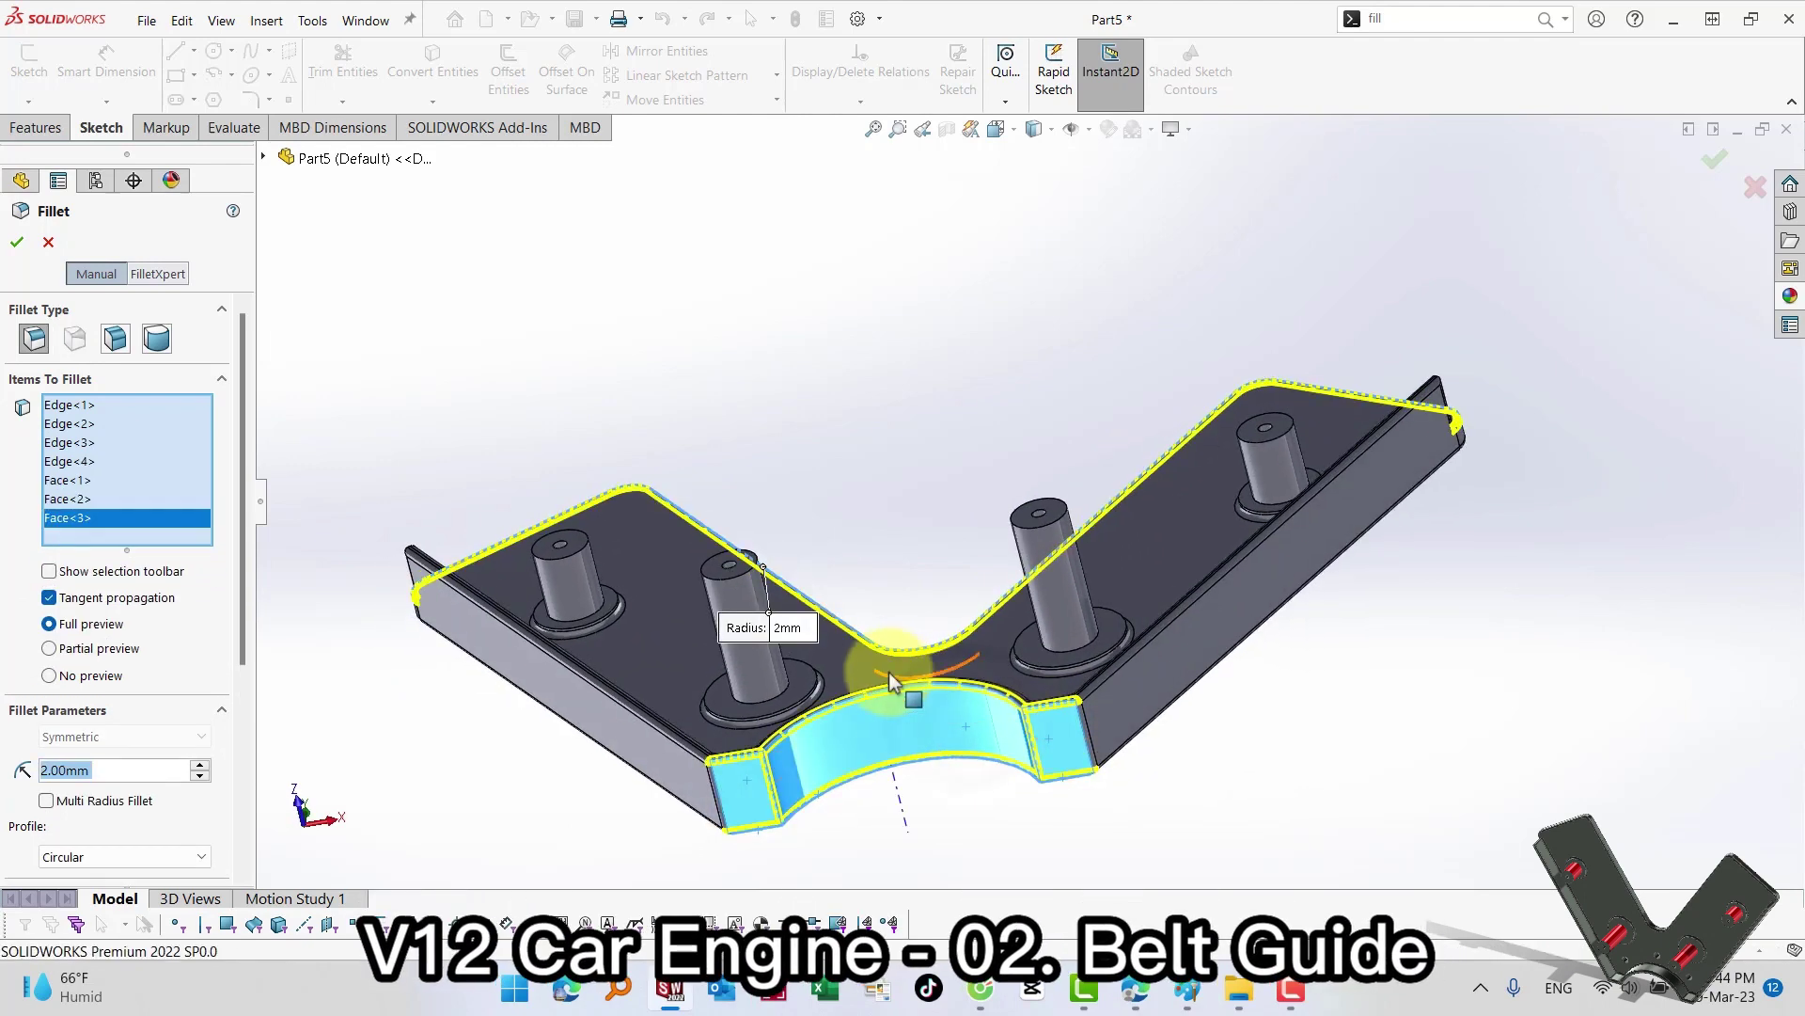
{"action": "middle_click_drag", "start_coordinate": [889, 671], "coordinate": [759, 630]}
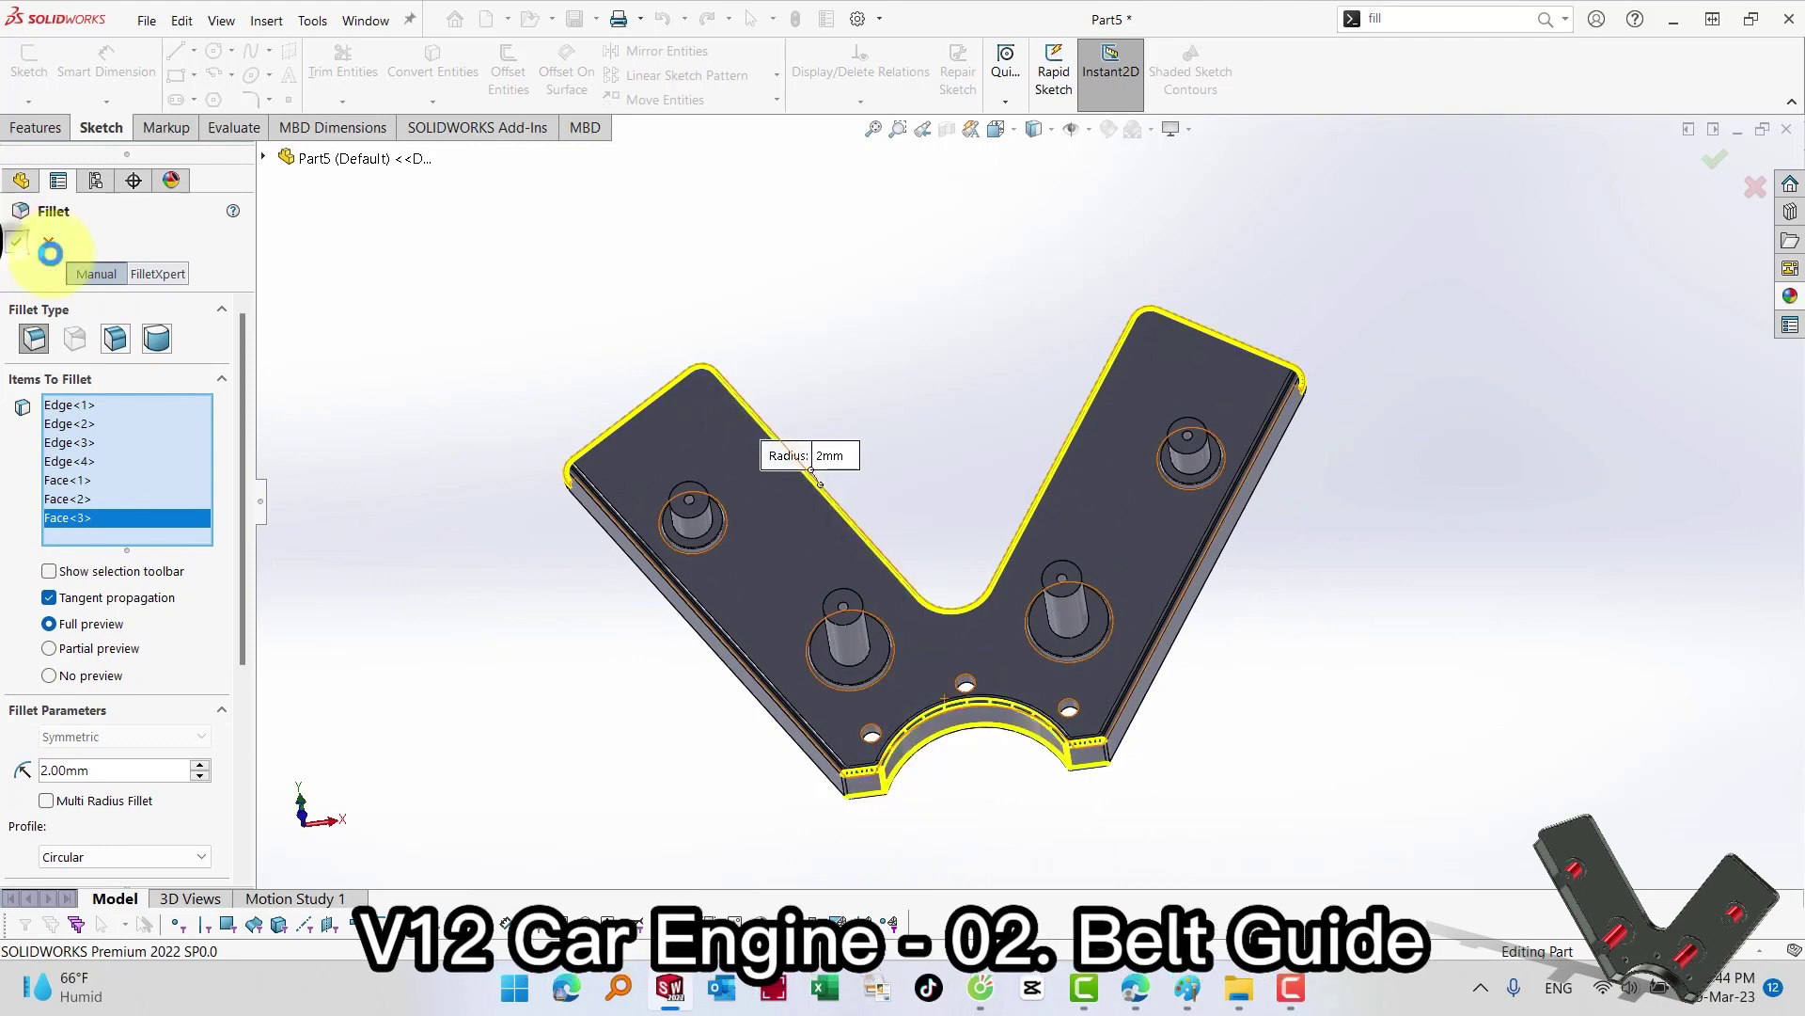
{"action": "left_click", "coordinate": [17, 243]}
{"action": "mouse_move", "coordinate": [963, 399]}
{"action": "middle_mouse_down"}
{"action": "mouse_move", "coordinate": [910, 396]}
{"action": "mouse_move", "coordinate": [851, 569]}
{"action": "mouse_move", "coordinate": [983, 320]}
{"action": "mouse_move", "coordinate": [1044, 325]}
{"action": "mouse_move", "coordinate": [1213, 561]}
{"action": "middle_mouse_up"}
Step: Fillet the plate's two long side edges as Fillet3
{"action": "key", "text": "s"}
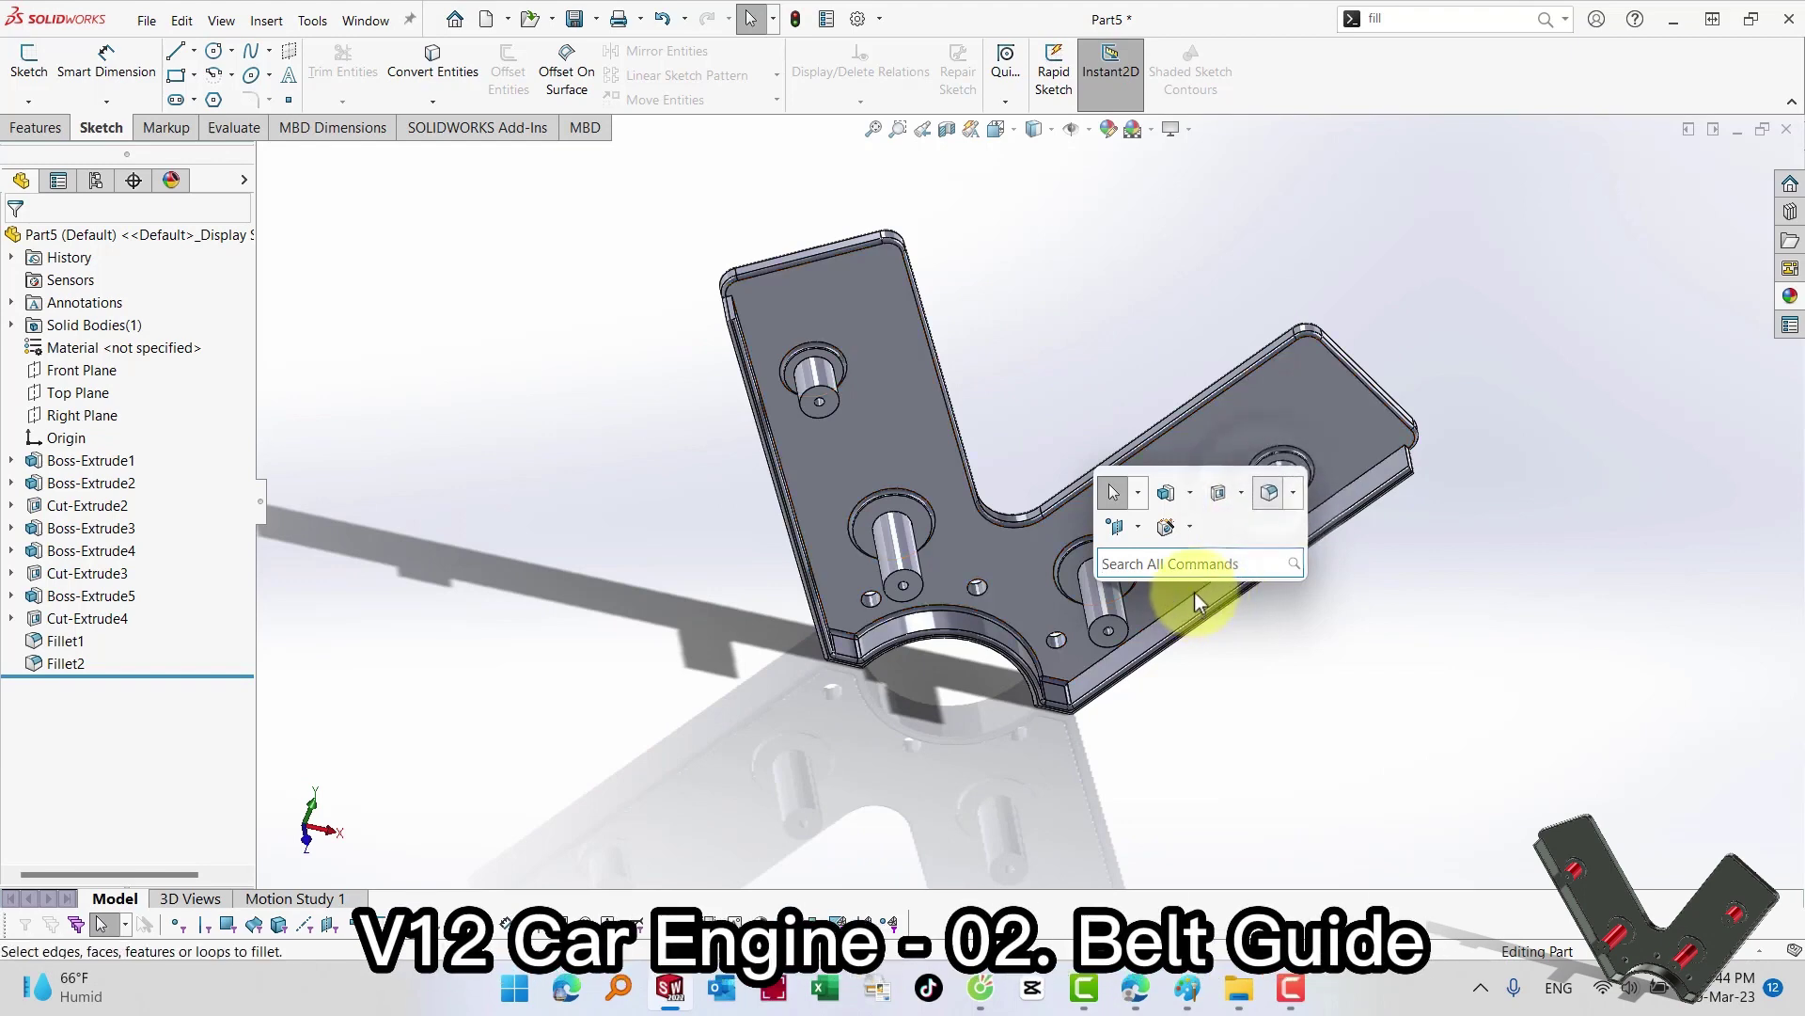
{"action": "key", "text": "Return"}
{"action": "left_click", "coordinate": [1198, 589]}
{"action": "middle_click_drag", "start_coordinate": [1082, 565], "coordinate": [968, 529]}
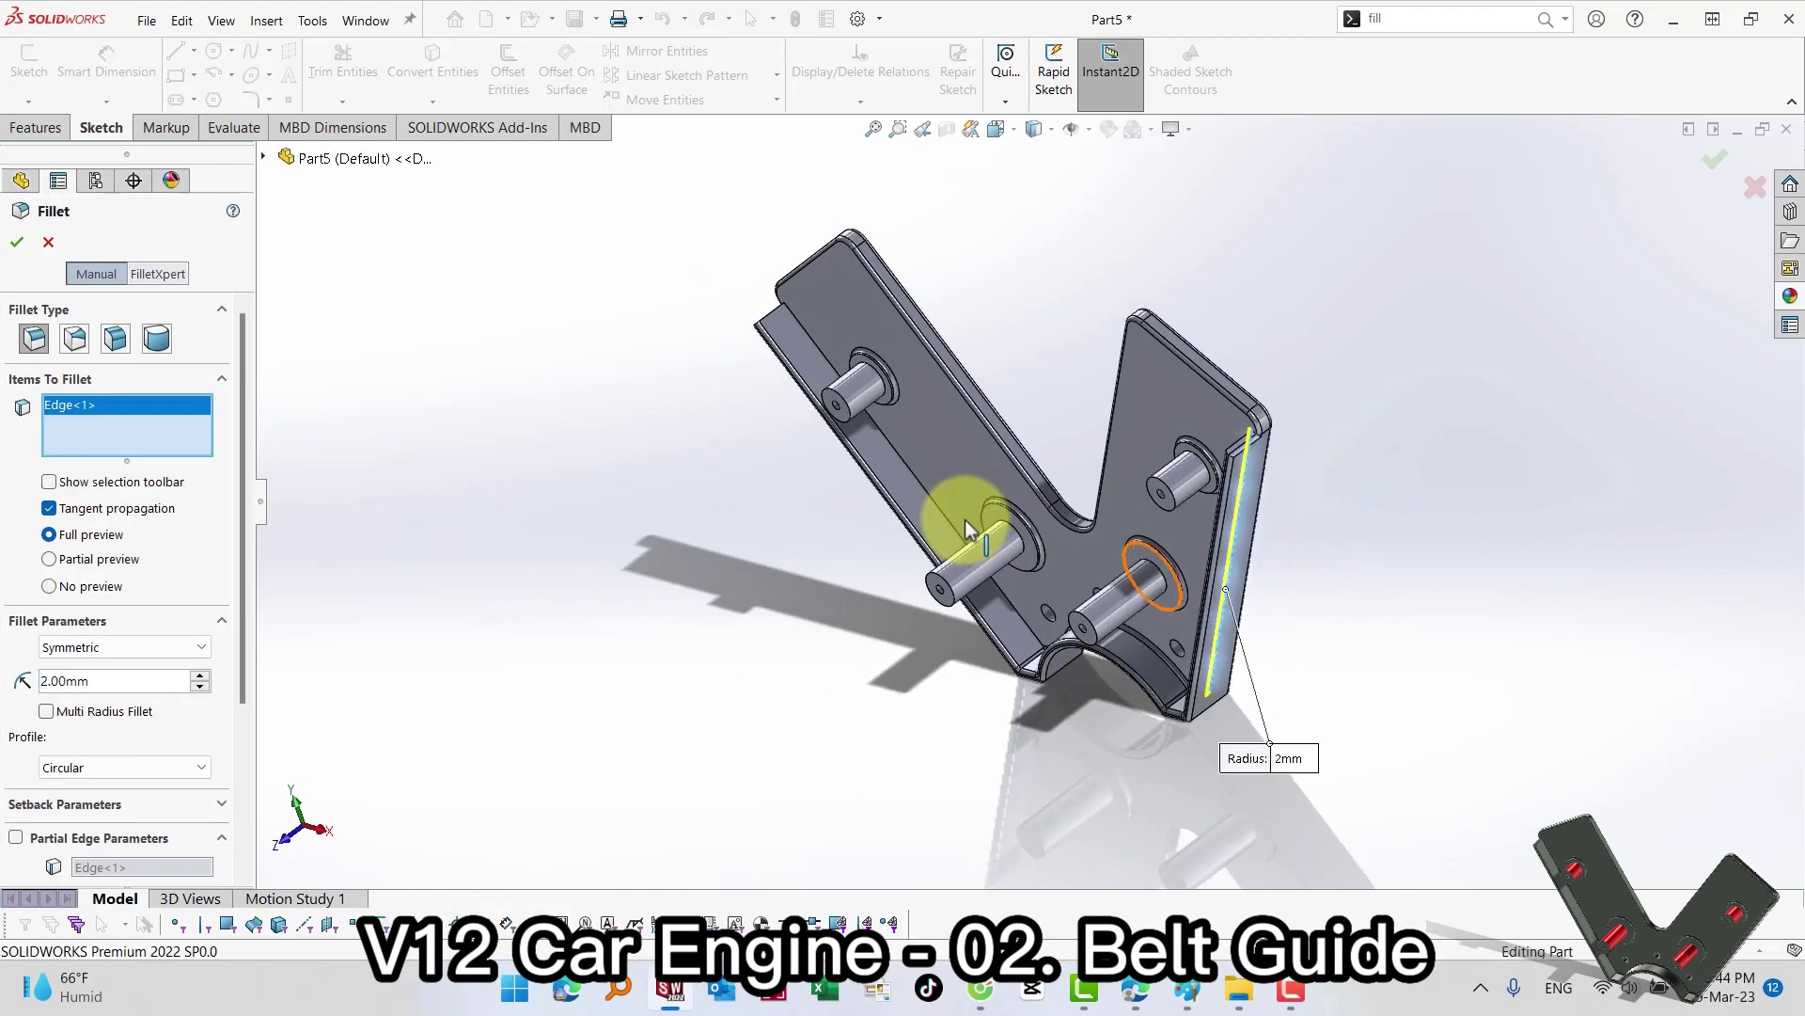
{"action": "left_click", "coordinate": [904, 459]}
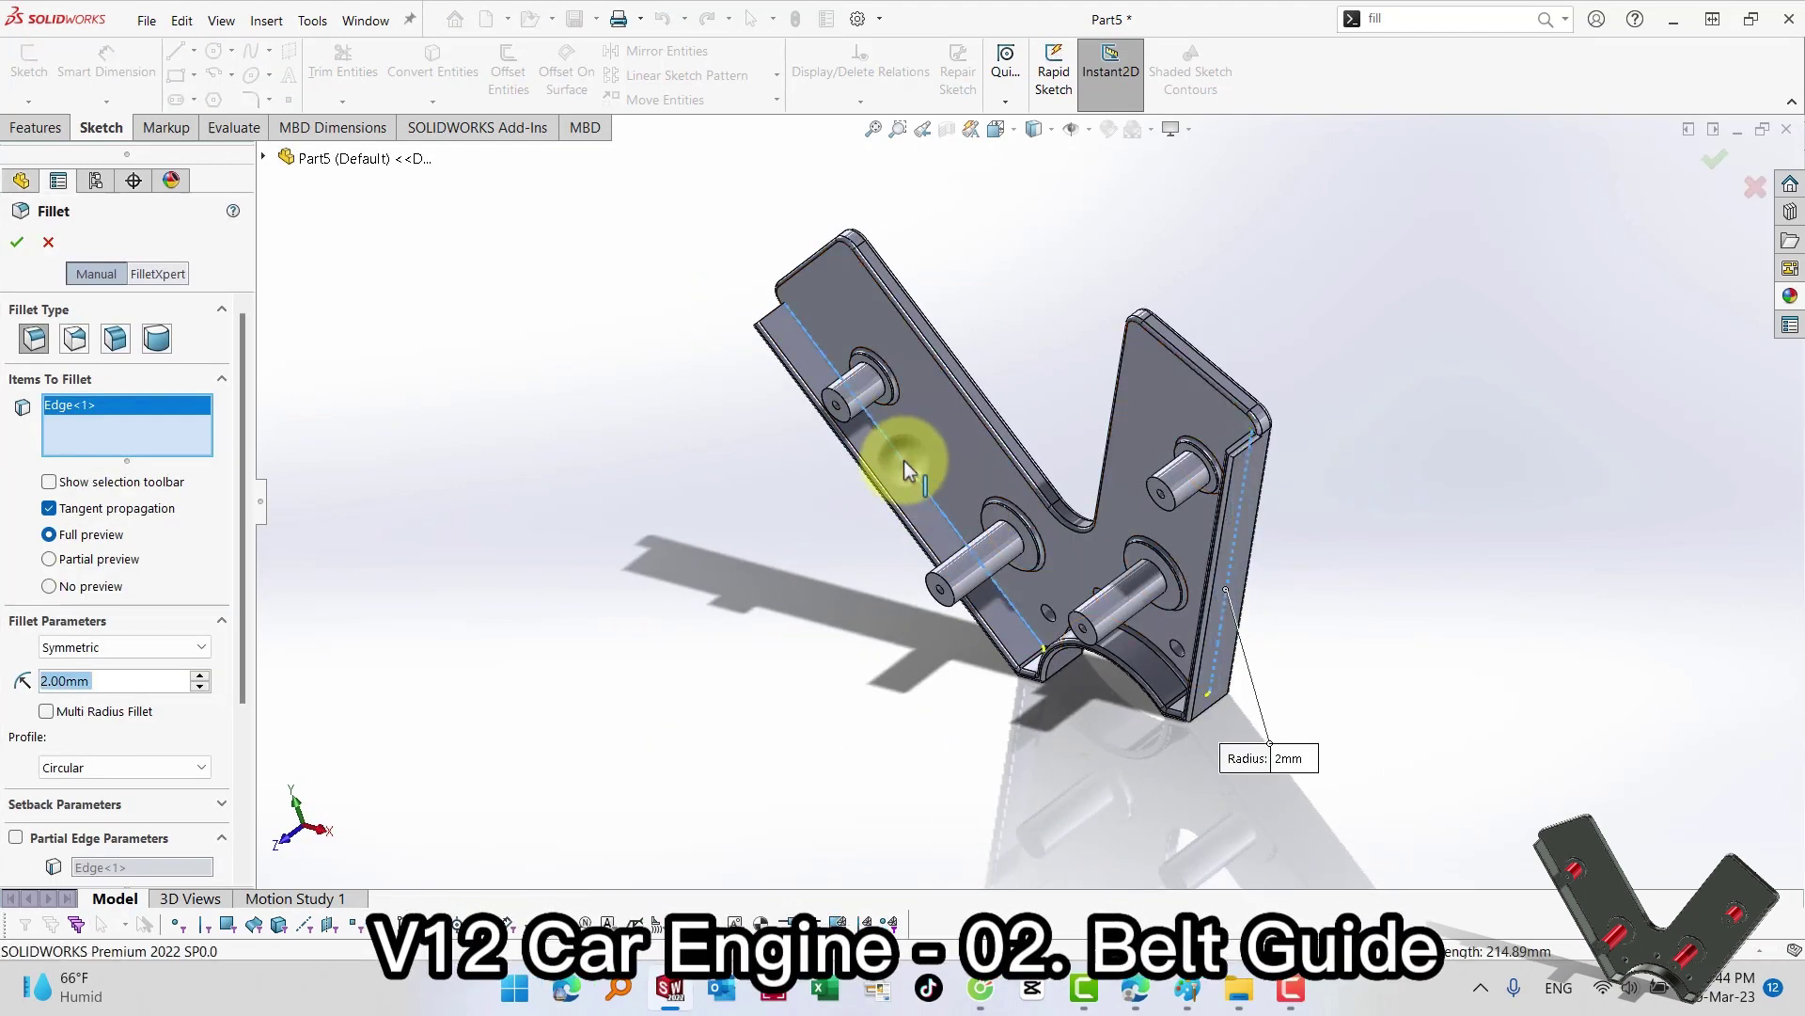
{"action": "key", "text": "Return"}
Step: Fillet the plate's left side edge as Fillet4 and return to trimetric view
{"action": "mouse_move", "coordinate": [916, 460]}
{"action": "middle_mouse_down"}
{"action": "mouse_move", "coordinate": [1048, 431]}
{"action": "mouse_move", "coordinate": [1048, 455]}
{"action": "mouse_move", "coordinate": [949, 326]}
{"action": "mouse_move", "coordinate": [1028, 370]}
{"action": "middle_mouse_up"}
{"action": "scroll", "coordinate": [1088, 443], "scroll_direction": "up", "scroll_amount": 3}
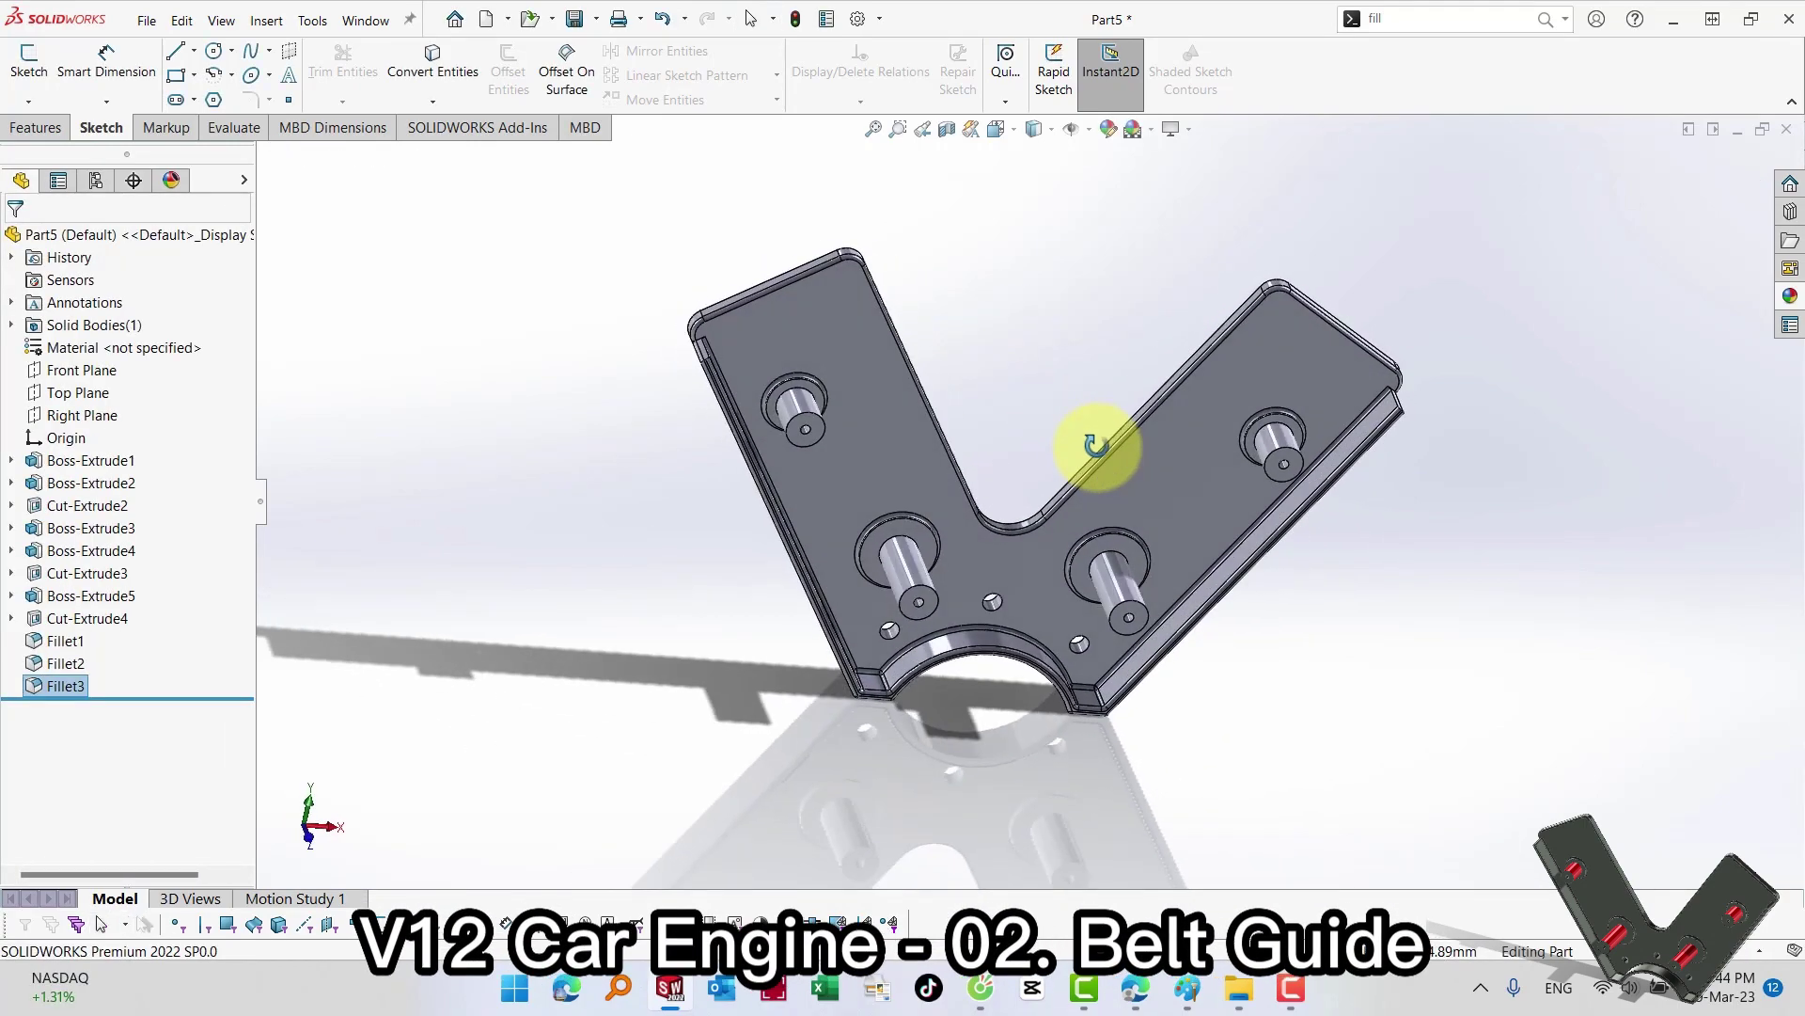
{"action": "mouse_move", "coordinate": [1088, 443]}
{"action": "middle_mouse_down"}
{"action": "mouse_move", "coordinate": [749, 391]}
{"action": "mouse_move", "coordinate": [826, 330]}
{"action": "mouse_move", "coordinate": [737, 370]}
{"action": "middle_mouse_up"}
{"action": "scroll", "coordinate": [786, 354], "scroll_direction": "up", "scroll_amount": 2}
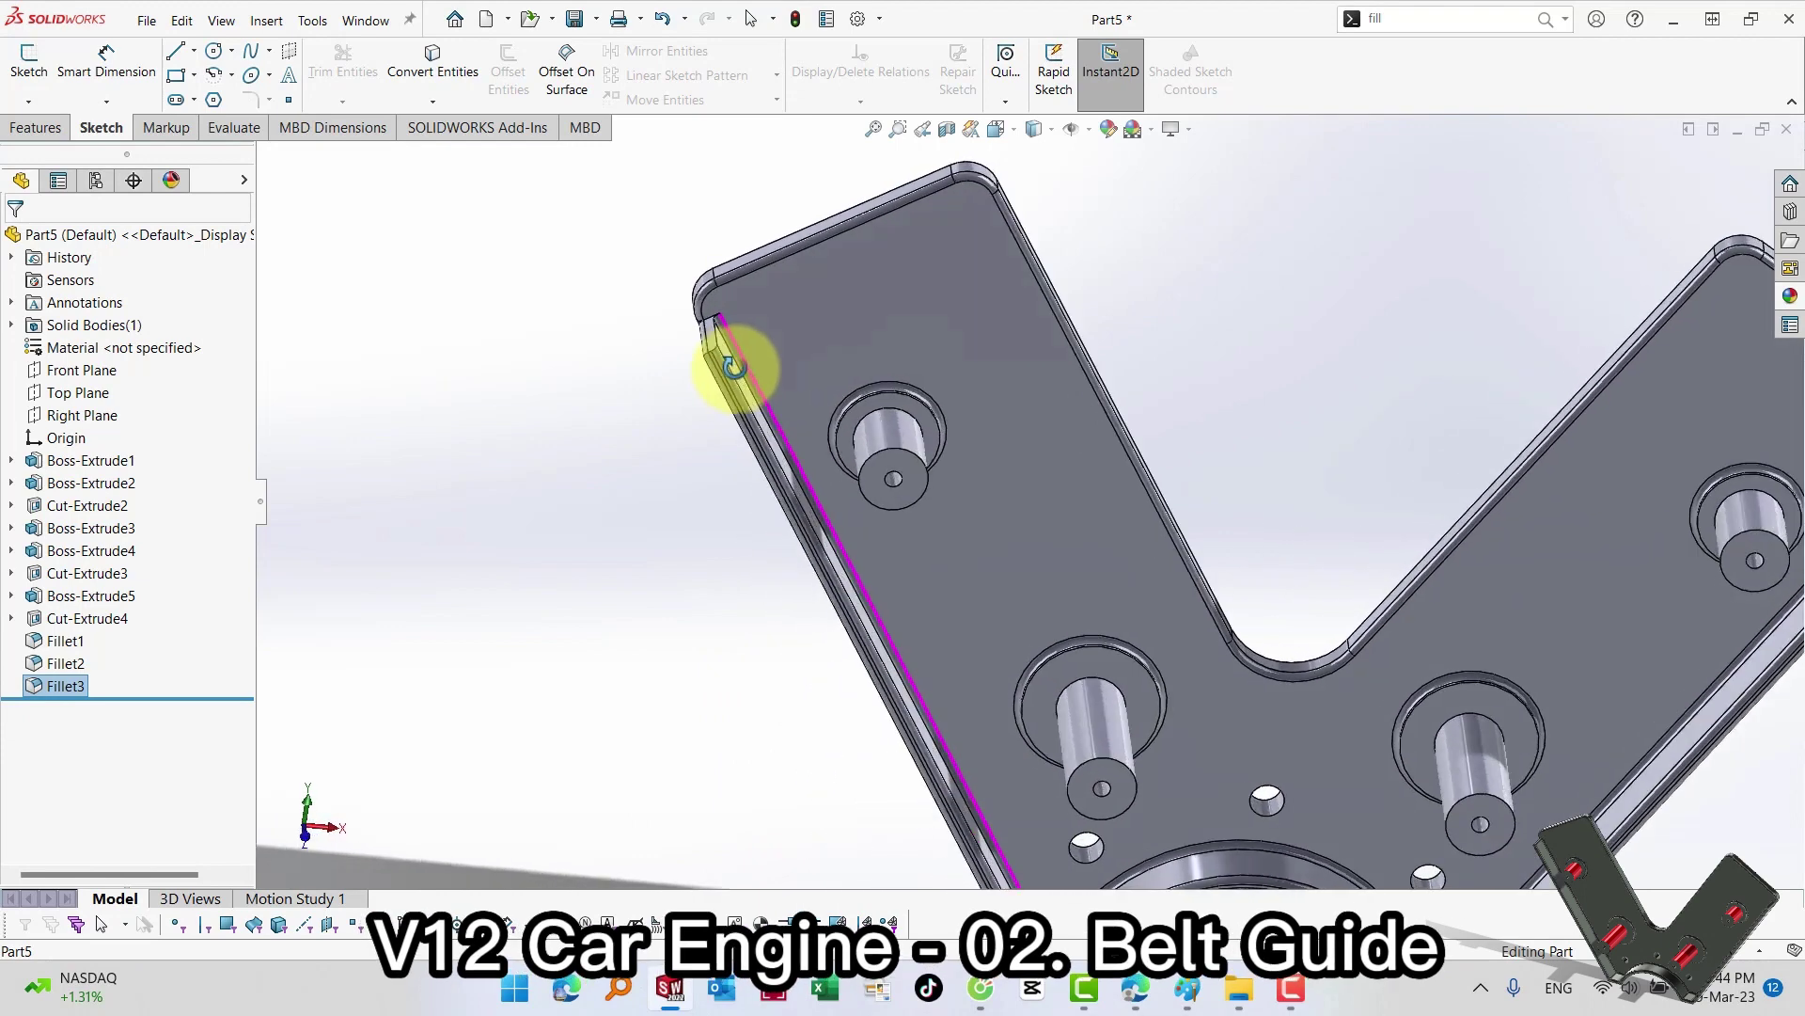
{"action": "left_click", "coordinate": [777, 418]}
{"action": "left_click", "coordinate": [922, 406]}
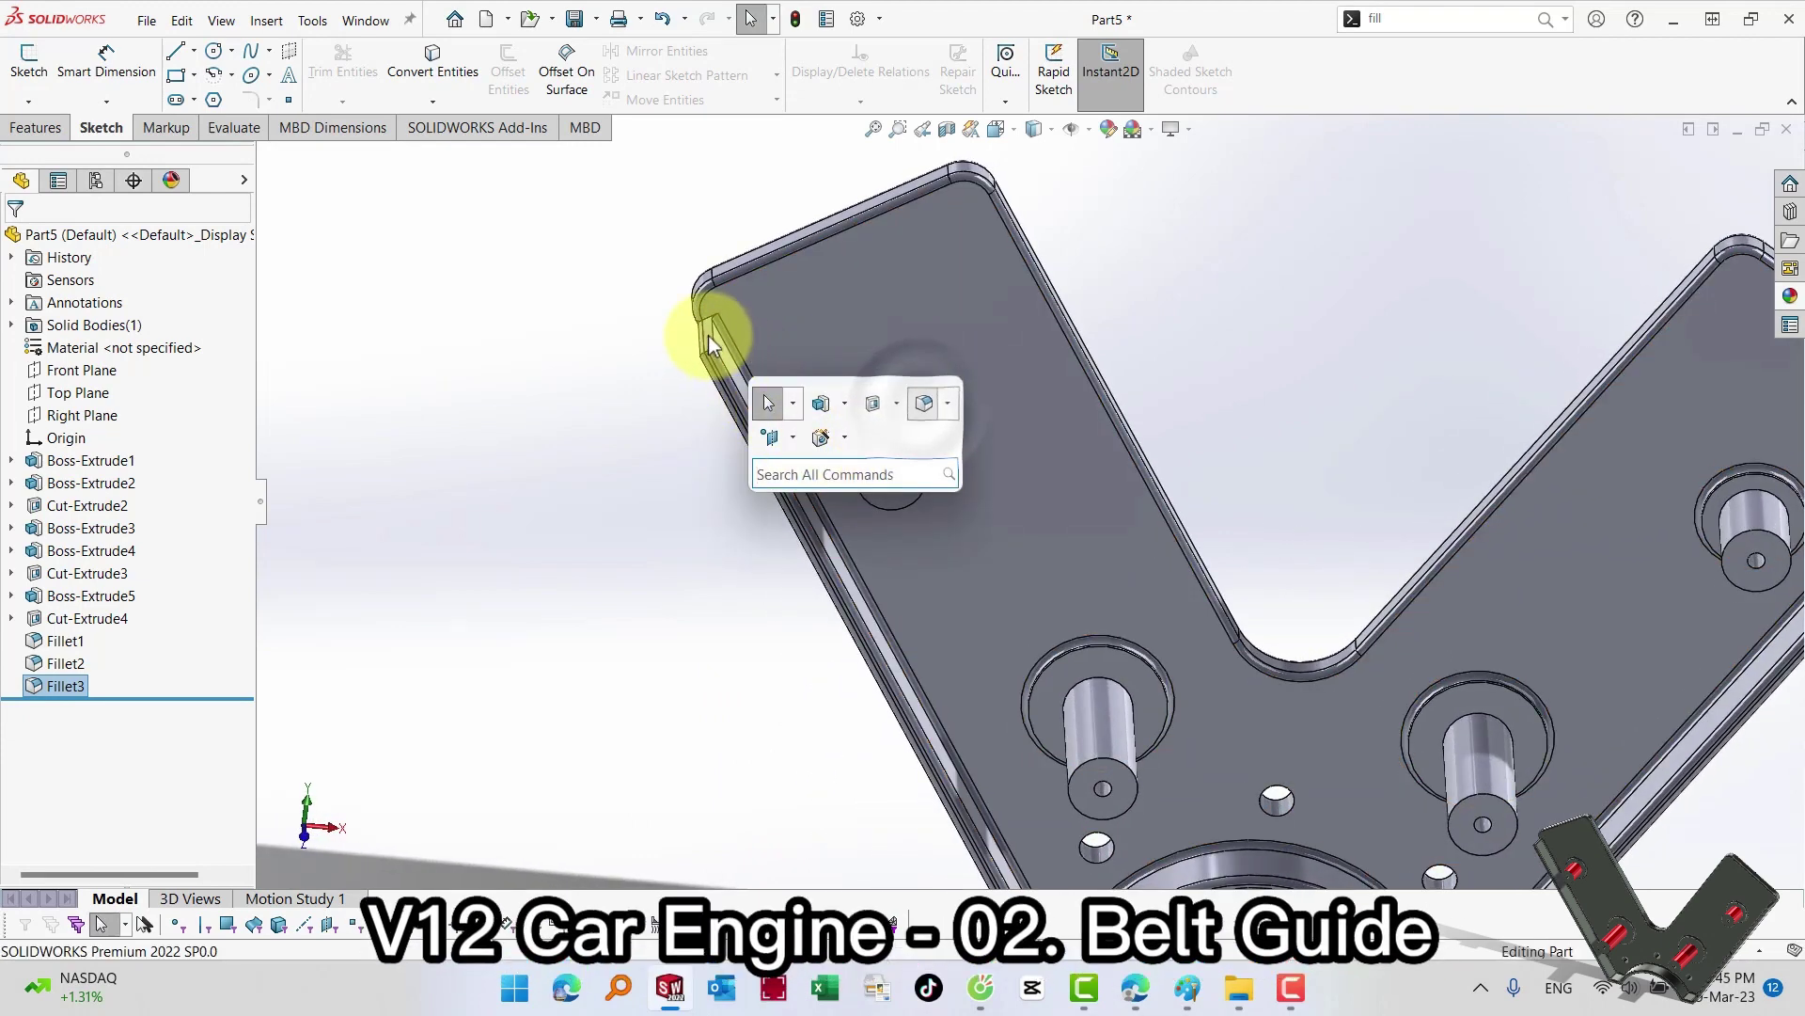
{"action": "left_click", "coordinate": [714, 330]}
{"action": "key", "text": "Return"}
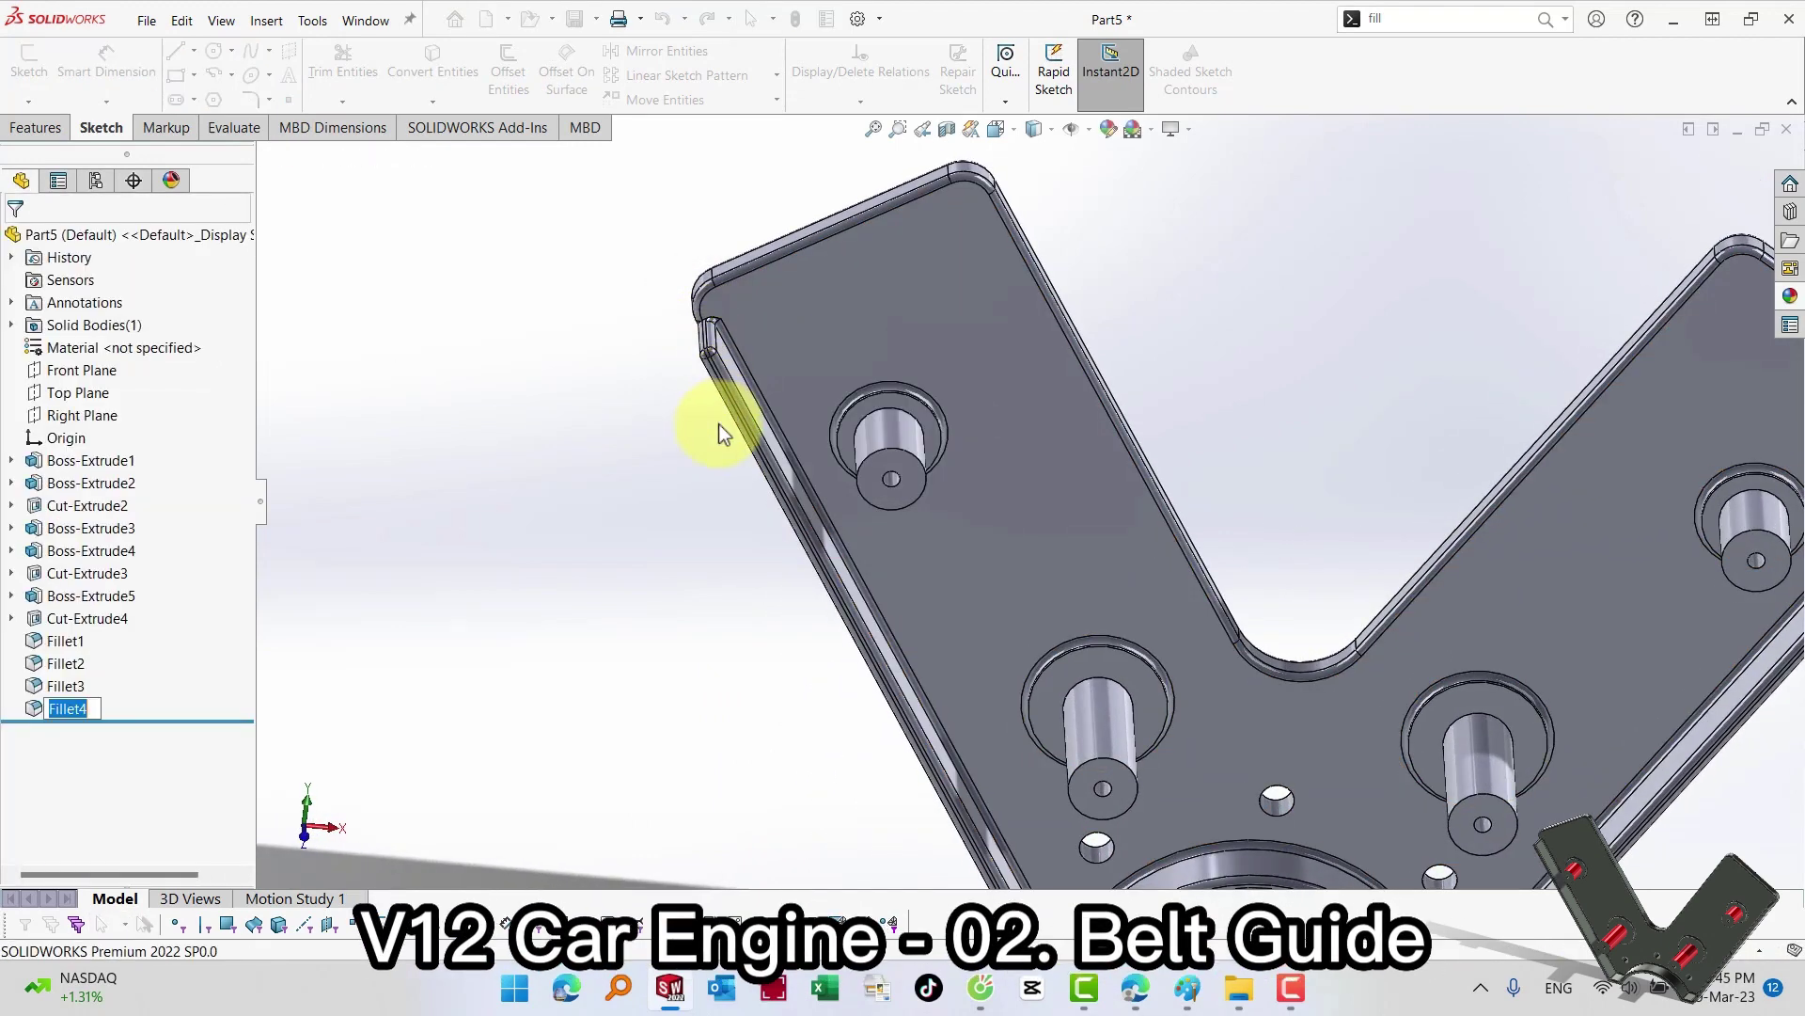
{"action": "key", "text": "ctrl+7"}
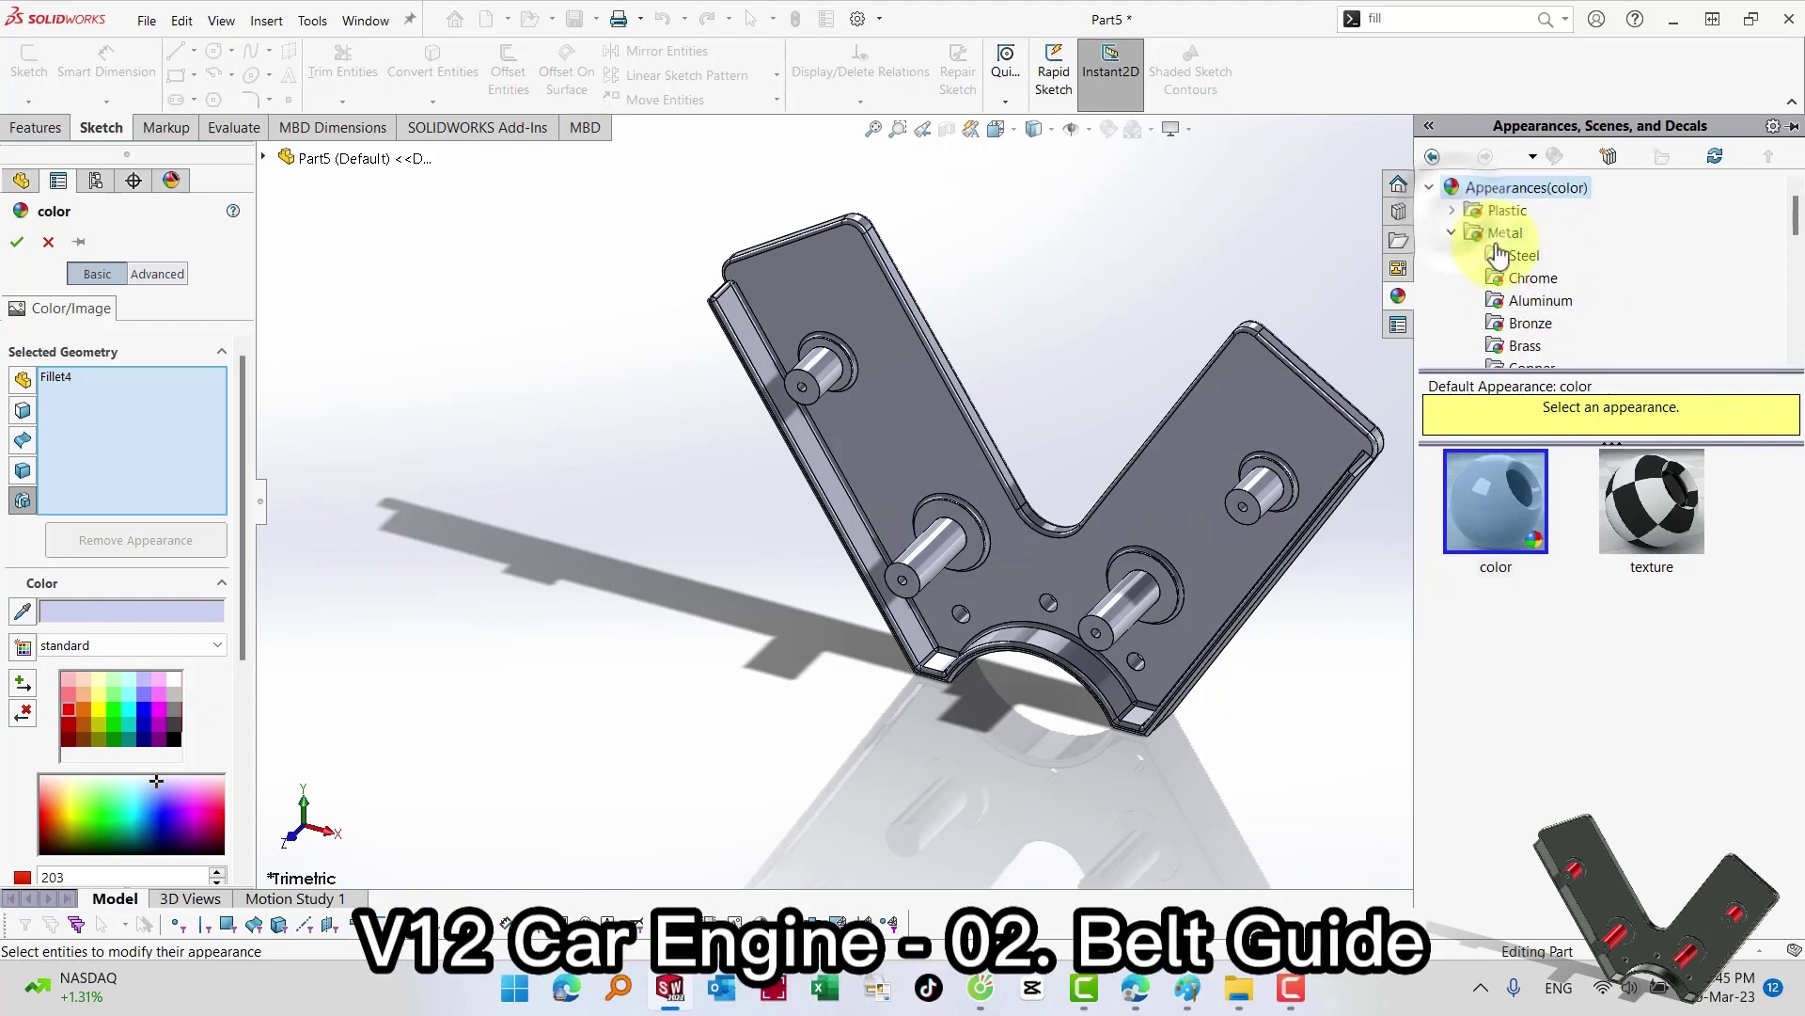
Step: Choose the cast lead appearance from Metal > Lead
{"action": "left_click", "coordinate": [1501, 235]}
{"action": "scroll", "coordinate": [1540, 306], "scroll_direction": "down", "scroll_amount": 1}
{"action": "scroll", "coordinate": [1535, 322], "scroll_direction": "down", "scroll_amount": 1}
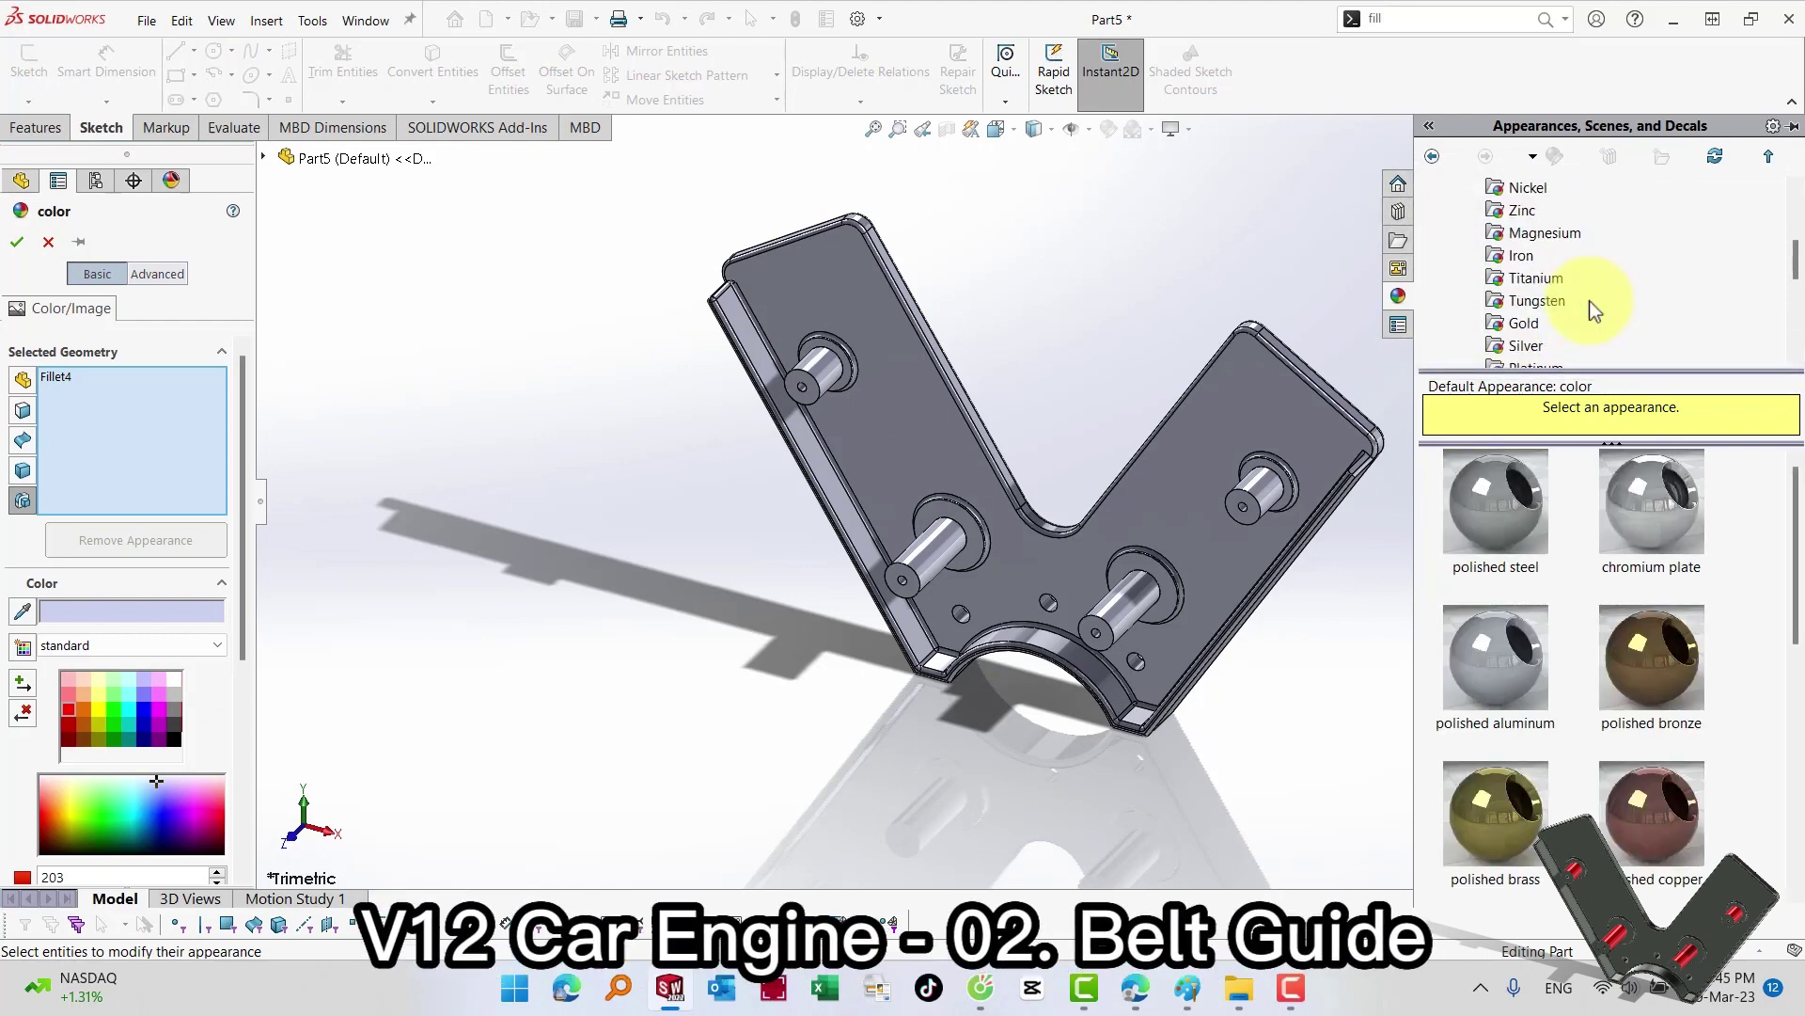
{"action": "scroll", "coordinate": [1589, 315], "scroll_direction": "down", "scroll_amount": 1}
{"action": "left_click", "coordinate": [1542, 324]}
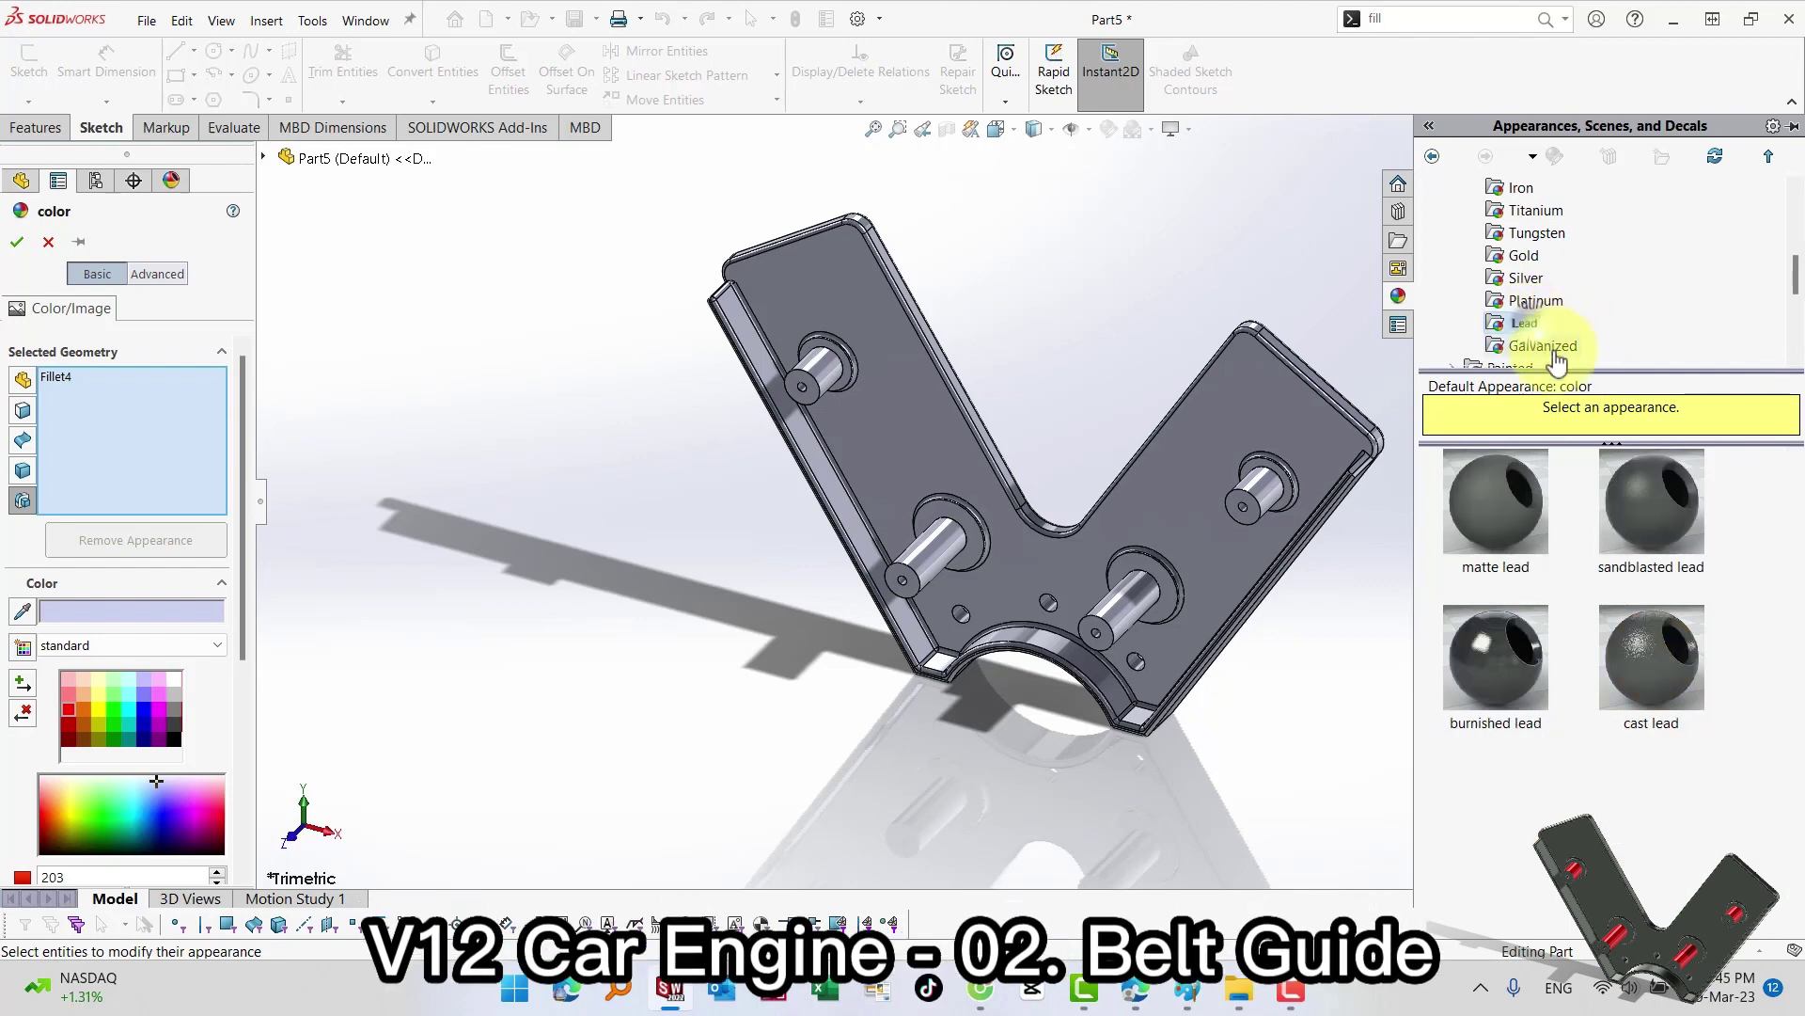
{"action": "left_click", "coordinate": [1659, 677]}
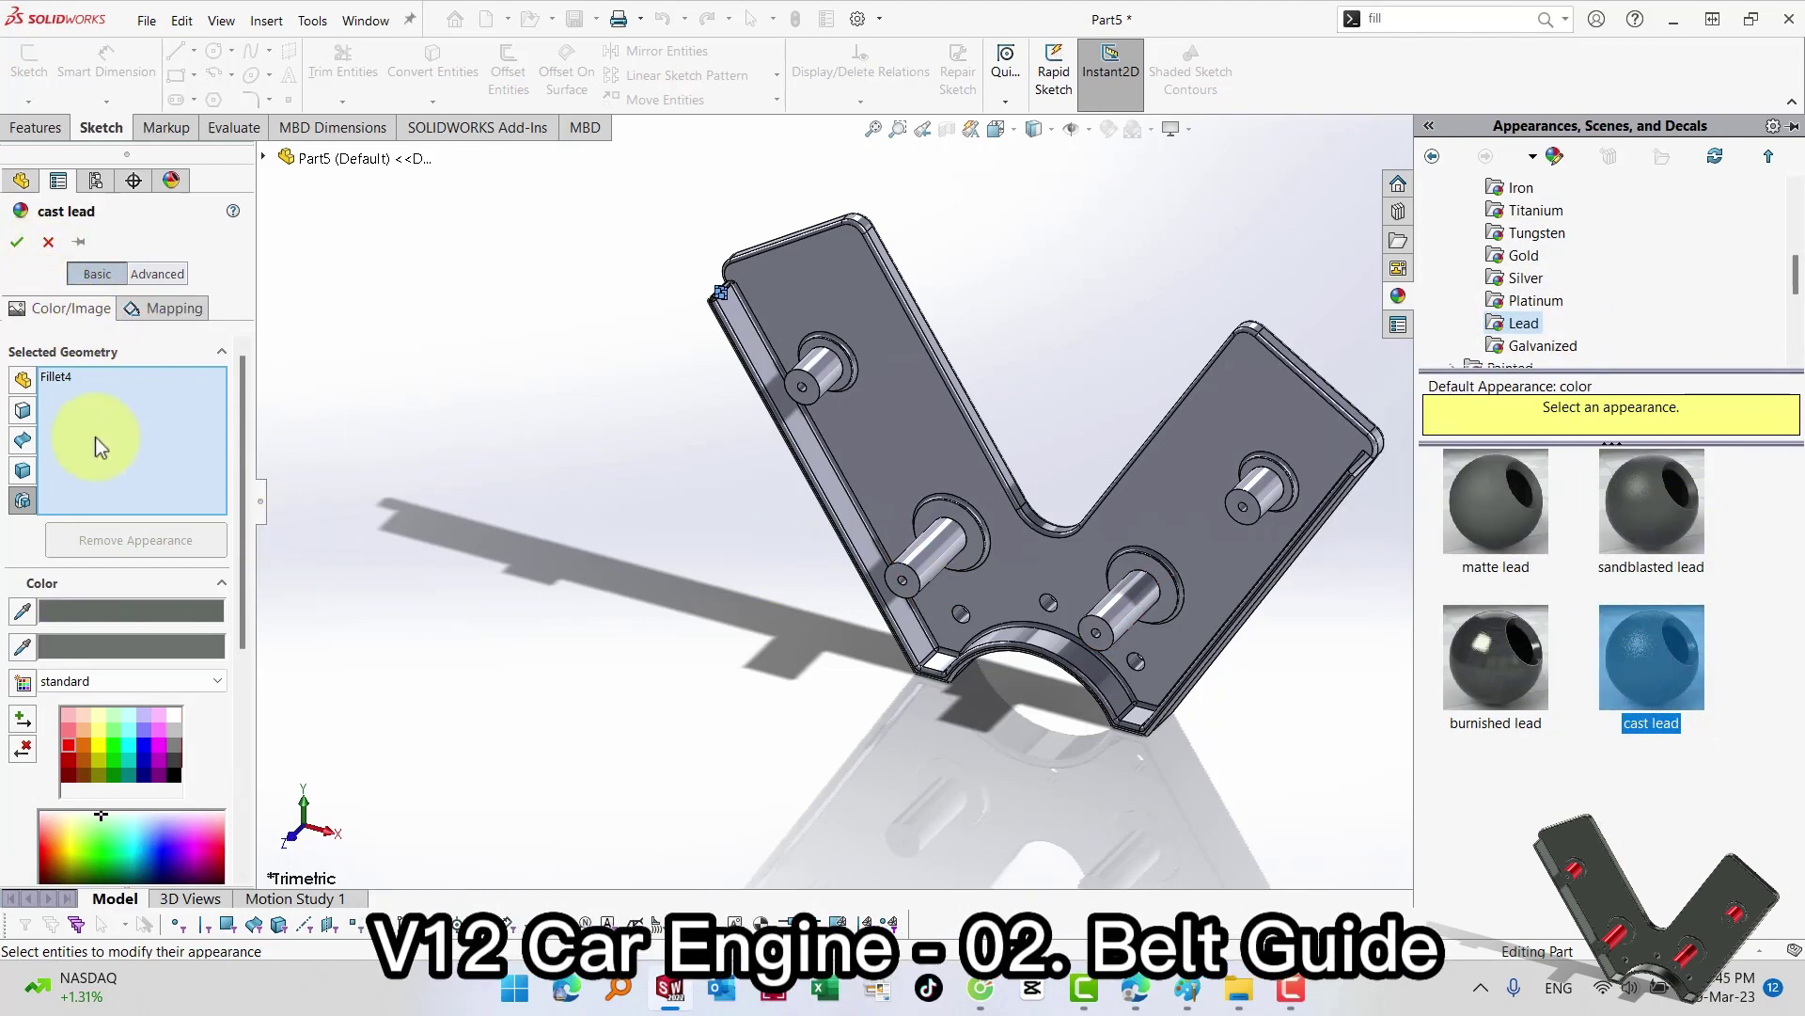
Step: Apply cast lead to the whole part instead of only the first extrude
{"action": "left_click", "coordinate": [937, 432]}
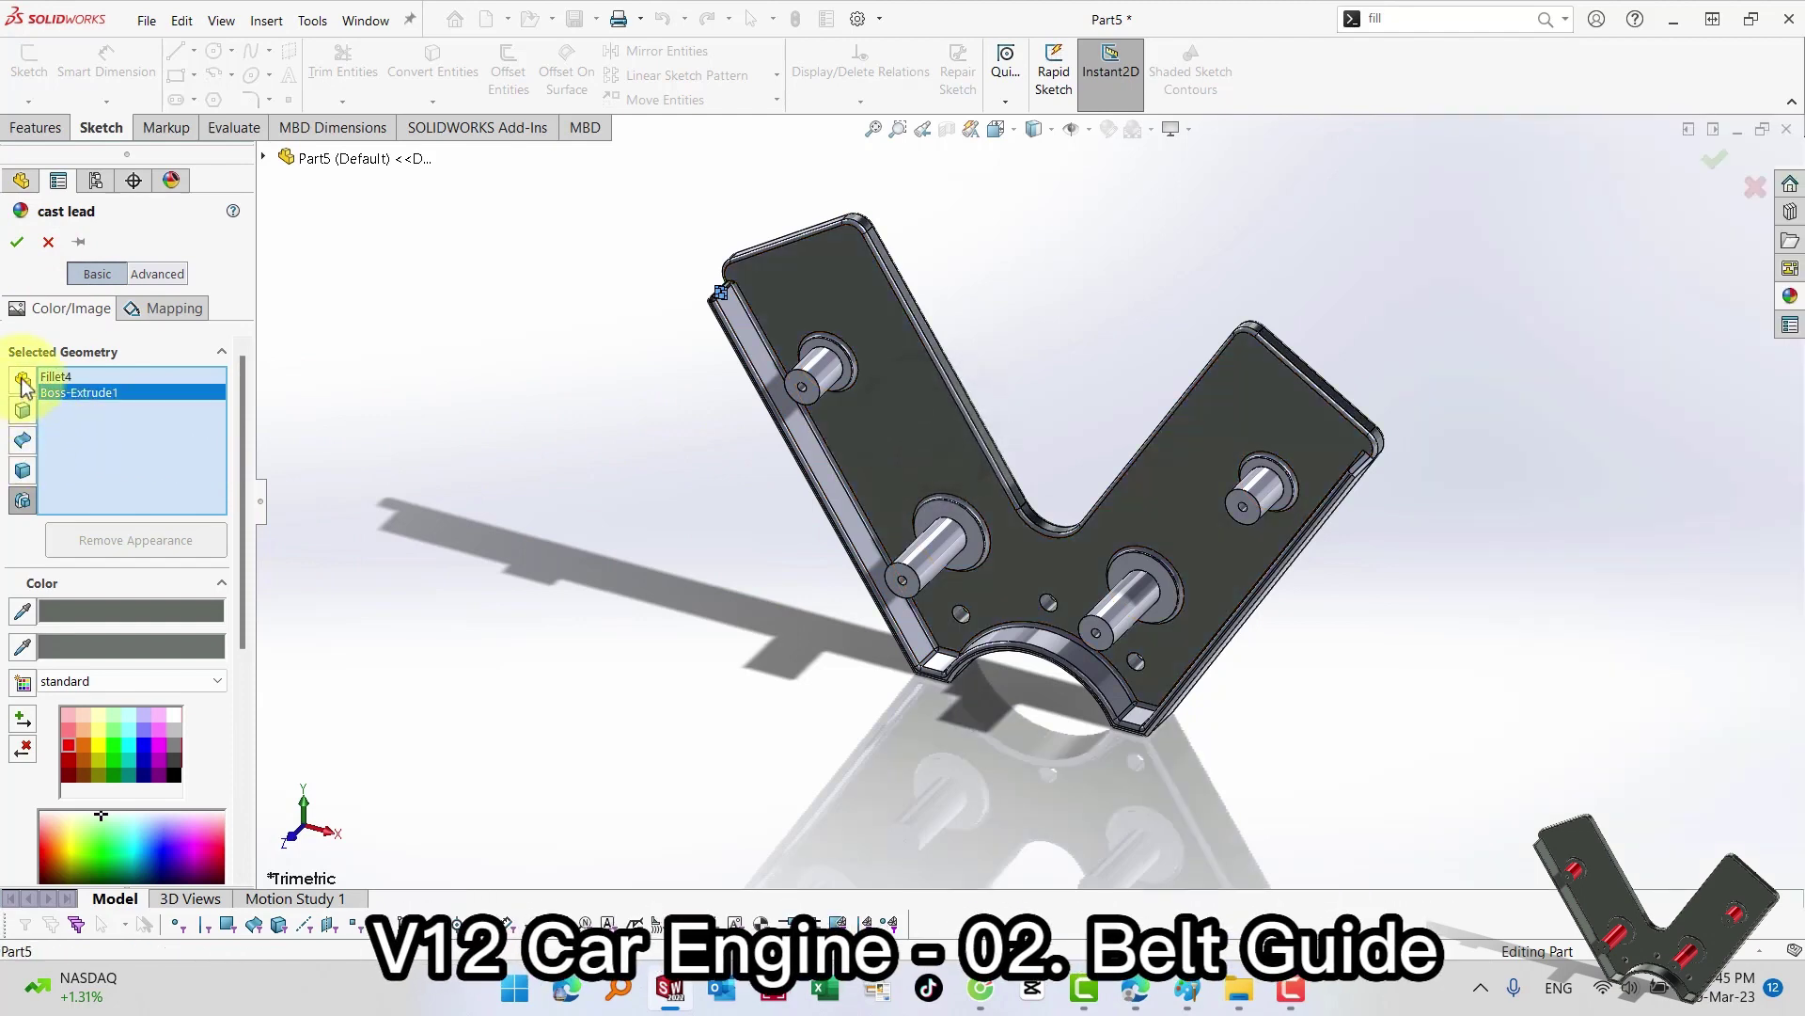
{"action": "right_click", "coordinate": [83, 395]}
{"action": "left_click", "coordinate": [131, 406]}
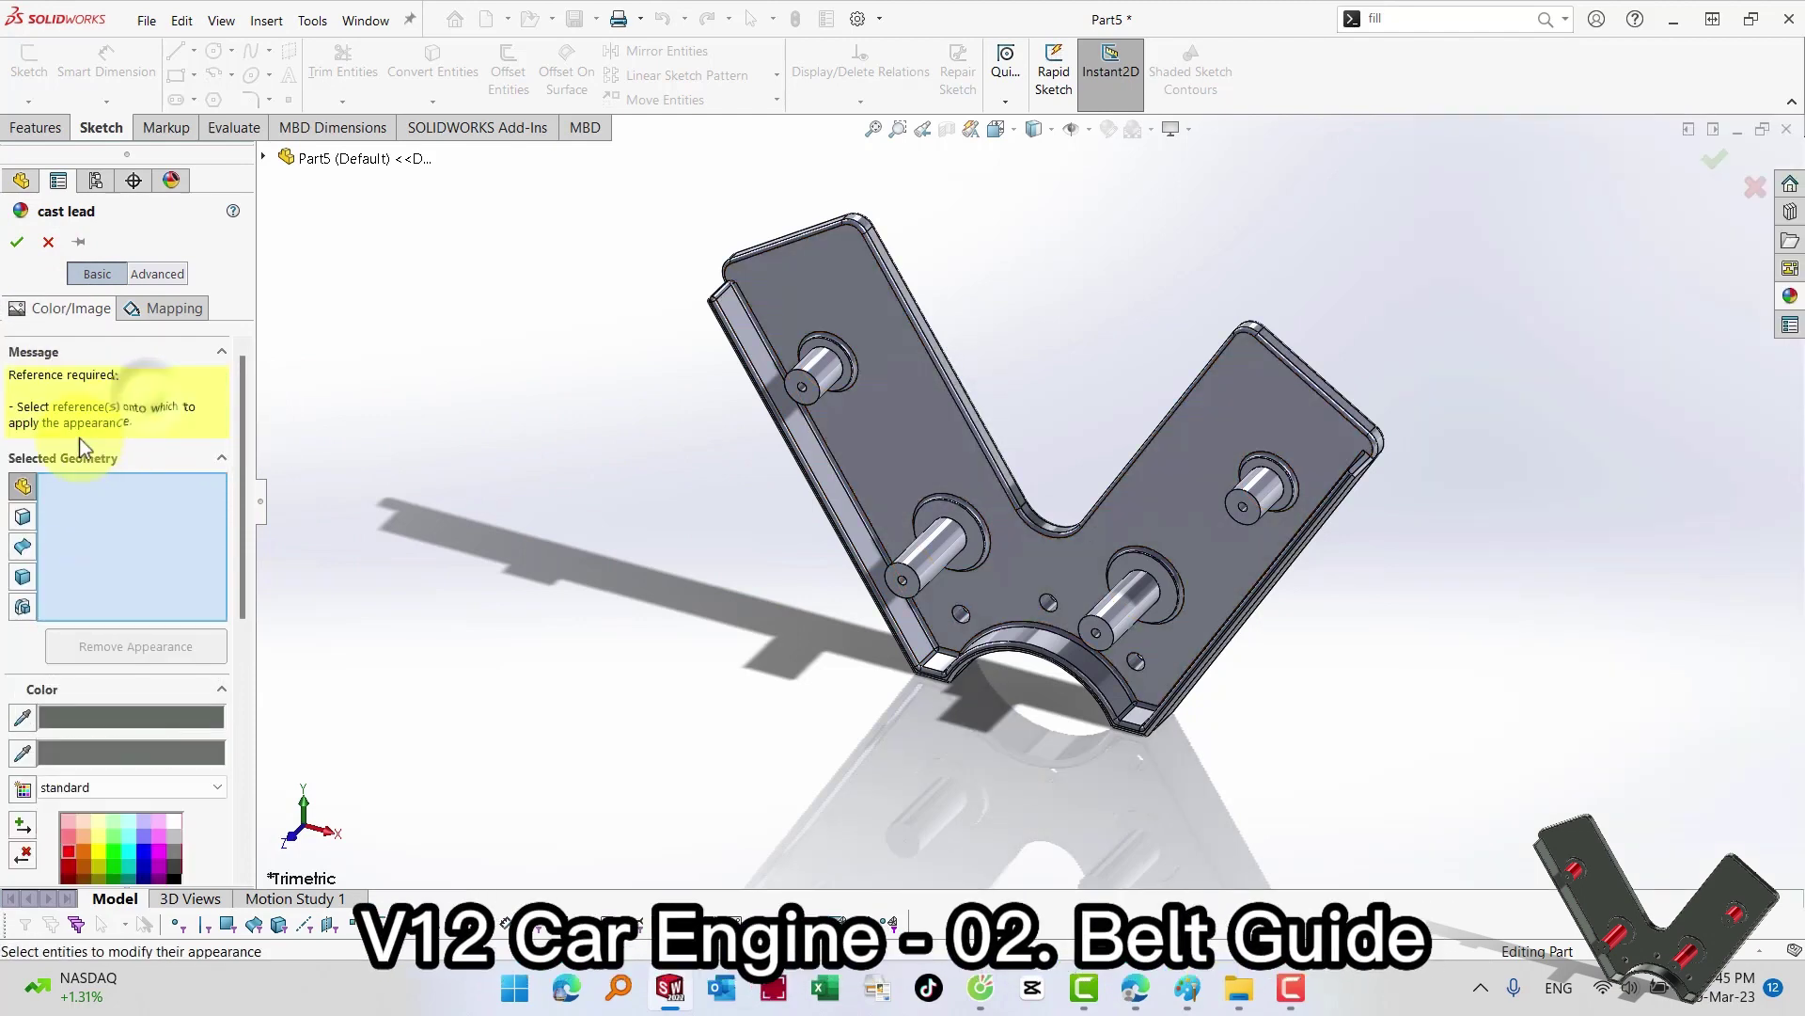
{"action": "left_click", "coordinate": [935, 431]}
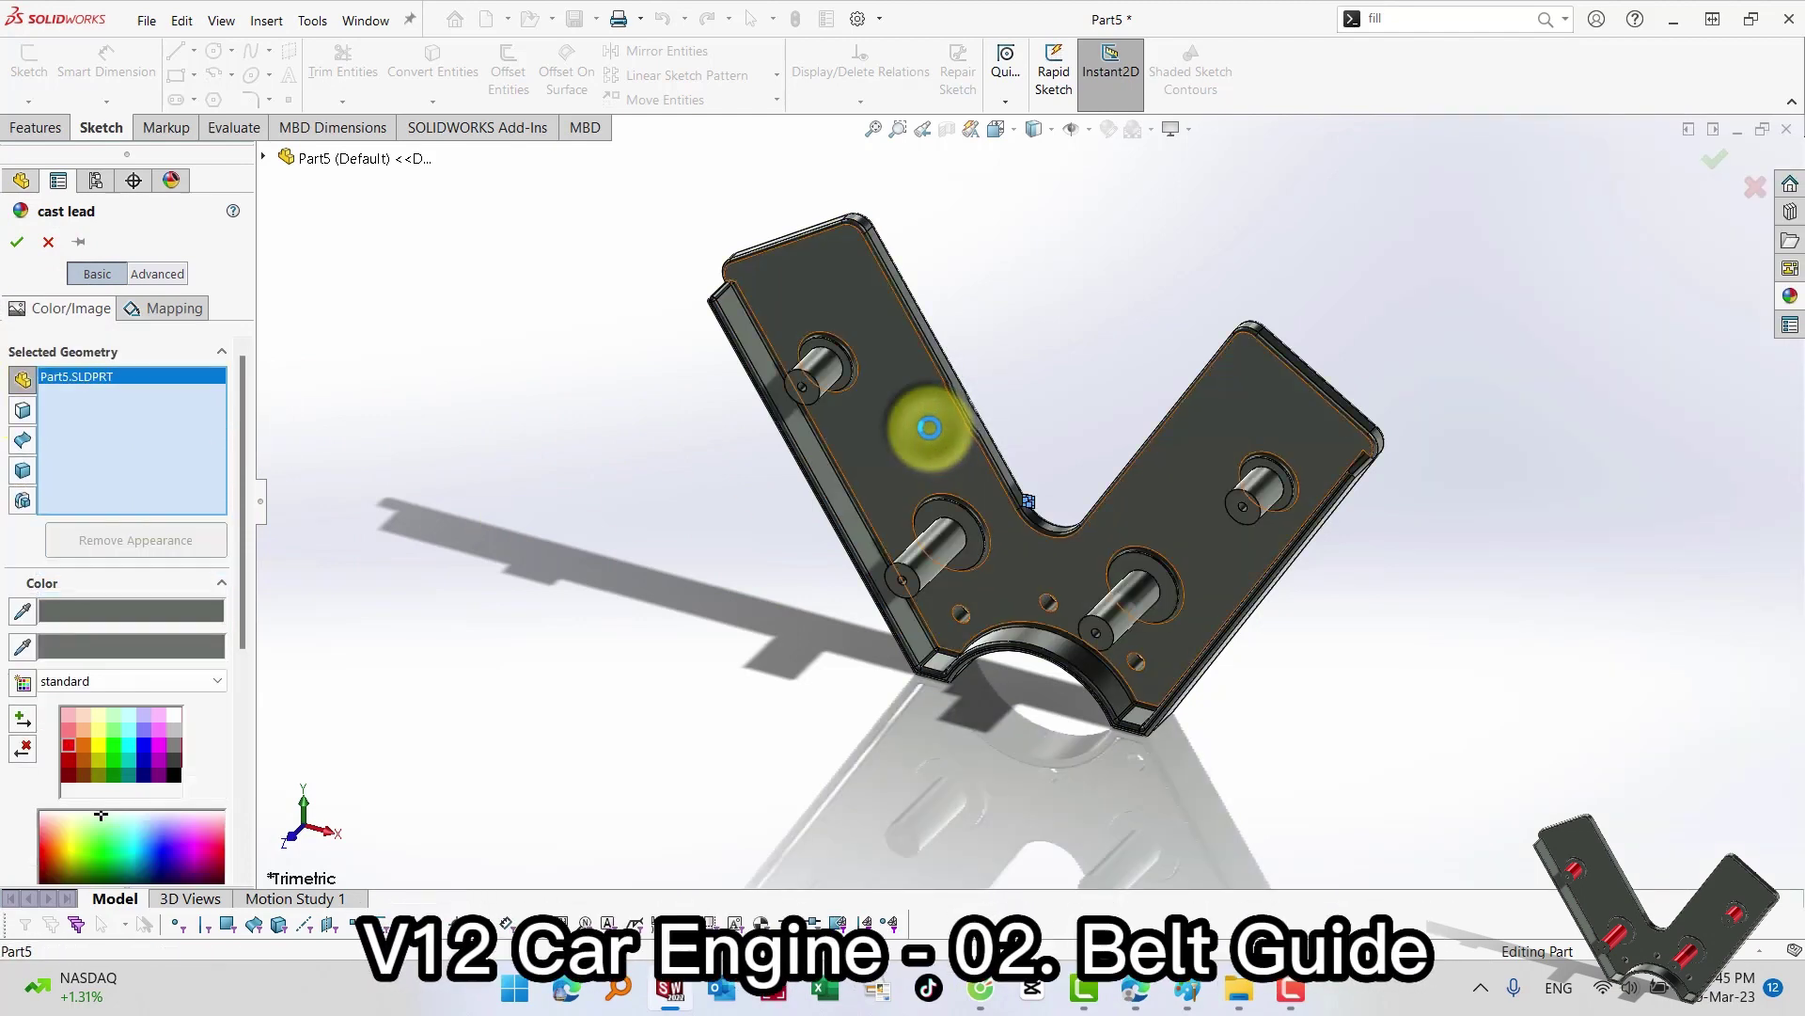
{"action": "left_click", "coordinate": [17, 242]}
{"action": "mouse_move", "coordinate": [596, 423]}
{"action": "middle_mouse_down"}
{"action": "mouse_move", "coordinate": [667, 402]}
{"action": "mouse_move", "coordinate": [1120, 512]}
{"action": "mouse_move", "coordinate": [579, 507]}
{"action": "middle_mouse_up"}
Step: Save the part as 02_Belt Guide in the V12 Engine folder using Save As
{"action": "left_click", "coordinate": [147, 20]}
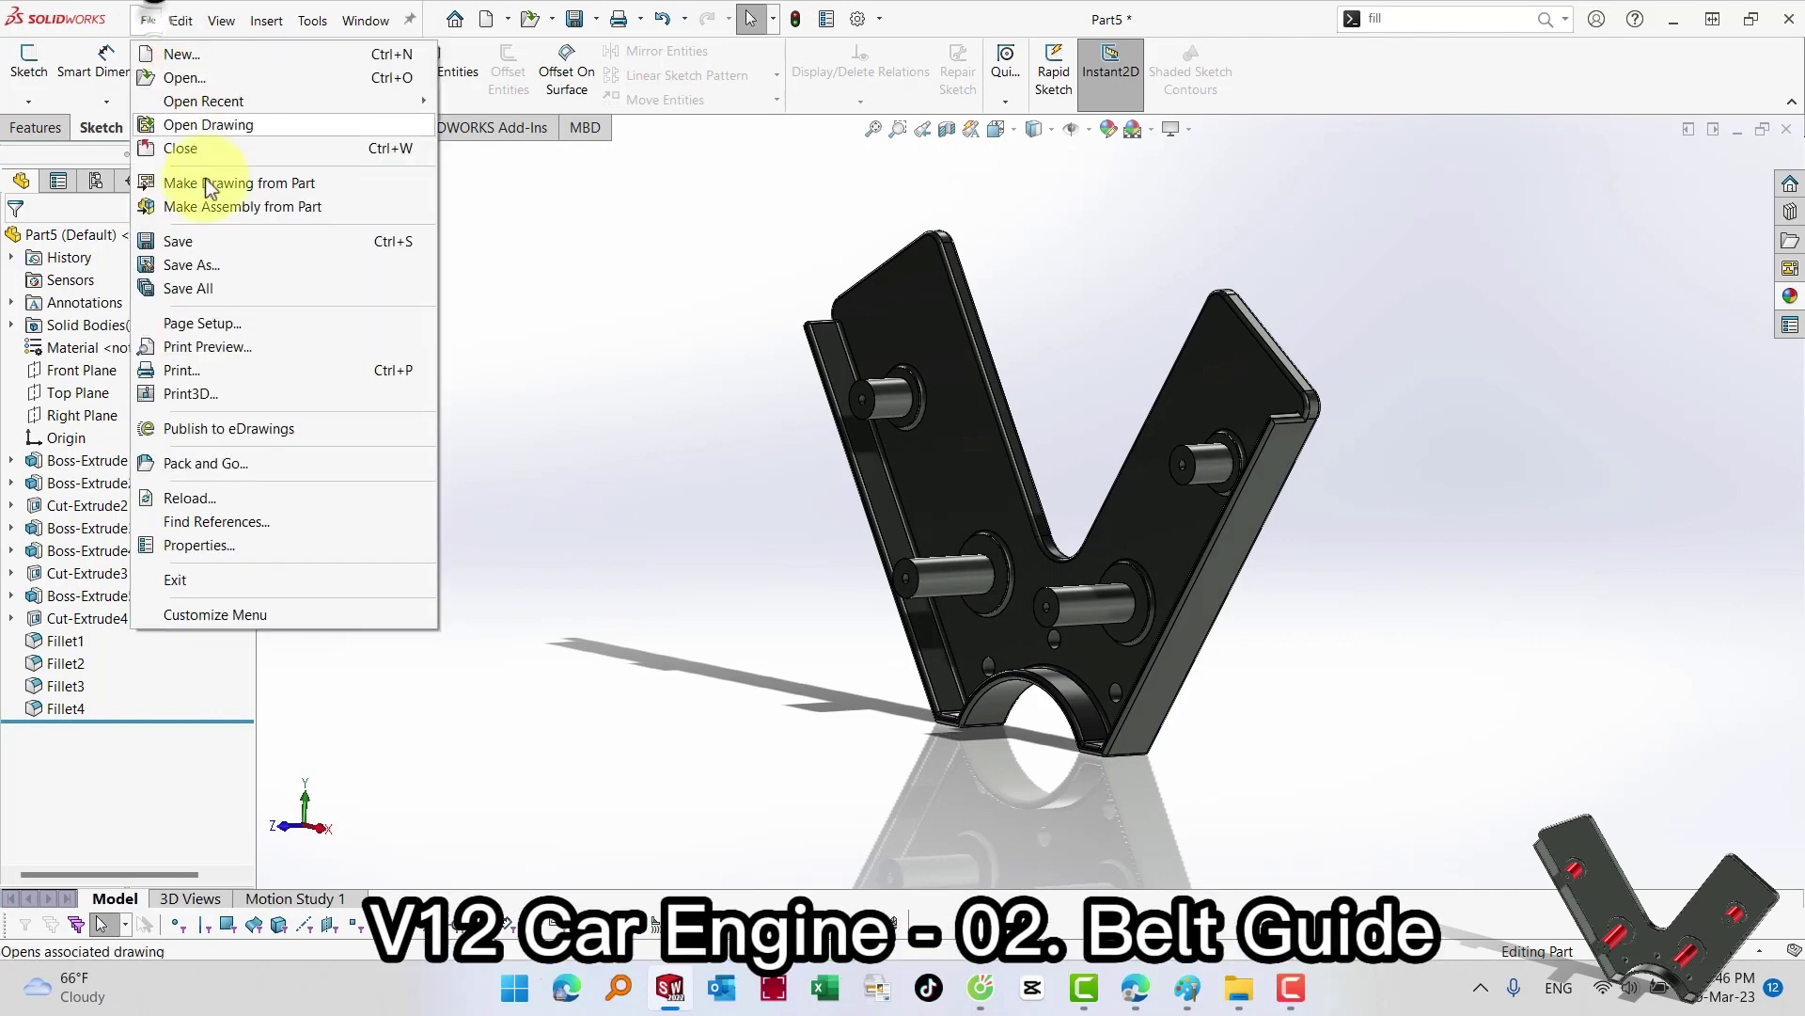
{"action": "left_click", "coordinate": [202, 263]}
{"action": "type", "text": "02_Belt Guide"}
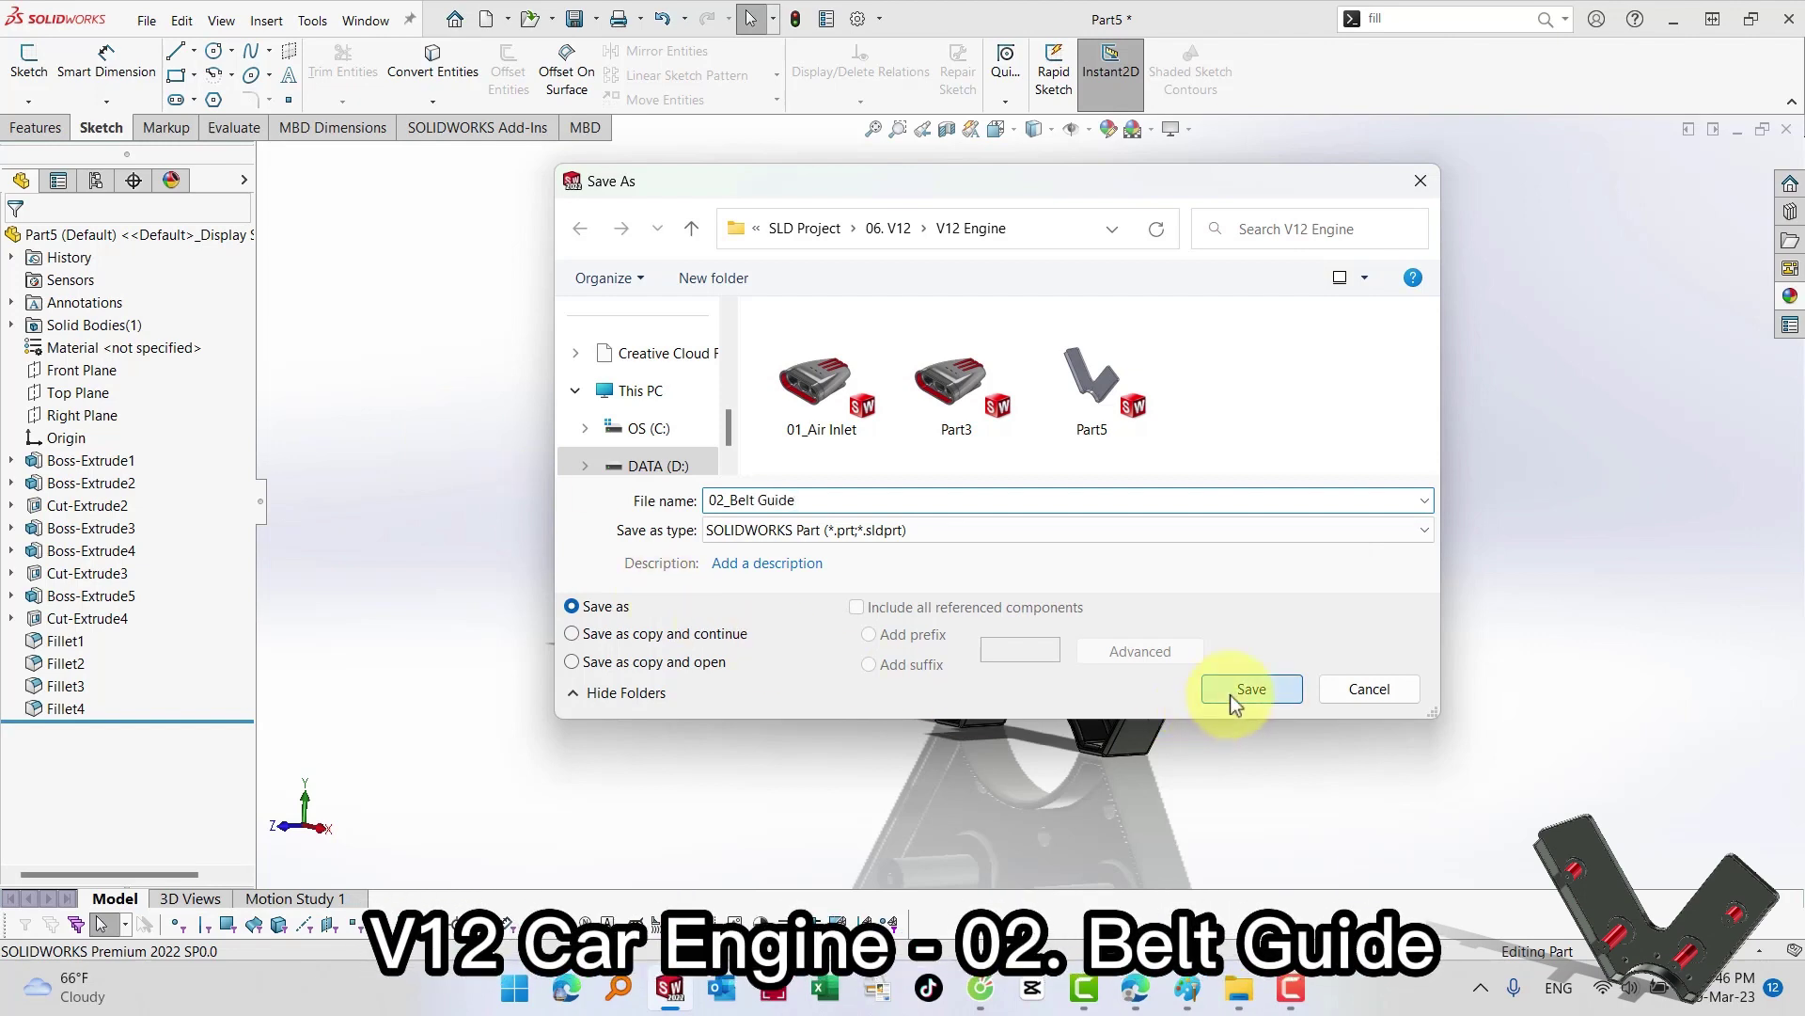
{"action": "left_click", "coordinate": [1230, 694]}
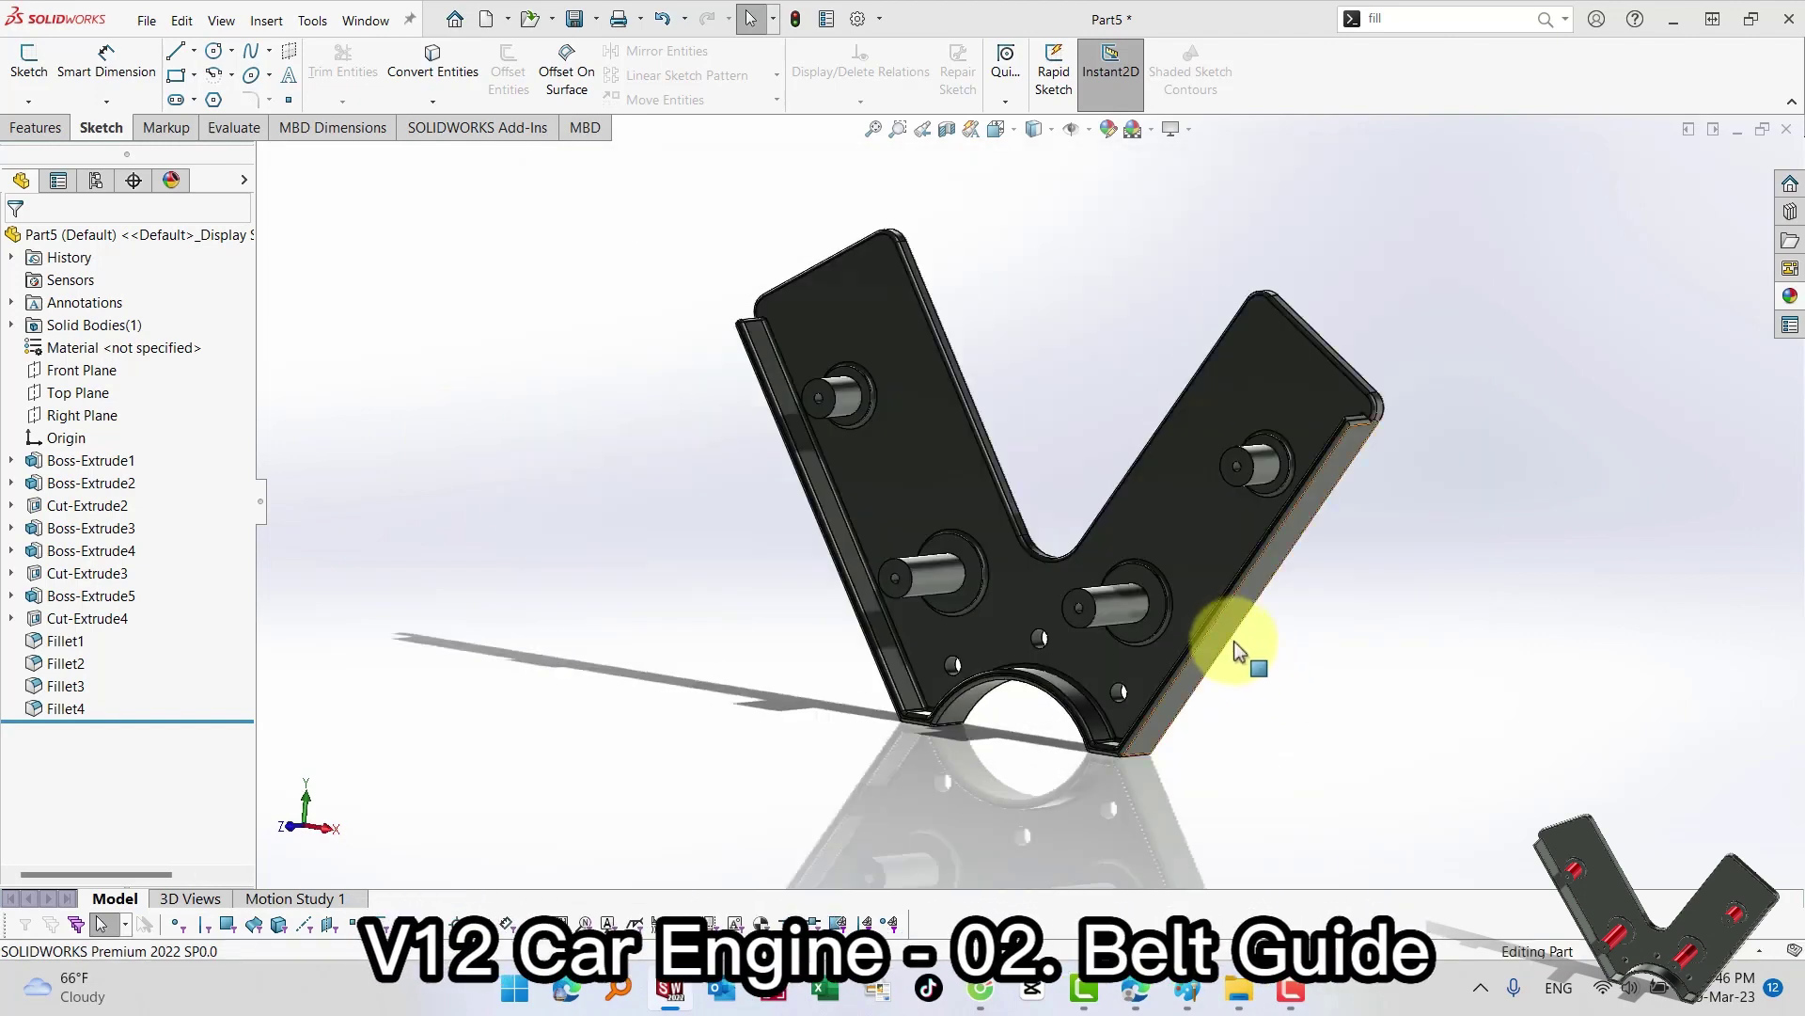
Step: Orbit the model from a side view to a three-quarter view to inspect the finished belt guide
{"action": "mouse_move", "coordinate": [1251, 645]}
{"action": "middle_mouse_down"}
{"action": "mouse_move", "coordinate": [1311, 698]}
{"action": "mouse_move", "coordinate": [1162, 705]}
{"action": "mouse_move", "coordinate": [1074, 677]}
{"action": "mouse_move", "coordinate": [729, 686]}
{"action": "mouse_move", "coordinate": [601, 653]}
{"action": "middle_mouse_up"}
{"action": "middle_click_drag", "start_coordinate": [611, 561], "coordinate": [1363, 536]}
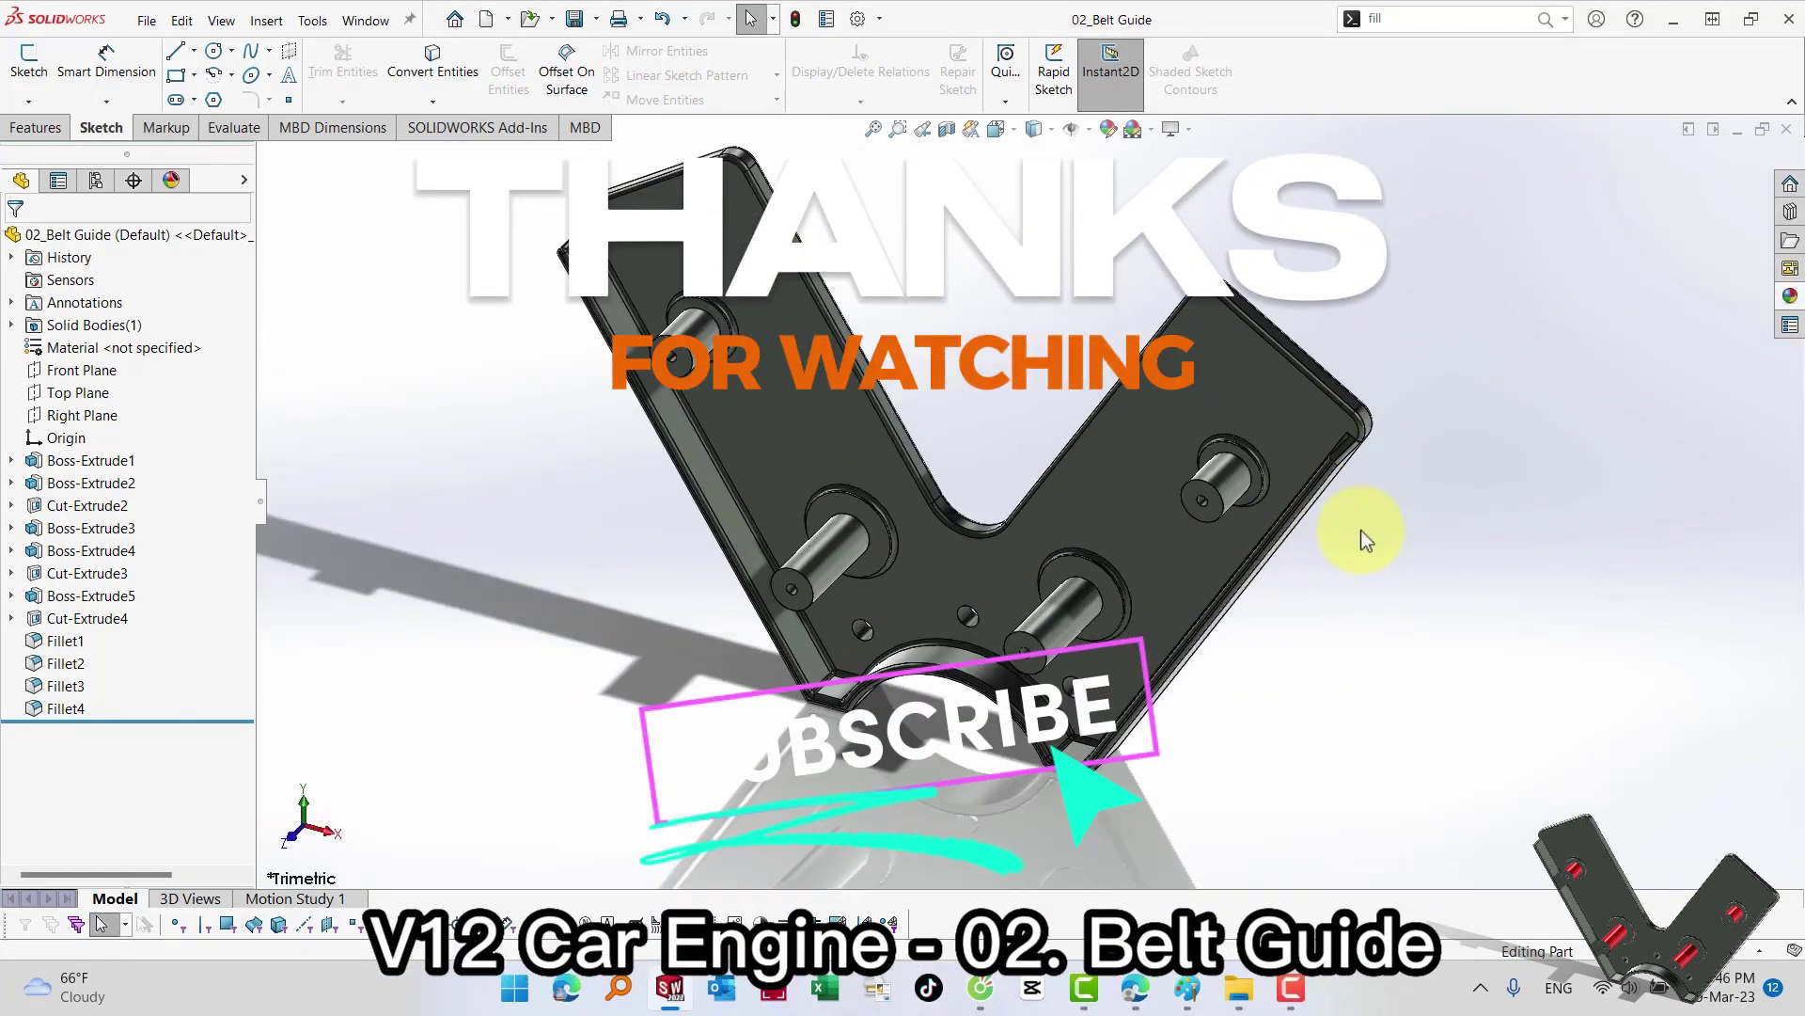
{"action": "middle_click_drag", "start_coordinate": [806, 322], "coordinate": [1622, 380]}
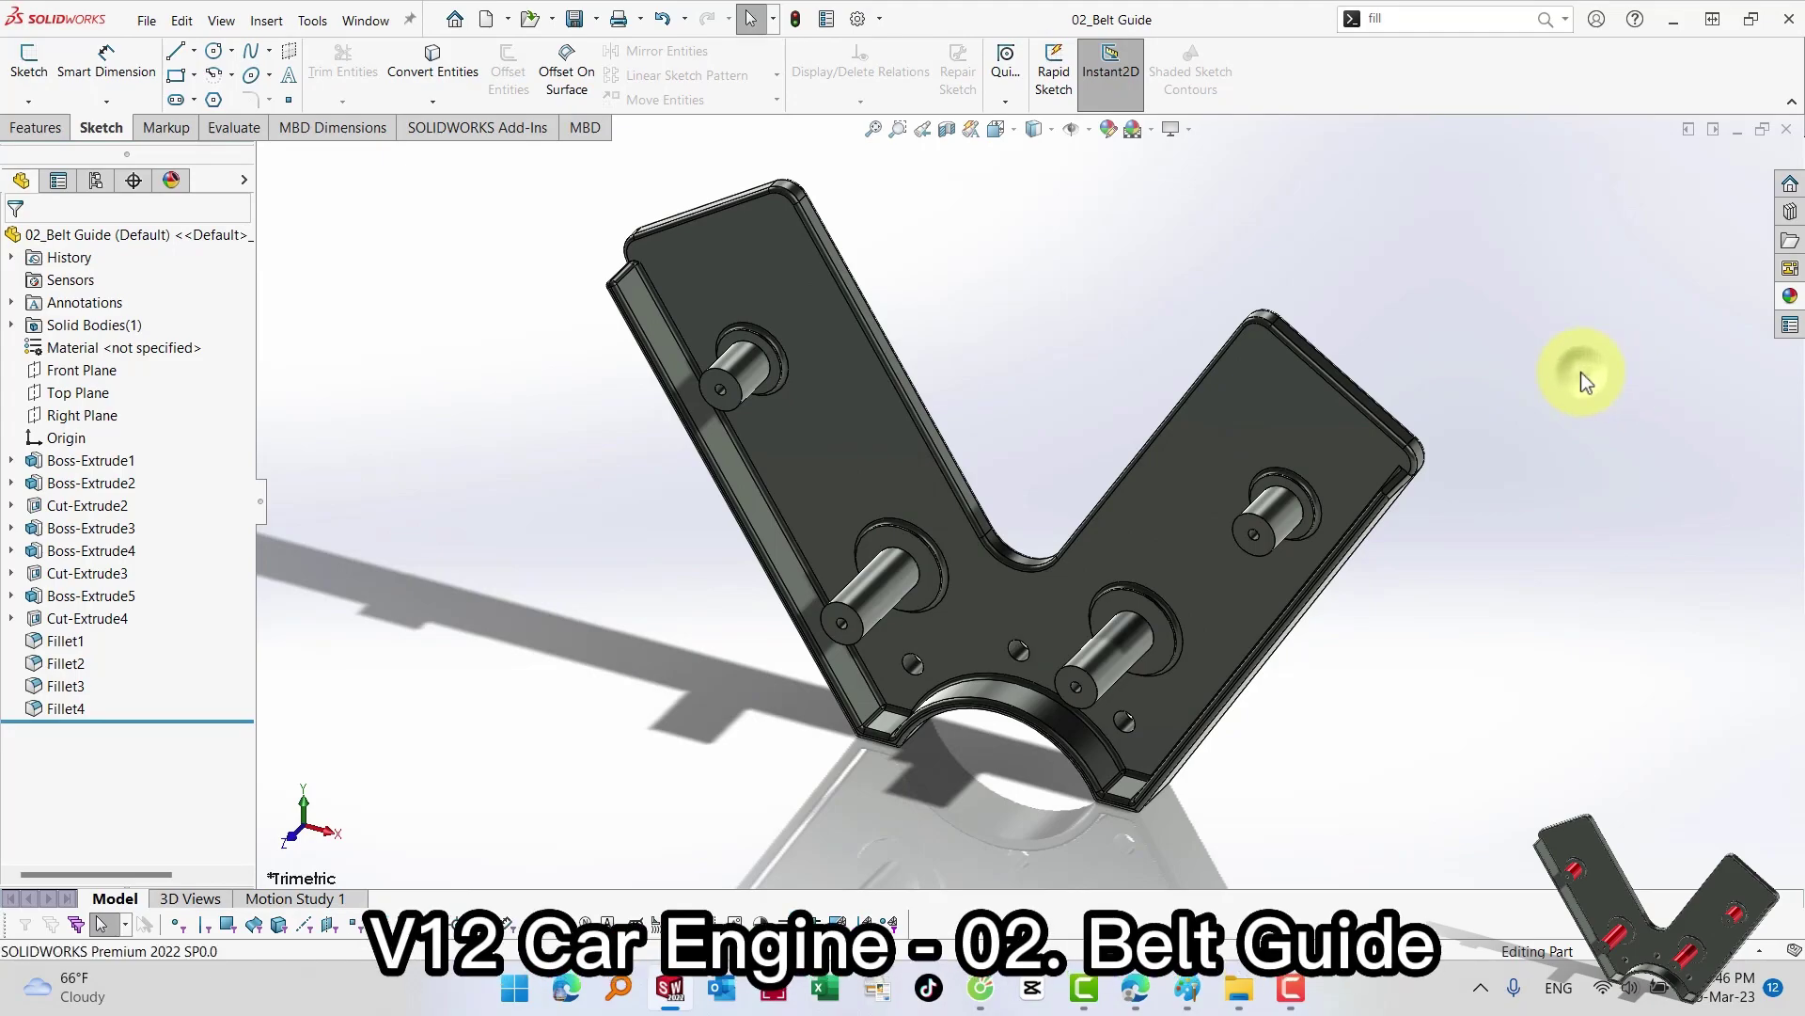